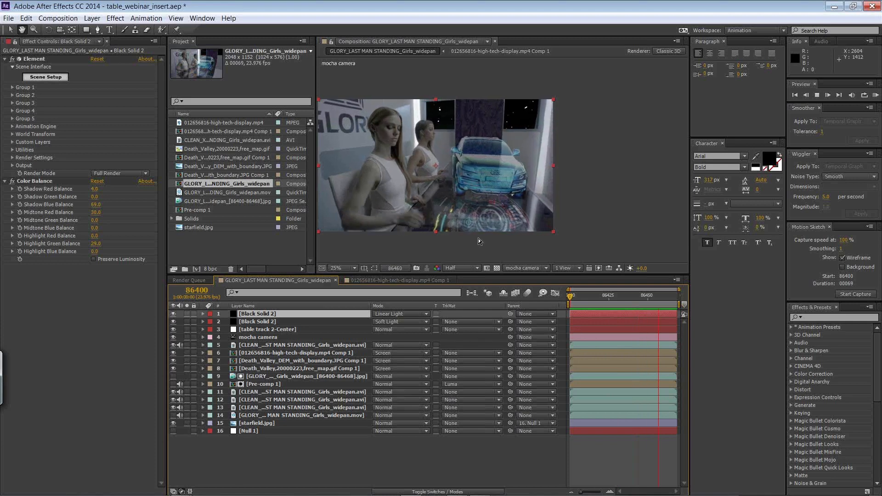
Step: Fit the composition to the viewer and play back the table insert shot
{"action": "left_click", "coordinate": [343, 269]}
{"action": "left_click", "coordinate": [346, 280]}
{"action": "key", "text": "space"}
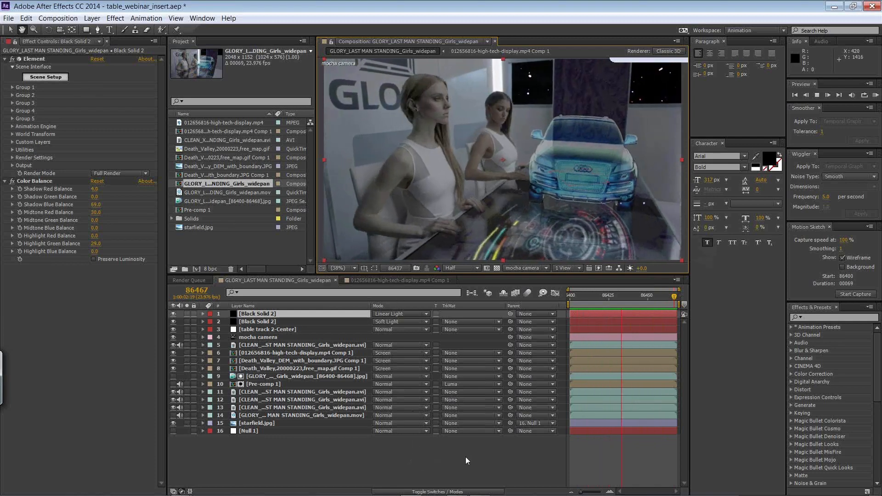
{"action": "key", "text": "space"}
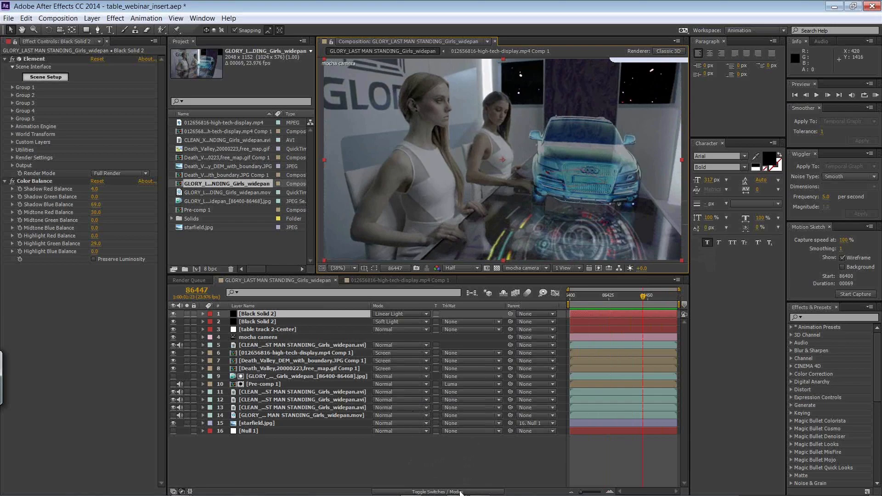
Step: Switch to mocha Pro and leave its welcome screen to start working
{"action": "key", "text": "alt+Tab"}
{"action": "key", "text": "alt+Tab"}
{"action": "key", "text": "alt+Tab"}
{"action": "key", "text": "alt+Tab"}
{"action": "key", "text": "alt+Tab"}
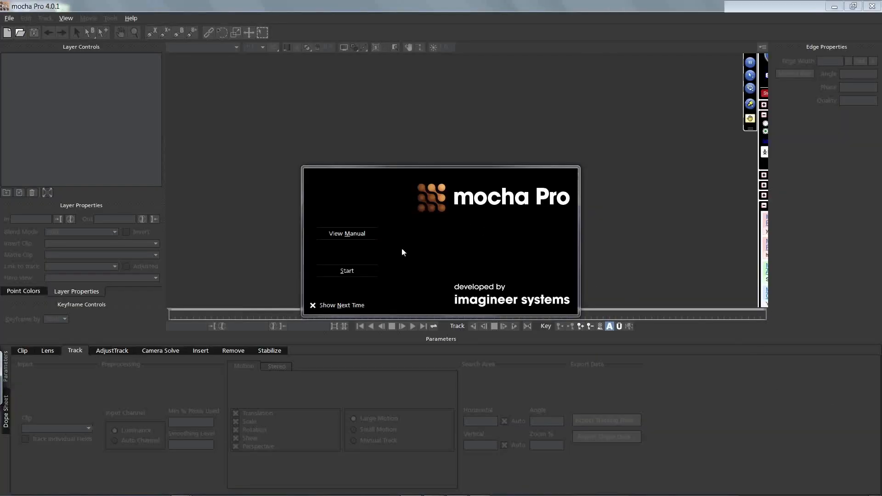
{"action": "left_click", "coordinate": [361, 272]}
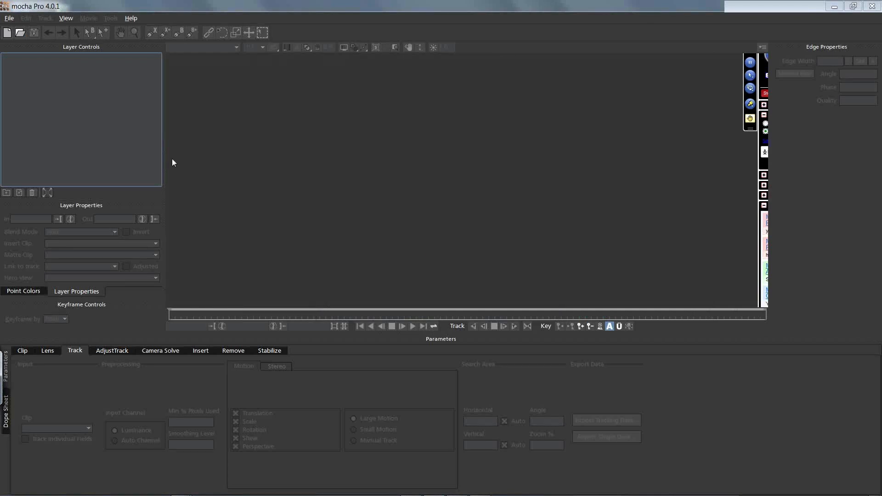
Step: Begin a new project and import the clip GLORY_LAST MAN STANDING_Girls_widepan.mov from the girls wide pan folder
{"action": "left_click", "coordinate": [15, 20]}
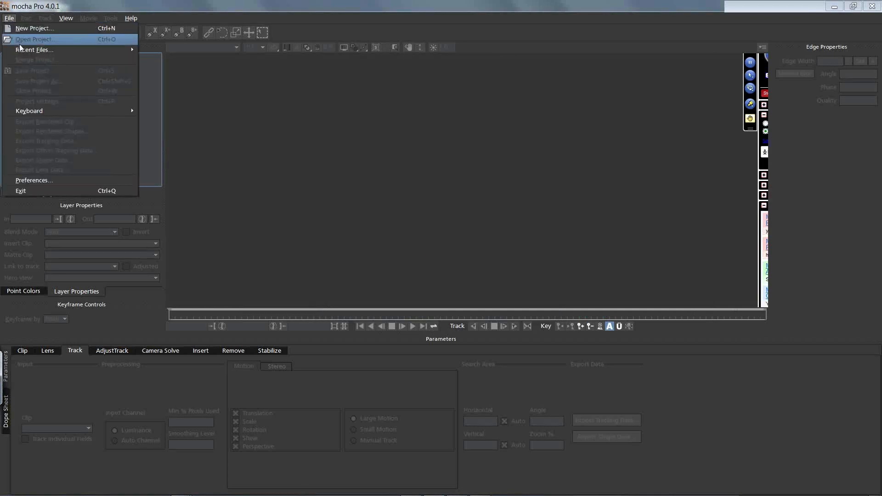
{"action": "mouse_move", "coordinate": [26, 48]}
{"action": "left_click", "coordinate": [32, 28]}
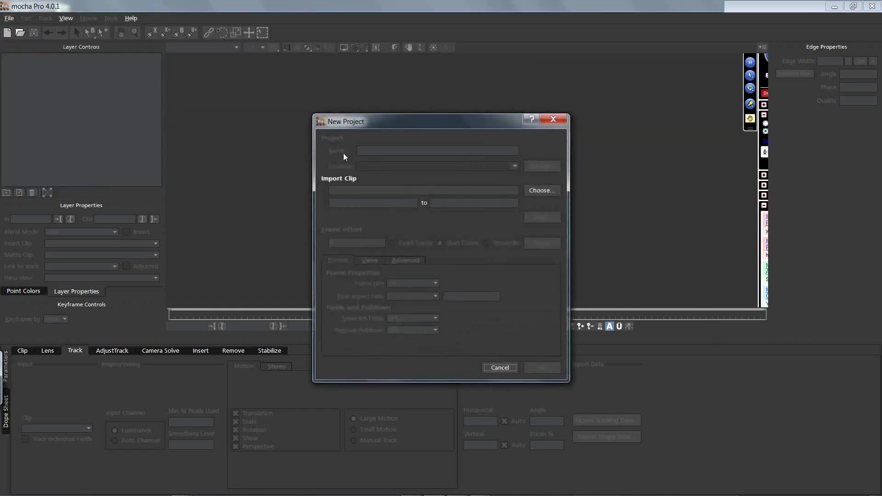
{"action": "left_click", "coordinate": [534, 189]}
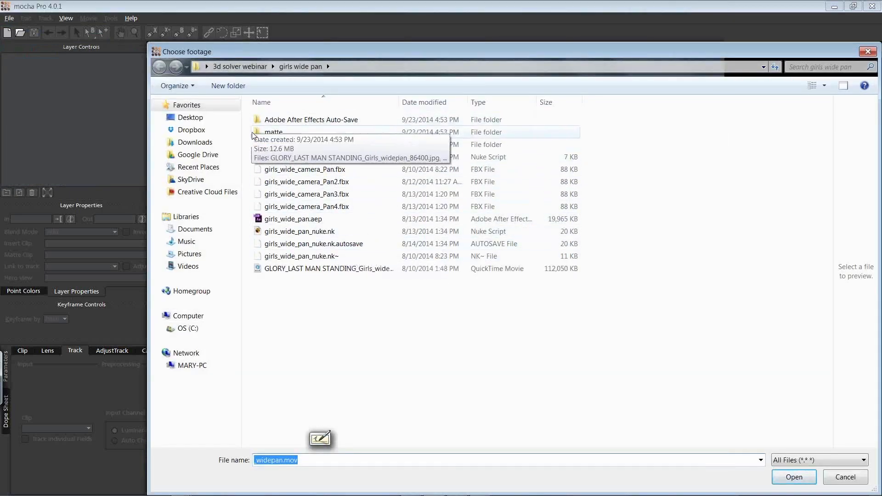
{"action": "left_click", "coordinate": [303, 271]}
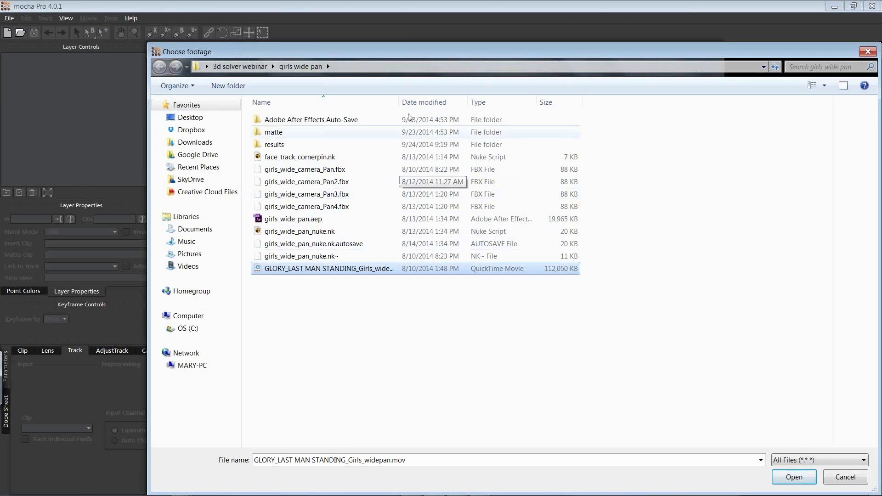
{"action": "left_click_drag", "start_coordinate": [384, 56], "coordinate": [273, 36]}
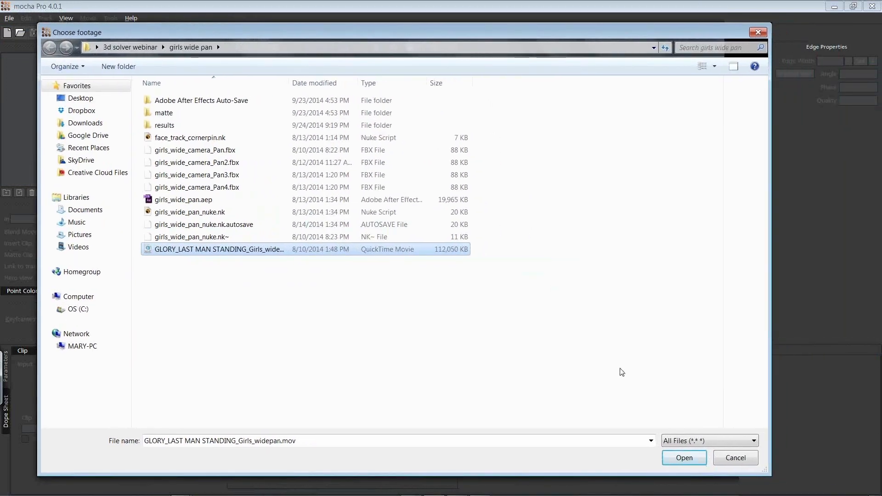
{"action": "left_click", "coordinate": [672, 461]}
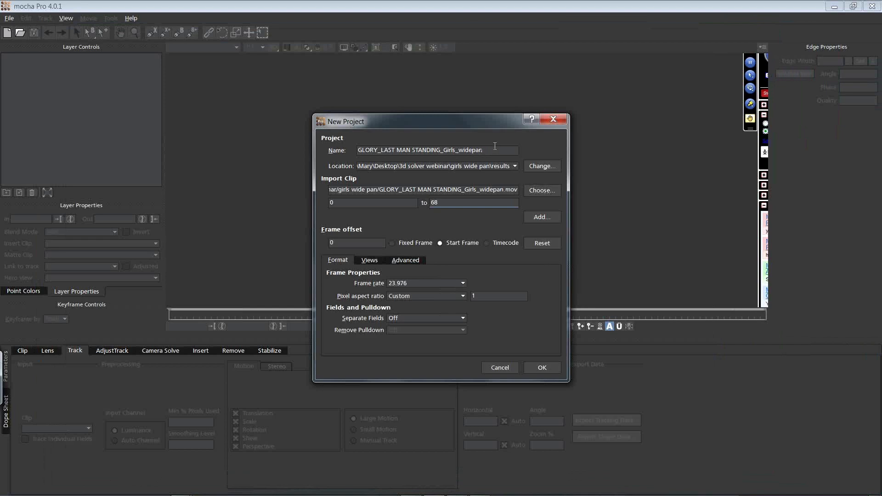
Step: Name the project GLORY_LAST MAN STANDING_Girls_widepan_new_webinar, review the view, colour and format settings, and create it
{"action": "type", "text": "ew_webinar"}
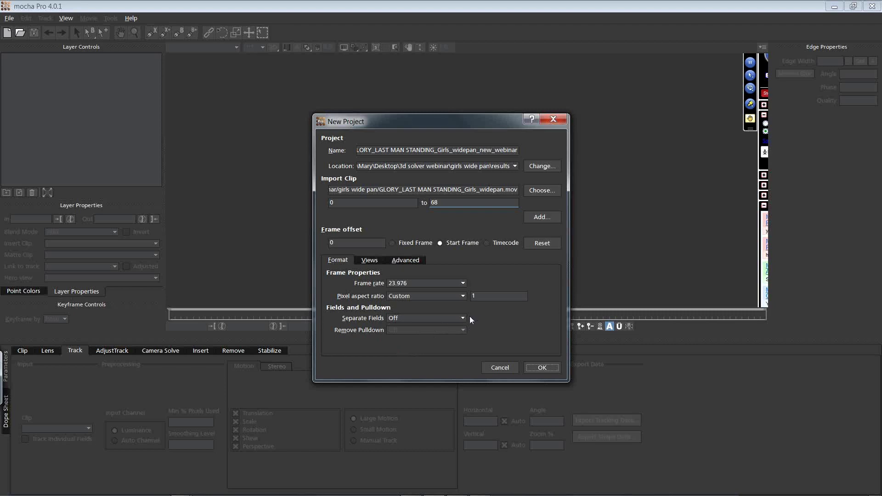
{"action": "left_click", "coordinate": [370, 260]}
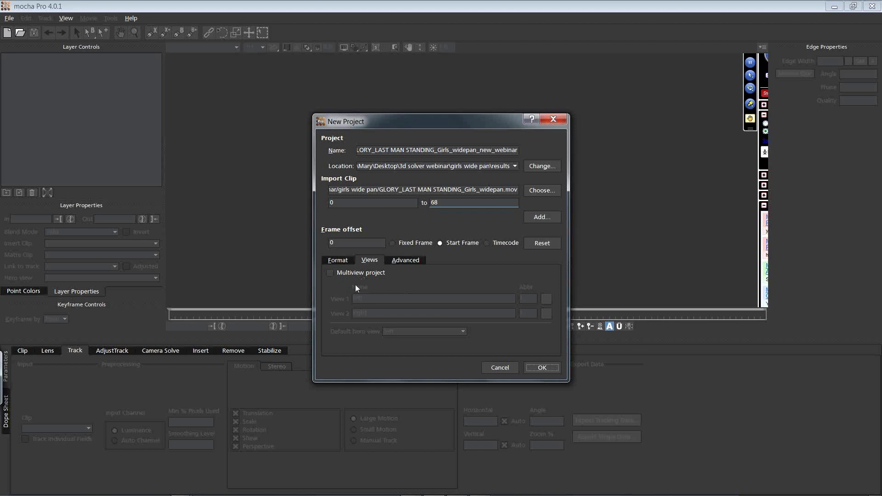
{"action": "left_click", "coordinate": [408, 261]}
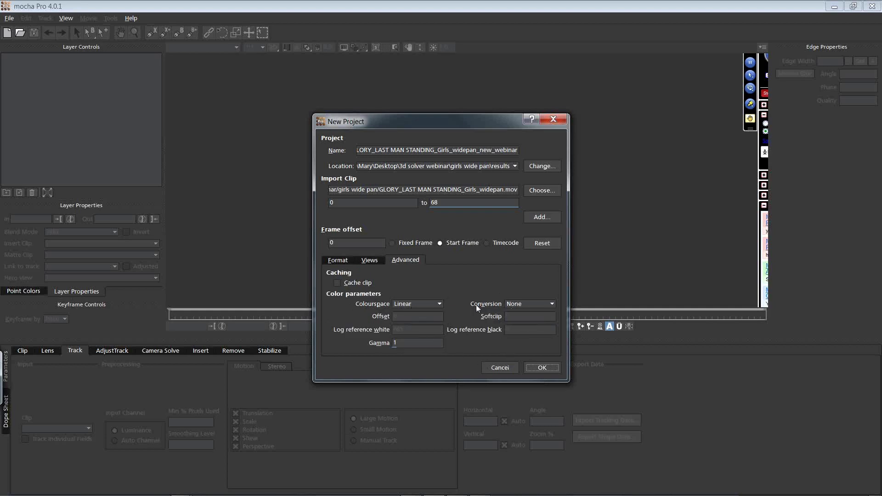
{"action": "left_click", "coordinate": [339, 261]}
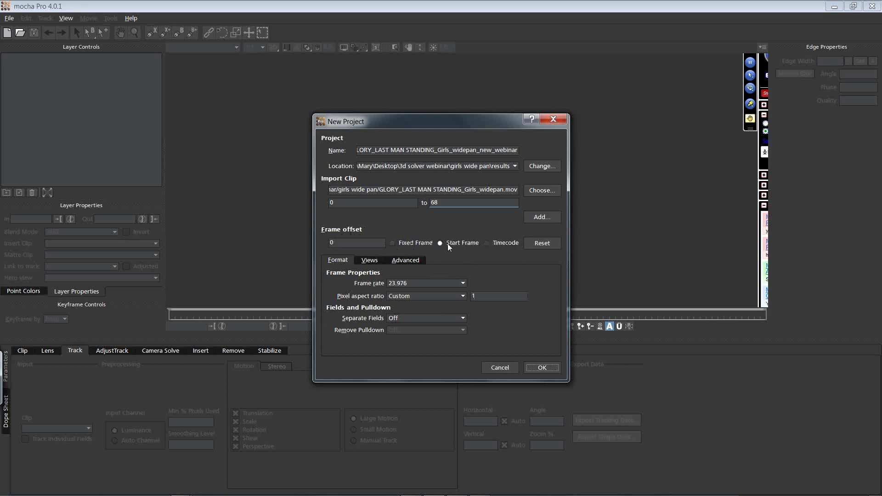
{"action": "left_click", "coordinate": [543, 366]}
Step: Scrub the clip to its last frame and zoom out to leave space around the image
{"action": "left_click_drag", "start_coordinate": [178, 320], "coordinate": [99, 289]}
{"action": "left_click_drag", "start_coordinate": [175, 314], "coordinate": [850, 312]}
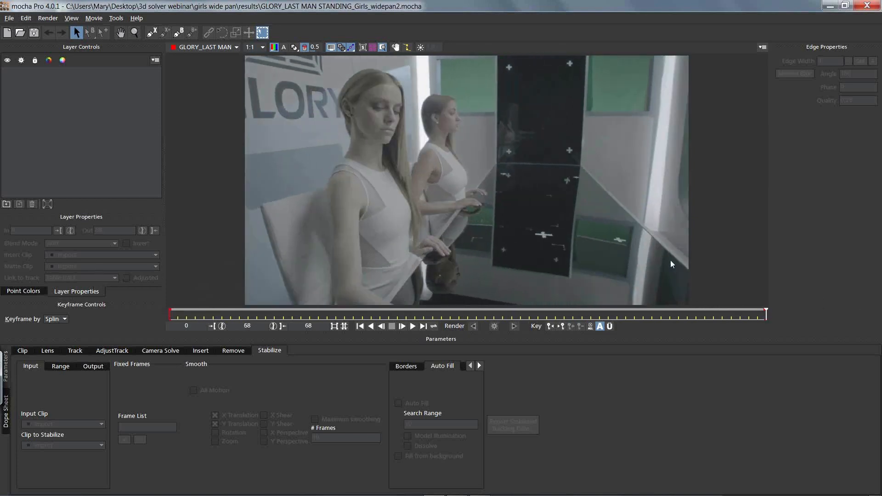
{"action": "left_click", "coordinate": [134, 32]}
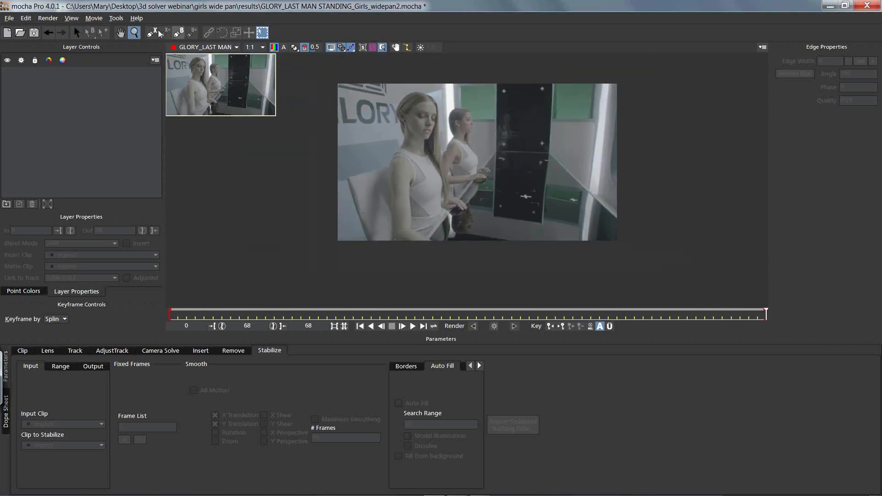
Step: Draw a closed X-spline around the whole table, extending it beyond the lower and side edges of the image
{"action": "left_click", "coordinate": [151, 32]}
{"action": "left_click", "coordinate": [638, 228]}
{"action": "left_click", "coordinate": [539, 142]}
{"action": "left_click", "coordinate": [493, 151]}
{"action": "left_click", "coordinate": [403, 257]}
{"action": "left_click", "coordinate": [657, 261]}
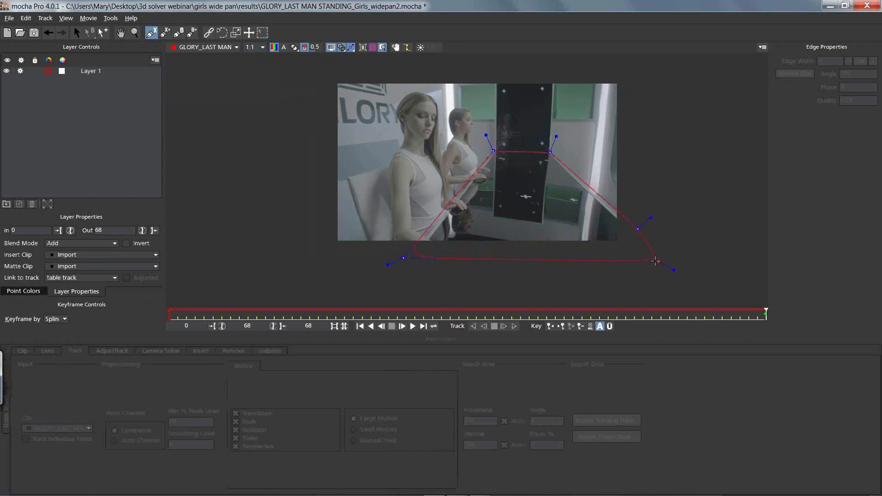
{"action": "right_click", "coordinate": [532, 270]}
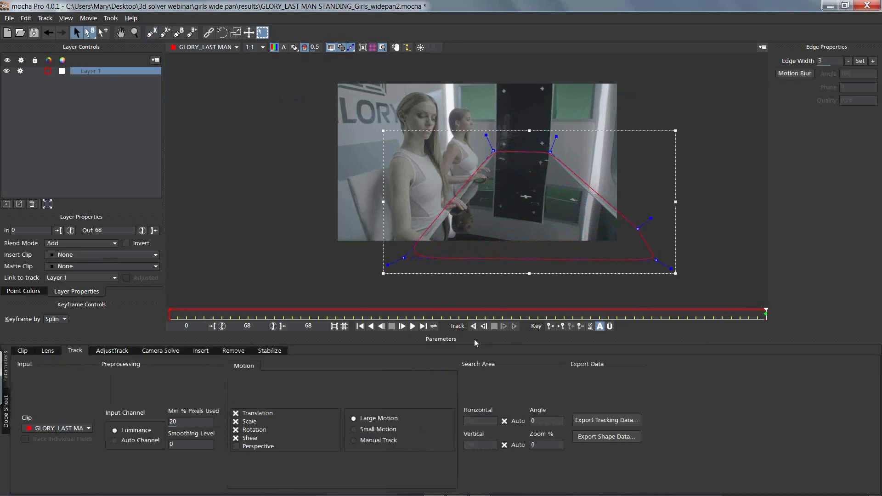
Step: Enable perspective tracking for Layer 1 and align its planar surface and grid with the tabletop
{"action": "left_click", "coordinate": [235, 445]}
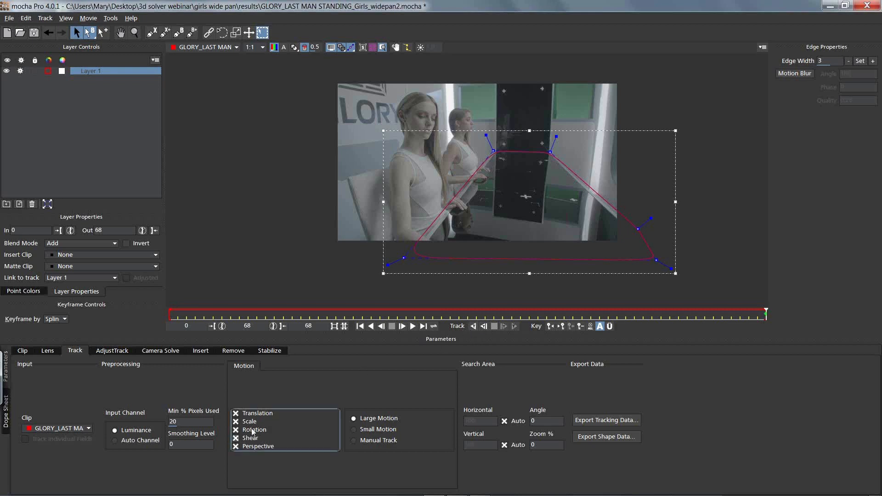
{"action": "left_click", "coordinate": [363, 49]}
{"action": "left_click", "coordinate": [373, 49]}
{"action": "left_click_drag", "start_coordinate": [432, 163], "coordinate": [497, 161]}
{"action": "left_click_drag", "start_coordinate": [620, 168], "coordinate": [551, 165]}
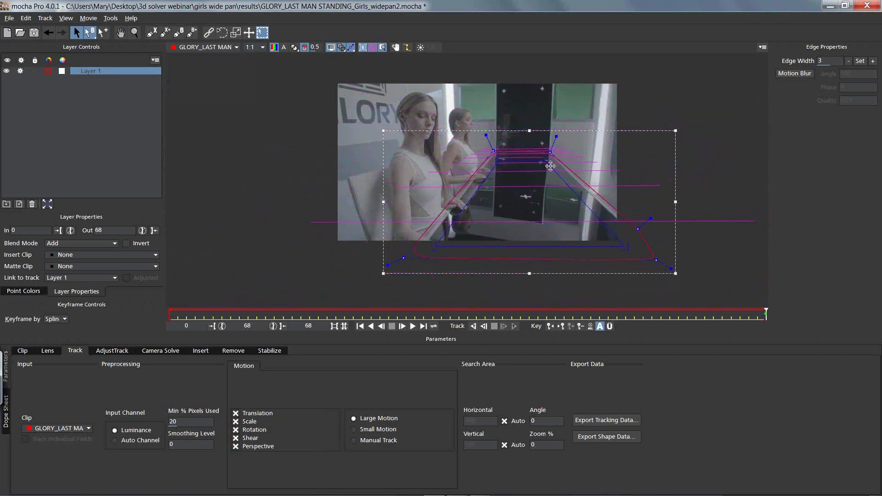
{"action": "left_click_drag", "start_coordinate": [562, 248], "coordinate": [563, 228]}
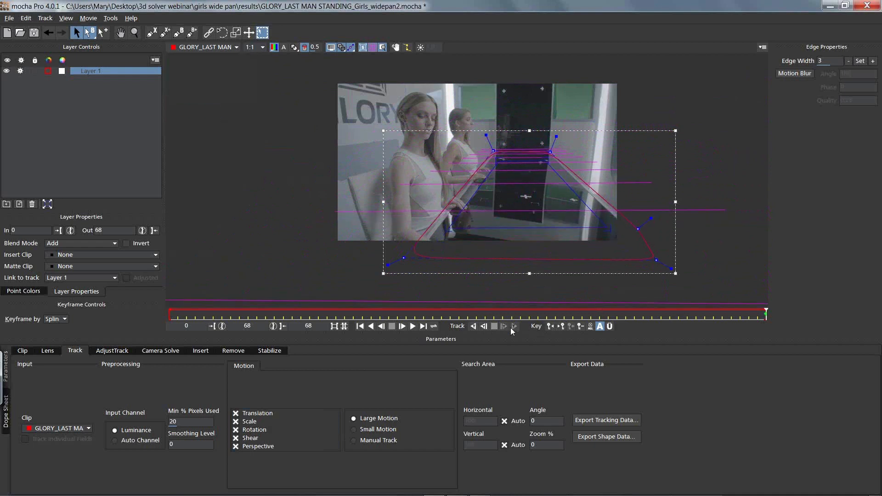
Step: Track Layer 1 backwards from the last frame, stop the tracking partway, and delete the layer
{"action": "left_click", "coordinate": [473, 326]}
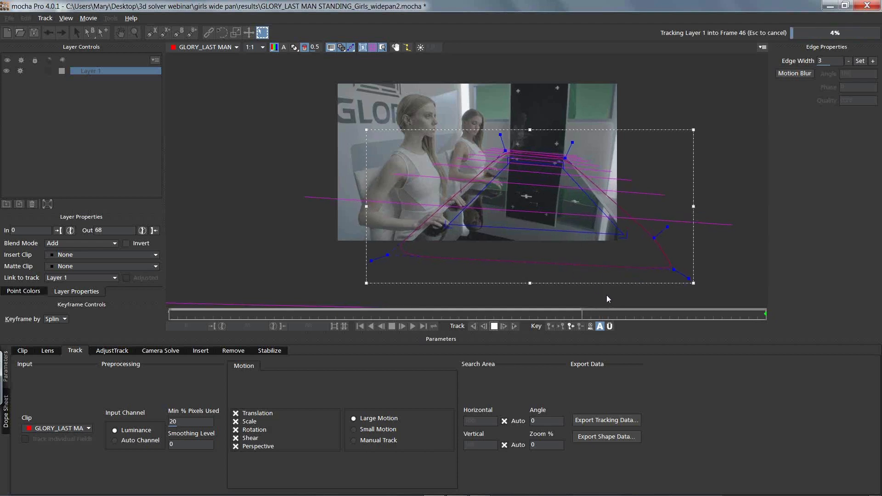
{"action": "key", "text": "Escape"}
{"action": "left_click_drag", "start_coordinate": [599, 313], "coordinate": [859, 320]}
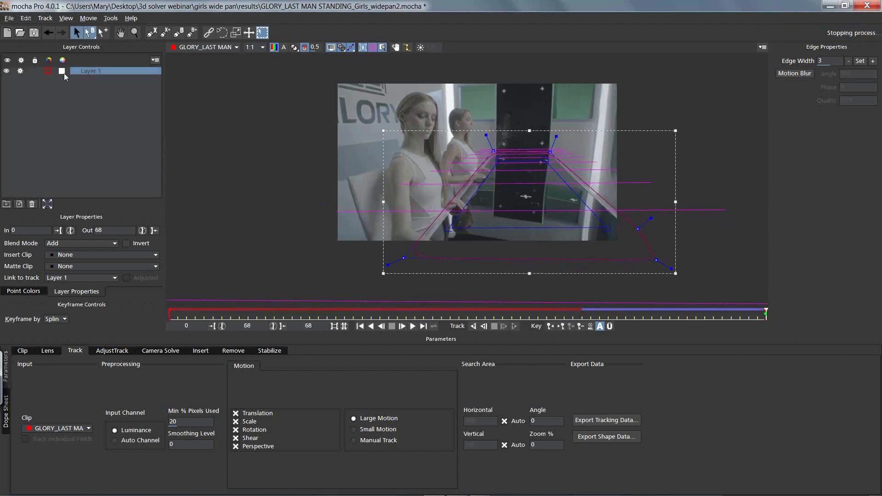
{"action": "left_click", "coordinate": [33, 205]}
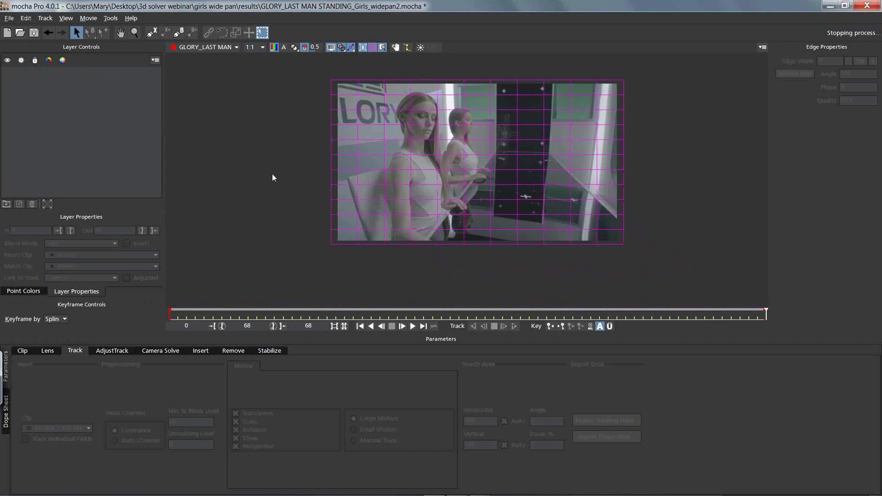
Step: Draw a narrow closed X-spline along the table's far edge and its long right-hand edge on the last frame
{"action": "left_click", "coordinate": [151, 32]}
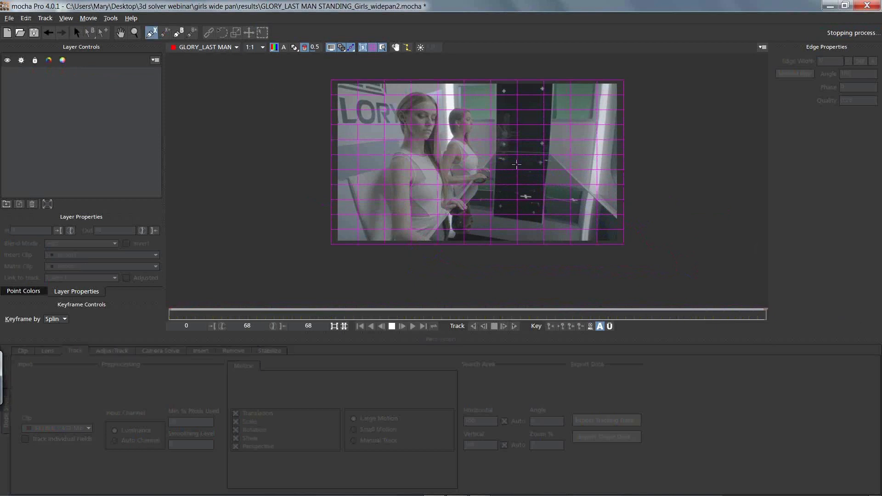
{"action": "left_click", "coordinate": [465, 162]}
{"action": "left_click", "coordinate": [482, 166]}
{"action": "left_click", "coordinate": [492, 170]}
{"action": "left_click", "coordinate": [497, 161]}
{"action": "left_click", "coordinate": [518, 160]}
{"action": "left_click", "coordinate": [535, 158]}
{"action": "left_click", "coordinate": [558, 170]}
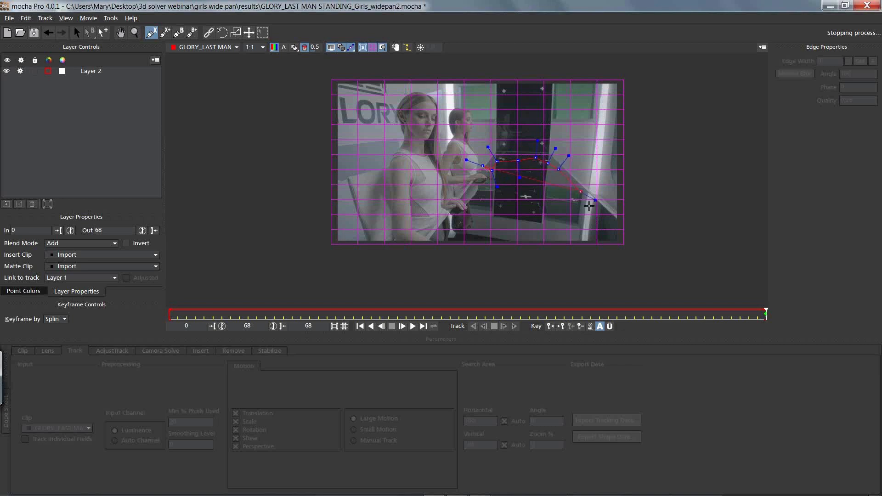
{"action": "left_click", "coordinate": [628, 234]}
{"action": "left_click", "coordinate": [643, 217]}
{"action": "left_click", "coordinate": [554, 148]}
{"action": "left_click", "coordinate": [494, 149]}
{"action": "right_click", "coordinate": [482, 166]}
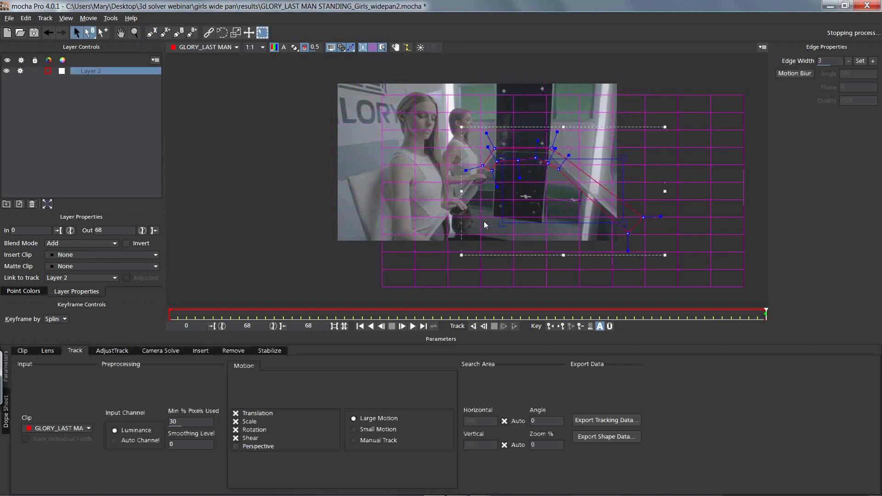
Step: Add a small X-spline around the central cross marker on the tabletop to Layer 2
{"action": "left_click", "coordinate": [168, 34]}
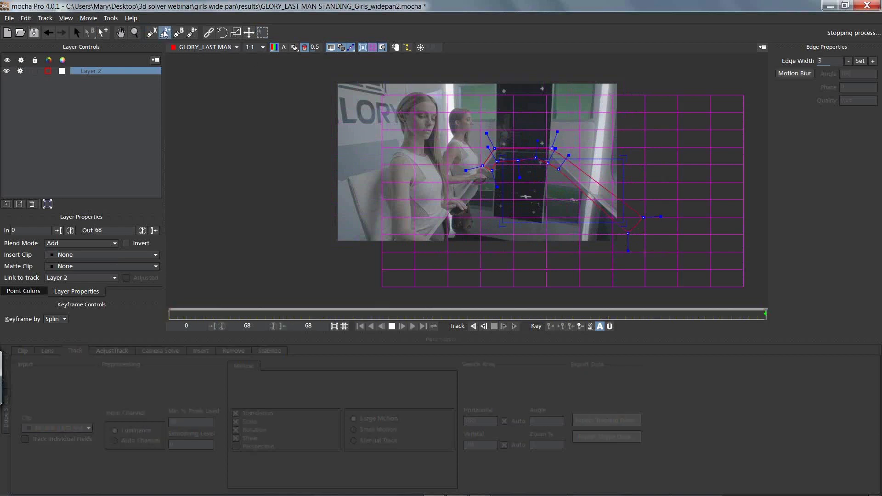
{"action": "left_click", "coordinate": [518, 195]}
{"action": "left_click", "coordinate": [525, 188]}
{"action": "left_click", "coordinate": [534, 197]}
{"action": "left_click", "coordinate": [532, 205]}
{"action": "left_click", "coordinate": [521, 203]}
{"action": "right_click", "coordinate": [518, 195]}
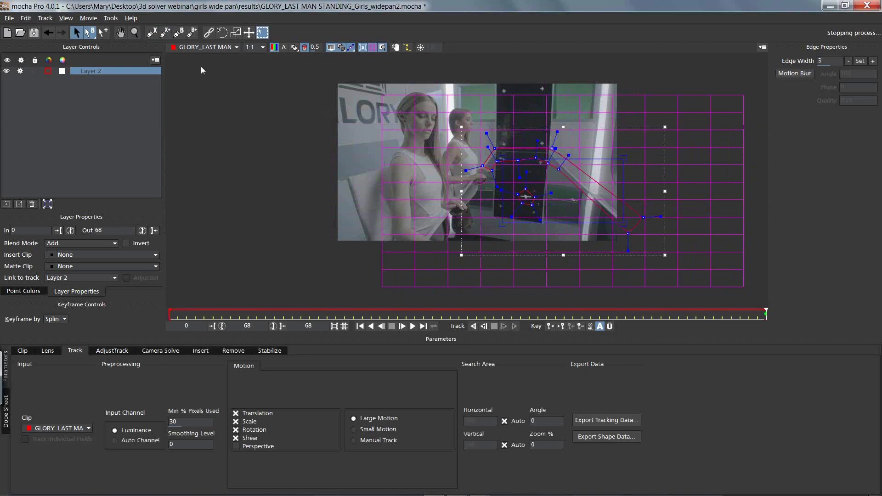
Step: Add another small X-spline to Layer 2 around the cross marker on the right-hand side of the tabletop
{"action": "left_click", "coordinate": [164, 32]}
{"action": "left_click", "coordinate": [577, 193]}
{"action": "left_click", "coordinate": [583, 201]}
{"action": "left_click", "coordinate": [580, 204]}
{"action": "right_click", "coordinate": [563, 223]}
Step: Hide the planar grid and adjust the edge spline's points to follow the table's border more closely
{"action": "left_click", "coordinate": [373, 47]}
{"action": "left_click_drag", "start_coordinate": [496, 162], "coordinate": [551, 157]}
{"action": "left_click_drag", "start_coordinate": [492, 170], "coordinate": [474, 165]}
{"action": "left_click_drag", "start_coordinate": [642, 217], "coordinate": [635, 226]}
Step: Align the four planar surface corners with the table's perspective, extending the near corners beyond the image, and display the grid
{"action": "left_click", "coordinate": [363, 47]}
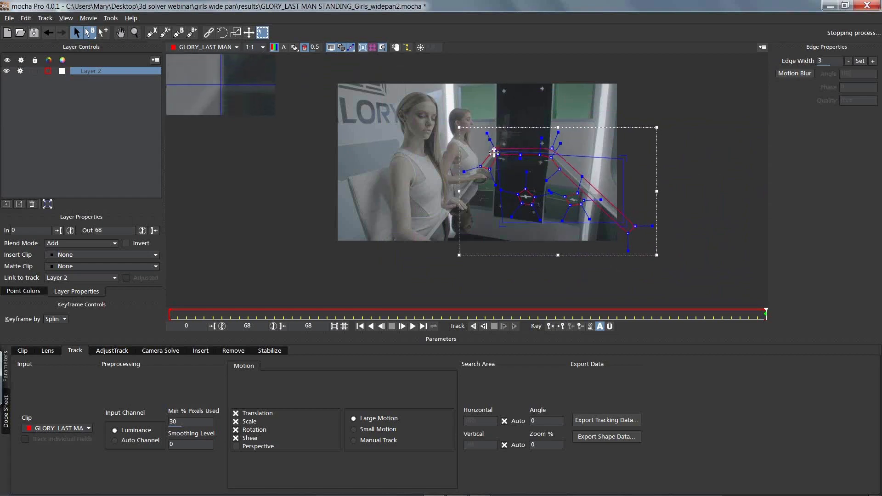
{"action": "left_click_drag", "start_coordinate": [624, 158], "coordinate": [549, 156]}
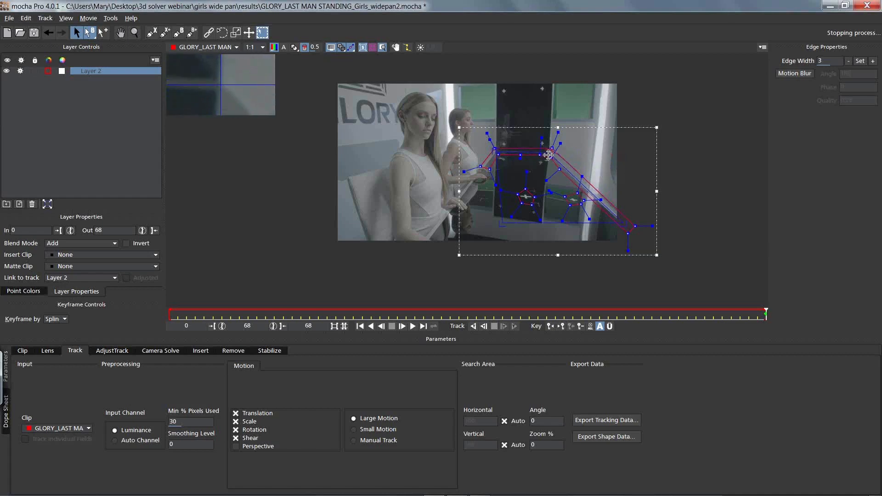
{"action": "left_click_drag", "start_coordinate": [500, 225], "coordinate": [407, 262]}
{"action": "left_click_drag", "start_coordinate": [622, 226], "coordinate": [684, 283]}
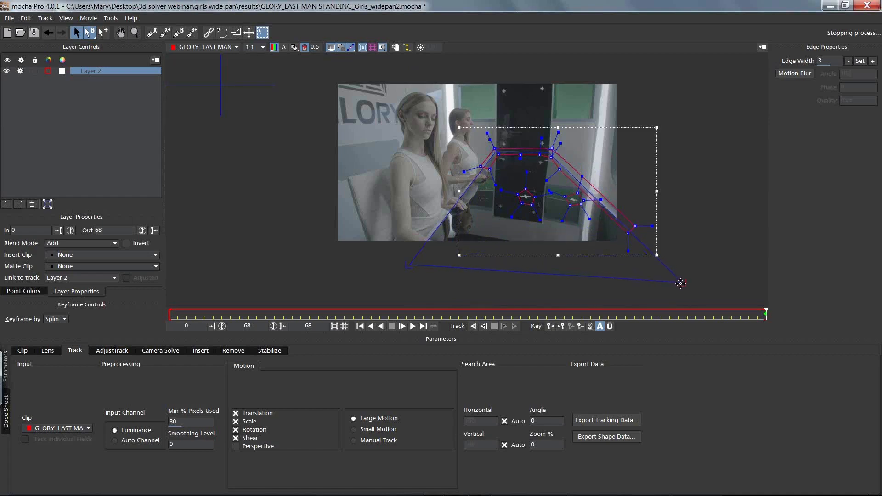
{"action": "left_click_drag", "start_coordinate": [407, 263], "coordinate": [390, 291]}
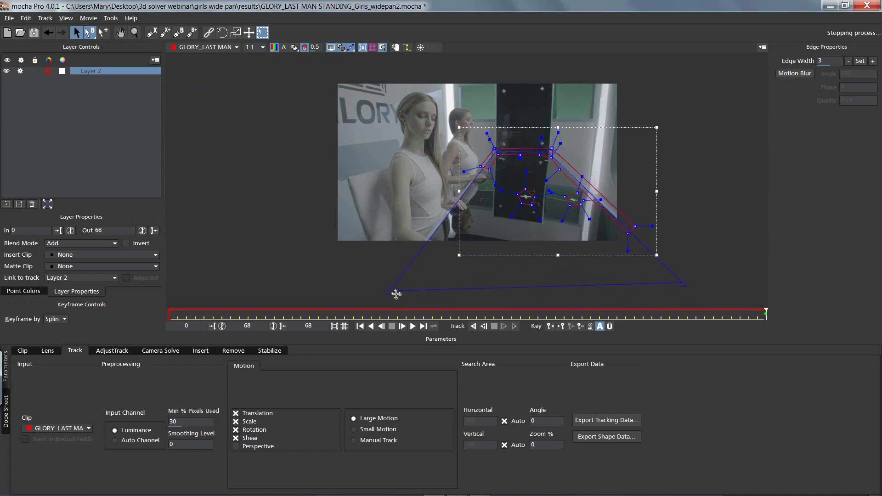
{"action": "left_click", "coordinate": [372, 47]}
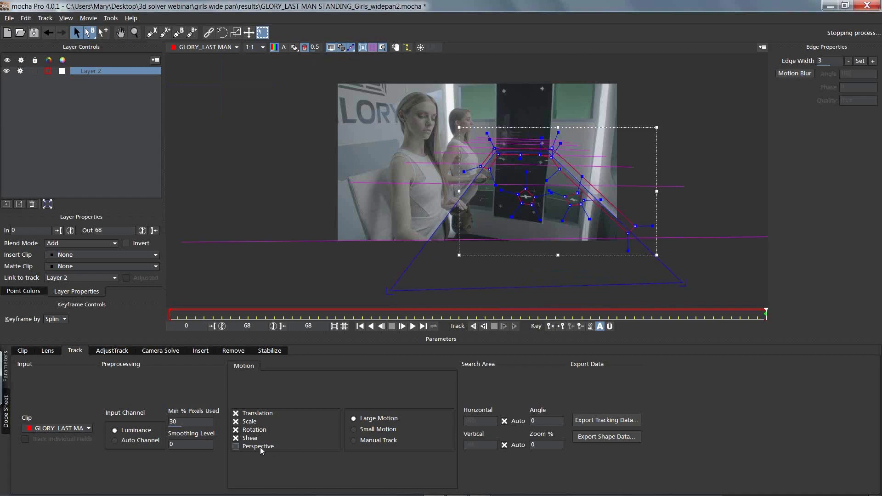
Step: Enable perspective tracking for Layer 2 and track it backwards from the last frame
{"action": "left_click", "coordinate": [236, 446]}
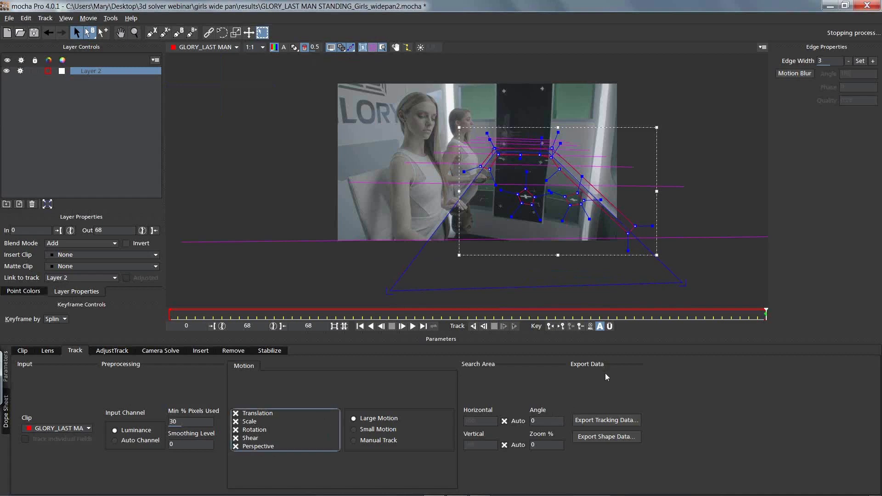
{"action": "left_click", "coordinate": [486, 328]}
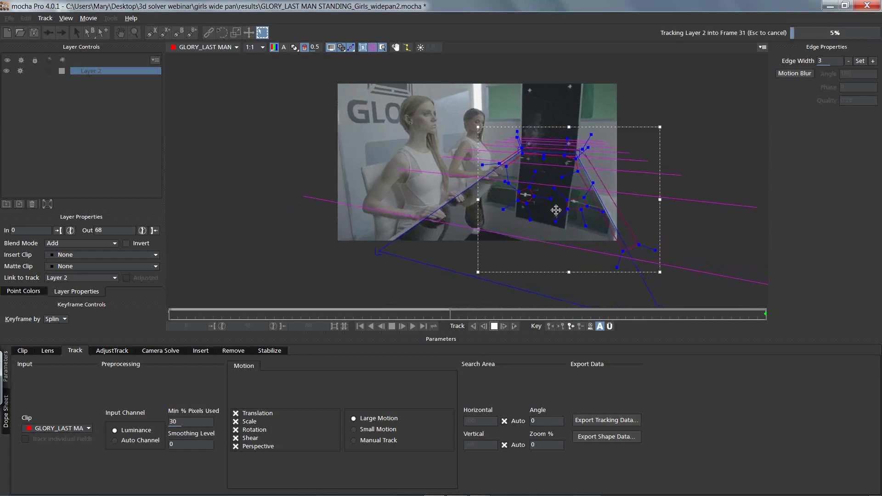
{"action": "key", "text": "Escape"}
{"action": "key", "text": "z"}
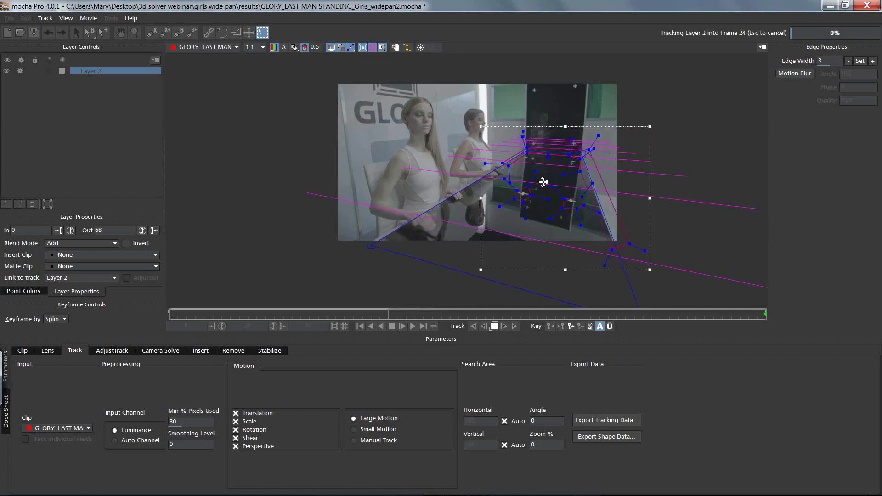
{"action": "key", "text": "Escape"}
{"action": "key", "text": "z"}
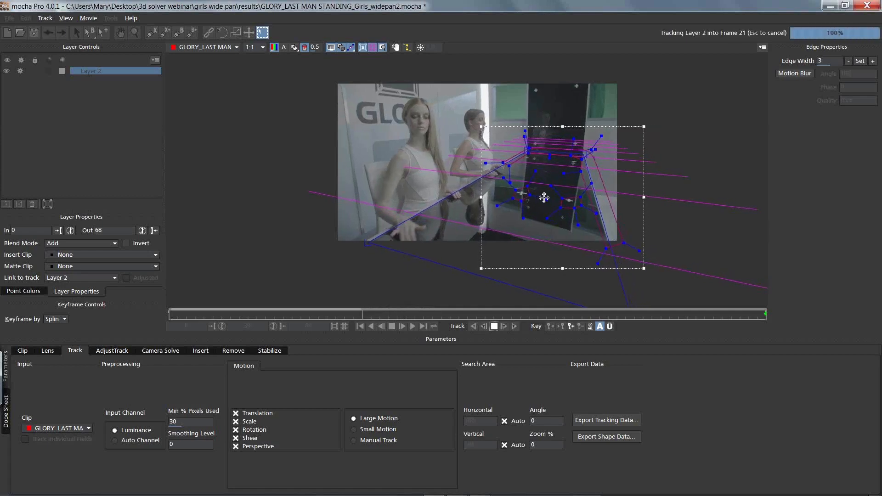
{"action": "key", "text": "Escape"}
{"action": "key", "text": "z"}
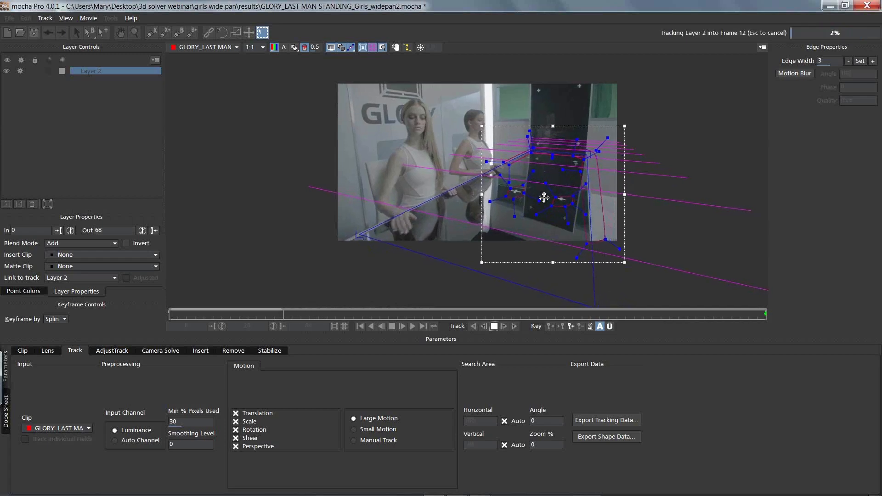
{"action": "key", "text": "Escape"}
{"action": "key", "text": "z"}
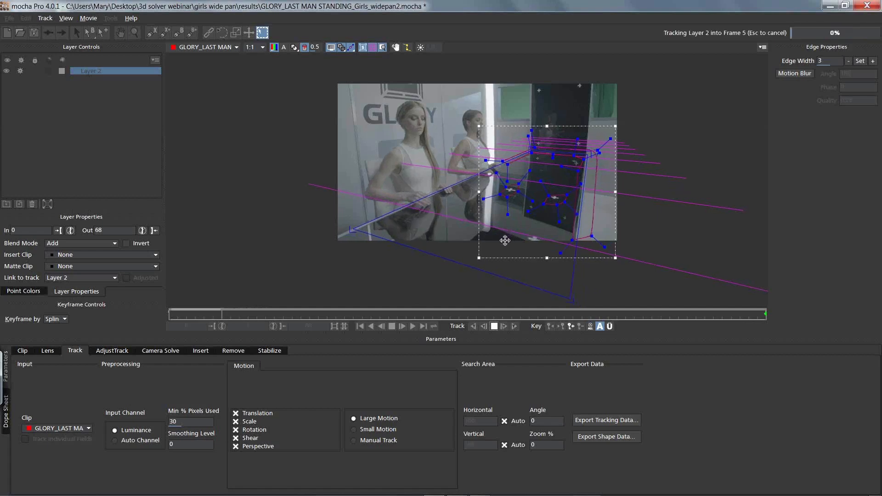
{"action": "key", "text": "Escape"}
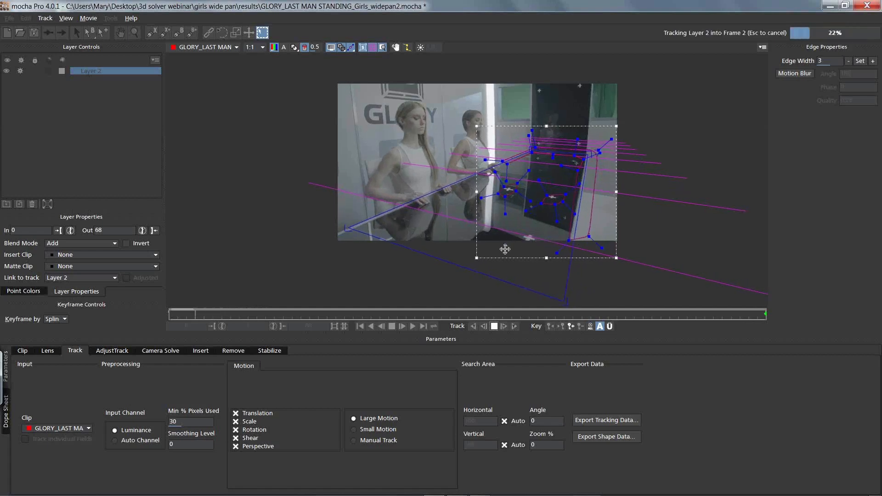
Step: At frame 7, add an X-spline to Layer 2 around the cross marker at the tabletop's near edge and track backwards to frame 0
{"action": "key", "text": "Escape"}
{"action": "left_click_drag", "start_coordinate": [186, 314], "coordinate": [233, 283]}
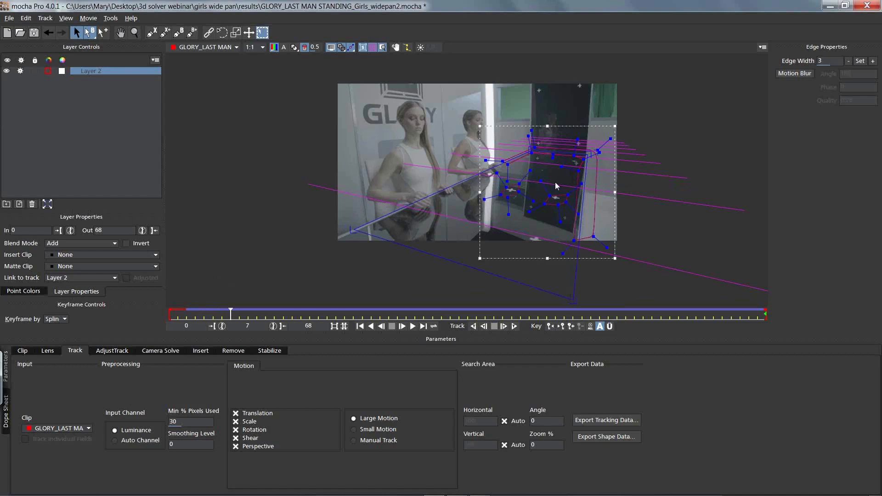
{"action": "left_click", "coordinate": [165, 32]}
{"action": "left_click", "coordinate": [522, 236]}
{"action": "left_click", "coordinate": [537, 229]}
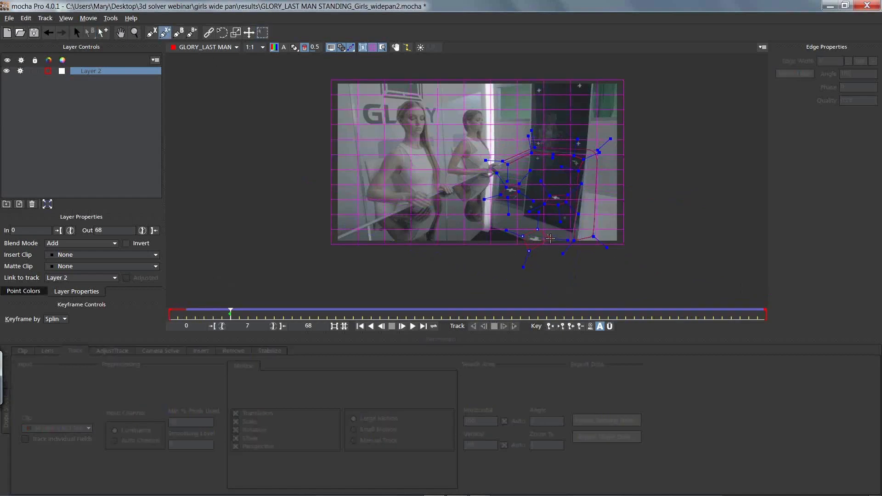
{"action": "right_click", "coordinate": [535, 256]}
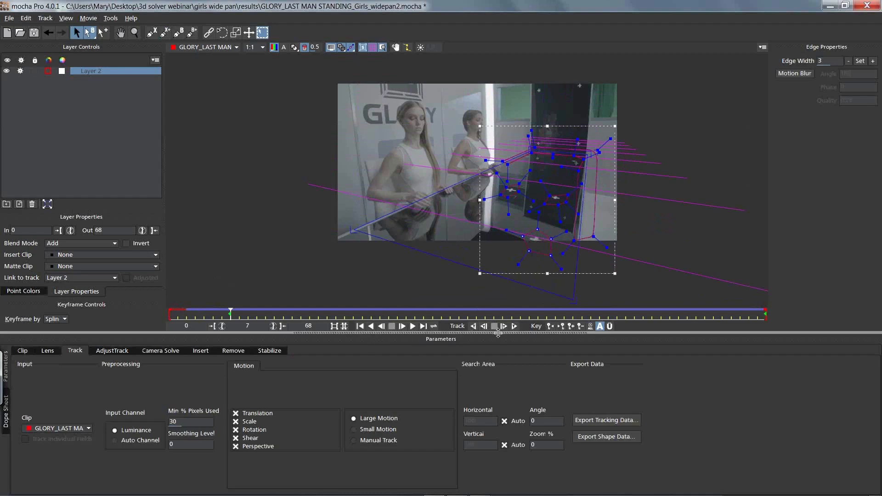
{"action": "left_click", "coordinate": [473, 326]}
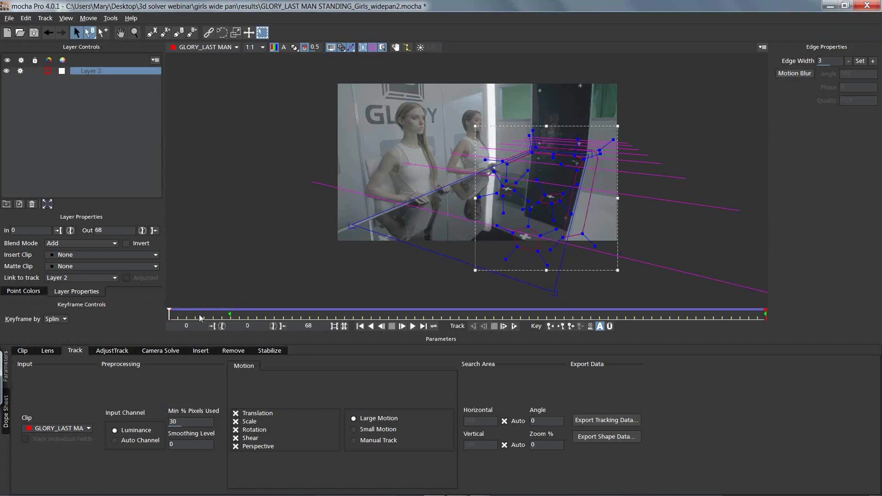
{"action": "left_click_drag", "start_coordinate": [169, 316], "coordinate": [28, 241]}
{"action": "left_click", "coordinate": [236, 430]}
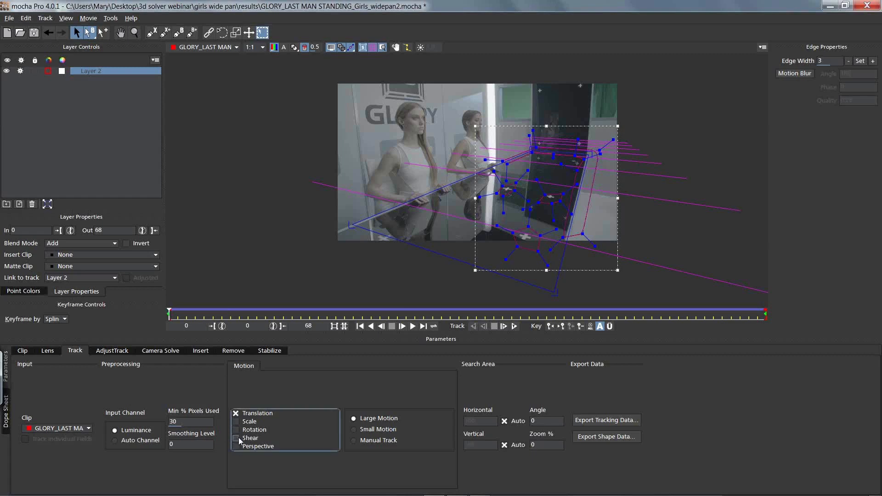
{"action": "left_click", "coordinate": [236, 446]}
{"action": "left_click", "coordinate": [170, 316]}
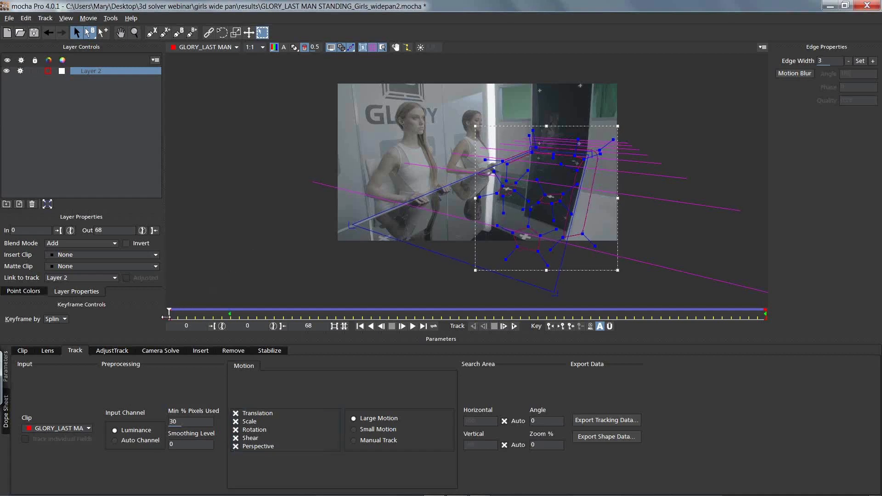
{"action": "left_click_drag", "start_coordinate": [170, 316], "coordinate": [21, 293]}
Step: At frame 68, start AdjustTrack and reposition the two far reference points precisely on the table's far corners
{"action": "left_click_drag", "start_coordinate": [168, 312], "coordinate": [769, 270]}
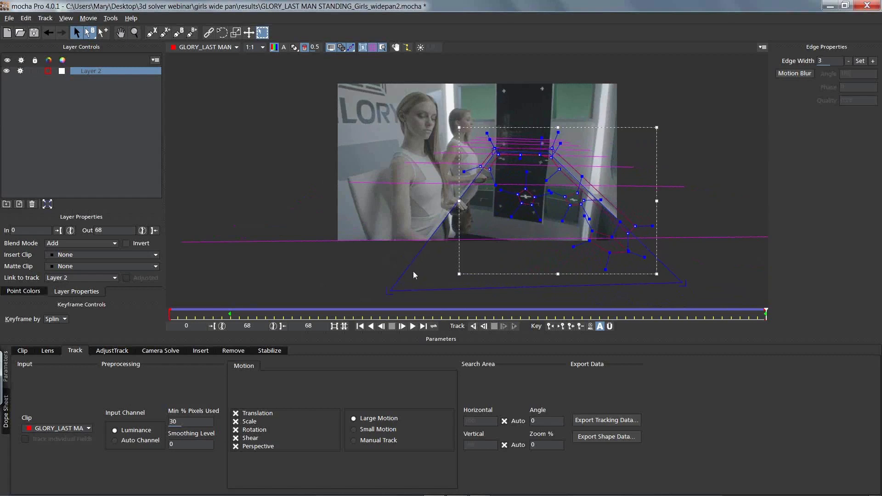
{"action": "left_click", "coordinate": [115, 352]}
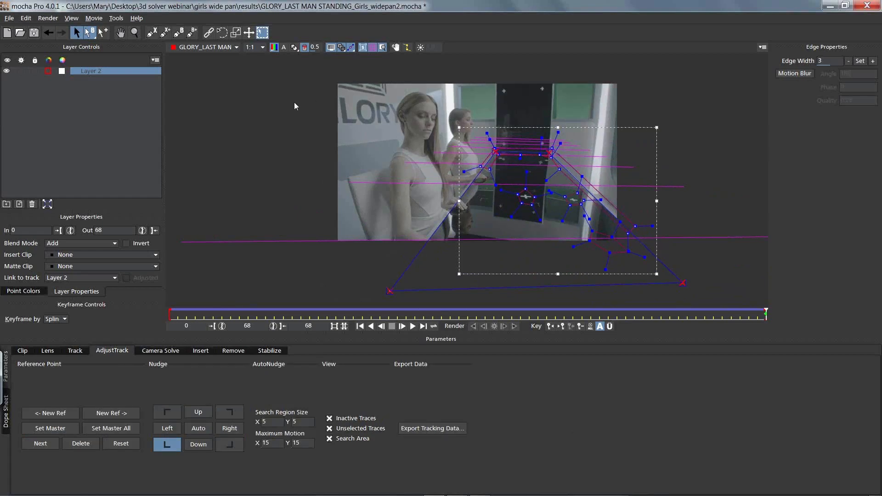
{"action": "left_click", "coordinate": [496, 154]}
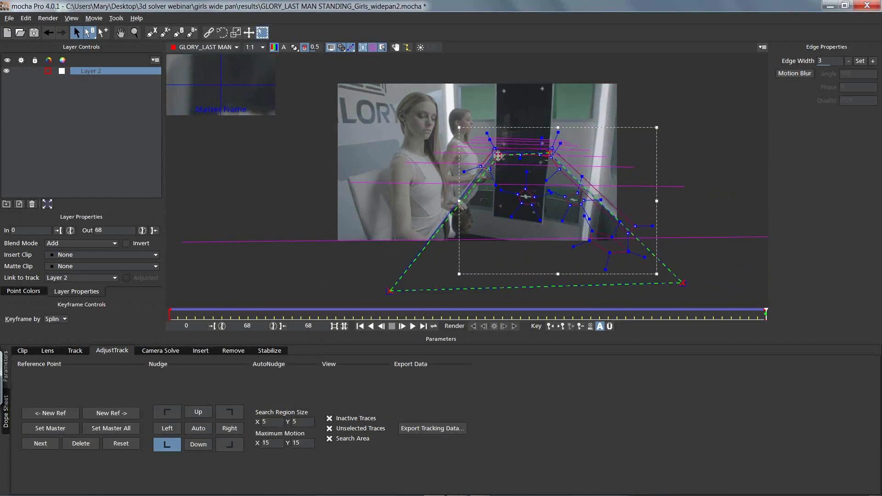
{"action": "left_click_drag", "start_coordinate": [498, 158], "coordinate": [497, 151]}
{"action": "left_click_drag", "start_coordinate": [549, 154], "coordinate": [550, 152]}
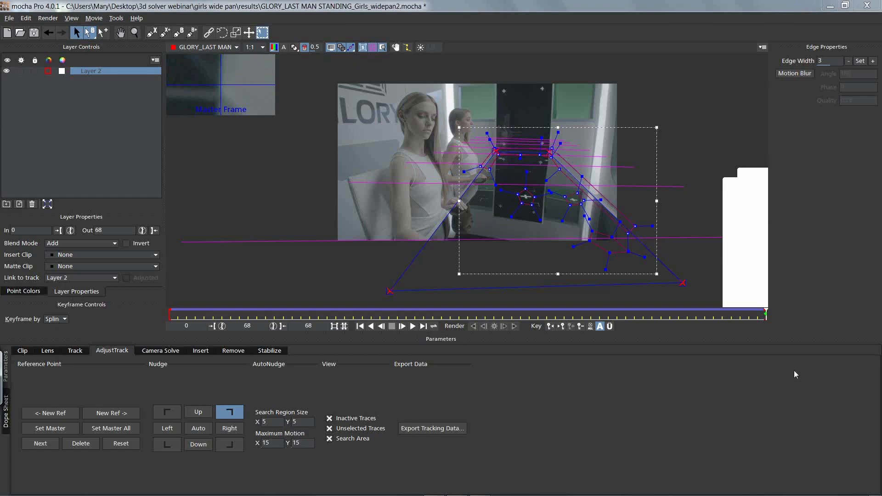
Step: Move the two near AdjustTrack reference points from outside the image onto the two cross markers on the tabletop
{"action": "left_click_drag", "start_coordinate": [682, 283], "coordinate": [659, 268]}
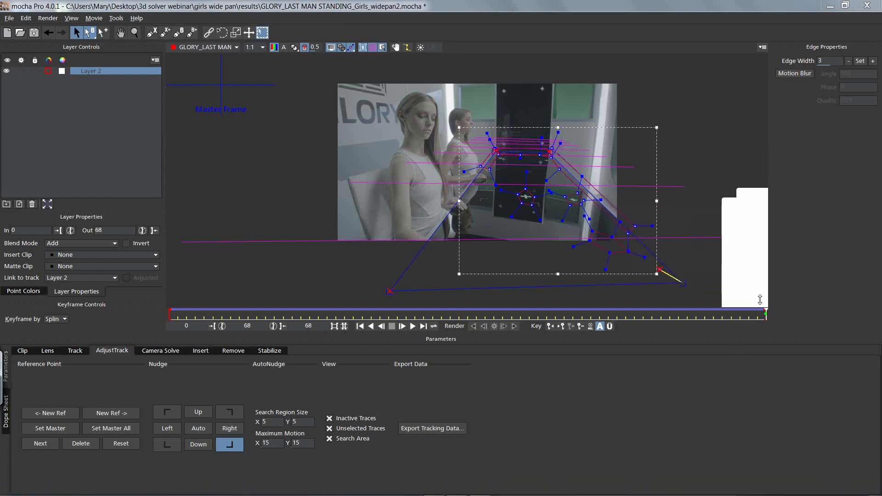
{"action": "left_click", "coordinate": [789, 179]}
{"action": "left_click_drag", "start_coordinate": [659, 269], "coordinate": [575, 202]}
{"action": "left_click_drag", "start_coordinate": [390, 291], "coordinate": [524, 196]}
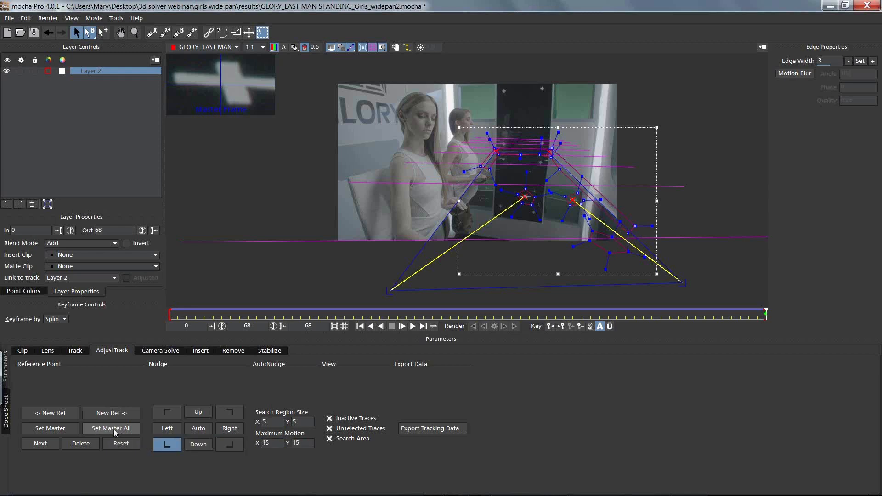
Step: At frame 31, auto-nudge the near-left, far-left and far-right reference points to match the master frame
{"action": "left_click_drag", "start_coordinate": [765, 314], "coordinate": [440, 294]}
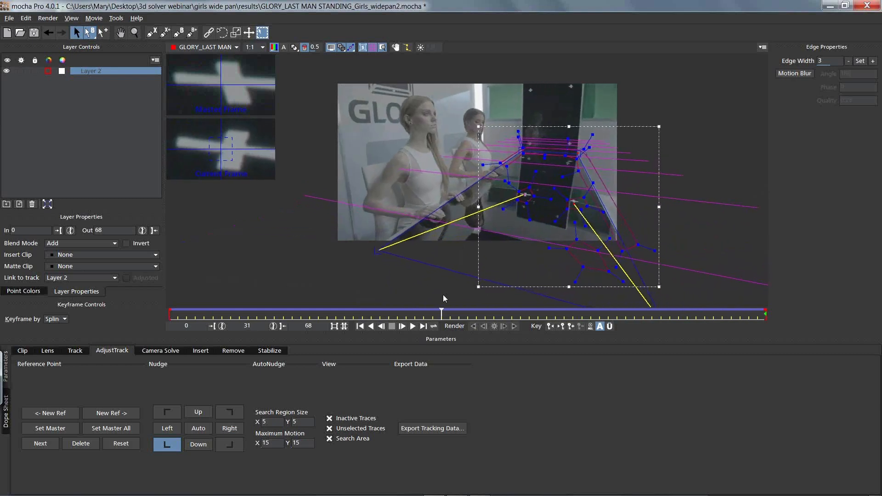
{"action": "left_click", "coordinate": [206, 428]}
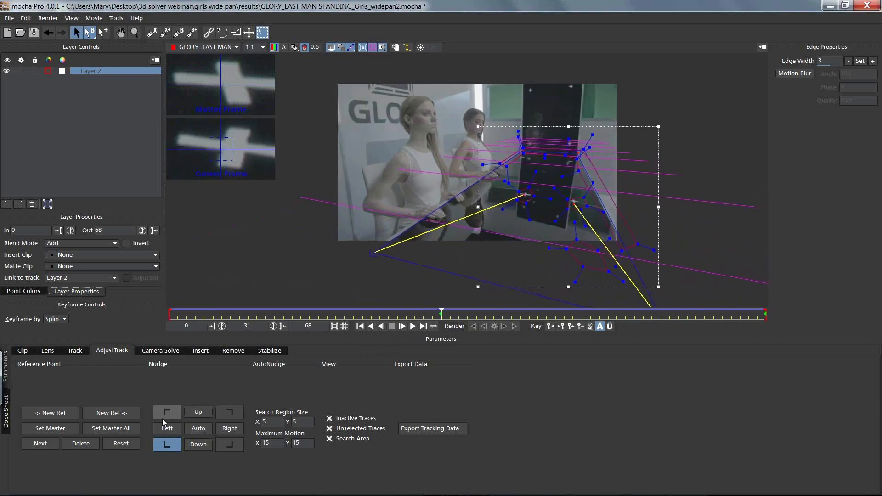
{"action": "left_click", "coordinate": [199, 428]}
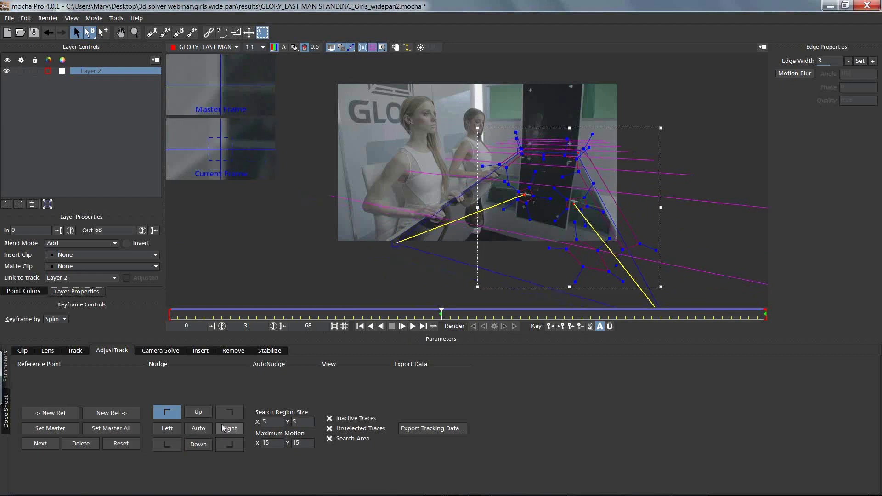
{"action": "left_click", "coordinate": [199, 432]}
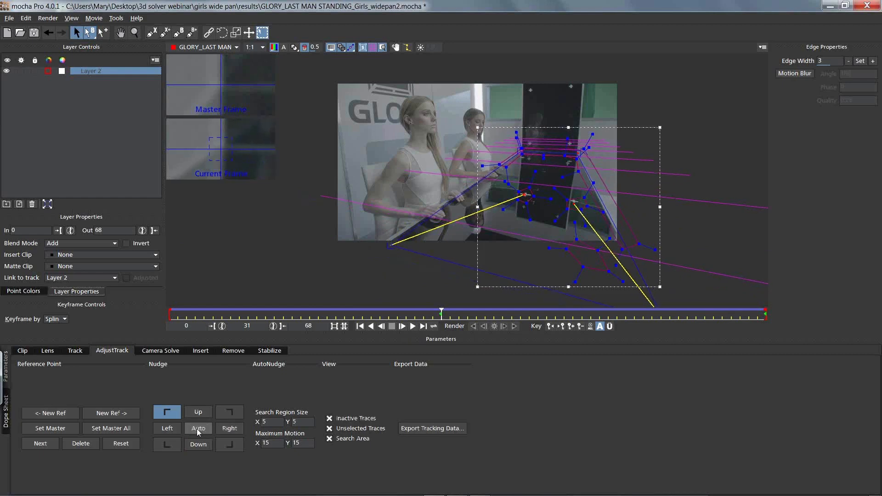
{"action": "left_click", "coordinate": [226, 411]}
{"action": "left_click", "coordinate": [208, 429]}
{"action": "left_click", "coordinate": [179, 443]}
{"action": "left_click", "coordinate": [202, 431]}
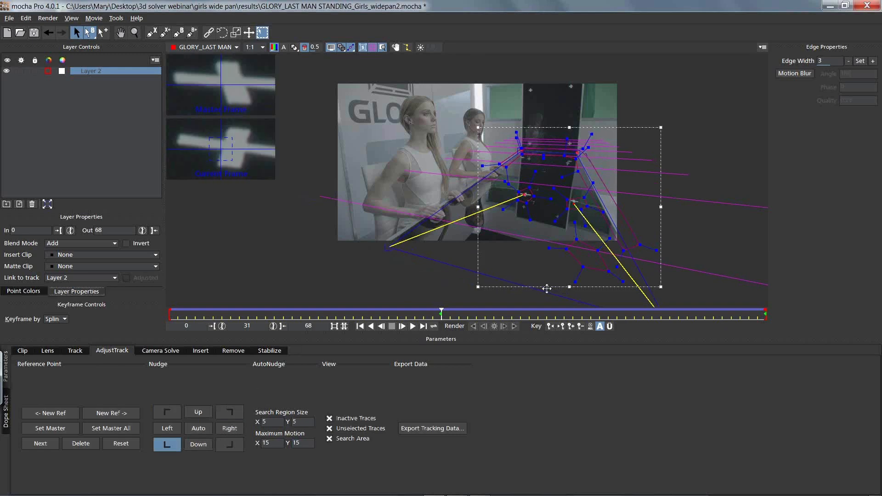
Step: At frame 0, auto-nudge the near-left and far-right reference points to match the master frame
{"action": "left_click_drag", "start_coordinate": [441, 310], "coordinate": [108, 263]}
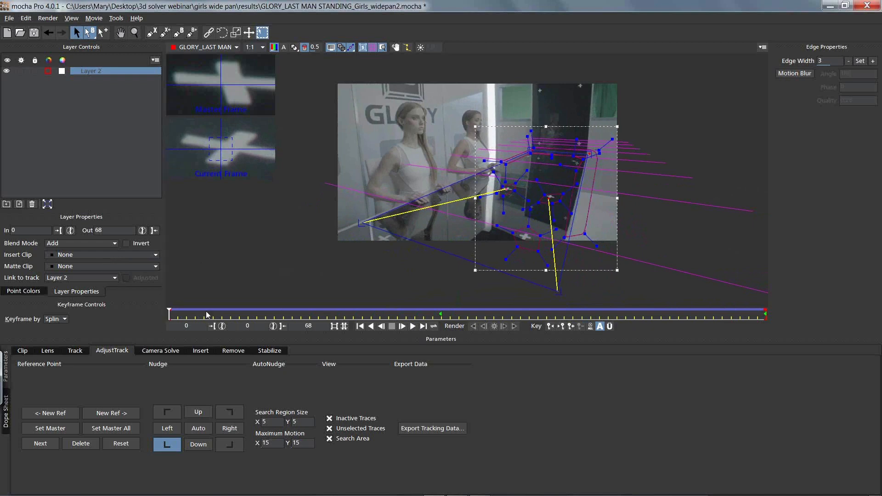
{"action": "left_click", "coordinate": [199, 429]}
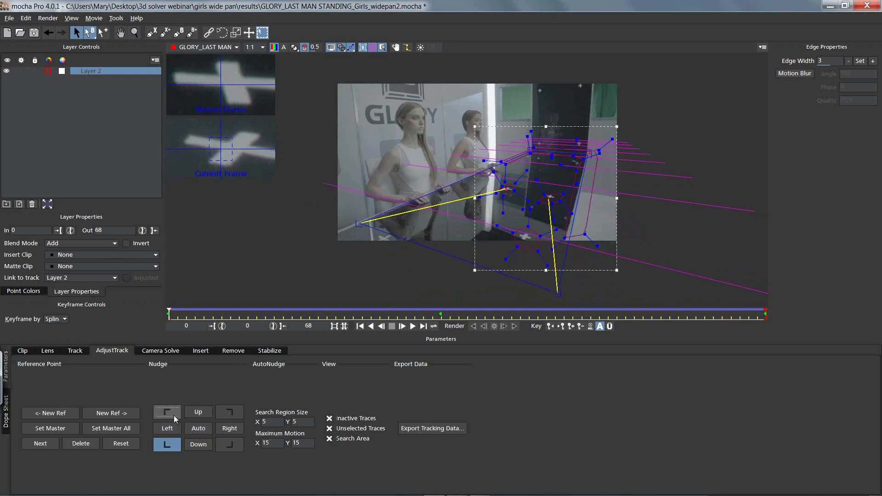
{"action": "left_click", "coordinate": [225, 413]}
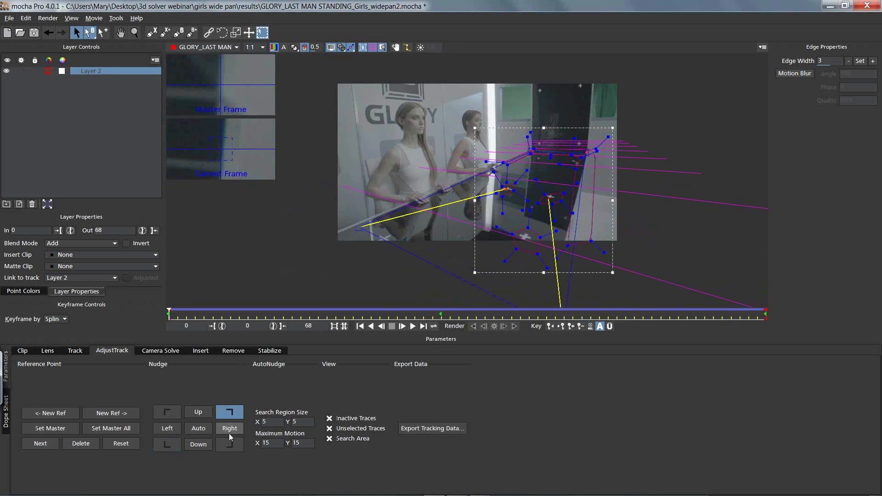
{"action": "left_click", "coordinate": [196, 428]}
Step: Auto-nudge the near-right reference point at frame 0, also repositioning it by hand on its cross marker
{"action": "left_click", "coordinate": [220, 443]}
{"action": "left_click", "coordinate": [204, 428]}
{"action": "left_click_drag", "start_coordinate": [547, 200], "coordinate": [548, 197]}
{"action": "left_click", "coordinate": [198, 427]}
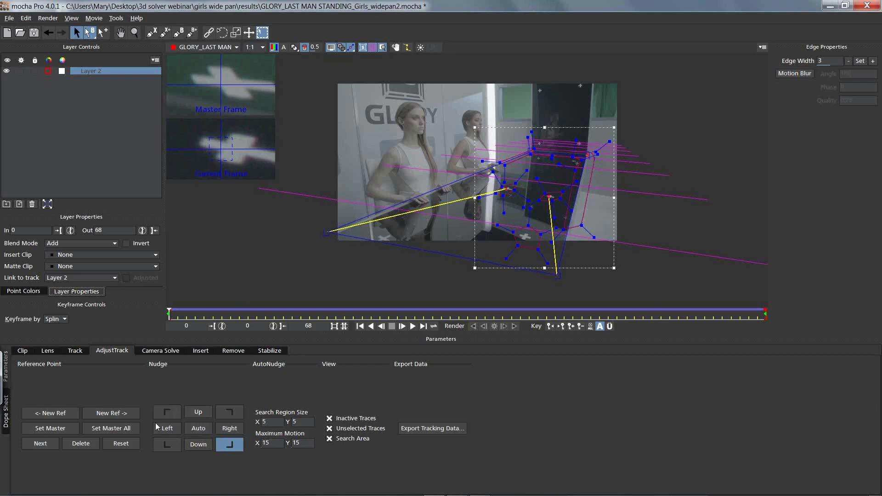
Step: Auto-nudge the far-left reference point at frame 0 and fine-tune both far points by hand to match the table's corners
{"action": "left_click", "coordinate": [167, 443]}
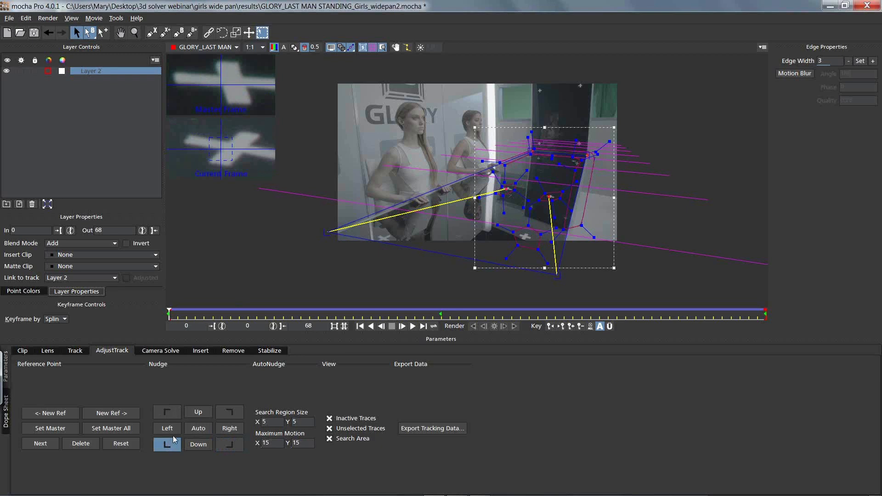
{"action": "left_click", "coordinate": [178, 413]}
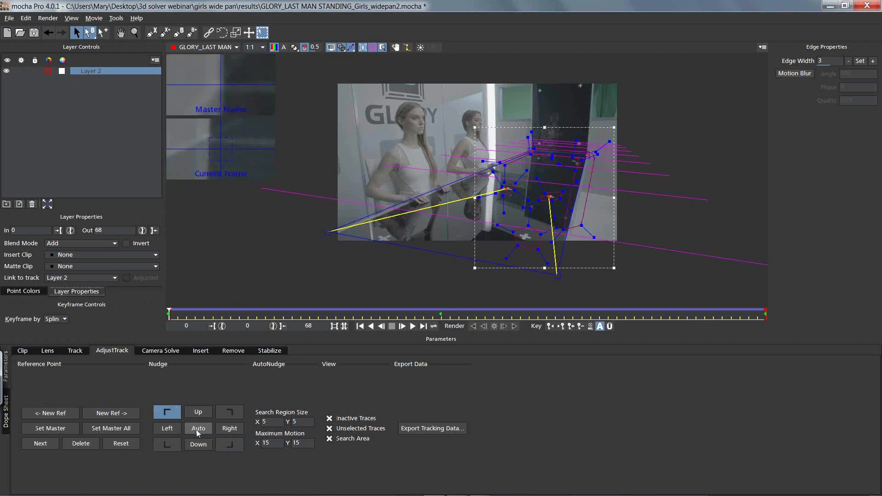
{"action": "left_click", "coordinate": [198, 430]}
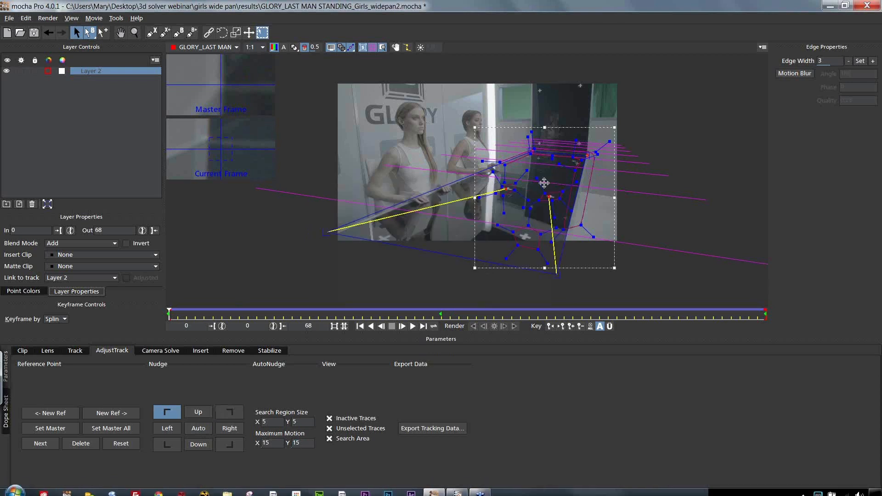
{"action": "left_click_drag", "start_coordinate": [531, 149], "coordinate": [531, 151]}
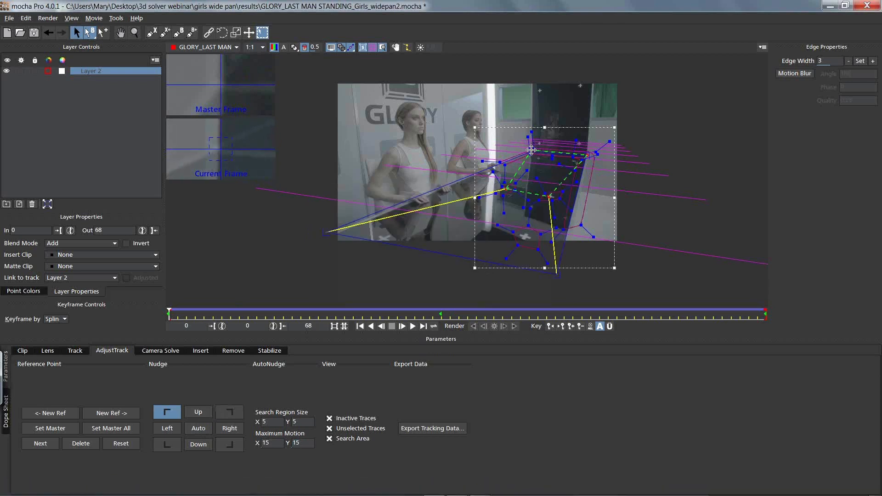
{"action": "left_click", "coordinate": [199, 428]}
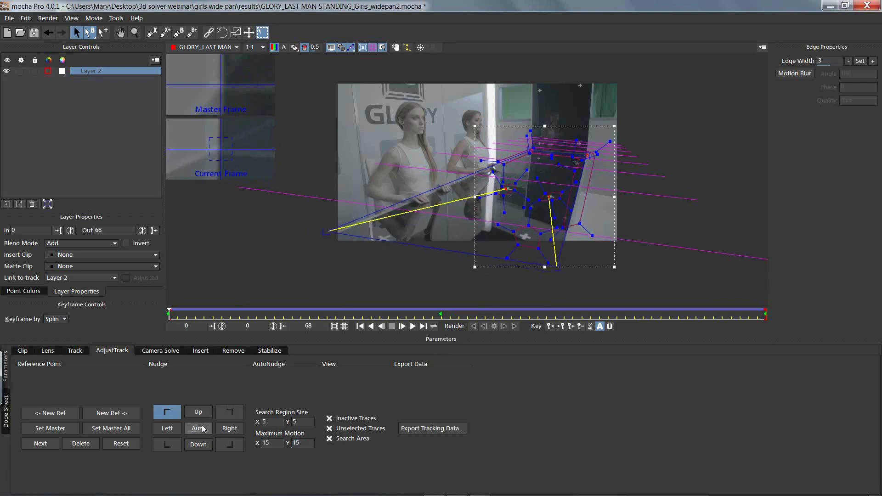
{"action": "left_click_drag", "start_coordinate": [531, 151], "coordinate": [533, 150]}
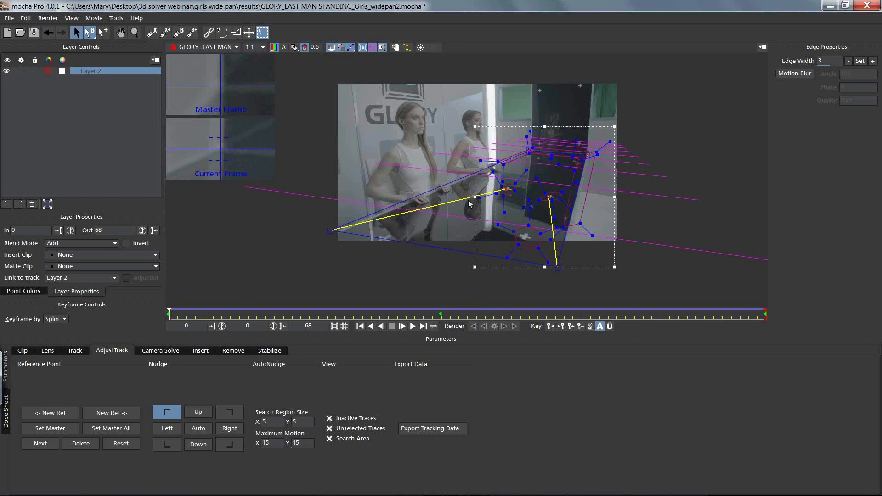
{"action": "left_click_drag", "start_coordinate": [587, 154], "coordinate": [587, 153]}
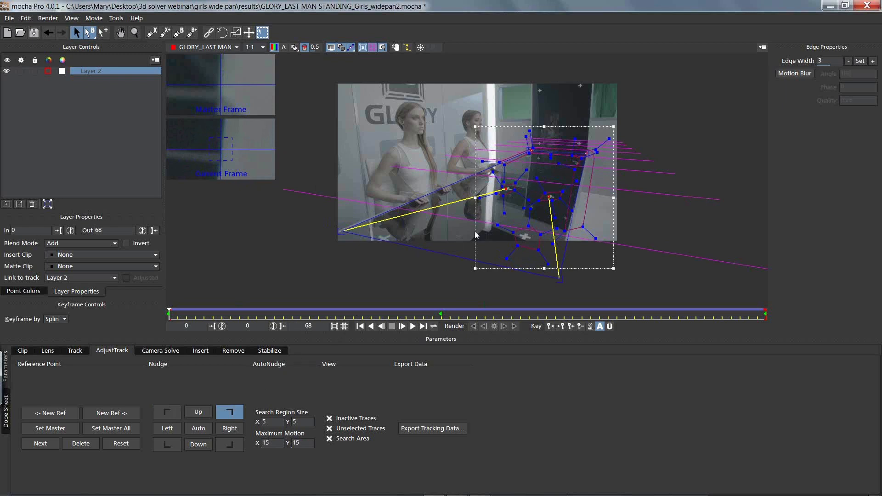
Step: At frame 31, check the near-left reference point and reposition the far-left one by hand to match the master frame
{"action": "left_click_drag", "start_coordinate": [168, 312], "coordinate": [812, 306]}
{"action": "left_click_drag", "start_coordinate": [718, 300], "coordinate": [437, 309]}
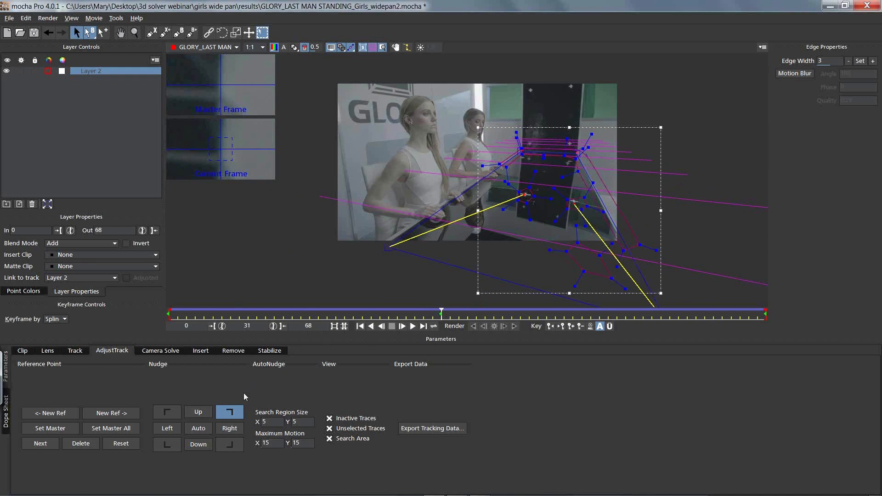
{"action": "left_click", "coordinate": [168, 443]}
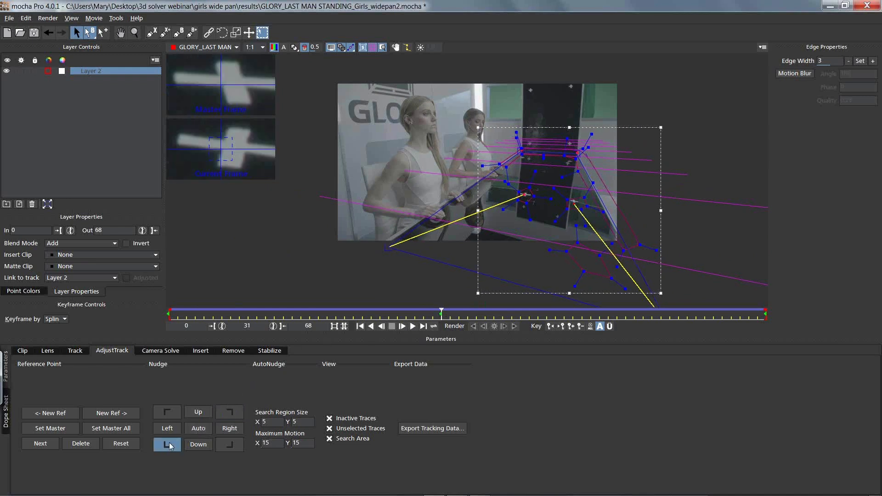
{"action": "left_click", "coordinate": [178, 412]}
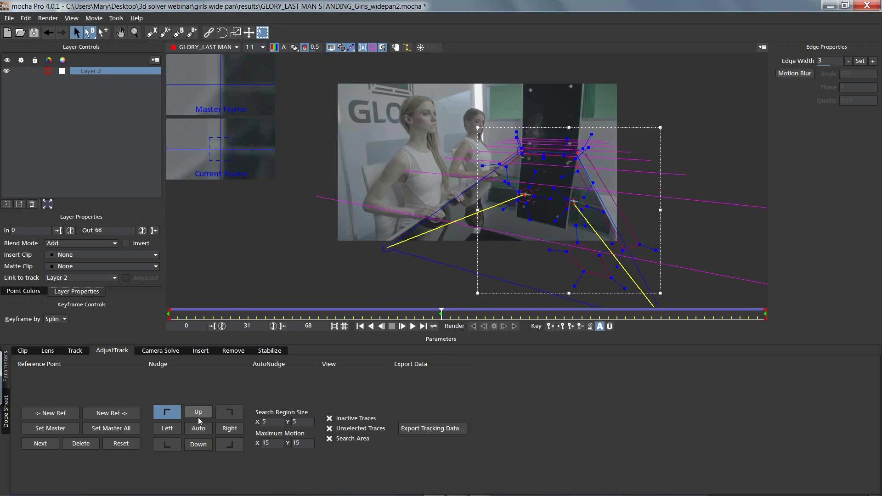
{"action": "left_click_drag", "start_coordinate": [523, 150], "coordinate": [523, 149]}
Step: Fine-tune the far-right reference point at frame 31 by hand, nudging it up and left to match the master frame
{"action": "left_click", "coordinate": [230, 412]}
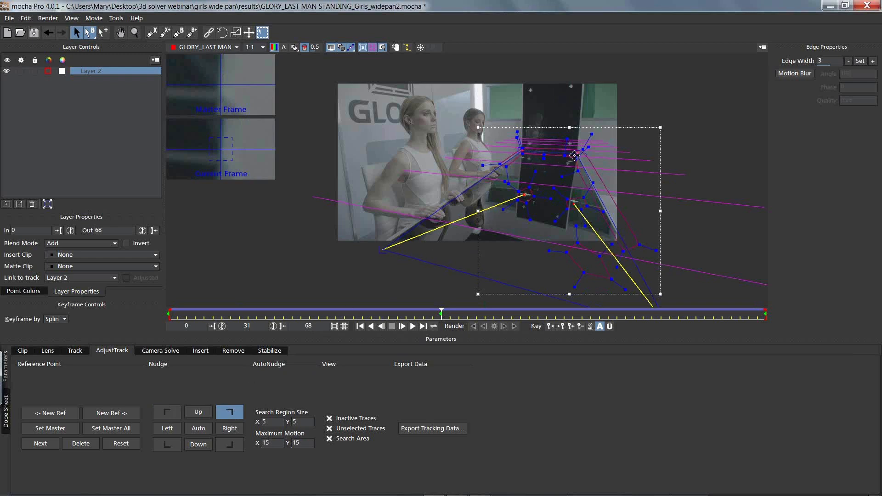
{"action": "left_click_drag", "start_coordinate": [576, 153], "coordinate": [576, 153]}
{"action": "left_click", "coordinate": [199, 413]}
{"action": "left_click", "coordinate": [199, 413]}
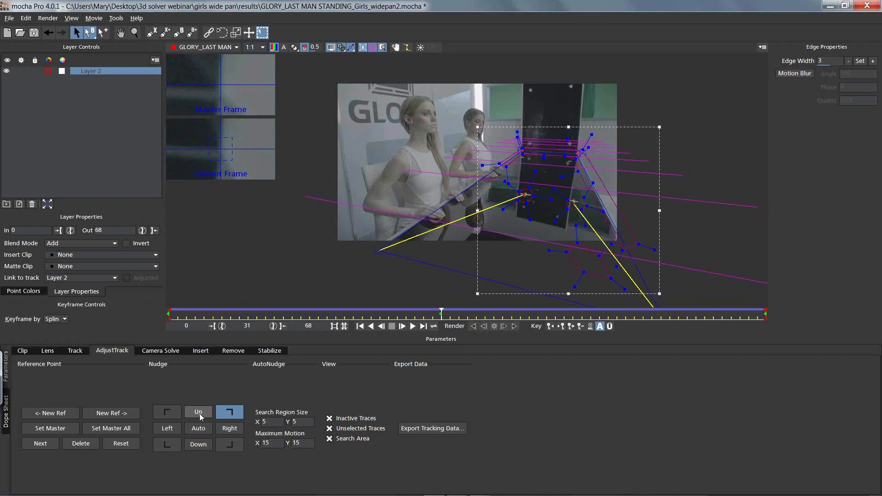
{"action": "left_click", "coordinate": [166, 428]}
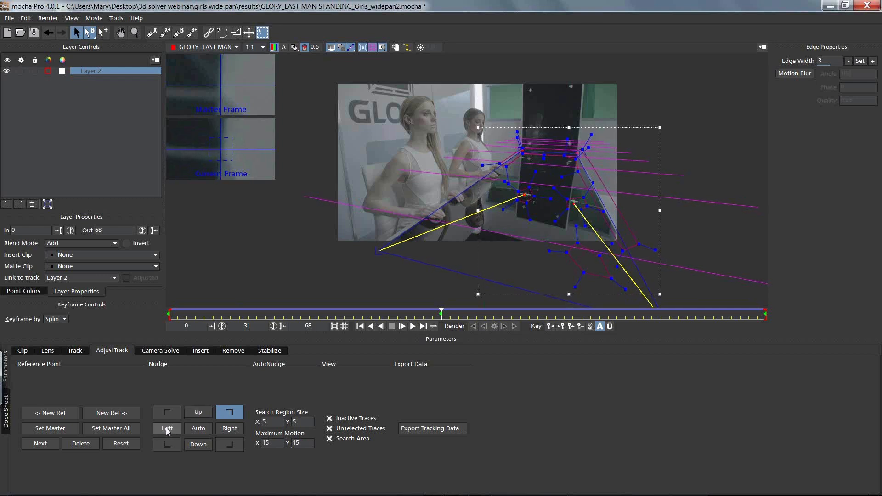
Step: At frame 31, move the near-right reference point onto its cross marker and nudge the near-left one right, returning to frame 0
{"action": "left_click", "coordinate": [226, 447]}
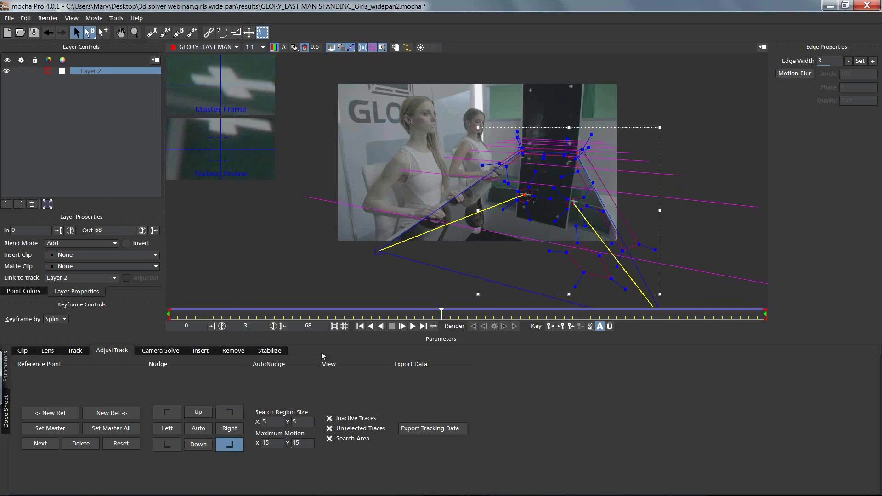
{"action": "left_click_drag", "start_coordinate": [575, 203], "coordinate": [573, 200]}
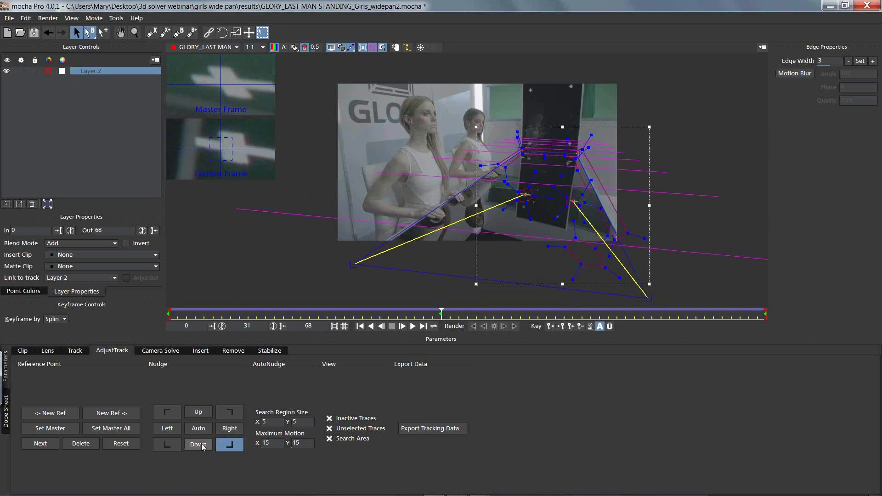
{"action": "left_click", "coordinate": [168, 443]}
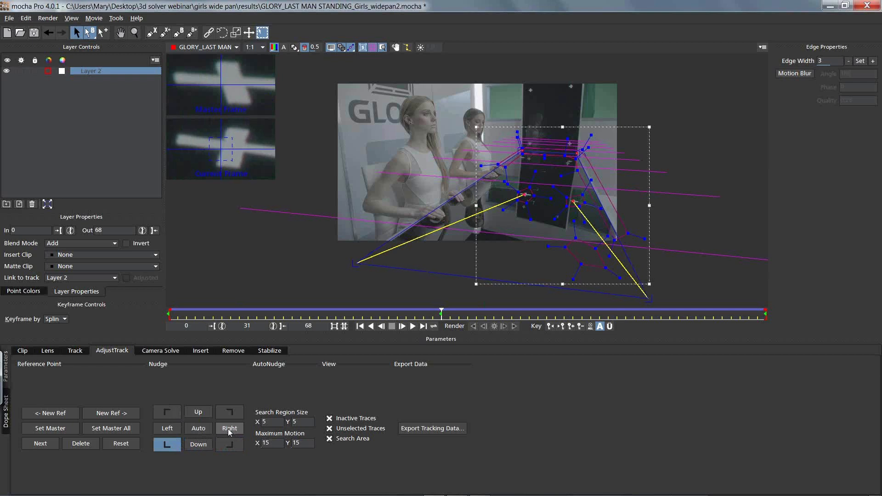
{"action": "left_click_drag", "start_coordinate": [441, 313], "coordinate": [116, 240]}
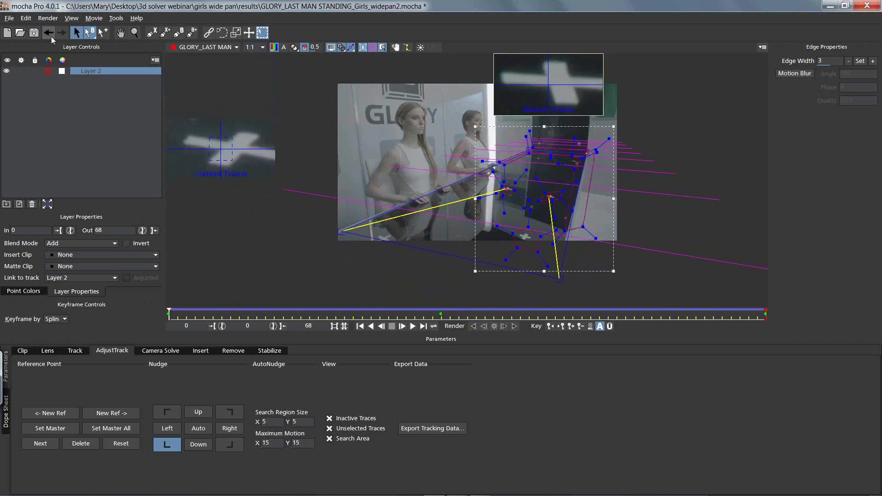
Step: Open the recent project GLORY_LAST MAN STANDING_Girls_widepan_webinar.mocha
{"action": "left_click", "coordinate": [10, 20]}
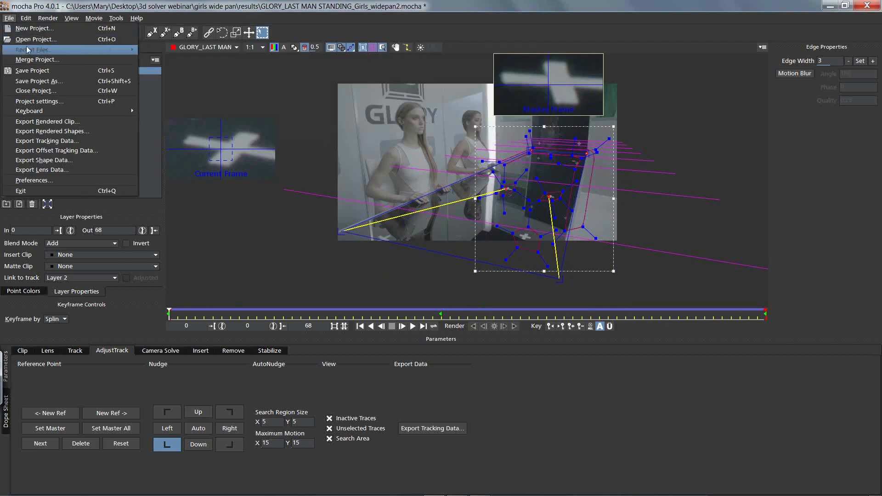
{"action": "mouse_move", "coordinate": [27, 51]}
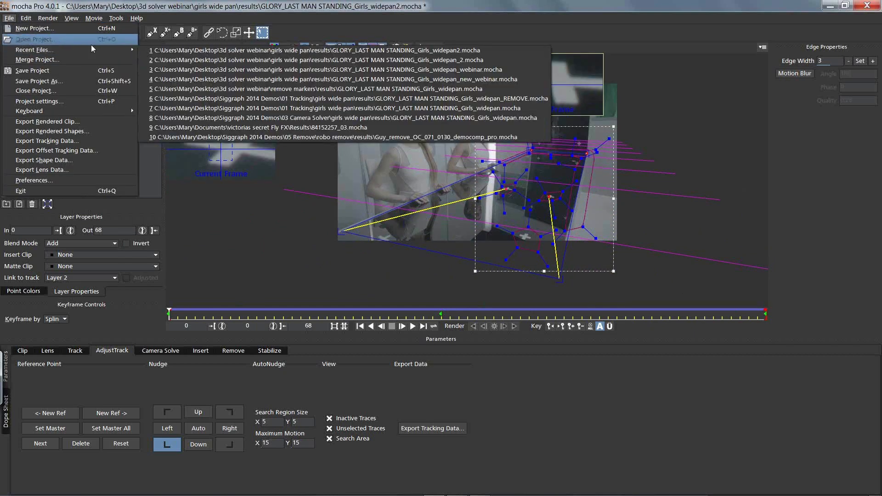
{"action": "left_click", "coordinate": [192, 71]}
{"action": "left_click", "coordinate": [598, 271]}
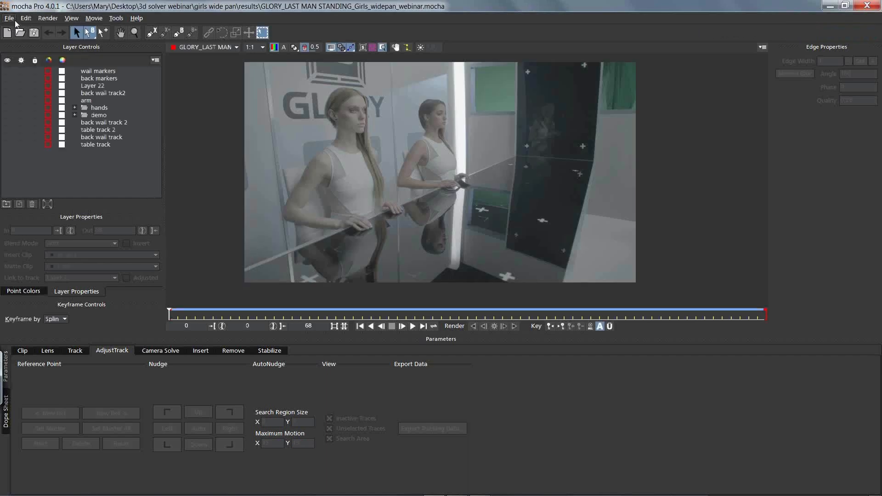
Step: Turn on the visibility of all layers and clear the layer selection
{"action": "left_click", "coordinate": [86, 72]}
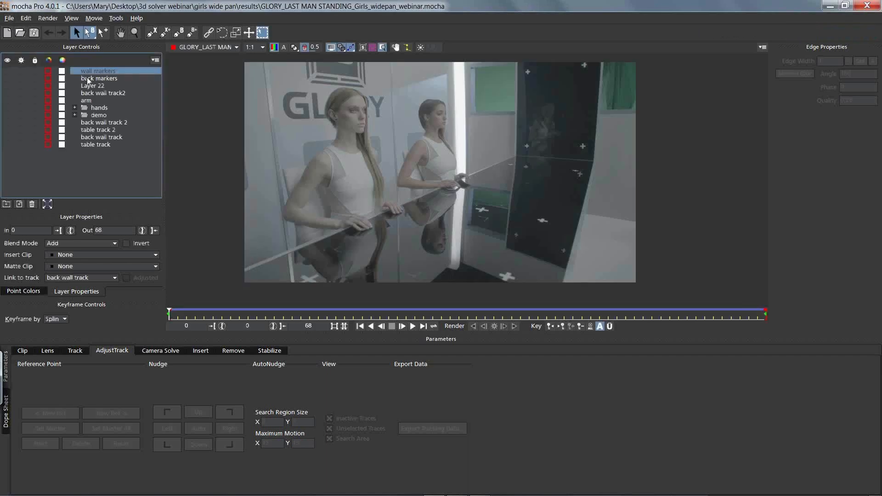
{"action": "left_click", "coordinate": [87, 146], "text": "shift"}
{"action": "left_click", "coordinate": [8, 137]}
{"action": "left_click", "coordinate": [83, 178]}
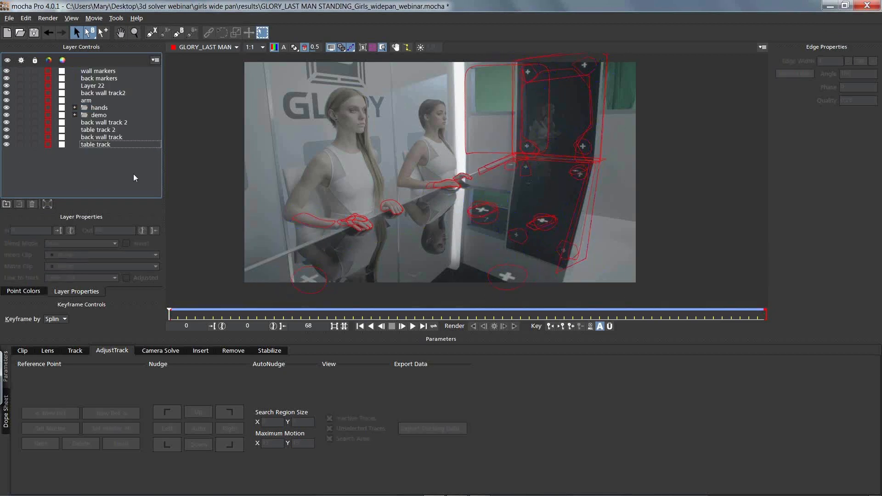
Step: Hide every layer except back wall track and table track, and select those two in turn
{"action": "left_click", "coordinate": [6, 108]}
{"action": "left_click", "coordinate": [7, 115]}
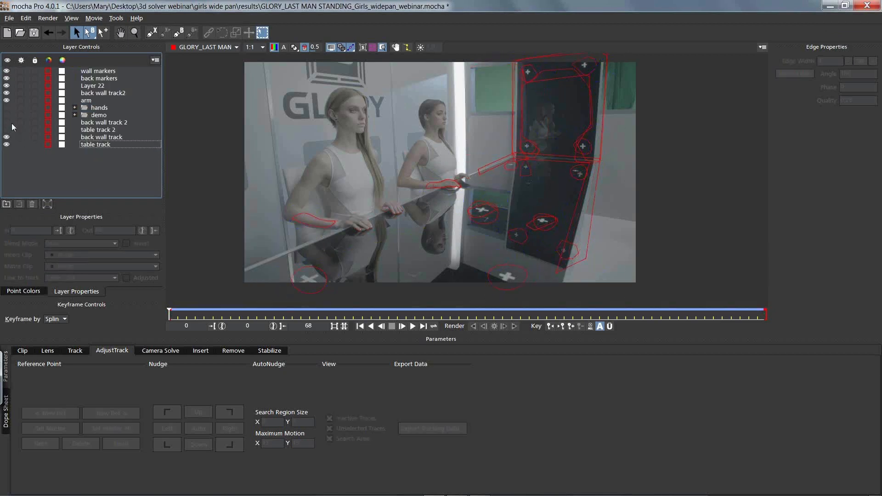
{"action": "left_click", "coordinate": [6, 86]}
{"action": "left_click", "coordinate": [6, 94]}
{"action": "left_click", "coordinate": [6, 100]}
{"action": "left_click", "coordinate": [7, 101]}
{"action": "left_click", "coordinate": [7, 102]}
{"action": "left_click", "coordinate": [6, 71]}
{"action": "left_click", "coordinate": [103, 144]}
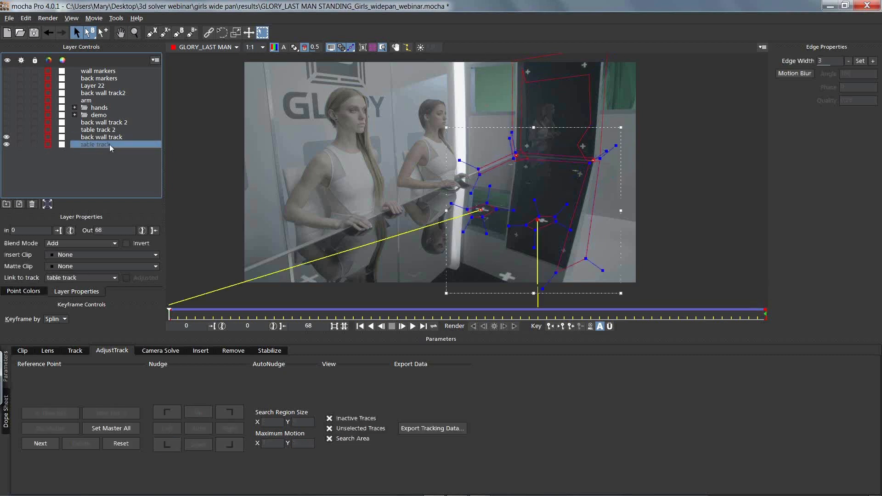
{"action": "left_click", "coordinate": [105, 139], "text": "ctrl"}
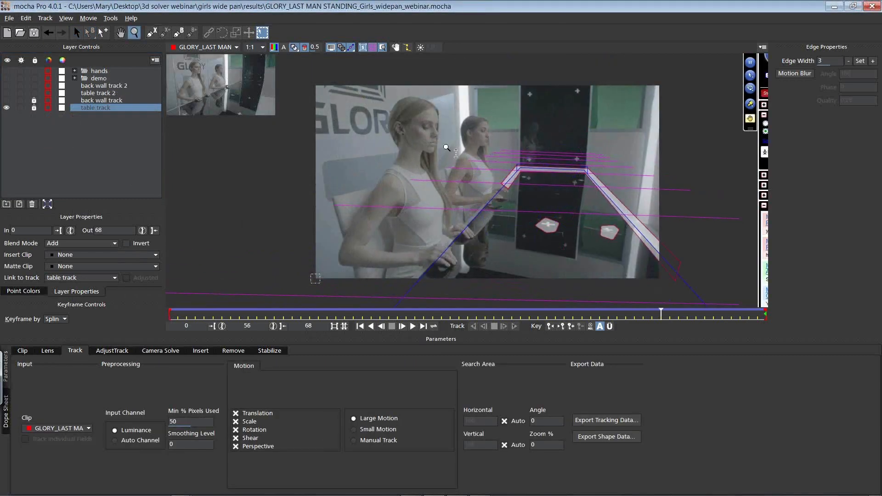
Step: Unlock the back wall track layer and hide the table track layer together with the planar surface and grid
{"action": "left_click", "coordinate": [35, 103]}
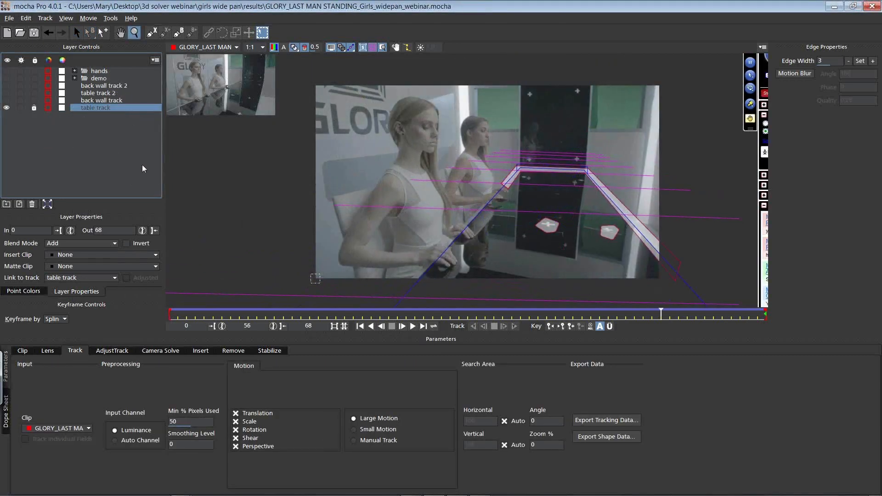
{"action": "left_click", "coordinate": [153, 34]}
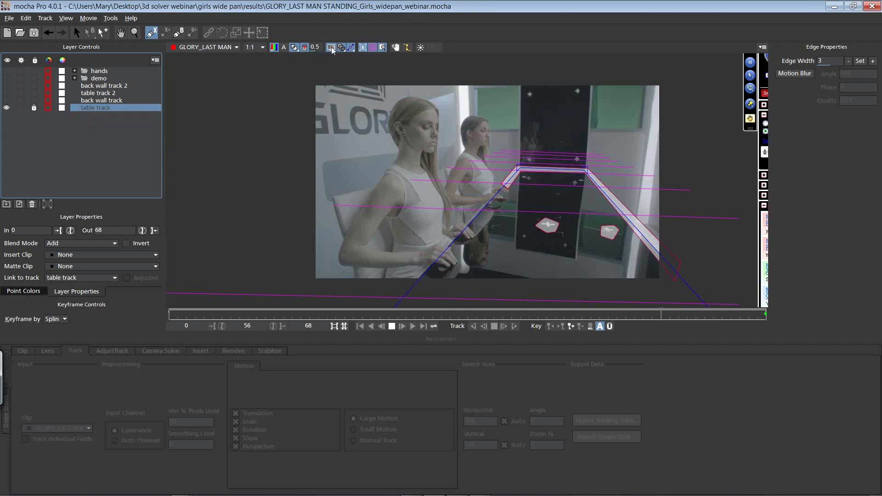
{"action": "left_click", "coordinate": [363, 48]}
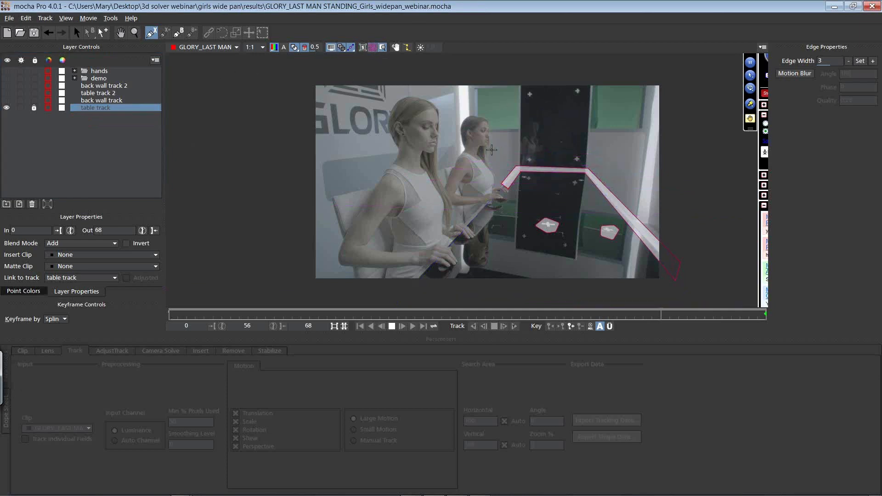
{"action": "left_click", "coordinate": [6, 108]}
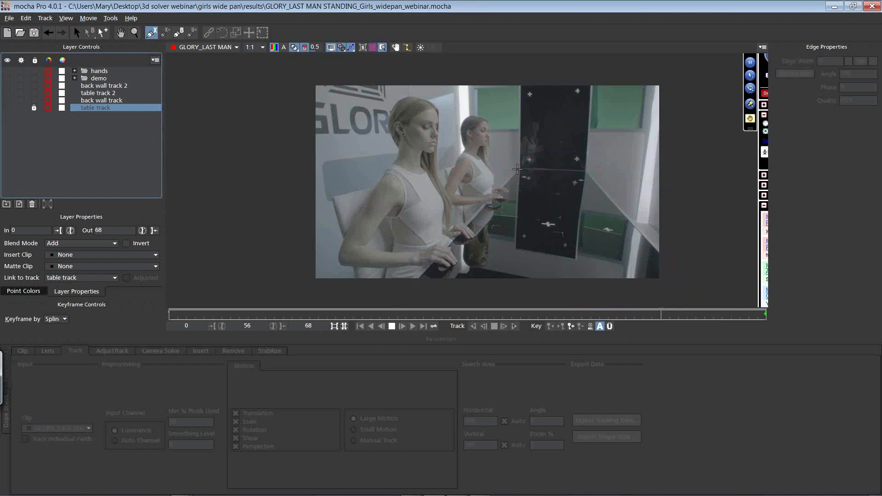
Step: Draw an X-spline at frame 56 around the upper back wall panel, enclosing its four cross markers and leaving out the reflective centre
{"action": "left_click", "coordinate": [516, 168]}
{"action": "left_click", "coordinate": [535, 170]}
{"action": "left_click", "coordinate": [540, 162]}
{"action": "left_click", "coordinate": [532, 156]}
{"action": "left_click", "coordinate": [524, 152]}
{"action": "left_click", "coordinate": [524, 106]}
{"action": "left_click", "coordinate": [542, 94]}
{"action": "left_click", "coordinate": [569, 93]}
{"action": "left_click", "coordinate": [582, 110]}
{"action": "left_click", "coordinate": [584, 142]}
{"action": "left_click", "coordinate": [571, 152]}
{"action": "left_click", "coordinate": [570, 173]}
{"action": "left_click", "coordinate": [591, 172]}
{"action": "left_click", "coordinate": [591, 144]}
{"action": "left_click", "coordinate": [592, 83]}
{"action": "left_click", "coordinate": [518, 83]}
{"action": "left_click", "coordinate": [515, 168]}
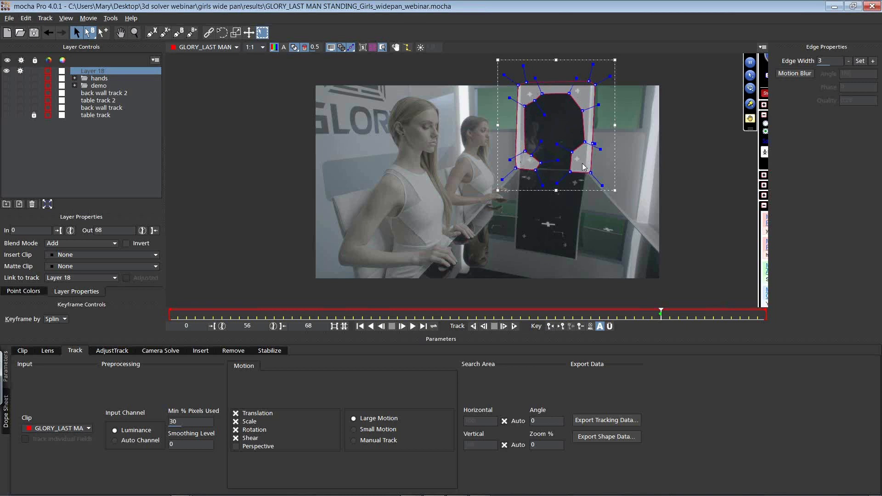
Step: Show the planar surface and align its four corners with the edges of the upper back wall panel
{"action": "left_click", "coordinate": [363, 47]}
{"action": "left_click_drag", "start_coordinate": [525, 93], "coordinate": [522, 82]}
{"action": "left_click_drag", "start_coordinate": [586, 93], "coordinate": [590, 81]}
{"action": "left_click_drag", "start_coordinate": [585, 161], "coordinate": [585, 171]}
{"action": "left_click_drag", "start_coordinate": [525, 162], "coordinate": [519, 169]}
{"action": "left_click_drag", "start_coordinate": [519, 81], "coordinate": [518, 77]}
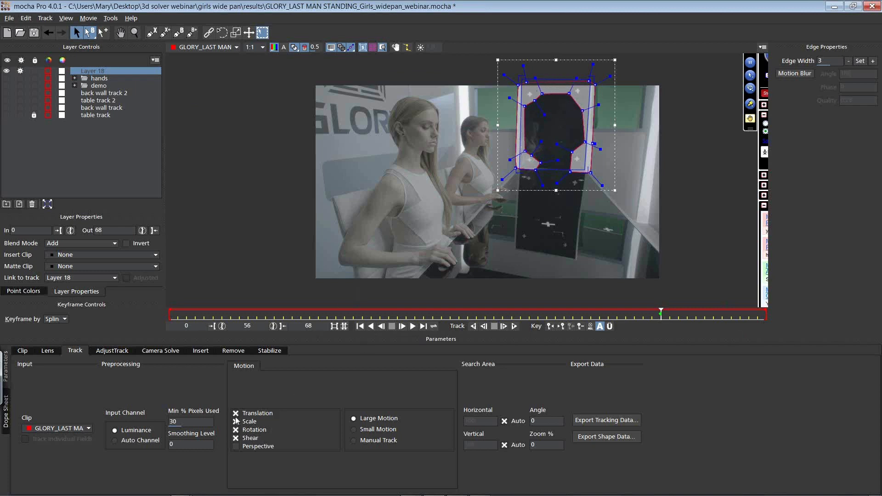
Step: With Perspective motion and the planar grid enabled, track Layer 18 from frame 56 backward to frame 0 and forward to frame 68
{"action": "left_click", "coordinate": [236, 446]}
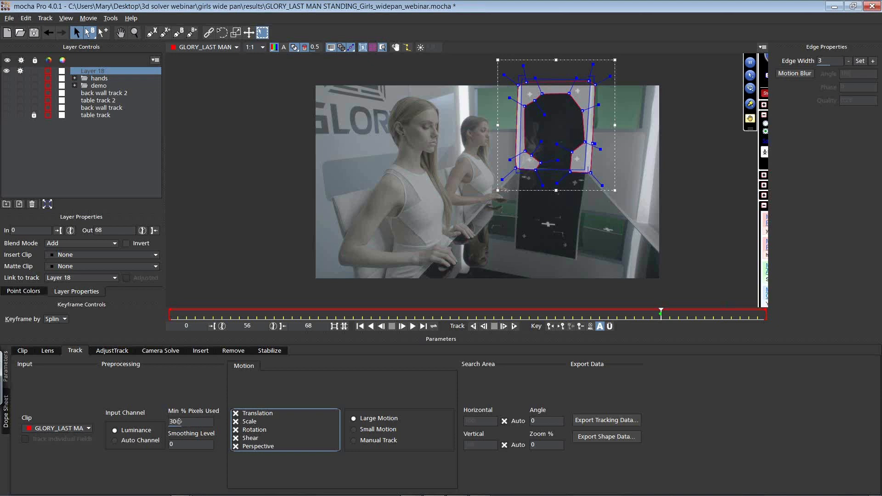
{"action": "left_click", "coordinate": [371, 48]}
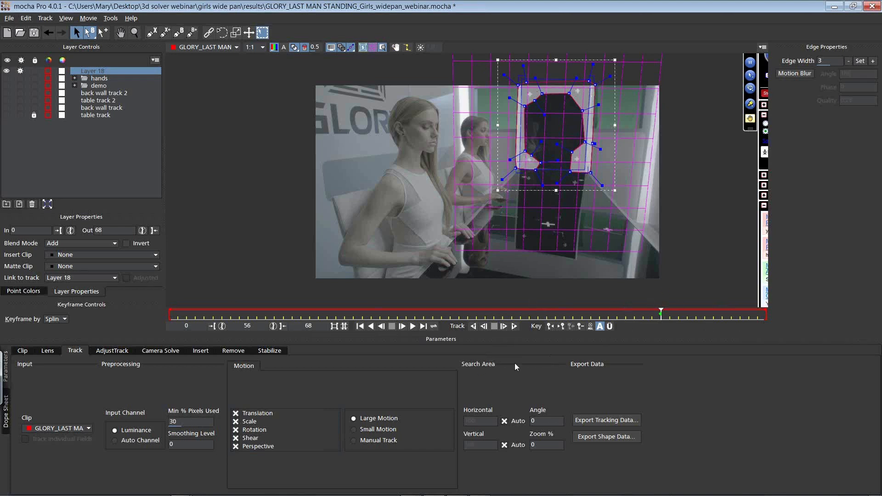
{"action": "left_click", "coordinate": [473, 327]}
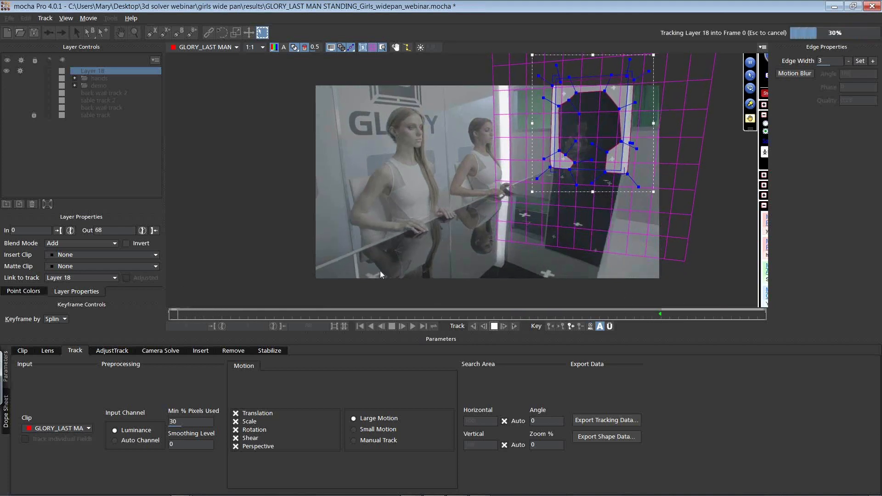
{"action": "left_click", "coordinate": [660, 315]}
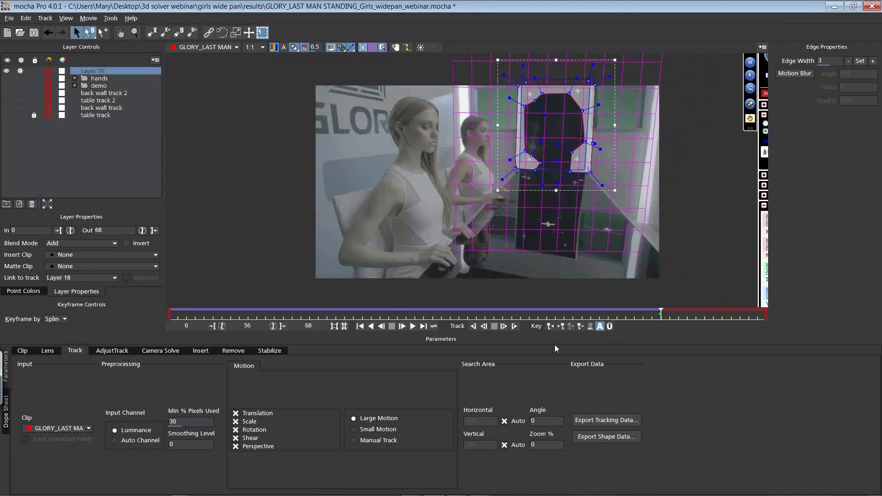
{"action": "left_click", "coordinate": [514, 327]}
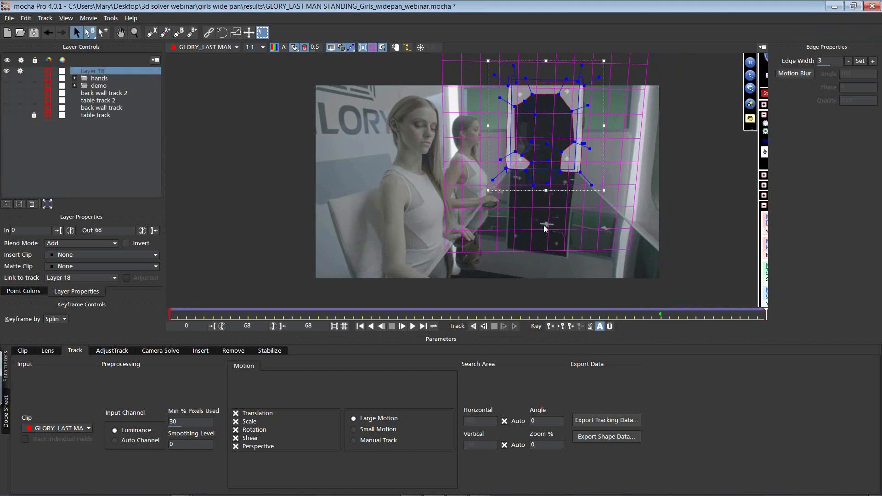
Step: Turn off the layer mattes and play through the clip to check the back wall track, returning to frame 0
{"action": "left_click_drag", "start_coordinate": [182, 318], "coordinate": [360, 258]}
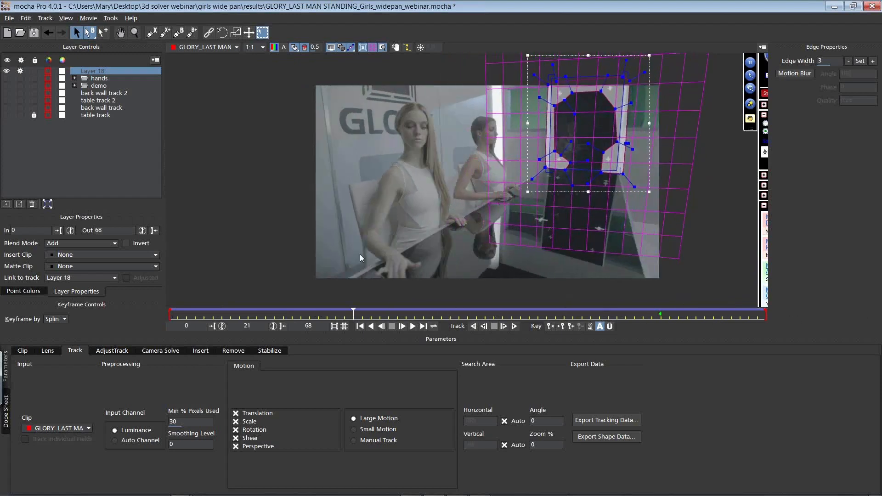
{"action": "left_click", "coordinate": [293, 48]}
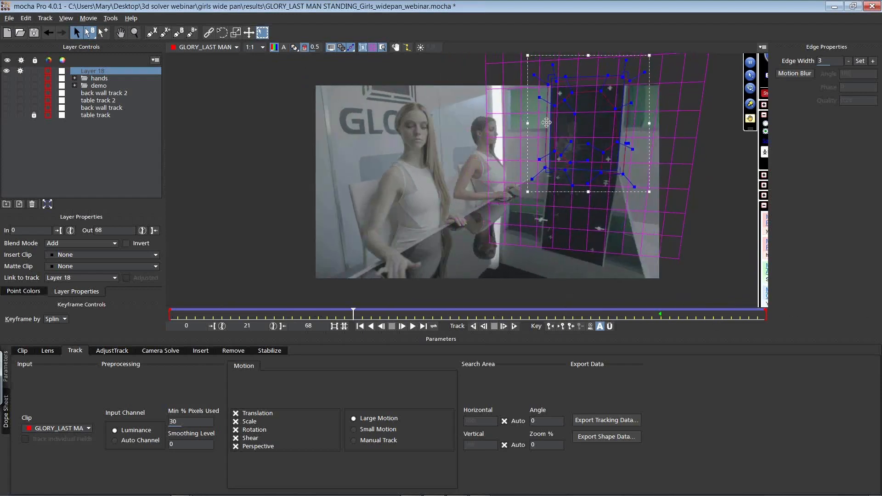
{"action": "key", "text": "space"}
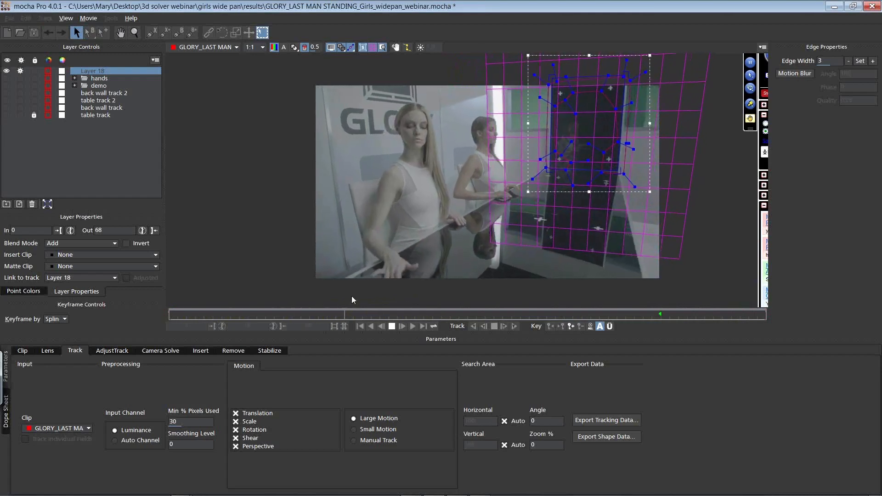
{"action": "key", "text": "space"}
{"action": "left_click_drag", "start_coordinate": [363, 310], "coordinate": [166, 312]}
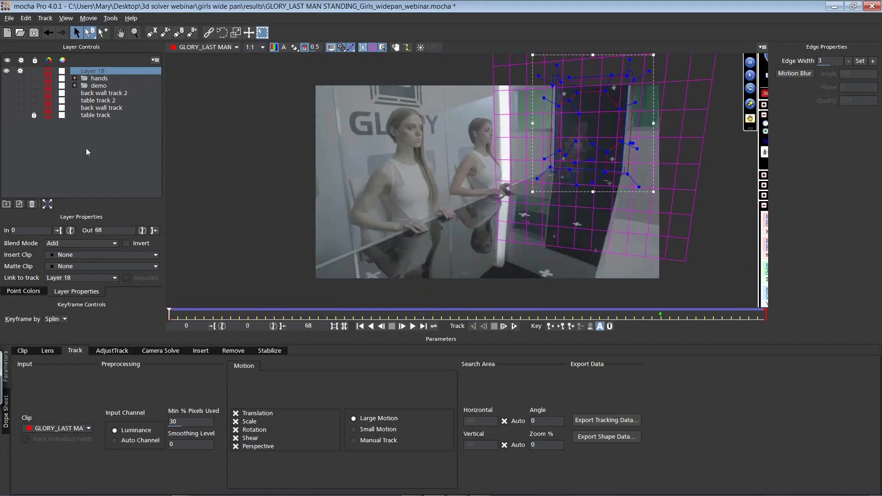
Step: Show the table track layer again and rename Layer 18 as "back wall track2"
{"action": "left_click", "coordinate": [97, 118]}
{"action": "left_click", "coordinate": [6, 114]}
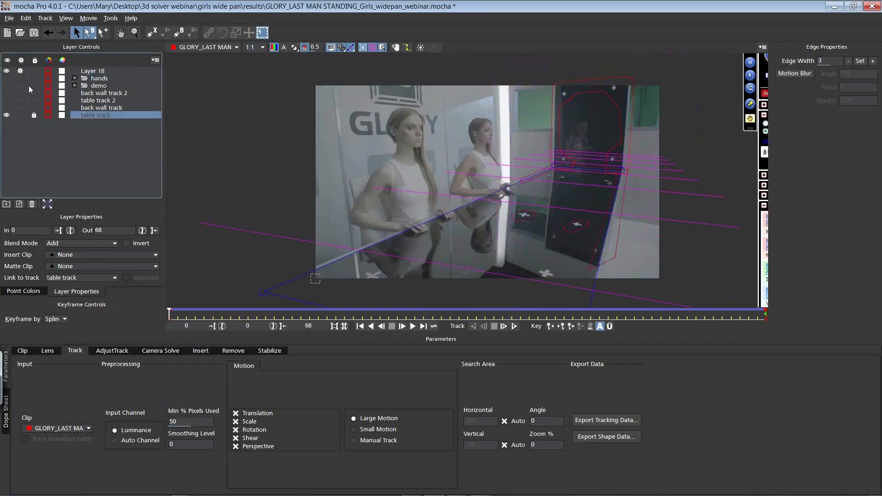
{"action": "double_click", "coordinate": [92, 72]}
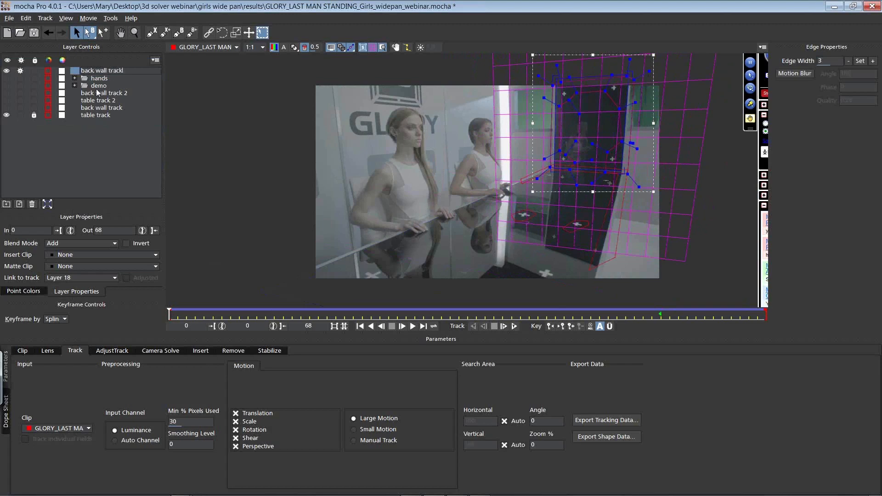
{"action": "type", "text": "back wall track2"}
{"action": "left_click", "coordinate": [146, 146]}
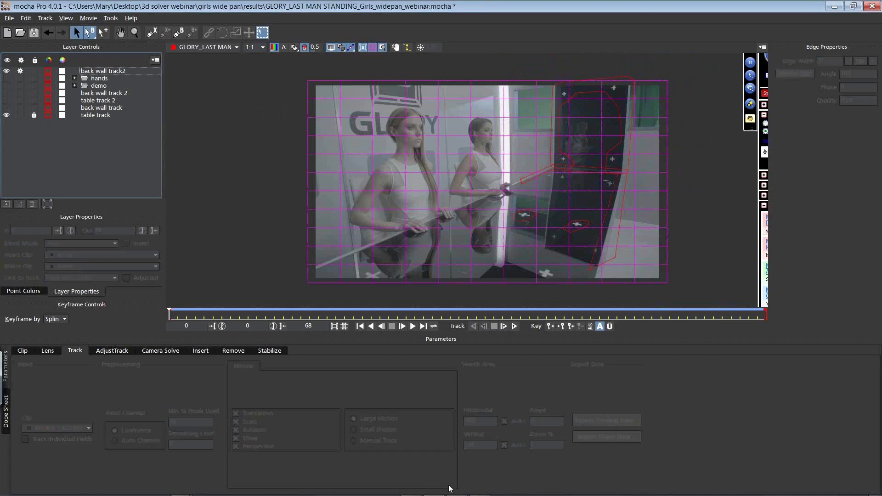
Step: Switch to After Effects and play the finished insert composition, returning to frame 86400
{"action": "key", "text": "alt+Tab"}
{"action": "key", "text": "alt+Tab"}
{"action": "key", "text": "alt+Tab"}
{"action": "key", "text": "alt+Tab"}
{"action": "key", "text": "alt+Tab"}
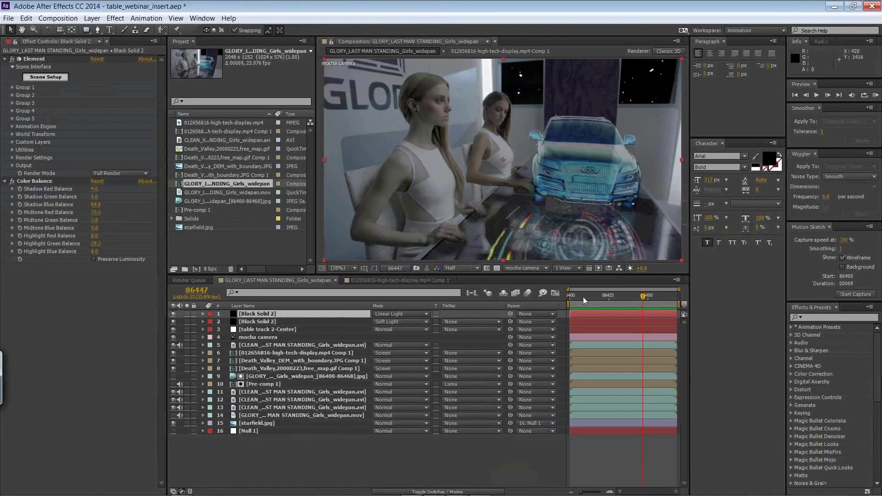
{"action": "key", "text": "space"}
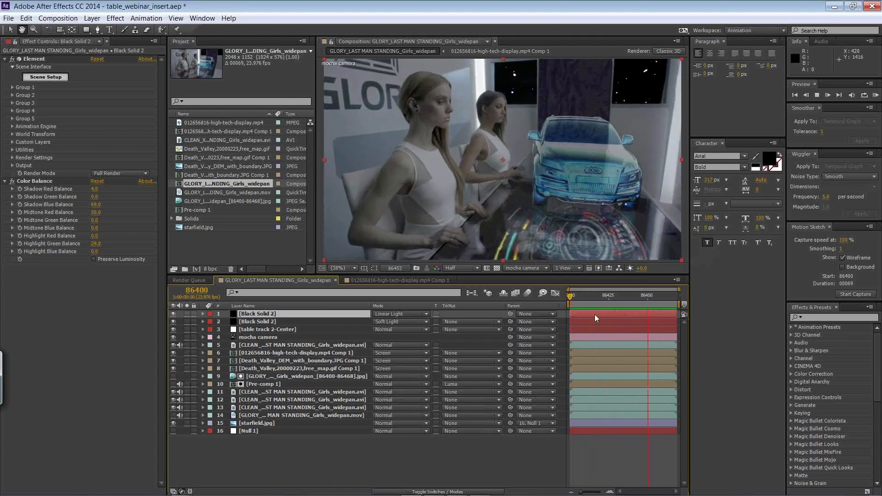
{"action": "left_click_drag", "start_coordinate": [583, 296], "coordinate": [545, 296]}
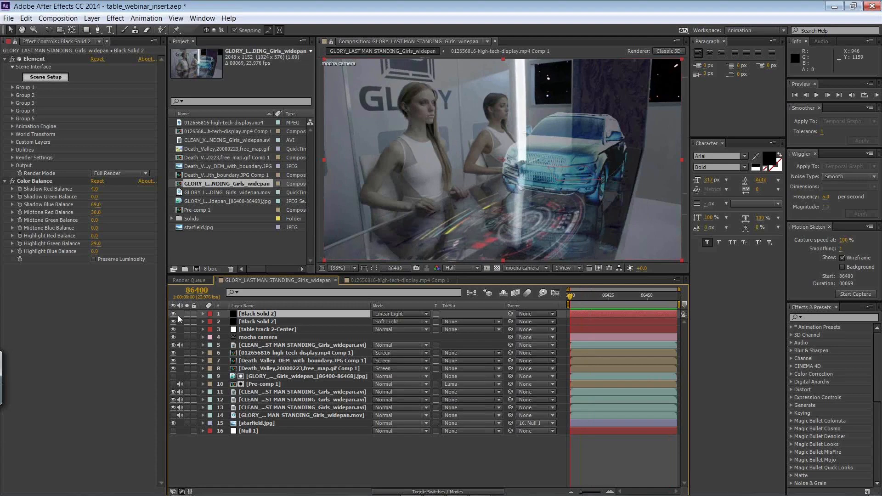
{"action": "right_click", "coordinate": [215, 242]}
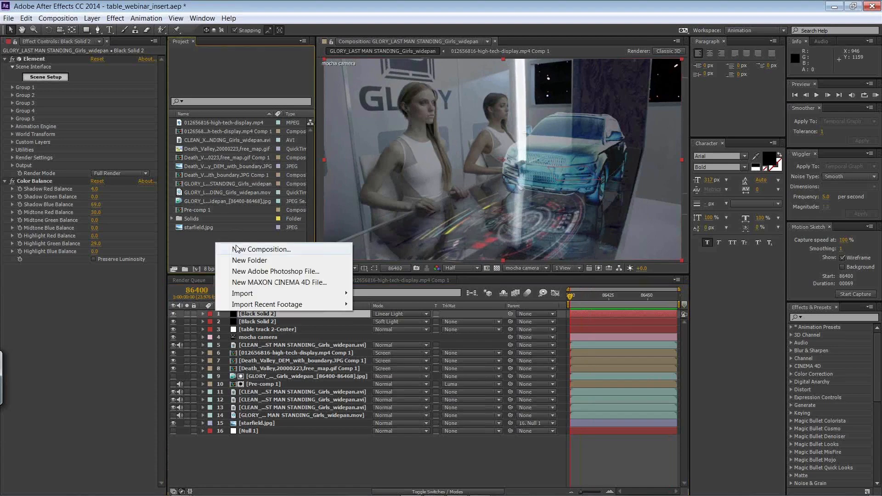
{"action": "left_click", "coordinate": [238, 249]}
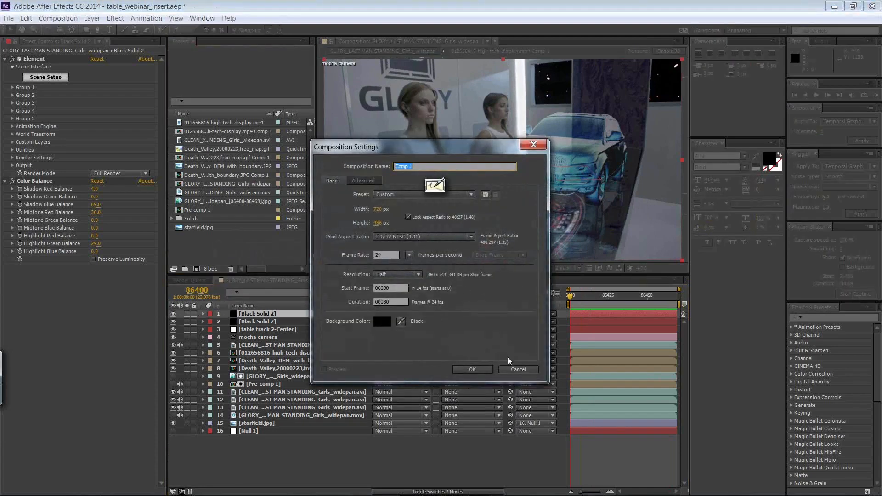
{"action": "left_click", "coordinate": [515, 368]}
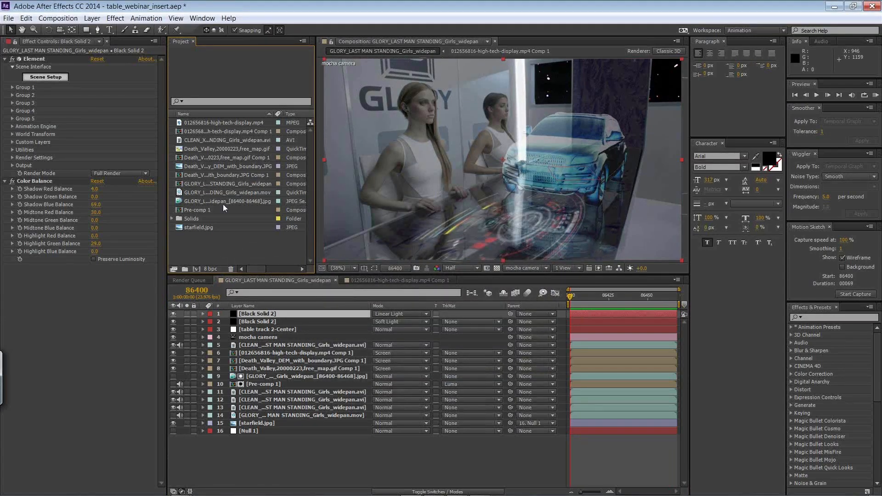
Step: Duplicate the GLORY_LAST MAN STANDING_Girls_widepan composition and rename the copy as "NEW WEBINAR"
{"action": "left_click", "coordinate": [206, 185]}
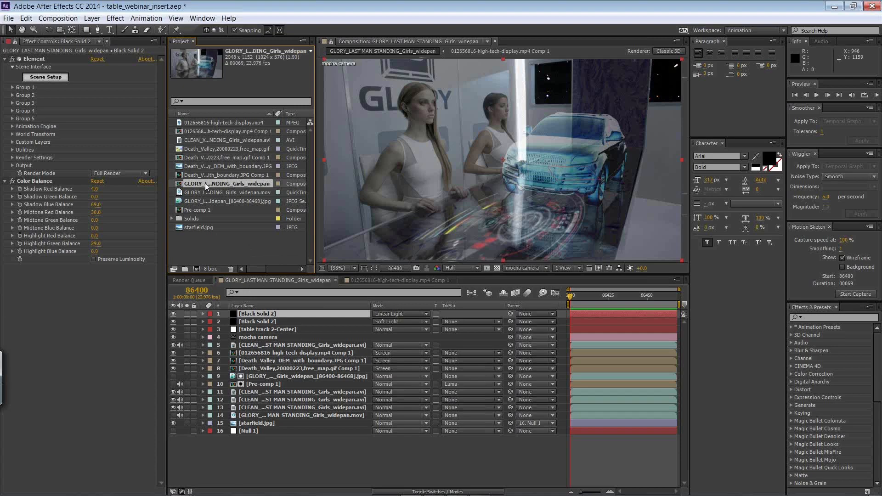
{"action": "key", "text": "ctrl+d"}
{"action": "right_click", "coordinate": [213, 192]}
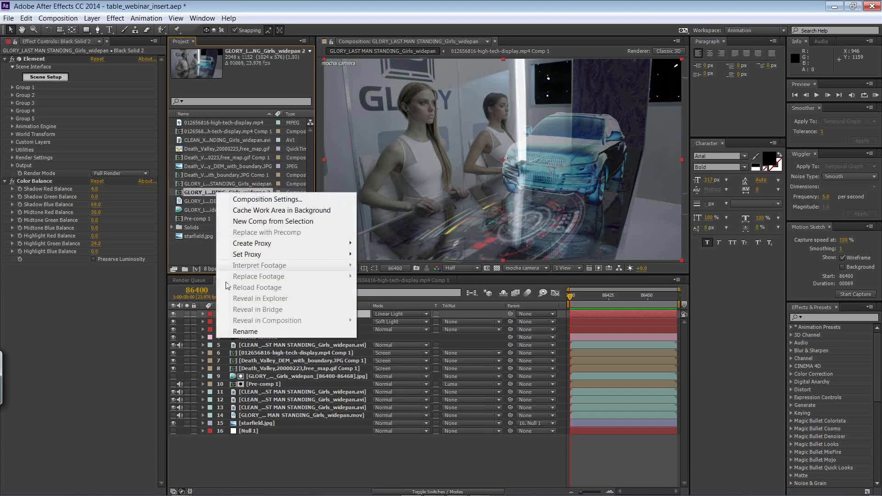
{"action": "left_click", "coordinate": [245, 331]}
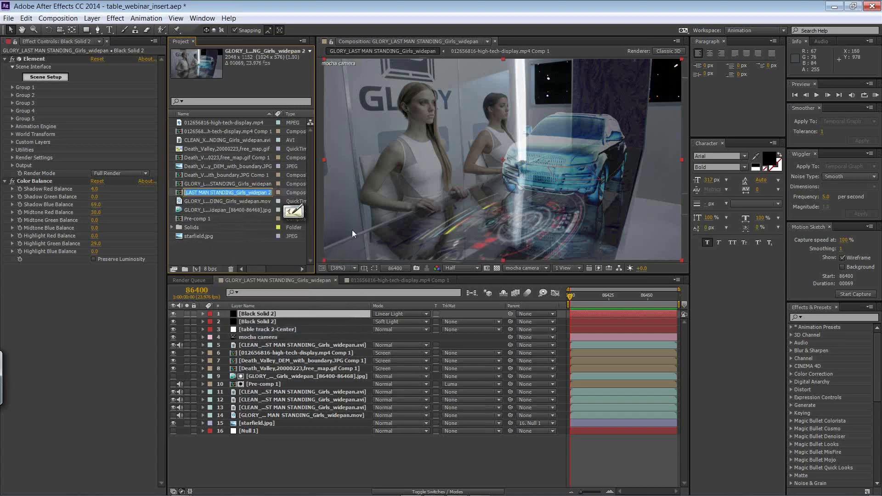
{"action": "type", "text": "NEW WEBINAR"}
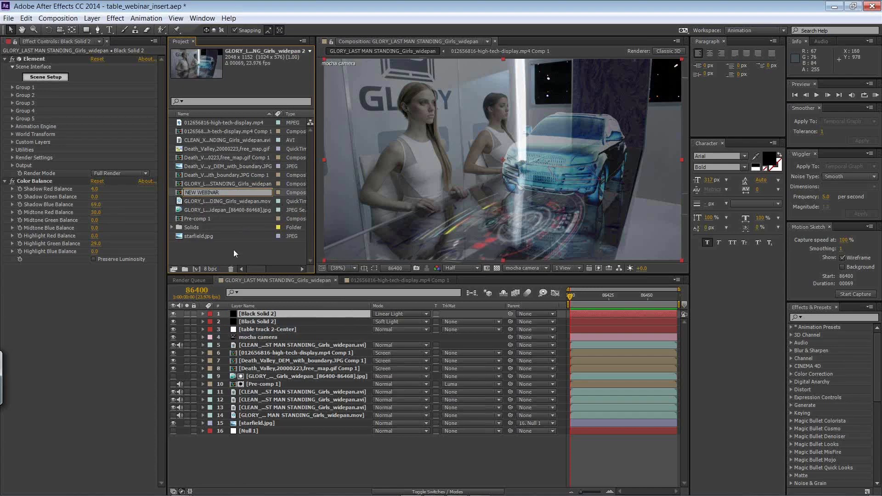
{"action": "left_click", "coordinate": [234, 249]}
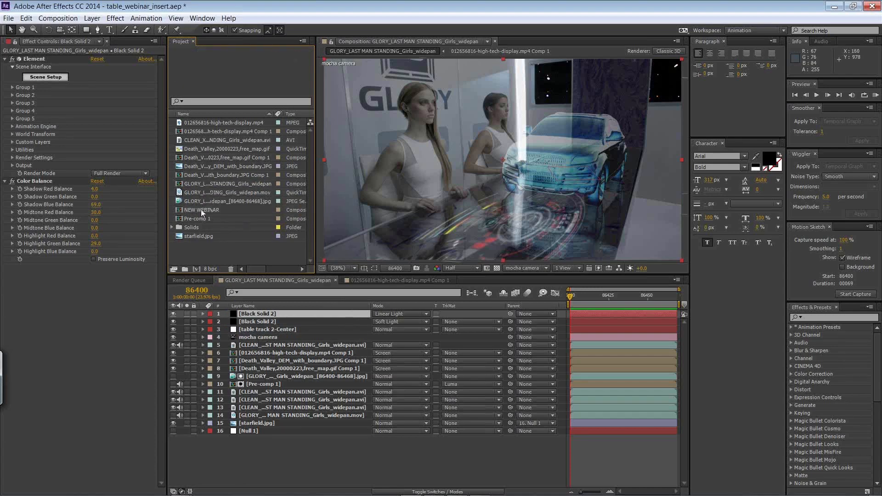
Step: Open the NEW WEBINAR composition and delete all sixteen layers, from the uppermost Black Solid 2 to Null 1
{"action": "double_click", "coordinate": [200, 210]}
{"action": "left_click", "coordinate": [274, 315]}
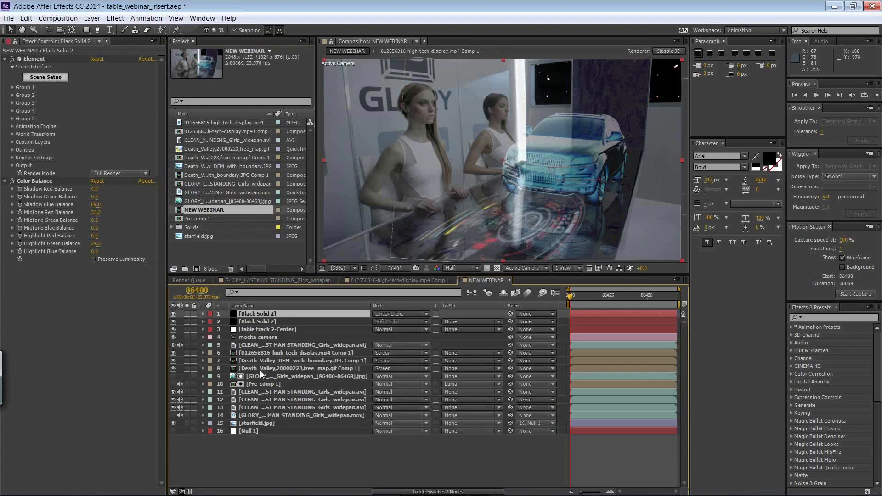
{"action": "left_click", "coordinate": [256, 431], "text": "shift"}
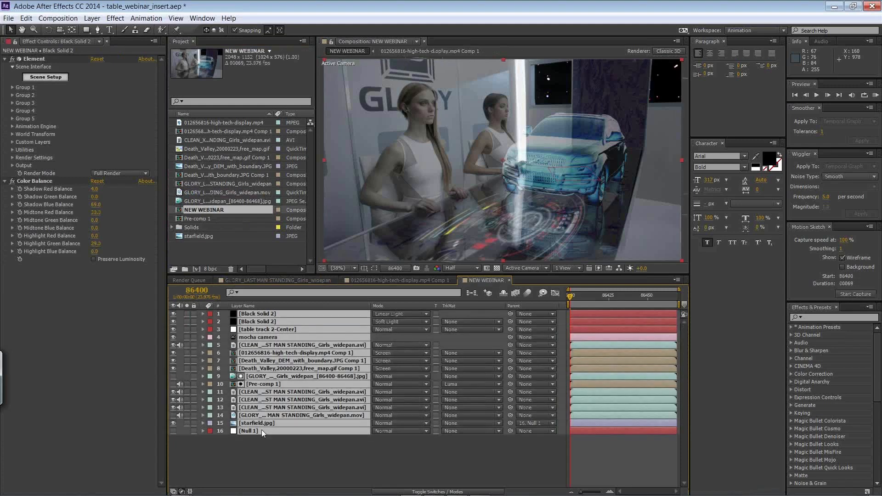
{"action": "key", "text": "Delete"}
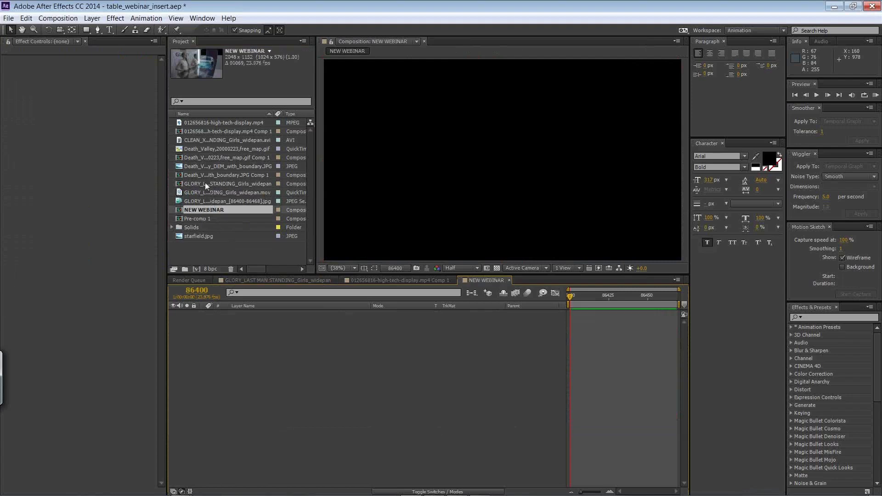
Step: Add the GLORY_LAST MAN STANDING_Girls_widepan.mov footage to the empty NEW WEBINAR composition
{"action": "left_click", "coordinate": [203, 191]}
{"action": "left_click_drag", "start_coordinate": [202, 192], "coordinate": [263, 407]}
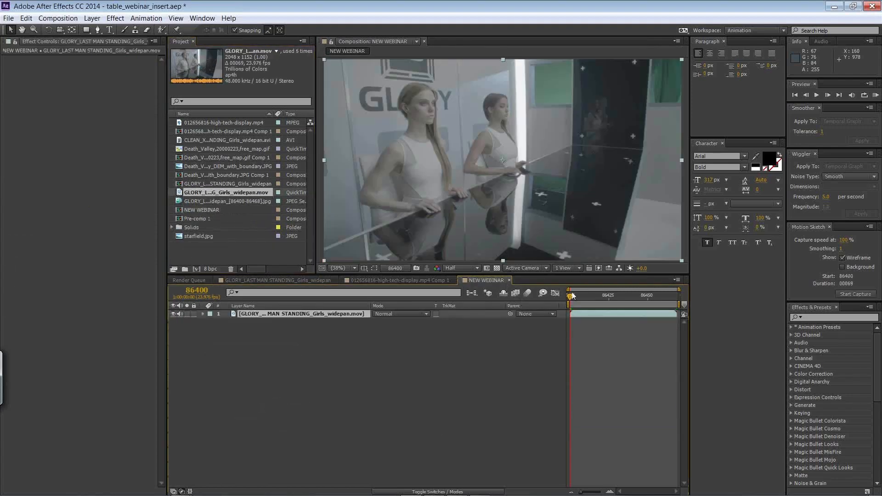
{"action": "left_click_drag", "start_coordinate": [570, 298], "coordinate": [536, 229]}
Step: Add Death_Valley,20000223,free_map.gif above the footage and fit it to the composition size
{"action": "left_click", "coordinate": [244, 149]}
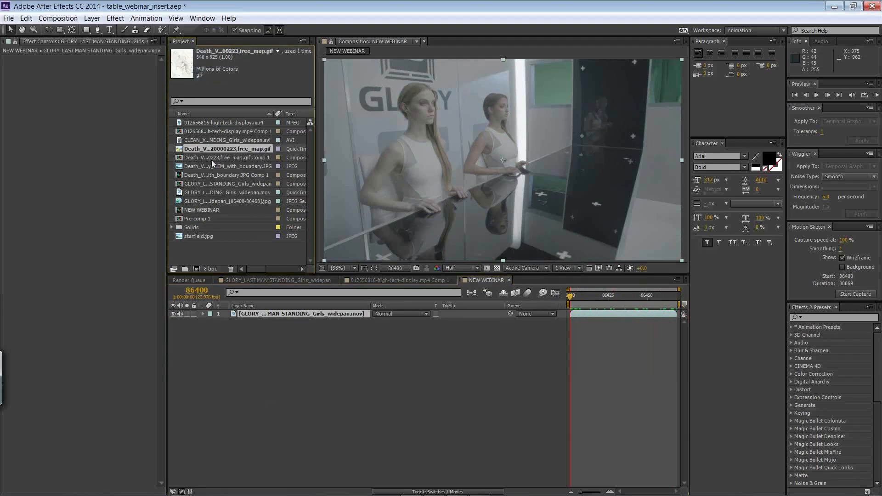
{"action": "left_click_drag", "start_coordinate": [230, 150], "coordinate": [279, 312]}
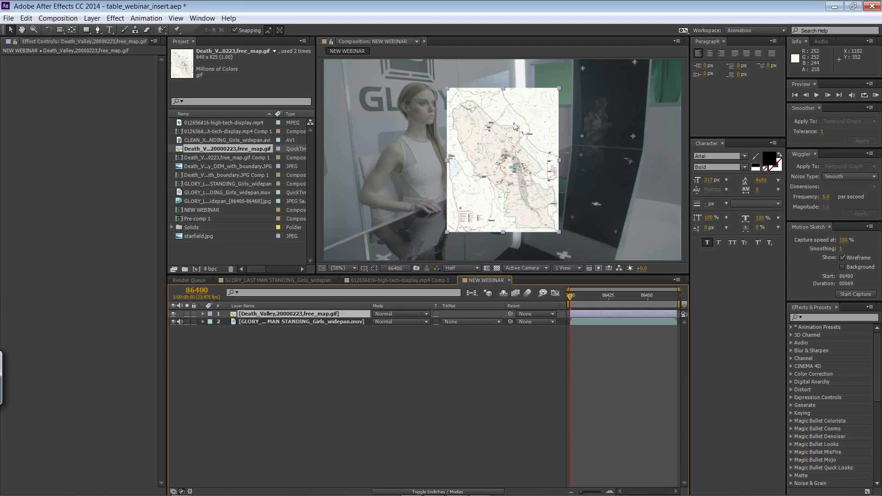
{"action": "left_click", "coordinate": [92, 19]}
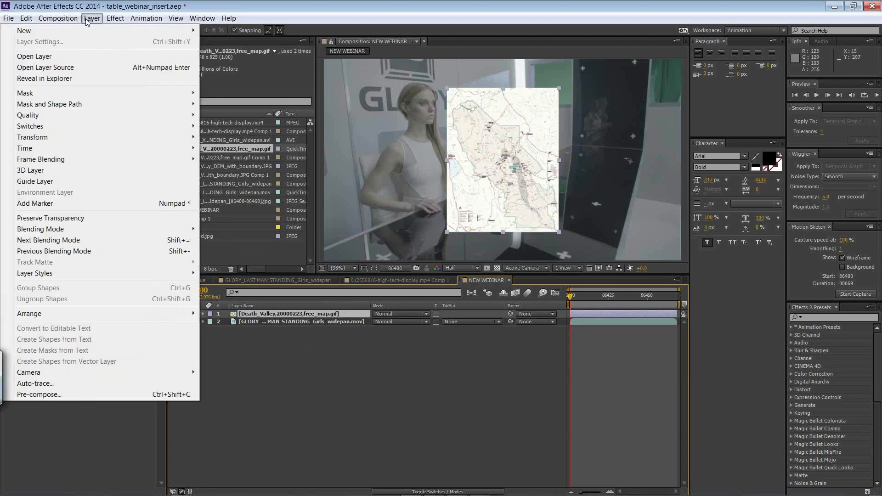
{"action": "mouse_move", "coordinate": [110, 136]}
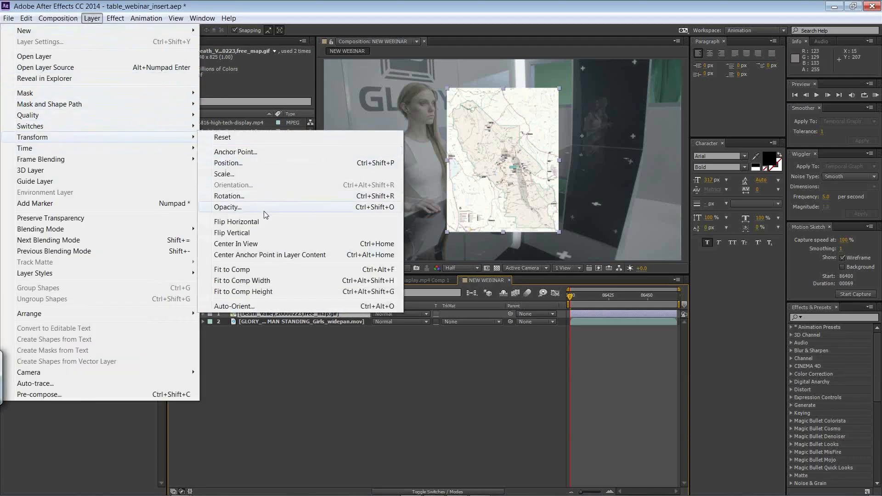
{"action": "left_click", "coordinate": [264, 269]}
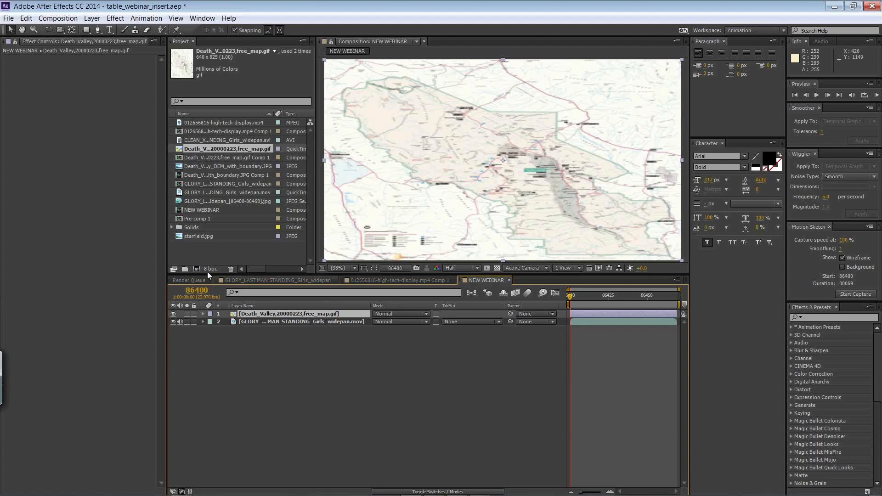
Step: Pre-compose the Death Valley map layer, moving all attributes into the new composition
{"action": "left_click", "coordinate": [90, 19]}
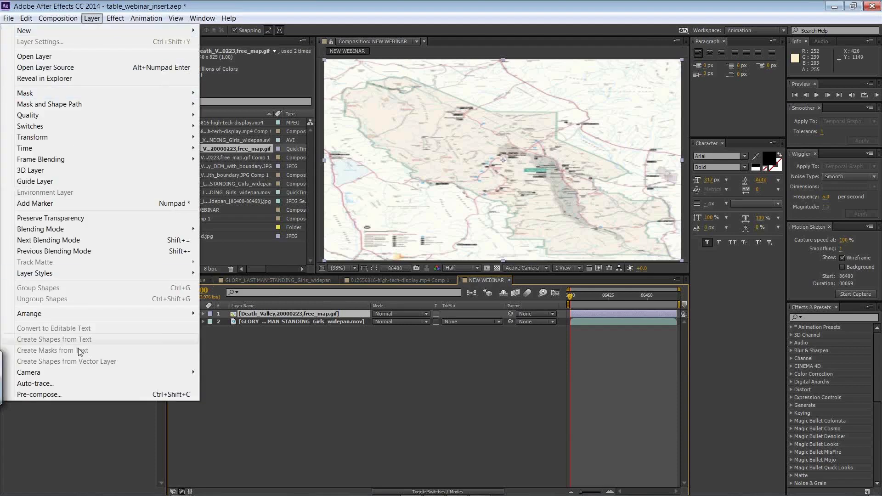
{"action": "left_click", "coordinate": [41, 394]}
{"action": "left_click", "coordinate": [389, 268]}
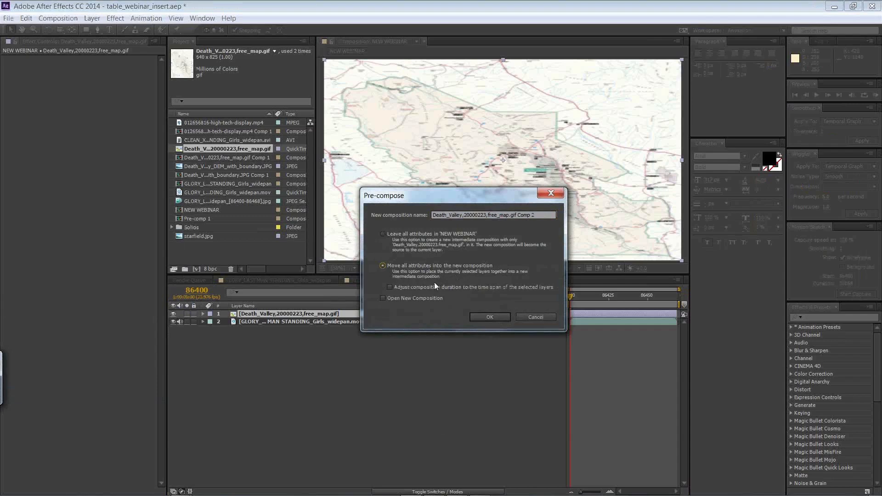
{"action": "left_click", "coordinate": [488, 315]}
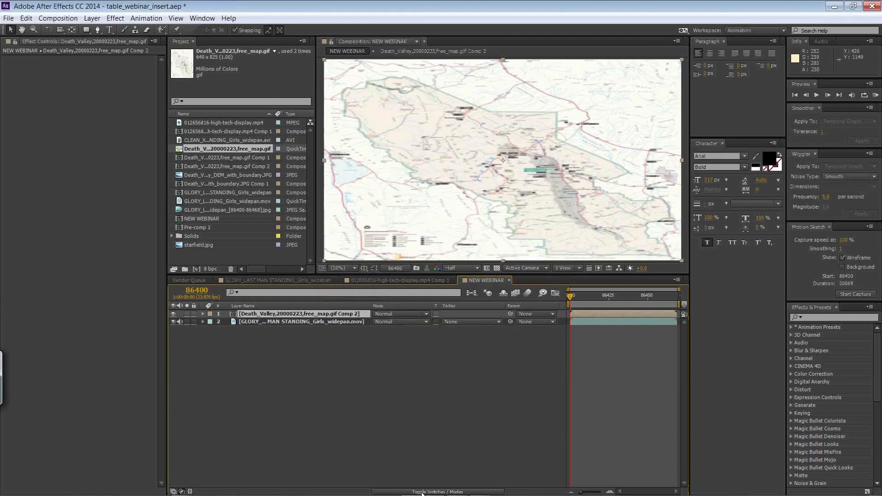
Step: Switch to mocha Pro, unlock the table track layer and pull its surface's near-left corner slightly outward
{"action": "key", "text": "alt+Tab"}
{"action": "key", "text": "alt+Tab"}
{"action": "key", "text": "alt+Tab"}
{"action": "key", "text": "alt+shift+Tab"}
{"action": "key", "text": "alt+shift+Tab"}
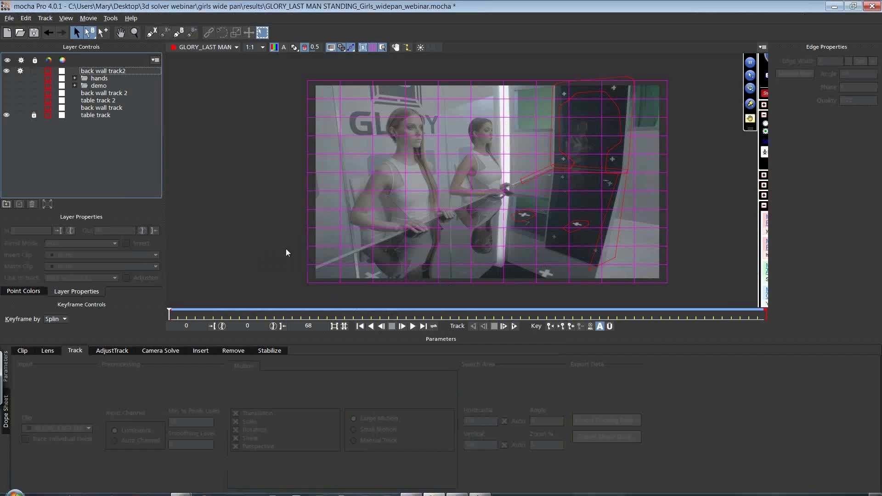
{"action": "left_click", "coordinate": [93, 115]}
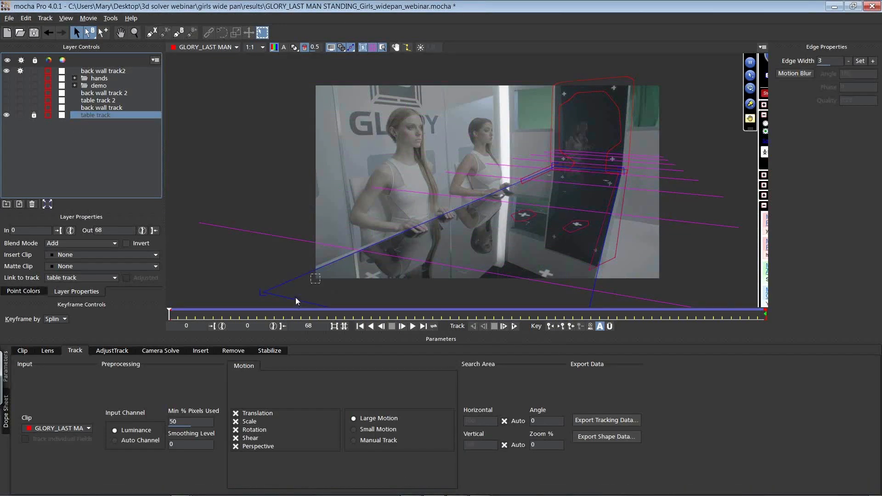
{"action": "left_click", "coordinate": [33, 115]}
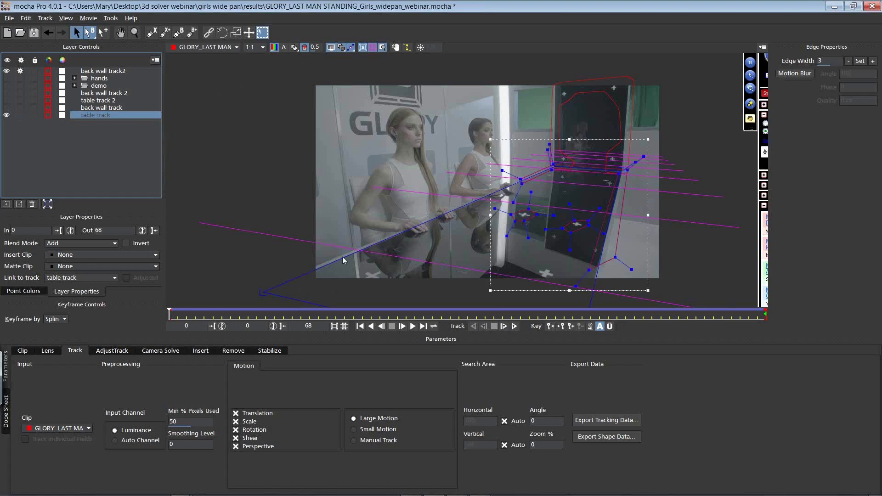
{"action": "left_click_drag", "start_coordinate": [312, 290], "coordinate": [315, 323]}
Step: Copy the table track's tracking data to the clipboard as After Effects Corner Pin [supports motion blur]
{"action": "left_click", "coordinate": [588, 423]}
{"action": "left_click", "coordinate": [450, 240]}
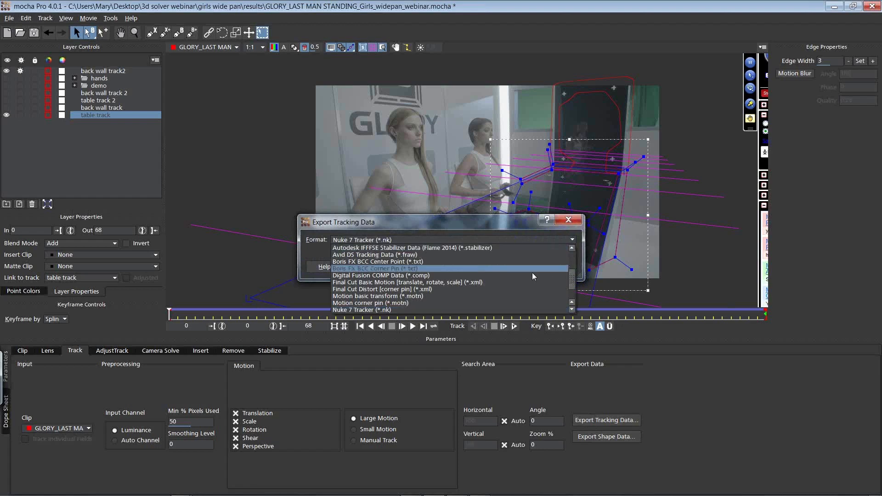
{"action": "scroll", "coordinate": [492, 264], "scroll_direction": "up", "scroll_amount": 3}
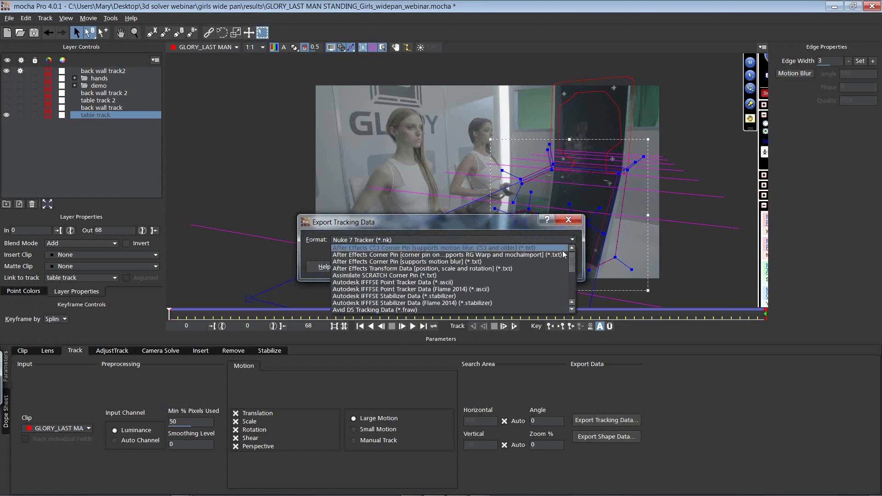
{"action": "left_click", "coordinate": [416, 262]}
{"action": "left_click", "coordinate": [452, 267]}
Step: Switch to After Effects and paste the corner pin data onto the pre-composed Death Valley map layer at frame 86400
{"action": "key", "text": "alt+Tab"}
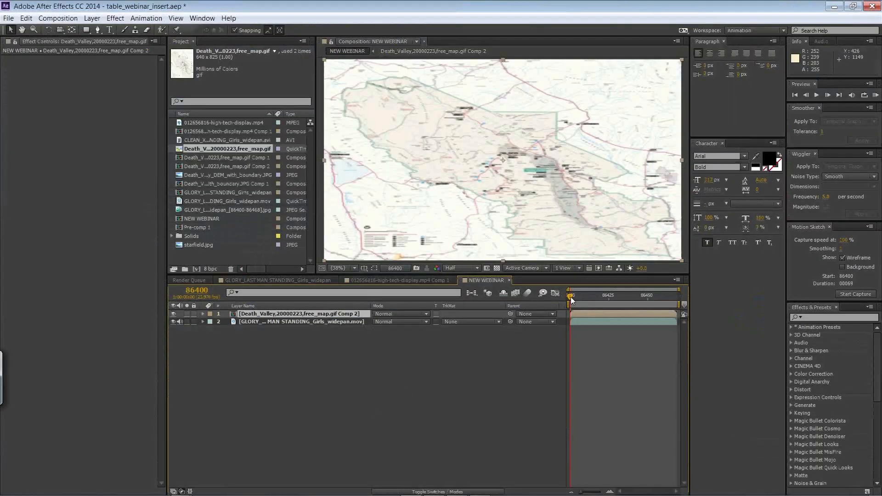
{"action": "left_click", "coordinate": [26, 18]}
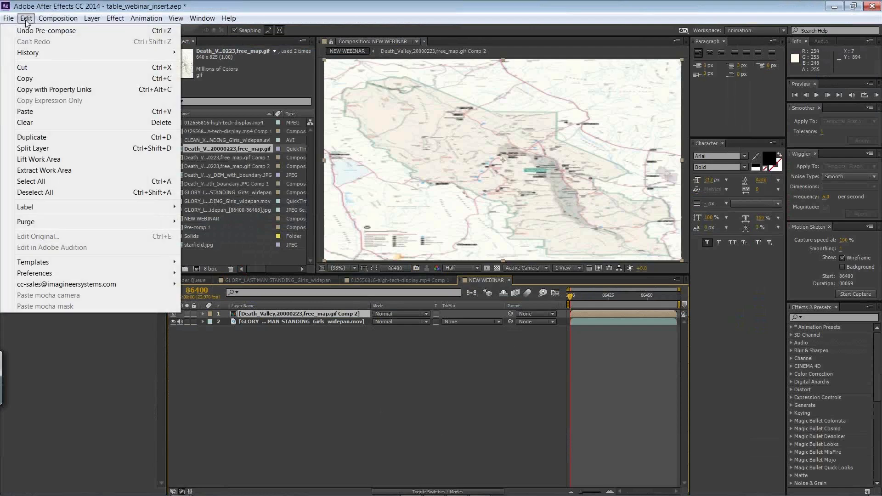
{"action": "left_click", "coordinate": [43, 111]}
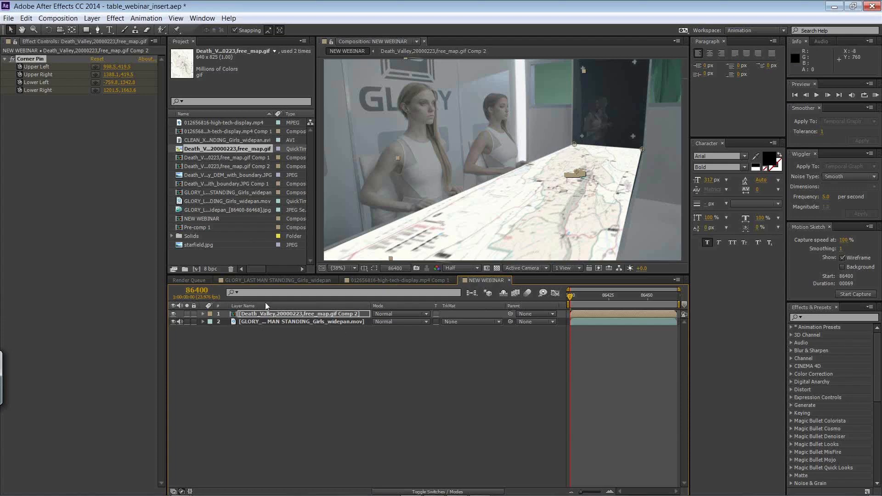
{"action": "left_click", "coordinate": [115, 21]}
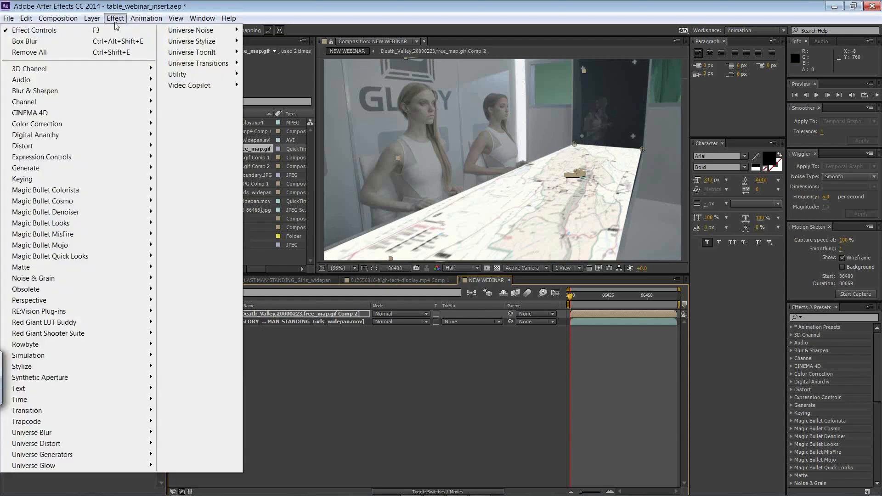
{"action": "mouse_move", "coordinate": [78, 126]}
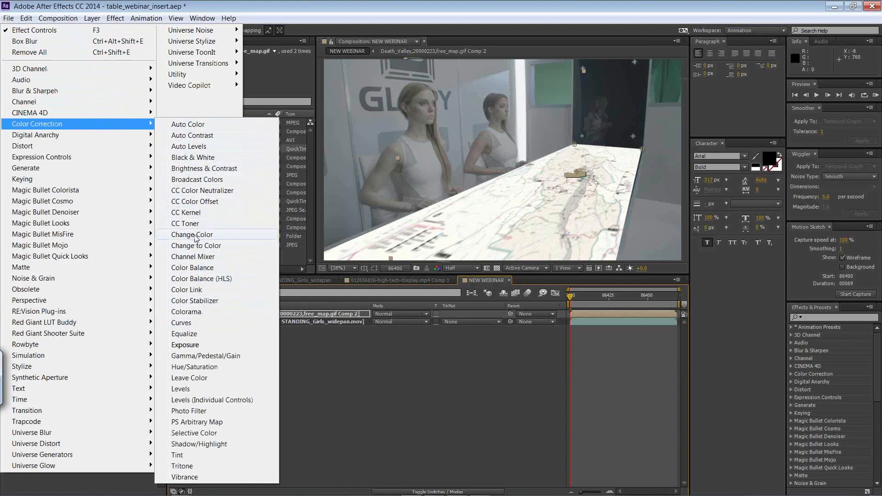
{"action": "left_click", "coordinate": [196, 236]}
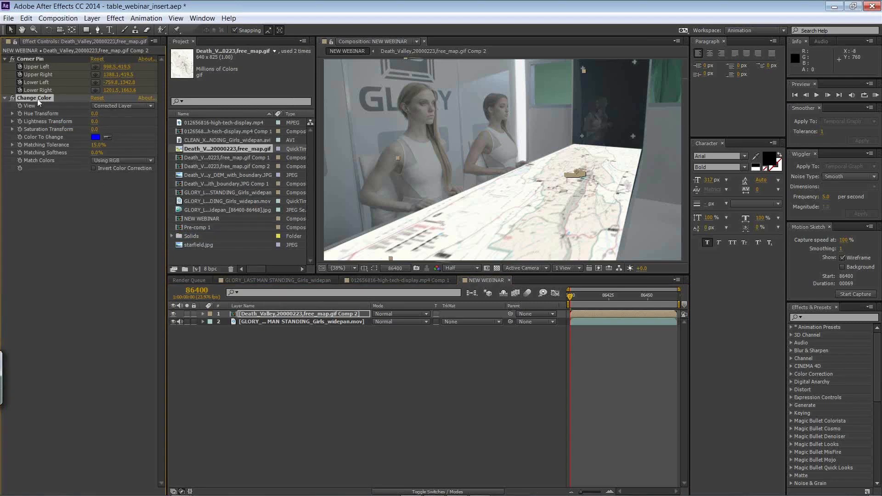
{"action": "key", "text": "Delete"}
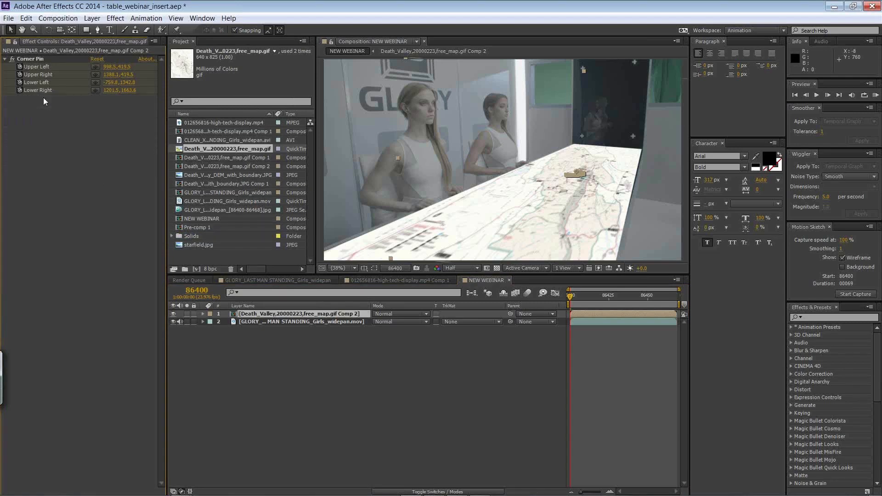
Step: Apply Color Balance to the pre-composed Death Valley map layer, with shadow and midtone blue at 100 and highlight blue lowered
{"action": "left_click", "coordinate": [115, 18]}
{"action": "mouse_move", "coordinate": [97, 123]}
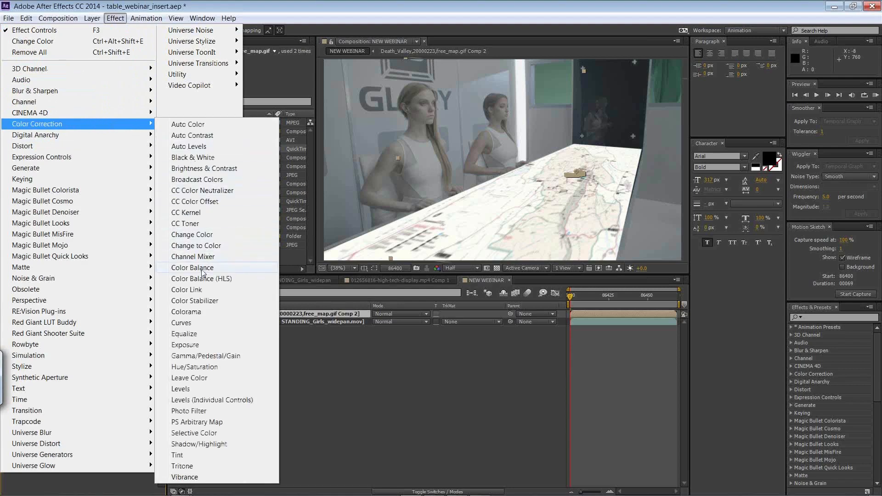
{"action": "left_click", "coordinate": [192, 268]}
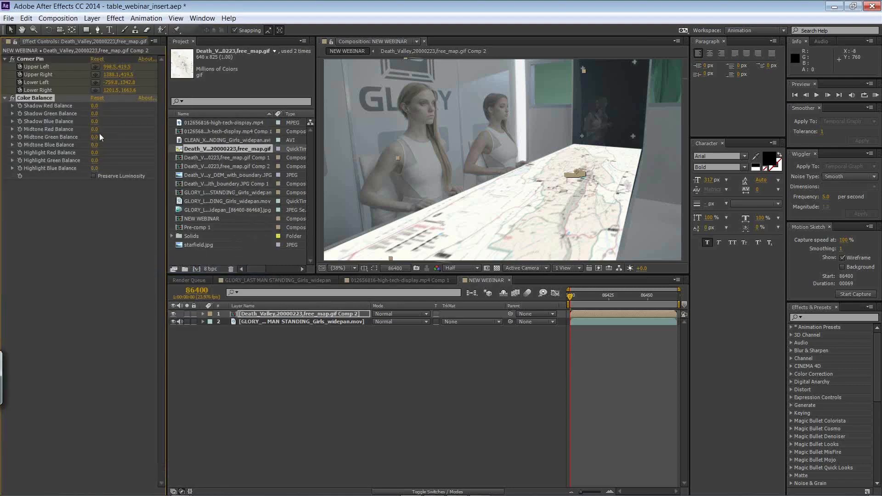
{"action": "left_click_drag", "start_coordinate": [92, 122], "coordinate": [117, 120]}
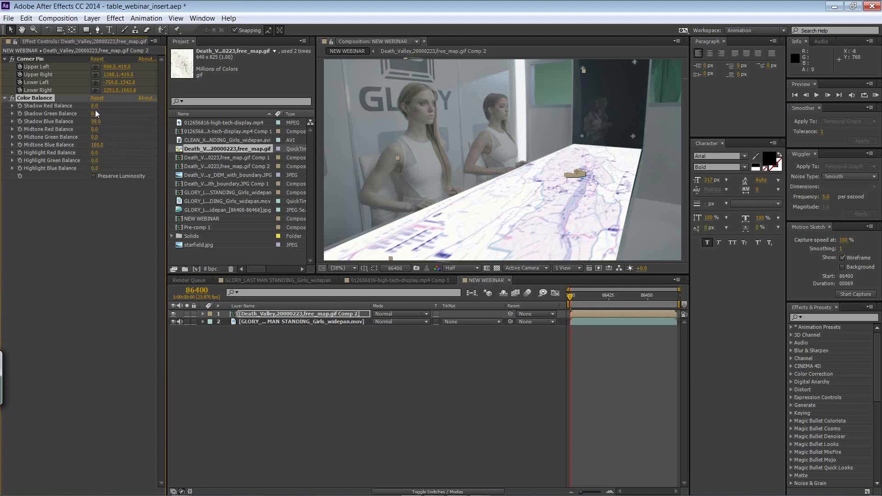
{"action": "left_click_drag", "start_coordinate": [98, 122], "coordinate": [106, 118]}
Step: Try Vivid Light blending on the map layer, and settle on the Soft Light mode
{"action": "left_click", "coordinate": [401, 314]}
{"action": "left_click", "coordinate": [402, 315]}
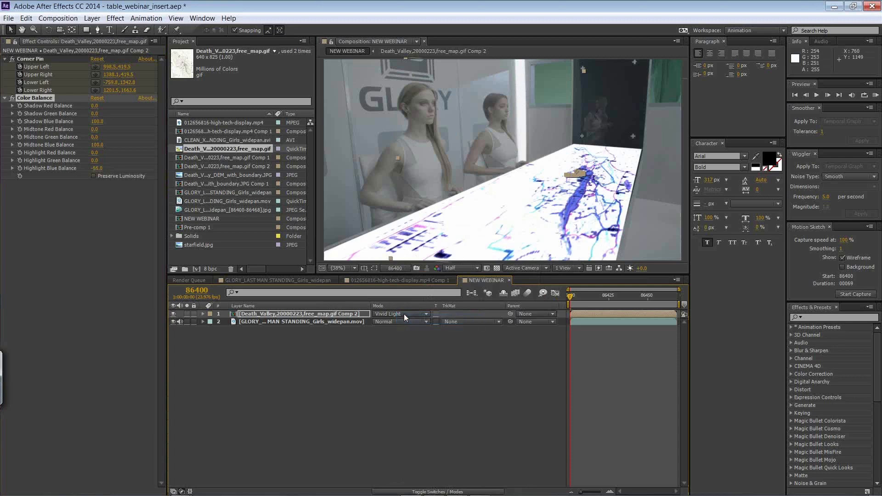
{"action": "left_click", "coordinate": [402, 315]}
{"action": "left_click", "coordinate": [419, 285]}
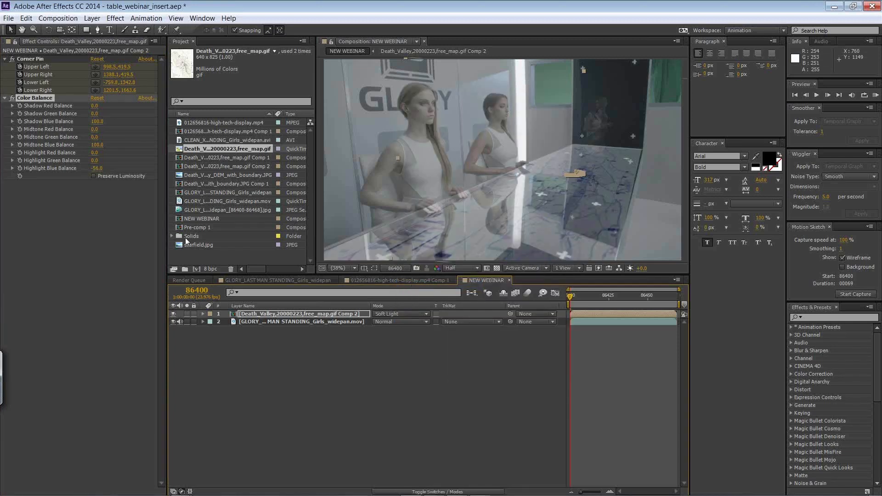
Step: Apply Brightness & Contrast to the map layer with brightness -77 and contrast -14, and play back the composite
{"action": "left_click", "coordinate": [115, 19]}
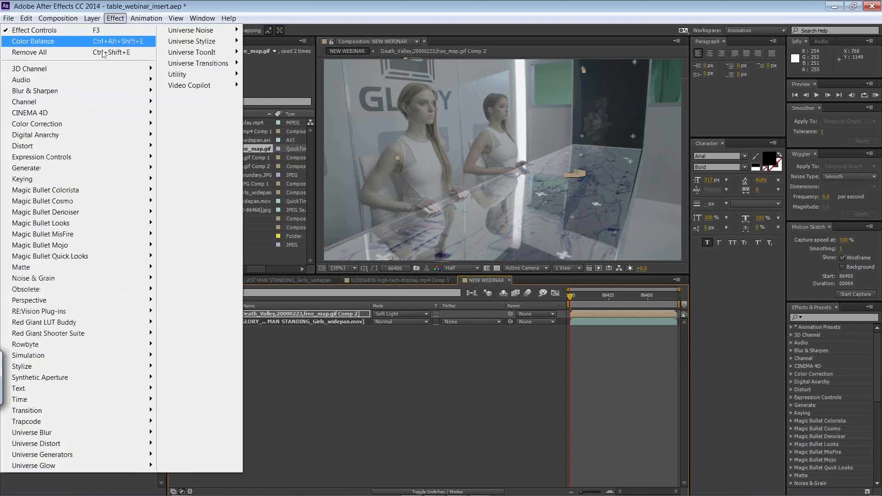
{"action": "mouse_move", "coordinate": [59, 131]}
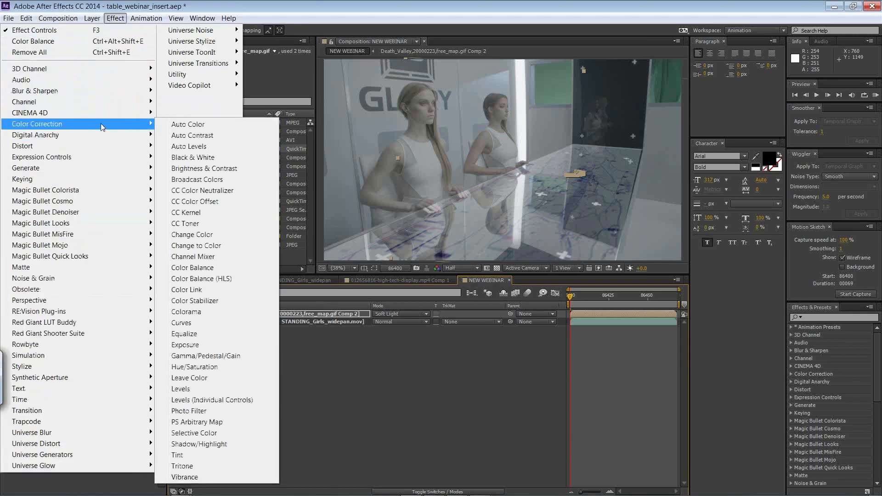
{"action": "left_click", "coordinate": [221, 170]}
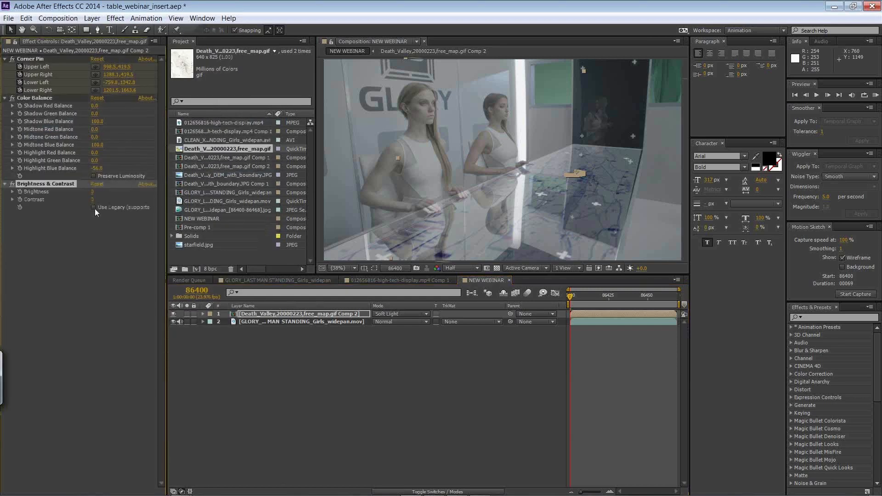
{"action": "left_click_drag", "start_coordinate": [121, 197], "coordinate": [72, 190]}
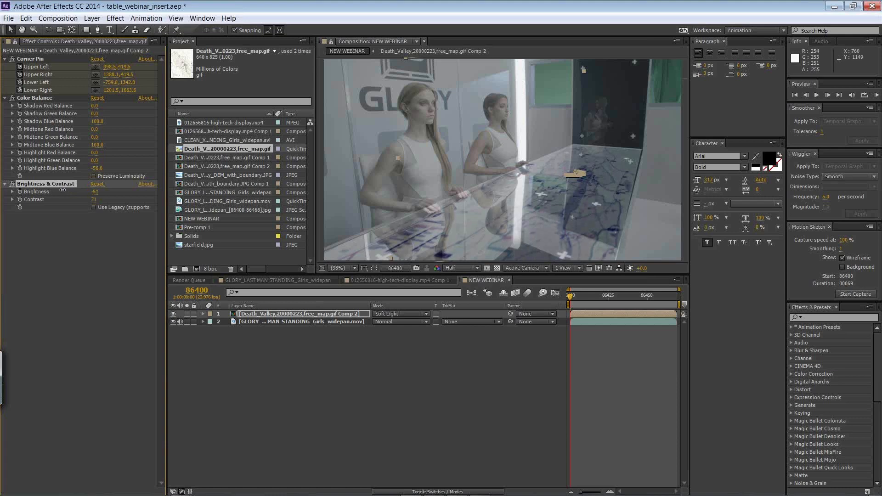
{"action": "left_click_drag", "start_coordinate": [55, 191], "coordinate": [54, 190]}
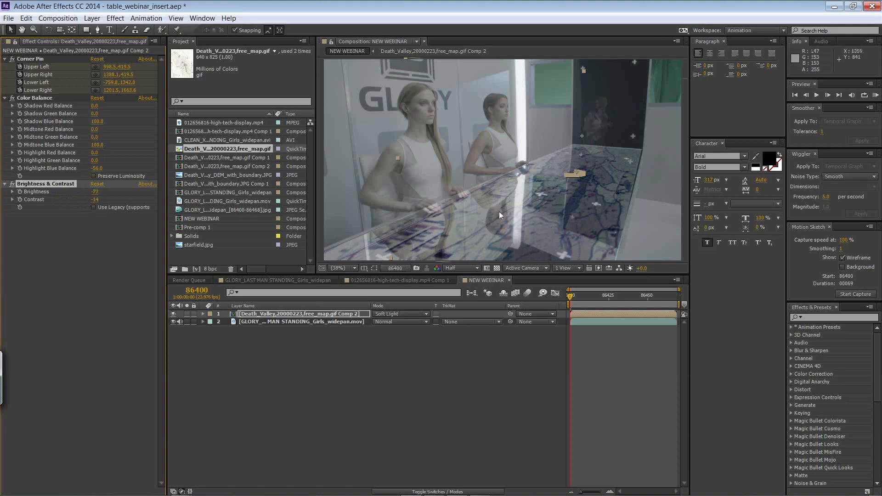
{"action": "key", "text": "space"}
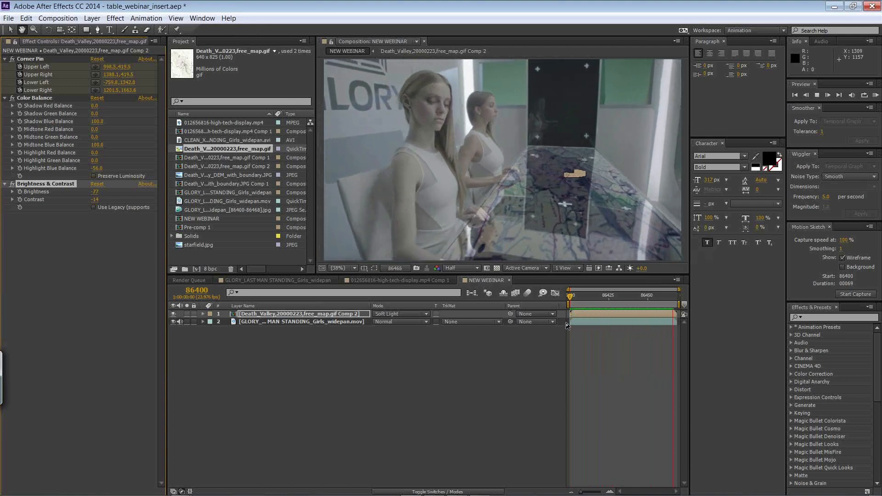
{"action": "key", "text": "space"}
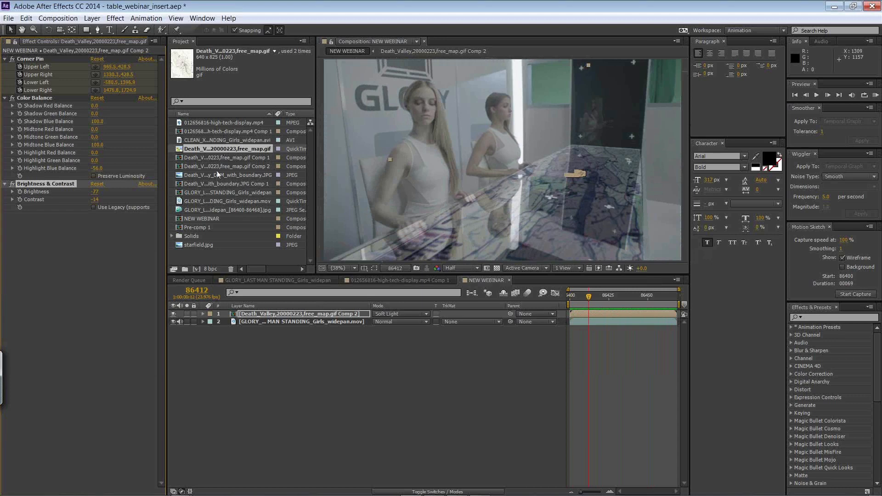
Step: Add the Death_Valley_DEM_with_boundary.JPG footage to the NEW WEBINAR composition above the map layer
{"action": "left_click", "coordinate": [208, 202]}
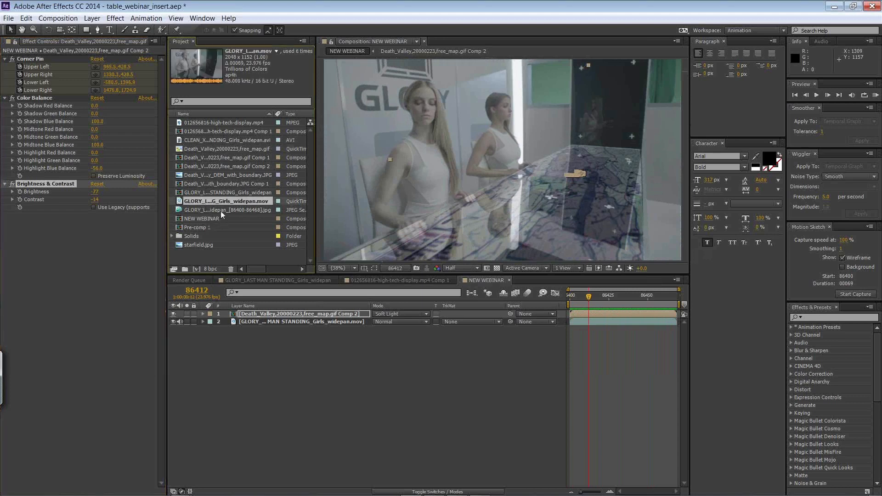
{"action": "left_click", "coordinate": [221, 211]}
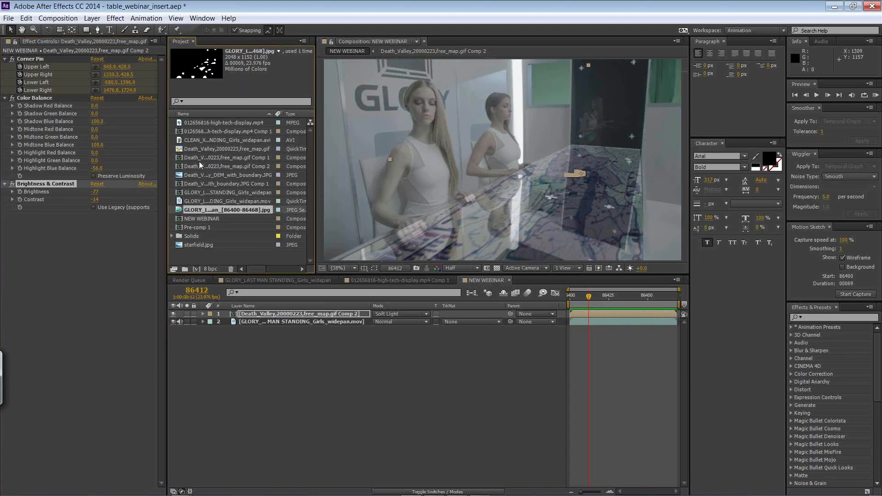
{"action": "left_click", "coordinate": [200, 149]}
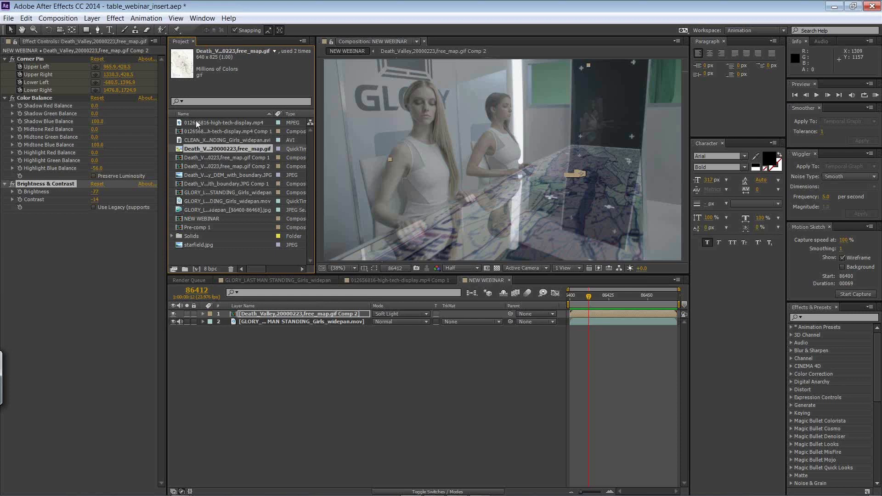
{"action": "left_click", "coordinate": [197, 139]}
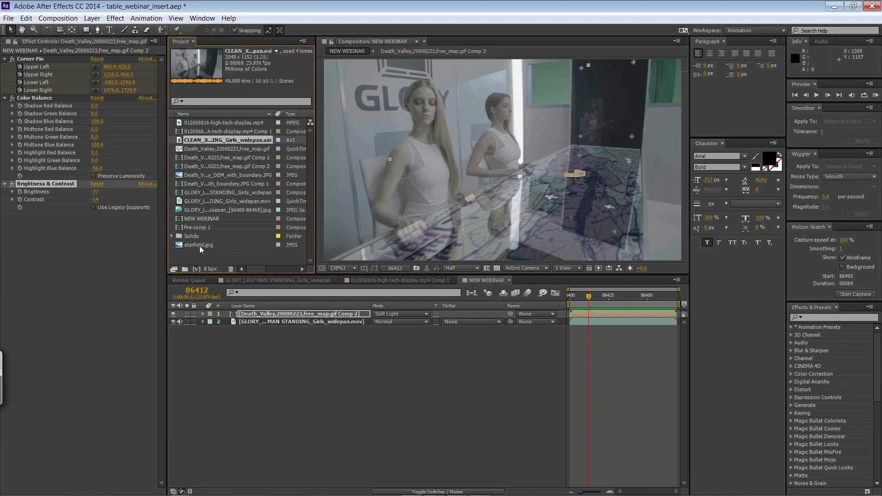
{"action": "left_click", "coordinate": [202, 174]}
{"action": "left_click_drag", "start_coordinate": [232, 178], "coordinate": [312, 321]}
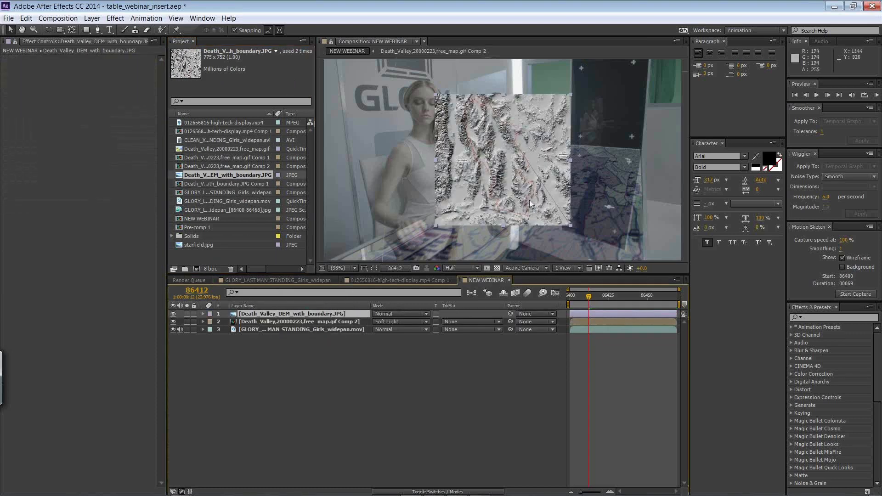
Step: Scale the DEM image layer to fit the whole composition frame
{"action": "left_click", "coordinate": [58, 18]}
{"action": "mouse_move", "coordinate": [91, 18]}
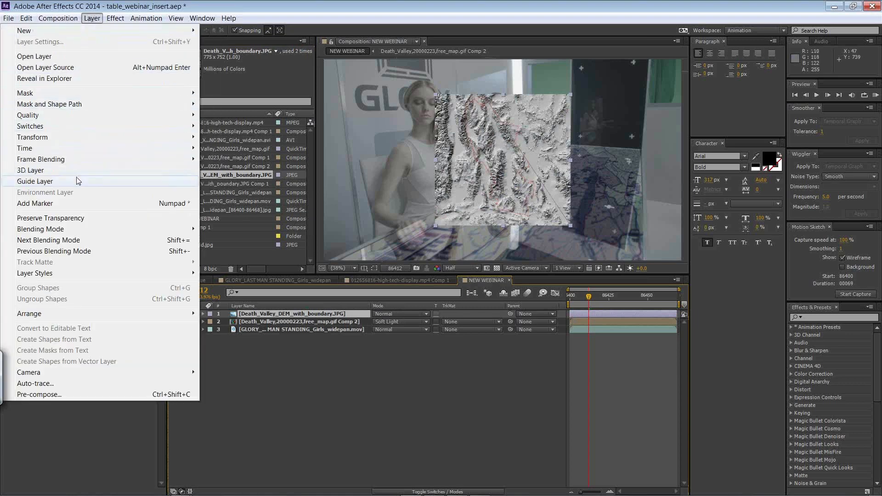
{"action": "mouse_move", "coordinate": [112, 138]}
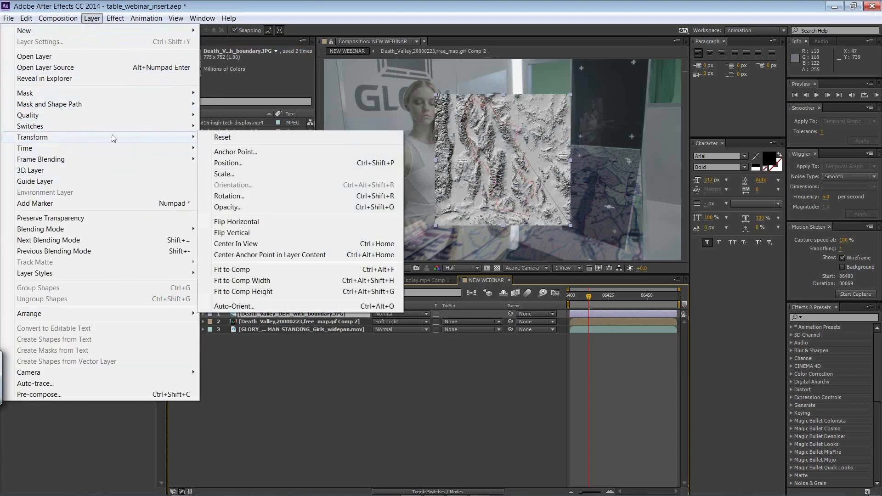
{"action": "left_click", "coordinate": [247, 269]}
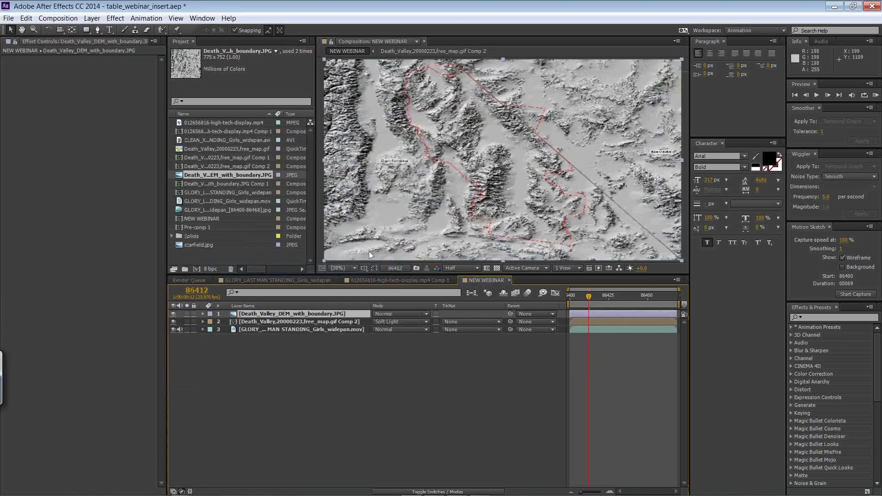
Step: Return to frame 86400 and pre-compose the DEM layer, moving all attributes into the new composition
{"action": "key", "text": "Home"}
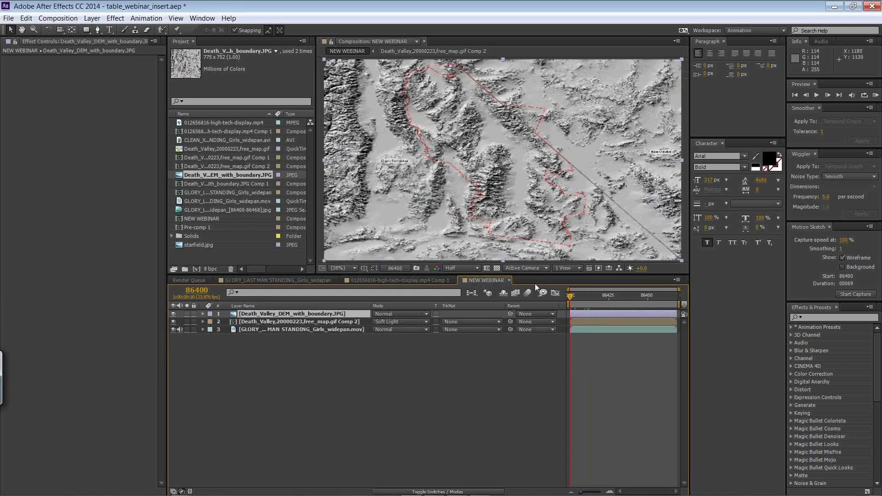
{"action": "left_click", "coordinate": [58, 19]}
{"action": "mouse_move", "coordinate": [91, 19]}
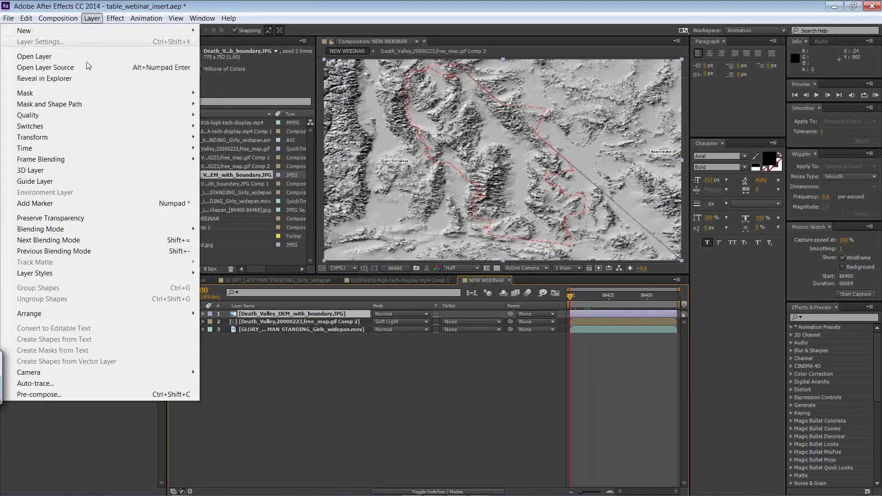
{"action": "left_click", "coordinate": [75, 394]}
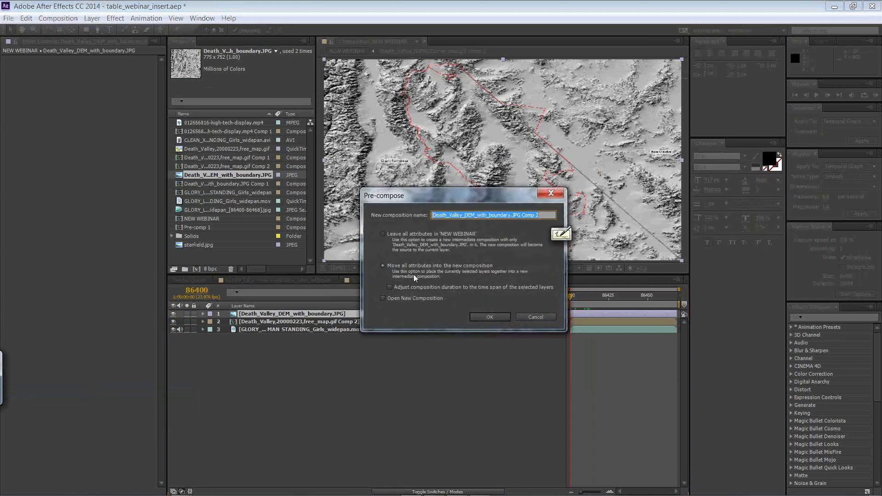
{"action": "left_click", "coordinate": [487, 320]}
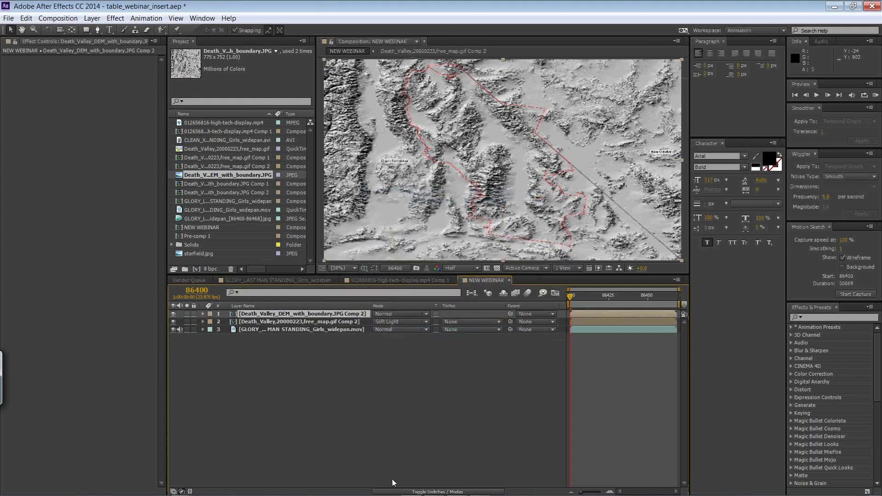
Step: Switch to mocha Pro and copy the back wall track2 tracking data as After Effects Corner Pin [supports motion blur]
{"action": "key", "text": "alt+Tab"}
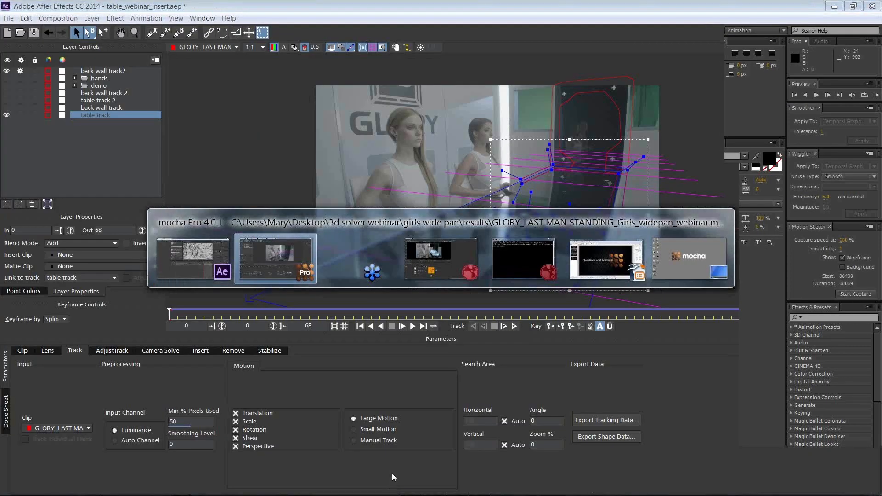
{"action": "left_click", "coordinate": [600, 115]}
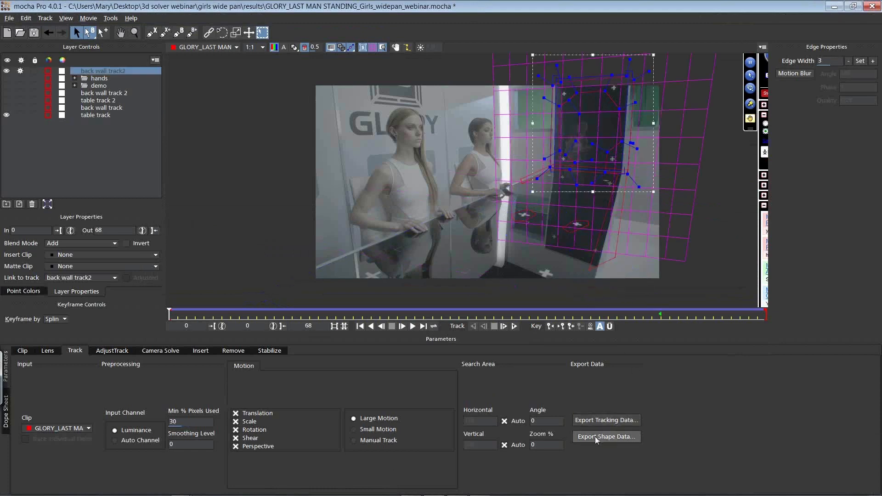
{"action": "left_click", "coordinate": [597, 421]}
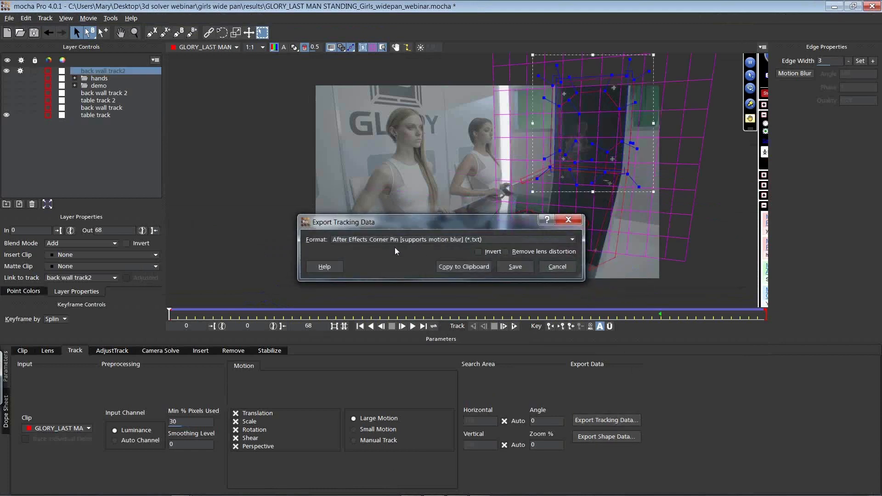
{"action": "left_click", "coordinate": [453, 266]}
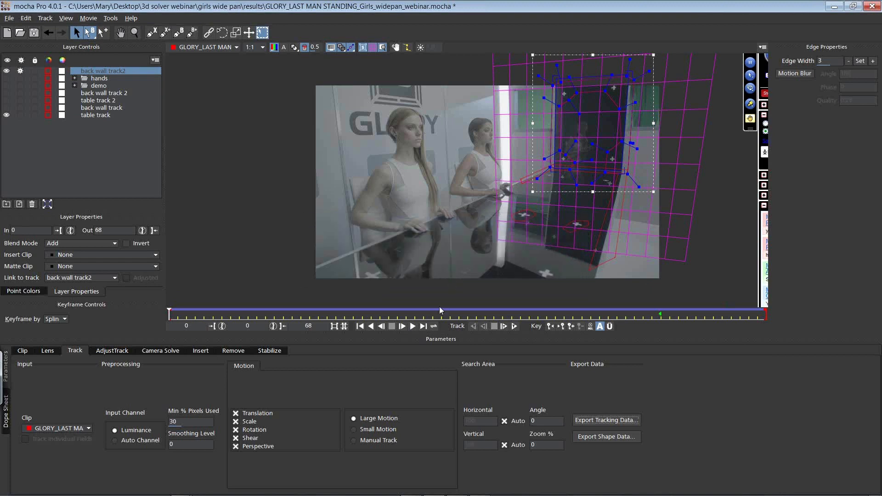
Step: Switch to After Effects and paste the corner pin data onto the pre-composed DEM layer
{"action": "key", "text": "alt+Tab"}
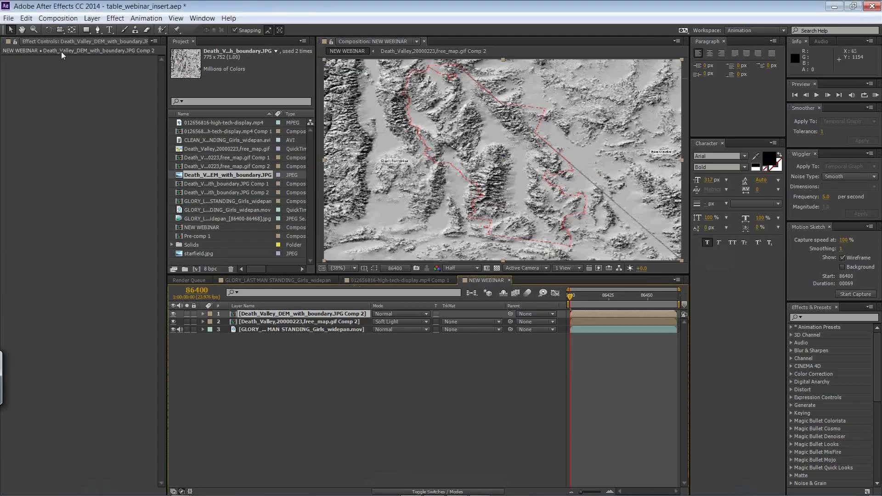
{"action": "left_click", "coordinate": [25, 18]}
{"action": "left_click", "coordinate": [25, 111]}
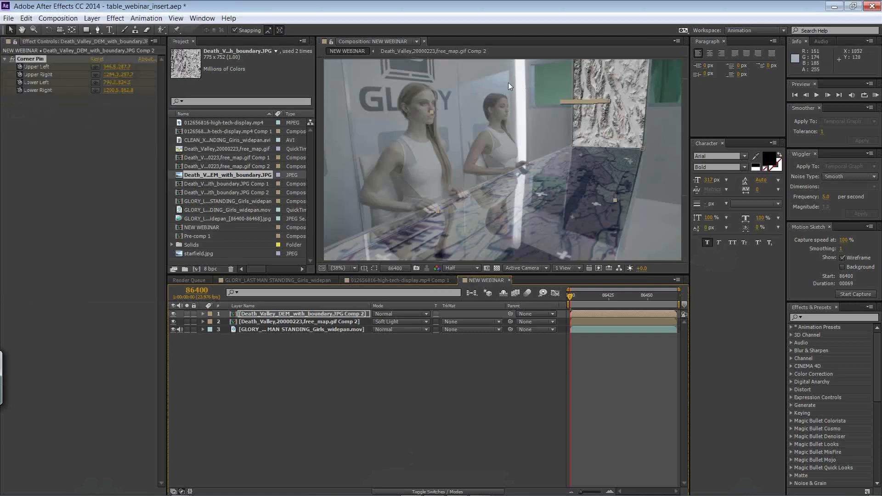
Step: Copy the Color Balance and Brightness & Contrast effects from the map layer onto the DEM layer
{"action": "left_click", "coordinate": [266, 322]}
{"action": "left_click", "coordinate": [36, 99]}
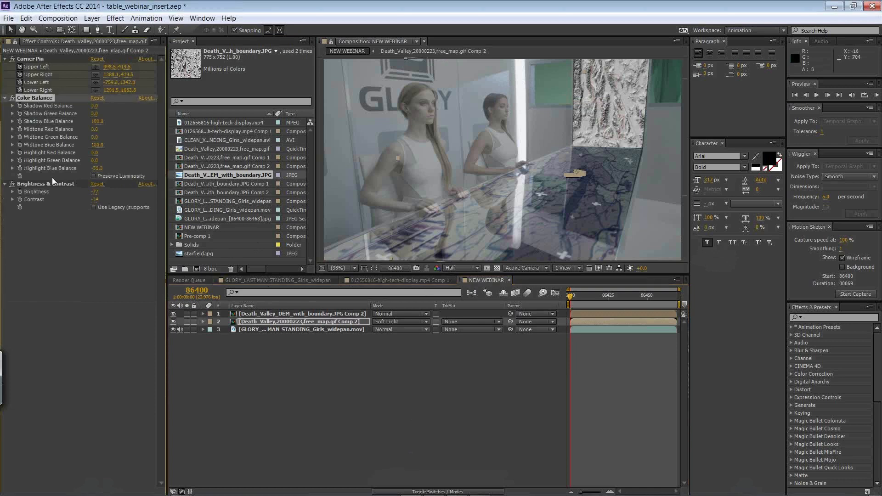
{"action": "left_click", "coordinate": [45, 185], "text": "ctrl"}
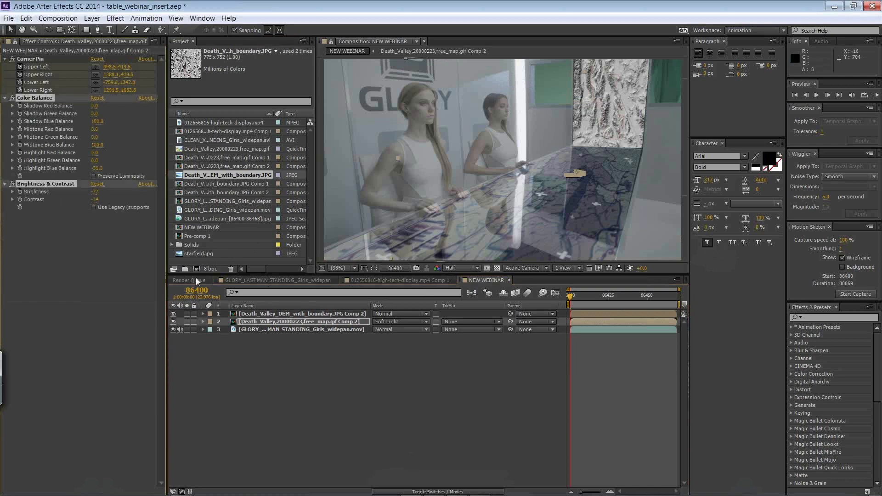
{"action": "left_click", "coordinate": [257, 315]}
{"action": "key", "text": "ctrl+v"}
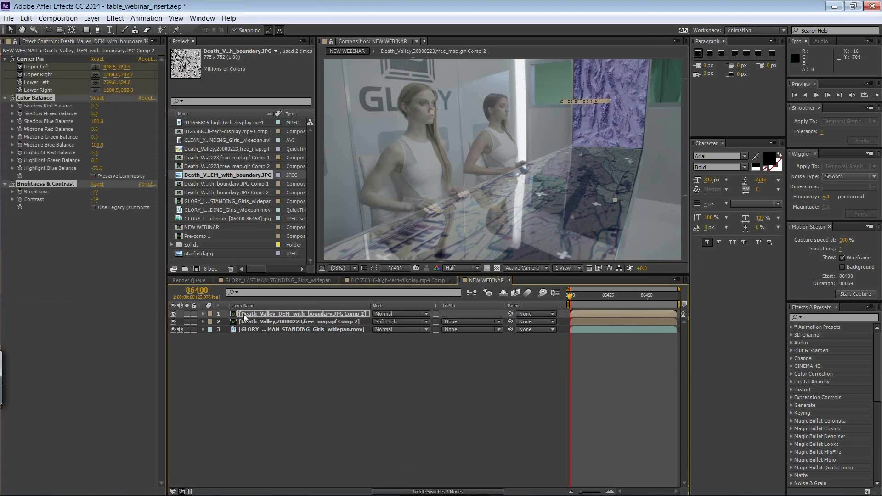
Step: Set the DEM layer's blending mode to Soft Light and its Brightness & Contrast brightness to -6
{"action": "left_click", "coordinate": [388, 314]}
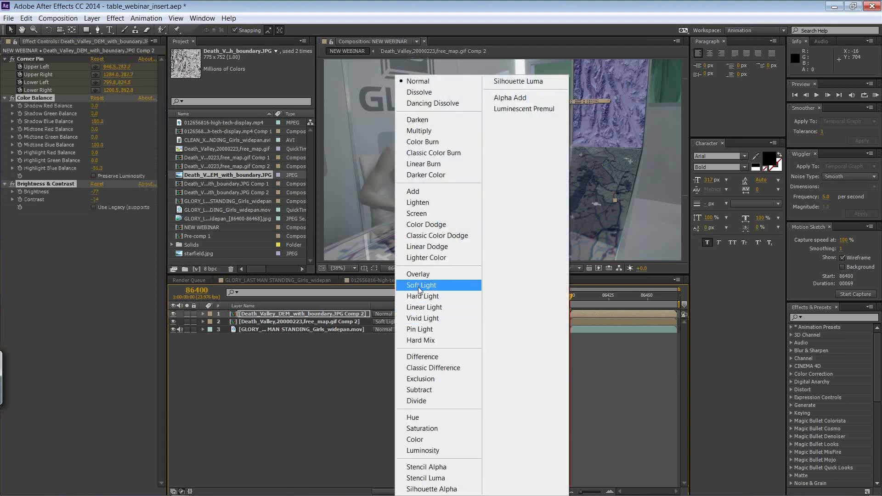
{"action": "left_click", "coordinate": [417, 285]}
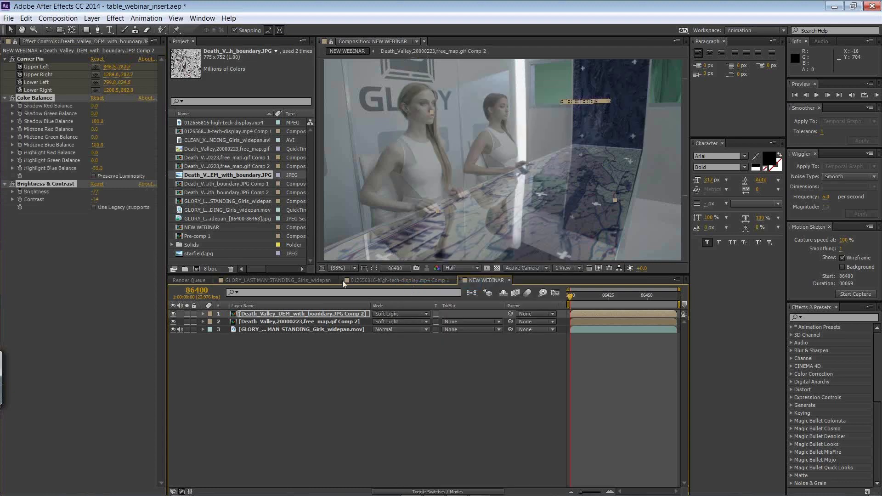
{"action": "left_click_drag", "start_coordinate": [94, 198], "coordinate": [126, 196]}
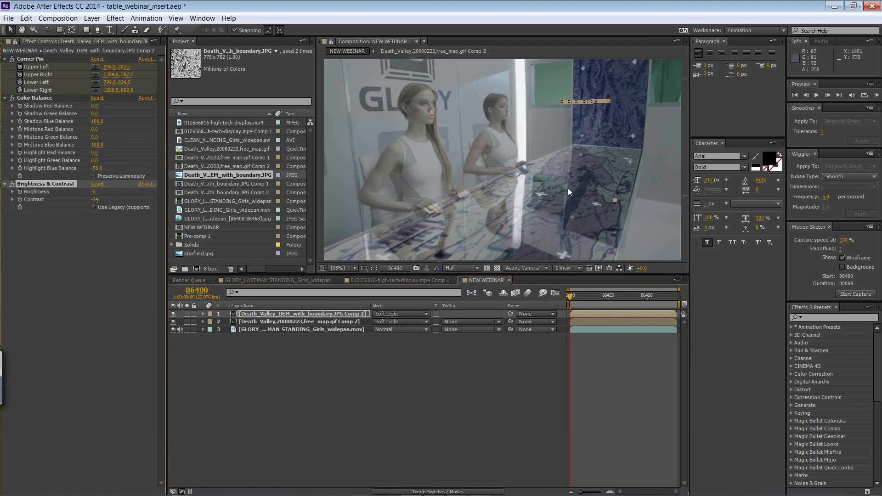
Step: Set the DEM layer's brightness to 15 and its Shadow Green Balance to 83, and preview the composite
{"action": "left_click_drag", "start_coordinate": [96, 193], "coordinate": [99, 192]}
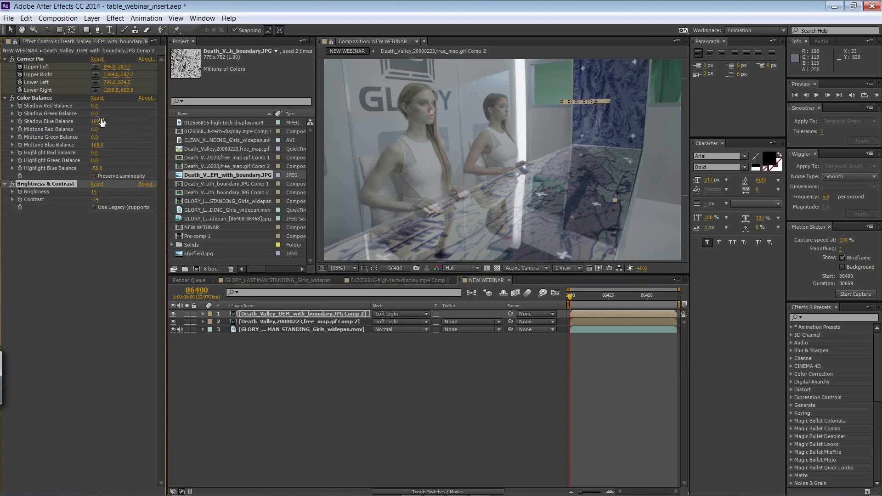
{"action": "left_click_drag", "start_coordinate": [95, 114], "coordinate": [116, 110]}
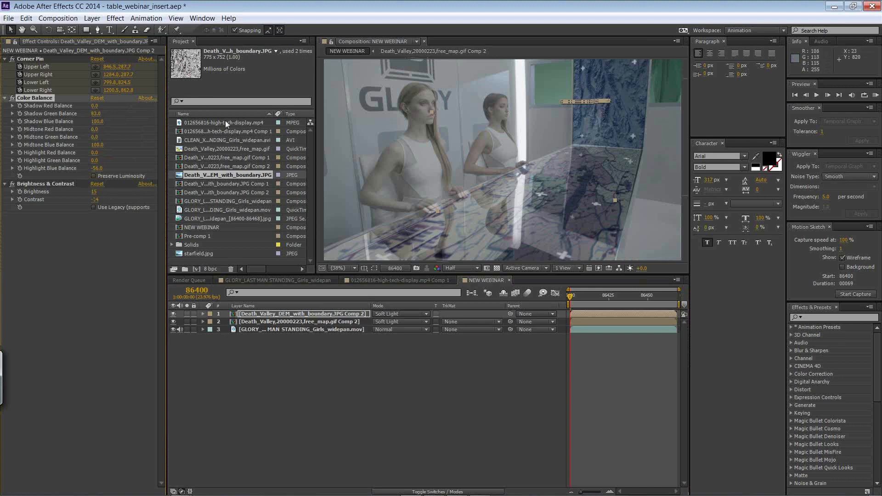
{"action": "key", "text": "space"}
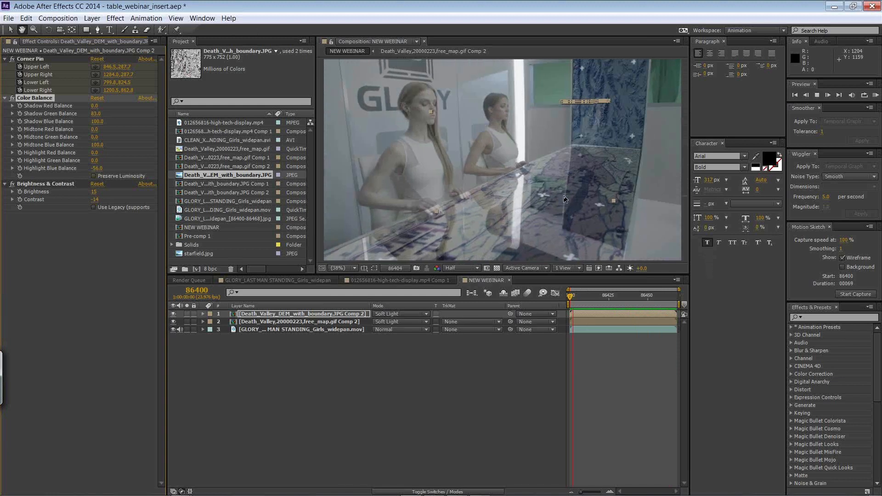
{"action": "key", "text": "space"}
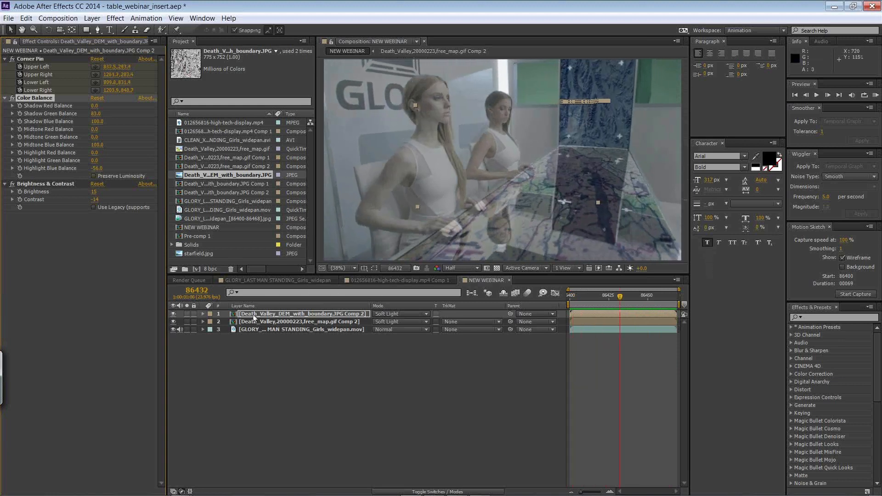
Step: Lower the opacity of both the DEM layer and the free_map layer to about 45%
{"action": "left_click", "coordinate": [203, 322]}
{"action": "left_click", "coordinate": [210, 353]}
{"action": "left_click", "coordinate": [212, 329]}
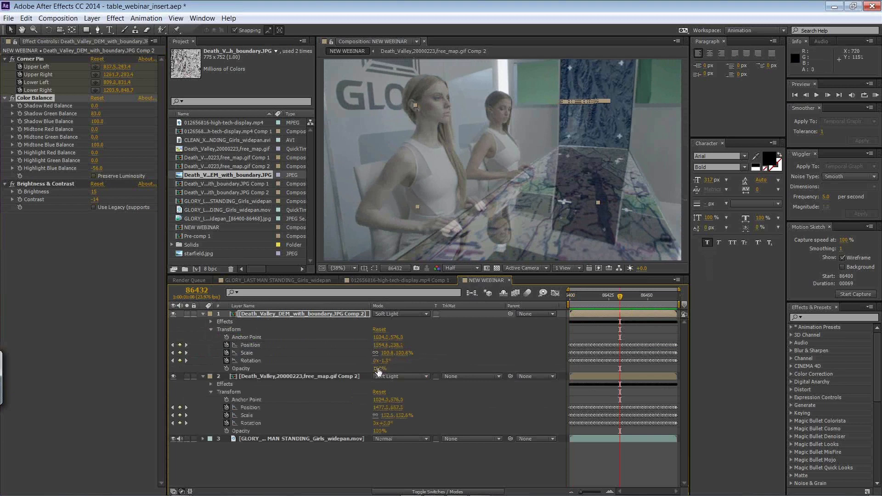
{"action": "left_click", "coordinate": [380, 430]}
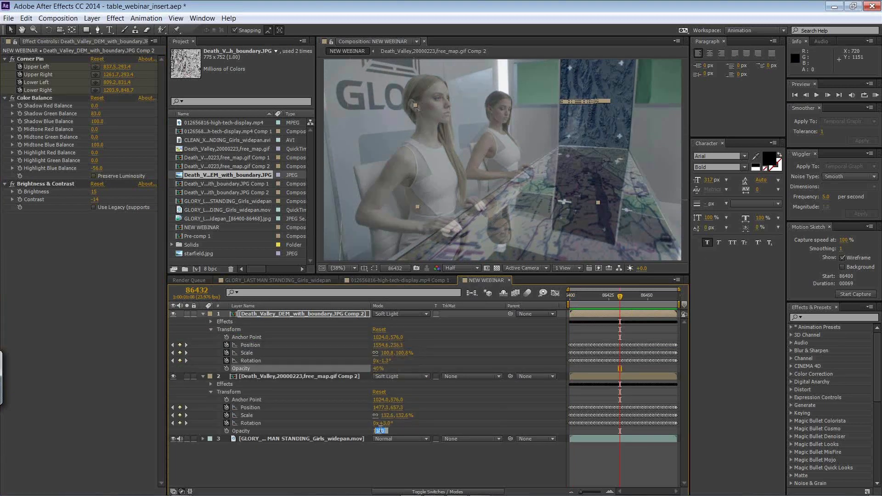
{"action": "left_click", "coordinate": [432, 479]}
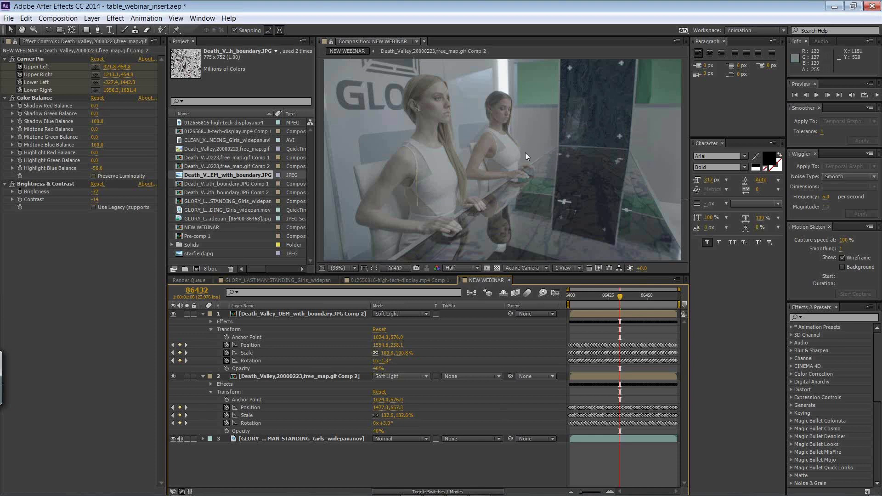
{"action": "left_click", "coordinate": [203, 314]}
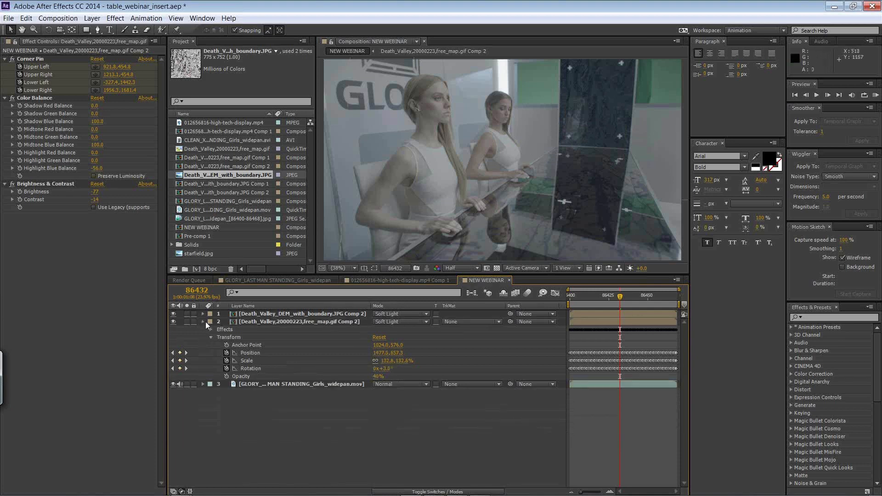
{"action": "left_click", "coordinate": [202, 321]}
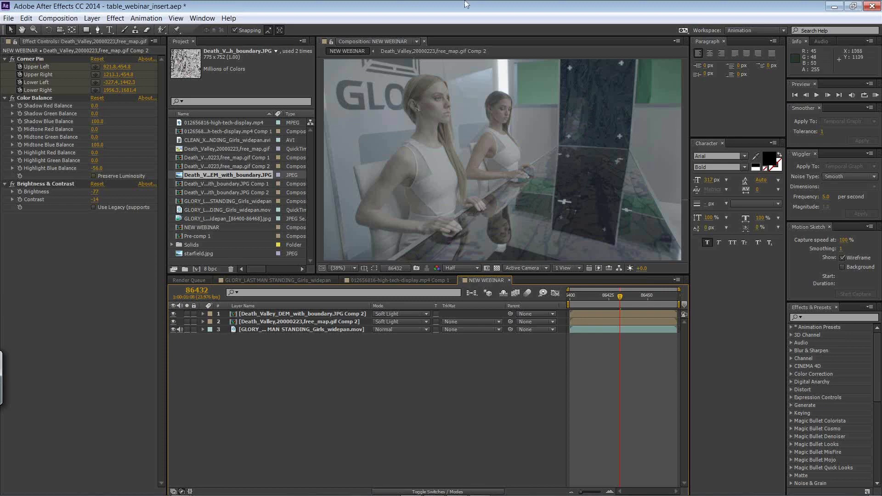
Step: Switch to mocha Pro, show only the back wall track and table track layers, and play through both tracks
{"action": "key", "text": "alt+Tab"}
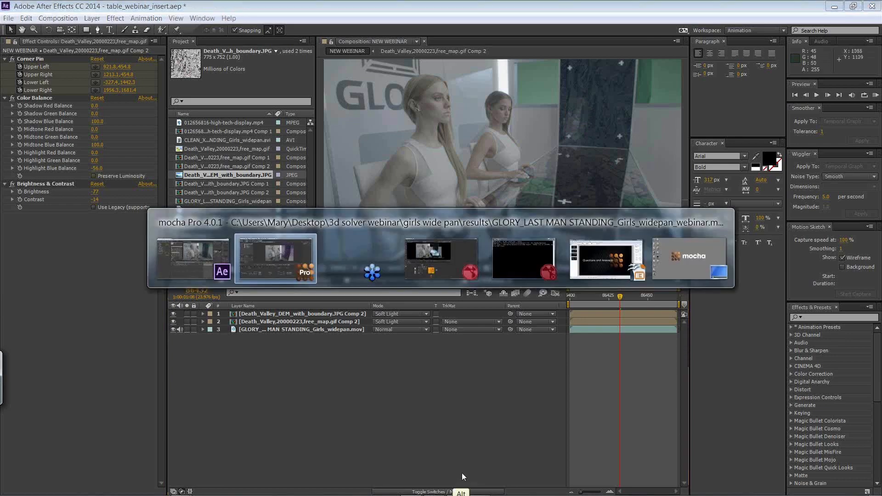
{"action": "key", "text": "alt+Tab"}
{"action": "key", "text": "alt+Tab"}
{"action": "key", "text": "alt+Tab"}
{"action": "key", "text": "alt+Tab"}
{"action": "key", "text": "alt+Tab"}
{"action": "key", "text": "alt+Tab"}
{"action": "key", "text": "alt+Tab"}
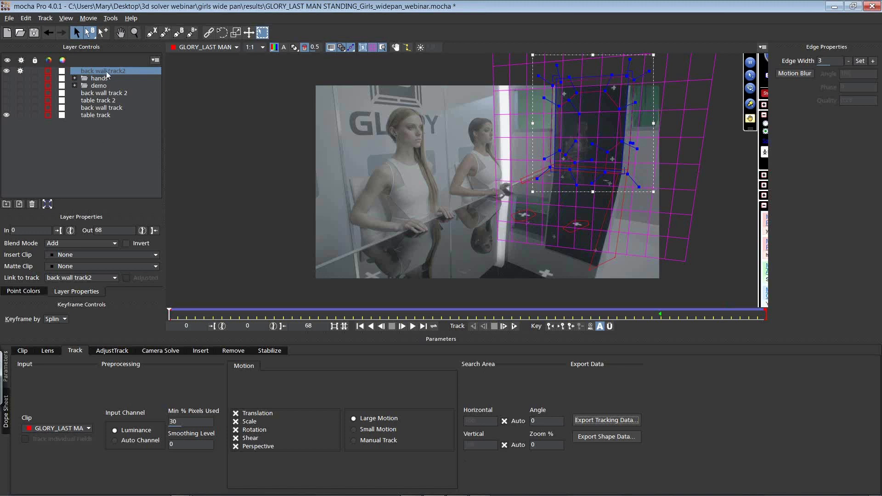
{"action": "left_click", "coordinate": [96, 108]}
{"action": "left_click", "coordinate": [84, 114], "text": "shift"}
{"action": "left_click", "coordinate": [6, 108]}
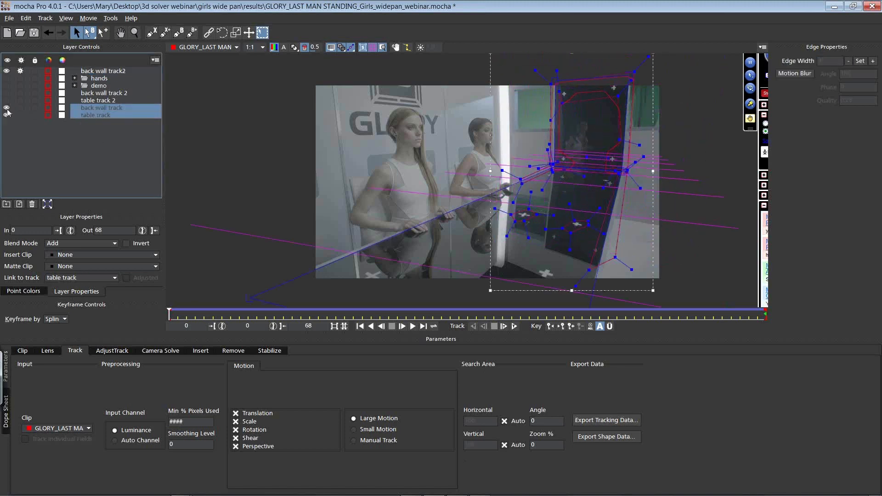
{"action": "left_click", "coordinate": [6, 71]}
{"action": "left_click", "coordinate": [19, 71]}
{"action": "key", "text": "space"}
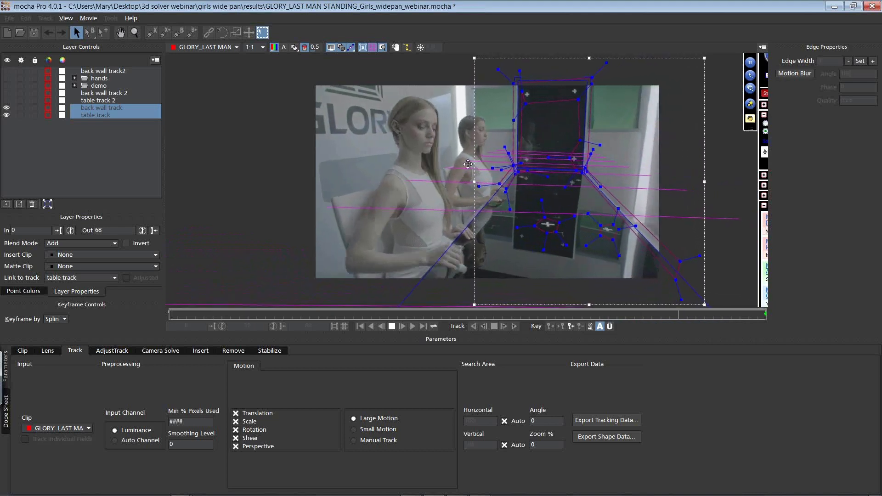
{"action": "key", "text": "space"}
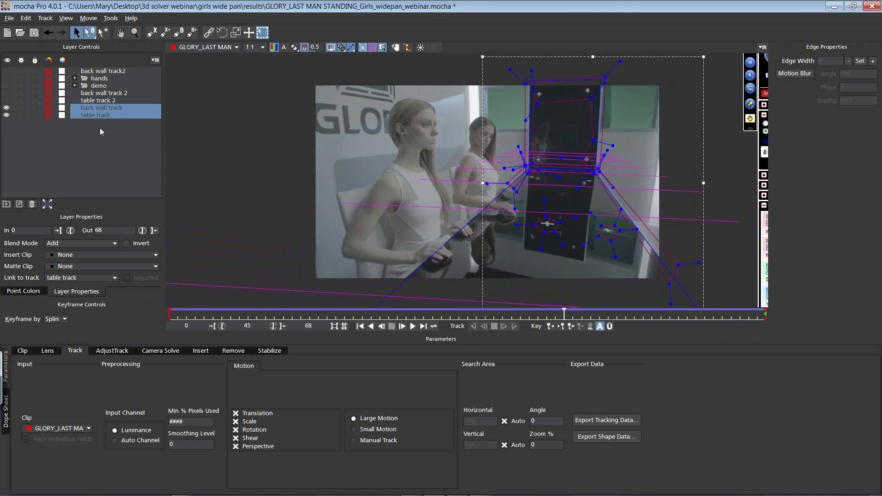
Step: Delete the old back wall track 2 and table track 2 layers
{"action": "left_click", "coordinate": [99, 94]}
{"action": "left_click", "coordinate": [102, 101], "text": "shift"}
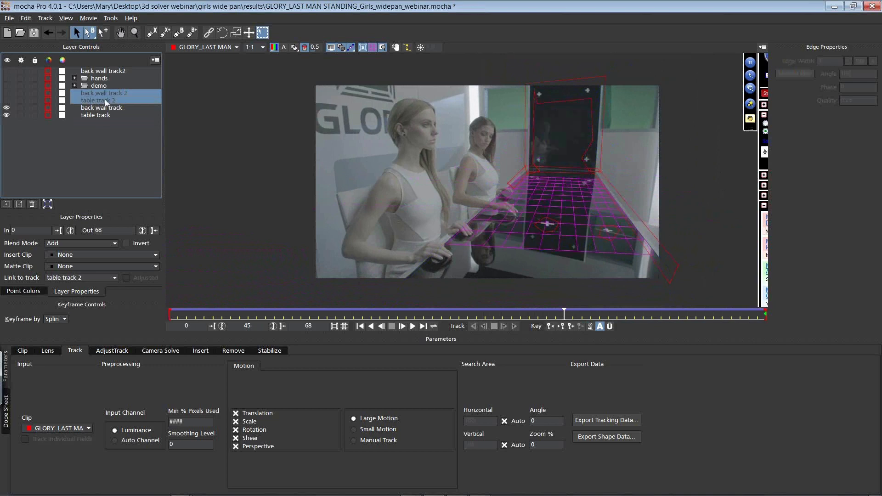
{"action": "left_click", "coordinate": [33, 205]}
Step: Duplicate the back wall track and table track layers and stack both duplicates above the originals
{"action": "left_click", "coordinate": [101, 94]}
{"action": "left_click", "coordinate": [106, 101], "text": "shift"}
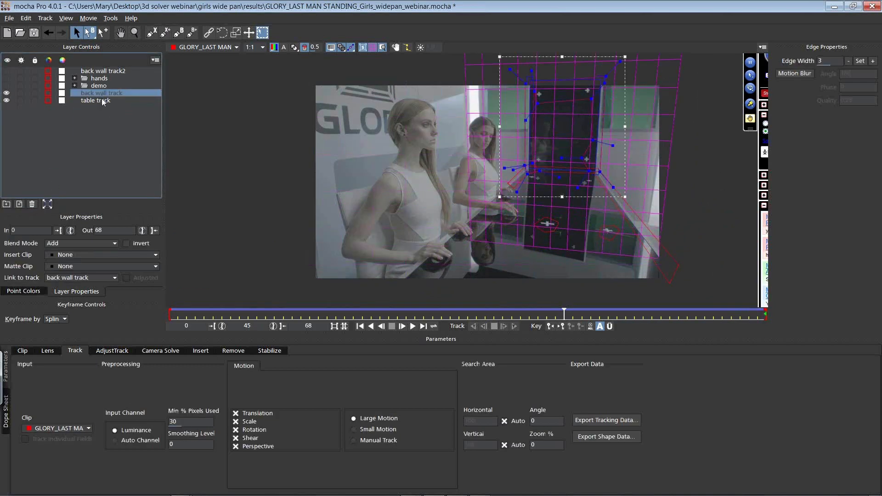
{"action": "left_click", "coordinate": [19, 204]}
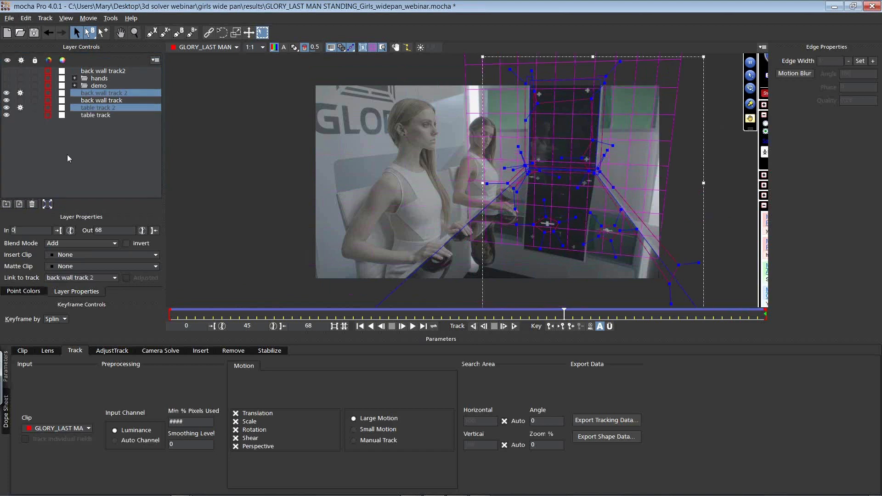
{"action": "left_click_drag", "start_coordinate": [100, 108], "coordinate": [102, 106]}
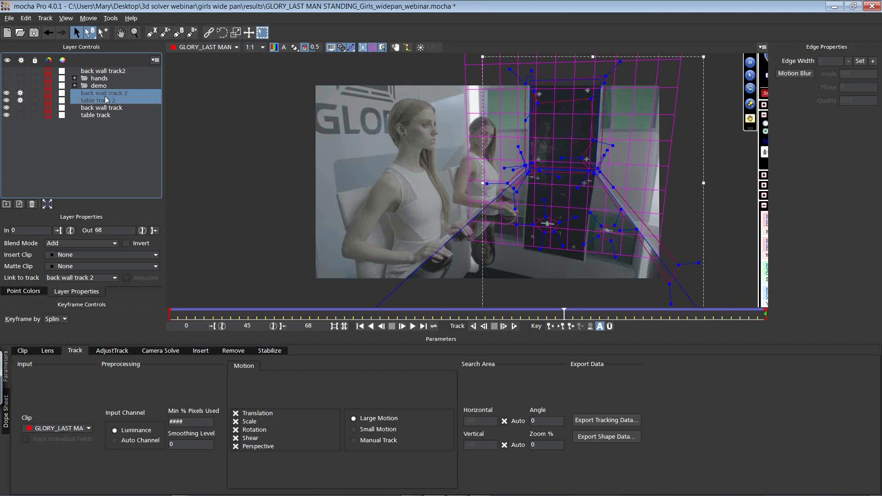
Step: Hide the original back wall and table track layers and turn off tracking for the two duplicates
{"action": "left_click", "coordinate": [95, 102]}
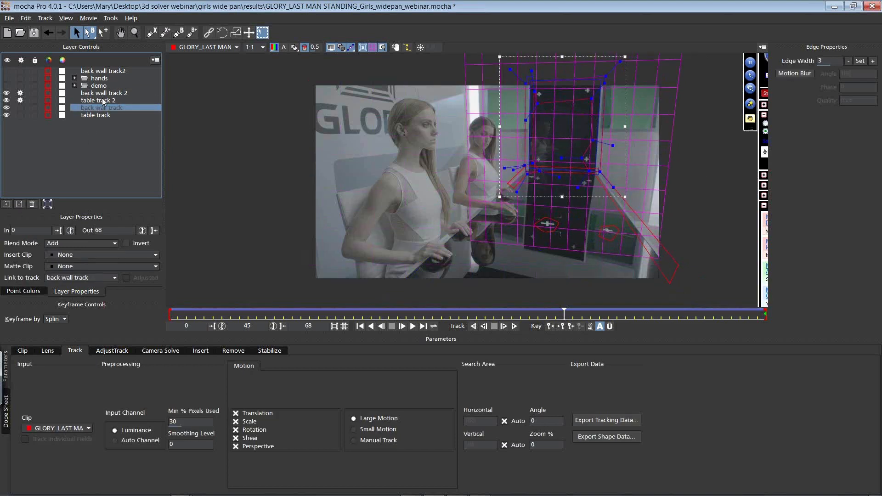
{"action": "left_click", "coordinate": [101, 93]}
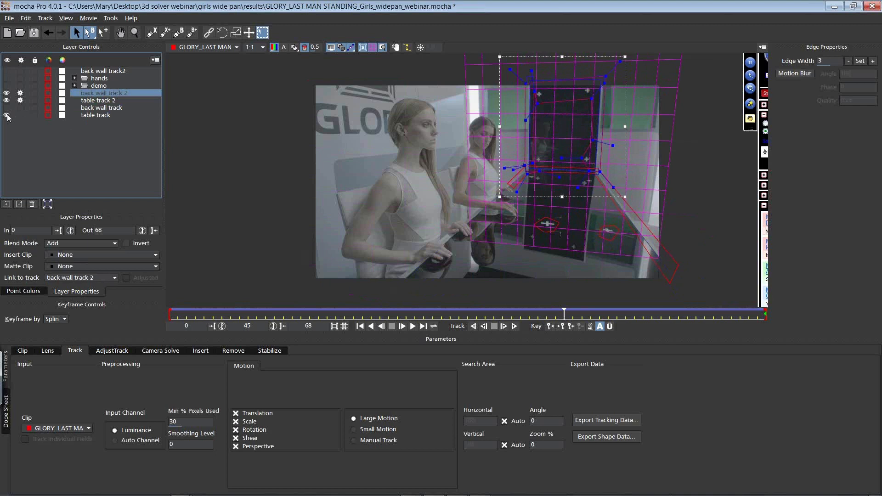
{"action": "left_click", "coordinate": [21, 100]}
{"action": "left_click", "coordinate": [20, 92]}
Step: Pull the corners of table track 2's surface in to a small rectangle lying in perspective on the tabletop
{"action": "left_click", "coordinate": [101, 100]}
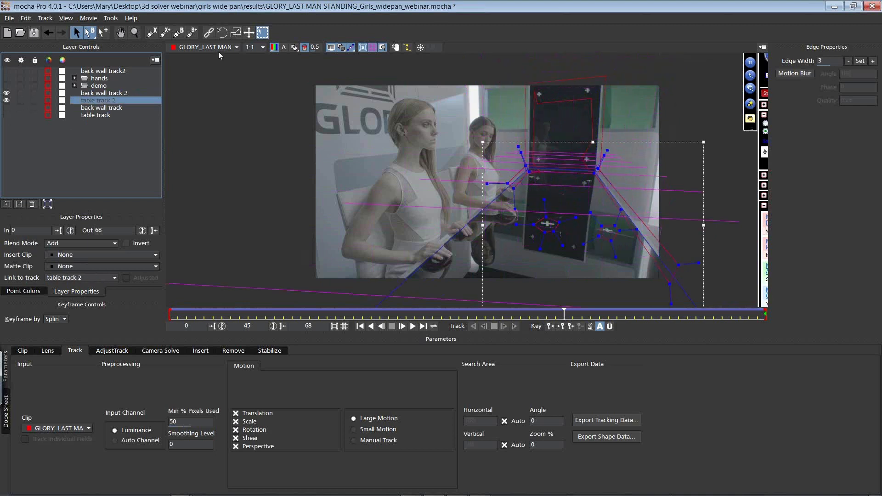
{"action": "left_click", "coordinate": [137, 33]}
{"action": "left_click_drag", "start_coordinate": [532, 180], "coordinate": [499, 323]}
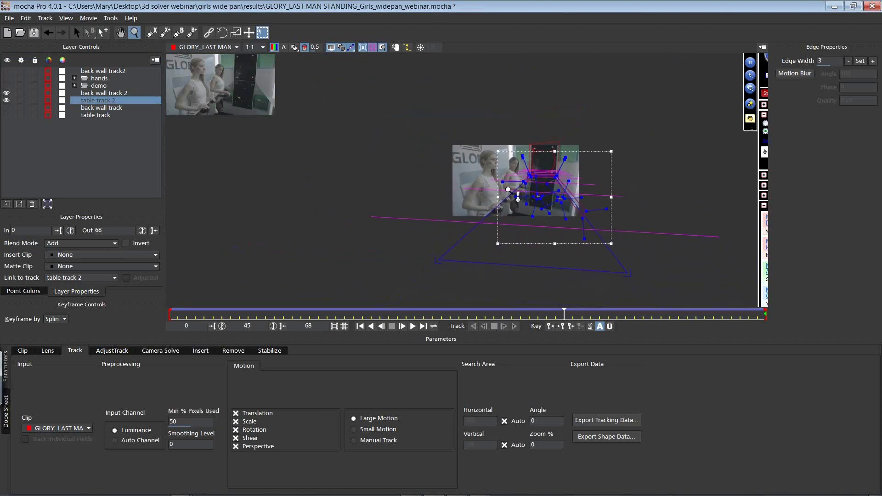
{"action": "left_click", "coordinate": [77, 35]}
{"action": "left_click_drag", "start_coordinate": [541, 268], "coordinate": [548, 187]}
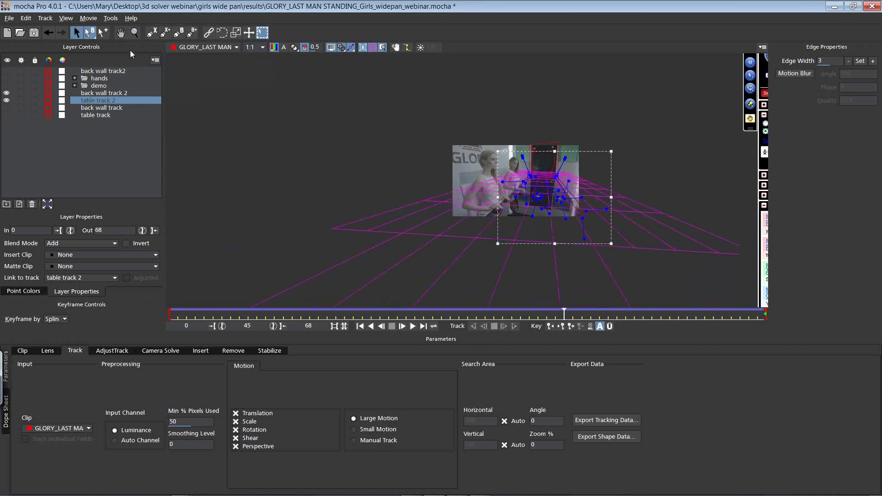
{"action": "left_click", "coordinate": [134, 32]}
{"action": "left_click_drag", "start_coordinate": [571, 95], "coordinate": [544, 131]}
{"action": "left_click", "coordinate": [76, 32]}
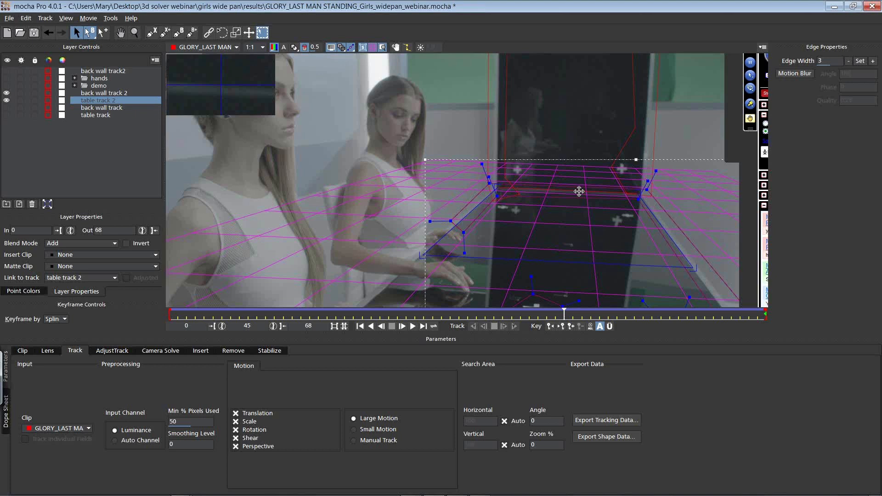
{"action": "left_click_drag", "start_coordinate": [672, 250], "coordinate": [561, 256]}
Step: Shrink back wall track 2's surface to a small rectangle in the middle of the dark back wall panel
{"action": "key", "text": "x"}
{"action": "left_click_drag", "start_coordinate": [541, 162], "coordinate": [511, 272]}
{"action": "left_click", "coordinate": [475, 204]}
{"action": "key", "text": "x"}
{"action": "left_click_drag", "start_coordinate": [535, 219], "coordinate": [517, 190]}
{"action": "left_click_drag", "start_coordinate": [543, 78], "coordinate": [533, 172]}
{"action": "left_click_drag", "start_coordinate": [517, 272], "coordinate": [518, 225]}
{"action": "left_click_drag", "start_coordinate": [451, 199], "coordinate": [512, 198]}
{"action": "left_click_drag", "start_coordinate": [594, 191], "coordinate": [552, 199]}
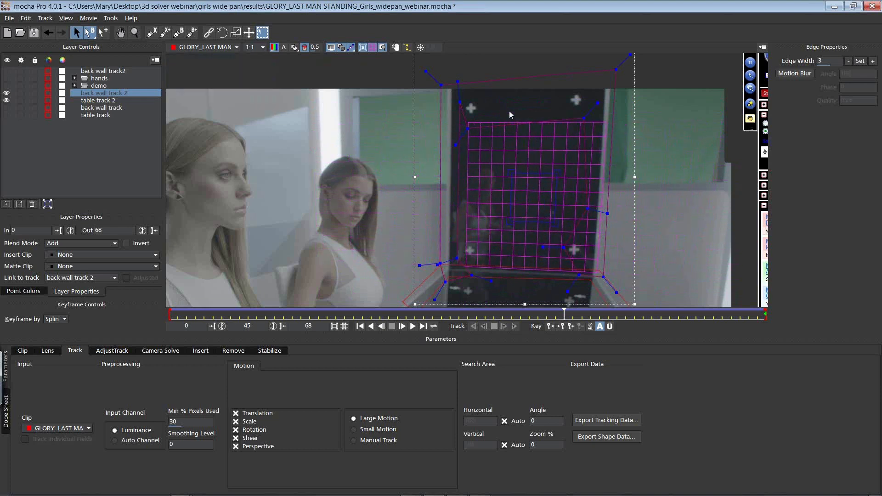
{"action": "left_click", "coordinate": [131, 31]}
{"action": "left_click_drag", "start_coordinate": [439, 123], "coordinate": [457, 166]}
{"action": "key", "text": "x"}
{"action": "key", "text": "z"}
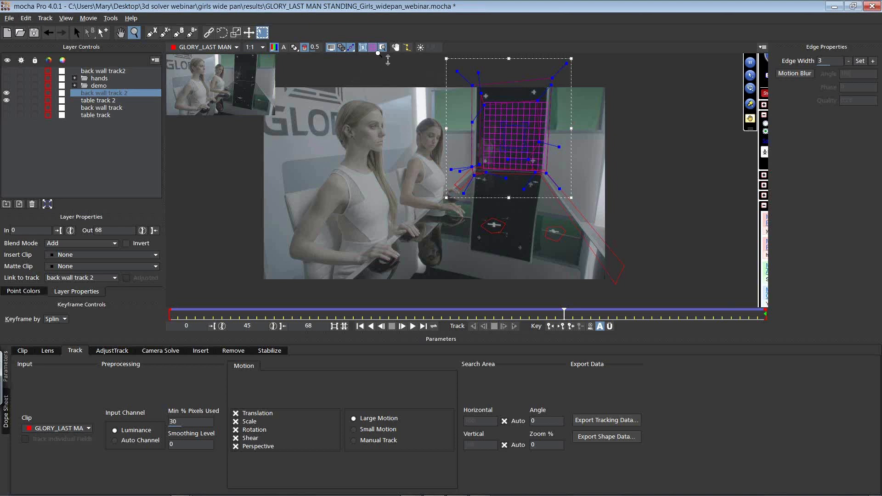
{"action": "left_click", "coordinate": [382, 47]}
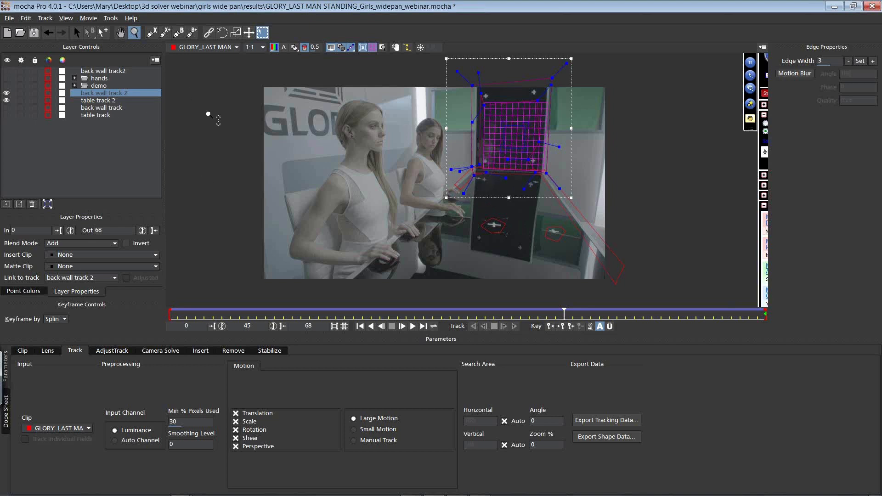
Step: Solve the camera from back wall track 2 and table track 2 with the Large Parallax Change option
{"action": "left_click", "coordinate": [93, 101], "text": "ctrl"}
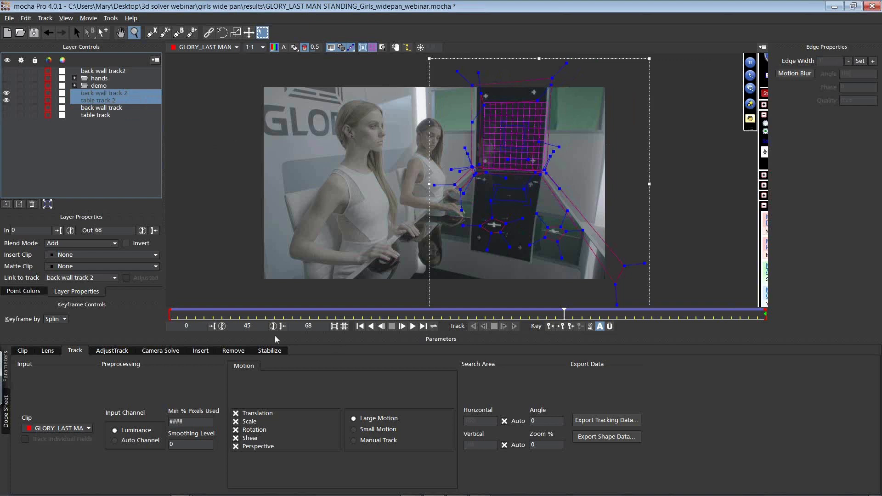
{"action": "left_click", "coordinate": [160, 351]}
{"action": "left_click", "coordinate": [201, 388]}
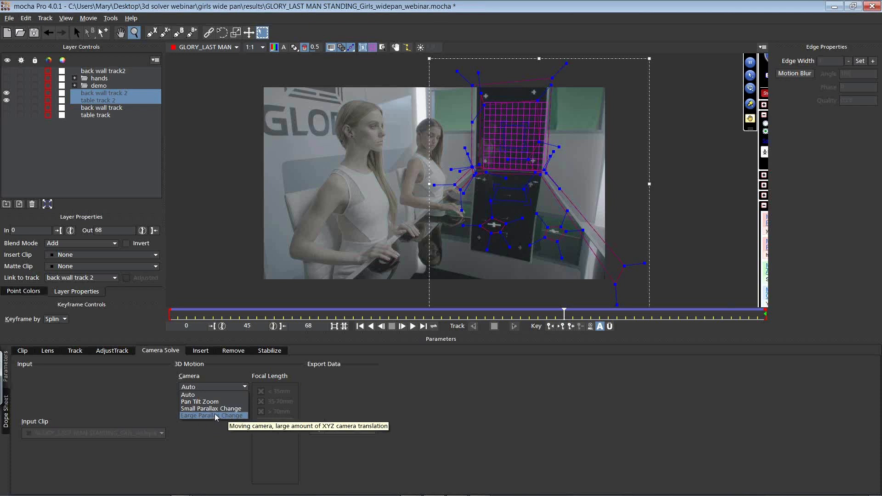
{"action": "left_click", "coordinate": [216, 416]}
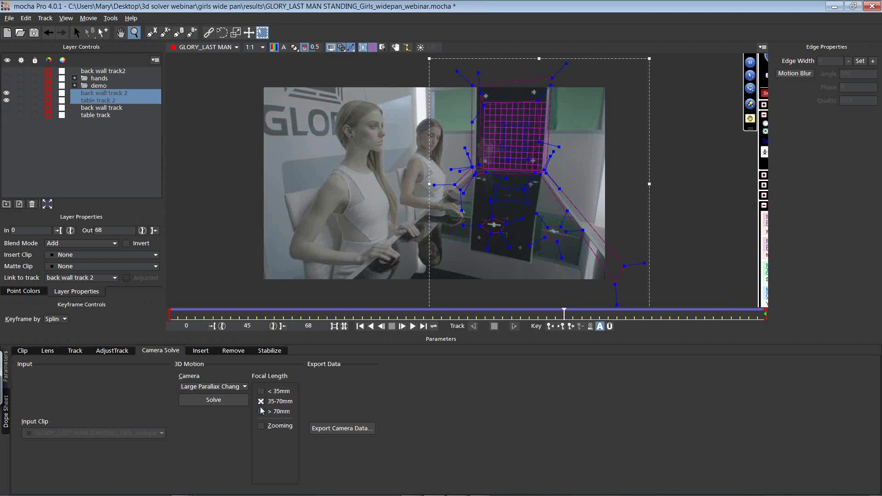
{"action": "left_click", "coordinate": [223, 403]}
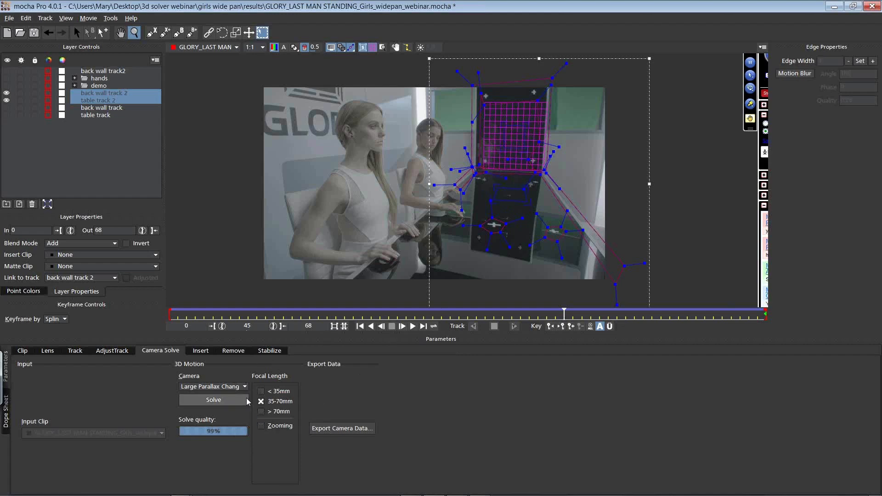
{"action": "left_click", "coordinate": [226, 389]}
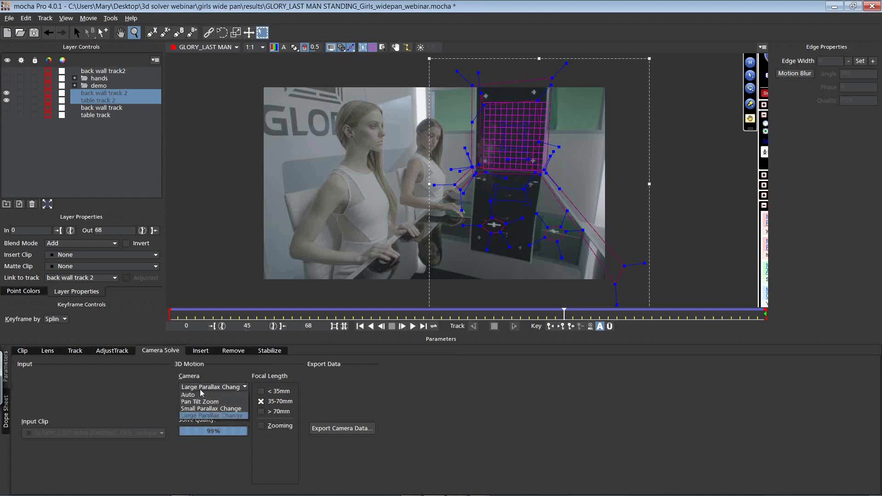
{"action": "left_click", "coordinate": [196, 395]}
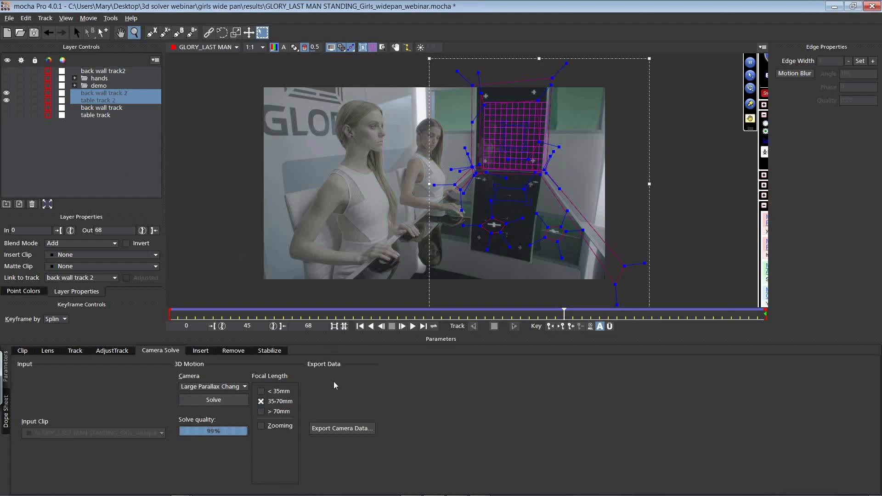
Step: Move table track 2's surface along the tabletop to check its grid against the table plane
{"action": "key", "text": "s"}
{"action": "left_click", "coordinate": [510, 199]}
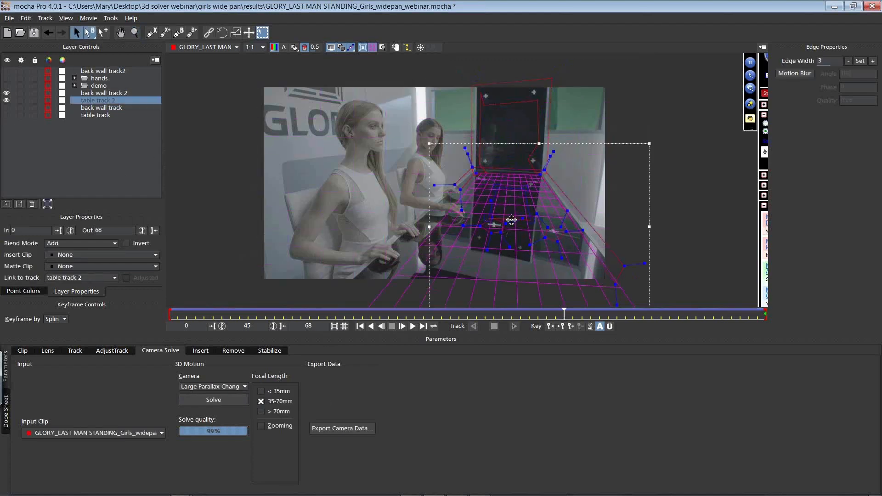
{"action": "left_click_drag", "start_coordinate": [504, 188], "coordinate": [507, 202]}
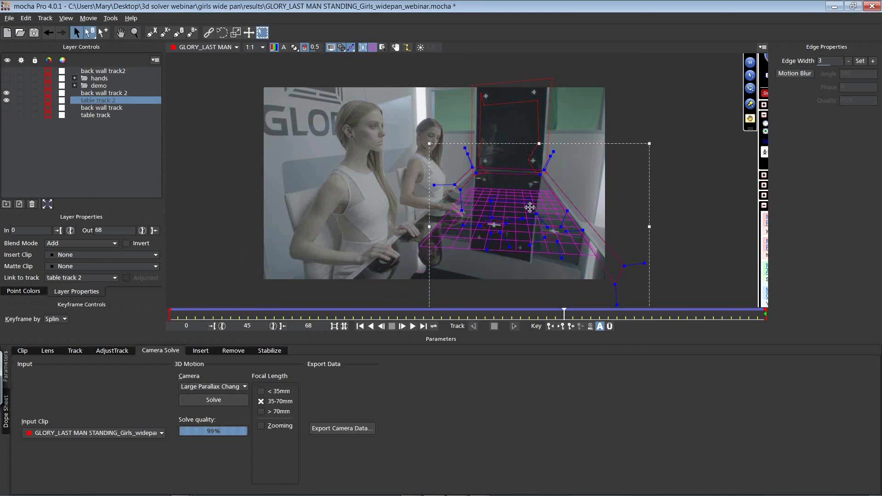
Step: Copy the solved camera data for back wall track 2 and table track 2 to the clipboard as After Effects 3D Motion Data
{"action": "left_click", "coordinate": [112, 95], "text": "shift"}
{"action": "left_click", "coordinate": [348, 427]}
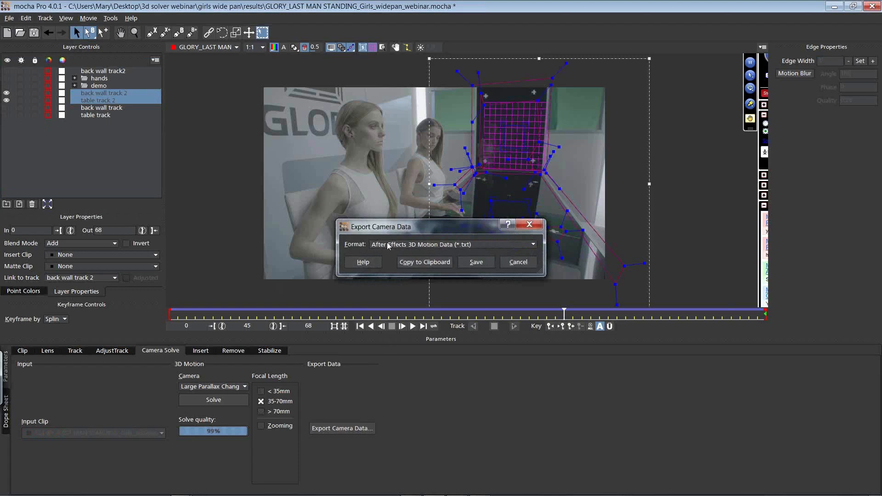
{"action": "left_click", "coordinate": [419, 244]}
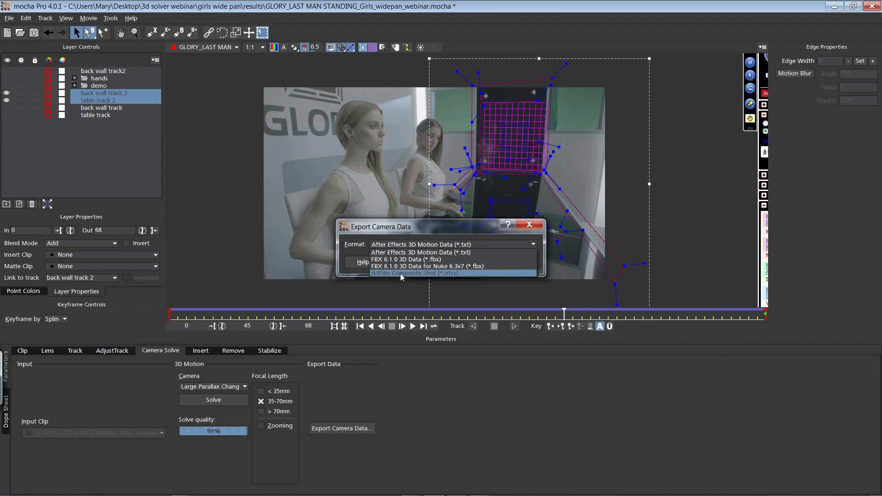
{"action": "left_click", "coordinate": [418, 252]}
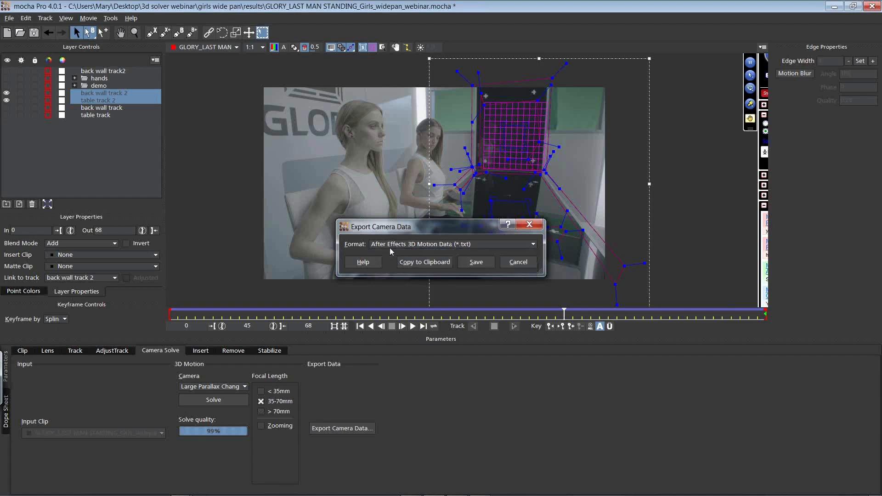
{"action": "left_click", "coordinate": [417, 261]}
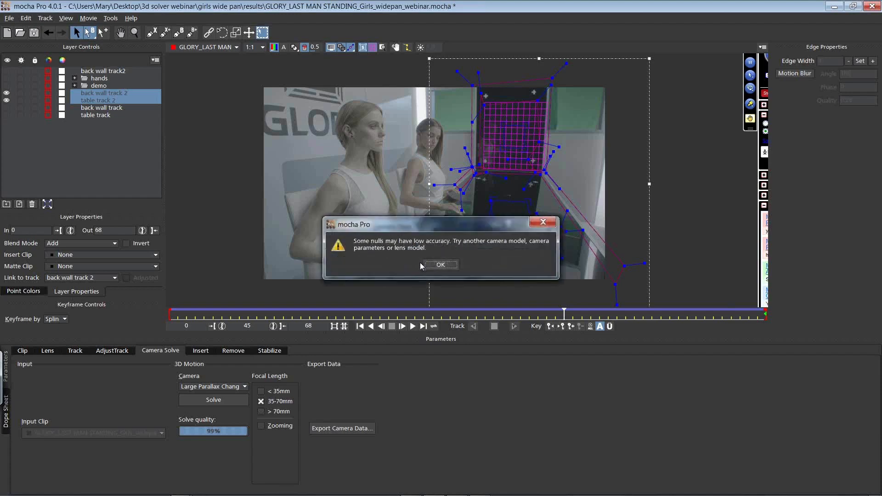
{"action": "left_click", "coordinate": [436, 265]}
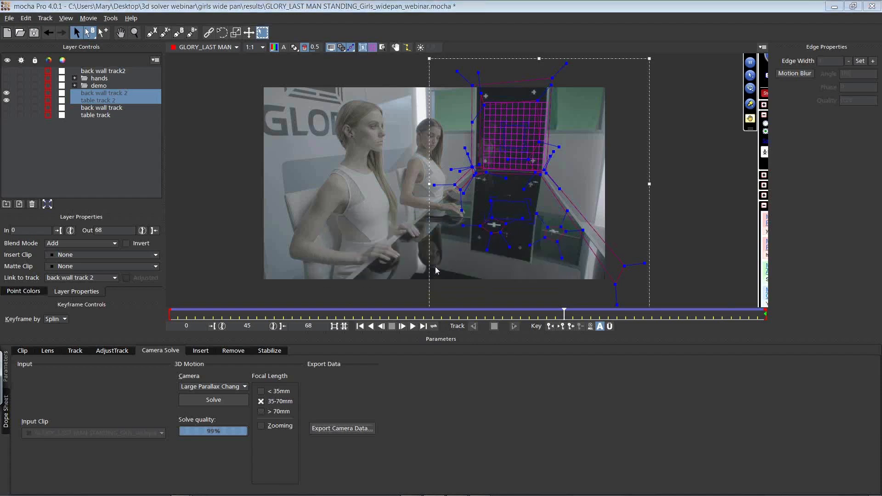
Step: Solve the camera again for both tracks and recopy its After Effects 3D Motion Data to the clipboard
{"action": "left_click", "coordinate": [225, 401]}
{"action": "left_click", "coordinate": [361, 428]}
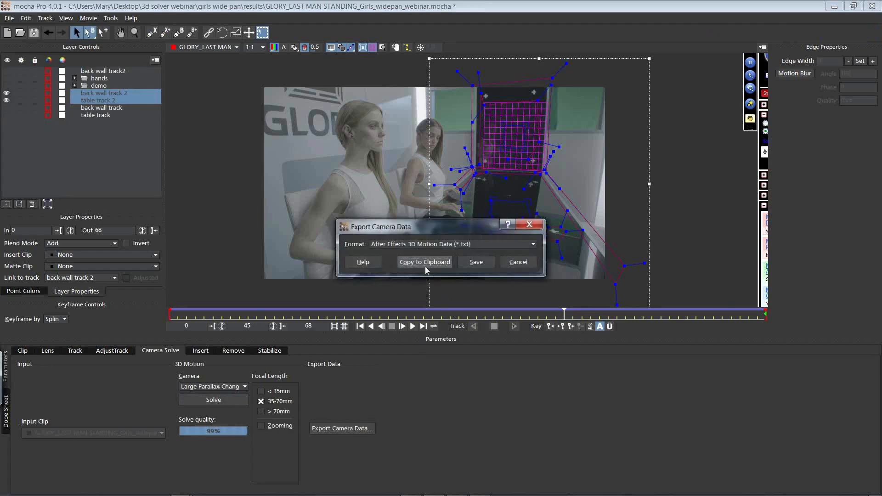
{"action": "left_click", "coordinate": [425, 262]}
Step: Switch to After Effects and paste the camera data at frame 86400, above the Death_Valley_DEM layer in the NEW WEBINAR composition
{"action": "mouse_move", "coordinate": [393, 491]}
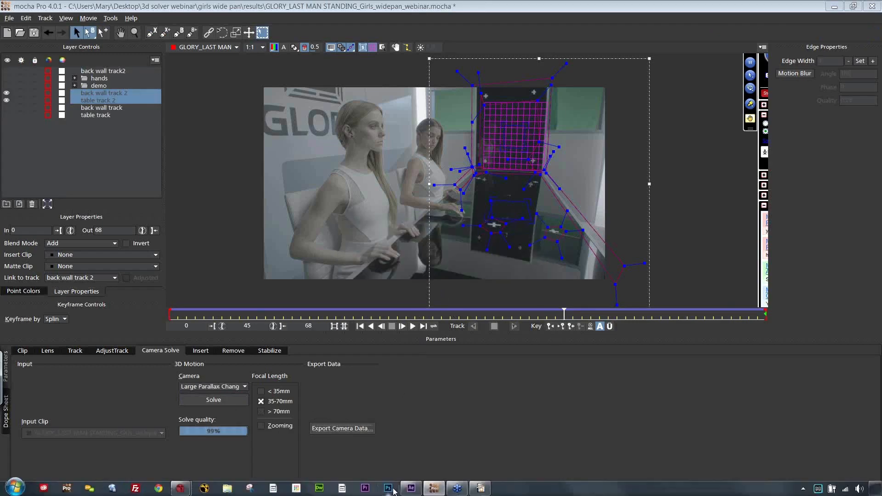
{"action": "key", "text": "alt+Tab"}
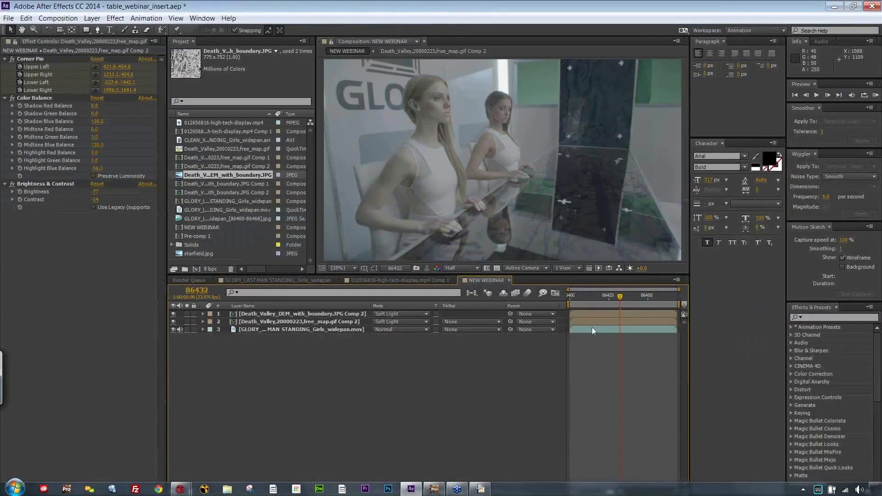
{"action": "left_click_drag", "start_coordinate": [597, 296], "coordinate": [542, 297]}
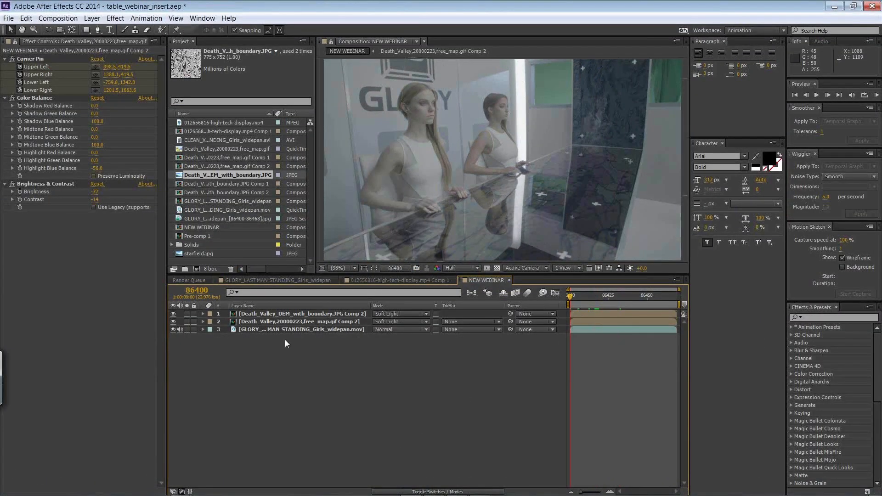
{"action": "left_click", "coordinate": [274, 313]}
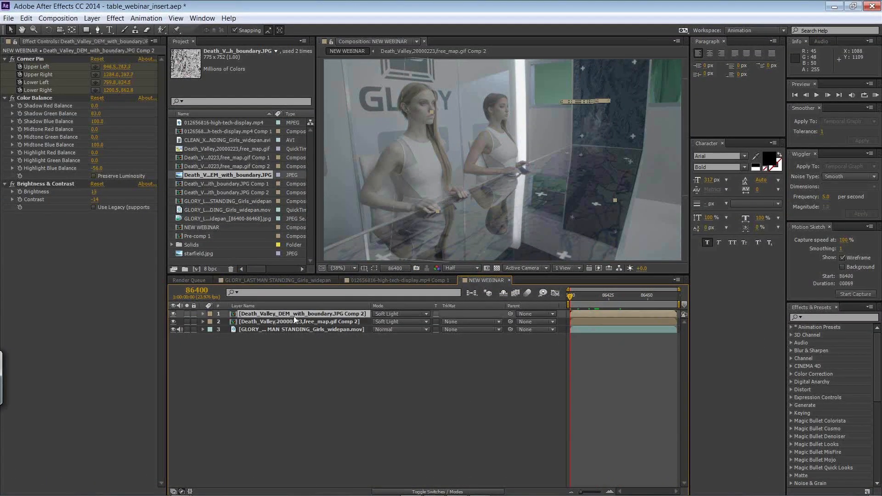
{"action": "left_click", "coordinate": [26, 18]}
{"action": "left_click", "coordinate": [71, 295]}
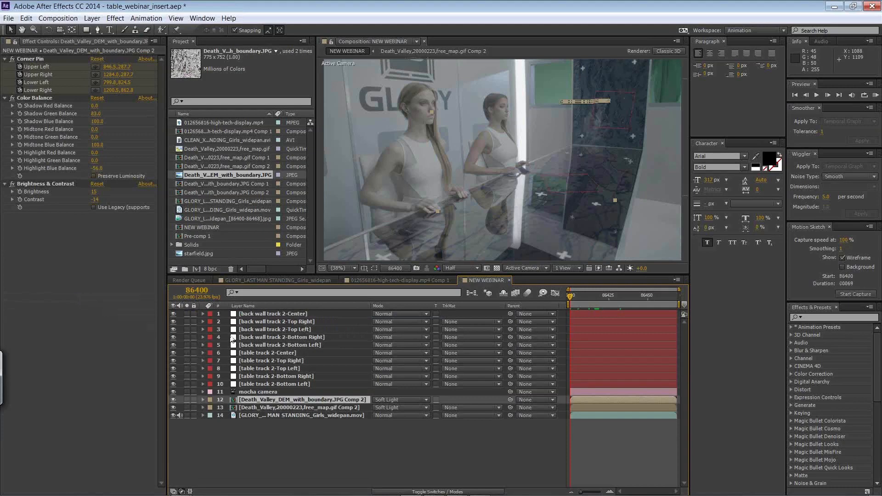
Step: Delete all five back wall track 2 nulls and the four corner nulls of table track 2, keeping only its center null
{"action": "left_click", "coordinate": [285, 315]}
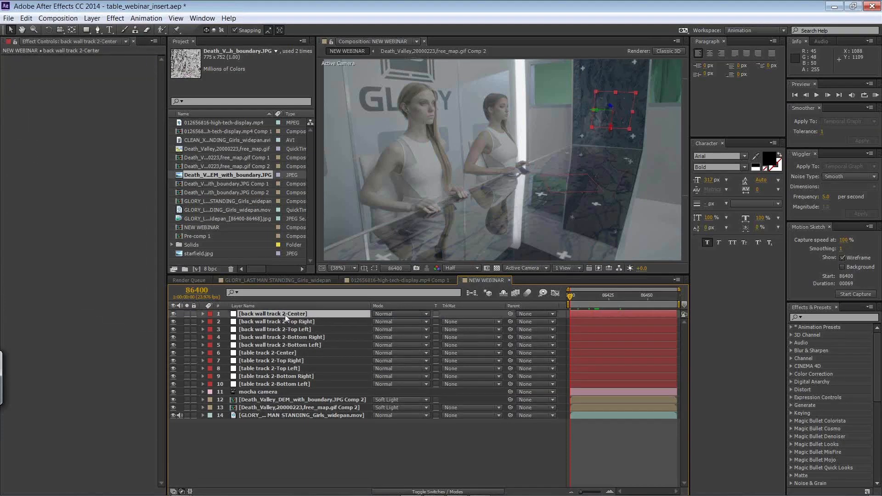
{"action": "left_click", "coordinate": [286, 344], "text": "shift"}
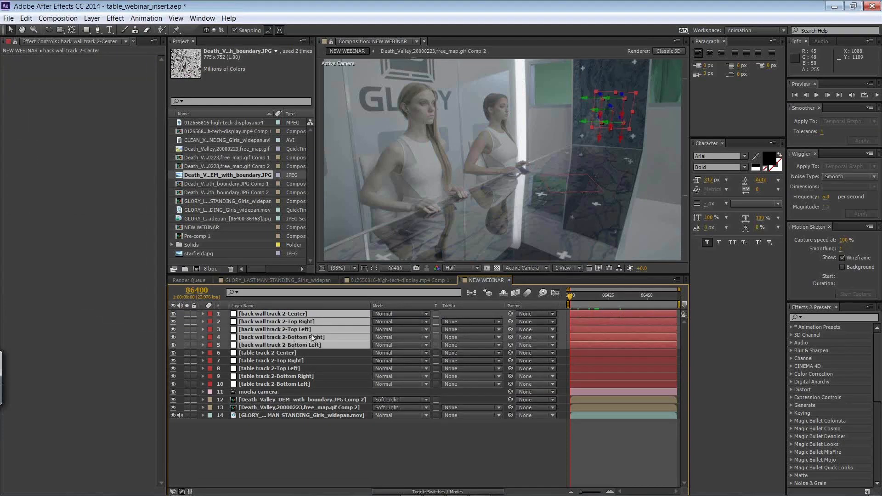
{"action": "key", "text": "Delete"}
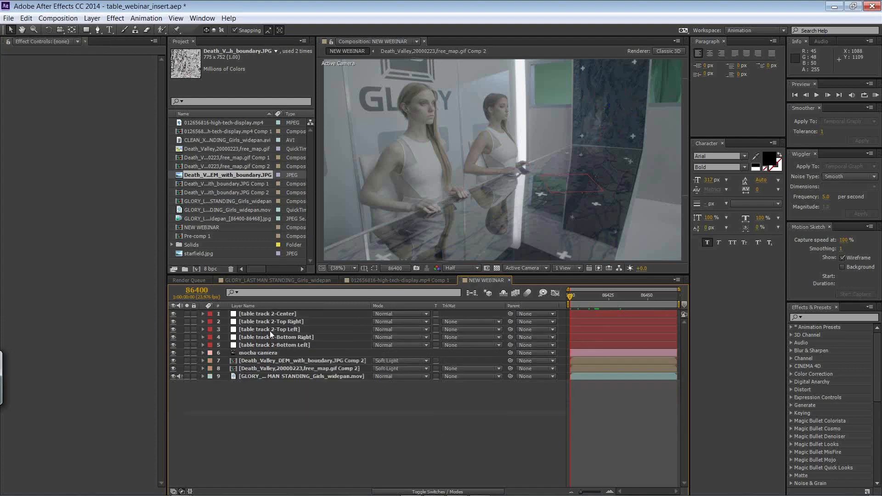
{"action": "left_click", "coordinate": [273, 323]}
{"action": "left_click", "coordinate": [274, 345], "text": "shift"}
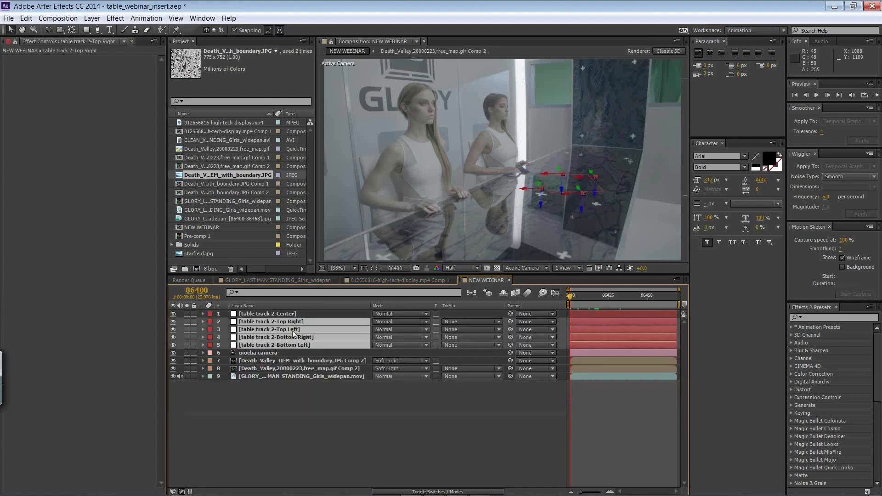
{"action": "key", "text": "Delete"}
Step: Check the table track 2-Center null's motion through the shot and expand its layer properties
{"action": "left_click", "coordinate": [289, 315]}
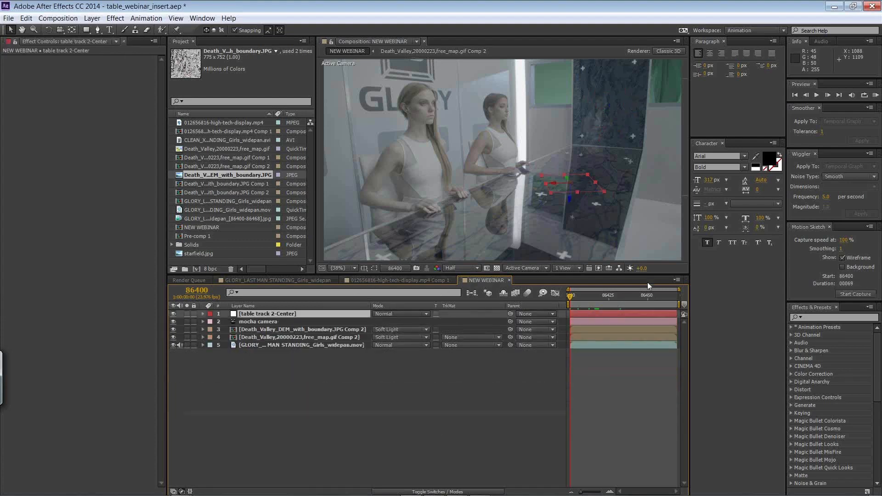
{"action": "left_click_drag", "start_coordinate": [577, 299], "coordinate": [484, 294]}
{"action": "left_click", "coordinate": [202, 314]}
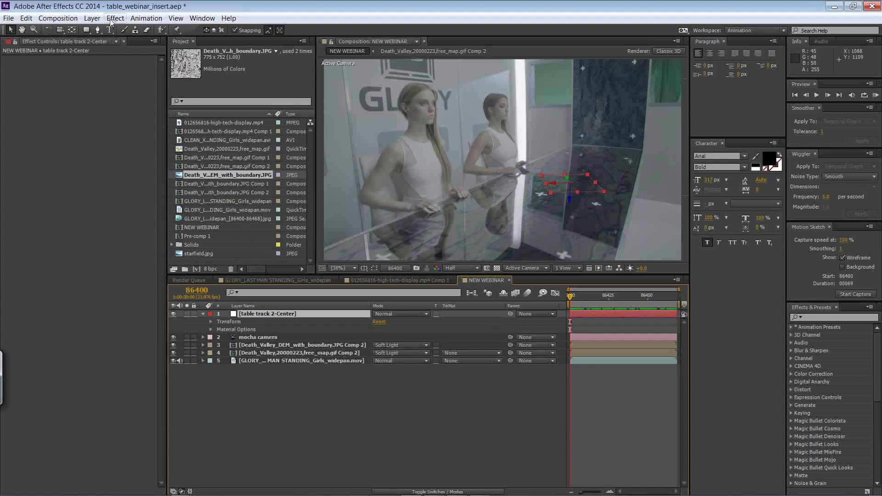
Step: Create a black 2048 x 1152 px solid named ELEMENT LAYER TOP above the table track 2-Center null
{"action": "left_click", "coordinate": [92, 19]}
{"action": "mouse_move", "coordinate": [85, 36]}
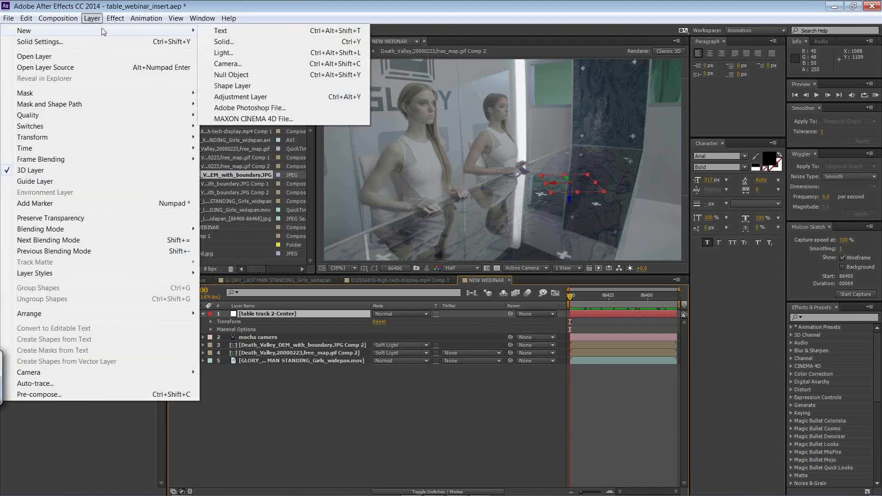
{"action": "left_click", "coordinate": [230, 42]}
{"action": "left_click_drag", "start_coordinate": [629, 122], "coordinate": [277, 151]}
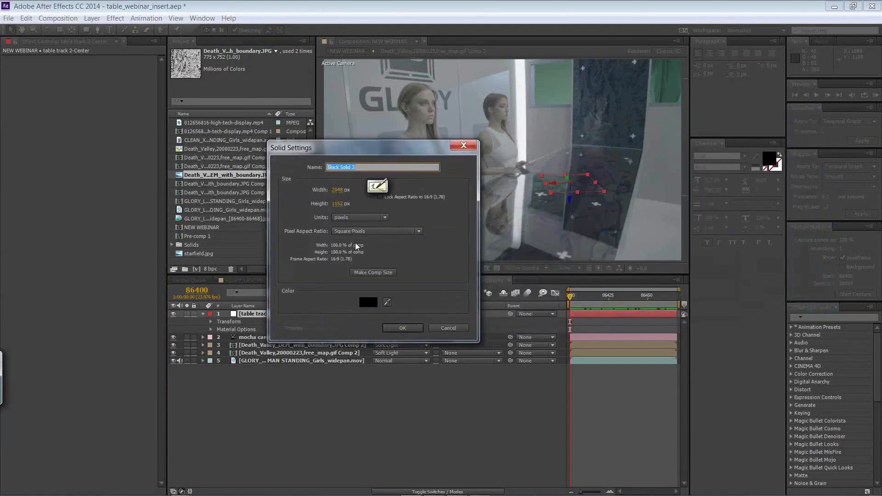
{"action": "type", "text": "ELEMENT LAYER"}
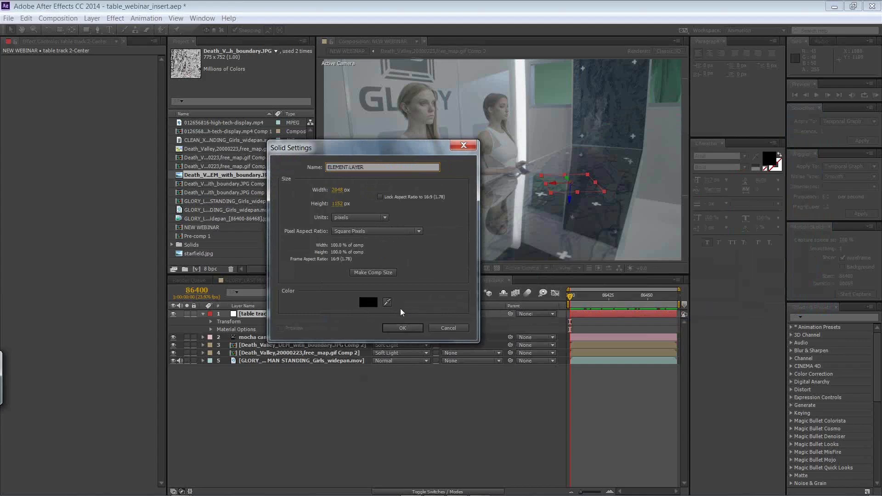
{"action": "type", "text": " TOP"}
{"action": "left_click", "coordinate": [405, 328]}
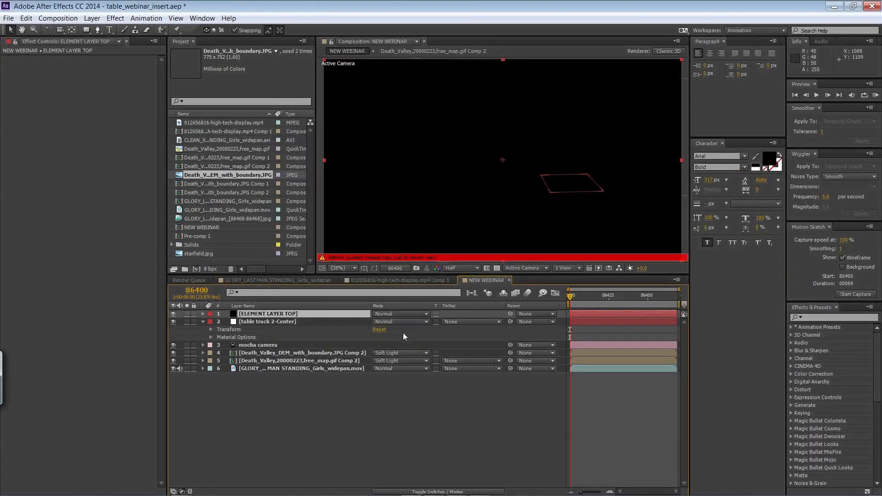
{"action": "key", "text": "Caps_Lock"}
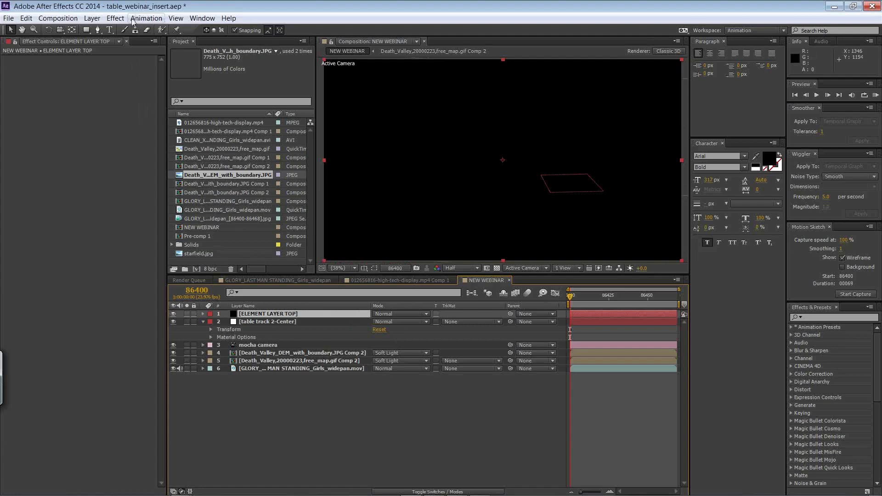
Step: Apply the Video Copilot Element effect to the ELEMENT LAYER TOP solid
{"action": "left_click", "coordinate": [115, 19]}
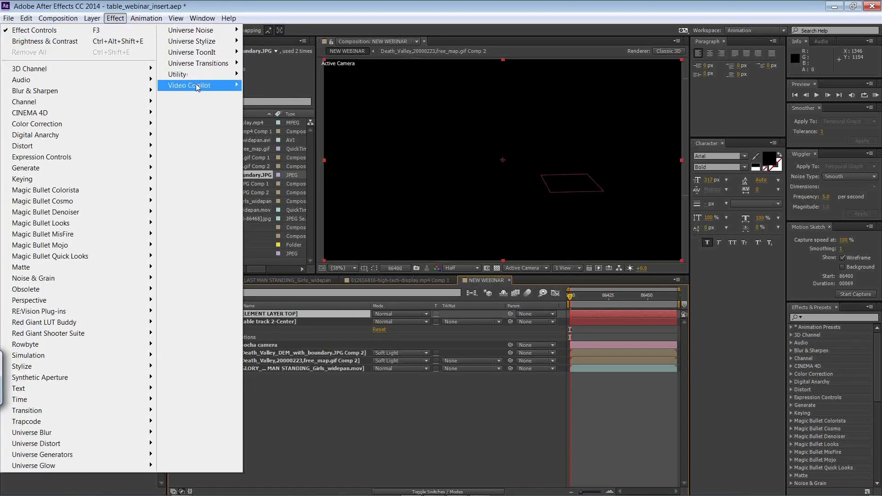
{"action": "mouse_move", "coordinate": [197, 87]}
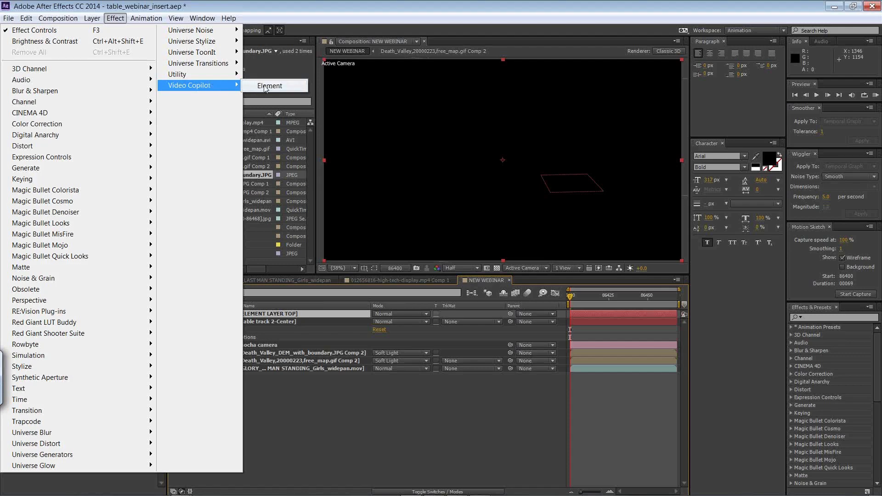
Step: Apply the Element effect to the solid and import the Audi_Q7.obj model in its Scene Setup
{"action": "left_click", "coordinate": [269, 87]}
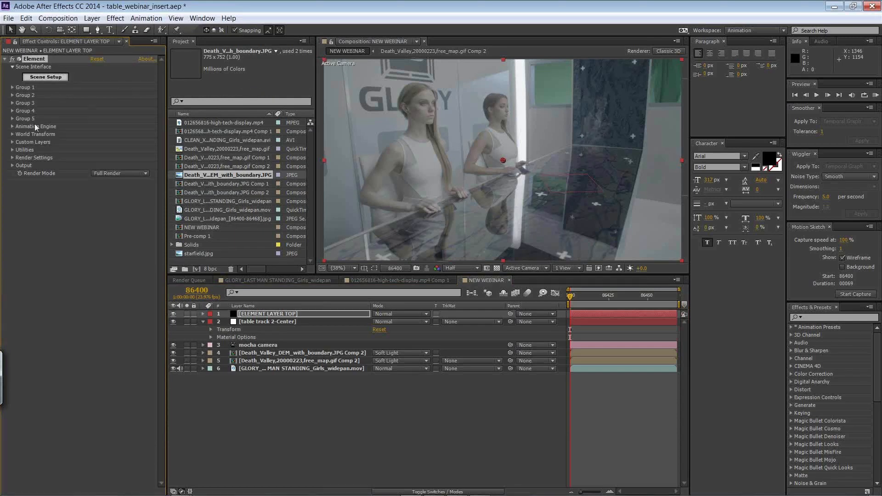
{"action": "left_click", "coordinate": [52, 79]}
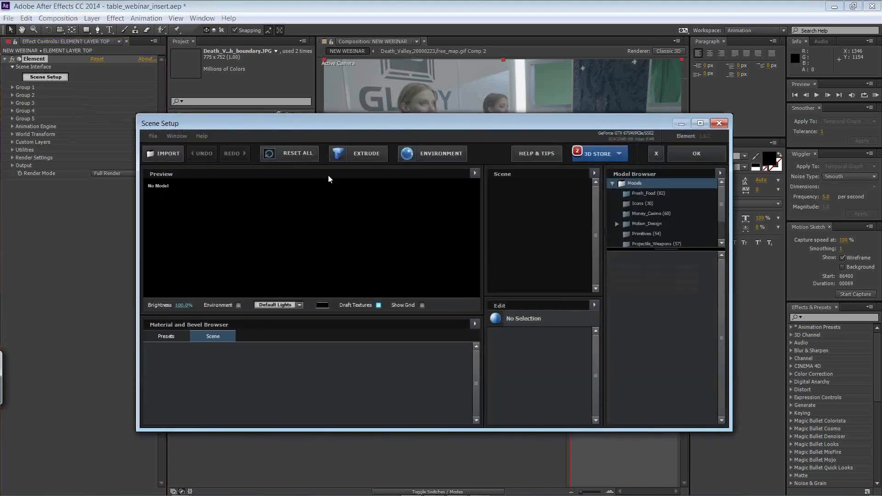
{"action": "left_click", "coordinate": [168, 156]}
{"action": "left_click", "coordinate": [281, 204]}
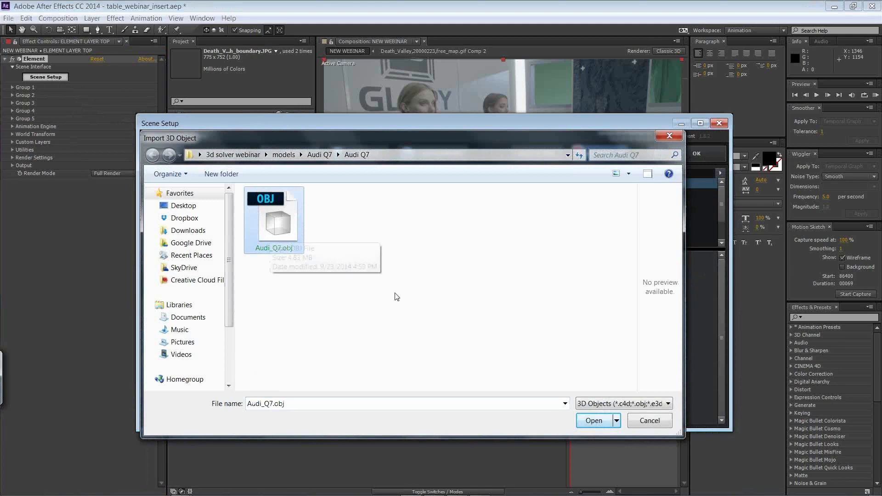
{"action": "left_click", "coordinate": [593, 420]}
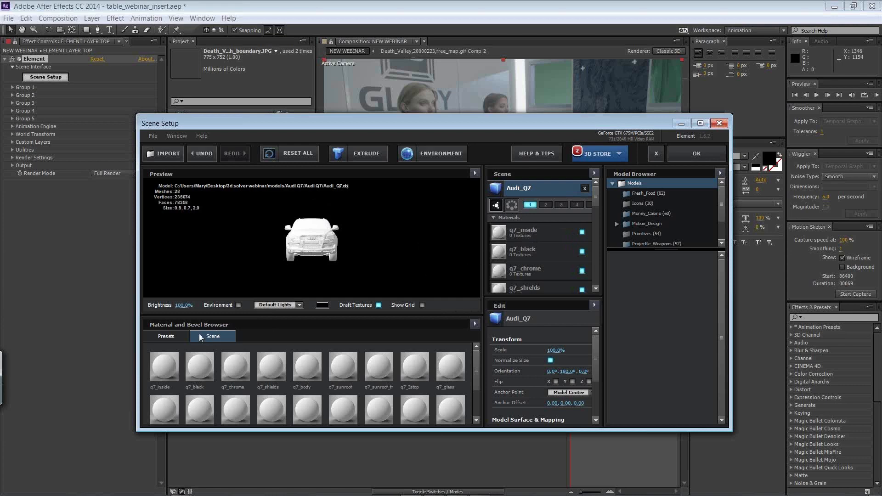
Step: Apply the Shiny_Light preset material to the whole Audi_Q7 model, keeping the material's name
{"action": "left_click", "coordinate": [181, 337]}
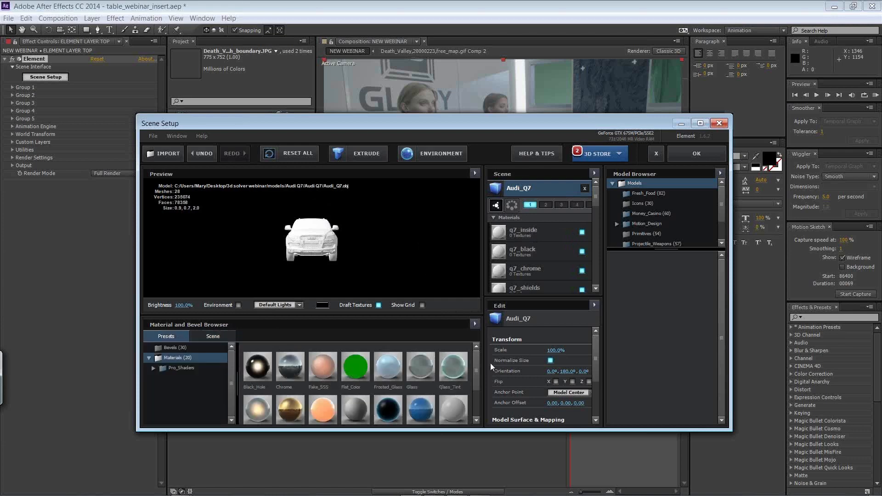
{"action": "scroll", "coordinate": [480, 366], "scroll_direction": "down", "scroll_amount": 2}
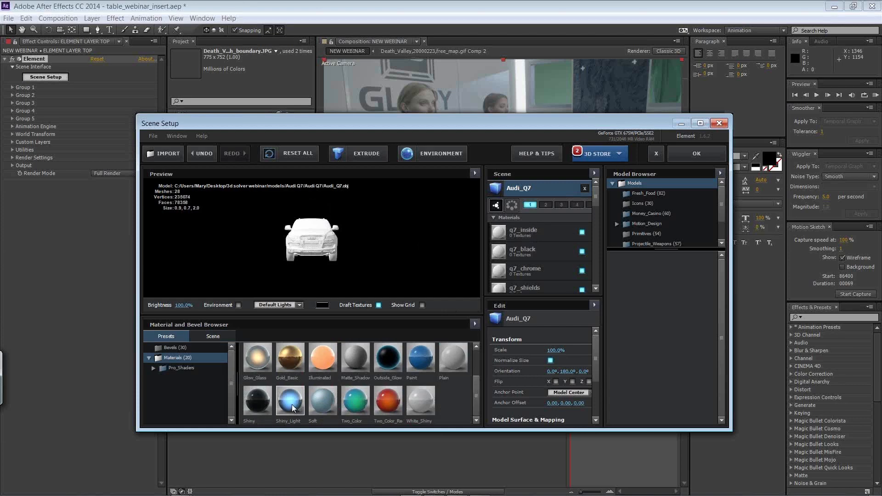
{"action": "left_click_drag", "start_coordinate": [294, 407], "coordinate": [311, 260]}
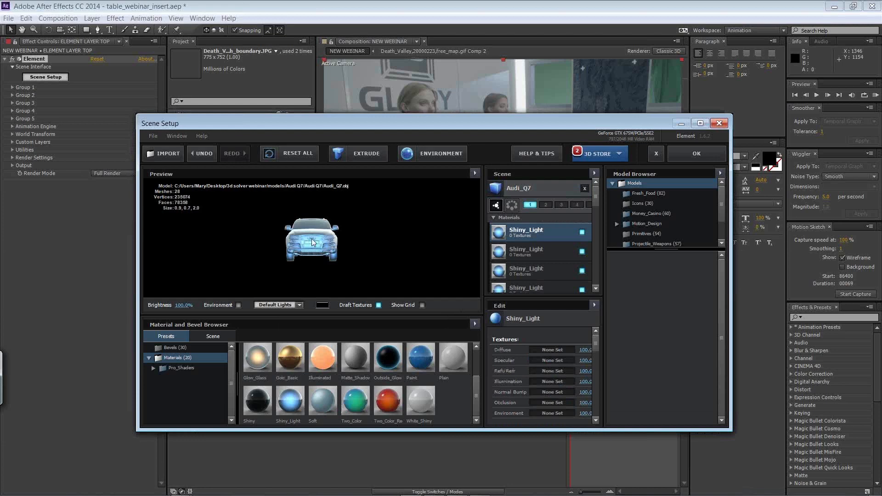
{"action": "double_click", "coordinate": [528, 232]}
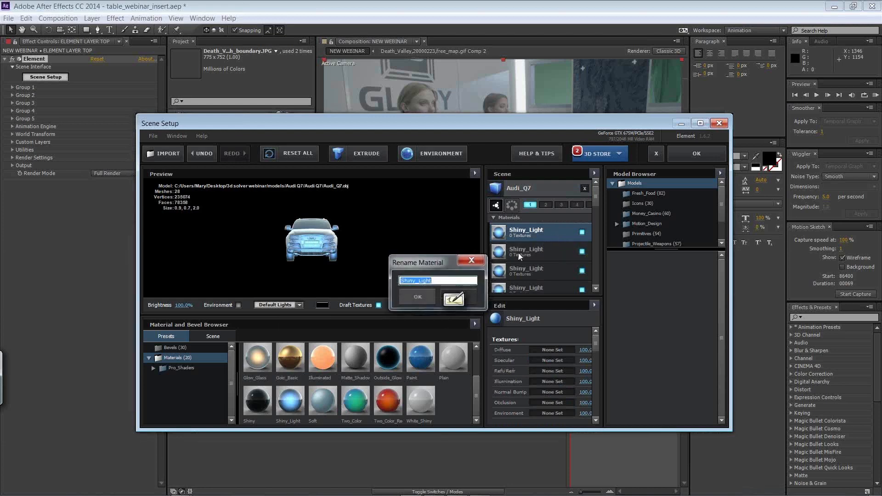
{"action": "left_click", "coordinate": [432, 297]}
Step: Set the Shiny_Light material's Occlusion texture opacity to 50% and accept the Element scene
{"action": "left_click_drag", "start_coordinate": [596, 342], "coordinate": [596, 349]}
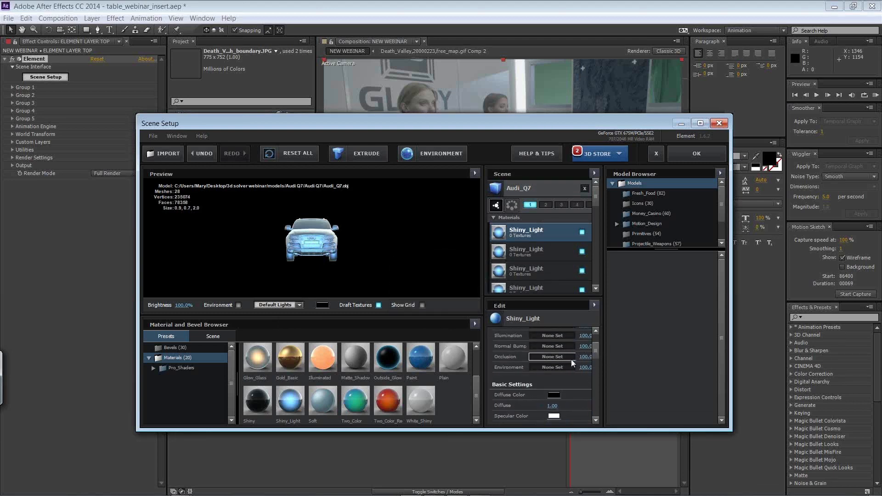
{"action": "left_click_drag", "start_coordinate": [597, 356], "coordinate": [596, 345]}
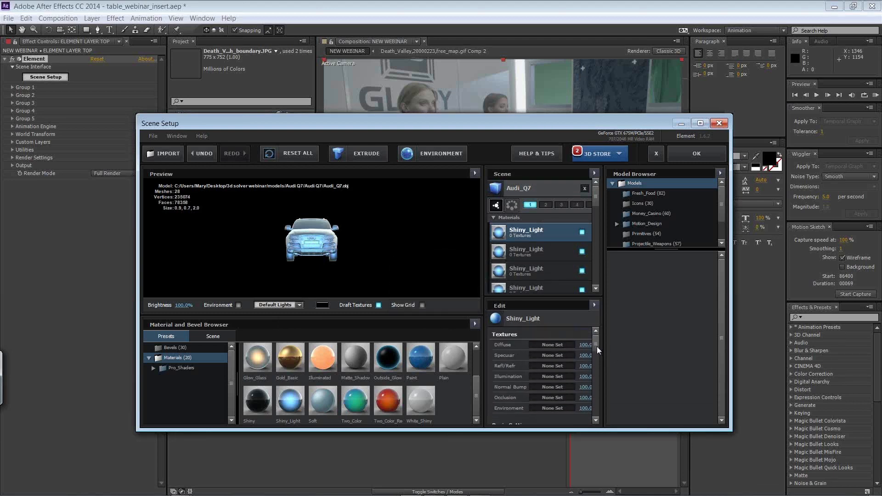
{"action": "mouse_move", "coordinate": [585, 384]}
{"action": "left_mouse_down"}
{"action": "mouse_move", "coordinate": [602, 393]}
{"action": "mouse_move", "coordinate": [590, 392]}
{"action": "left_mouse_up"}
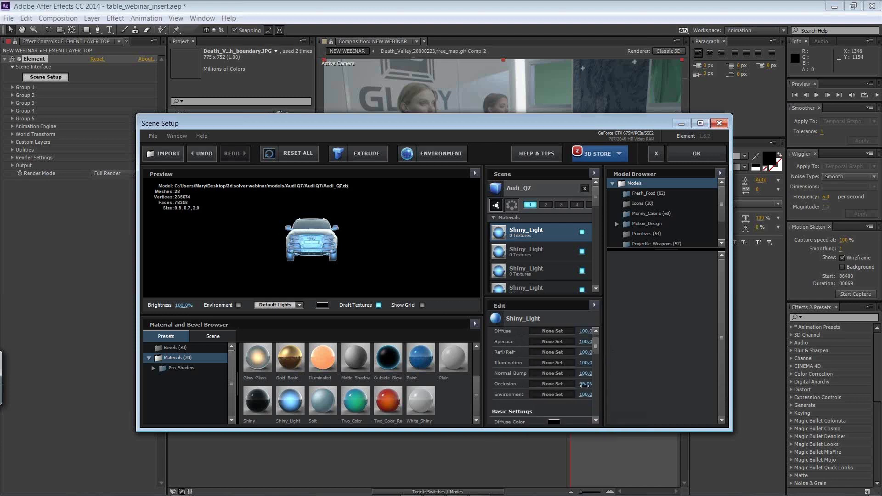
{"action": "left_click", "coordinate": [584, 384]}
{"action": "type", "text": "50"}
{"action": "left_click", "coordinate": [578, 404]}
{"action": "left_click", "coordinate": [560, 386]}
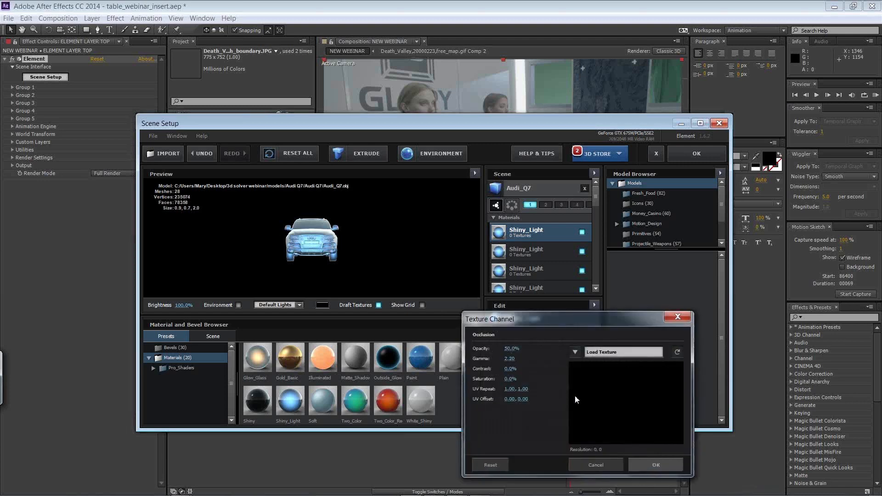
{"action": "left_click", "coordinate": [642, 465]}
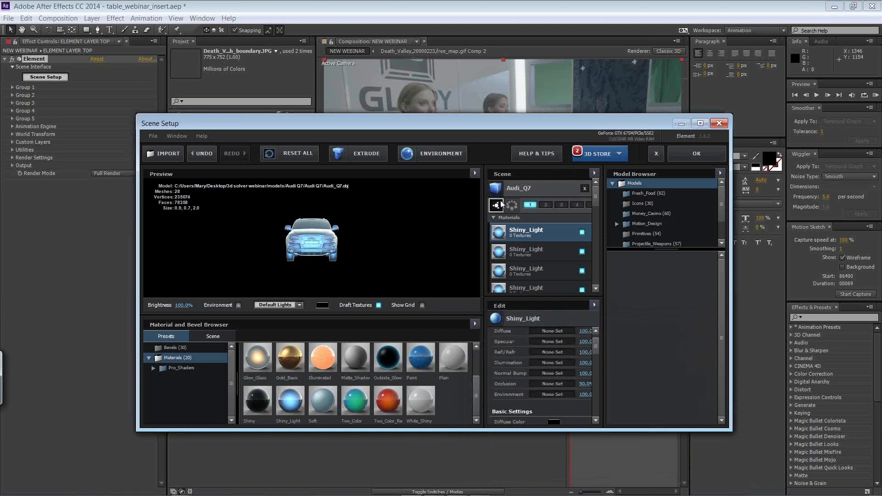
{"action": "left_click", "coordinate": [697, 153]}
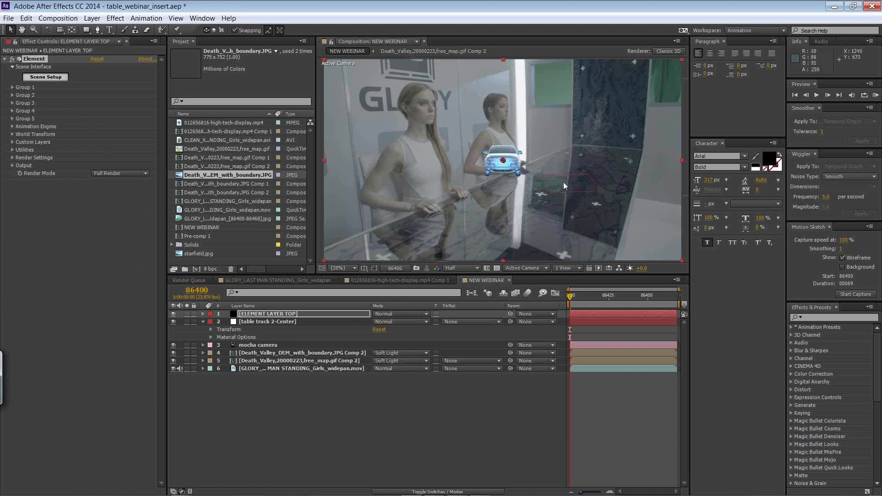
Step: Expand the Element effect on ELEMENT LAYER TOP down to Group 1's Particle Replicator properties
{"action": "left_click", "coordinate": [202, 313]}
{"action": "left_click", "coordinate": [211, 322]}
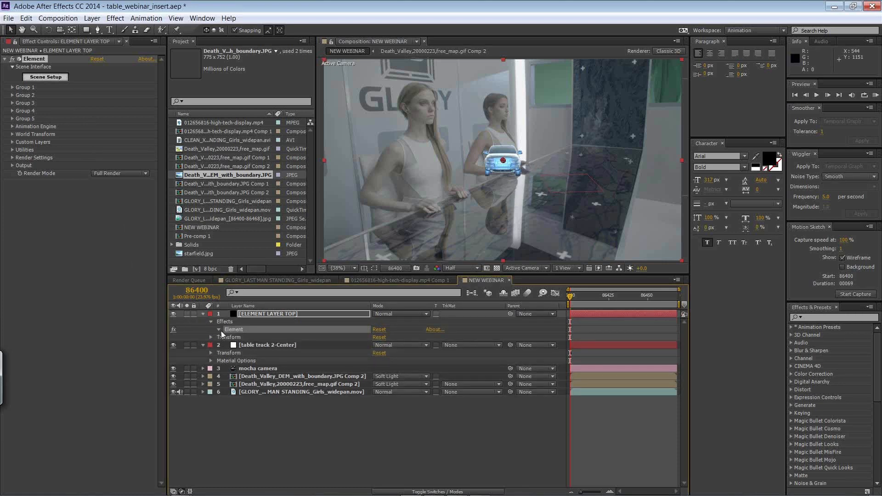
{"action": "left_click", "coordinate": [219, 330]}
{"action": "left_click", "coordinate": [226, 344]}
{"action": "left_click", "coordinate": [234, 353]}
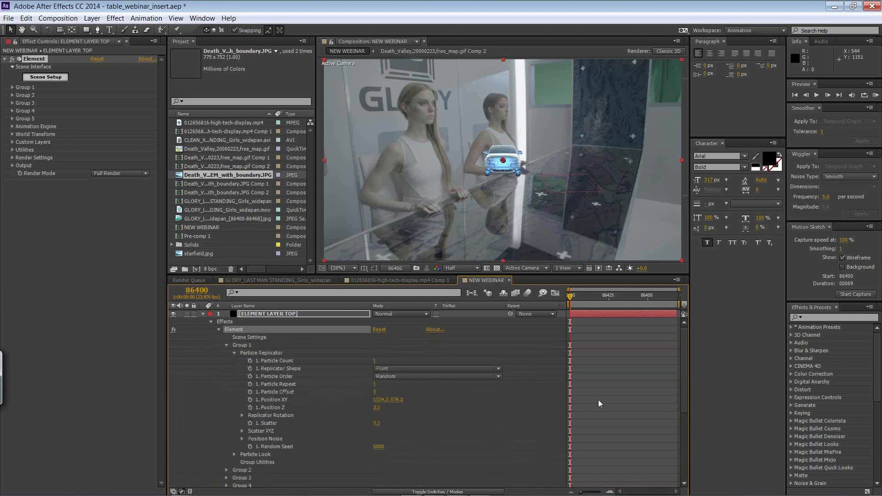
Step: Copy the table track 2-Center null's Position and paste it into Group 1's Position XY
{"action": "left_click_drag", "start_coordinate": [682, 363], "coordinate": [678, 436]}
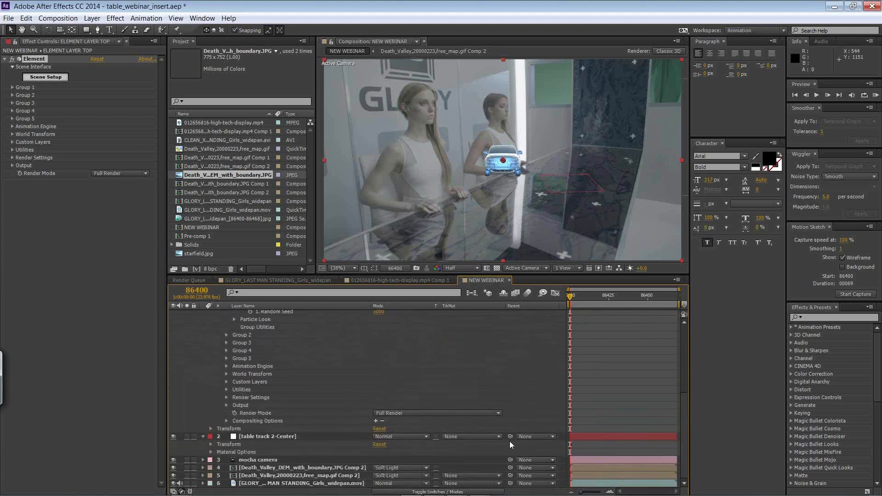
{"action": "left_click", "coordinate": [210, 444]}
{"action": "scroll", "coordinate": [238, 429], "scroll_direction": "down", "scroll_amount": 1}
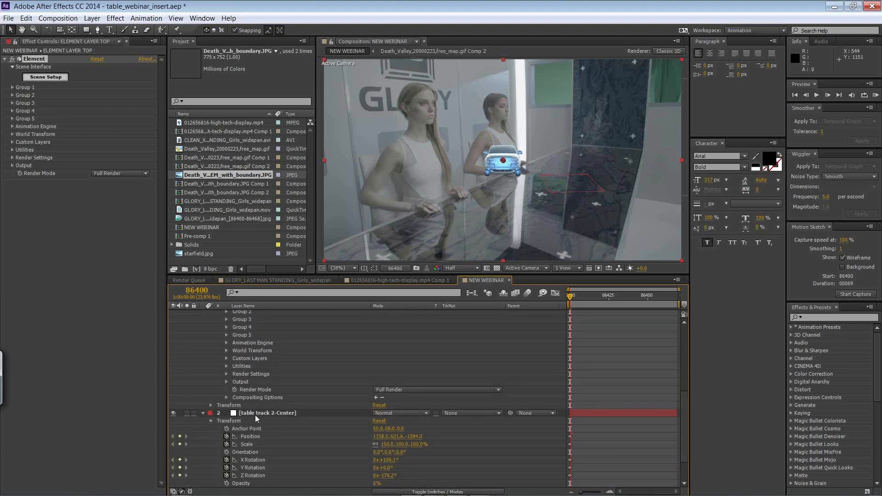
{"action": "left_click", "coordinate": [259, 414]}
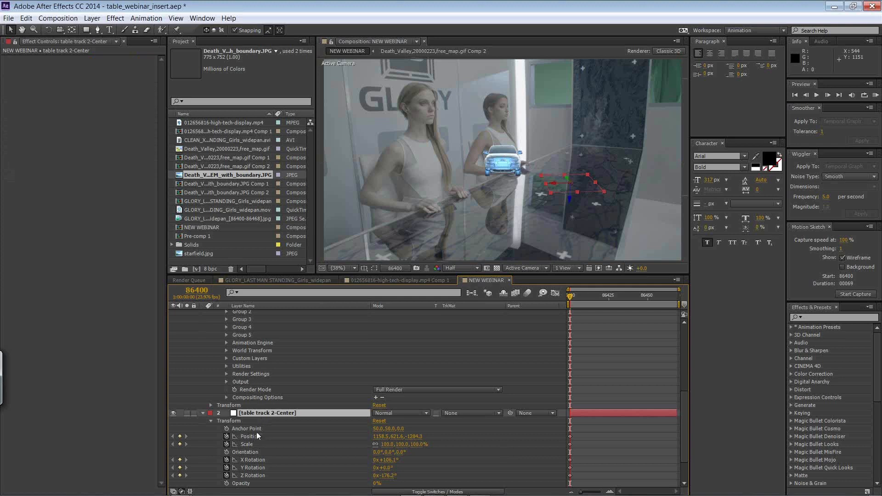
{"action": "left_click", "coordinate": [247, 437]}
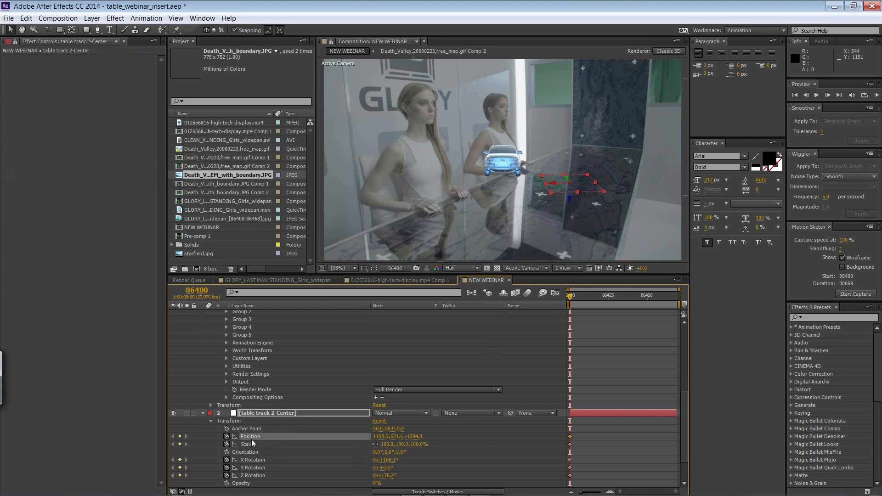
{"action": "left_click_drag", "start_coordinate": [684, 402], "coordinate": [674, 332]}
{"action": "left_click", "coordinate": [288, 400]}
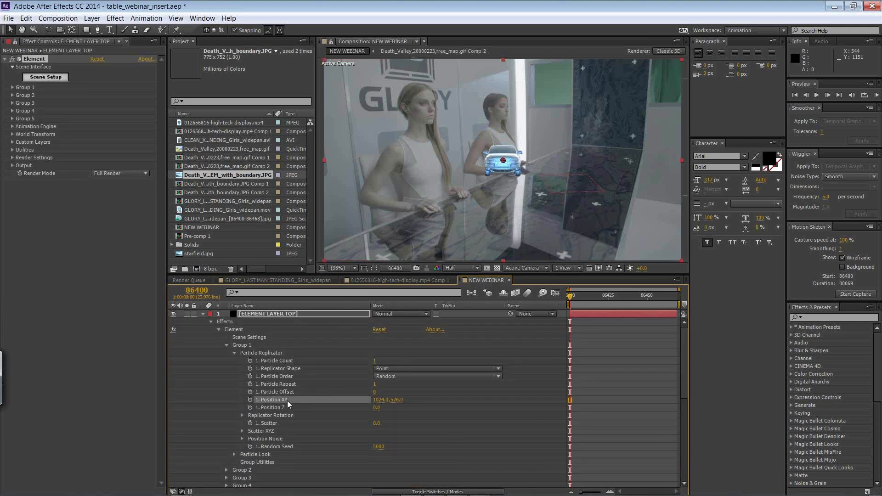
{"action": "key", "text": "ctrl+v"}
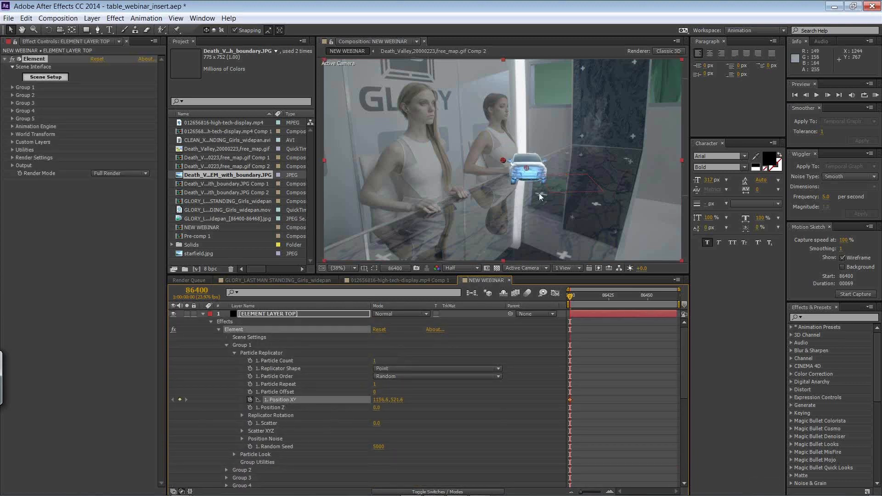
Step: Copy the null's Z position value, -1284.3, into Group 1's Position Z
{"action": "left_click_drag", "start_coordinate": [684, 364], "coordinate": [670, 438]}
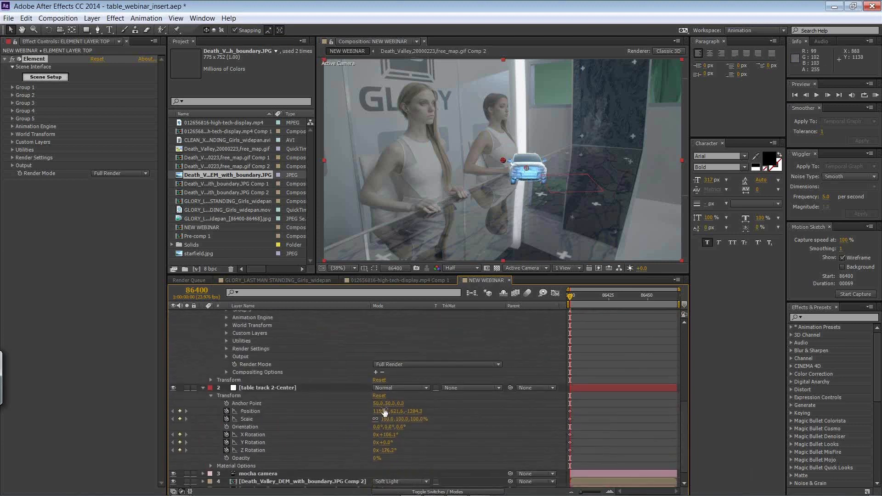
{"action": "left_click", "coordinate": [416, 411]}
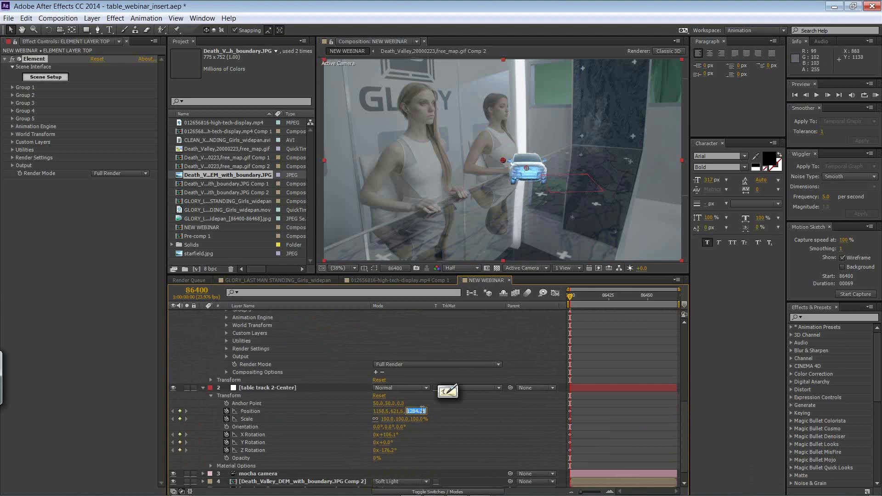
{"action": "left_click", "coordinate": [491, 412]}
{"action": "left_click_drag", "start_coordinate": [684, 411], "coordinate": [677, 337]}
{"action": "left_click", "coordinate": [376, 407]}
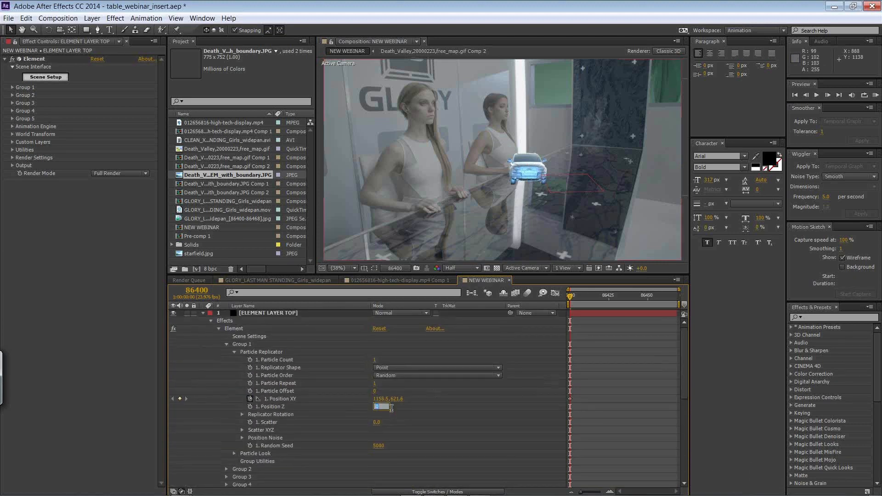
{"action": "key", "text": "Return"}
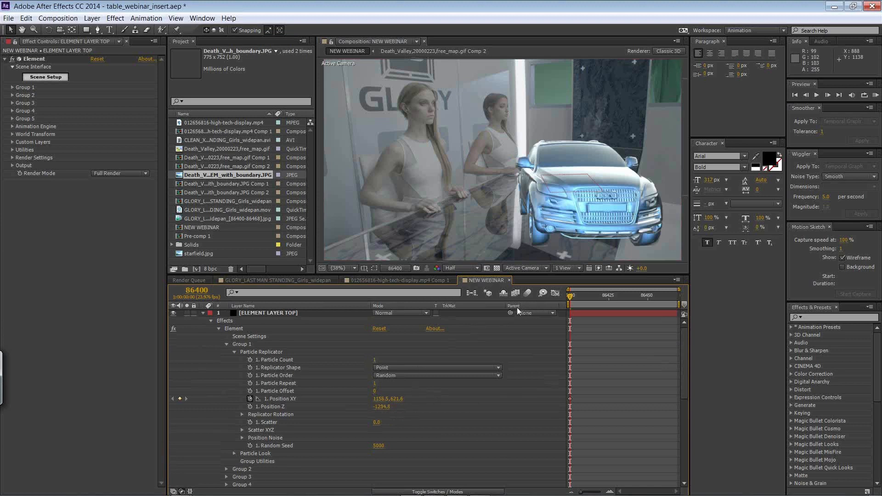
Step: Rotate the car with Group 1's Replicator Rotation, setting X Rotation to 5° and Y Rotation to 27°
{"action": "left_click_drag", "start_coordinate": [683, 348], "coordinate": [680, 405]}
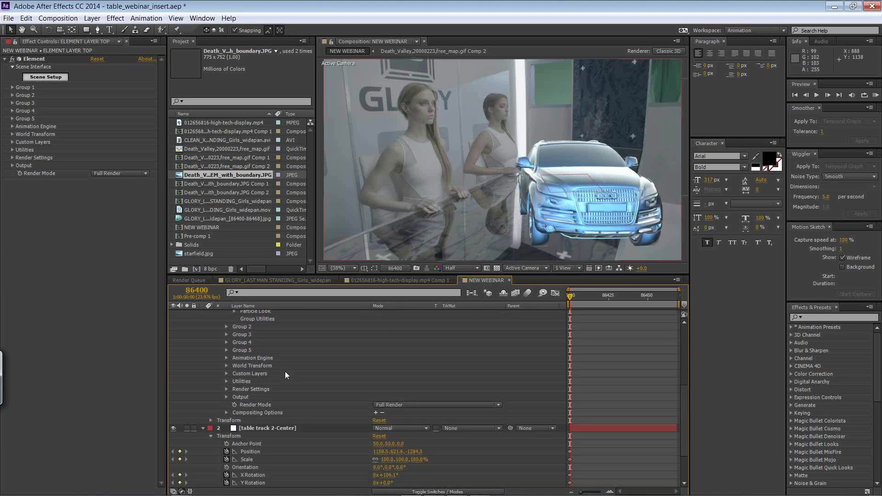
{"action": "left_click_drag", "start_coordinate": [682, 390], "coordinate": [675, 333]}
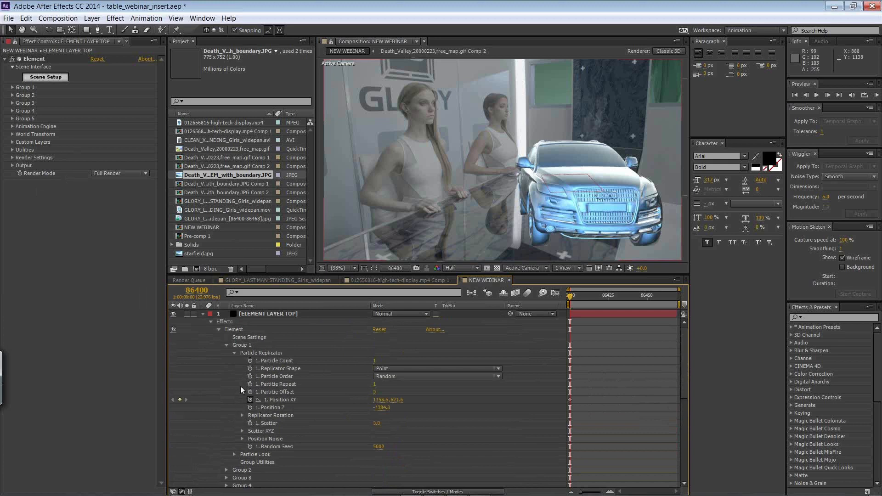
{"action": "left_click", "coordinate": [242, 416]}
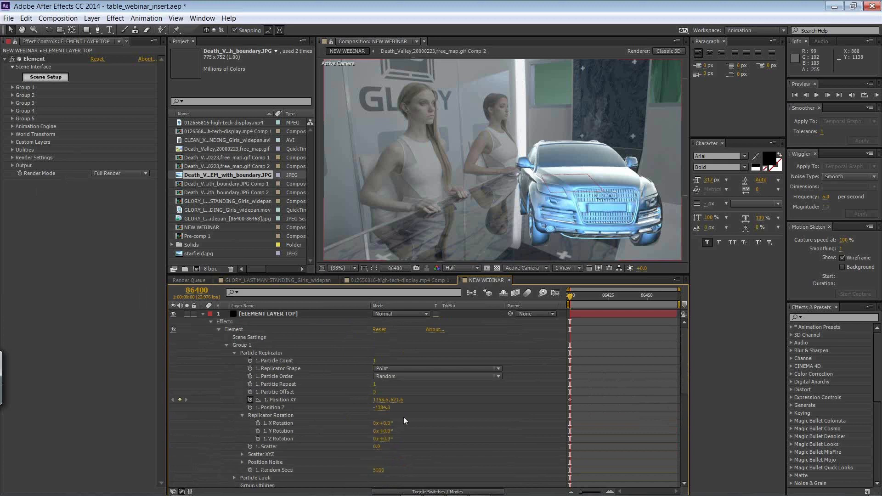
{"action": "left_click_drag", "start_coordinate": [387, 423], "coordinate": [396, 429]}
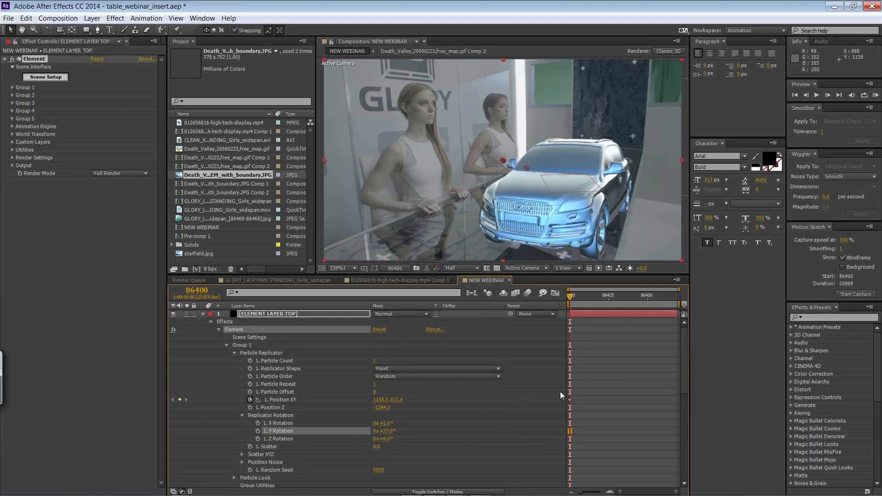
Step: Shift the car sideways by setting Group 1's Position XY to 1117.5, 621.6 and scrub the shot
{"action": "mouse_move", "coordinate": [682, 358]}
{"action": "left_mouse_down"}
{"action": "mouse_move", "coordinate": [677, 382]}
{"action": "mouse_move", "coordinate": [679, 365]}
{"action": "left_mouse_up"}
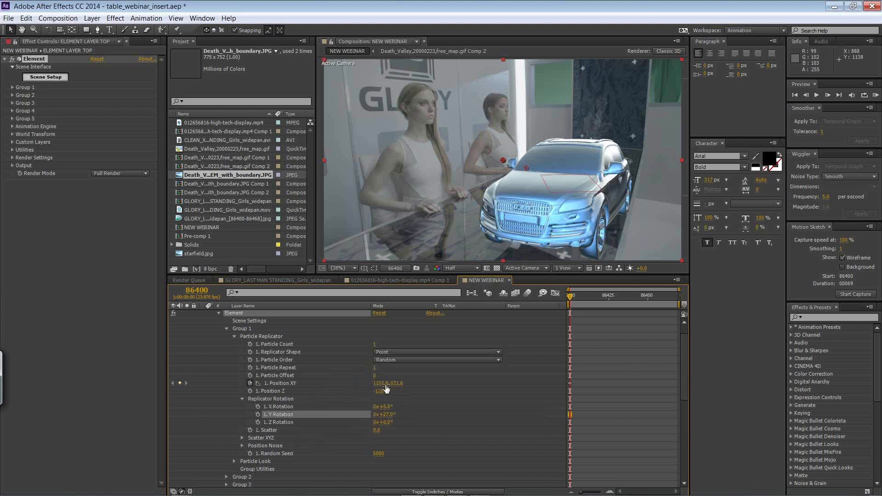
{"action": "left_click_drag", "start_coordinate": [381, 383], "coordinate": [360, 383]}
{"action": "left_click_drag", "start_coordinate": [580, 297], "coordinate": [544, 285]}
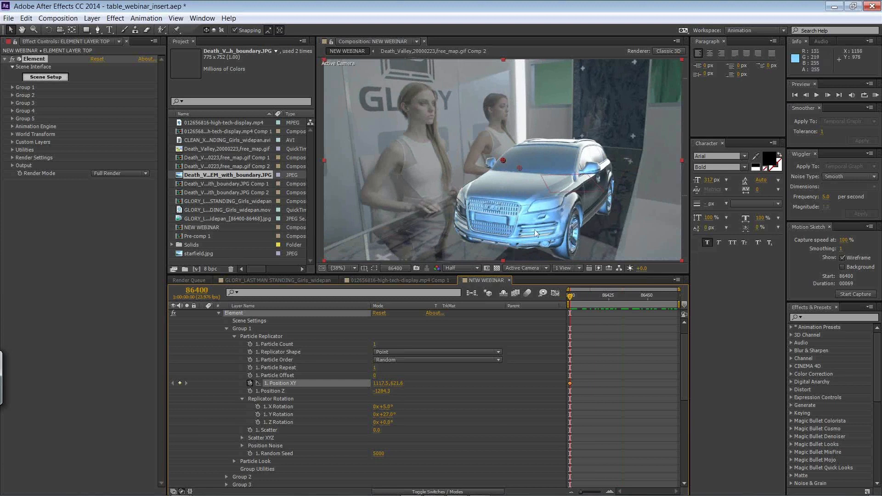
Step: Set ELEMENT LAYER TOP's opacity to 60% and play the shot to check the car's tracking
{"action": "left_click_drag", "start_coordinate": [687, 353], "coordinate": [679, 409]}
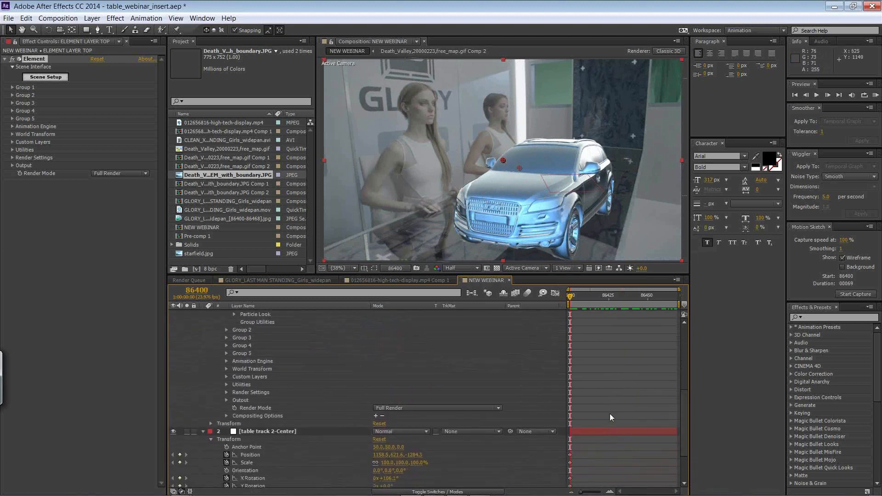
{"action": "left_click", "coordinate": [211, 424]}
{"action": "left_click", "coordinate": [378, 462]}
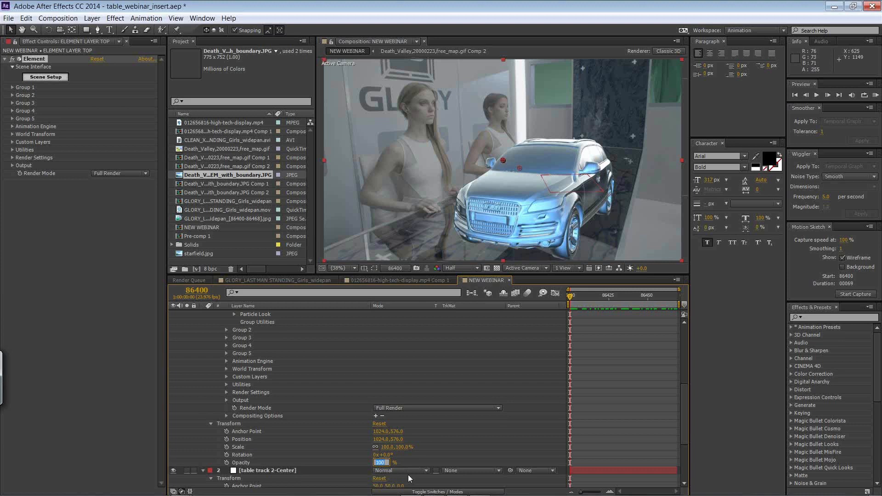
{"action": "type", "text": "60"}
{"action": "key", "text": "Return"}
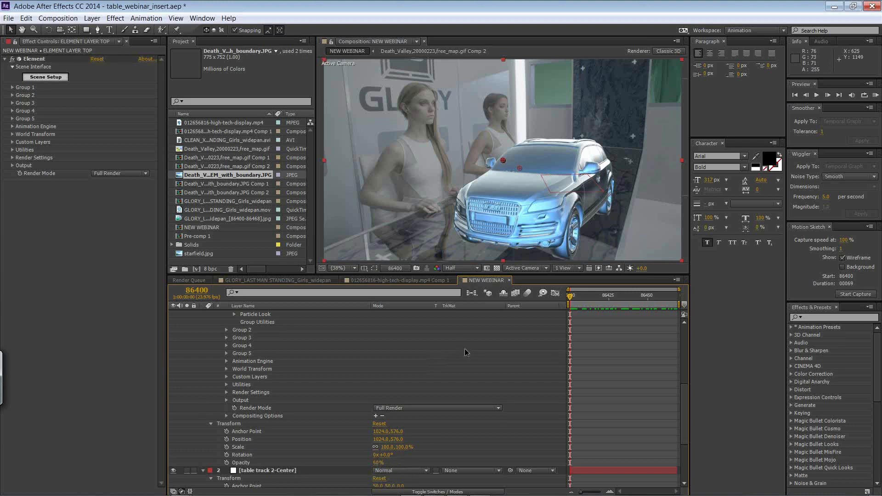
{"action": "key", "text": "space"}
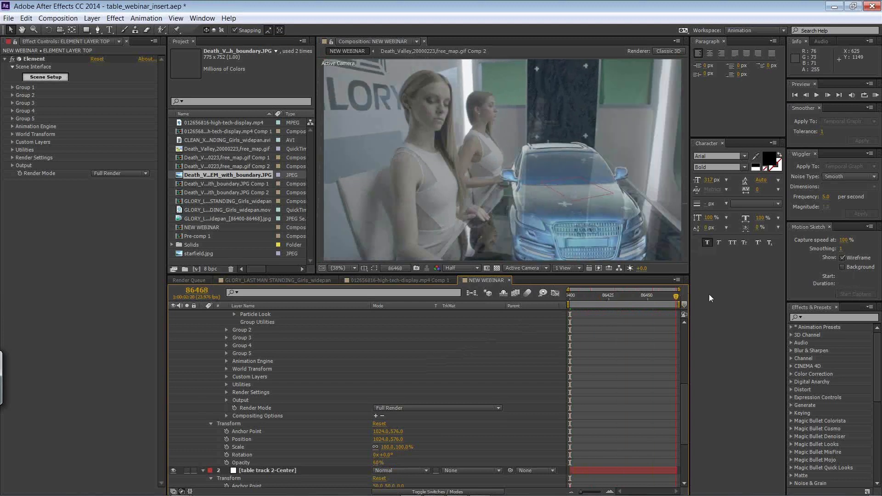
Step: Stop the playback and duplicate ELEMENT LAYER TOP
{"action": "key", "text": "space"}
{"action": "left_click_drag", "start_coordinate": [683, 395], "coordinate": [680, 321]}
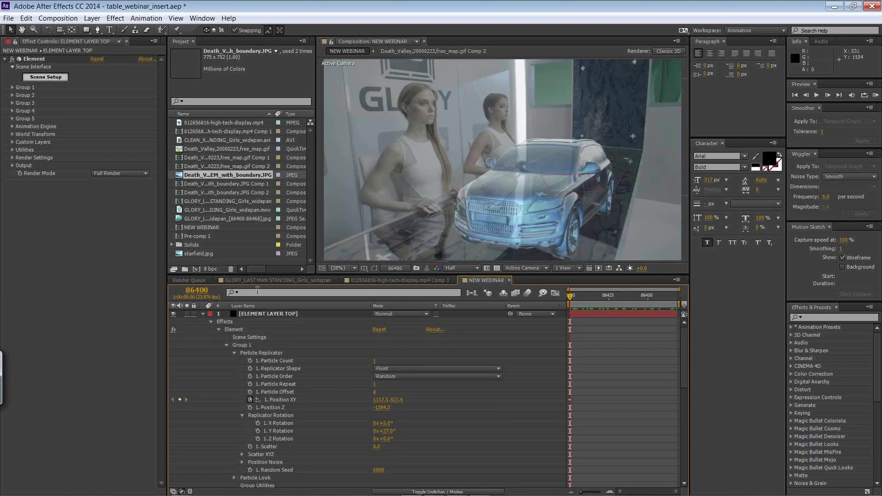
{"action": "left_click", "coordinate": [254, 314]}
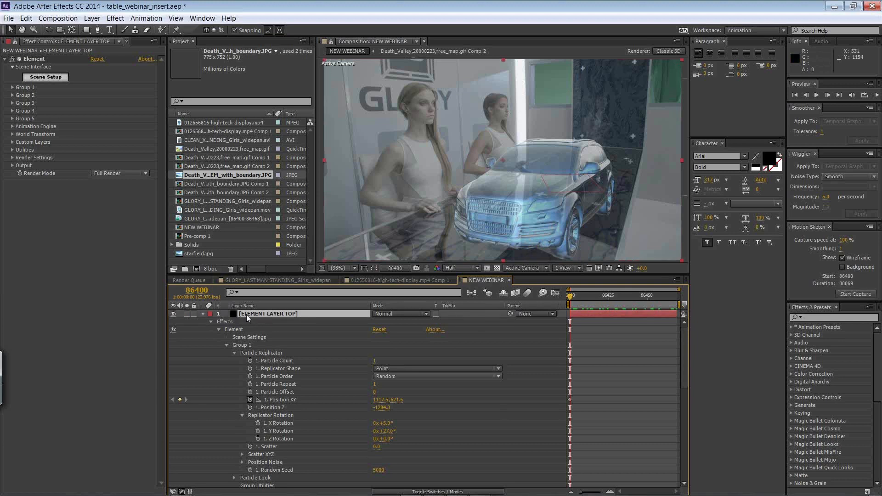
{"action": "key", "text": "ctrl+d"}
Step: Rename the lower copy of the Element layer as ELEMENT LAYER bottom
{"action": "double_click", "coordinate": [275, 323]}
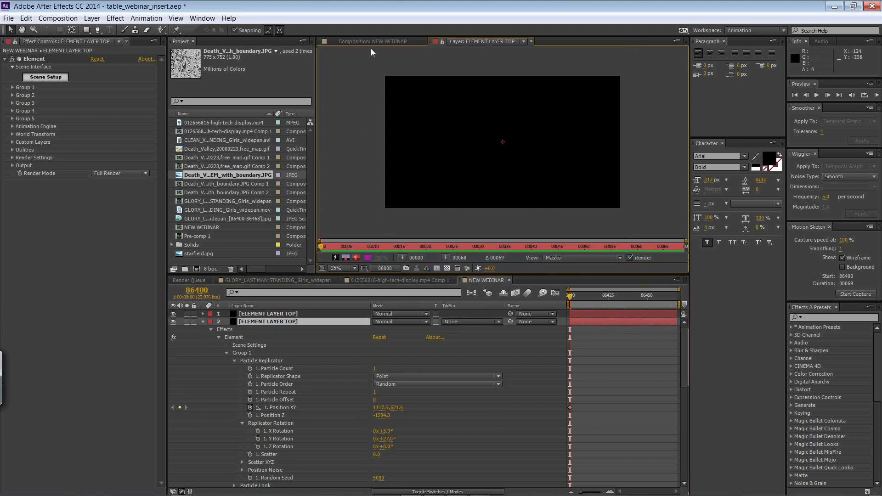
{"action": "left_click", "coordinate": [375, 41]}
{"action": "right_click", "coordinate": [293, 323]}
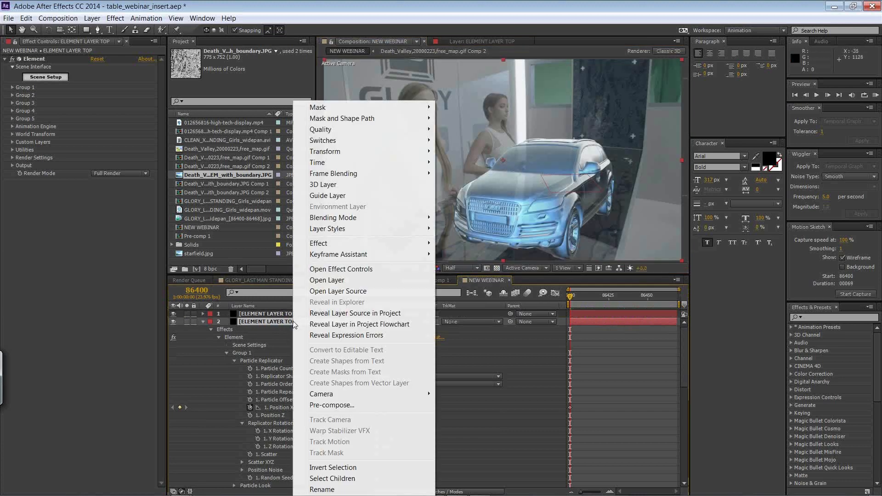
{"action": "left_click", "coordinate": [322, 489]}
{"action": "left_click", "coordinate": [305, 321]}
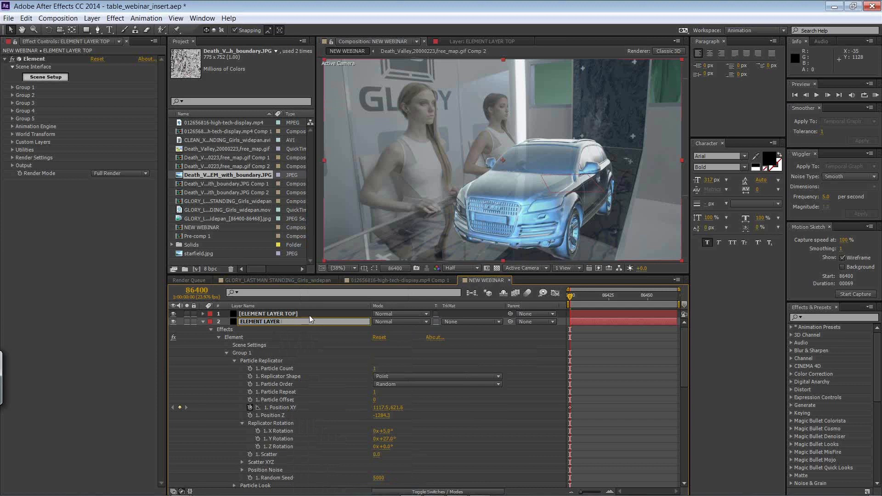
{"action": "left_click", "coordinate": [306, 338]}
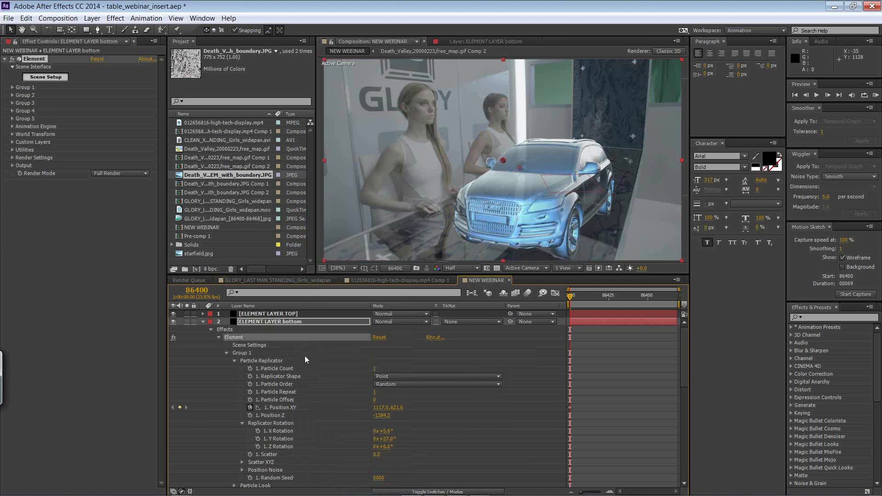
Step: Flip ELEMENT LAYER bottom's car into a reflection below the original, with Position Y 770.6, Y Rotation 31° and Z Rotation 177°
{"action": "left_click", "coordinate": [322, 410]}
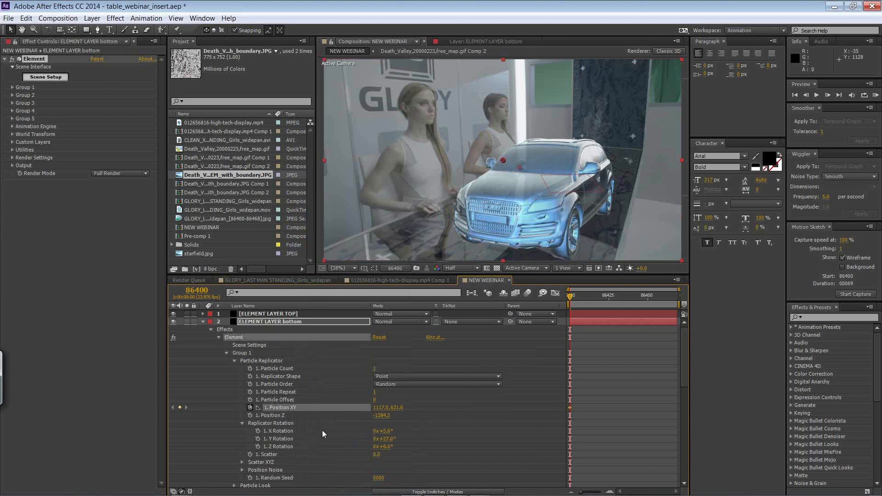
{"action": "left_click_drag", "start_coordinate": [388, 451], "coordinate": [458, 437]}
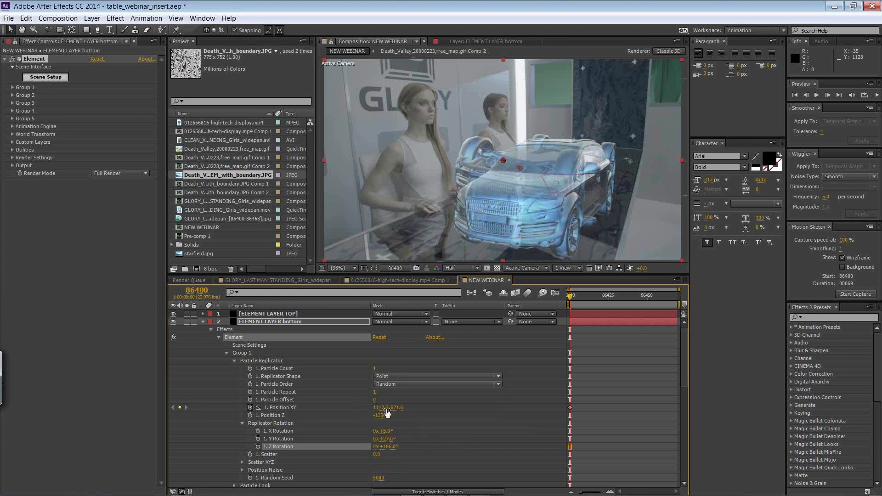
{"action": "left_click_drag", "start_coordinate": [397, 407], "coordinate": [538, 331]}
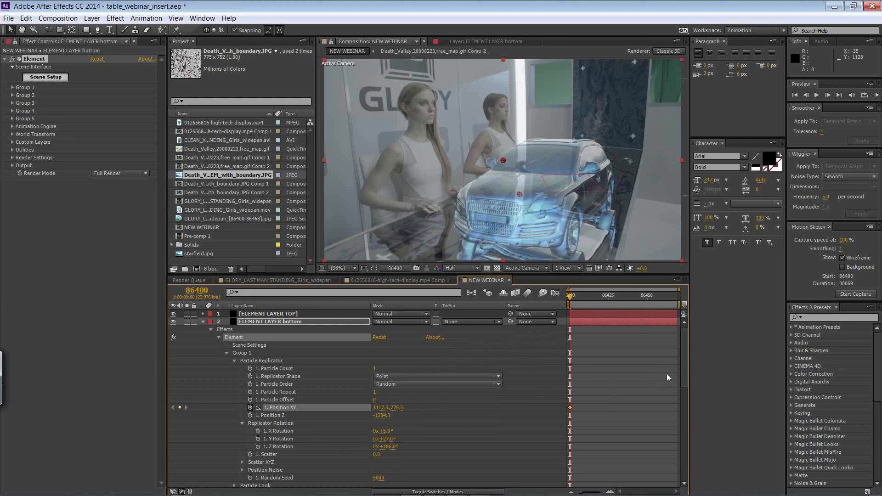
{"action": "left_click_drag", "start_coordinate": [387, 408], "coordinate": [382, 407]}
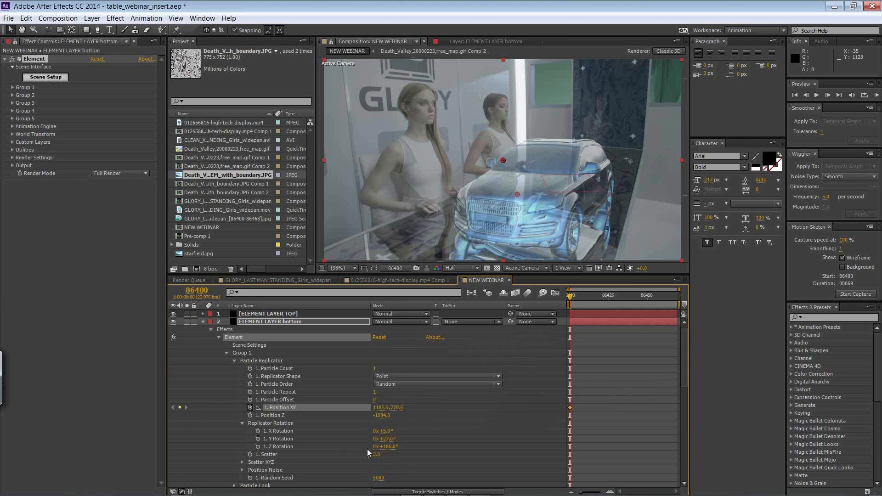
{"action": "mouse_move", "coordinate": [391, 441]}
{"action": "left_mouse_down"}
{"action": "mouse_move", "coordinate": [383, 432]}
{"action": "mouse_move", "coordinate": [388, 446]}
{"action": "mouse_move", "coordinate": [412, 436]}
{"action": "left_mouse_up"}
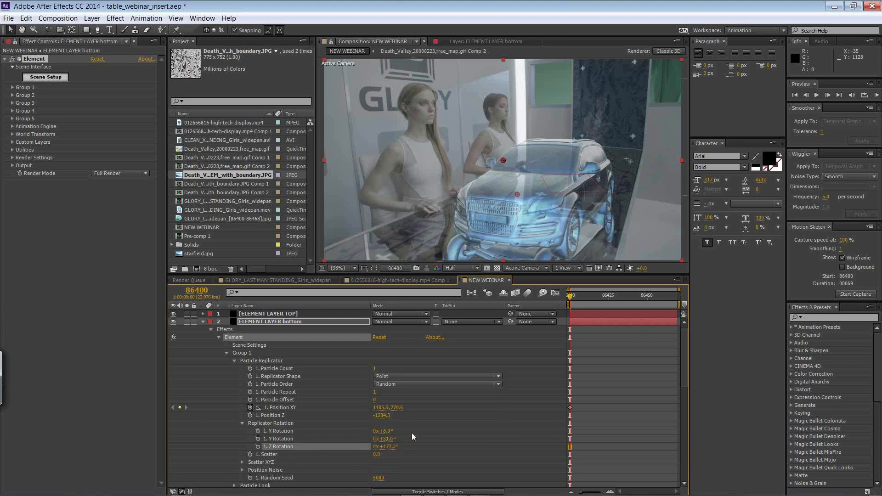
Step: Set ELEMENT LAYER bottom's opacity to 20% and play the shot to check the reflection
{"action": "left_click_drag", "start_coordinate": [684, 371], "coordinate": [682, 426]}
{"action": "left_click", "coordinate": [378, 419]}
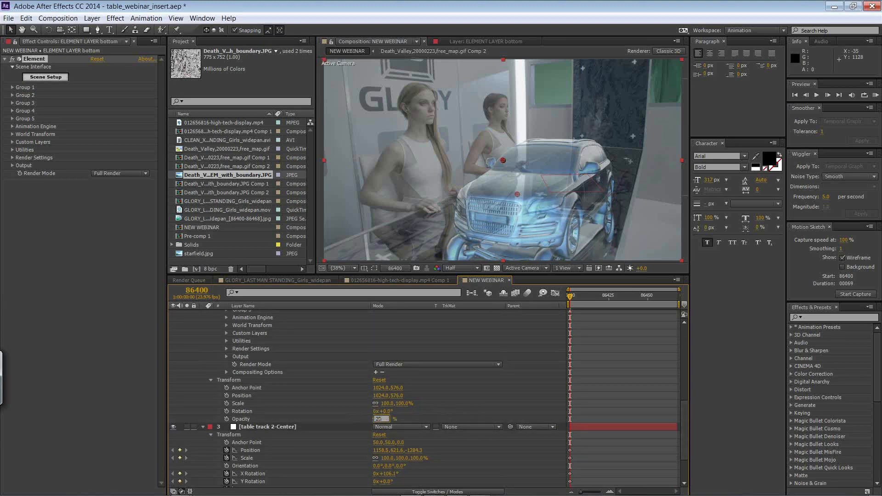
{"action": "type", "text": "20"}
{"action": "key", "text": "Return"}
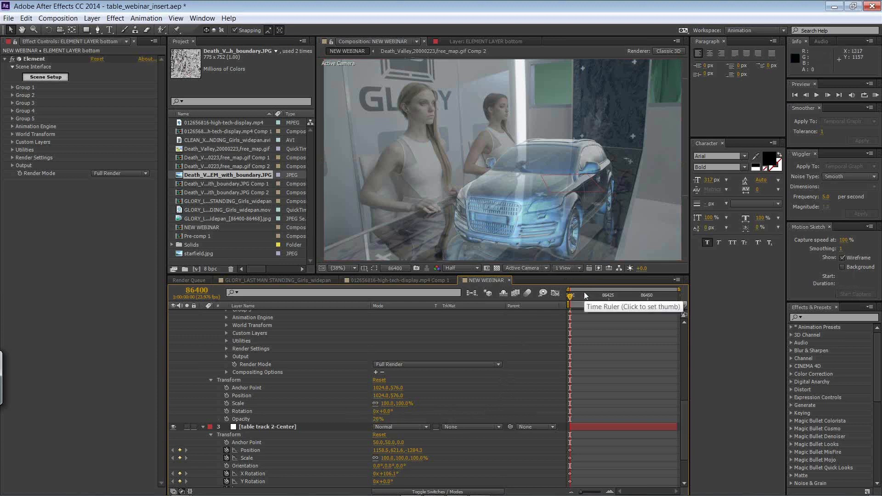
{"action": "key", "text": "space"}
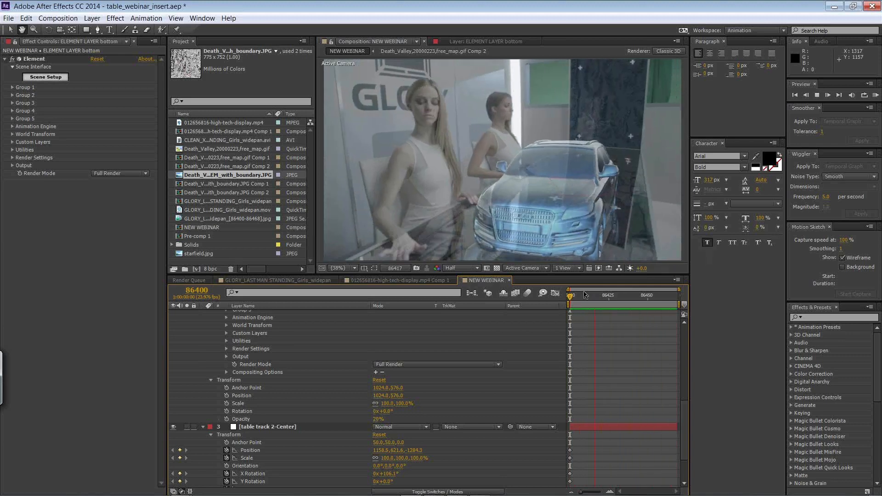
{"action": "key", "text": "space"}
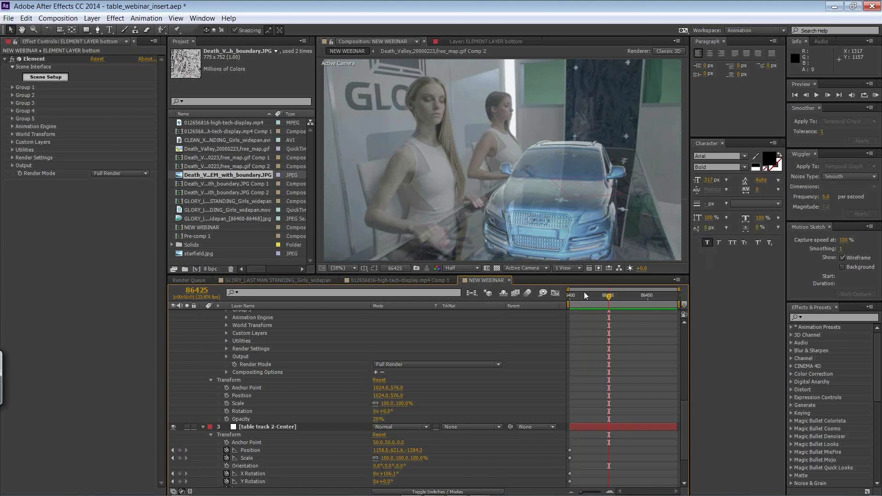
Step: Collapse ELEMENT LAYER bottom and add the 012656816-high-tech-display.mp4 clip to the composition directly beneath it
{"action": "left_click_drag", "start_coordinate": [685, 409], "coordinate": [693, 308]}
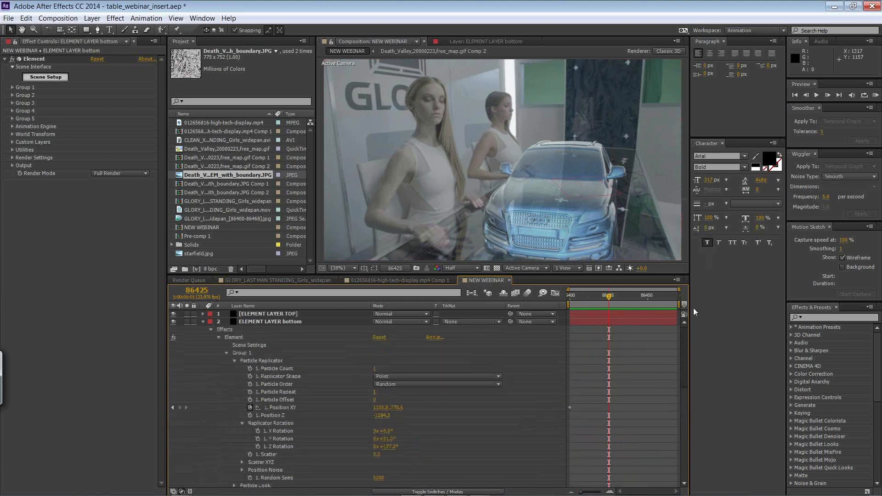
{"action": "left_click", "coordinate": [202, 322]}
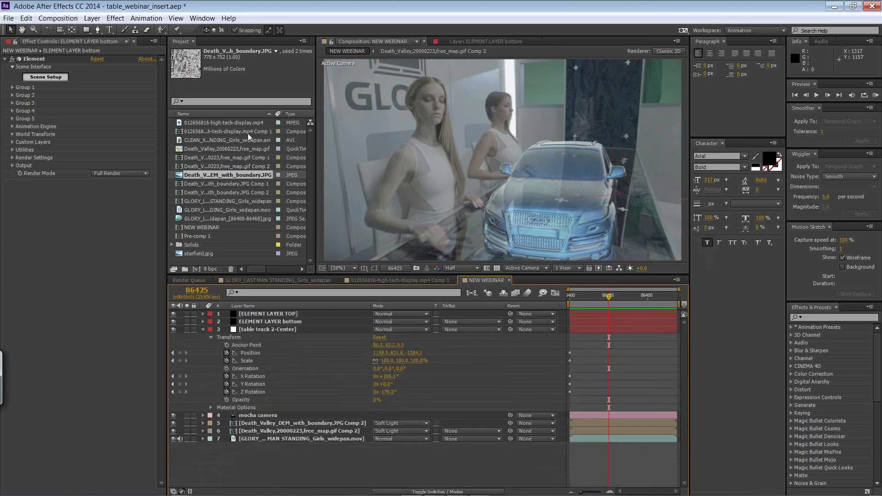
{"action": "left_click", "coordinate": [201, 237]}
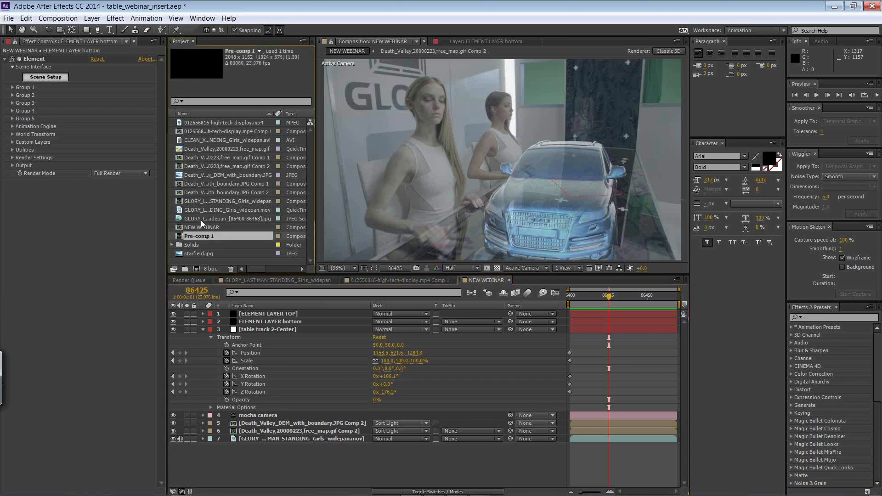
{"action": "left_click", "coordinate": [203, 141]}
{"action": "left_click", "coordinate": [211, 123]}
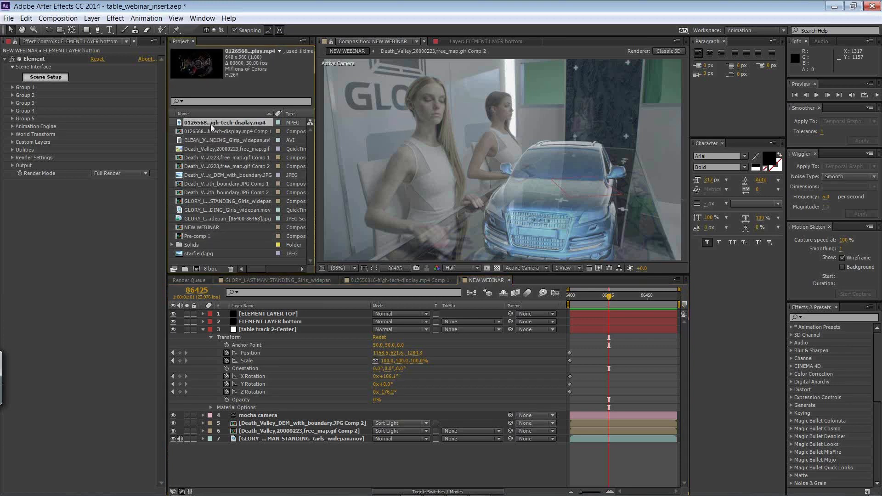
{"action": "left_click_drag", "start_coordinate": [283, 297], "coordinate": [290, 322]}
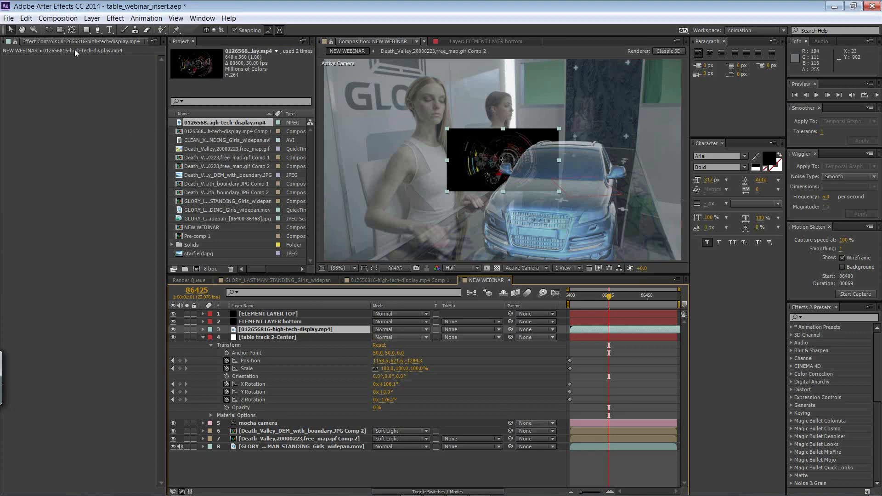
Step: Create a 2048 x 1152 px black solid and place it directly beneath the high-tech-display clip
{"action": "left_click", "coordinate": [93, 18]}
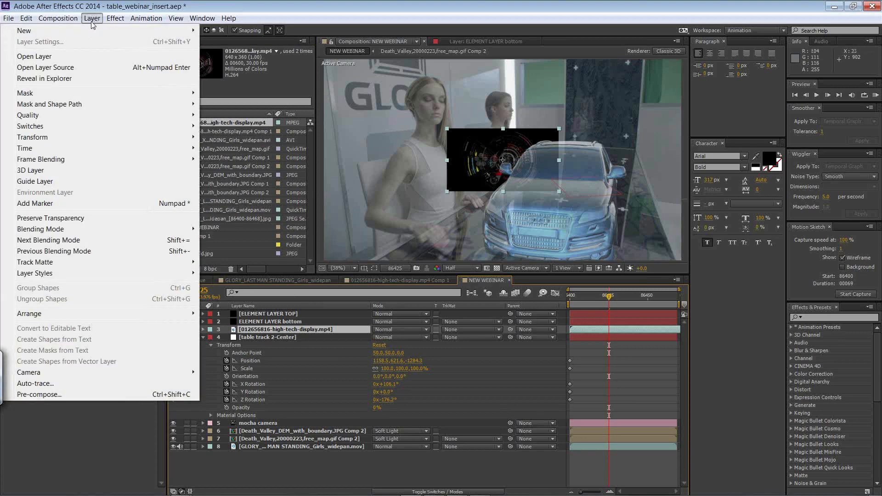
{"action": "mouse_move", "coordinate": [94, 31]}
{"action": "left_click", "coordinate": [252, 44]}
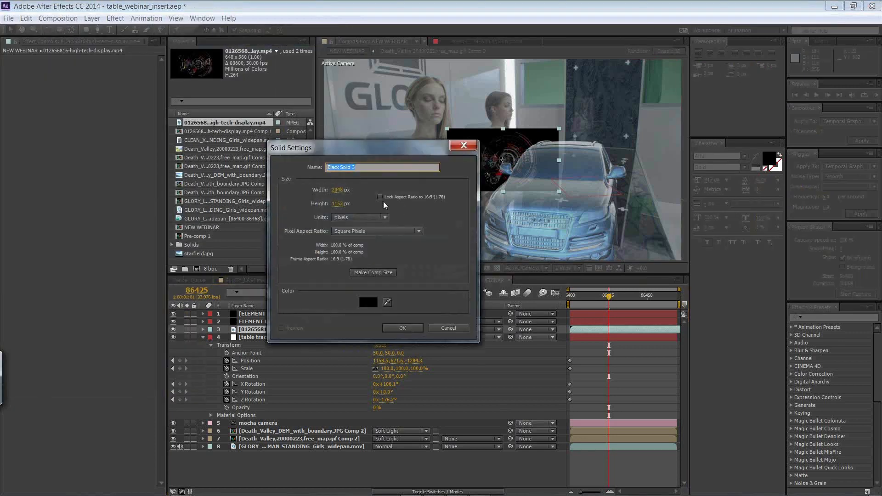
{"action": "left_click", "coordinate": [407, 329]}
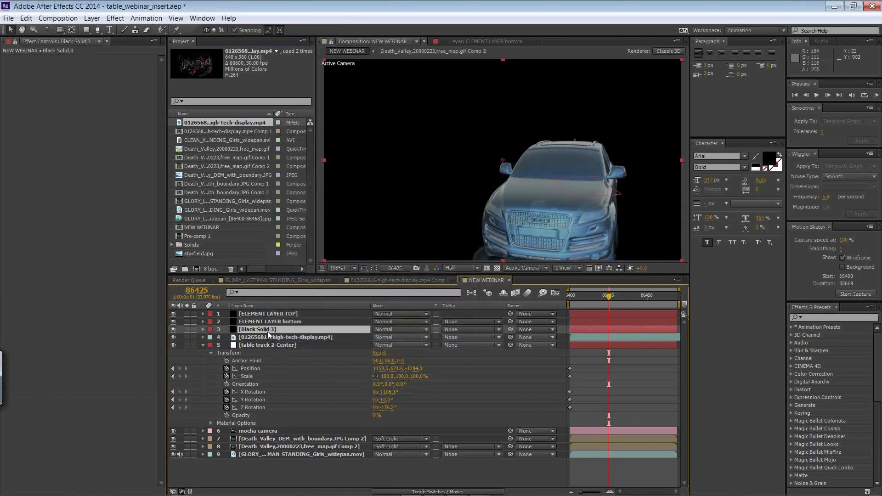
{"action": "left_click_drag", "start_coordinate": [273, 338], "coordinate": [289, 329]}
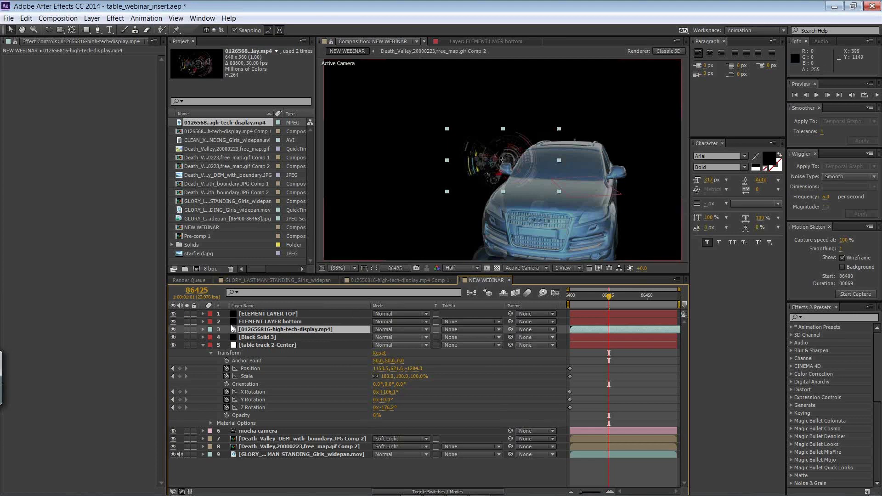
Step: Rotate the high-tech-display clip to 93° and pre-compose it with the black solid as hud, moving all attributes
{"action": "left_click", "coordinate": [202, 329]}
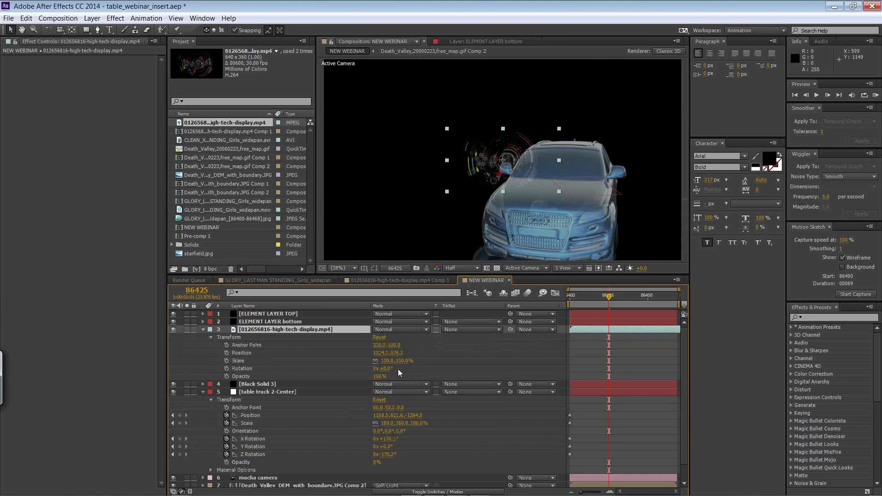
{"action": "left_click_drag", "start_coordinate": [385, 368], "coordinate": [419, 359]}
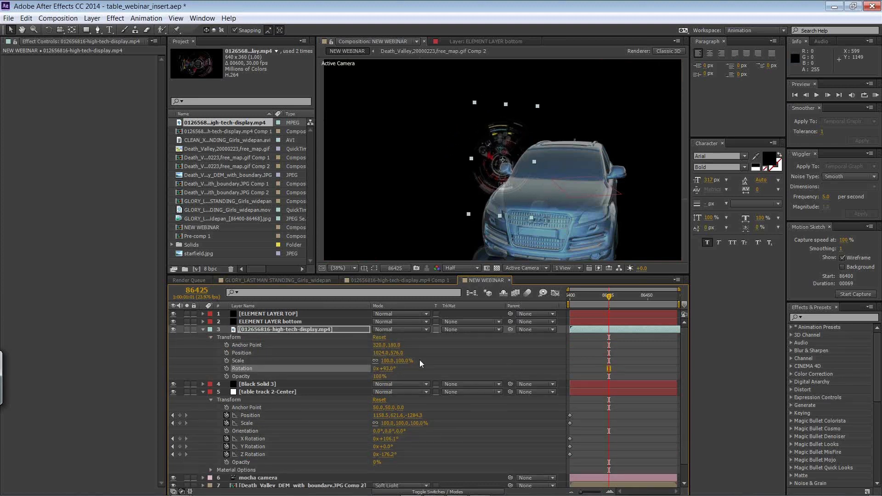
{"action": "left_click", "coordinate": [259, 385]}
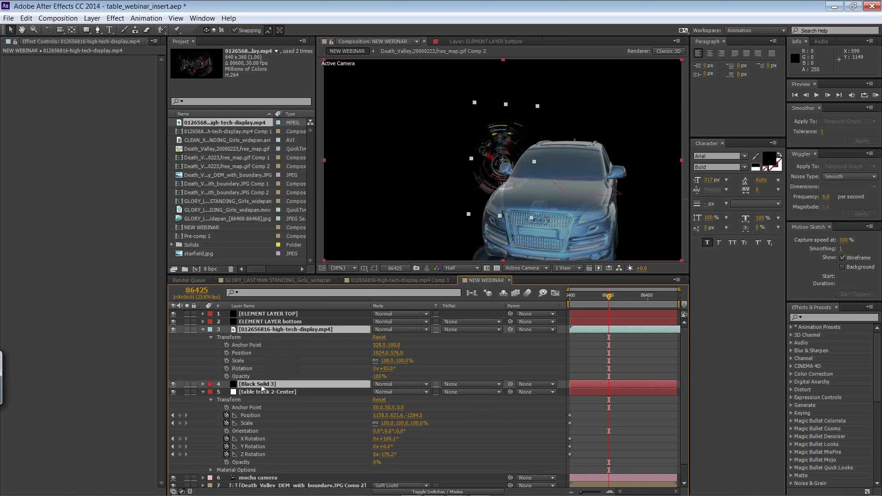
{"action": "left_click", "coordinate": [26, 19]}
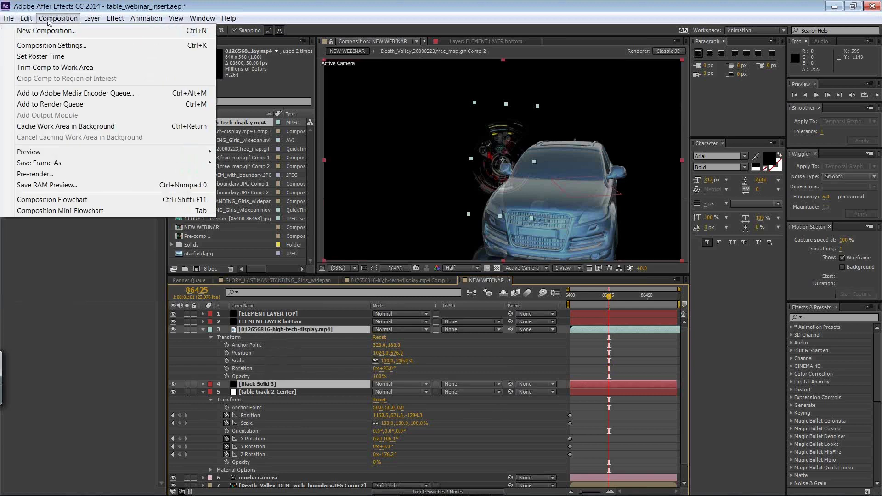
{"action": "left_click", "coordinate": [62, 393]}
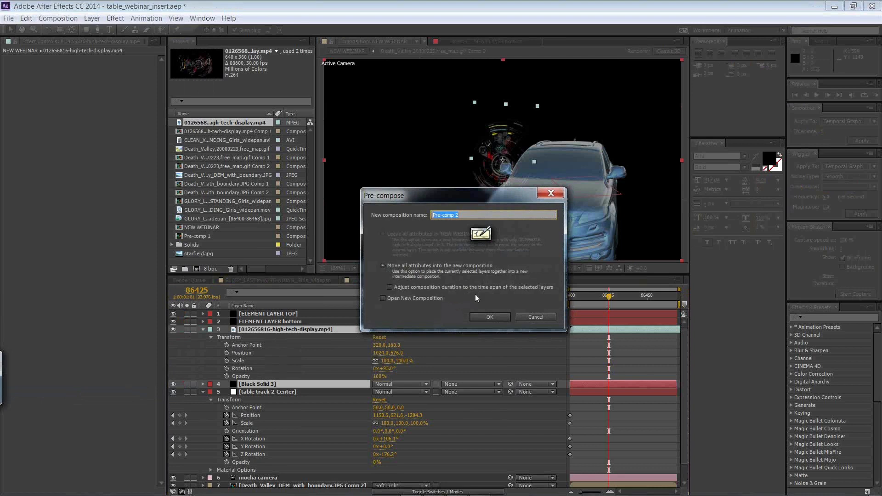
{"action": "type", "text": "hud"}
{"action": "left_click", "coordinate": [488, 318]}
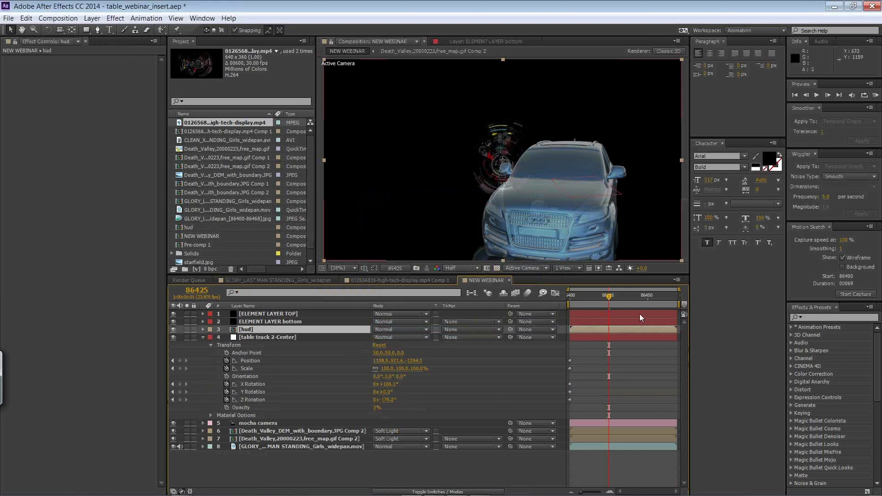
Step: Return to the shot's first frame, switch to mocha Pro and export the table track layer's tracking data
{"action": "key", "text": "Home"}
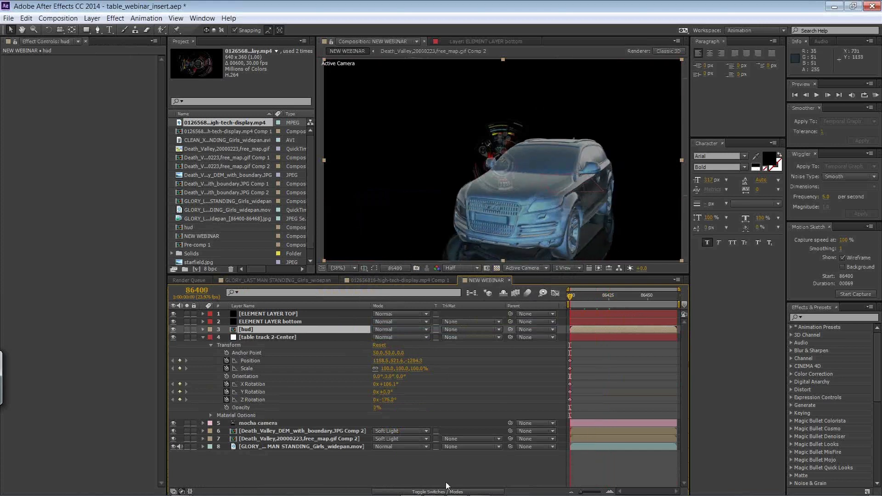
{"action": "key", "text": "alt+Tab"}
{"action": "key", "text": "alt+Tab"}
{"action": "key", "text": "alt+Tab"}
{"action": "key", "text": "alt+Tab"}
{"action": "key", "text": "alt+Tab"}
{"action": "key", "text": "alt+Tab"}
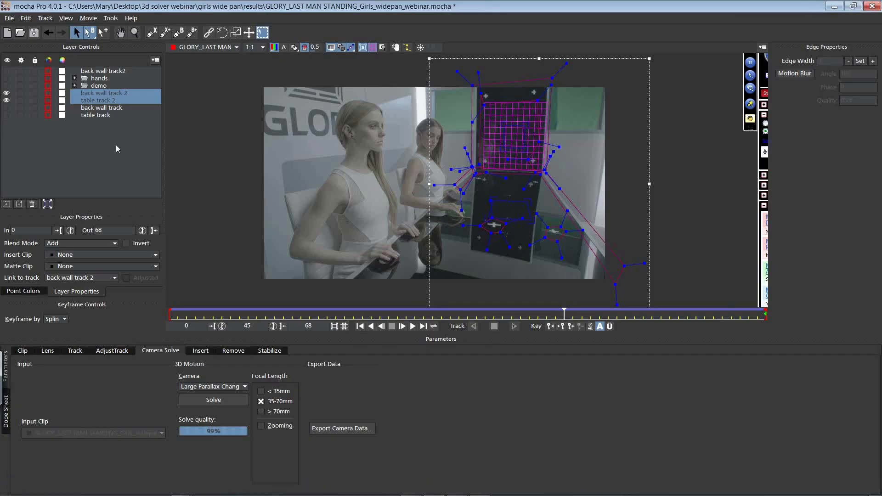
{"action": "left_click", "coordinate": [101, 114]}
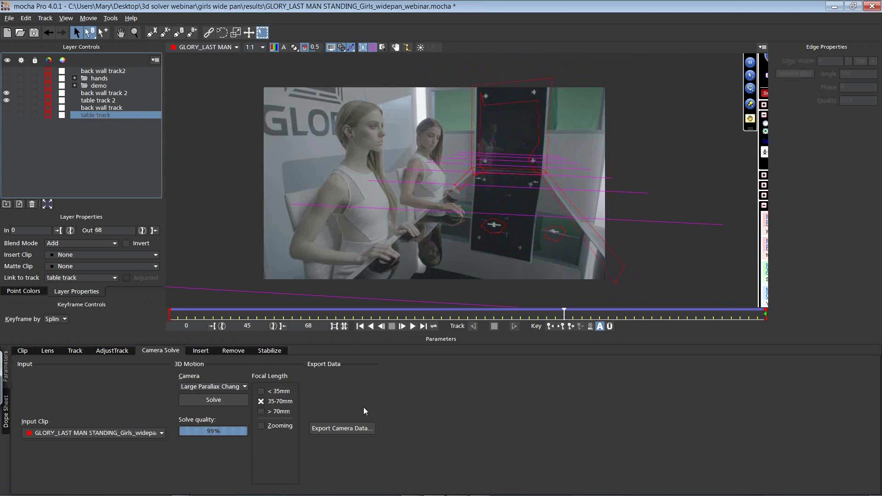
{"action": "left_click", "coordinate": [74, 350]}
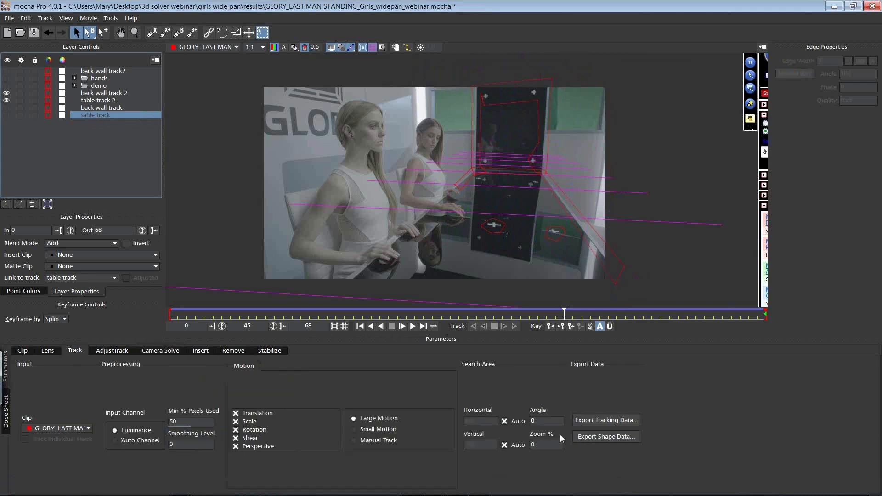
{"action": "left_click", "coordinate": [604, 420]}
{"action": "left_click", "coordinate": [459, 267]}
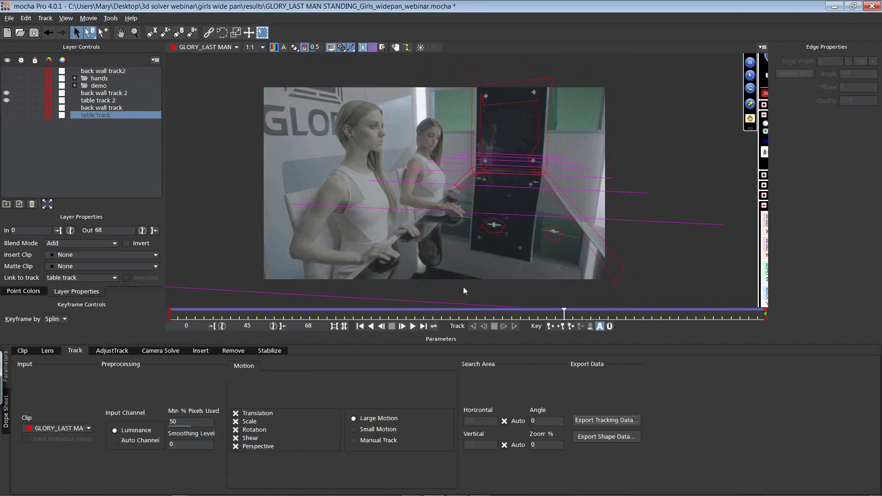
Step: Switch to After Effects and paste the copied table track corner pin data onto the hud layer
{"action": "key", "text": "alt+Tab"}
{"action": "key", "text": "Tab"}
{"action": "key", "text": "Tab"}
{"action": "key", "text": "Tab"}
{"action": "key", "text": "Tab"}
{"action": "key", "text": "Tab"}
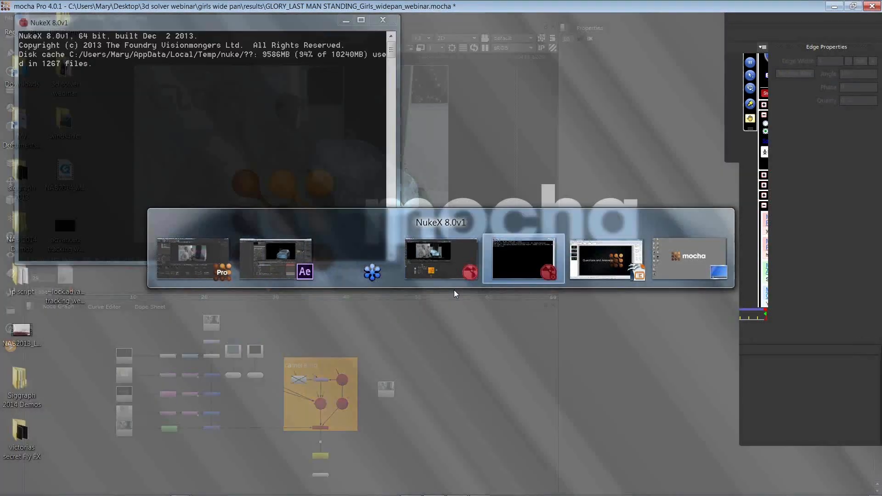
{"action": "key", "text": "Tab"}
{"action": "key", "text": "Tab"}
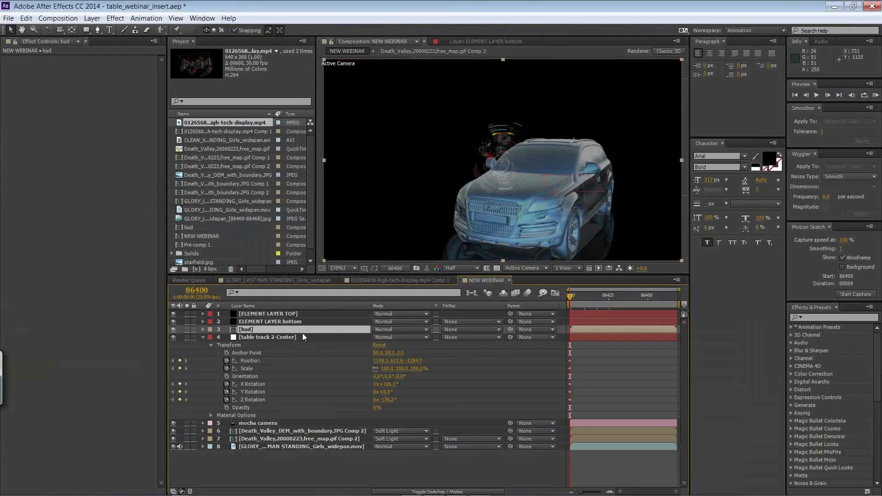
{"action": "left_click", "coordinate": [26, 18]}
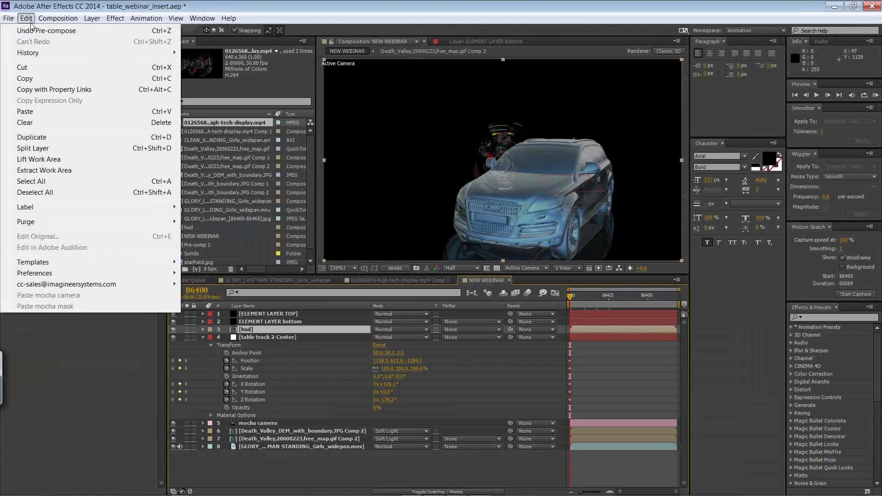
{"action": "left_click", "coordinate": [37, 120]}
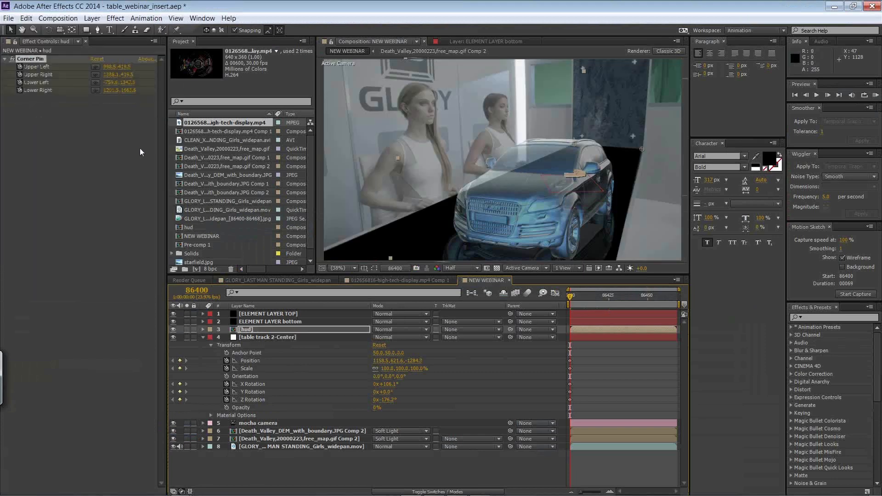
Step: Try moving the high-tech-display clip toward the left side of the hud composition and check it in NEW WEBINAR at frame 86439
{"action": "left_click_drag", "start_coordinate": [580, 293], "coordinate": [631, 289]}
{"action": "left_click", "coordinate": [464, 41]}
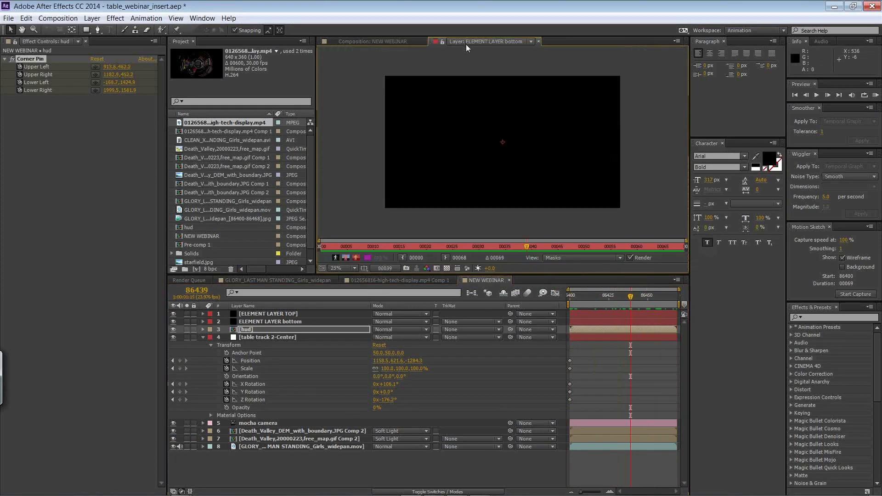
{"action": "left_click", "coordinate": [395, 39]}
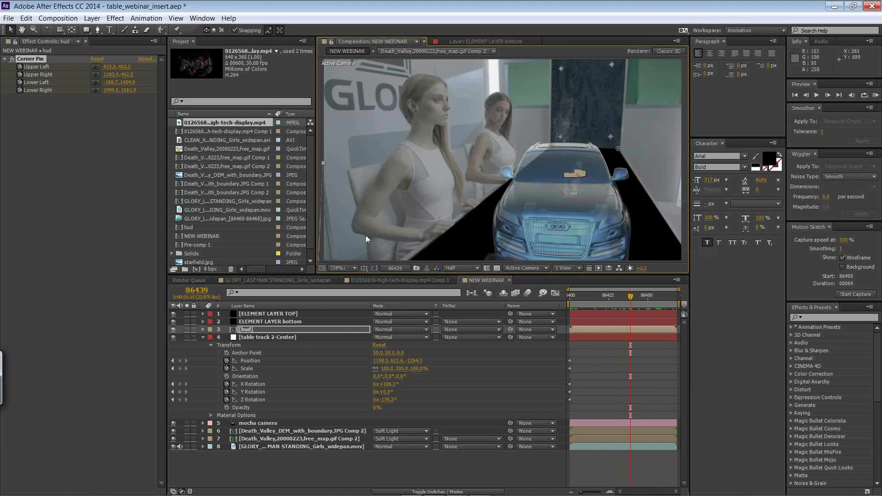
{"action": "double_click", "coordinate": [285, 328]}
{"action": "left_click", "coordinate": [500, 179]}
{"action": "left_click_drag", "start_coordinate": [501, 164], "coordinate": [397, 181]}
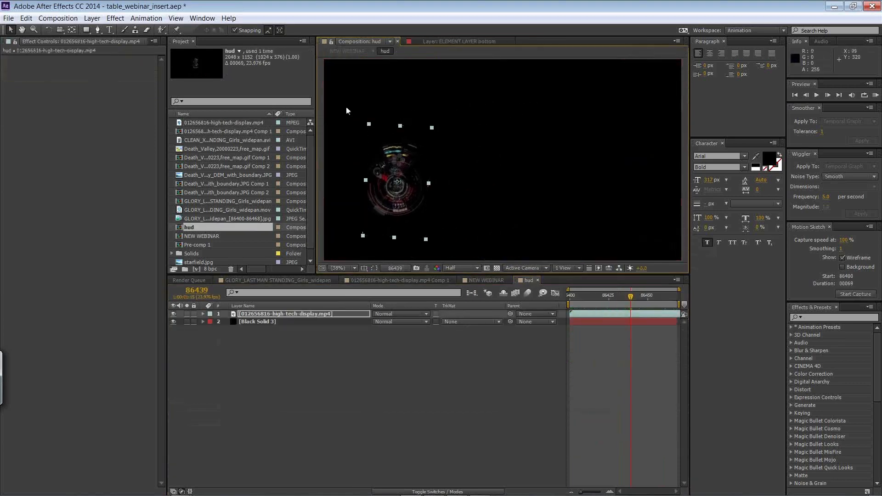
{"action": "left_click", "coordinate": [261, 282]}
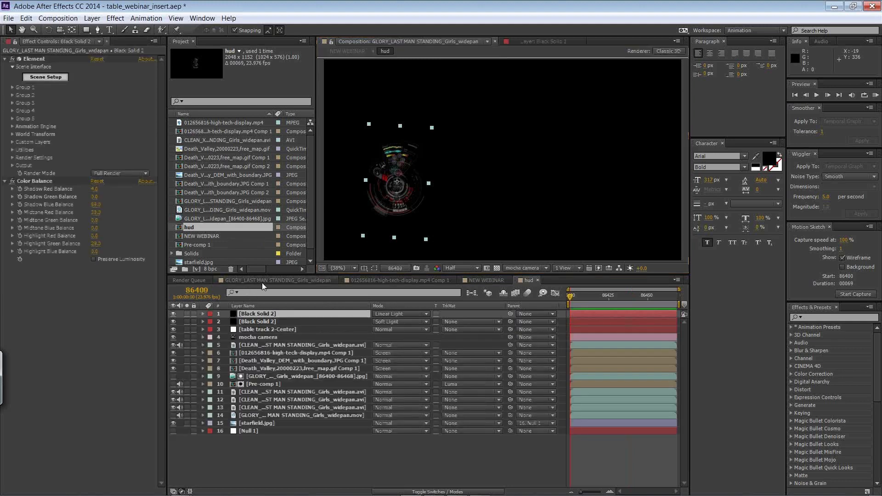
{"action": "left_click", "coordinate": [475, 280]}
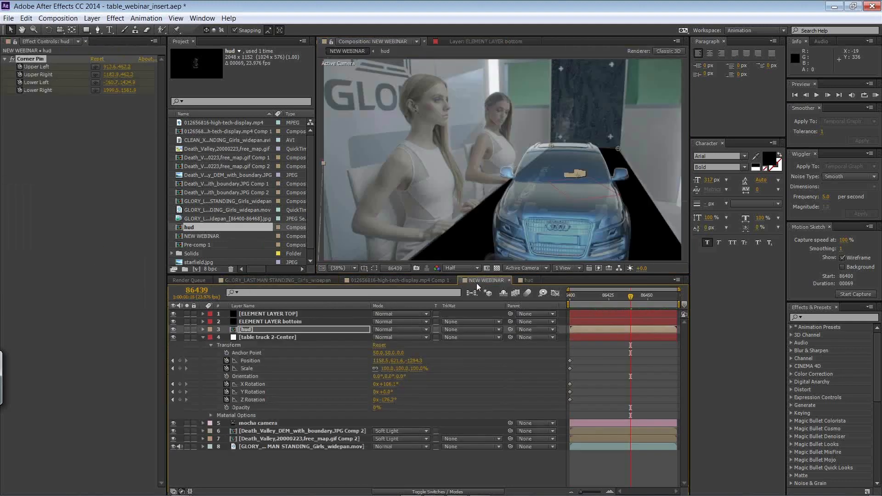
{"action": "left_click", "coordinate": [455, 41]}
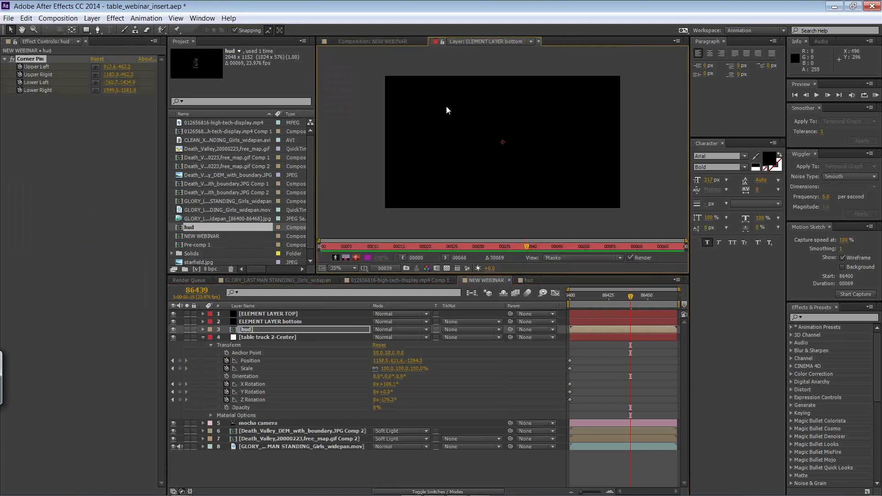
{"action": "left_click", "coordinate": [538, 41]}
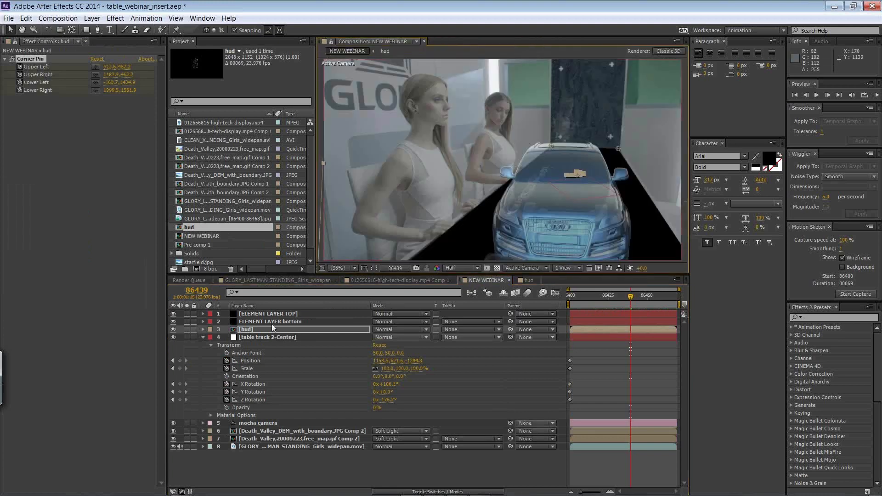
Step: Inside hud, move the high-tech-display clip to the lower middle, stretch it about four times wider and rotate it slightly counterclockwise to level it
{"action": "double_click", "coordinate": [261, 329]}
{"action": "left_click_drag", "start_coordinate": [400, 186], "coordinate": [517, 196]}
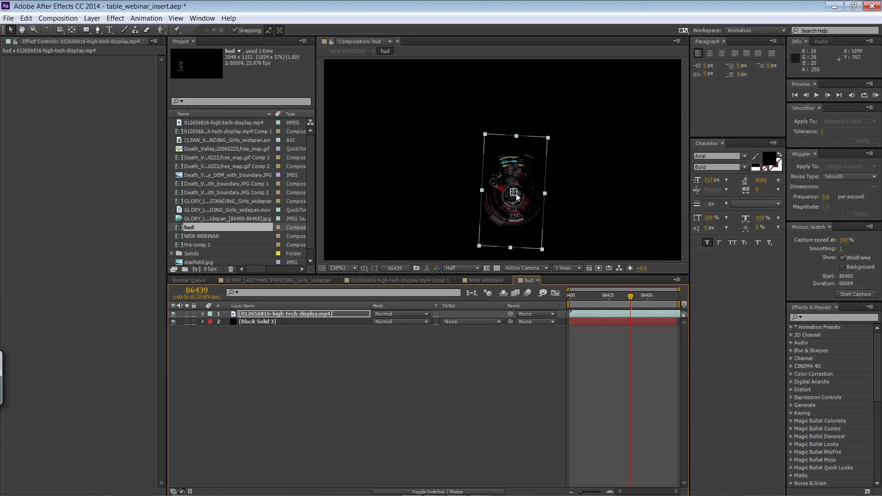
{"action": "left_click_drag", "start_coordinate": [550, 140], "coordinate": [642, 148]}
{"action": "left_click_drag", "start_coordinate": [550, 190], "coordinate": [549, 205]}
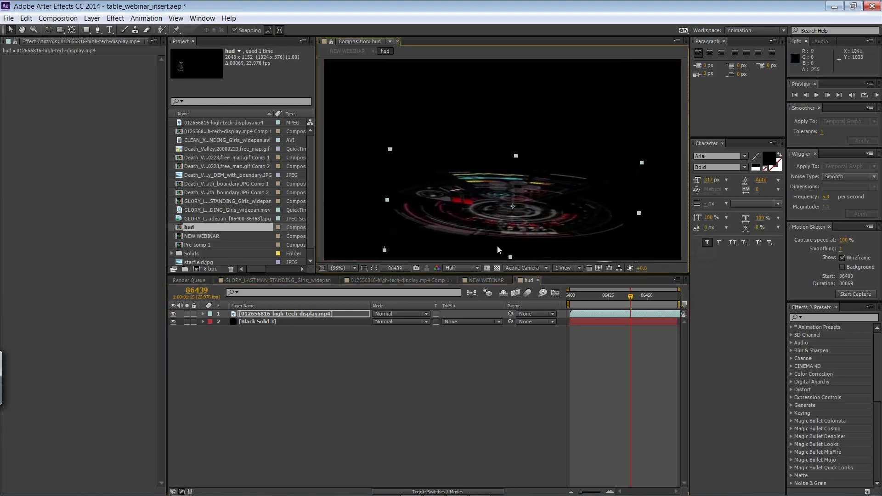
{"action": "left_click", "coordinate": [203, 315]}
{"action": "left_click", "coordinate": [210, 321]}
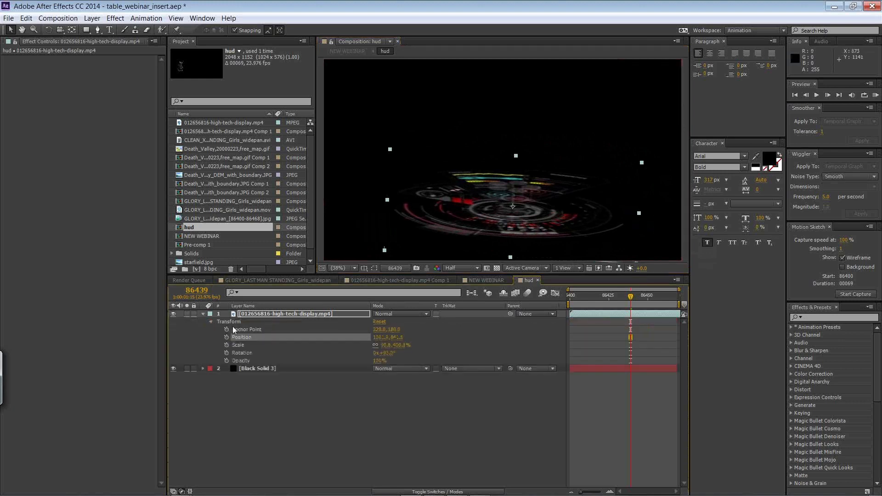
{"action": "mouse_move", "coordinate": [386, 353]}
{"action": "left_mouse_down"}
{"action": "mouse_move", "coordinate": [398, 351]}
{"action": "mouse_move", "coordinate": [375, 354]}
{"action": "left_mouse_up"}
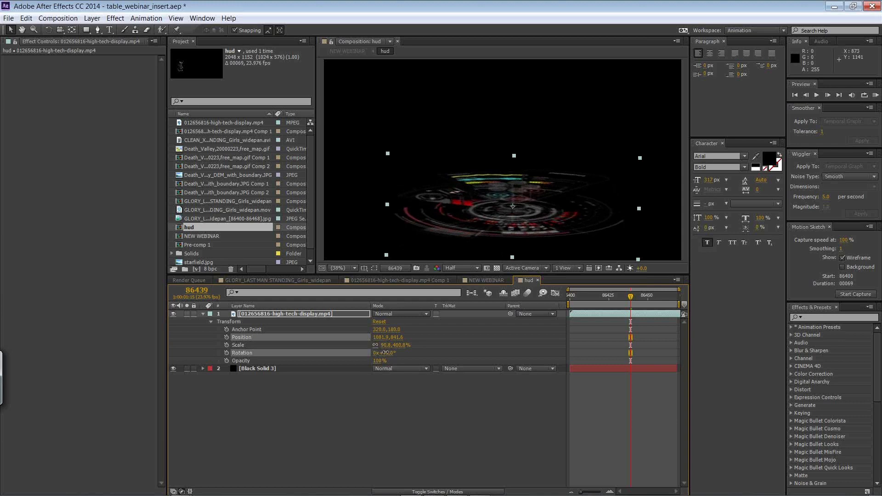
Step: In NEW WEBINAR, set the hud layer's blending mode to Screen and preview the shot from its first frame
{"action": "left_click", "coordinate": [480, 282]}
{"action": "left_click_drag", "start_coordinate": [622, 296], "coordinate": [524, 293]}
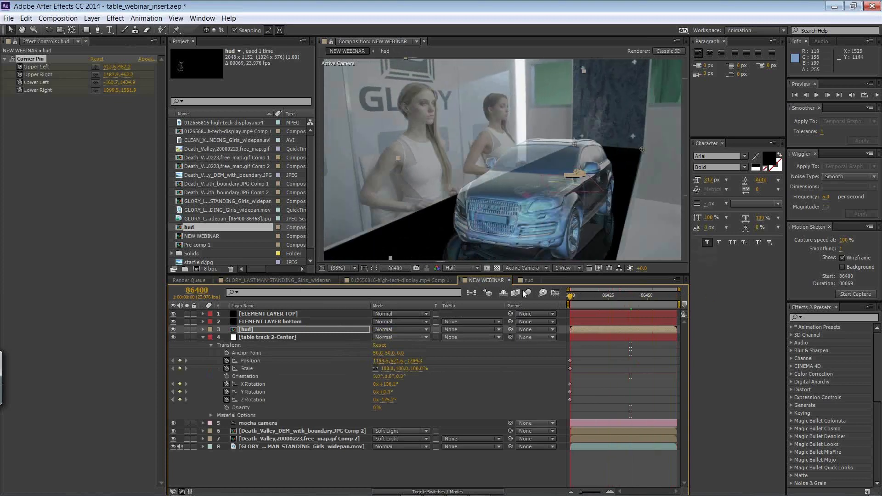
{"action": "left_click", "coordinate": [393, 329]}
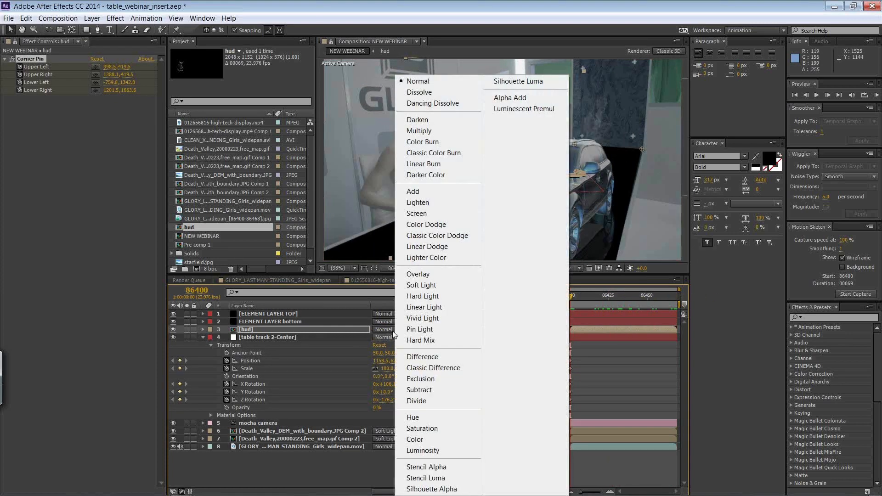
{"action": "left_click", "coordinate": [420, 214]}
{"action": "key", "text": "space"}
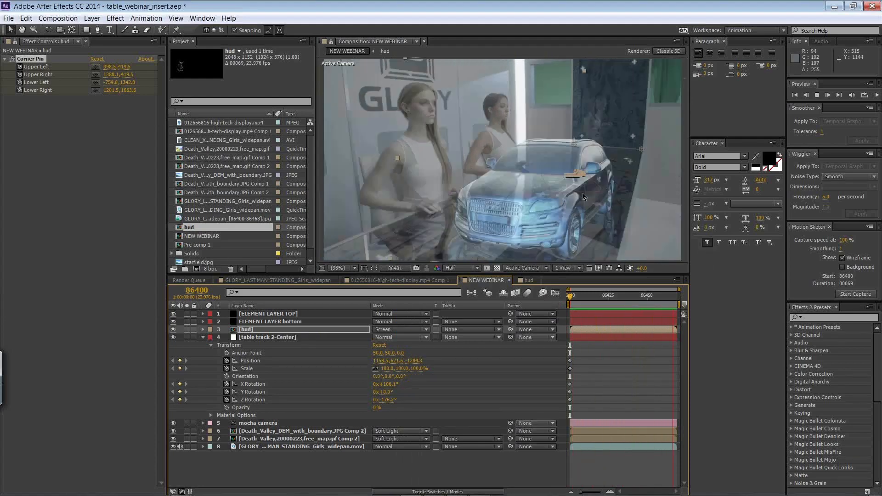
{"action": "key", "text": "space"}
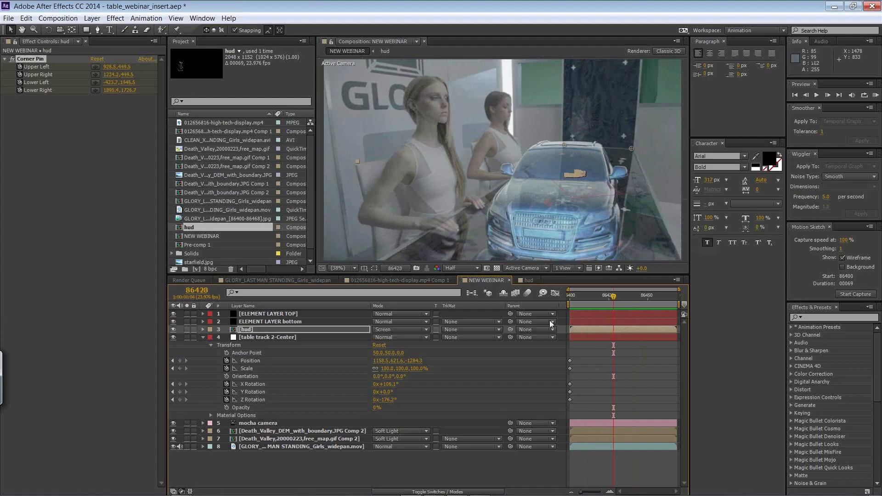
{"action": "key", "text": "Home"}
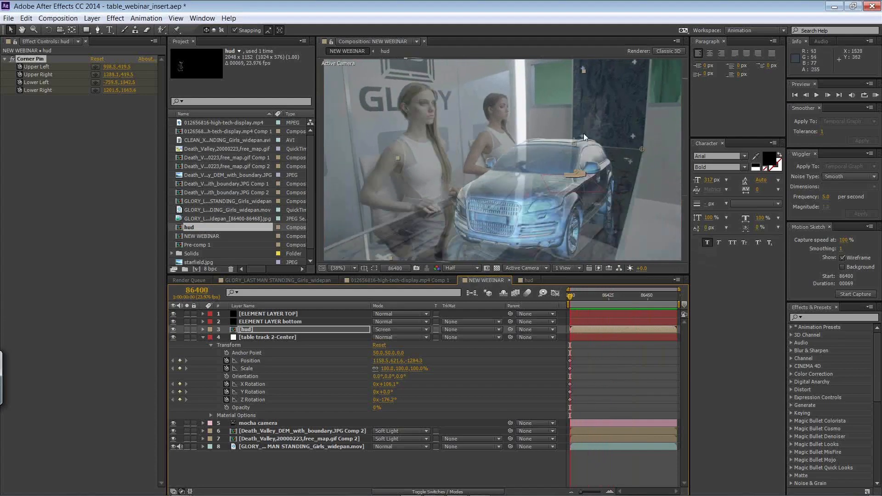
Step: Collapse the table track 2-Center layer, then inspect the GLORY_LAST MAN STANDING footage layer by hiding and showing it
{"action": "left_click", "coordinate": [204, 337]}
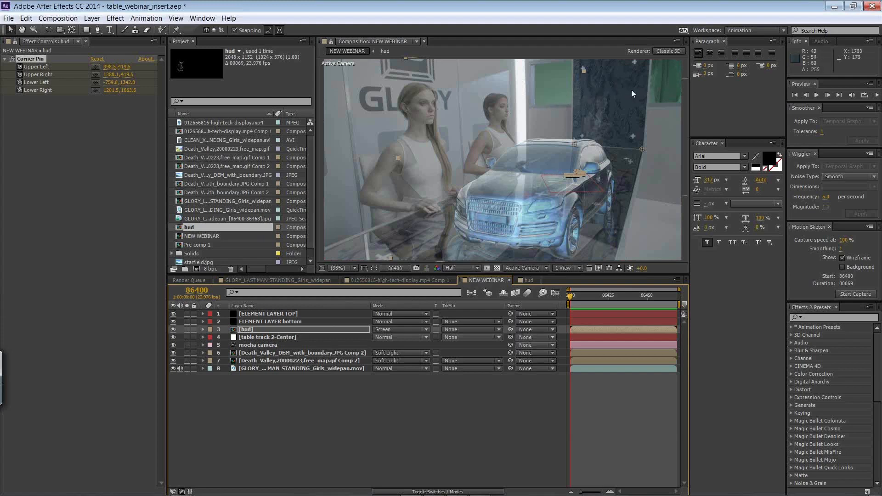
{"action": "left_click", "coordinate": [399, 412]}
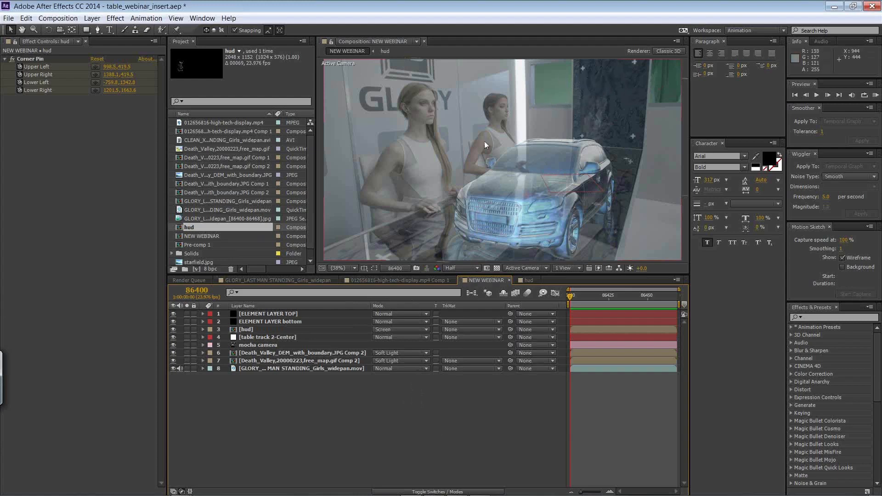
{"action": "left_click", "coordinate": [250, 369]}
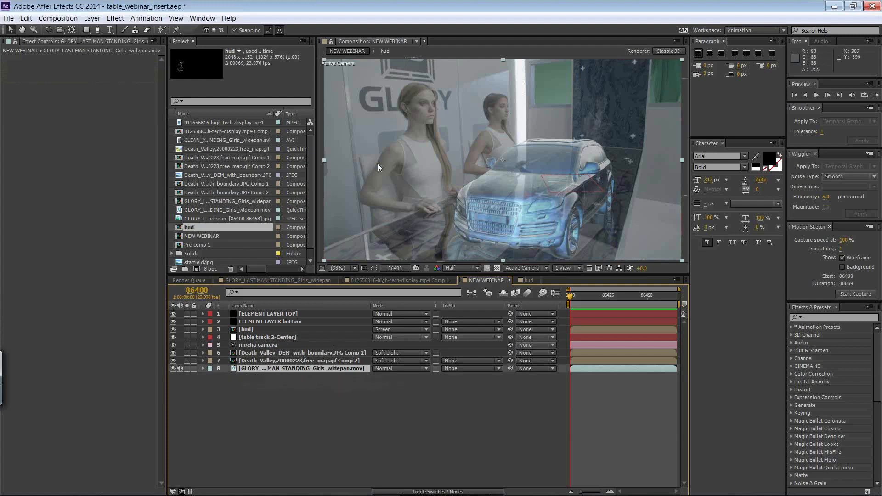
{"action": "left_click", "coordinate": [173, 369]}
{"action": "left_click", "coordinate": [173, 370]}
Step: Set the composition view to mocha camera and scrub through the shot to check the composite
{"action": "left_click", "coordinate": [523, 268]}
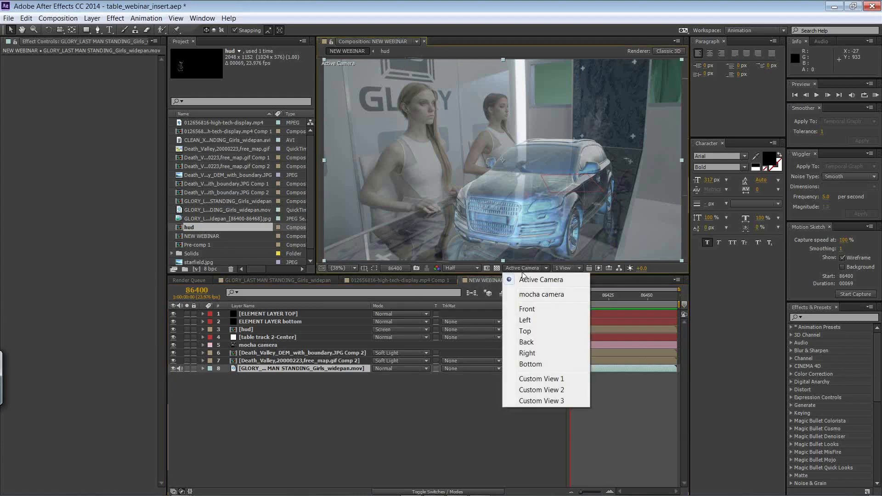
{"action": "left_click", "coordinate": [526, 295]}
{"action": "left_click_drag", "start_coordinate": [577, 297], "coordinate": [723, 296]}
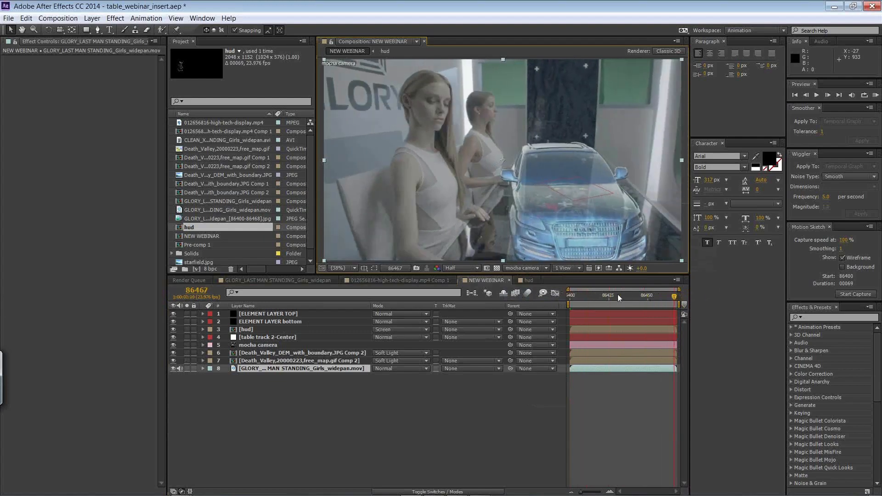
{"action": "left_click_drag", "start_coordinate": [617, 297], "coordinate": [482, 279]}
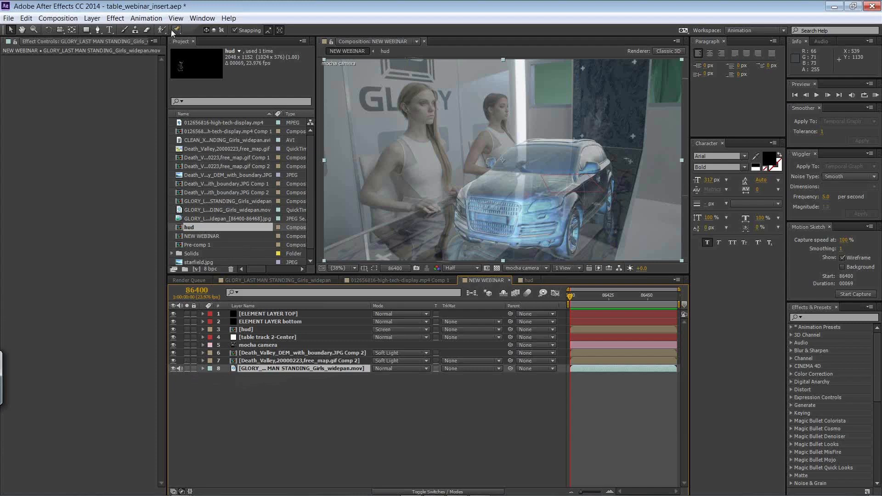
Step: Apply Keylight (1.2) to the GLORY footage, sampling the green wall panel as Screen Colour and lowering Screen Balance and Screen Gain, the latter to about 93
{"action": "left_click", "coordinate": [115, 18]}
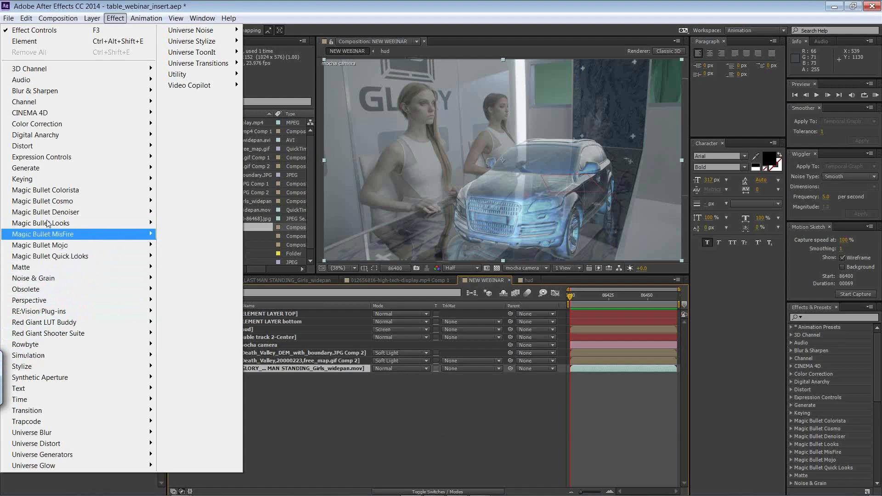
{"action": "mouse_move", "coordinate": [45, 178]}
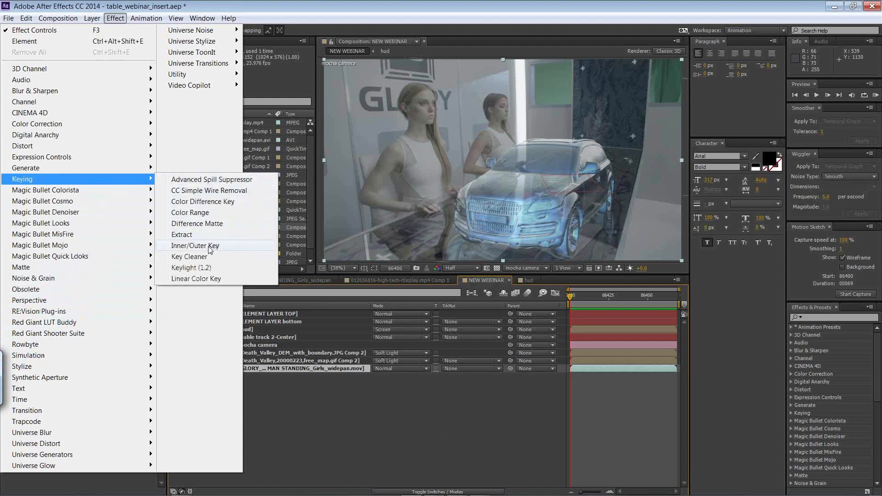
{"action": "left_click", "coordinate": [203, 268]}
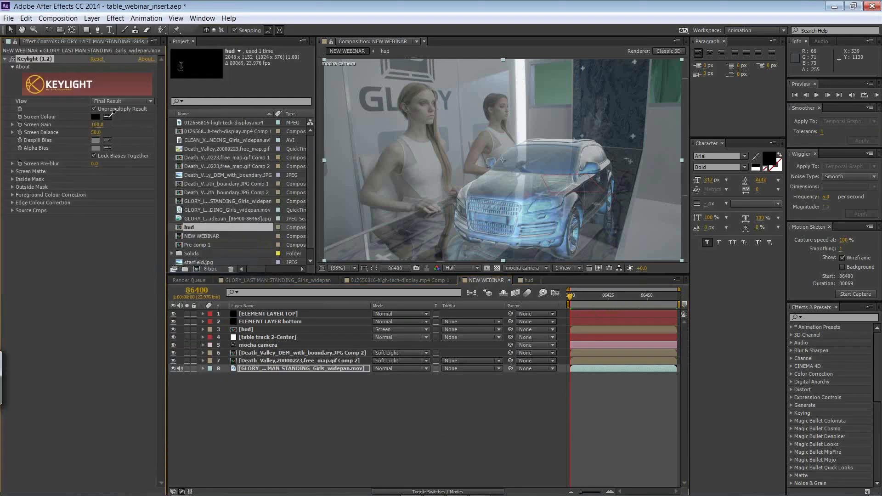
{"action": "left_click", "coordinate": [553, 84]}
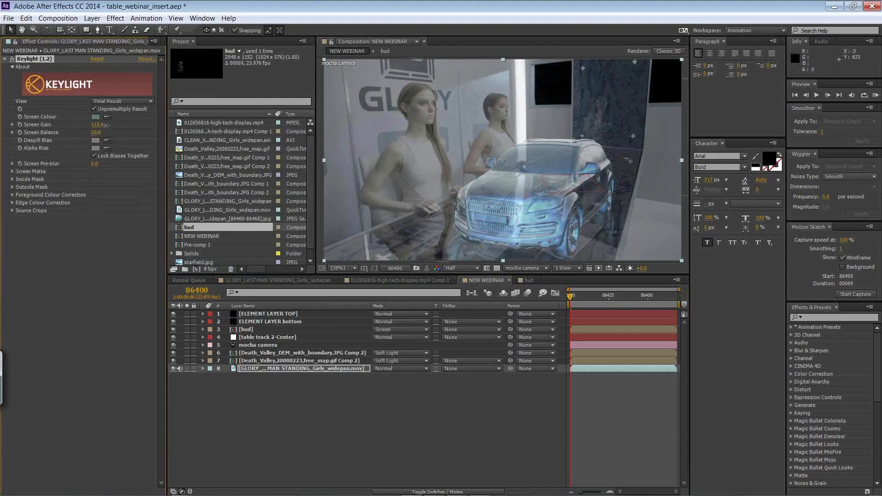
{"action": "left_click_drag", "start_coordinate": [103, 125], "coordinate": [79, 131]}
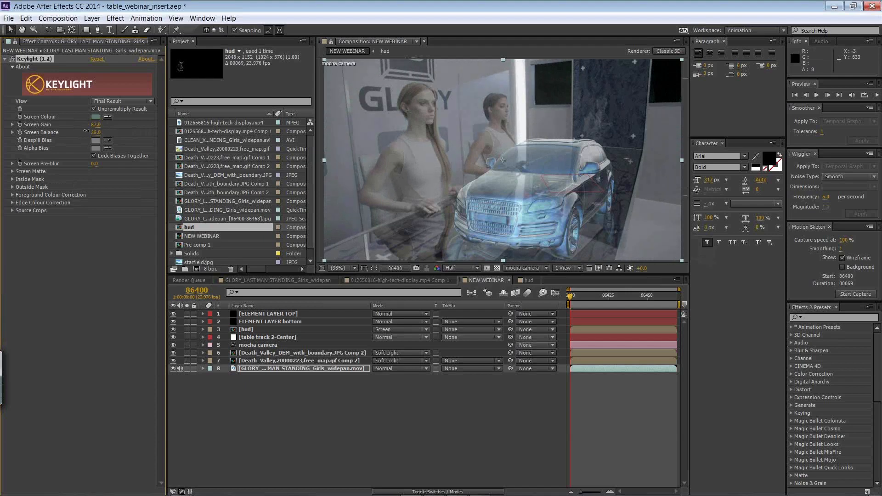
{"action": "left_click_drag", "start_coordinate": [96, 125], "coordinate": [98, 125]}
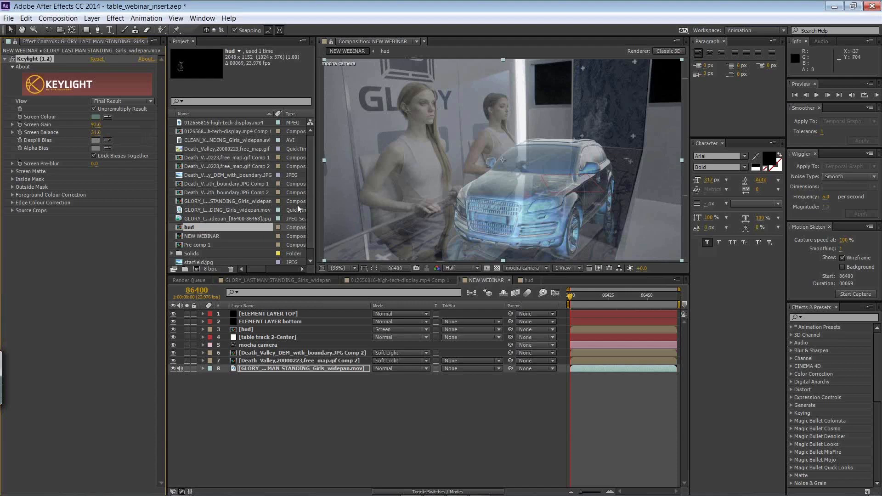
Step: Hide every layer above the GLORY_LAST MAN STANDING footage layer
{"action": "left_click_drag", "start_coordinate": [174, 313], "coordinate": [173, 360]}
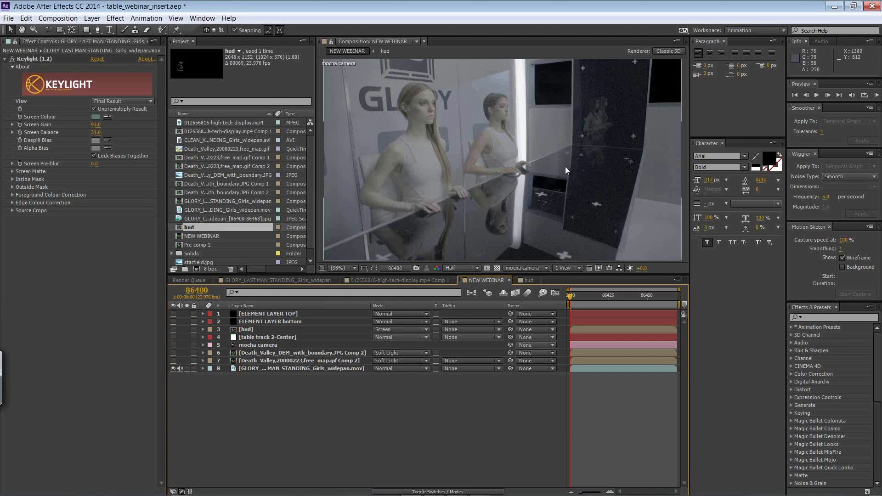
Step: Switch to mocha Pro, select the table track layer and hide the table track 2 and back wall track 2 layers
{"action": "key", "text": "alt+Tab"}
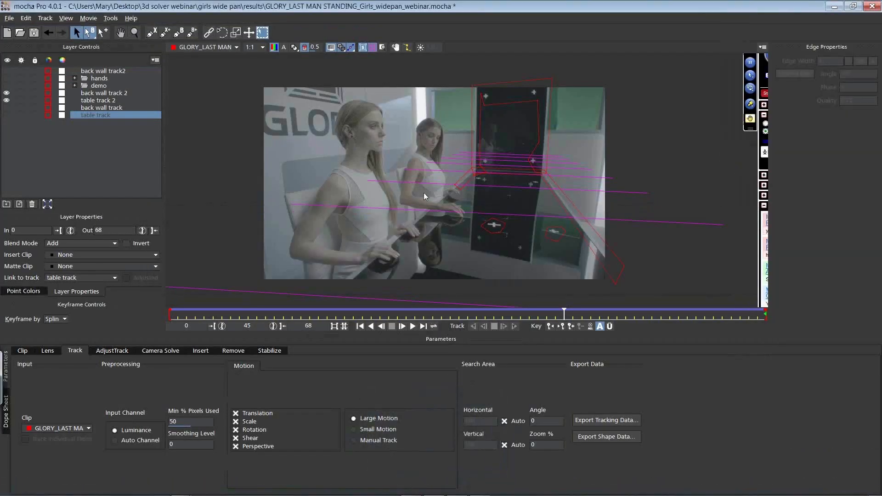
{"action": "left_click", "coordinate": [452, 190]}
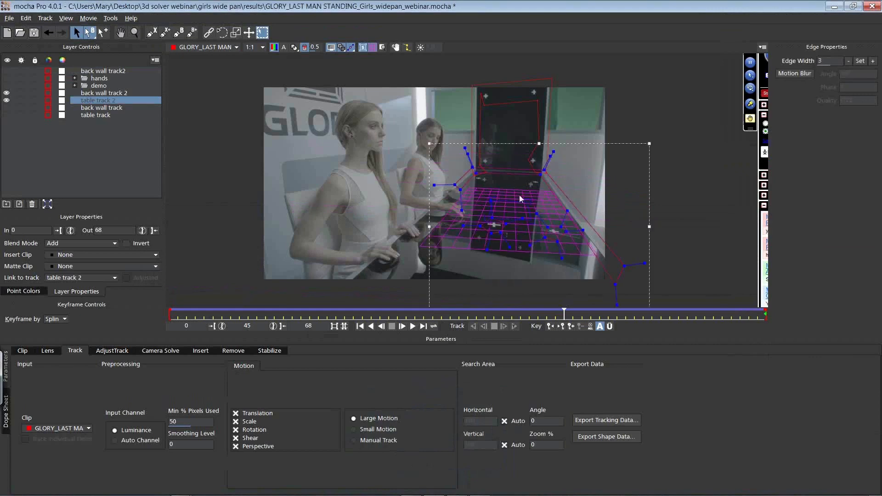
{"action": "left_click", "coordinate": [96, 116]}
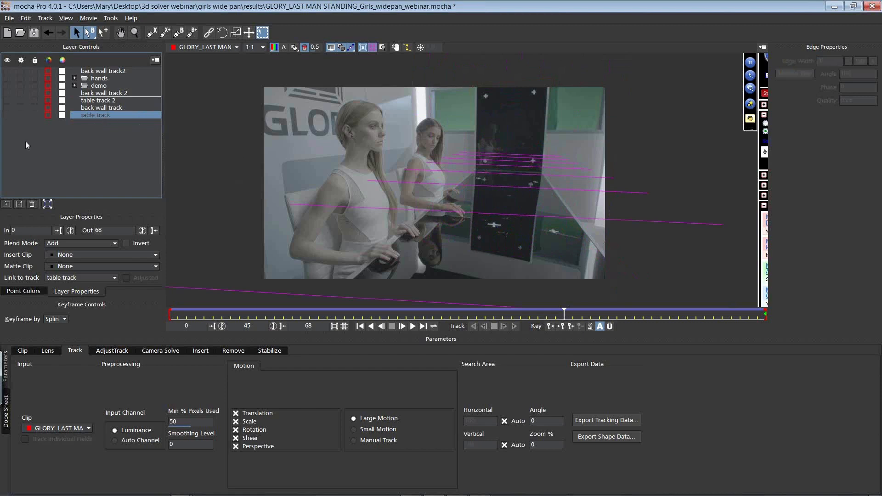
Step: Show the table track layer and scrub through the shot to check how its surface follows the tabletop
{"action": "left_click", "coordinate": [7, 116]}
{"action": "left_click_drag", "start_coordinate": [503, 167], "coordinate": [515, 143]}
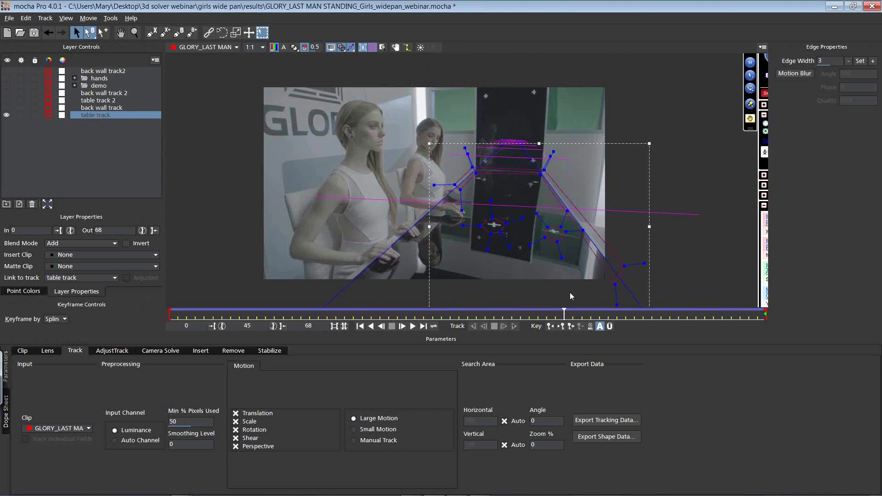
{"action": "left_click_drag", "start_coordinate": [565, 312], "coordinate": [131, 248]}
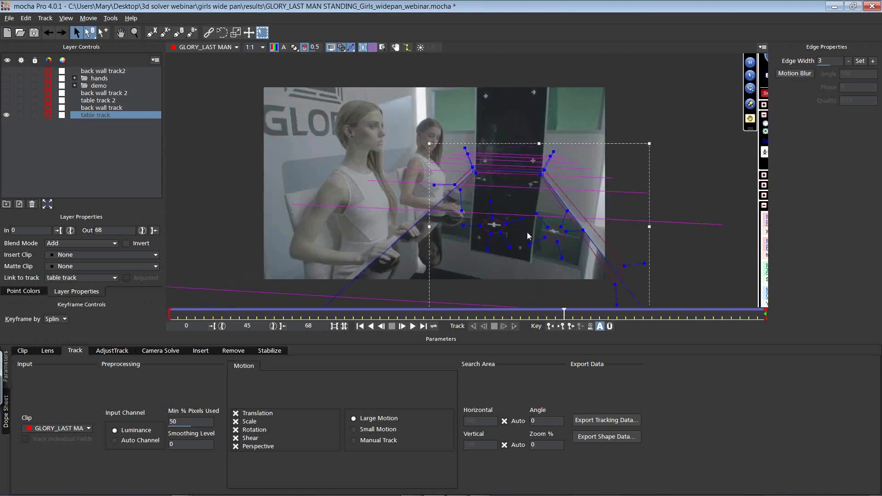
Step: Show the back wall track layer and fit its surface corners to the lower section of the black panel
{"action": "left_click", "coordinate": [107, 108]}
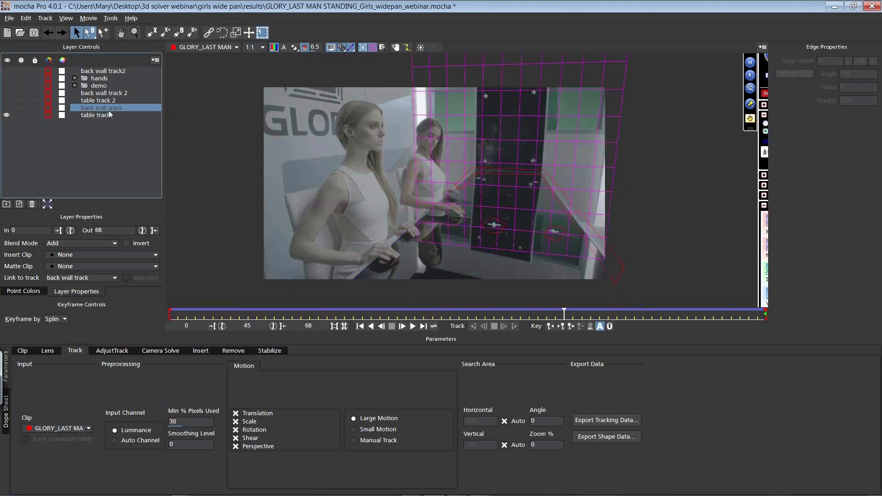
{"action": "left_click", "coordinate": [6, 108]}
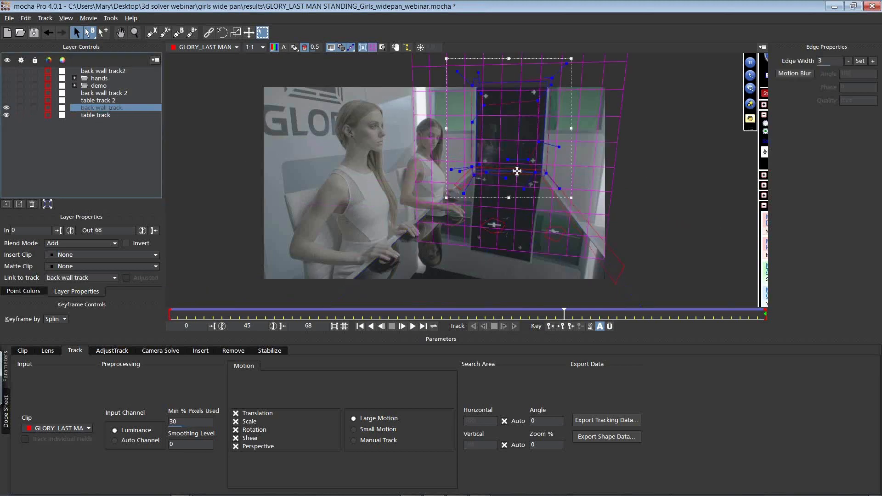
{"action": "left_click_drag", "start_coordinate": [518, 206], "coordinate": [469, 251]}
{"action": "left_click_drag", "start_coordinate": [538, 252], "coordinate": [529, 262]}
{"action": "left_click_drag", "start_coordinate": [470, 252], "coordinate": [471, 249]}
{"action": "left_click_drag", "start_coordinate": [545, 84], "coordinate": [541, 169]}
{"action": "left_click_drag", "start_coordinate": [475, 85], "coordinate": [475, 168]}
Step: Scrub through the shot to its last frame to check the surface, and hide the back wall track and table track layers
{"action": "left_click_drag", "start_coordinate": [561, 314], "coordinate": [810, 314]}
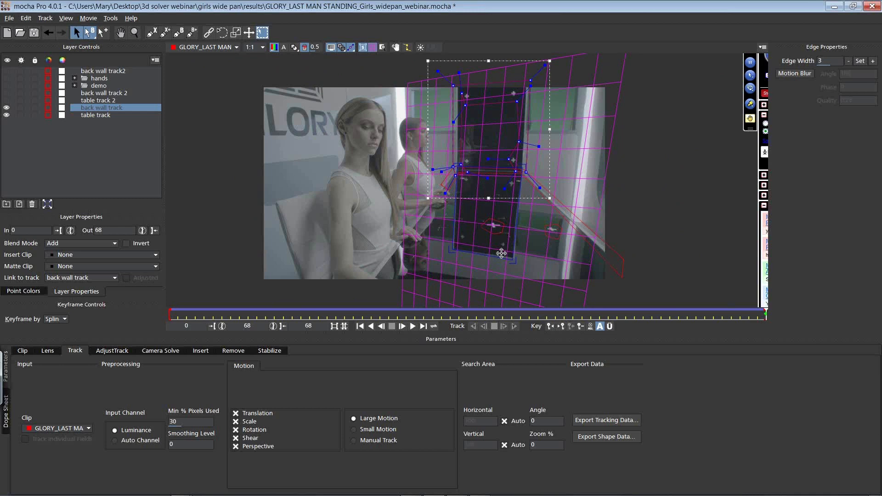
{"action": "left_click_drag", "start_coordinate": [180, 317], "coordinate": [823, 294]}
{"action": "left_click", "coordinate": [7, 108]}
{"action": "left_click", "coordinate": [6, 115]}
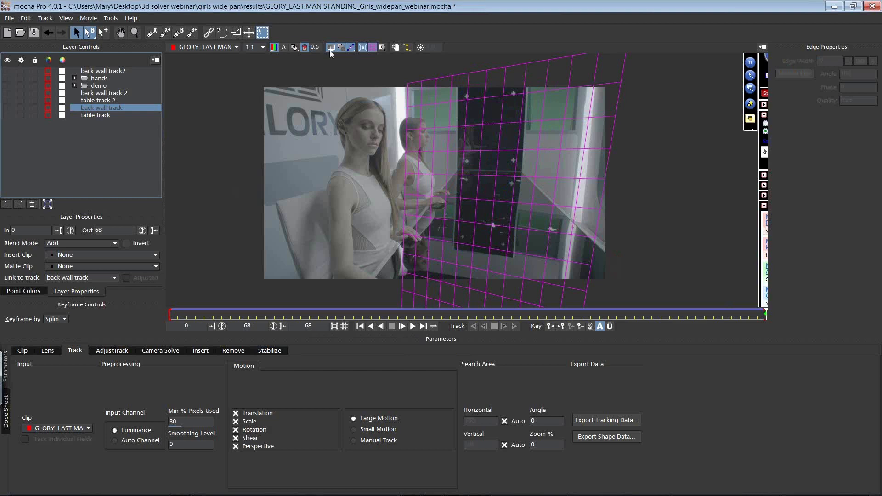
Step: Draw a closed X-spline around the tracking marks on the lower part of the black panel
{"action": "left_click", "coordinate": [150, 33]}
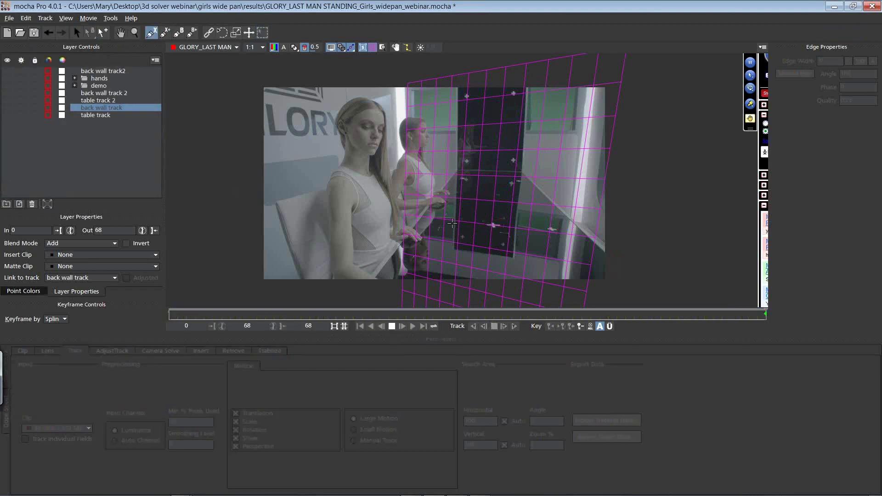
{"action": "left_click", "coordinate": [458, 225]}
{"action": "left_click", "coordinate": [470, 237]}
{"action": "left_click", "coordinate": [491, 242]}
{"action": "left_click", "coordinate": [499, 238]}
{"action": "left_click", "coordinate": [511, 242]}
{"action": "left_click", "coordinate": [512, 243]}
{"action": "left_click", "coordinate": [516, 197]}
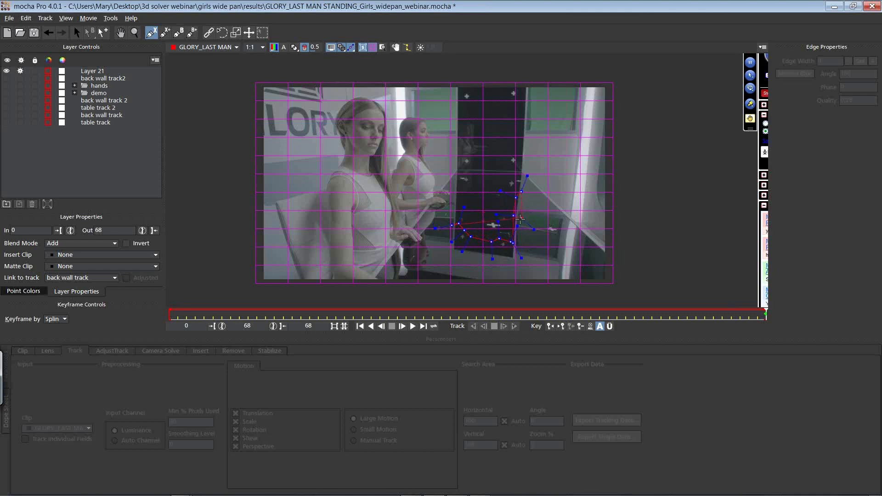
{"action": "left_click", "coordinate": [516, 265]}
{"action": "left_click", "coordinate": [494, 261]}
{"action": "left_click", "coordinate": [465, 253]}
{"action": "left_click", "coordinate": [450, 251]}
{"action": "right_click", "coordinate": [451, 223]}
Step: Fit the new spline layer's surface corners to the lower black panel and track the layer backwards from frame 68
{"action": "left_click_drag", "start_coordinate": [456, 199], "coordinate": [457, 170]}
{"action": "left_click_drag", "start_coordinate": [512, 199], "coordinate": [523, 170]}
{"action": "mouse_move", "coordinate": [512, 257]}
{"action": "left_mouse_down"}
{"action": "mouse_move", "coordinate": [501, 258]}
{"action": "mouse_move", "coordinate": [514, 256]}
{"action": "left_mouse_up"}
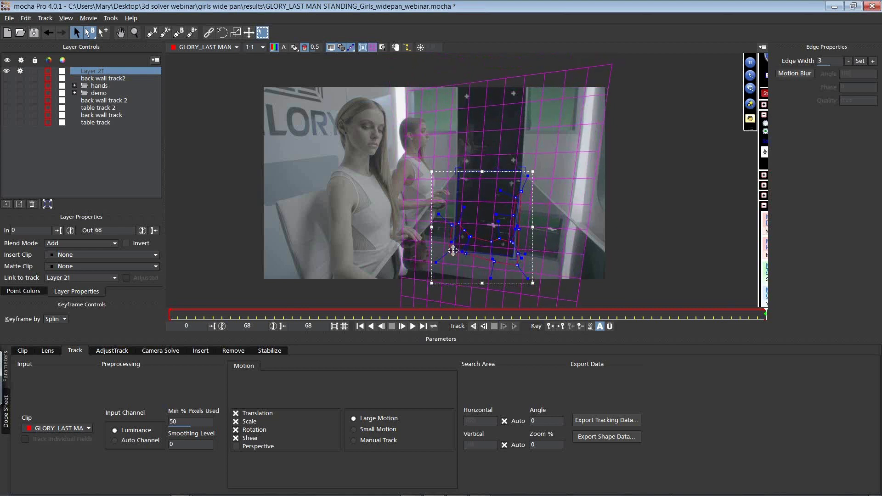
{"action": "left_click", "coordinate": [473, 326]}
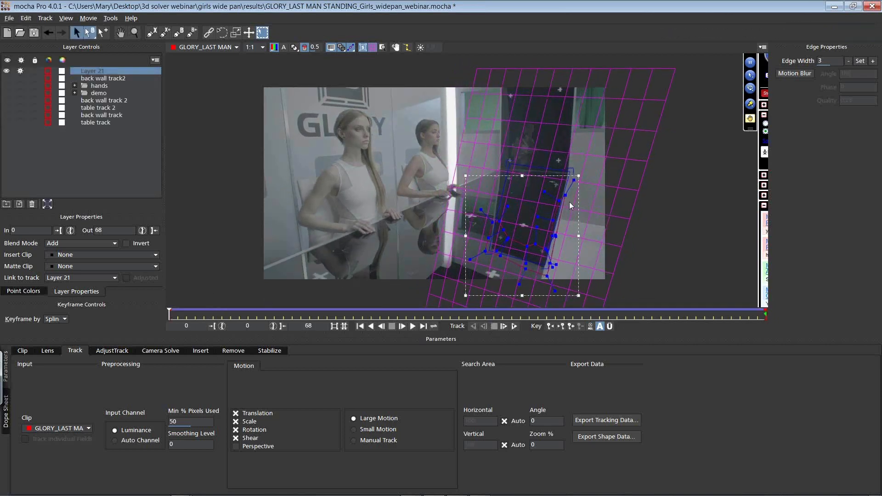
Step: At frame 6, delete the control points along the right-hand side of the tracked spline
{"action": "left_click_drag", "start_coordinate": [178, 318], "coordinate": [219, 317]}
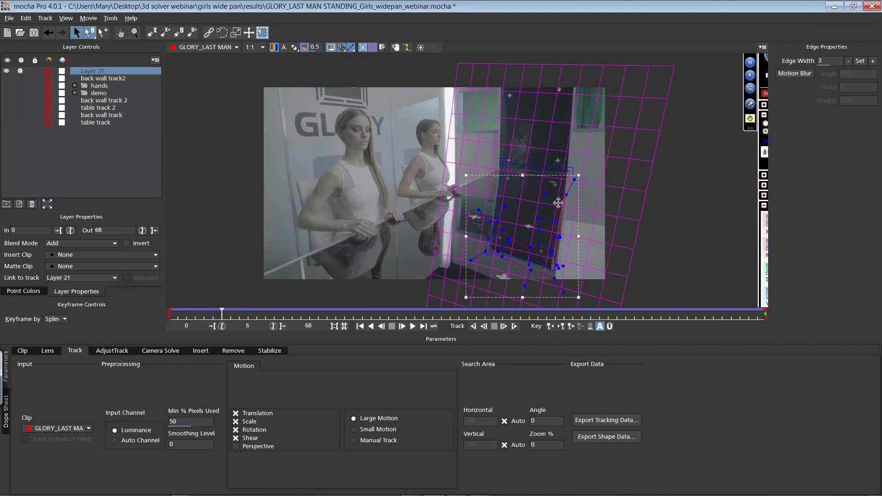
{"action": "left_click_drag", "start_coordinate": [565, 218], "coordinate": [544, 188]}
{"action": "key", "text": "Delete"}
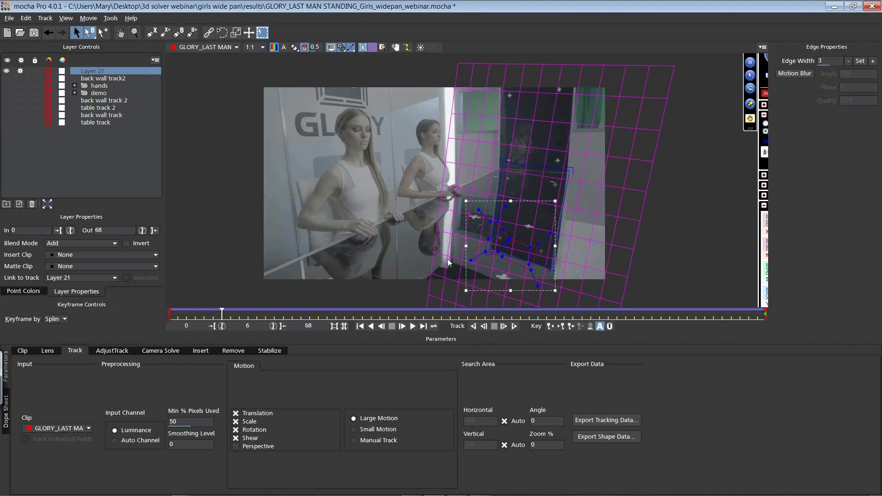
Step: Restrict the spline layer's motion to Translation only and track it backwards again
{"action": "left_click", "coordinate": [235, 421]}
{"action": "left_click", "coordinate": [236, 429]}
{"action": "left_click", "coordinate": [235, 437]}
{"action": "left_click", "coordinate": [472, 326]}
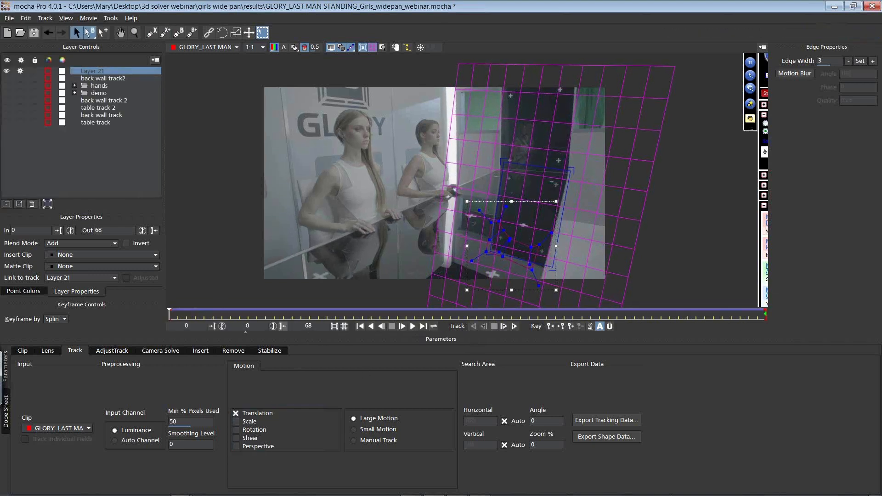
Step: Scrub through the shot to check the Layer 21 track, delete that layer and select the table track layer
{"action": "left_click_drag", "start_coordinate": [169, 314], "coordinate": [374, 345]}
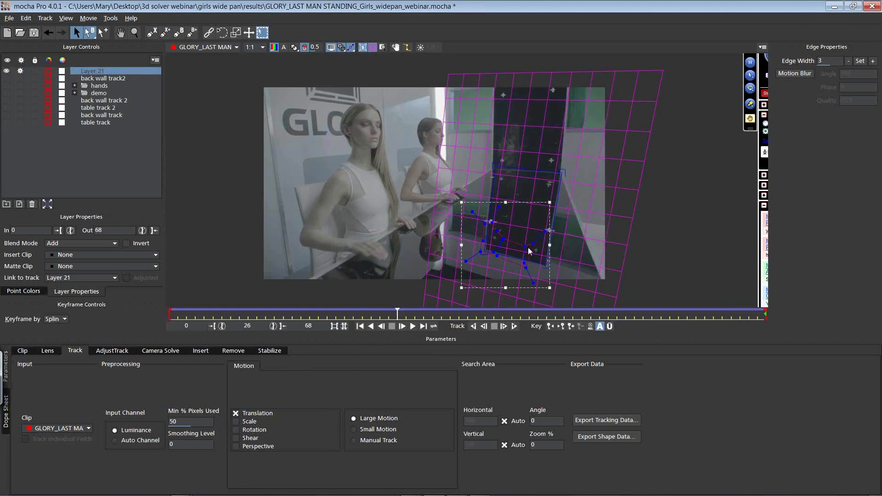
{"action": "left_click_drag", "start_coordinate": [397, 311], "coordinate": [240, 299]}
{"action": "left_click_drag", "start_coordinate": [295, 281], "coordinate": [766, 317]}
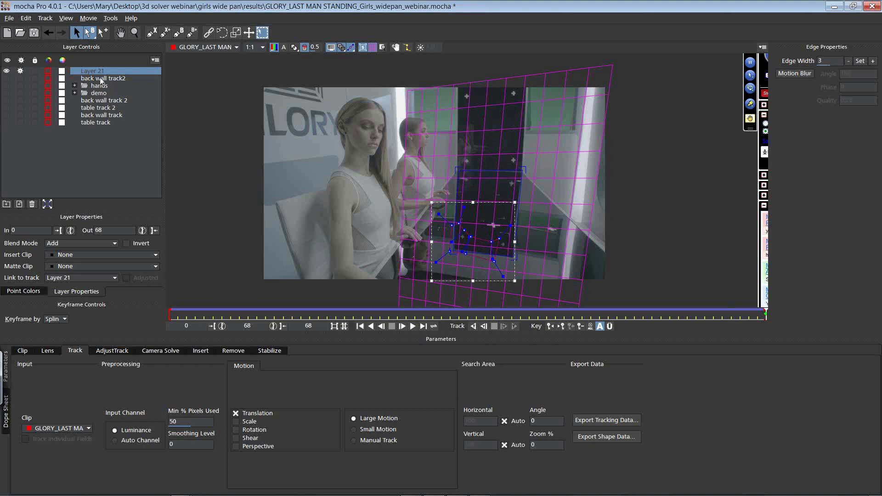
{"action": "left_click", "coordinate": [32, 204]}
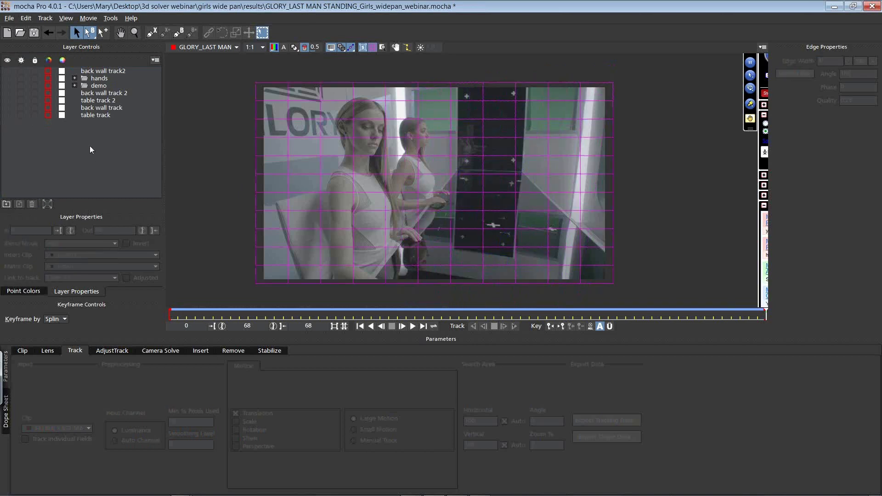
{"action": "left_click", "coordinate": [103, 116]}
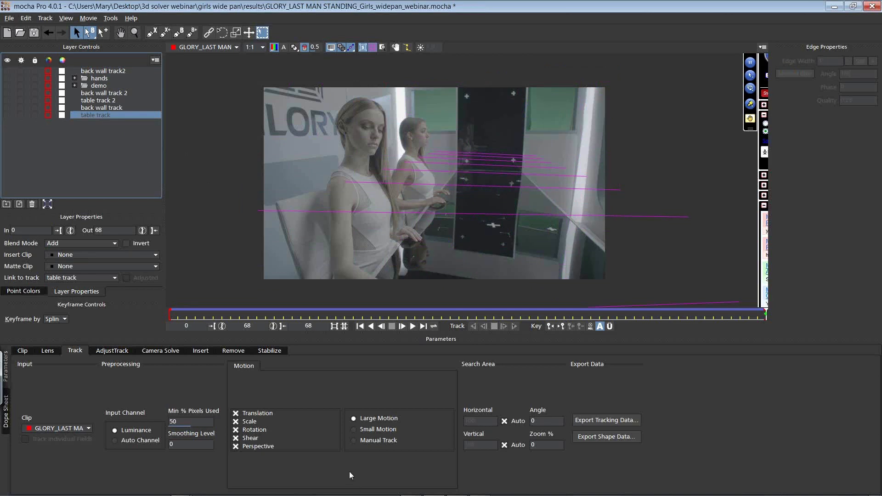
Step: Switch to After Effects and adjust Keylight's Screen Shrink/Grow, setting Screen Softness to 1.0, Despot Black to 7.7 and Despot White to 4.4
{"action": "key", "text": "alt+Tab"}
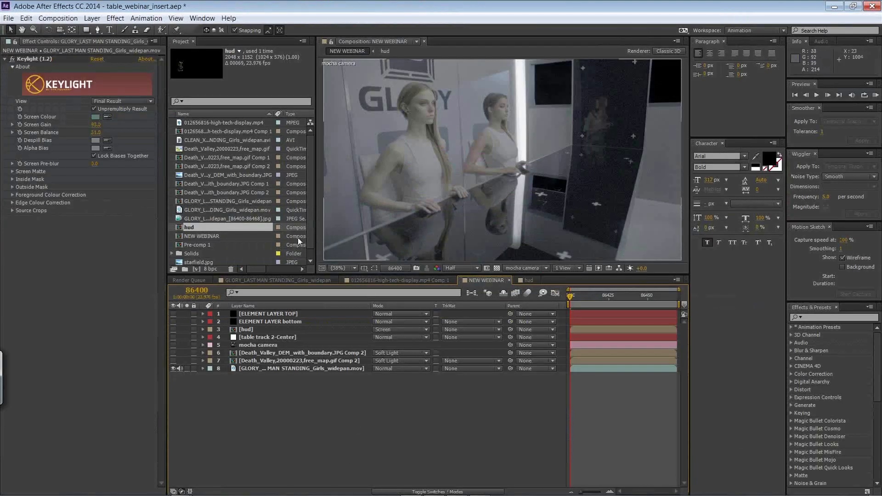
{"action": "left_click", "coordinate": [13, 171]}
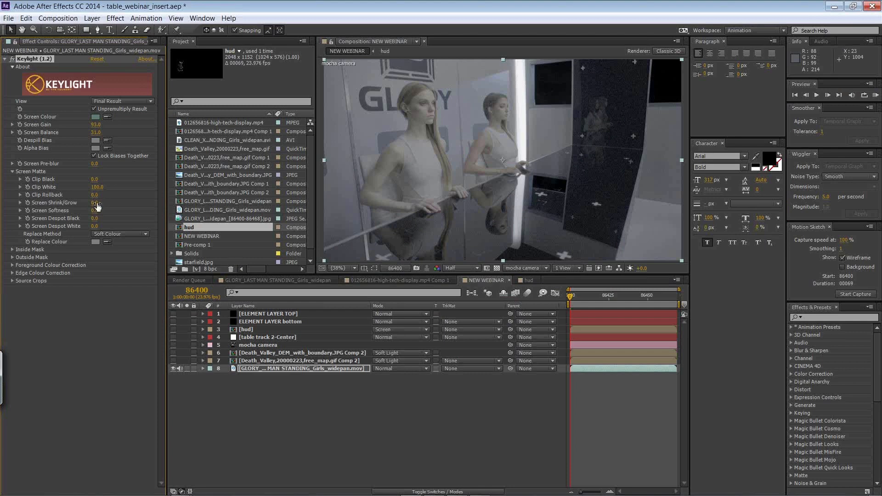
{"action": "mouse_move", "coordinate": [97, 181]}
{"action": "left_mouse_down"}
{"action": "mouse_move", "coordinate": [82, 179]}
{"action": "mouse_move", "coordinate": [137, 180]}
{"action": "mouse_move", "coordinate": [82, 179]}
{"action": "left_mouse_up"}
{"action": "mouse_move", "coordinate": [94, 202]}
{"action": "left_mouse_down"}
{"action": "mouse_move", "coordinate": [112, 203]}
{"action": "mouse_move", "coordinate": [91, 203]}
{"action": "left_mouse_up"}
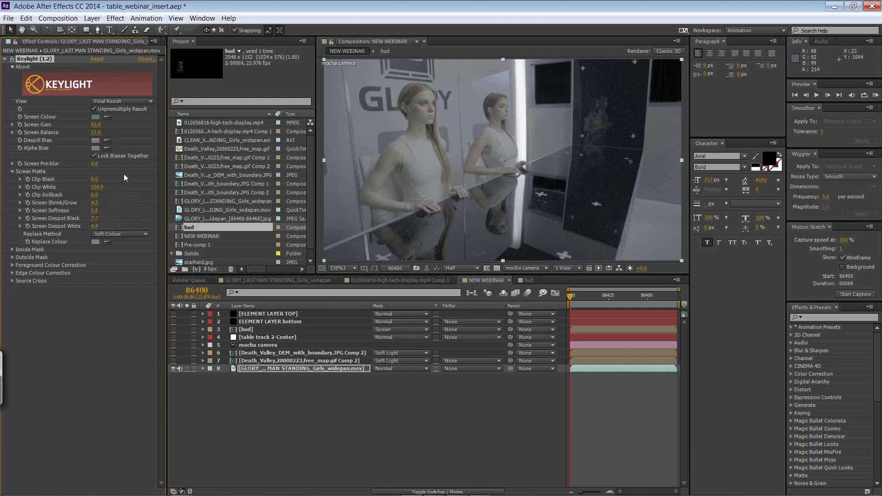
Step: Set Keylight's Screen Balance to 55 and Screen Gain to 98
{"action": "left_click_drag", "start_coordinate": [95, 132], "coordinate": [122, 134]}
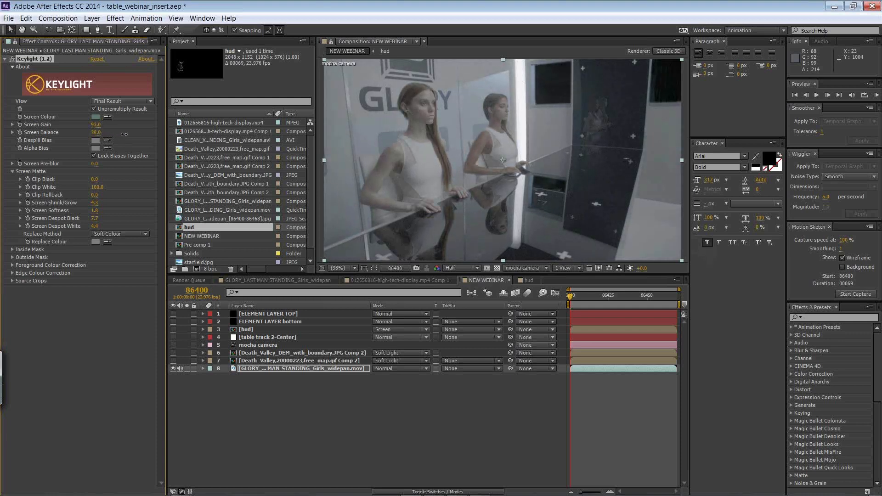
{"action": "mouse_move", "coordinate": [94, 125]}
{"action": "left_mouse_down"}
{"action": "mouse_move", "coordinate": [115, 127]}
{"action": "mouse_move", "coordinate": [90, 131]}
{"action": "left_mouse_up"}
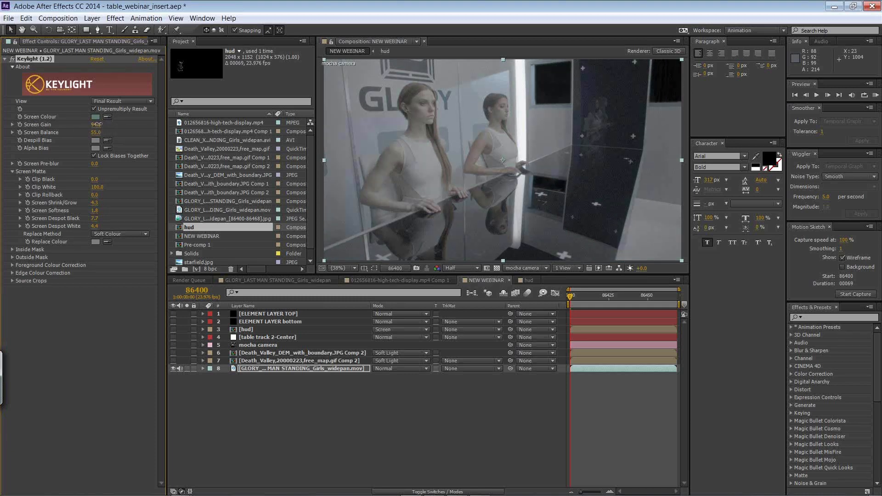
{"action": "left_click_drag", "start_coordinate": [99, 124], "coordinate": [101, 125]}
Step: Show all the layers above the GLORY footage again and add starfield.jpg beneath it as the lowest layer
{"action": "left_click_drag", "start_coordinate": [172, 362], "coordinate": [173, 313]}
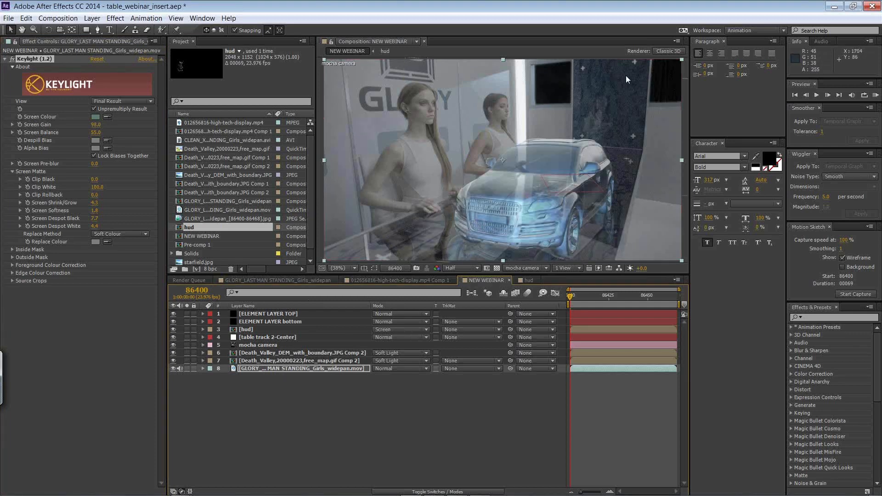
{"action": "scroll", "coordinate": [311, 211], "scroll_direction": "down", "scroll_amount": 1}
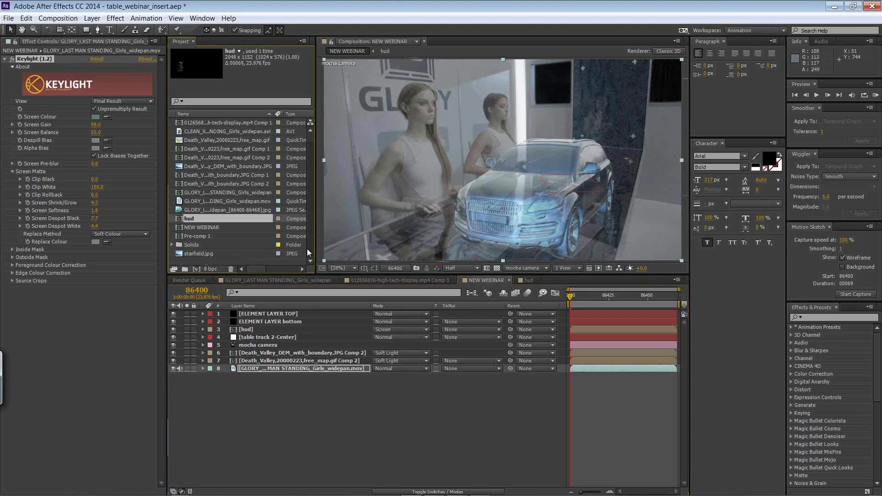
{"action": "left_click_drag", "start_coordinate": [212, 253], "coordinate": [263, 425]}
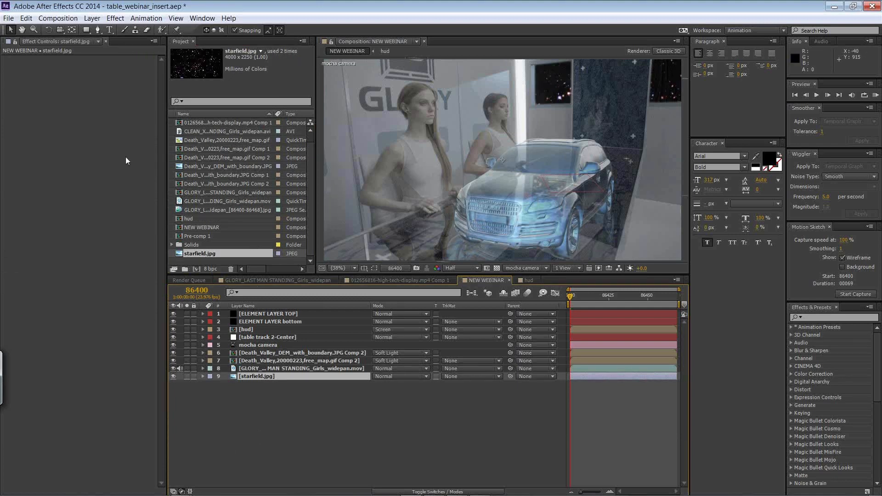
Step: Apply Brightness & Contrast to the starfield layer with Brightness -101 and Contrast -99
{"action": "left_click", "coordinate": [115, 18]}
{"action": "mouse_move", "coordinate": [70, 118]}
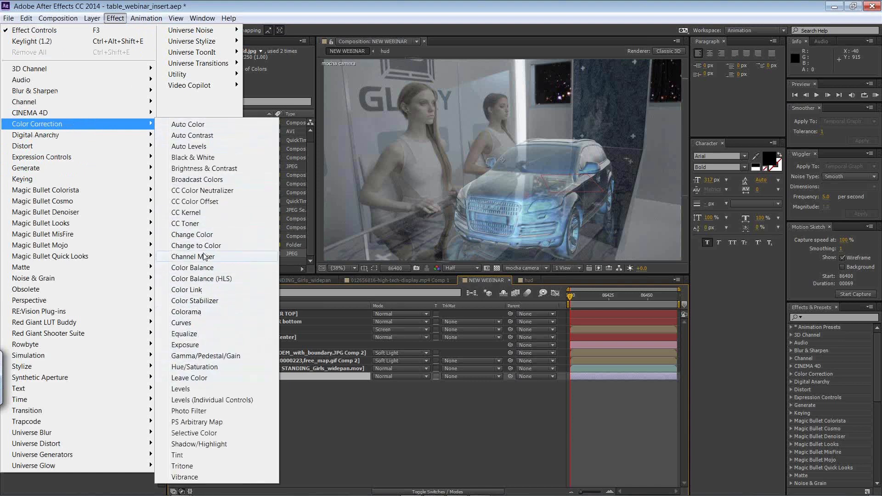
{"action": "left_click", "coordinate": [202, 168]}
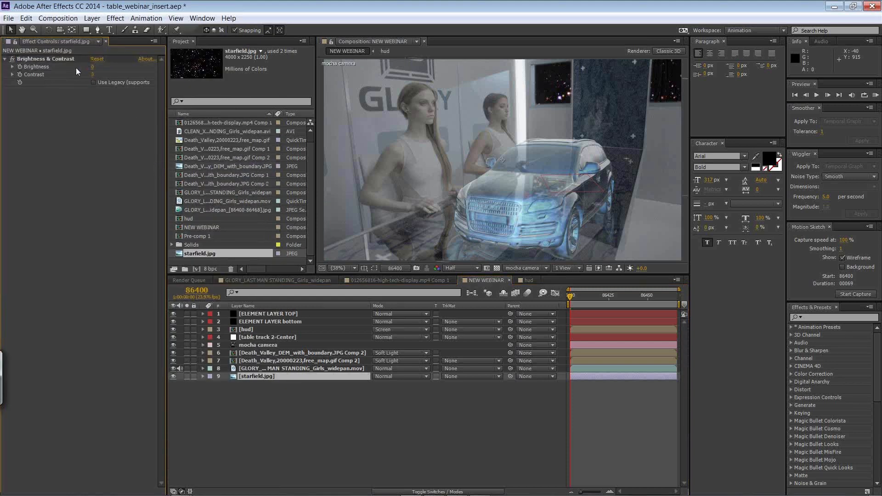
{"action": "left_click_drag", "start_coordinate": [92, 67], "coordinate": [78, 68]}
{"action": "left_click_drag", "start_coordinate": [92, 74], "coordinate": [66, 75]}
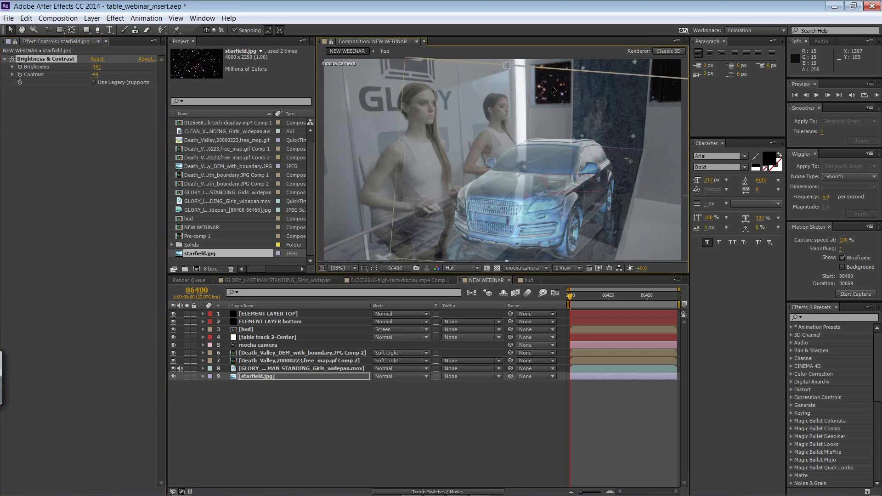
Step: Scale the starfield layer to 46% and move it behind the keyed wall panels, to about 1570, 295
{"action": "left_click", "coordinate": [202, 376]}
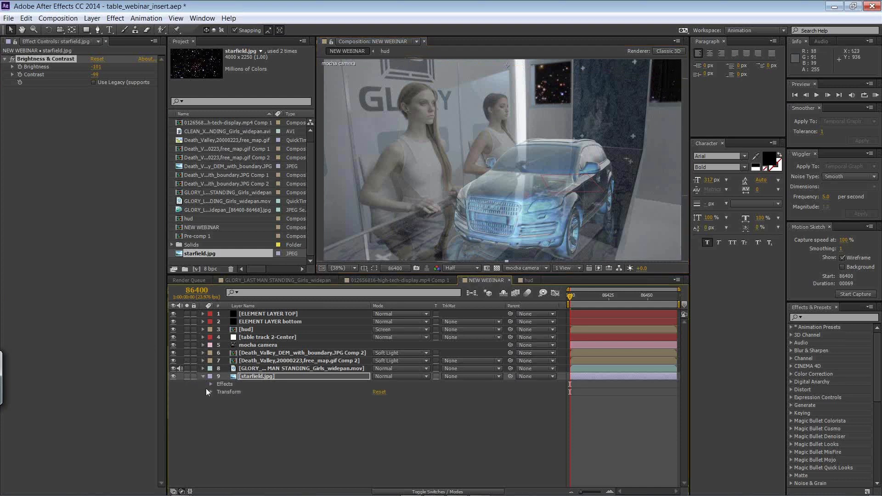
{"action": "left_click", "coordinate": [213, 391]}
{"action": "left_click", "coordinate": [219, 392]}
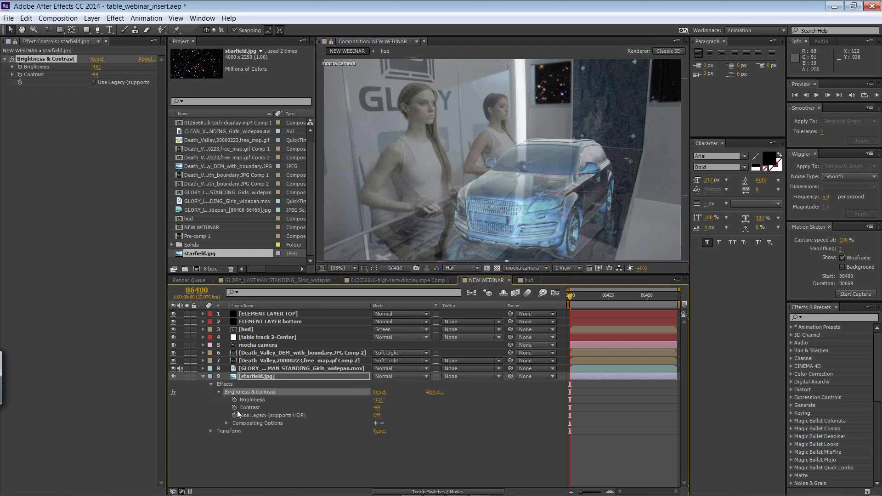
{"action": "left_click", "coordinate": [210, 431]}
{"action": "left_click", "coordinate": [339, 447]}
{"action": "left_click_drag", "start_coordinate": [384, 460], "coordinate": [357, 453]}
{"action": "left_click_drag", "start_coordinate": [539, 130], "coordinate": [602, 157]}
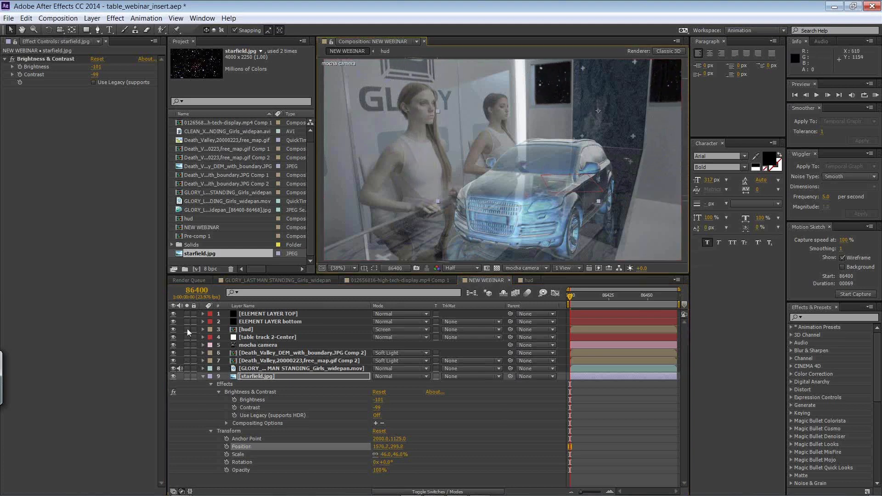
Step: Toggle the upper layers off and on to check the starfield, and preview the composite
{"action": "left_click_drag", "start_coordinate": [171, 316], "coordinate": [175, 356]}
{"action": "left_click", "coordinate": [173, 353]}
{"action": "left_click_drag", "start_coordinate": [171, 354], "coordinate": [173, 314]}
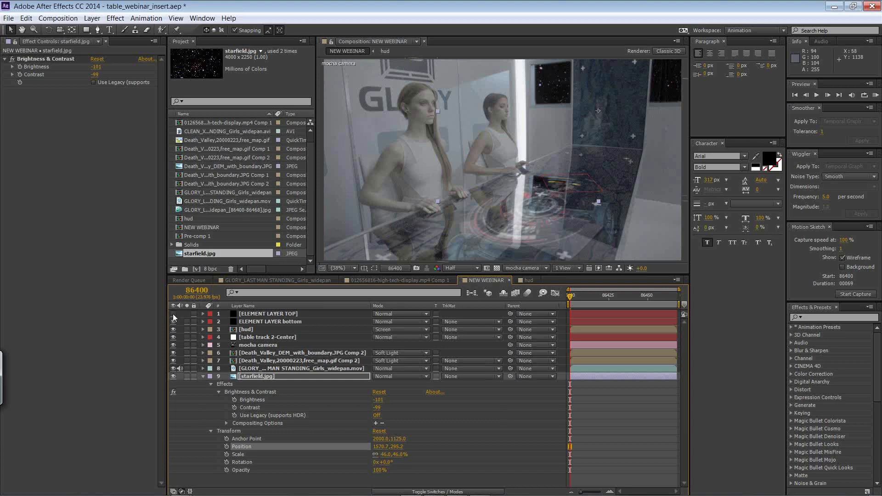
{"action": "left_click", "coordinate": [203, 376]}
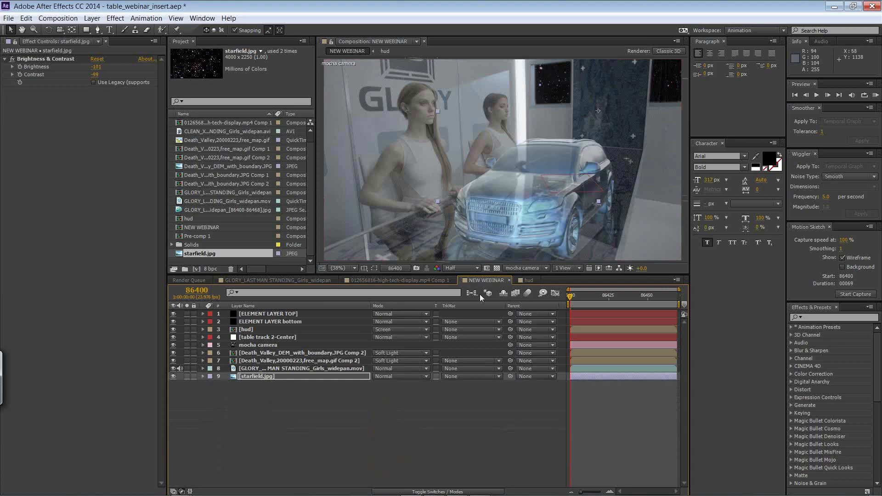
{"action": "key", "text": "space"}
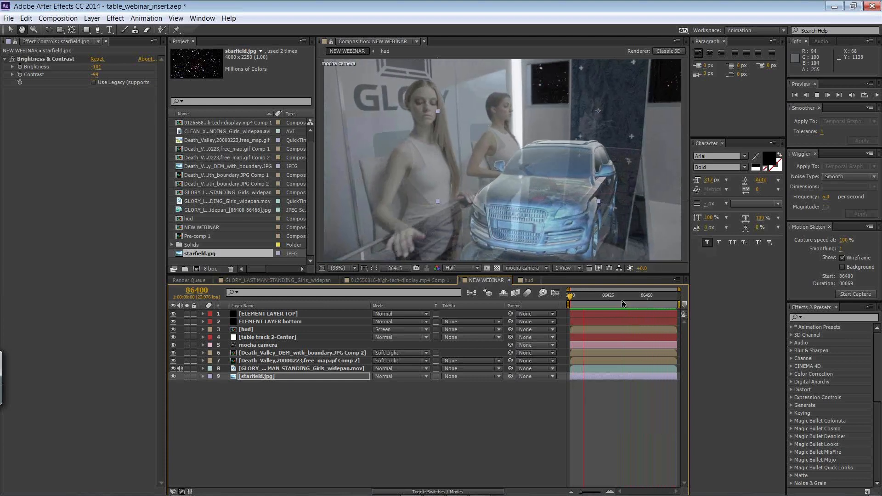
{"action": "key", "text": "space"}
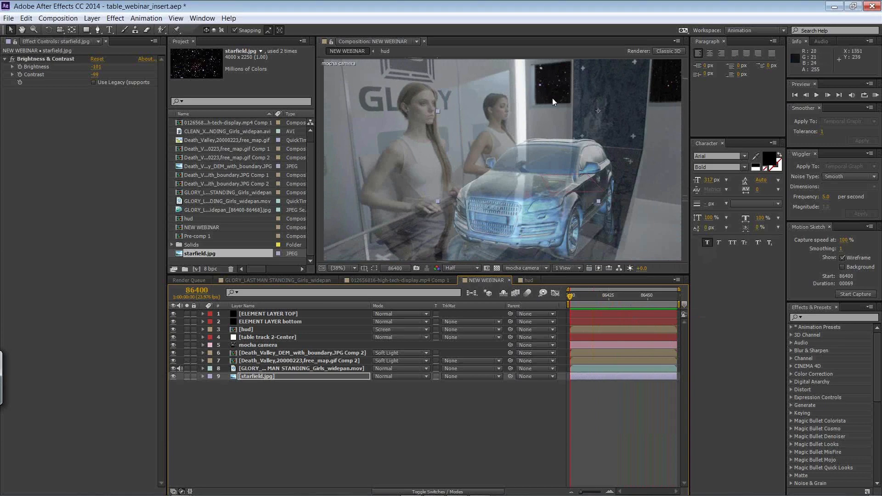
Step: Create a null object above the starfield layer and rename it bg driver
{"action": "left_click", "coordinate": [92, 18]}
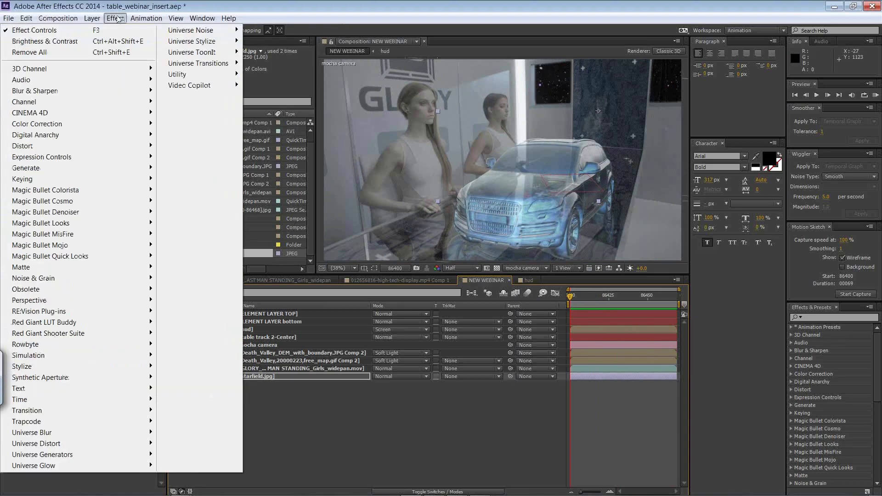
{"action": "mouse_move", "coordinate": [98, 30]}
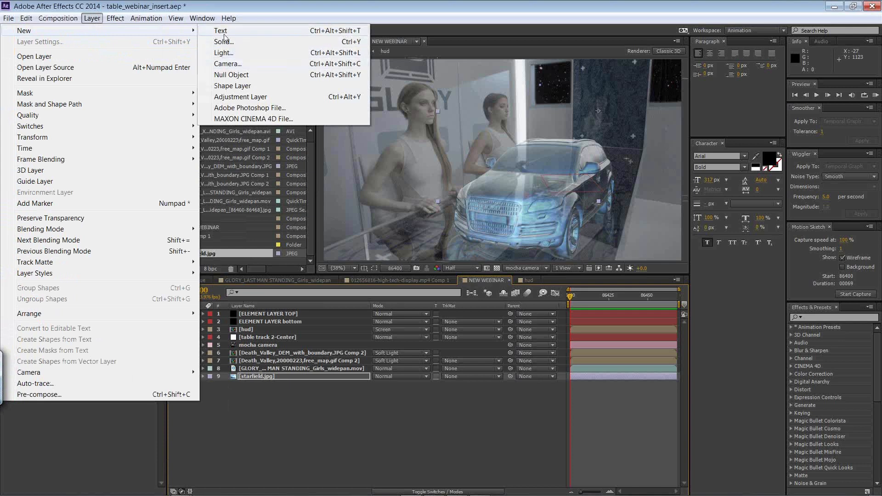
{"action": "left_click", "coordinate": [227, 74]}
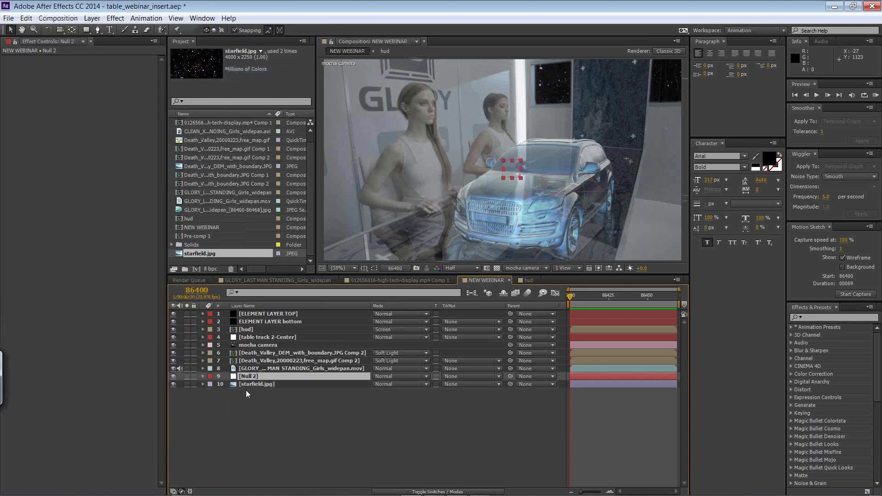
{"action": "right_click", "coordinate": [249, 377]}
{"action": "left_click", "coordinate": [281, 481]}
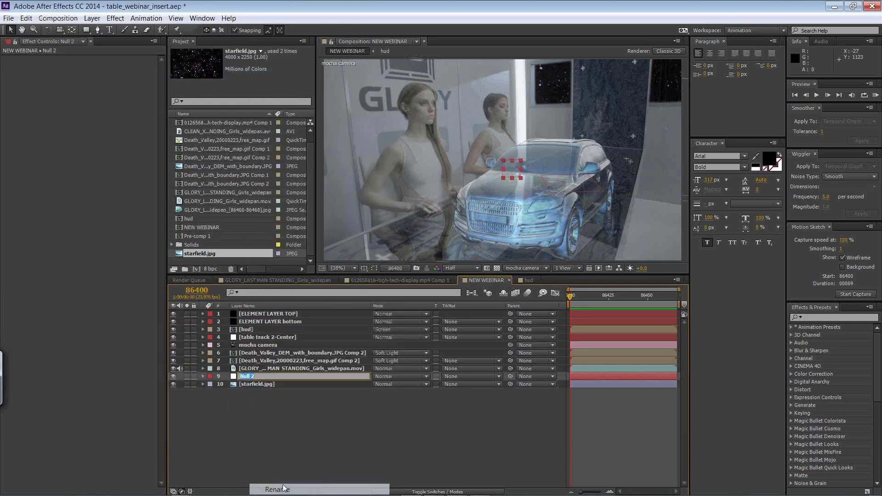
{"action": "type", "text": "bg dr"}
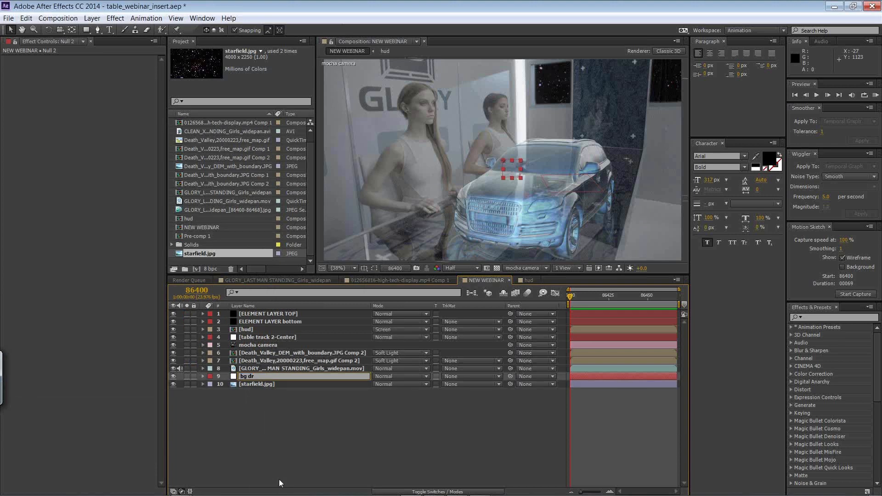
{"action": "left_click", "coordinate": [352, 426]}
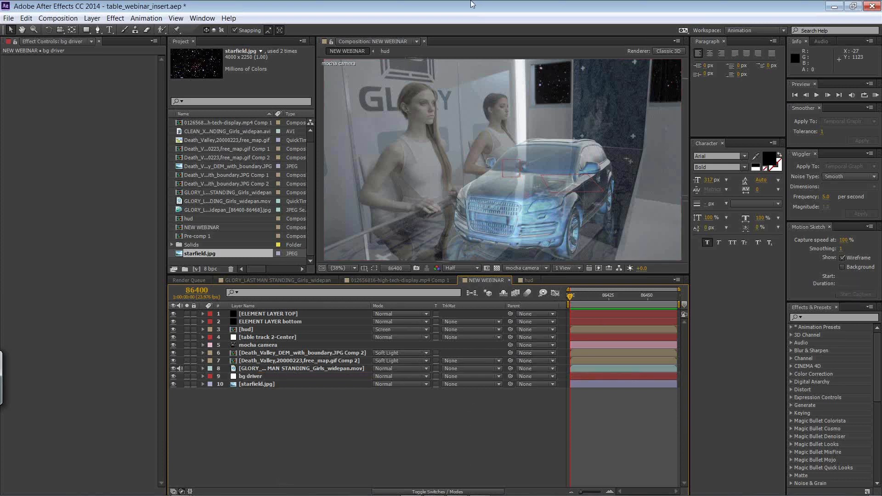
Step: Switch to mocha Pro and copy the table track's tracking data to the clipboard as After Effects Corner Pin supporting motion blur
{"action": "key", "text": "alt+Tab"}
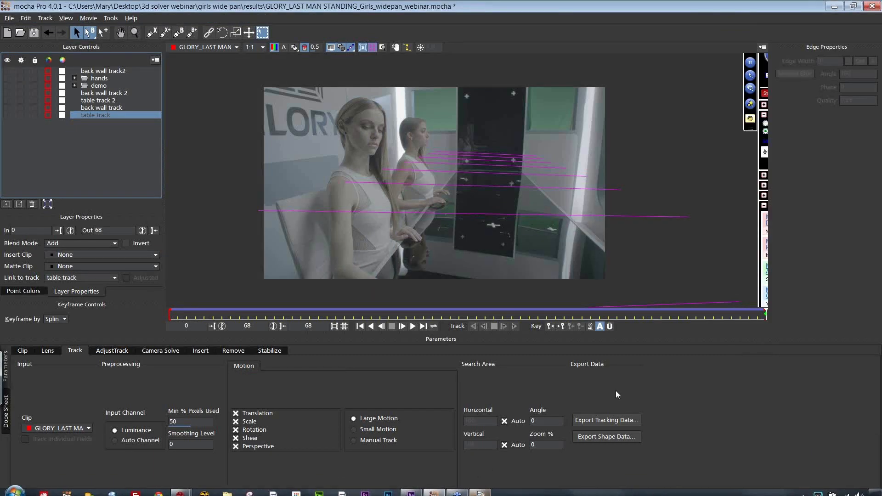
{"action": "left_click", "coordinate": [601, 420]}
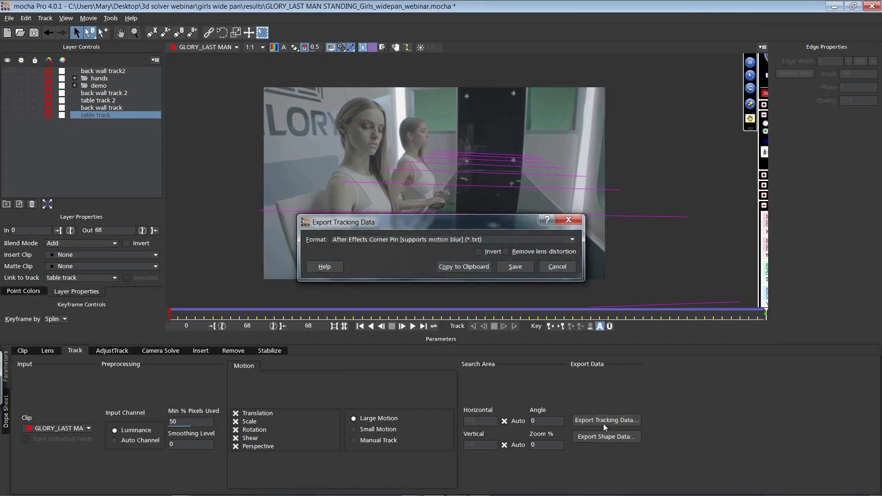
{"action": "left_click", "coordinate": [473, 265]}
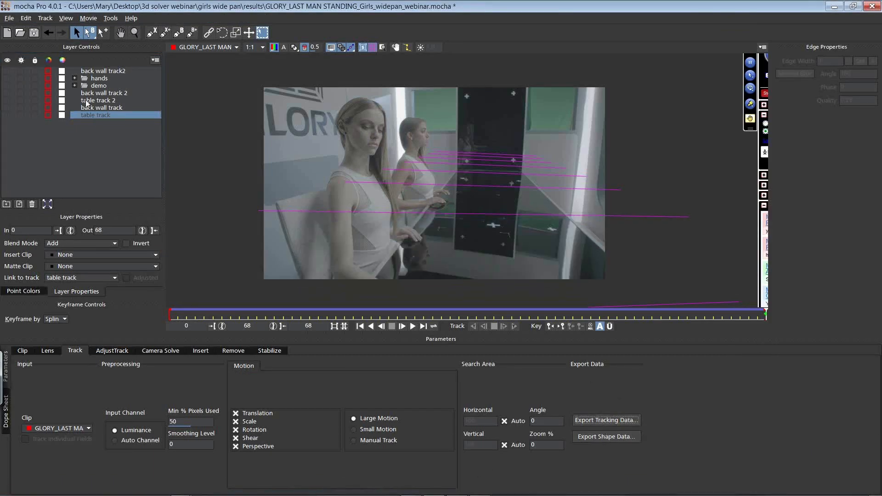
Step: Show the back wall track layer's splines and align its surface corners to the upper section of the dark wall panel
{"action": "left_click", "coordinate": [100, 109]}
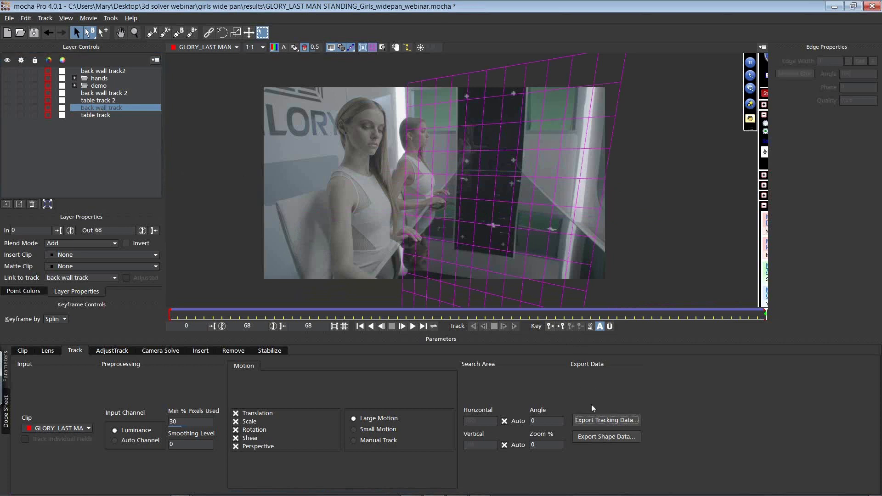
{"action": "left_click", "coordinate": [7, 107]}
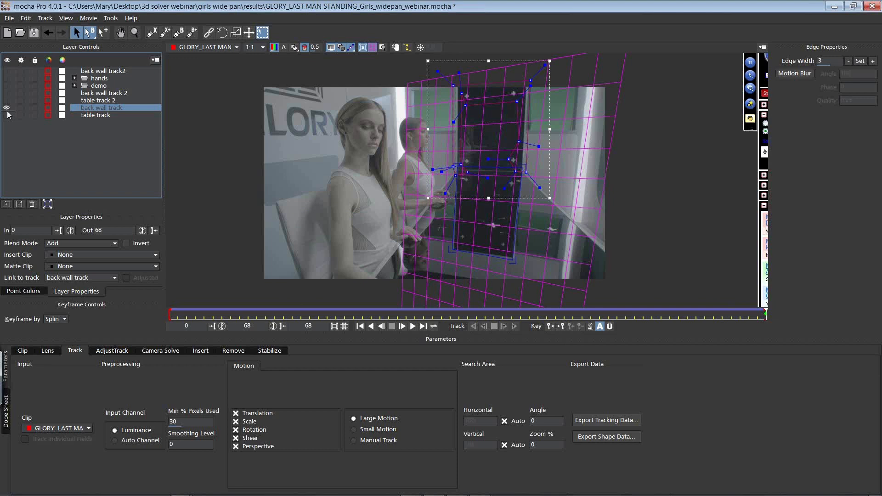
{"action": "mouse_move", "coordinate": [450, 249]}
{"action": "left_mouse_down"}
{"action": "mouse_move", "coordinate": [461, 138]}
{"action": "mouse_move", "coordinate": [435, 242]}
{"action": "left_mouse_up"}
{"action": "left_click_drag", "start_coordinate": [460, 168], "coordinate": [460, 86]}
{"action": "left_click_drag", "start_coordinate": [521, 170], "coordinate": [526, 85]}
{"action": "left_click_drag", "start_coordinate": [512, 257], "coordinate": [522, 170]}
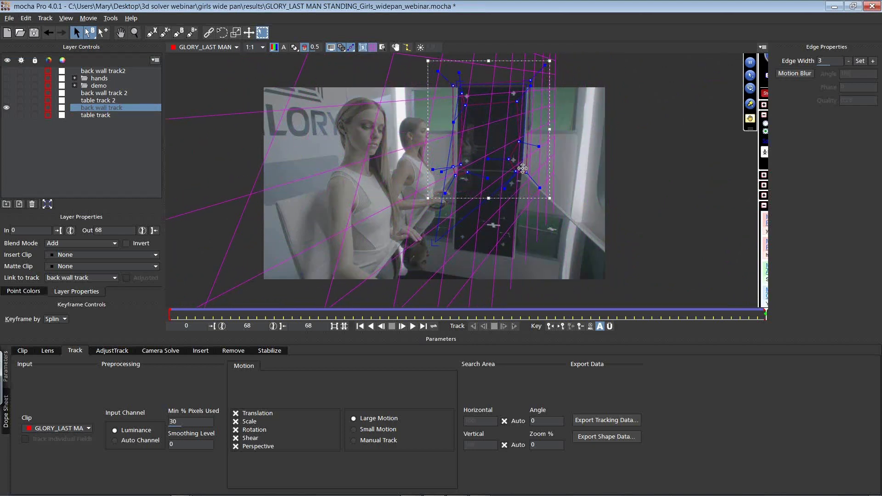
{"action": "left_click_drag", "start_coordinate": [434, 243], "coordinate": [454, 167]}
{"action": "left_click_drag", "start_coordinate": [456, 80], "coordinate": [454, 79]}
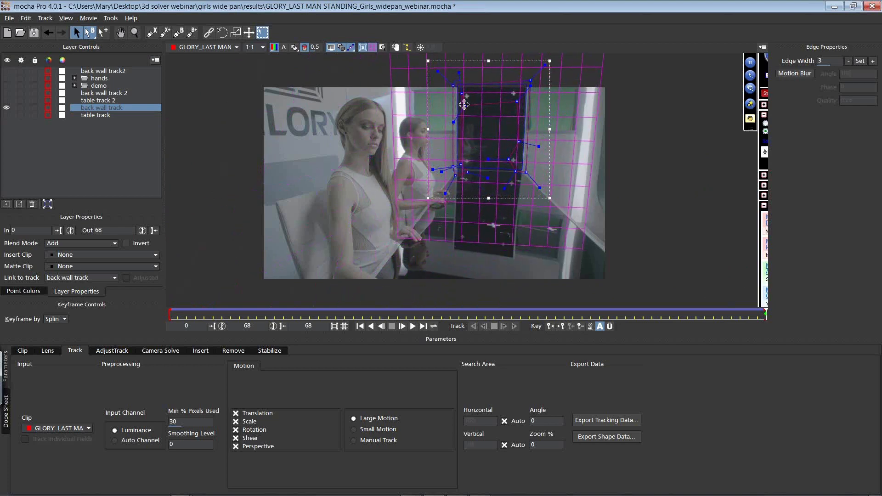
Step: Copy the back wall track's tracking data to the clipboard as After Effects Transform Data (position, scale and rotation)
{"action": "left_click", "coordinate": [595, 421]}
{"action": "left_click", "coordinate": [378, 240]}
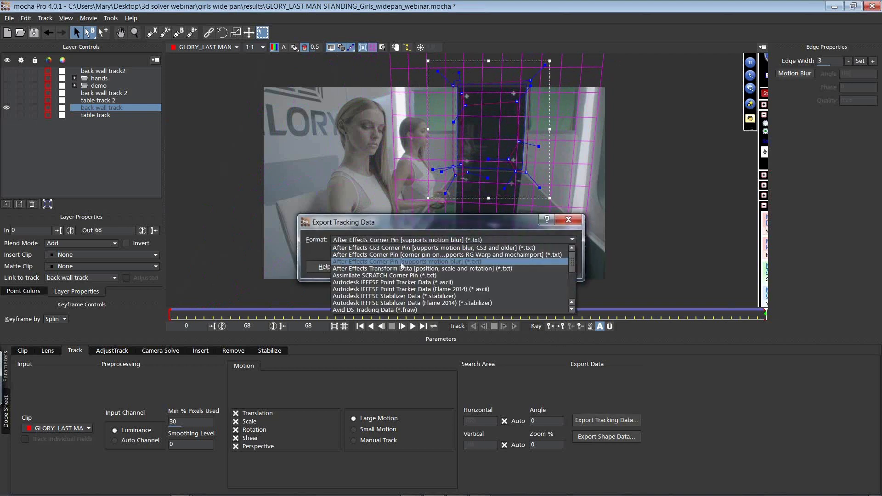
{"action": "left_click", "coordinate": [376, 269]}
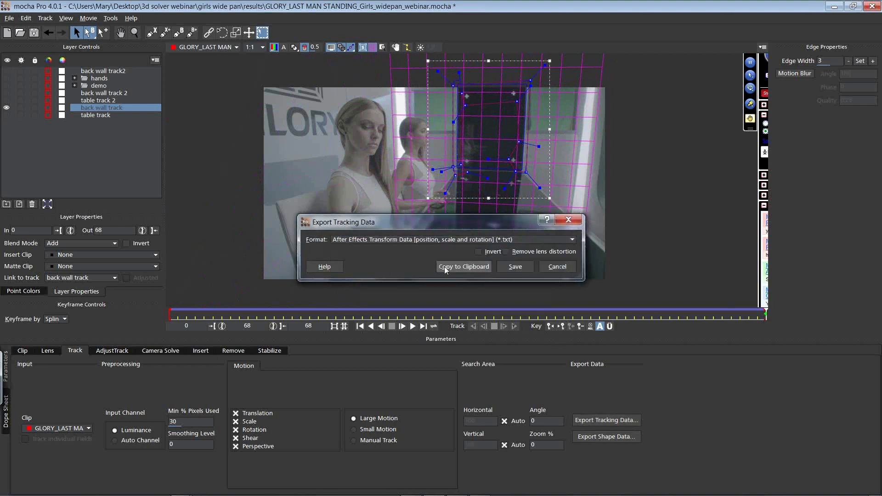
{"action": "left_click", "coordinate": [457, 266]}
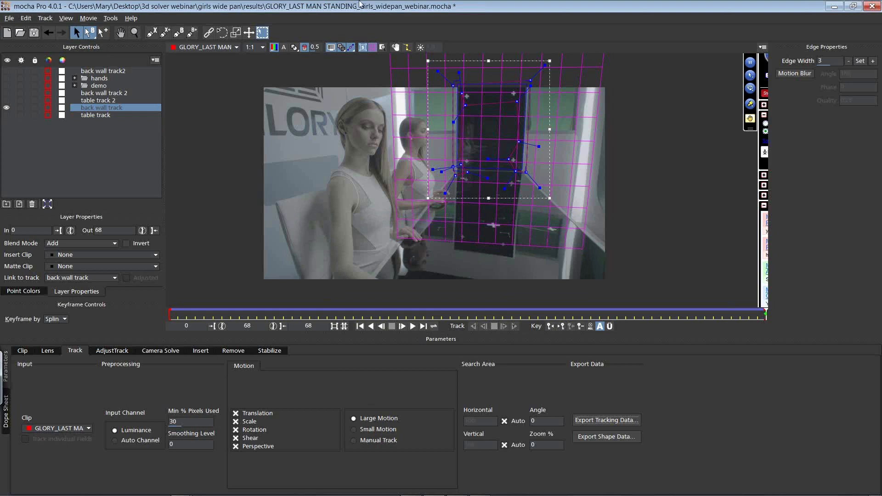
Step: Switch back to After Effects, paste the tracking data onto the bg driver null, and scrub the timeline to check its motion
{"action": "key", "text": "alt+Tab"}
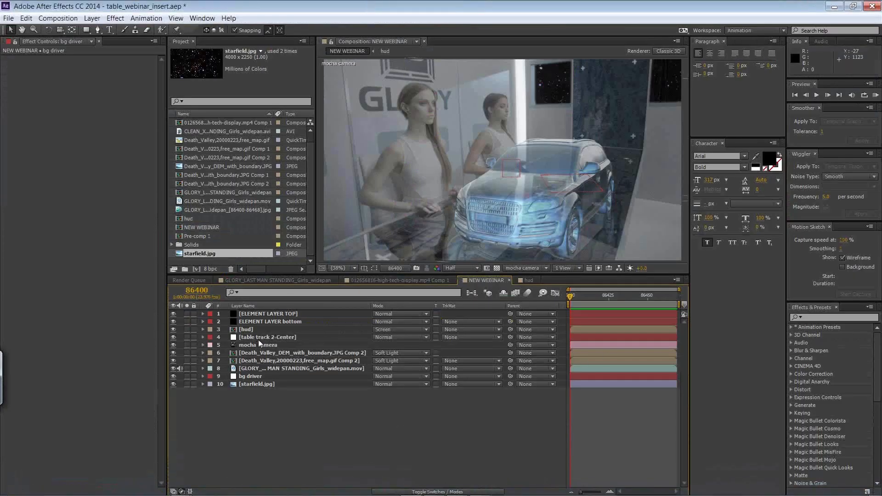
{"action": "left_click", "coordinate": [276, 375]}
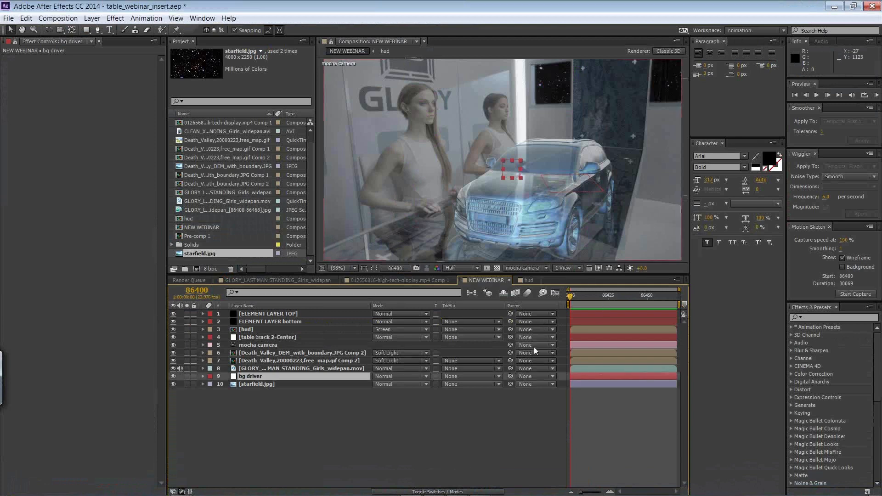
{"action": "left_click", "coordinate": [26, 18]}
{"action": "left_click", "coordinate": [25, 112]}
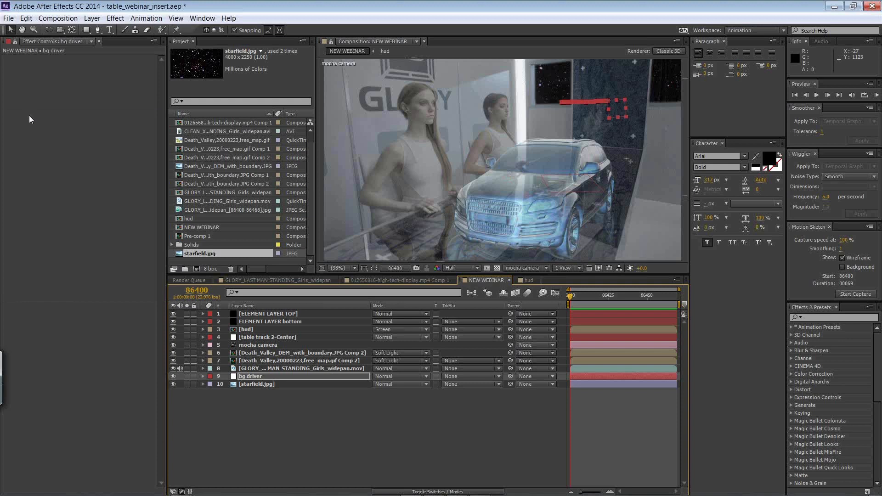
{"action": "left_click_drag", "start_coordinate": [569, 299], "coordinate": [652, 300]}
{"action": "key", "text": "Home"}
Step: Parent the starfield layer to the bg driver null and scrub through the frames to check it
{"action": "left_click_drag", "start_coordinate": [509, 384], "coordinate": [297, 377]}
{"action": "left_click_drag", "start_coordinate": [570, 296], "coordinate": [635, 302]}
{"action": "key", "text": "Home"}
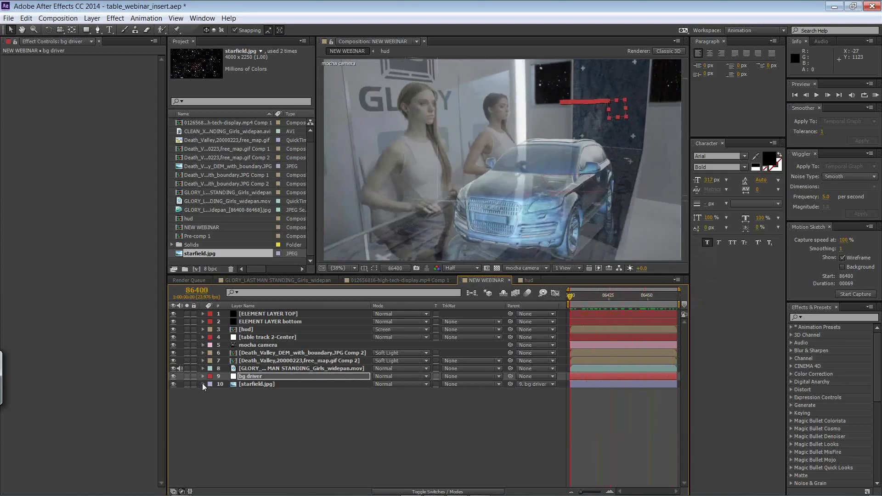
Step: Remove the Rotation keyframes from the bg driver null
{"action": "left_click", "coordinate": [202, 384]}
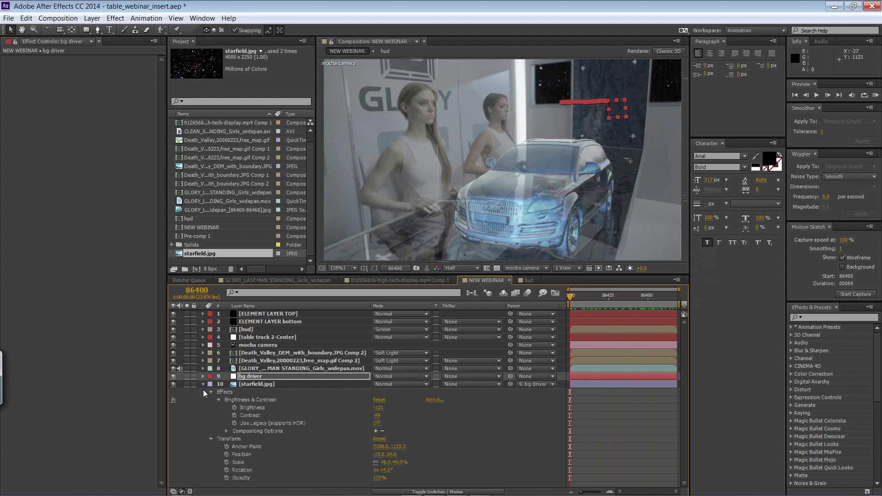
{"action": "left_click", "coordinate": [202, 376]}
{"action": "left_click", "coordinate": [211, 384]}
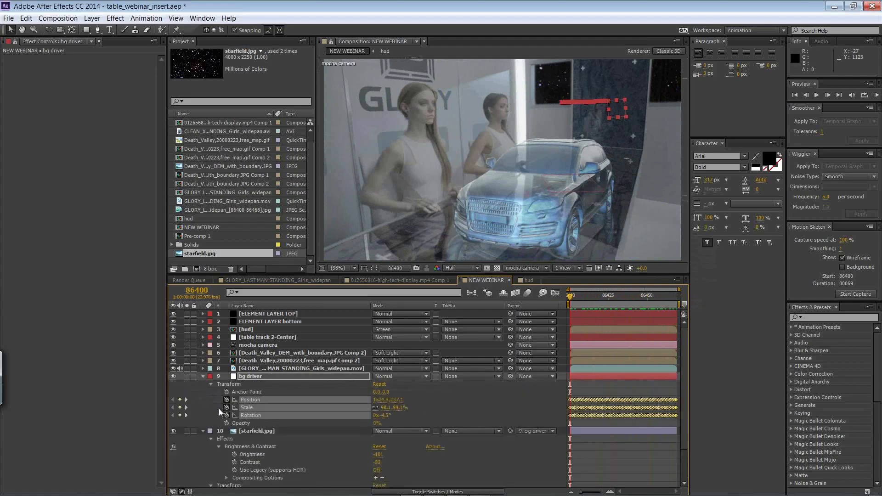
{"action": "left_click", "coordinate": [290, 393]}
{"action": "left_click", "coordinate": [275, 416]}
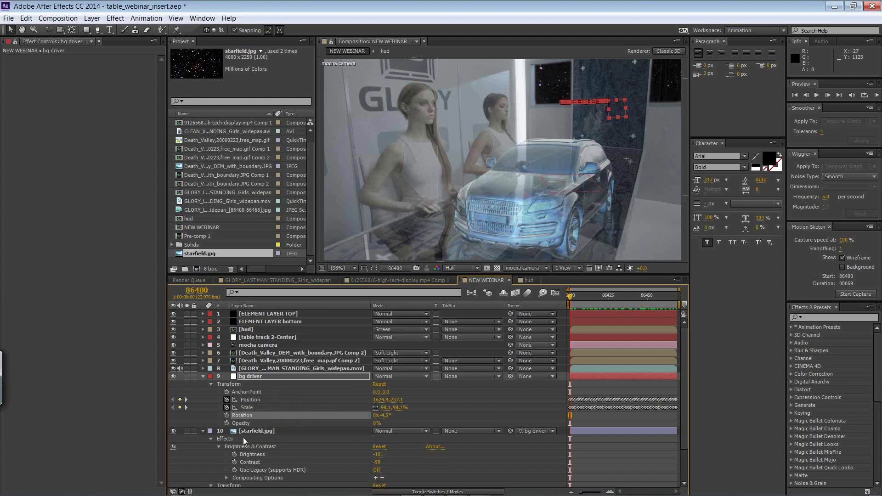
Step: Preview the composite's playback to check the starfield motion, collapsing the bg driver and starfield layer properties
{"action": "key", "text": "space"}
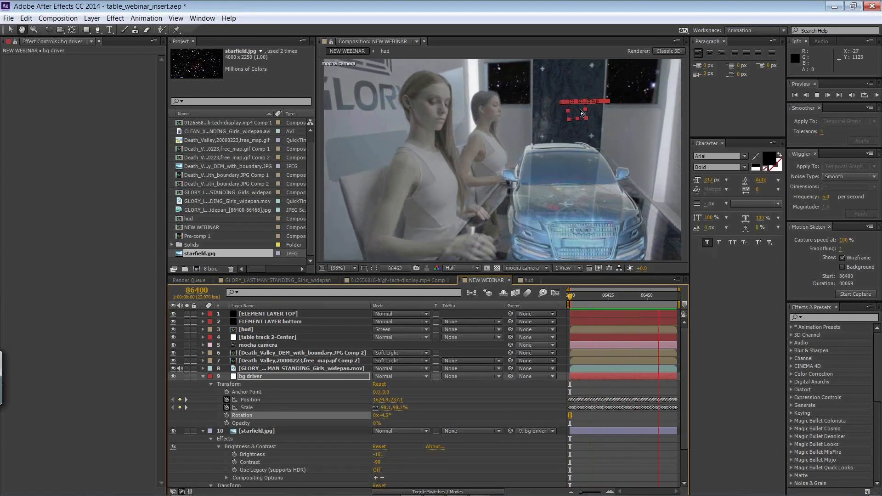
{"action": "key", "text": "space"}
{"action": "left_click", "coordinate": [202, 376]}
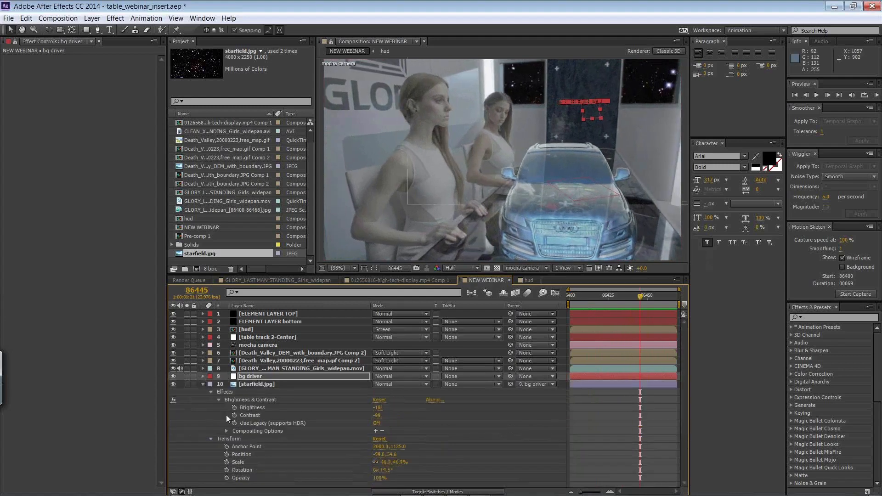
{"action": "left_click", "coordinate": [203, 384]}
{"action": "left_click", "coordinate": [530, 216]}
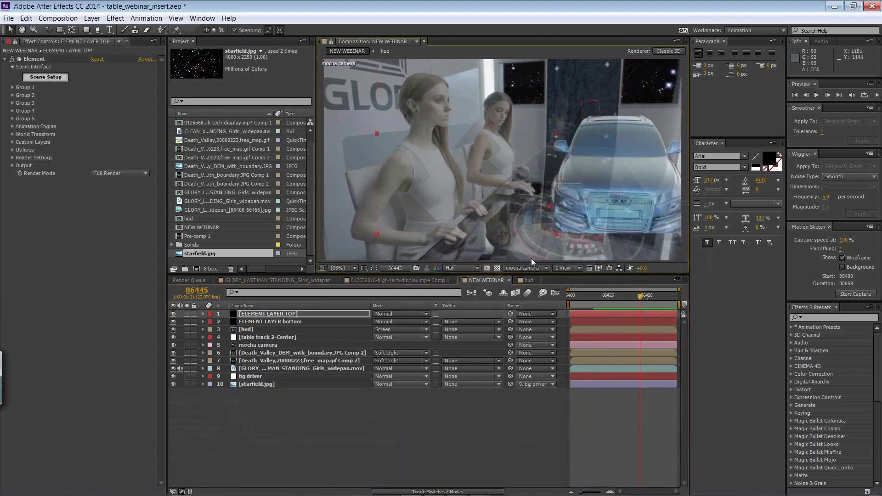
{"action": "key", "text": "KP_0"}
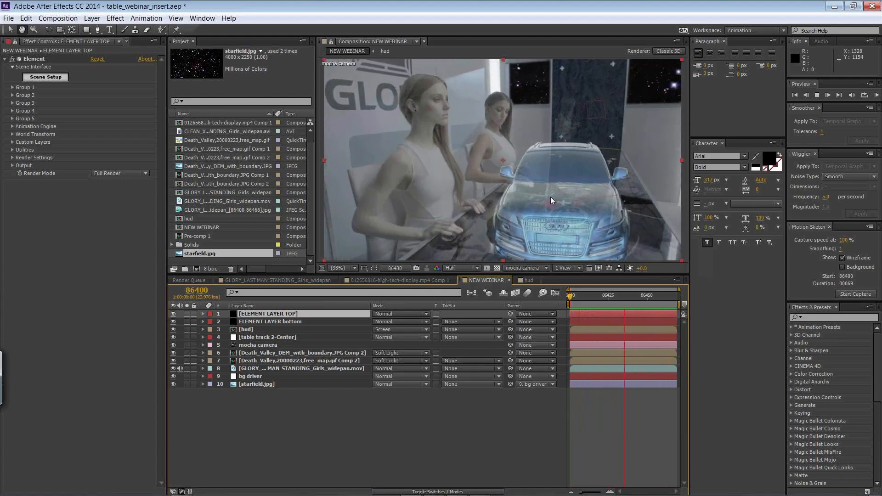
{"action": "key", "text": "space"}
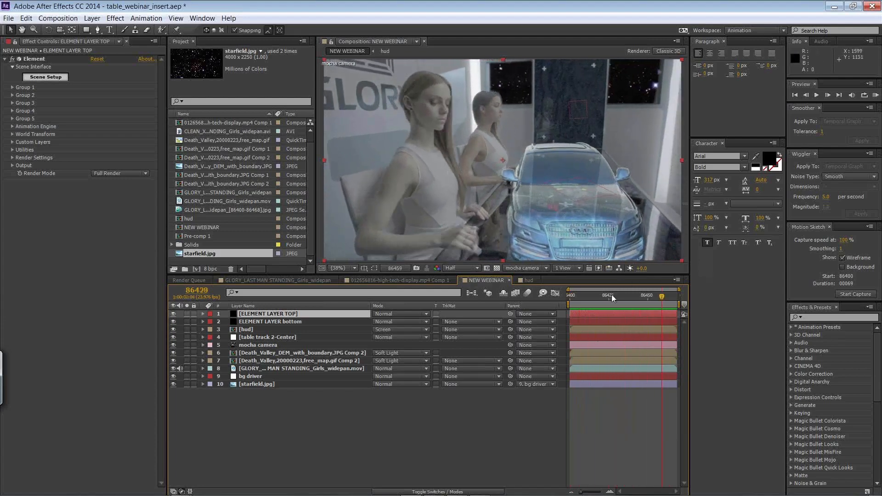
{"action": "key", "text": "Home"}
Step: Switch to mocha Pro, hide the back wall track splines, and play and scrub the clip to check the hands roto shapes
{"action": "key", "text": "alt+Tab"}
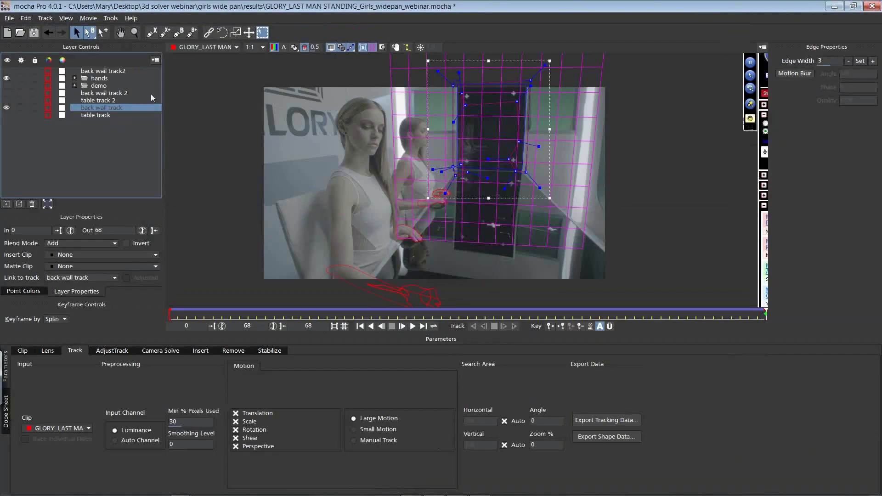
{"action": "left_click", "coordinate": [6, 108]}
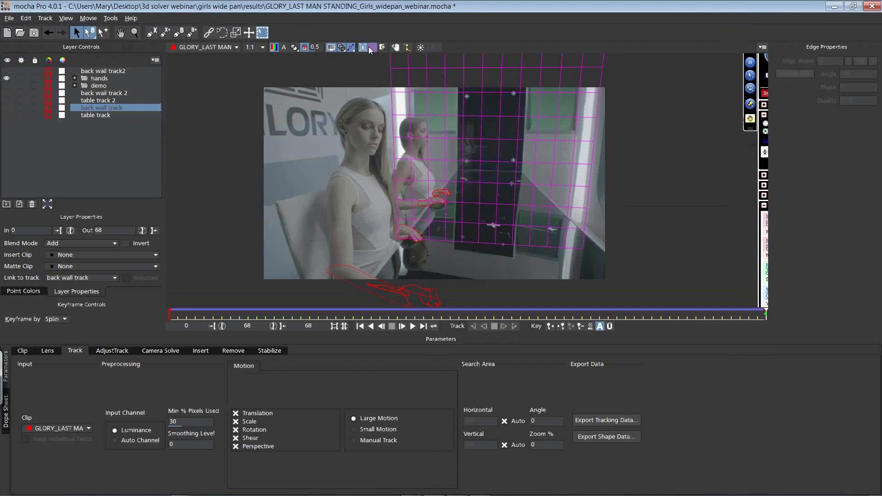
{"action": "key", "text": "space"}
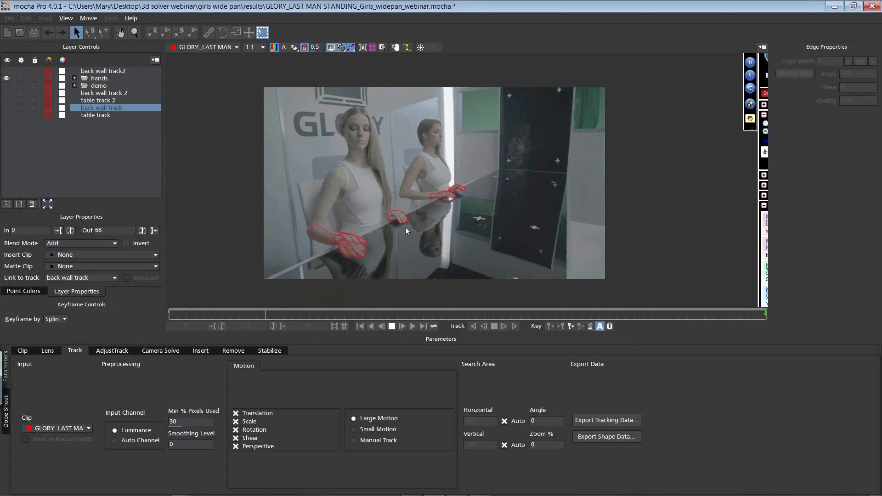
{"action": "key", "text": "space"}
{"action": "mouse_move", "coordinate": [362, 311]}
{"action": "left_mouse_down"}
{"action": "mouse_move", "coordinate": [467, 310]}
{"action": "mouse_move", "coordinate": [286, 307]}
{"action": "mouse_move", "coordinate": [383, 302]}
{"action": "mouse_move", "coordinate": [371, 302]}
{"action": "left_mouse_up"}
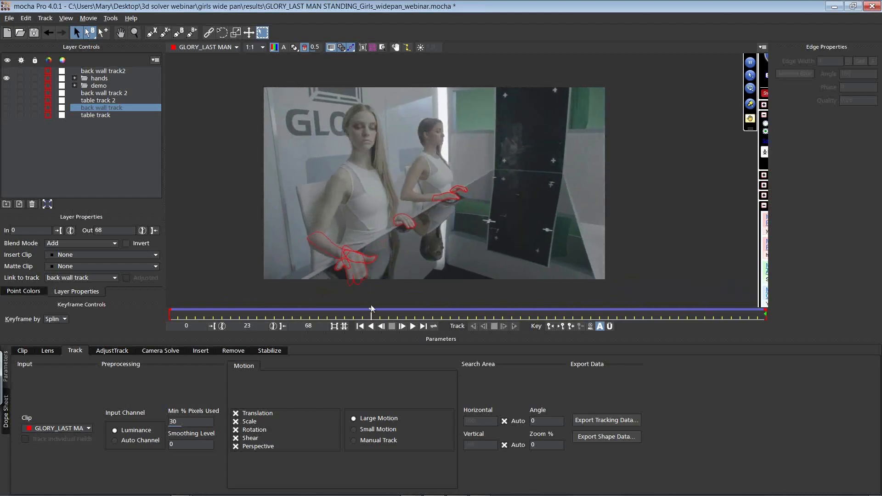
{"action": "left_click_drag", "start_coordinate": [366, 313], "coordinate": [324, 268]}
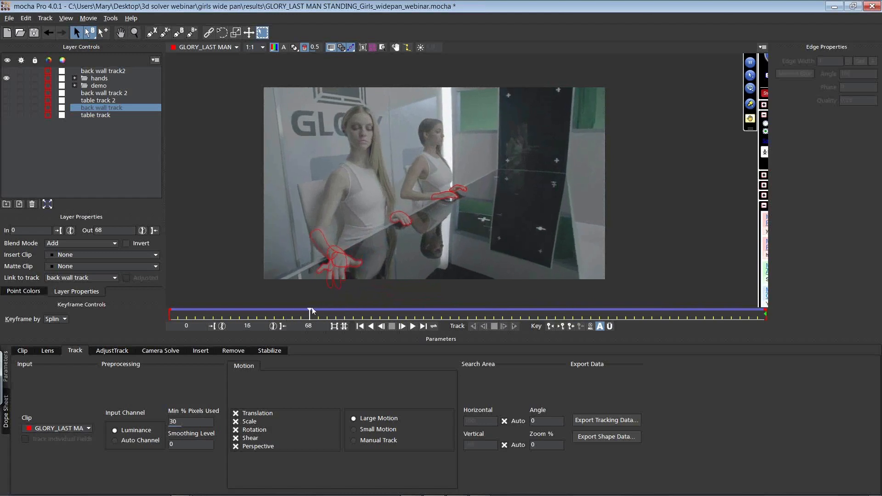
{"action": "left_click_drag", "start_coordinate": [308, 312], "coordinate": [804, 304]}
{"action": "left_click_drag", "start_coordinate": [688, 302], "coordinate": [215, 325]}
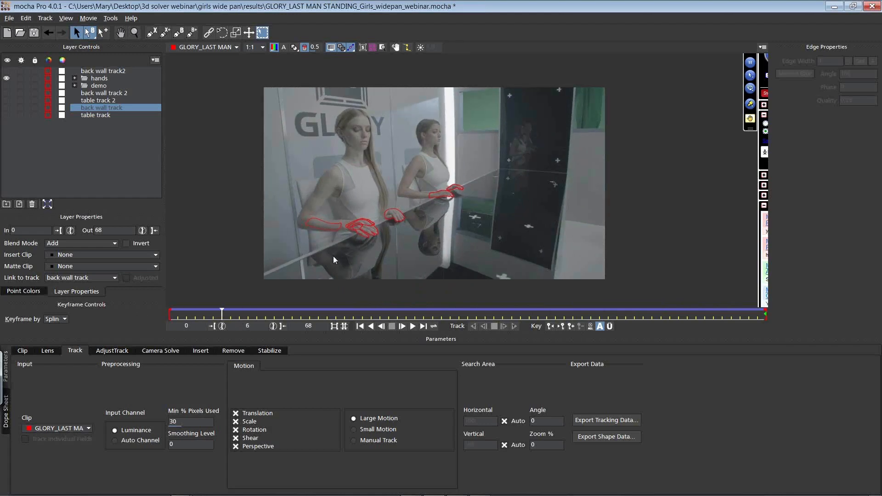
{"action": "left_click_drag", "start_coordinate": [223, 312], "coordinate": [274, 313]}
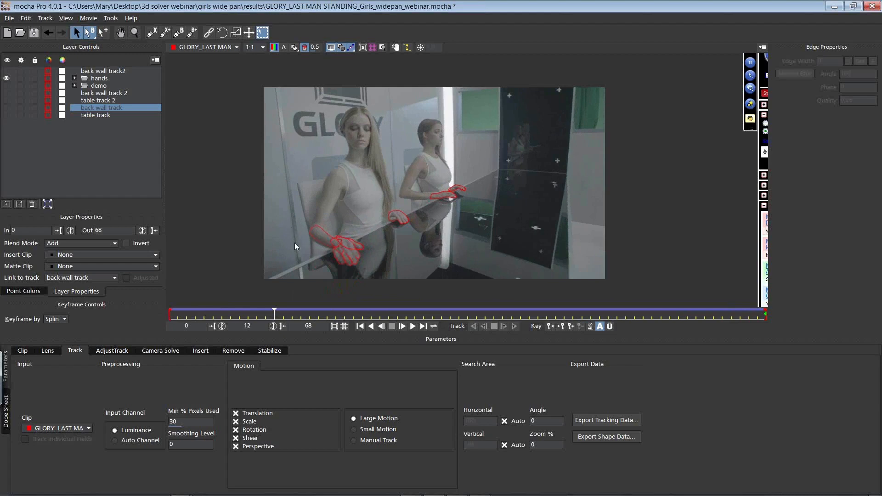
Step: Scrub through the clip and select the arm and thumb layers to examine how their roto splines and keyframes follow the hand
{"action": "left_click_drag", "start_coordinate": [275, 311], "coordinate": [386, 304]}
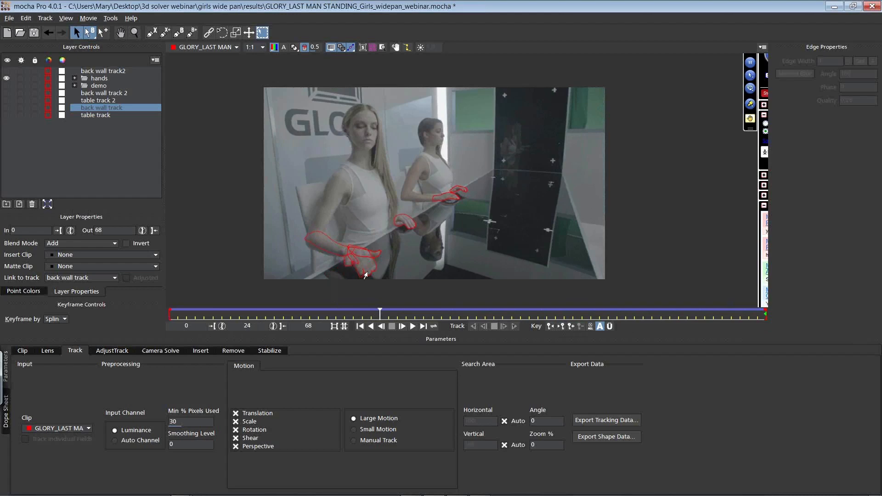
{"action": "left_click_drag", "start_coordinate": [379, 311], "coordinate": [468, 310]}
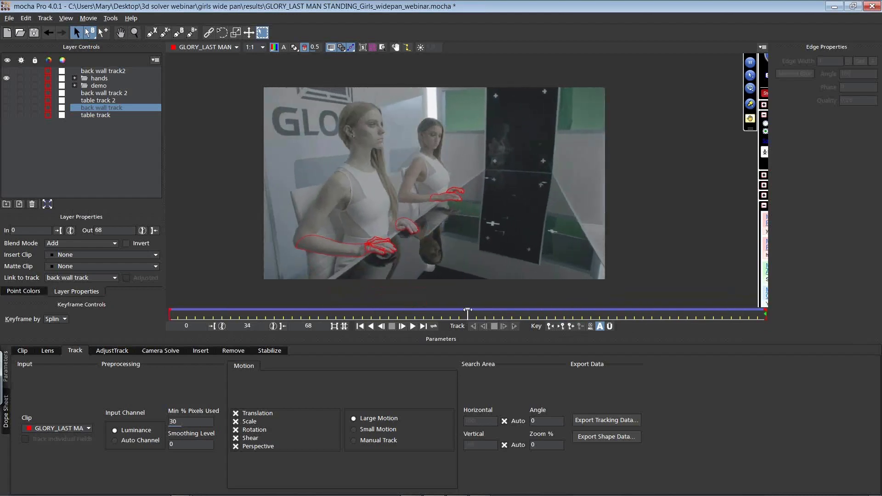
{"action": "left_click", "coordinate": [341, 257]}
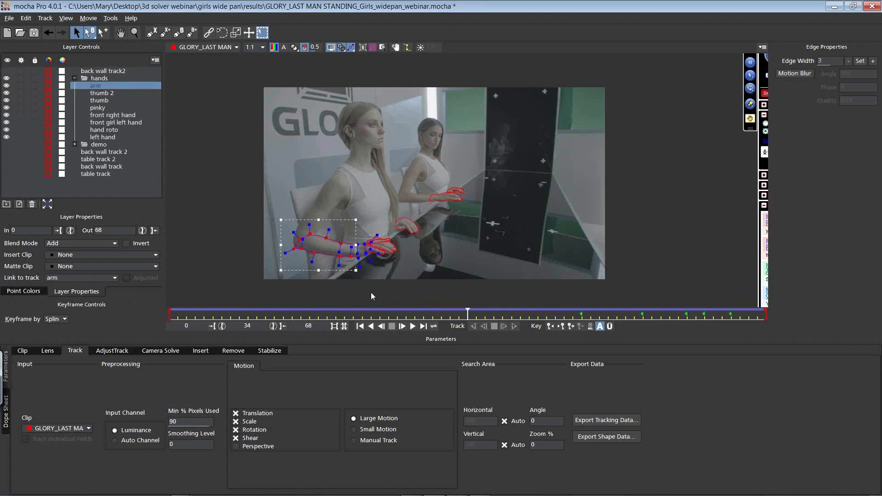
{"action": "left_click_drag", "start_coordinate": [468, 311], "coordinate": [799, 304]}
{"action": "left_click_drag", "start_coordinate": [710, 304], "coordinate": [331, 293]}
{"action": "left_click", "coordinate": [358, 262]}
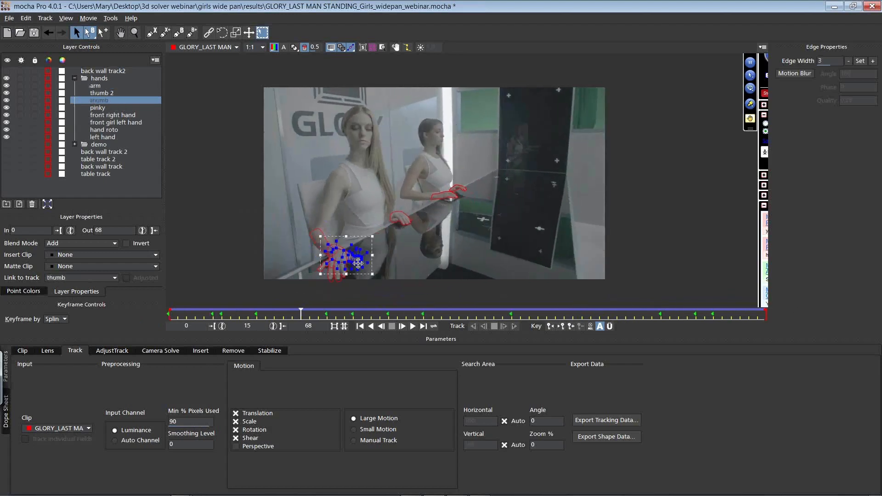
{"action": "left_click_drag", "start_coordinate": [299, 314], "coordinate": [365, 289]}
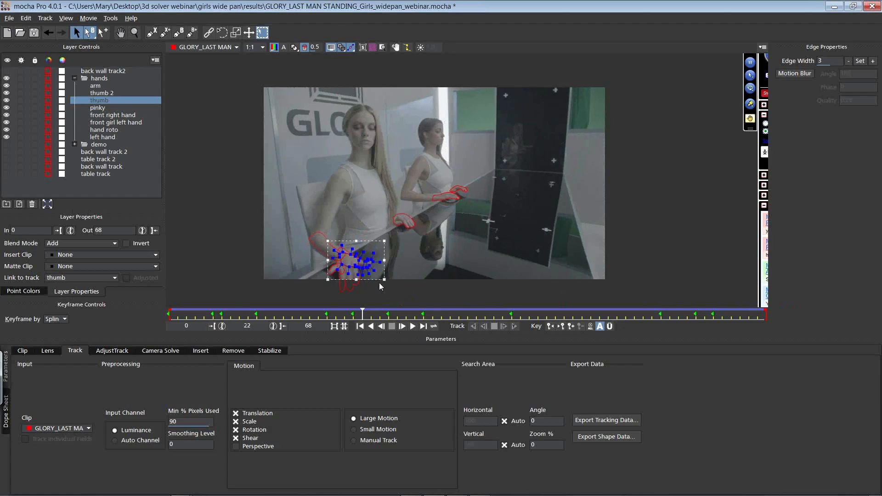
{"action": "left_click", "coordinate": [274, 239]}
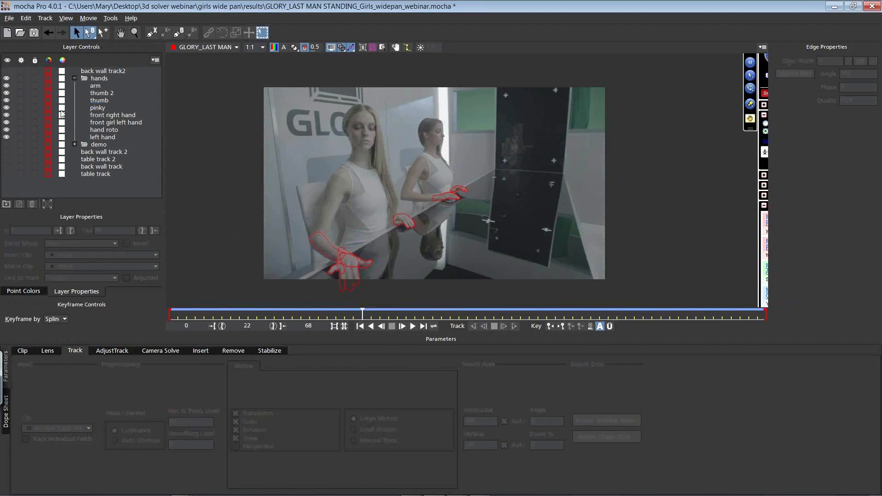
Step: Show the surface and grid overlays for the table track layer and play through the clip to check the track, returning to frame 0
{"action": "left_click", "coordinate": [8, 79]}
{"action": "left_click", "coordinate": [9, 79]}
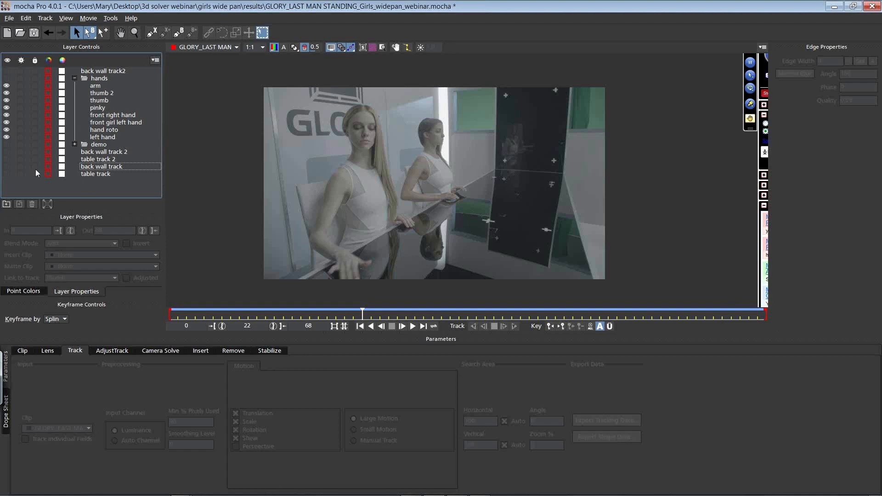
{"action": "left_click", "coordinate": [365, 48]}
{"action": "left_click", "coordinate": [372, 47]}
{"action": "key", "text": "space"}
{"action": "key", "text": "space"}
{"action": "left_click", "coordinate": [102, 174]}
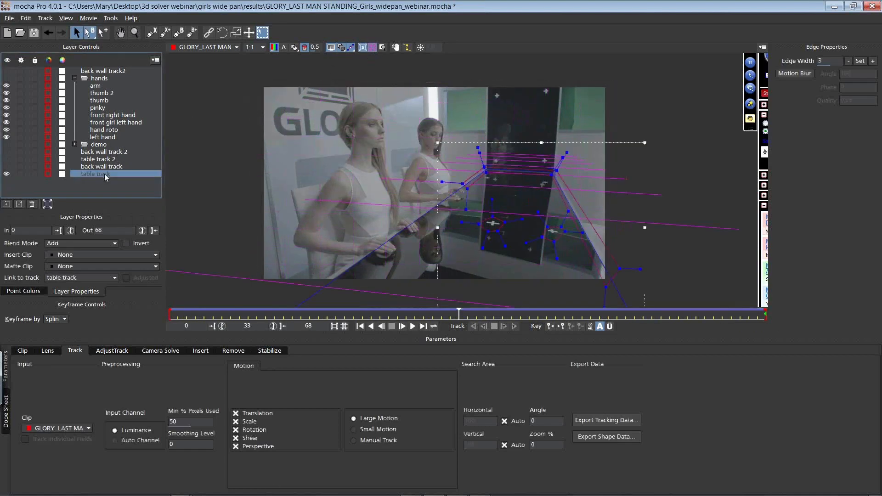
{"action": "key", "text": "ctrl+t"}
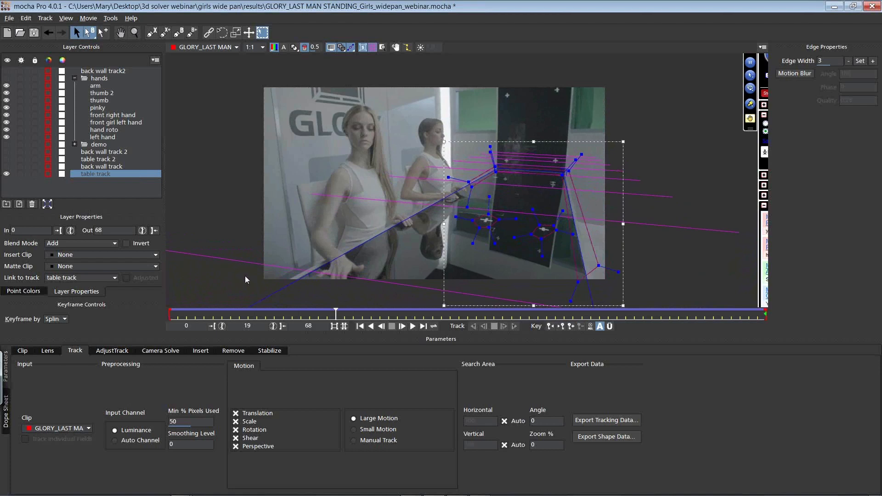
{"action": "left_click_drag", "start_coordinate": [335, 315], "coordinate": [166, 318]}
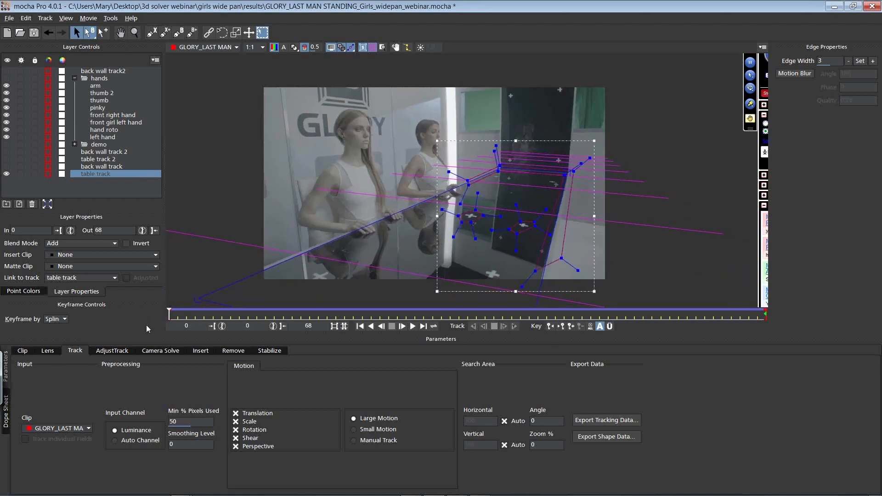
Step: Try expanding the table track's surface to fit the full image at frame 0, and undo it
{"action": "left_click", "coordinate": [47, 205]}
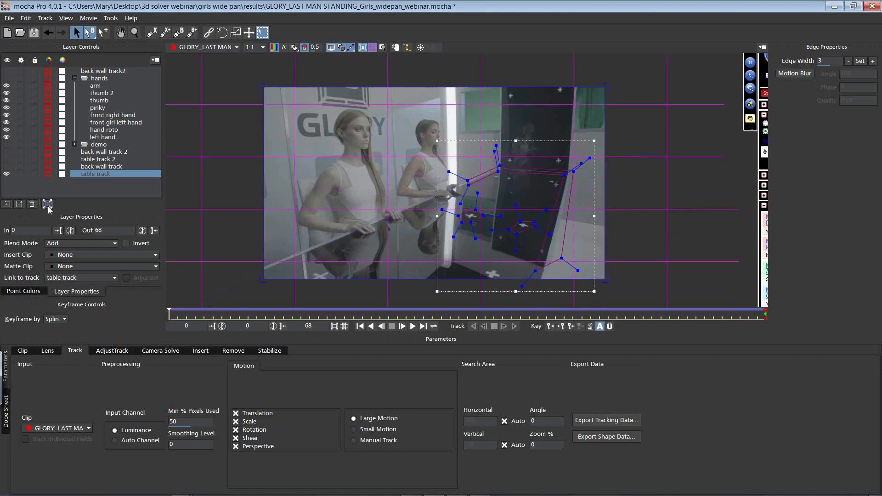
{"action": "key", "text": "ctrl+z"}
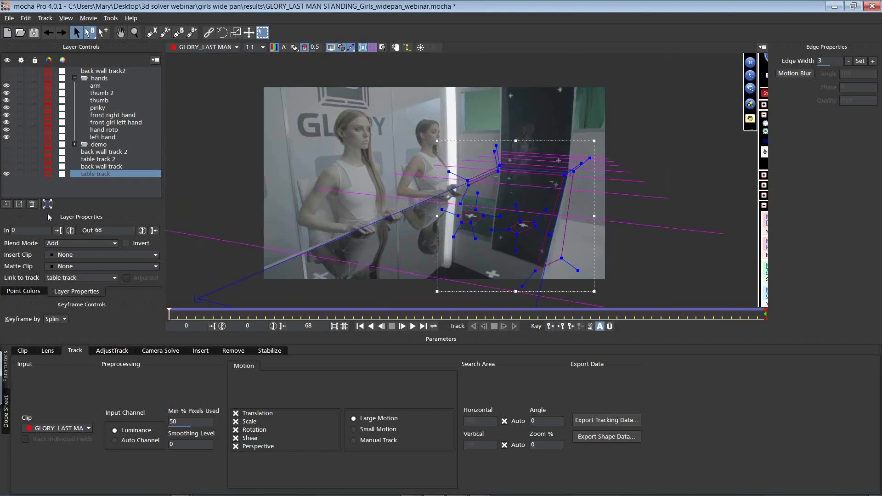
{"action": "left_click", "coordinate": [49, 204]}
{"action": "key", "text": "ctrl+z"}
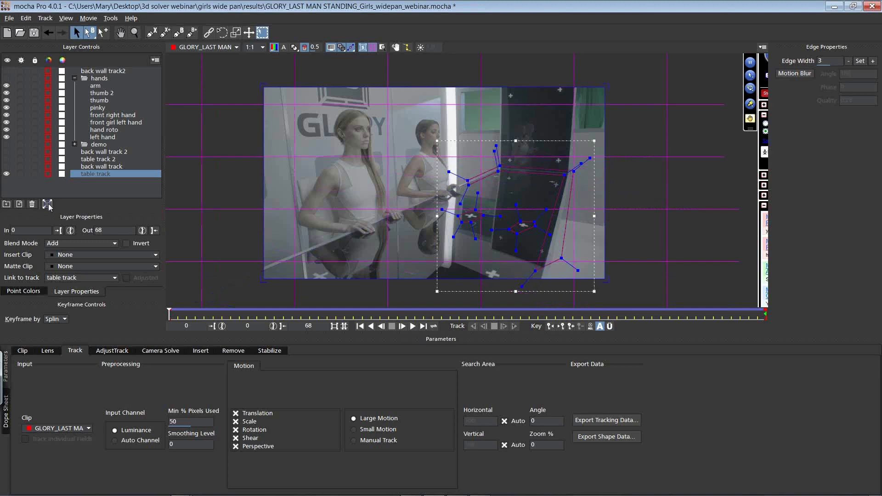
{"action": "left_click", "coordinate": [48, 204]}
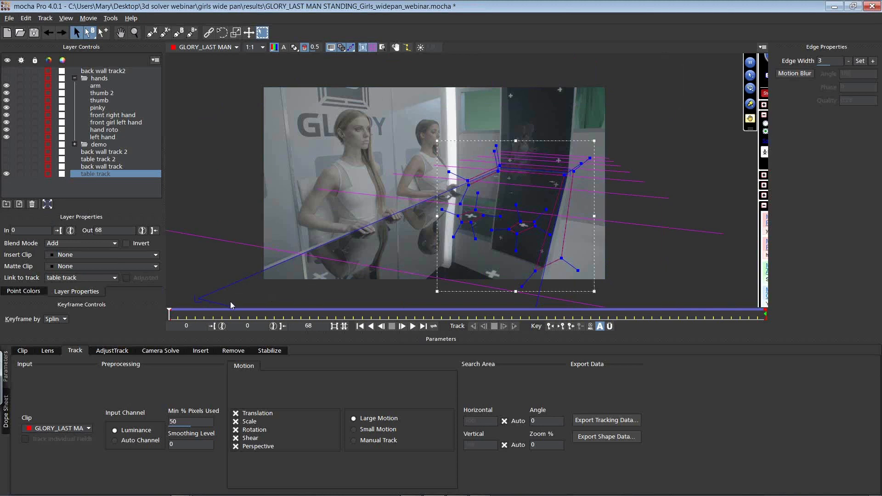
Step: Try expanding the table track's surface to the full image at frame 62, scrub to see its motion, and undo the expansion
{"action": "left_click_drag", "start_coordinate": [168, 314], "coordinate": [669, 315]}
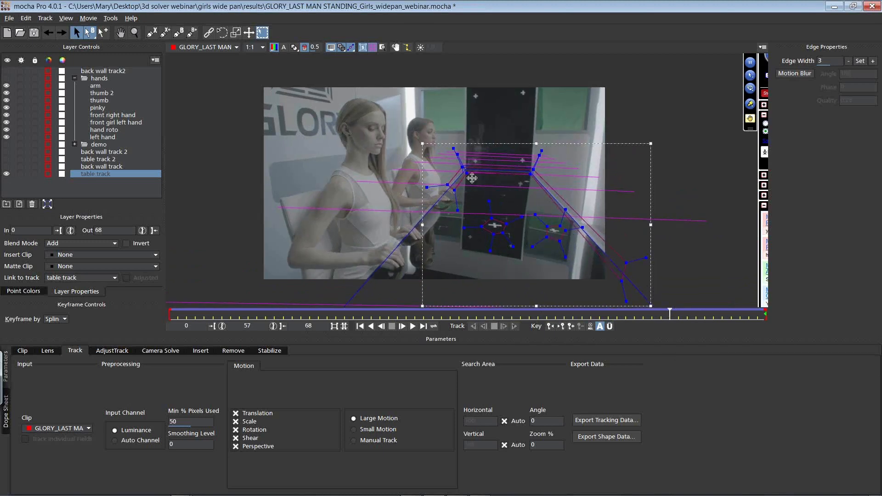
{"action": "left_click_drag", "start_coordinate": [670, 314], "coordinate": [714, 277]}
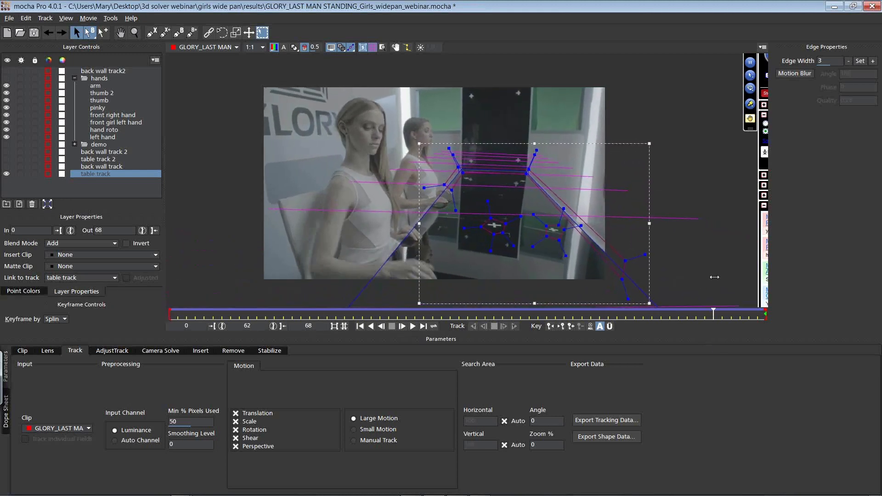
{"action": "left_click", "coordinate": [46, 204]}
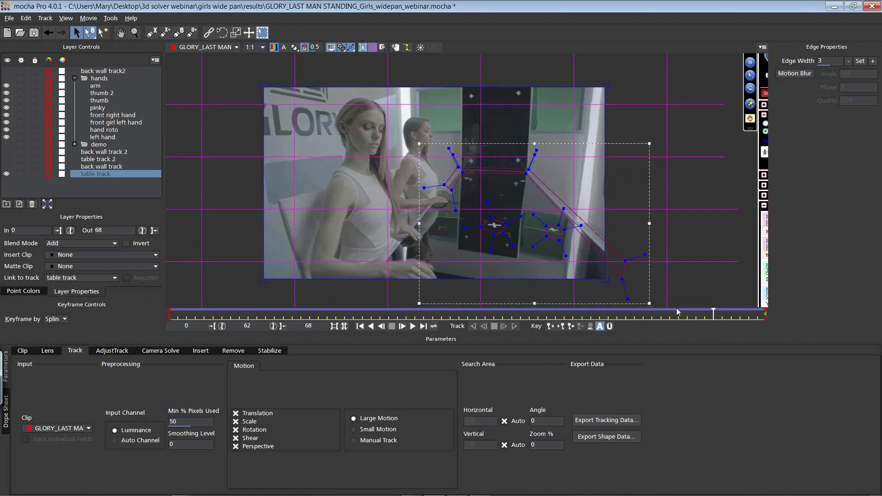
{"action": "left_click_drag", "start_coordinate": [712, 312], "coordinate": [655, 294]}
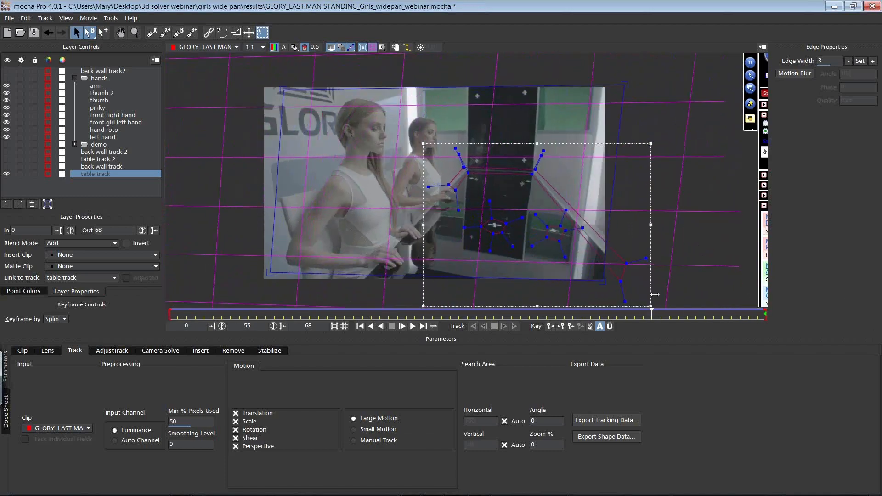
{"action": "key", "text": "ctrl+z"}
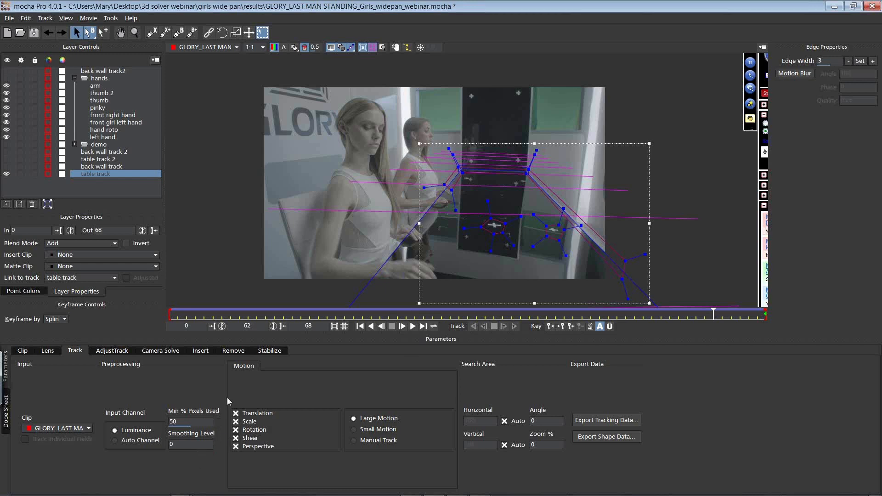
Step: Collapse the hands group, turn off the surface and grid overlays, and hide the table track layer
{"action": "key", "text": "alt+Tab"}
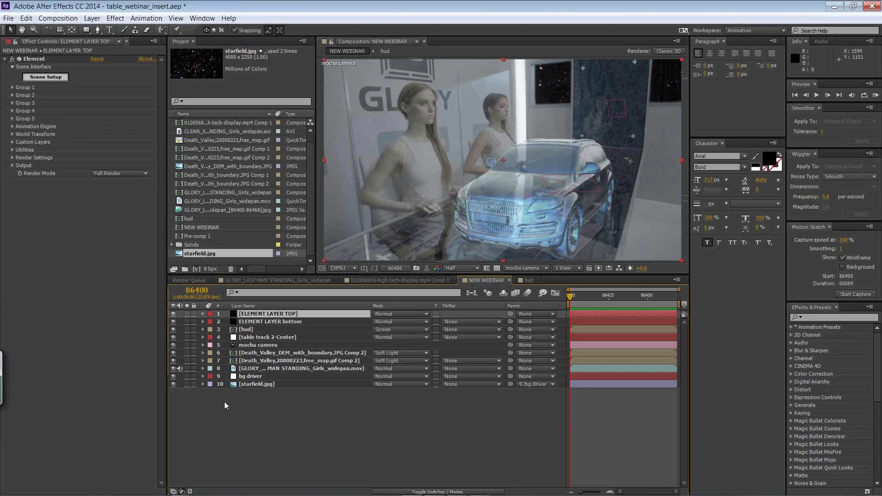
{"action": "key", "text": "alt+Tab"}
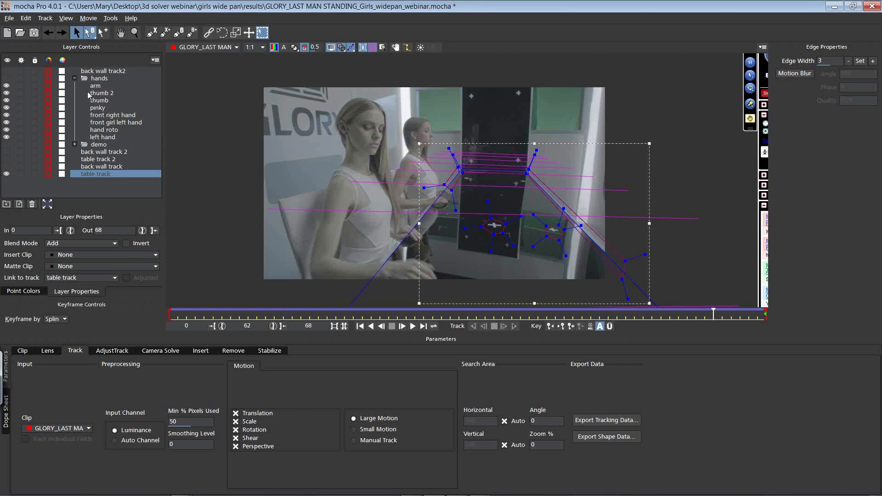
{"action": "left_click", "coordinate": [74, 78]}
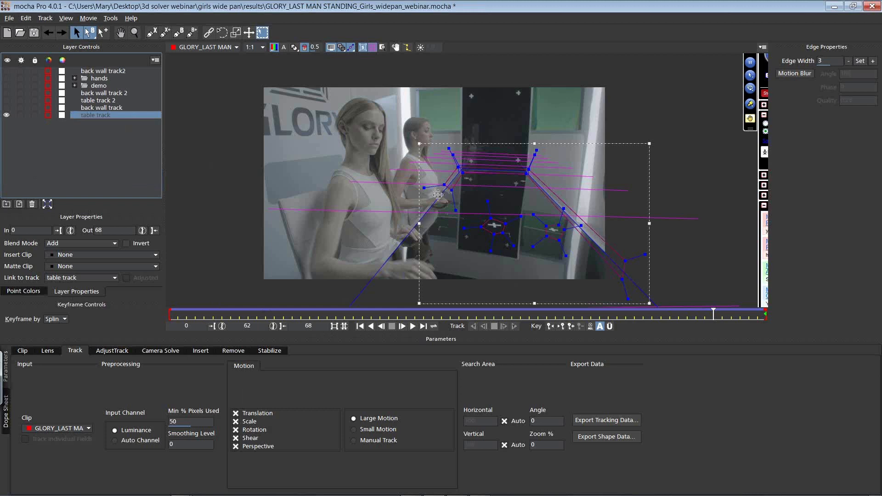
{"action": "left_click", "coordinate": [370, 50]}
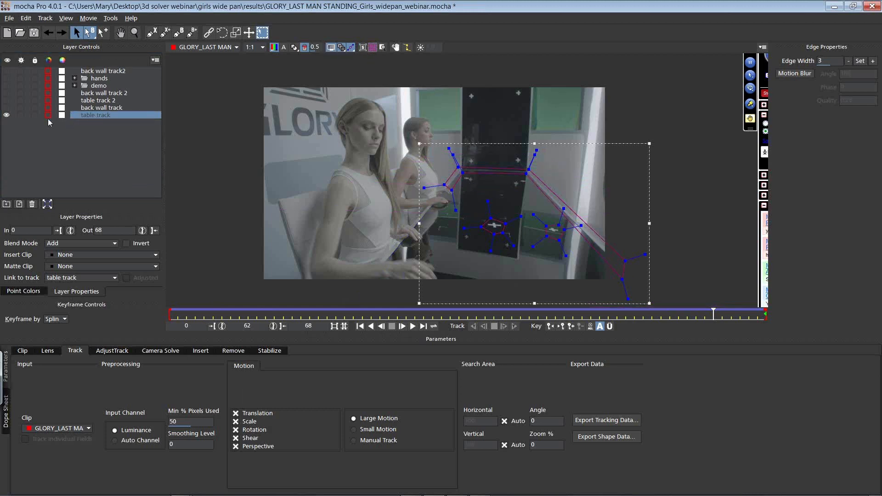
{"action": "left_click", "coordinate": [7, 116]}
Step: Draw a closed X-spline around the second girl's front hand and wrist at frame 0
{"action": "left_click_drag", "start_coordinate": [494, 216], "coordinate": [423, 157]}
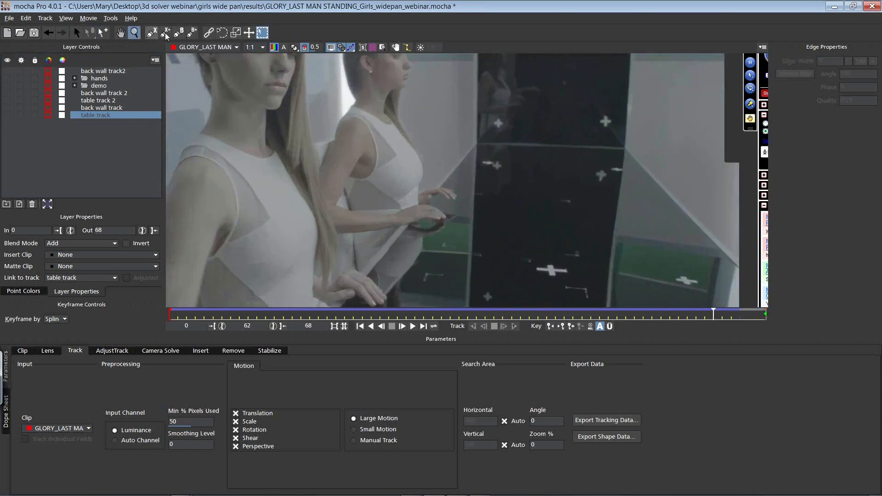
{"action": "left_click", "coordinate": [158, 33]}
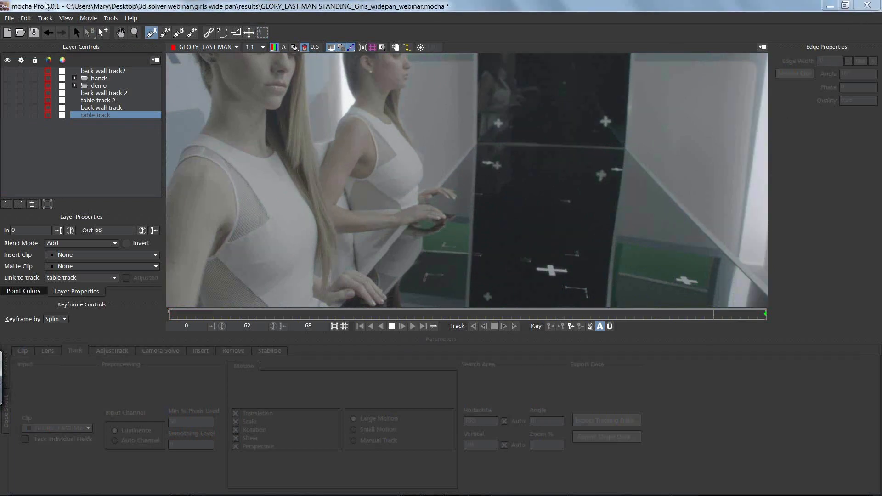
{"action": "left_click", "coordinate": [76, 32]}
{"action": "left_click_drag", "start_coordinate": [716, 318], "coordinate": [99, 313]}
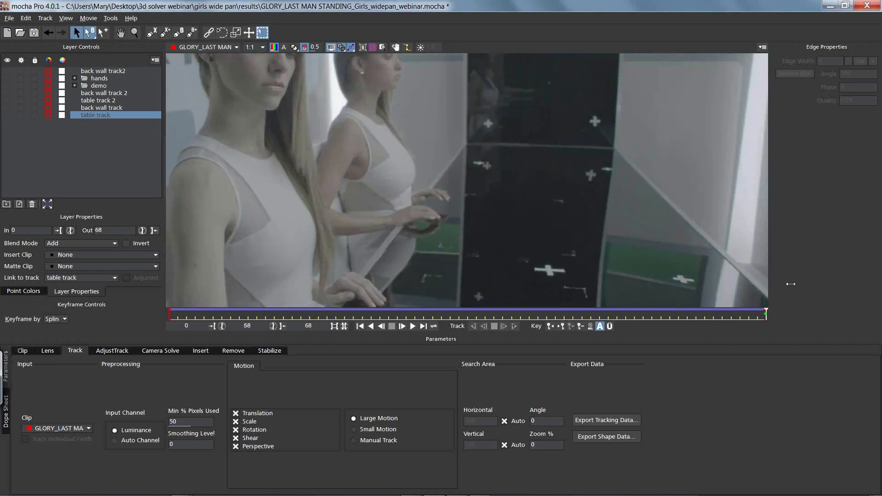
{"action": "key", "text": "ctrl+l"}
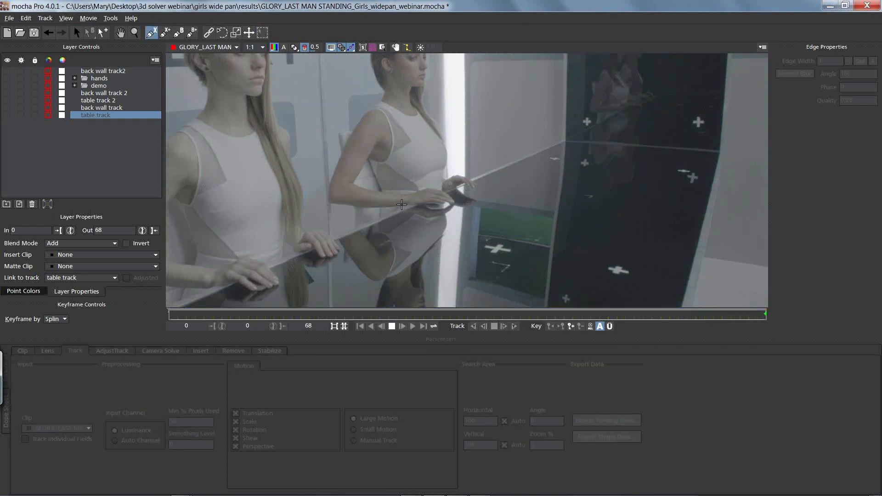
{"action": "left_click", "coordinate": [403, 205]}
{"action": "left_click", "coordinate": [415, 205]}
{"action": "left_click", "coordinate": [423, 203]}
{"action": "left_click", "coordinate": [430, 201]}
{"action": "left_click", "coordinate": [442, 204]}
{"action": "left_click", "coordinate": [445, 203]}
{"action": "left_click", "coordinate": [453, 205]}
{"action": "left_click", "coordinate": [455, 202]}
{"action": "left_click", "coordinate": [452, 199]}
{"action": "left_click", "coordinate": [446, 193]}
{"action": "left_click", "coordinate": [441, 189]}
{"action": "left_click", "coordinate": [425, 188]}
{"action": "left_click", "coordinate": [418, 192]}
{"action": "left_click", "coordinate": [406, 194]}
{"action": "left_click", "coordinate": [390, 194]}
{"action": "left_click", "coordinate": [385, 200]}
{"action": "right_click", "coordinate": [402, 205]}
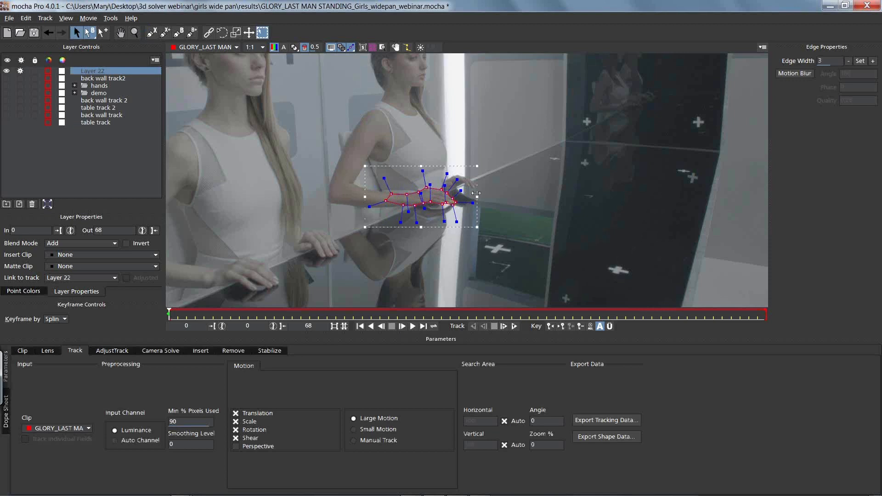
Step: Tighten the curvature of the new hand spline's points and track the layer forward to frame 68
{"action": "left_click_drag", "start_coordinate": [457, 180], "coordinate": [456, 185]}
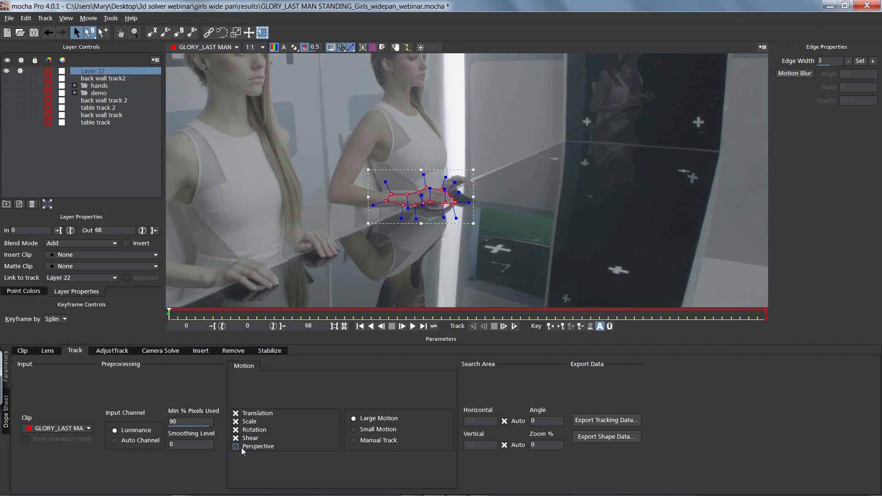
{"action": "left_click", "coordinate": [515, 326]}
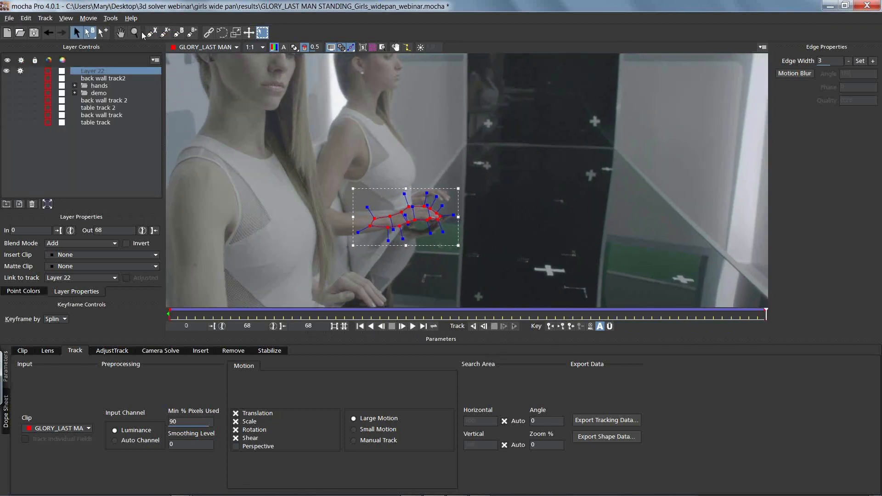
Step: At frame 68, shift the hand spline toward the fingers and refine its points along the knuckles and fingertips
{"action": "left_click_drag", "start_coordinate": [391, 204], "coordinate": [407, 163]}
{"action": "key", "text": "x"}
{"action": "left_click_drag", "start_coordinate": [474, 230], "coordinate": [513, 188]}
{"action": "key", "text": "z"}
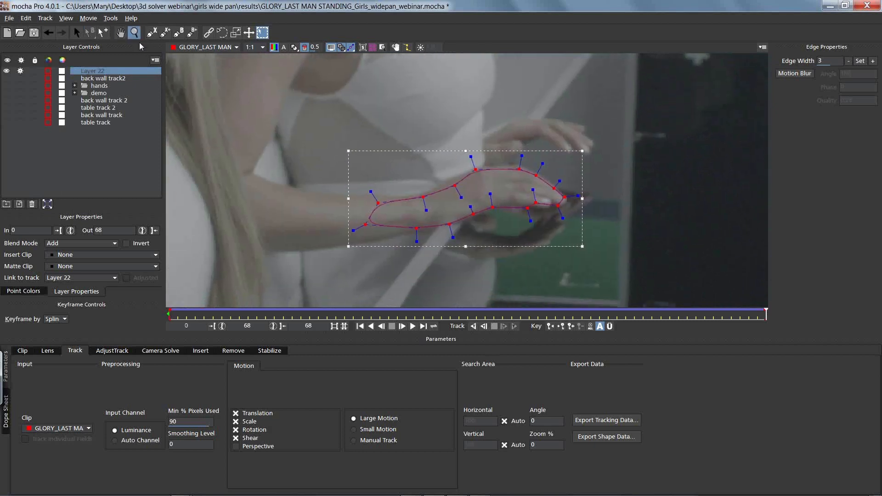
{"action": "left_click", "coordinate": [87, 32]}
{"action": "left_click_drag", "start_coordinate": [531, 197], "coordinate": [549, 197]}
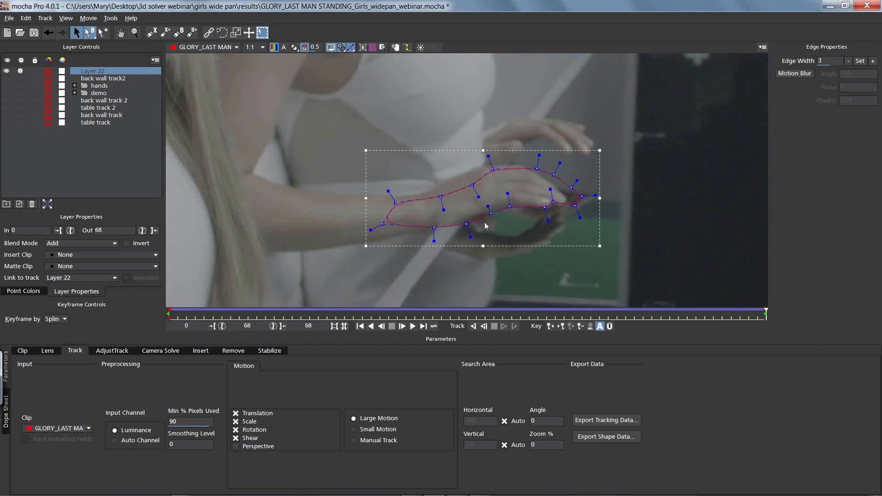
{"action": "left_click_drag", "start_coordinate": [458, 207], "coordinate": [486, 210]}
{"action": "left_click", "coordinate": [491, 166]}
{"action": "left_click_drag", "start_coordinate": [524, 175], "coordinate": [573, 199]}
{"action": "left_click", "coordinate": [554, 160]}
{"action": "mouse_move", "coordinate": [575, 205]}
{"action": "left_mouse_down"}
{"action": "mouse_move", "coordinate": [562, 207]}
{"action": "mouse_move", "coordinate": [568, 201]}
{"action": "left_mouse_up"}
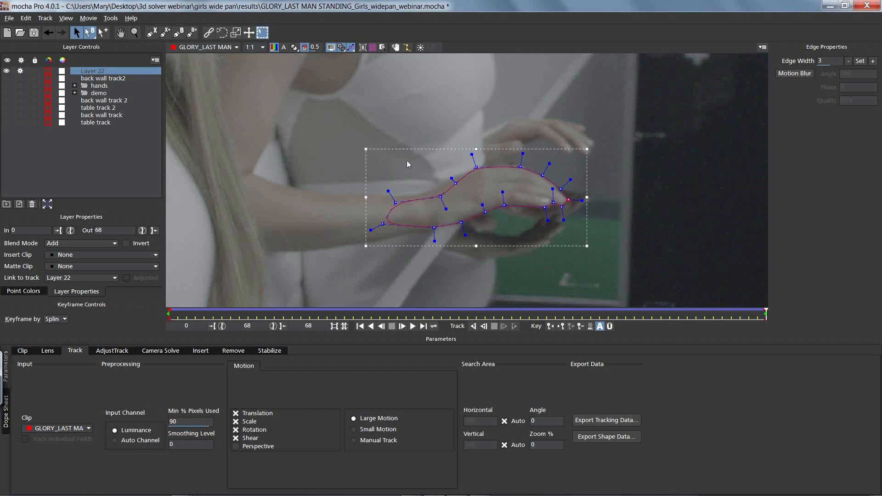
Step: Reposition the spline points around the wrist and forearm end at frame 68 to match the arm's edges
{"action": "left_click_drag", "start_coordinate": [465, 214], "coordinate": [464, 213]}
{"action": "left_click_drag", "start_coordinate": [441, 197], "coordinate": [388, 195]}
{"action": "left_click", "coordinate": [402, 175]}
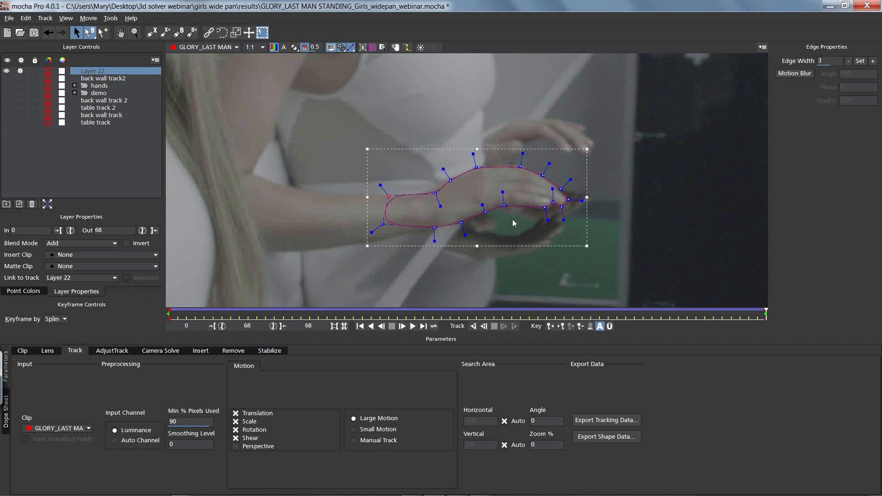
{"action": "left_click_drag", "start_coordinate": [383, 224], "coordinate": [374, 244]}
{"action": "left_click_drag", "start_coordinate": [433, 223], "coordinate": [432, 228]}
{"action": "left_click_drag", "start_coordinate": [388, 196], "coordinate": [378, 195]}
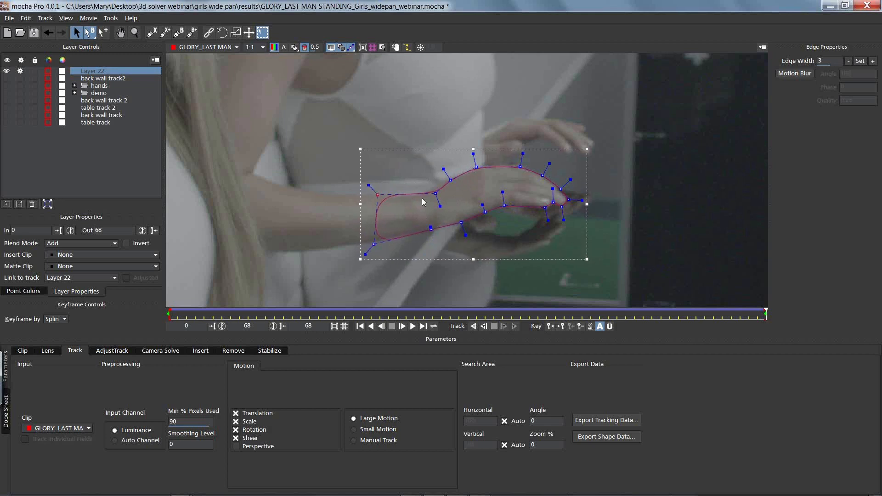
Step: At frame 0, reposition the hand spline's forearm-end corner and the point beneath the fingertips
{"action": "left_click_drag", "start_coordinate": [743, 316], "coordinate": [169, 315]}
{"action": "left_click_drag", "start_coordinate": [410, 153], "coordinate": [402, 173]}
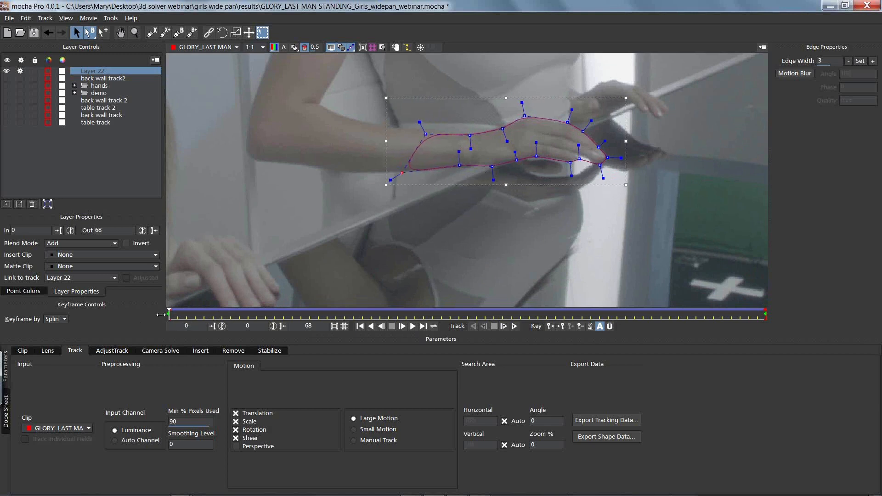
{"action": "left_click_drag", "start_coordinate": [579, 158], "coordinate": [580, 155]}
{"action": "left_click_drag", "start_coordinate": [169, 311], "coordinate": [66, 304]}
{"action": "key", "text": "x"}
{"action": "left_click_drag", "start_coordinate": [509, 155], "coordinate": [477, 201]}
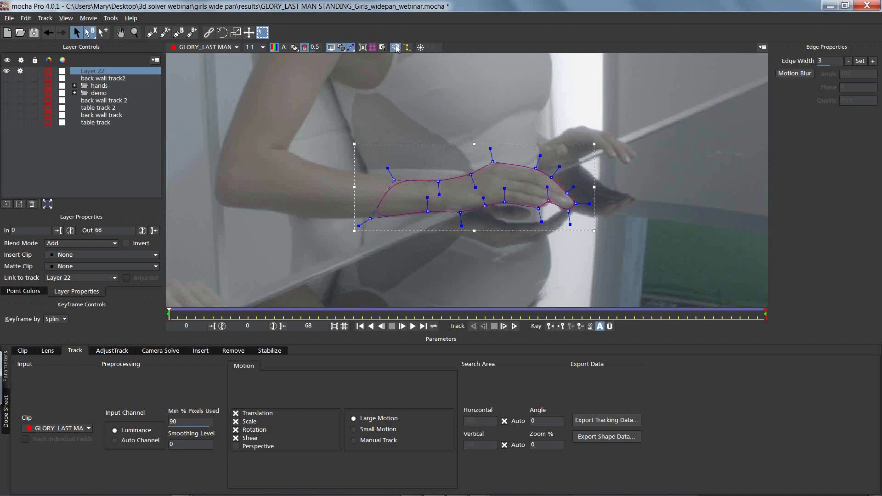
Step: Near the middle of the clip, refit the hand spline's points along the fingertips, wrist and forearm end
{"action": "left_click_drag", "start_coordinate": [167, 312], "coordinate": [450, 295]}
{"action": "left_click_drag", "start_coordinate": [580, 205], "coordinate": [444, 170]}
{"action": "left_click_drag", "start_coordinate": [428, 213], "coordinate": [489, 208]}
{"action": "left_click_drag", "start_coordinate": [466, 164], "coordinate": [465, 167]}
{"action": "left_click_drag", "start_coordinate": [395, 174], "coordinate": [385, 164]}
Step: At frame 24, reshape the hand spline's points around the knuckles and fingertips
{"action": "left_click_drag", "start_coordinate": [447, 313], "coordinate": [379, 316]}
{"action": "left_click_drag", "start_coordinate": [574, 192], "coordinate": [555, 172]}
{"action": "left_click", "coordinate": [604, 191]}
{"action": "left_click_drag", "start_coordinate": [584, 197], "coordinate": [589, 202]}
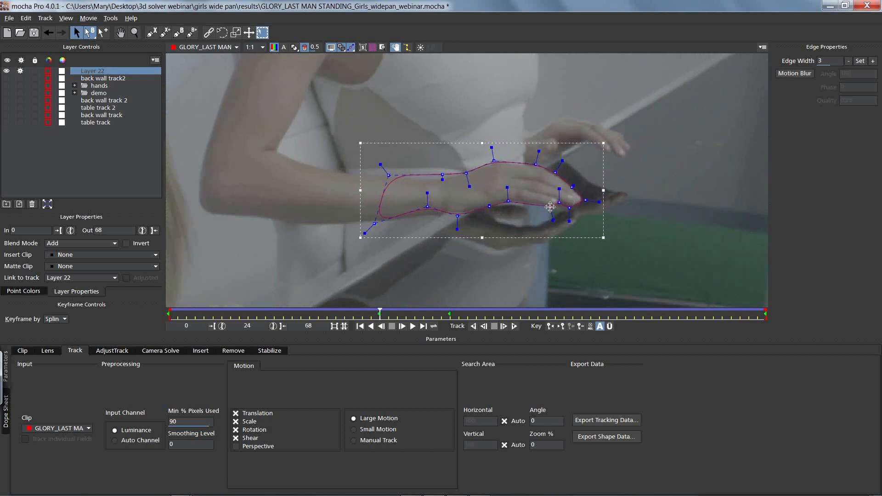
Step: At frame 30, fit the hand spline's fingertip point and the point on the wrist's upper edge
{"action": "left_click_drag", "start_coordinate": [379, 316], "coordinate": [428, 312]}
{"action": "left_click_drag", "start_coordinate": [463, 120], "coordinate": [582, 201]}
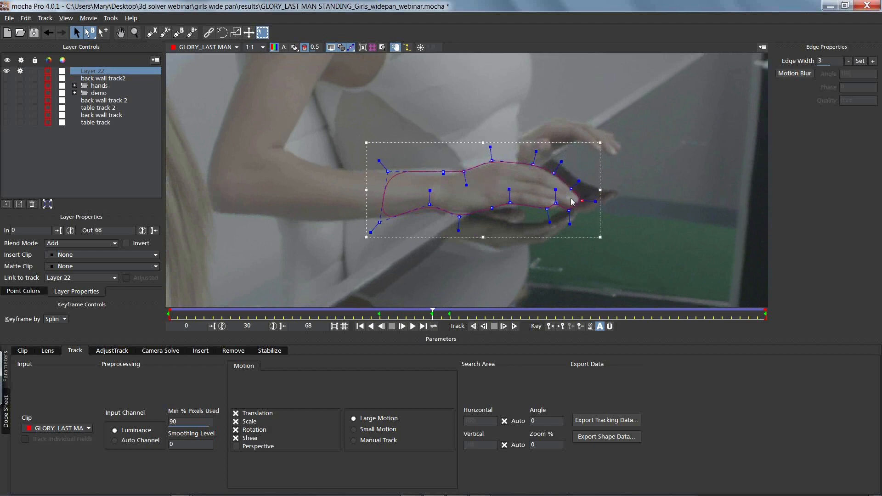
{"action": "left_click_drag", "start_coordinate": [443, 173], "coordinate": [443, 175]}
Step: At frame 46, shift the spline's finger points outward and refit the wrist and forearm-end points to the arm
{"action": "left_click_drag", "start_coordinate": [419, 315], "coordinate": [573, 303]}
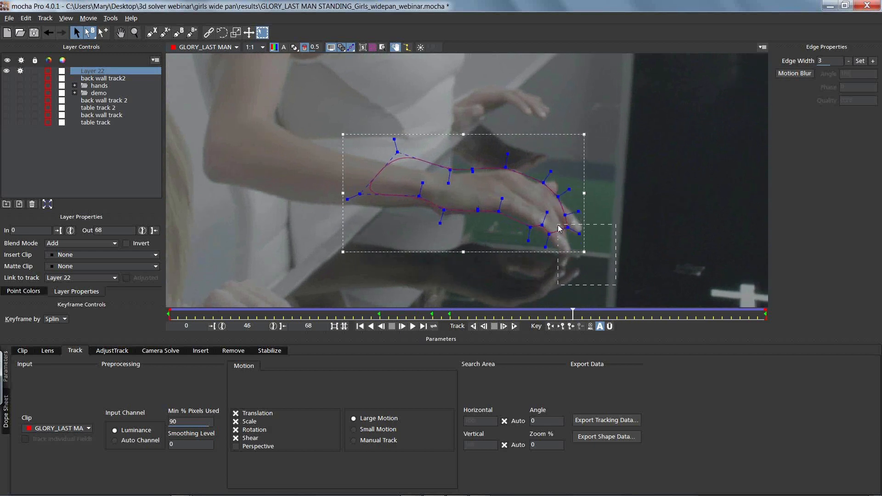
{"action": "left_click_drag", "start_coordinate": [568, 227], "coordinate": [448, 175]}
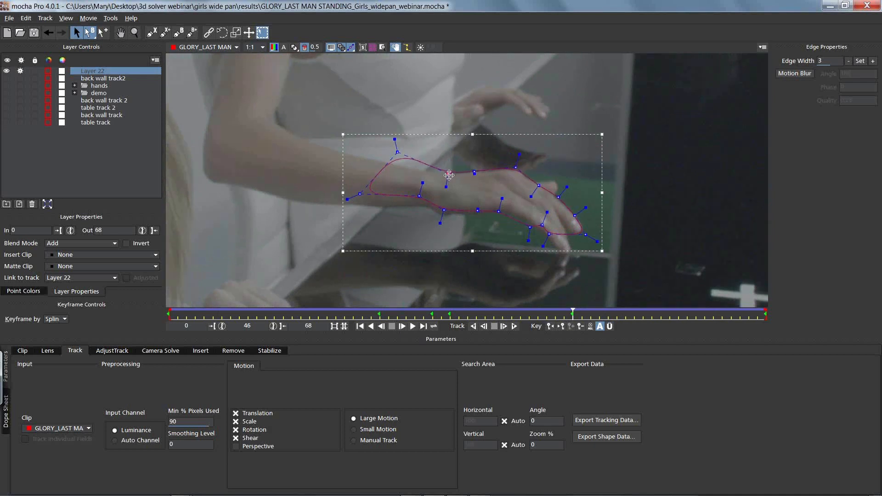
{"action": "left_click_drag", "start_coordinate": [395, 151], "coordinate": [384, 161]}
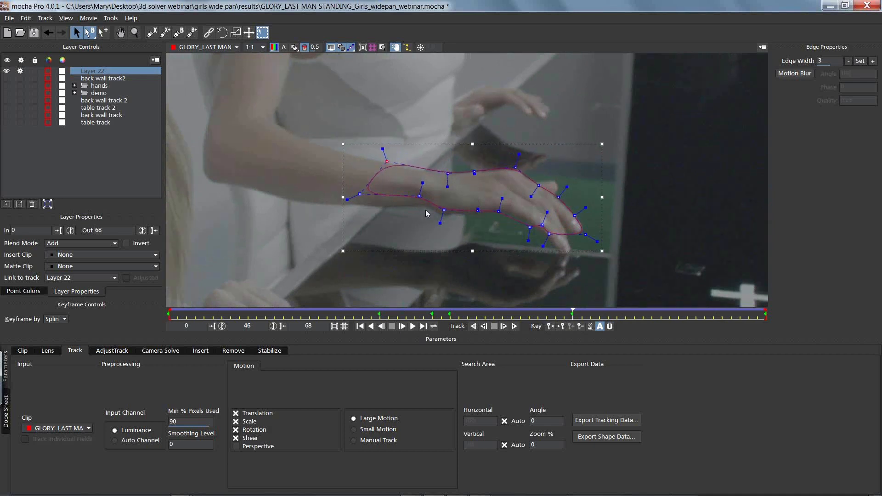
{"action": "mouse_move", "coordinate": [440, 208]}
{"action": "left_mouse_down"}
{"action": "mouse_move", "coordinate": [436, 215]}
{"action": "mouse_move", "coordinate": [429, 206]}
{"action": "left_mouse_up"}
{"action": "left_click_drag", "start_coordinate": [360, 194], "coordinate": [356, 205]}
Step: Extend the spline around the lowest finger at frame 46, adding points to follow the gap between the fingertips
{"action": "left_click_drag", "start_coordinate": [542, 226], "coordinate": [536, 145]}
{"action": "key", "text": "x"}
{"action": "left_click_drag", "start_coordinate": [542, 186], "coordinate": [557, 211]}
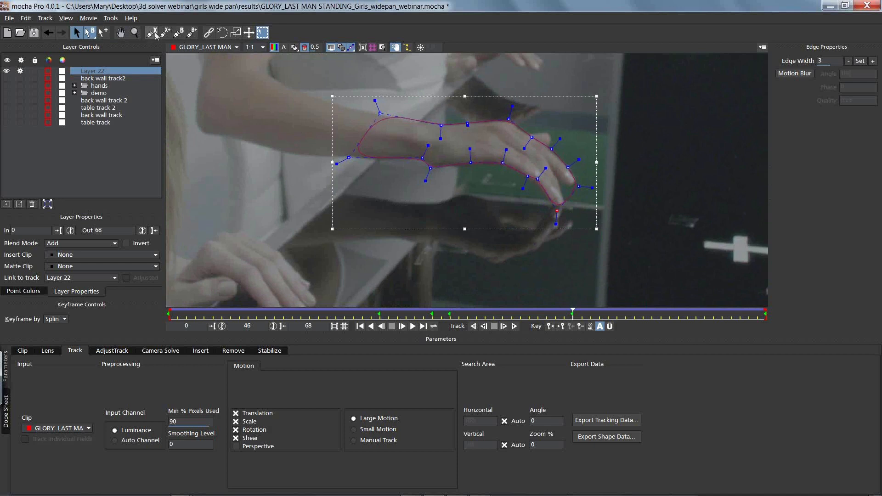
{"action": "left_click_drag", "start_coordinate": [567, 198], "coordinate": [559, 183]}
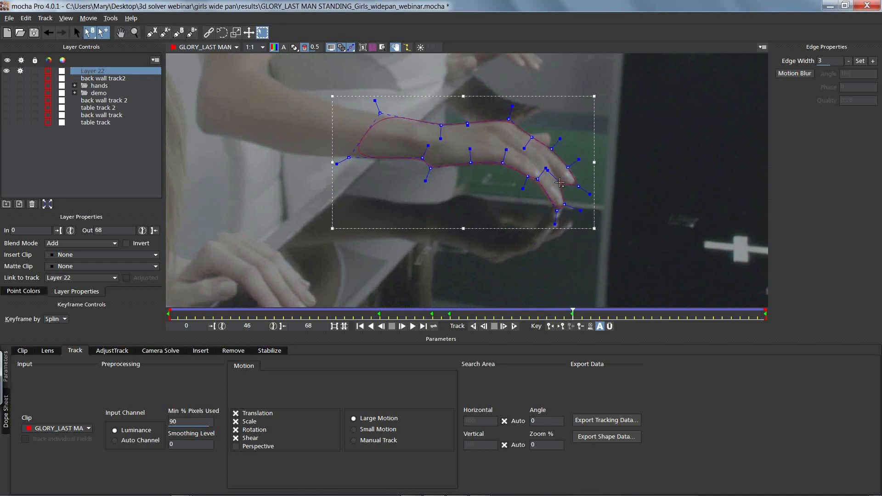
{"action": "mouse_move", "coordinate": [538, 139]}
{"action": "left_mouse_down"}
{"action": "mouse_move", "coordinate": [551, 127]}
{"action": "mouse_move", "coordinate": [533, 137]}
{"action": "left_mouse_up"}
Step: At frame 43, adjust the hand spline's points along the finger edges and the gap between the fingertips
{"action": "left_click_drag", "start_coordinate": [574, 313], "coordinate": [544, 308]}
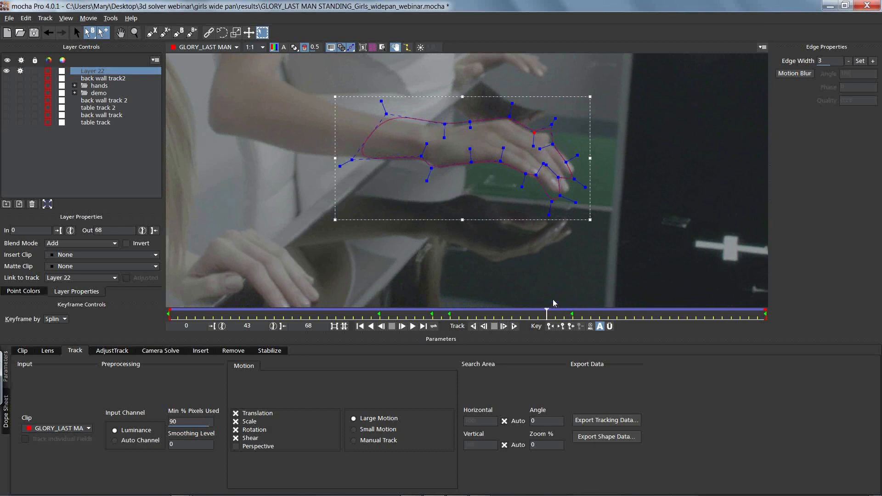
{"action": "mouse_move", "coordinate": [562, 150]}
{"action": "left_mouse_down"}
{"action": "mouse_move", "coordinate": [550, 148]}
{"action": "mouse_move", "coordinate": [569, 159]}
{"action": "left_mouse_up"}
{"action": "left_click", "coordinate": [591, 142]}
{"action": "left_click_drag", "start_coordinate": [574, 179], "coordinate": [539, 177]}
Step: Refine the hand spline's knuckle and fingertip points a few frames before frame 62 and at frame 62
{"action": "left_click_drag", "start_coordinate": [550, 316], "coordinate": [678, 334]}
{"action": "left_click_drag", "start_coordinate": [532, 155], "coordinate": [526, 156]}
{"action": "left_click_drag", "start_coordinate": [521, 159], "coordinate": [535, 135]}
{"action": "left_click_drag", "start_coordinate": [677, 313], "coordinate": [710, 310]}
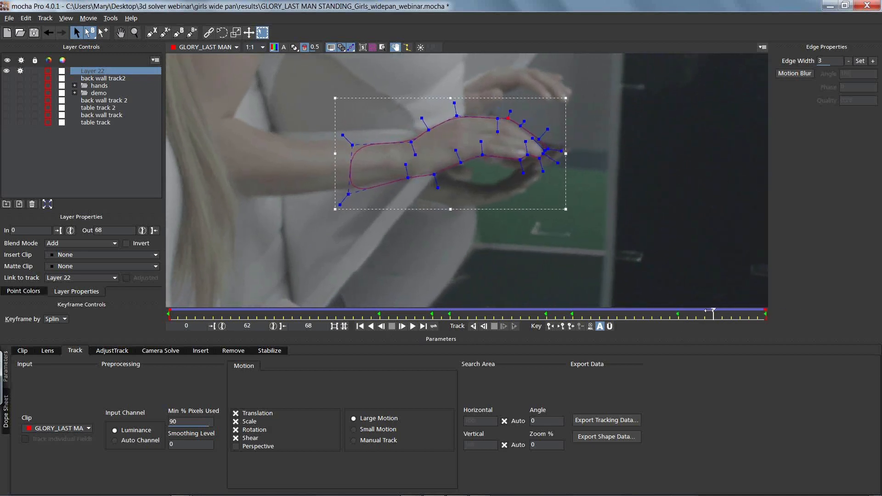
{"action": "left_click_drag", "start_coordinate": [549, 147], "coordinate": [537, 140]}
Step: At frame 54, reposition the hand spline's points along the knuckles and upper finger edge
{"action": "left_click_drag", "start_coordinate": [713, 312], "coordinate": [642, 309]}
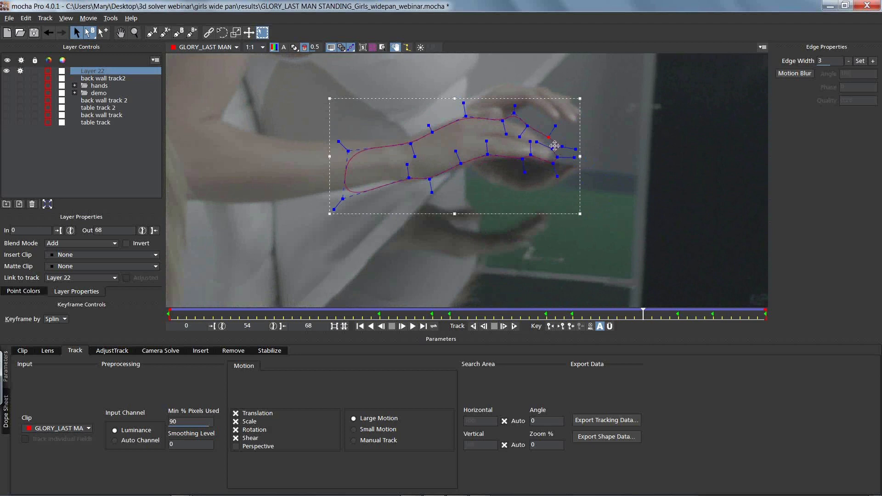
{"action": "mouse_move", "coordinate": [542, 139]}
{"action": "left_mouse_down"}
{"action": "mouse_move", "coordinate": [557, 144]}
{"action": "mouse_move", "coordinate": [546, 139]}
{"action": "left_mouse_up"}
{"action": "left_click_drag", "start_coordinate": [514, 113], "coordinate": [514, 121]}
{"action": "left_click", "coordinate": [502, 121]}
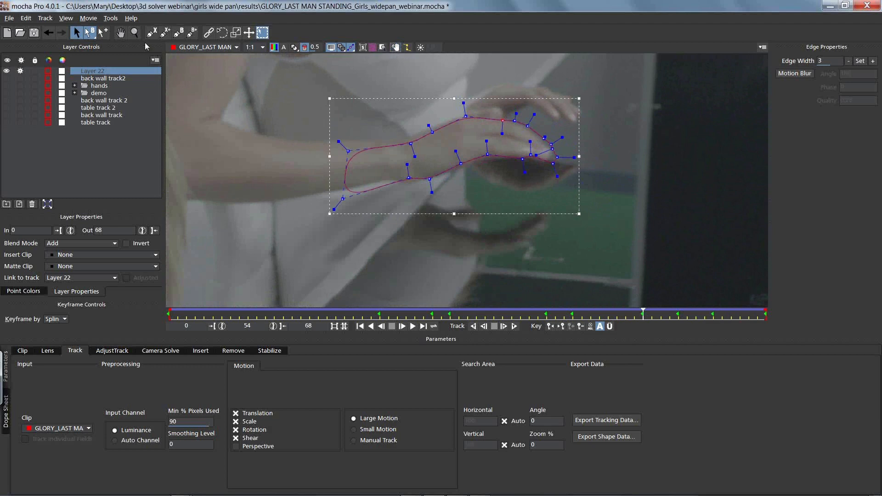
Step: Play back the clip with the whole shot in view to check the animated hand spline
{"action": "left_click_drag", "start_coordinate": [434, 142], "coordinate": [409, 193]}
{"action": "key", "text": "x"}
{"action": "left_click_drag", "start_coordinate": [463, 79], "coordinate": [476, 131]}
{"action": "key", "text": "z"}
{"action": "left_click_drag", "start_coordinate": [476, 131], "coordinate": [458, 198]}
{"action": "key", "text": "x"}
{"action": "left_click_drag", "start_coordinate": [457, 197], "coordinate": [451, 199]}
{"action": "key", "text": "z"}
{"action": "key", "text": "space"}
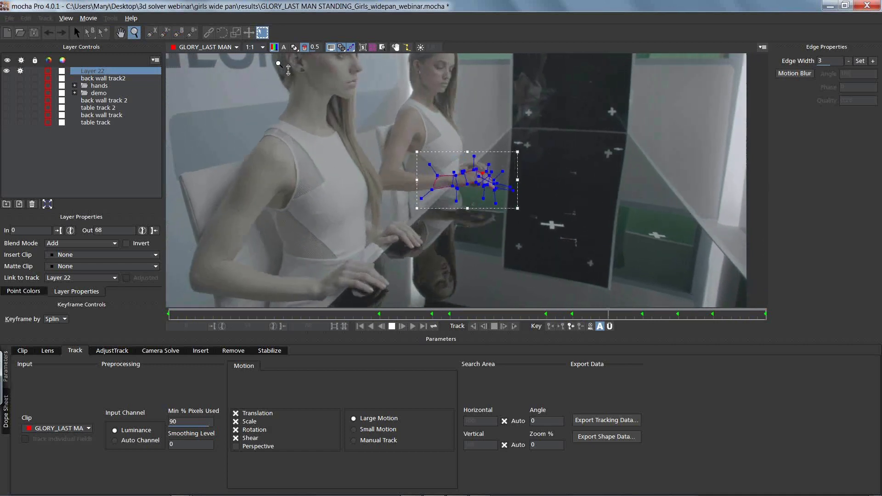
{"action": "key", "text": "space"}
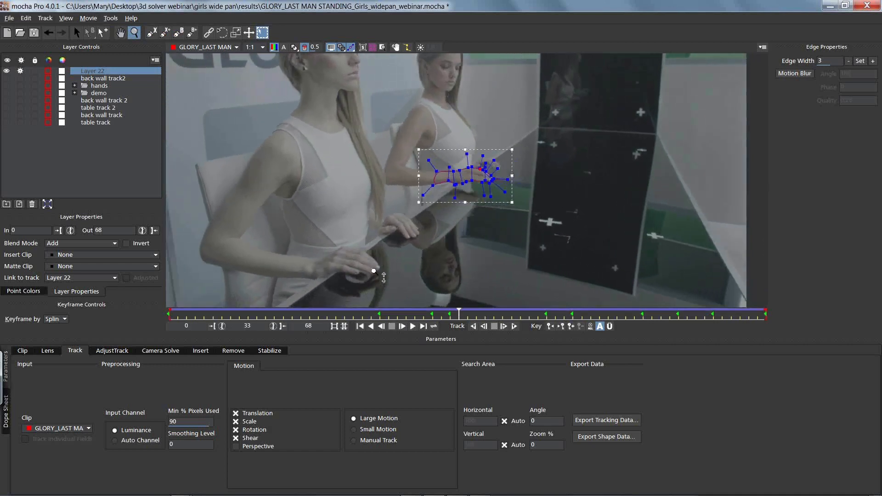
Step: Hide Layer 22 and disable its tracking, show the hands group and play back its finished roto shapes
{"action": "left_click", "coordinate": [7, 71]}
{"action": "left_click", "coordinate": [20, 70]}
{"action": "left_click", "coordinate": [7, 86]}
{"action": "key", "text": "space"}
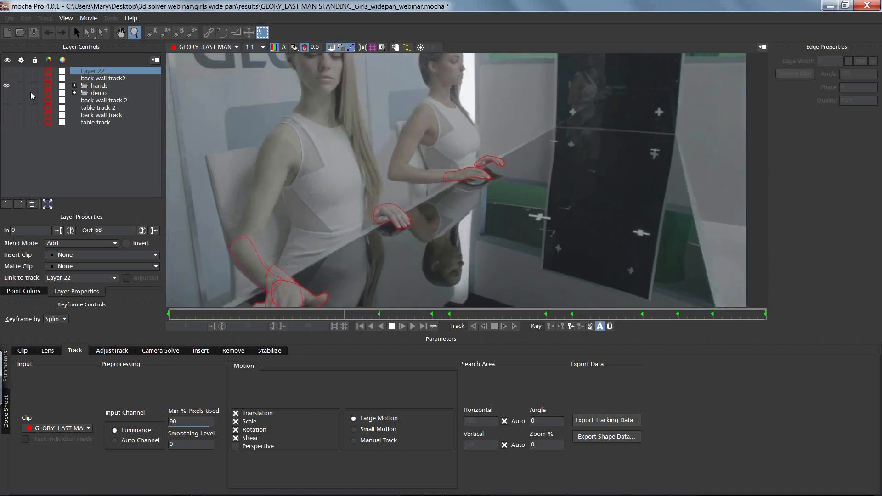
{"action": "key", "text": "space"}
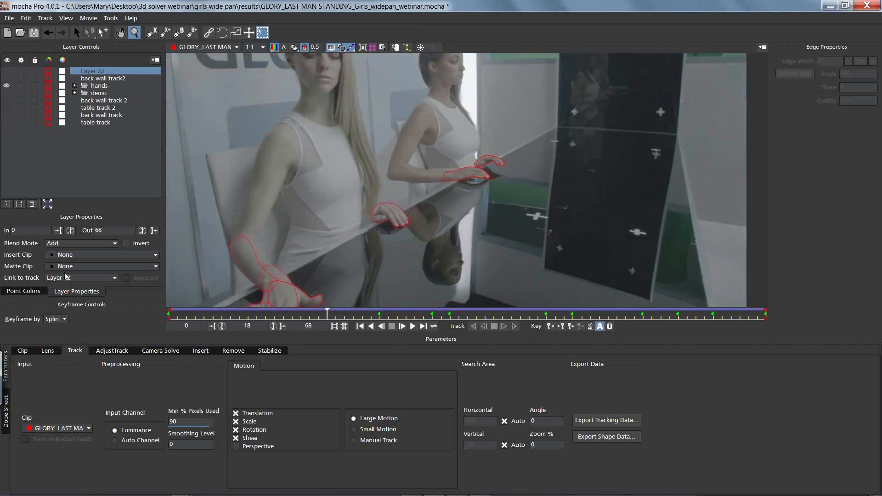
Step: Select the arm layer in the hands group, start a shape data export and open the list of export formats
{"action": "left_click", "coordinate": [75, 86]}
{"action": "left_click", "coordinate": [100, 93]}
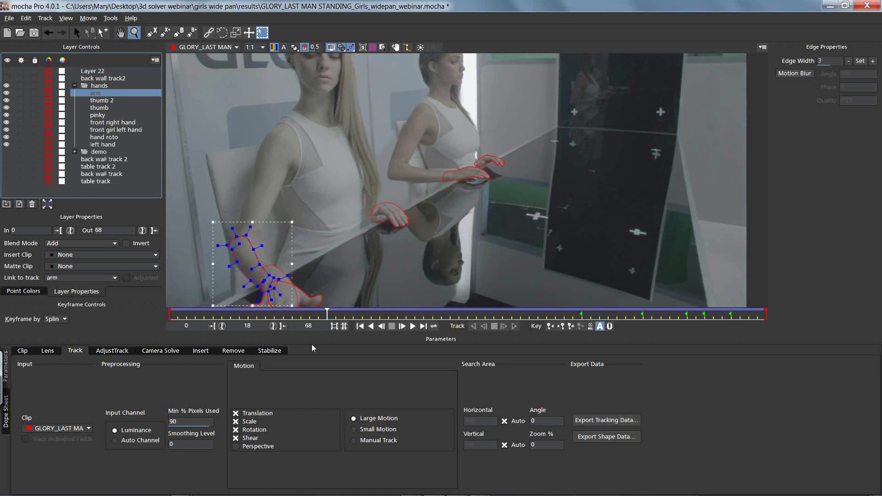
{"action": "left_click", "coordinate": [605, 436]}
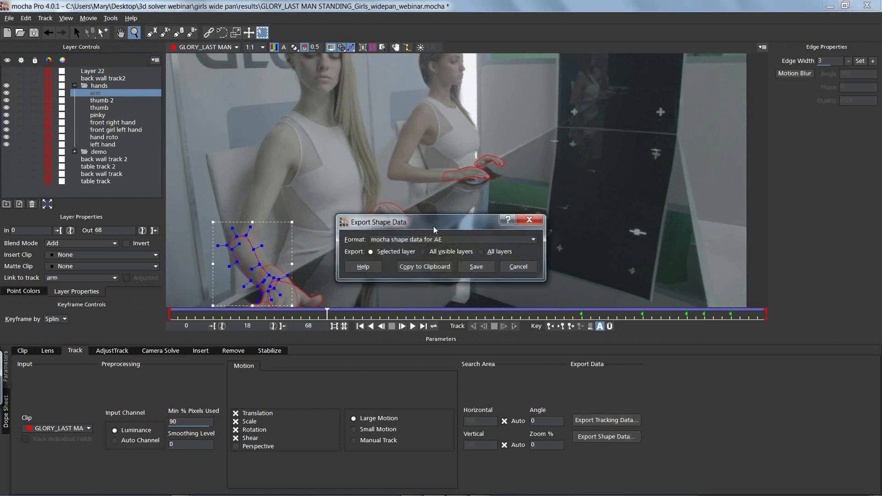
{"action": "left_click", "coordinate": [414, 240]}
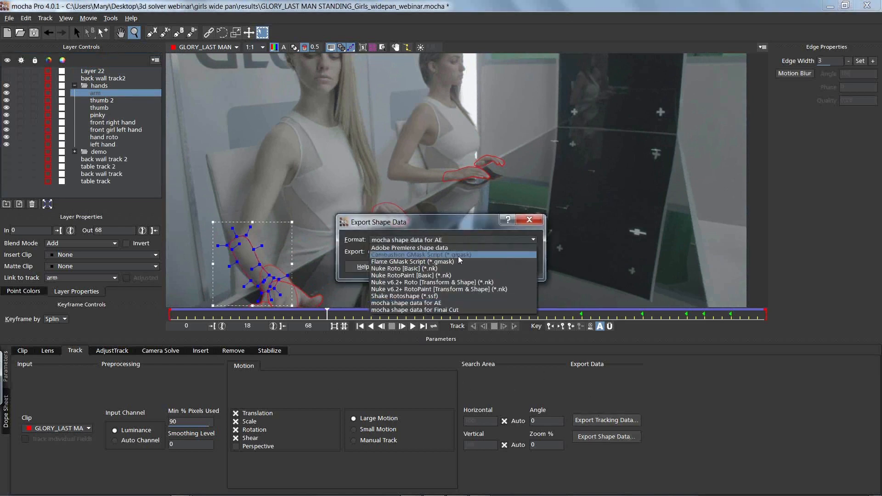
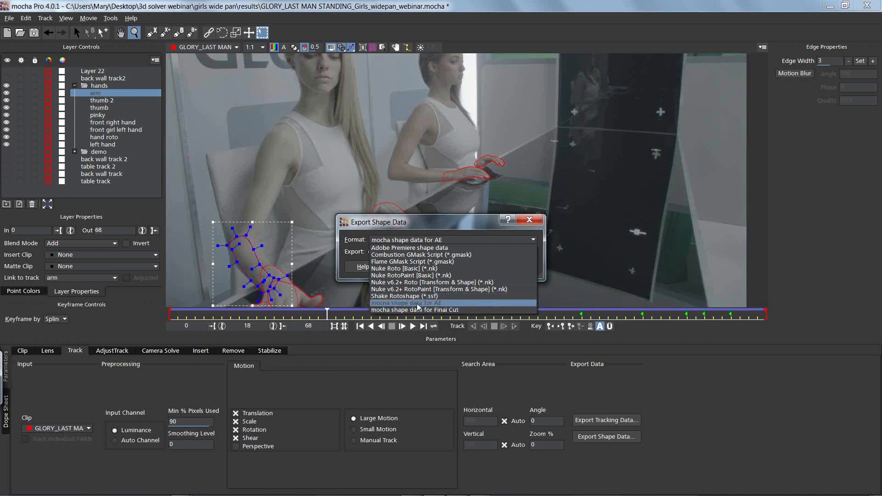
Step: Copy the selected arm layer's shape data to the clipboard in the mocha shape data for AE format
{"action": "left_click", "coordinate": [413, 303]}
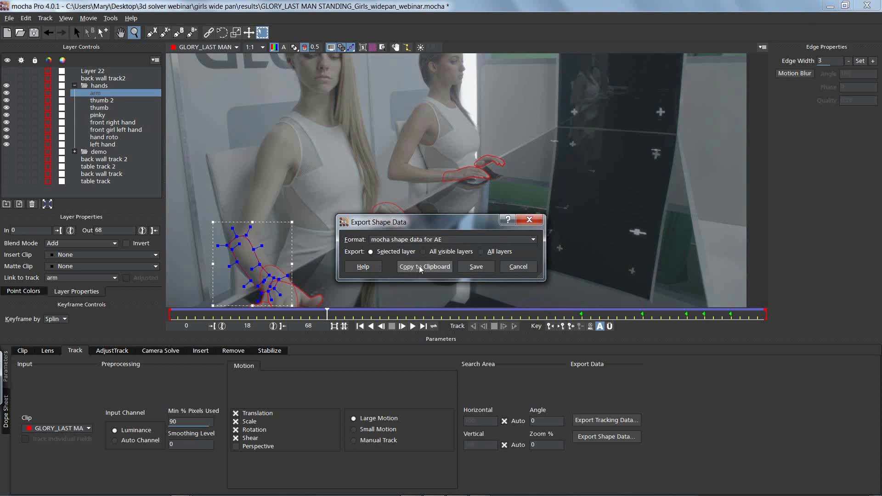
{"action": "left_click", "coordinate": [421, 267]}
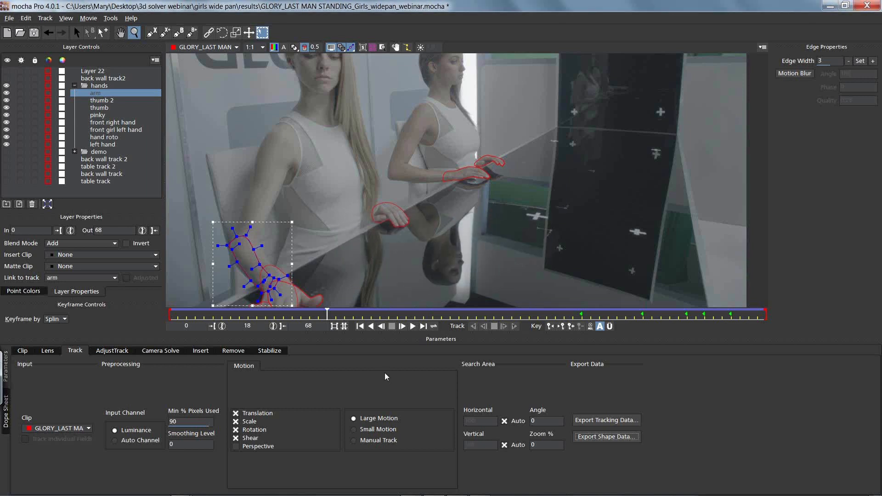
Step: Switch to After Effects, duplicate the GLORY_LAST MAN STANDING_Girls_widepan.mov layer and place the copy above all other layers
{"action": "key", "text": "alt+Tab"}
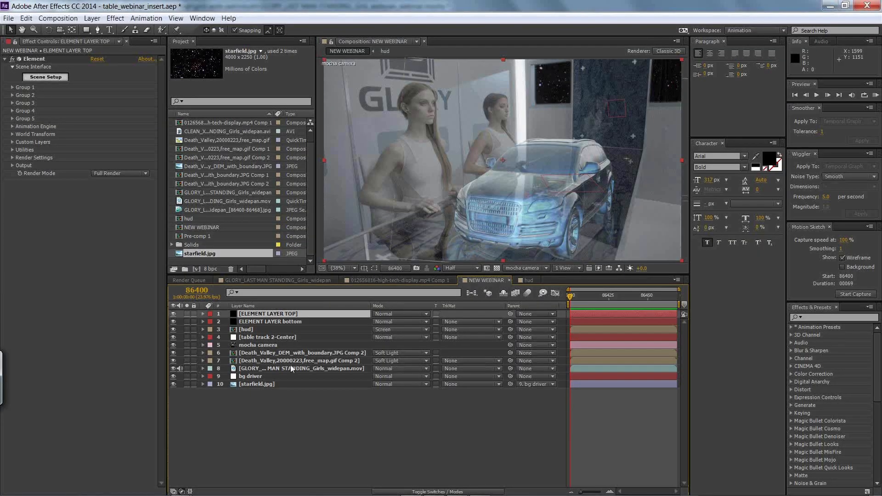
{"action": "left_click", "coordinate": [257, 368]}
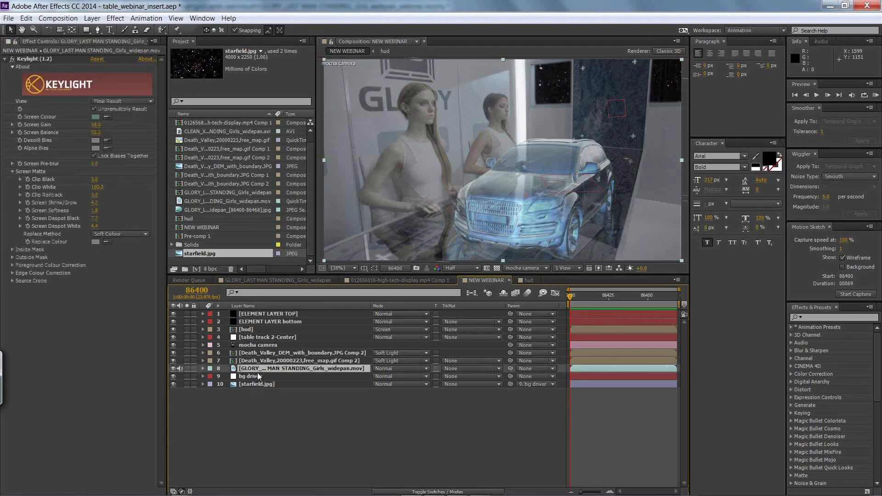
{"action": "key", "text": "ctrl+d"}
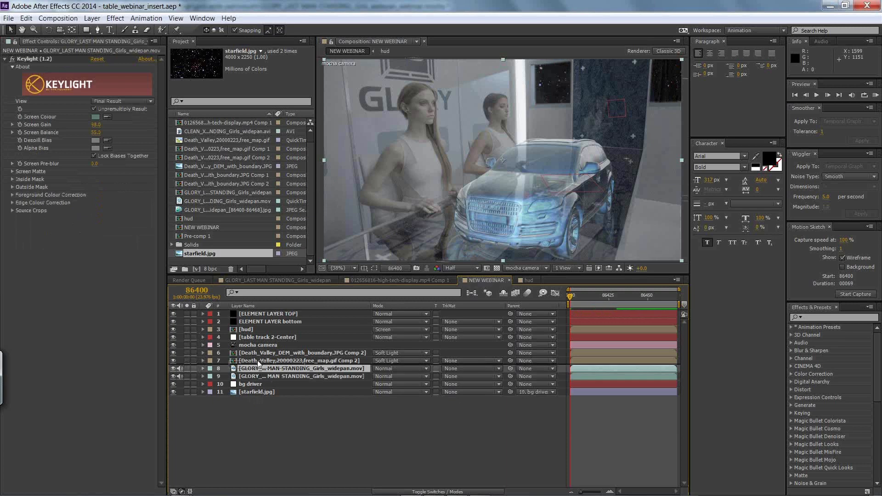
{"action": "left_click_drag", "start_coordinate": [257, 316], "coordinate": [265, 317]}
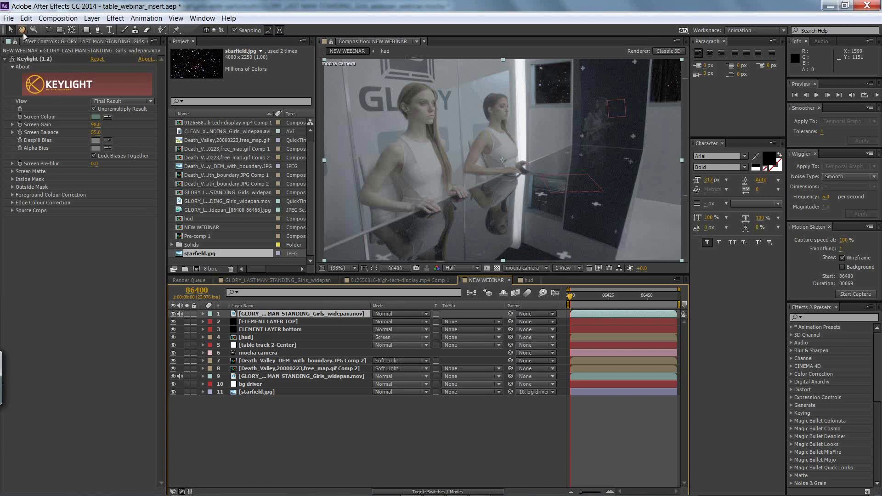
Step: Try pasting the arm shape data onto the duplicated footage as a mocha shape effect, and remove it
{"action": "left_click", "coordinate": [26, 18]}
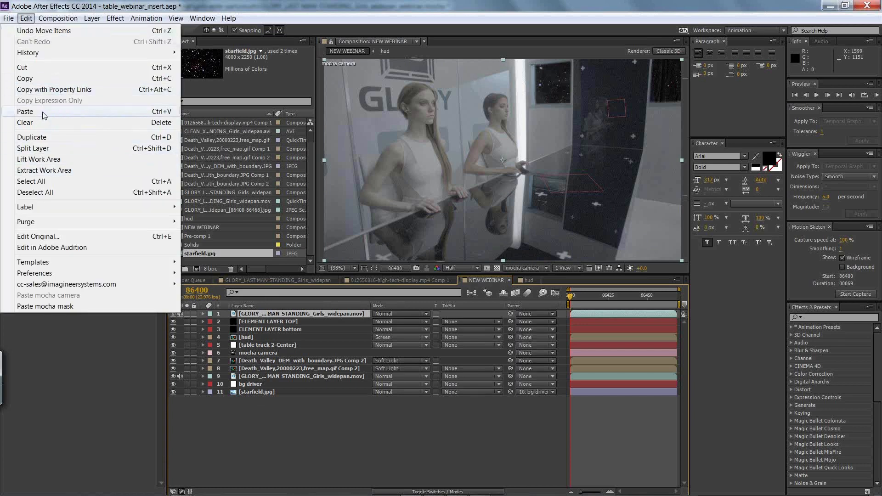
{"action": "left_click", "coordinate": [25, 111]}
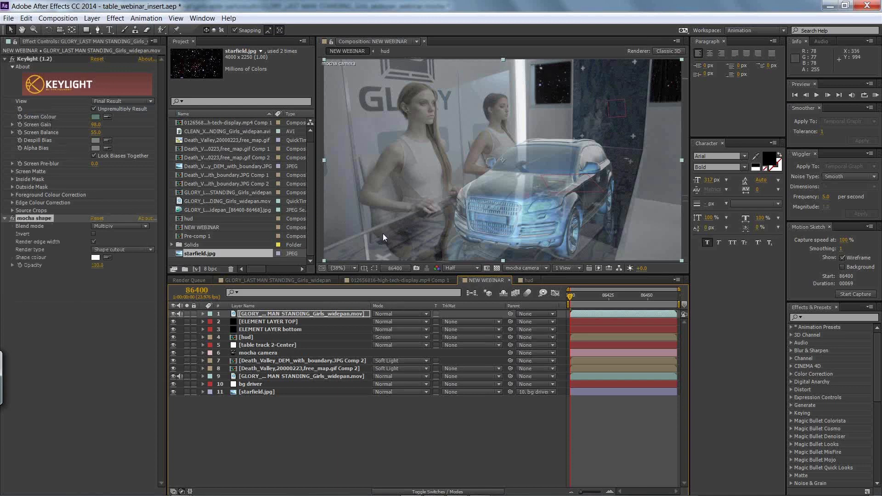
{"action": "key", "text": "Delete"}
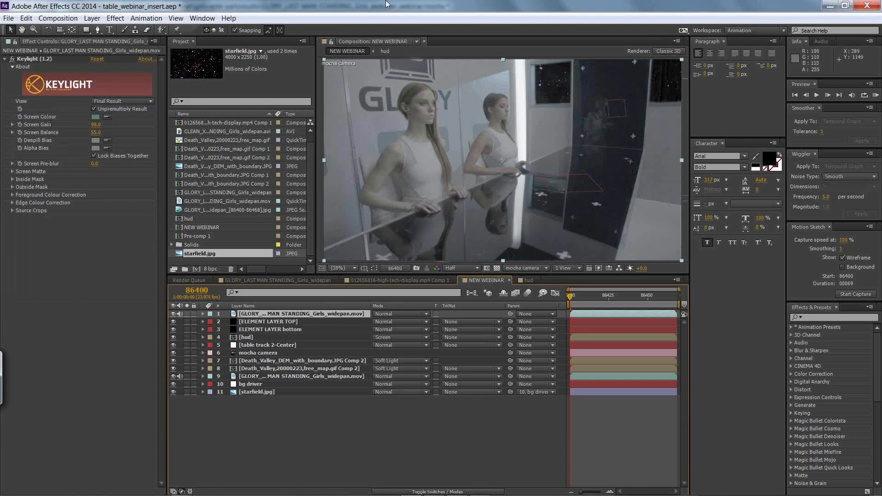
Step: Switch to mocha Pro, copy the shape data of all visible layers to the clipboard and return to After Effects
{"action": "key", "text": "alt+Tab"}
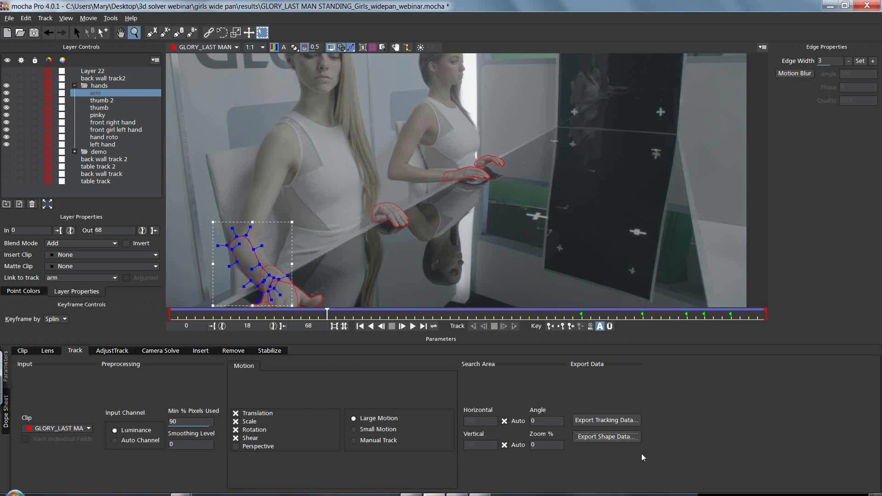
{"action": "left_click", "coordinate": [606, 436]}
{"action": "left_click", "coordinate": [426, 251]}
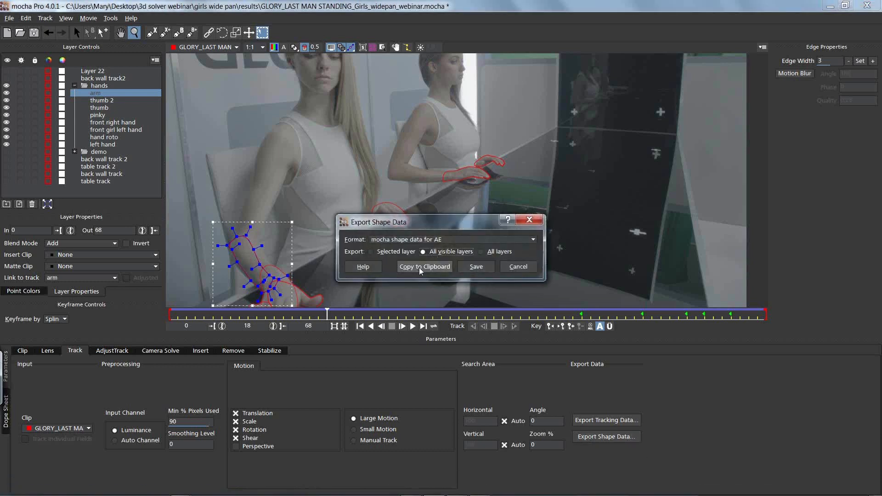
{"action": "left_click", "coordinate": [421, 267]}
{"action": "key", "text": "alt+Tab"}
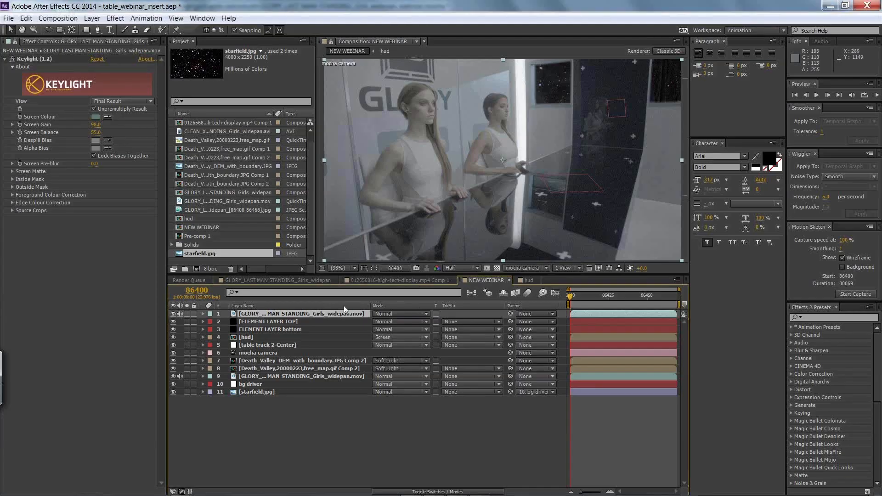
Step: Try pasting all the hand shapes onto the duplicated footage as mocha shape effects, and remove them
{"action": "left_click", "coordinate": [26, 18]}
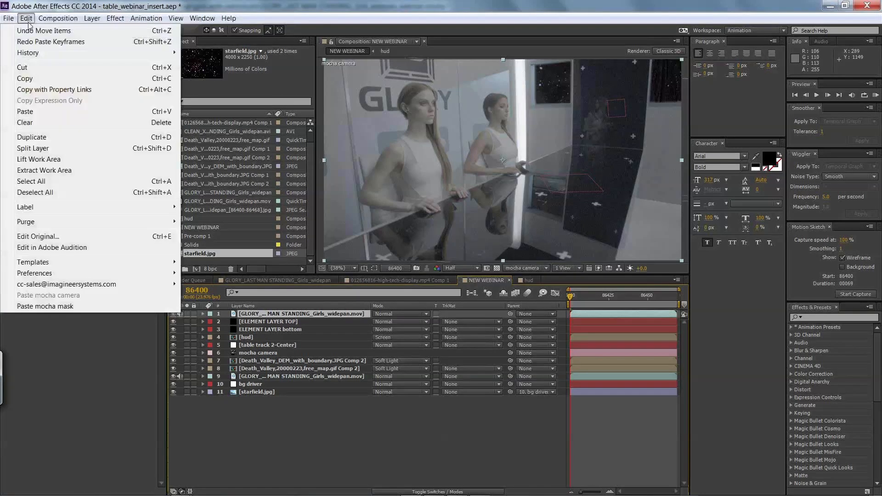
{"action": "left_click", "coordinate": [41, 112]}
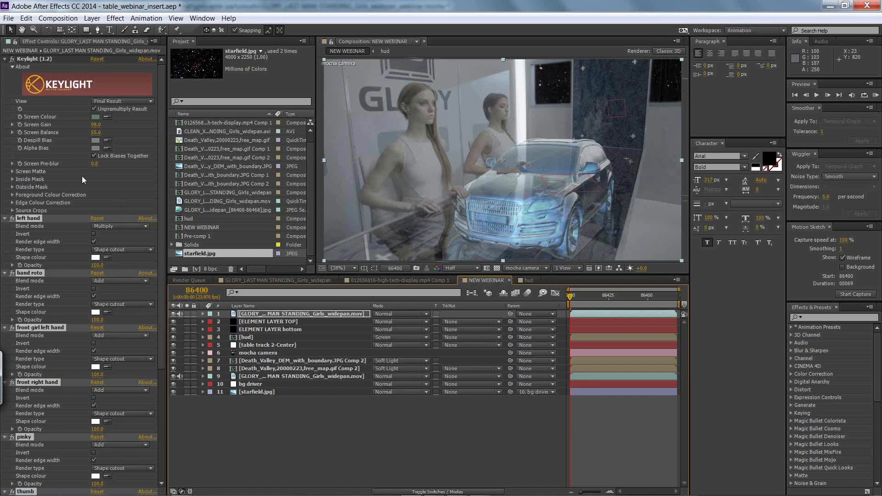
{"action": "left_click_drag", "start_coordinate": [160, 222], "coordinate": [175, 184]}
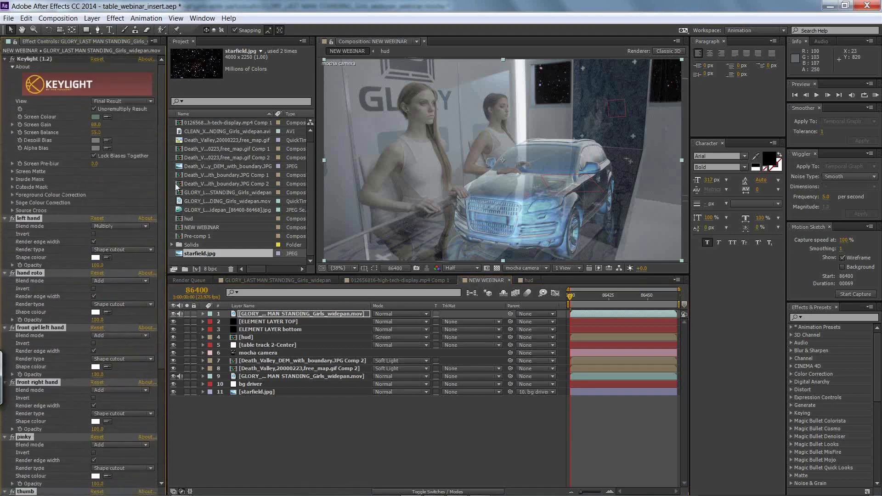
{"action": "key", "text": "Delete"}
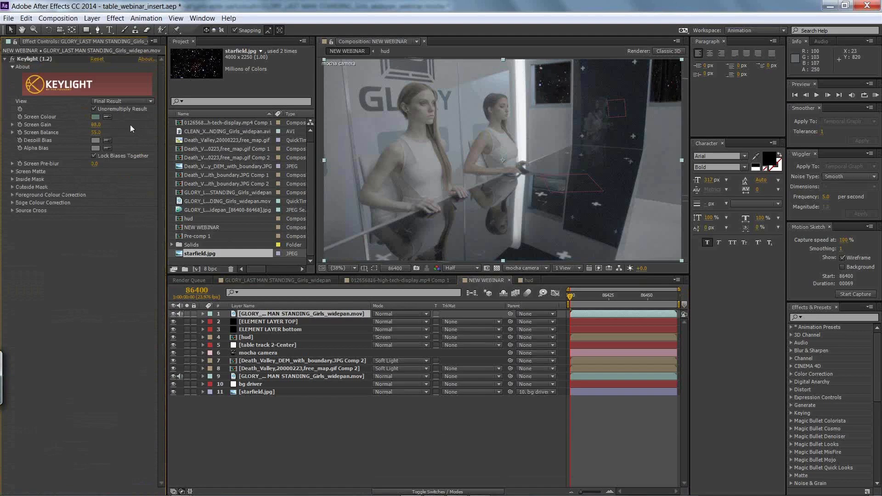
Step: Paste the hand shapes onto the duplicated footage as mocha masks and move that layer directly below ELEMENT LAYER bottom
{"action": "left_click", "coordinate": [26, 18]}
{"action": "left_click", "coordinate": [71, 309]}
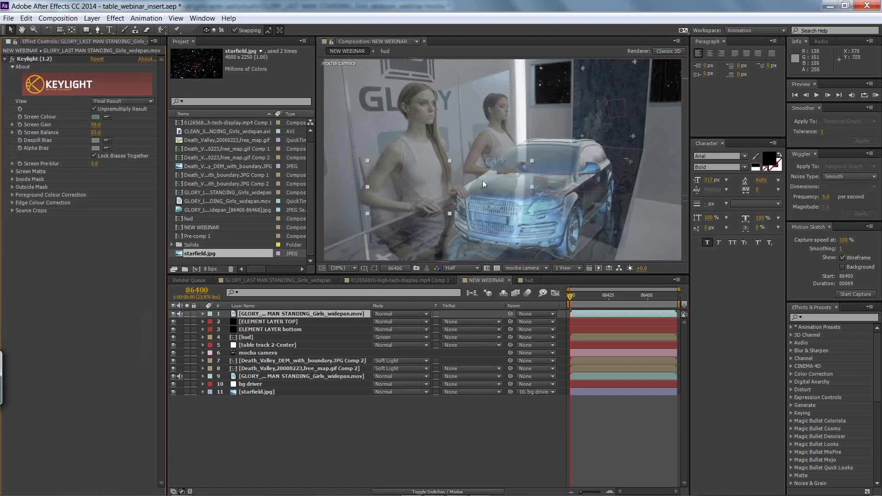
{"action": "left_click_drag", "start_coordinate": [272, 315], "coordinate": [273, 336]}
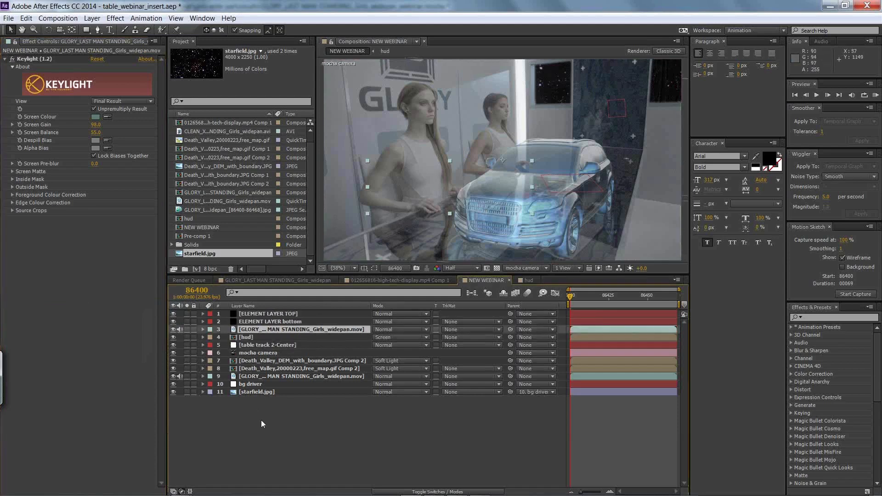
Step: Preview the composite and inspect the path and feather properties of the pasted masks from left hand to arm
{"action": "key", "text": "space"}
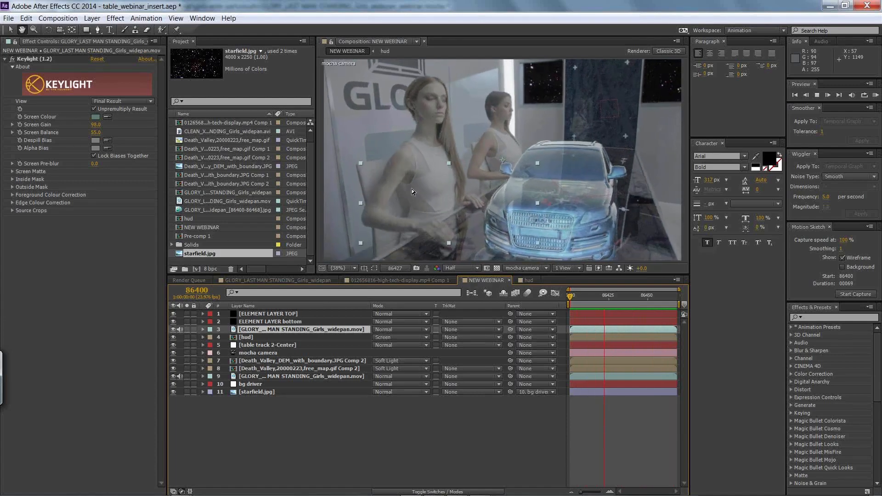
{"action": "key", "text": "space"}
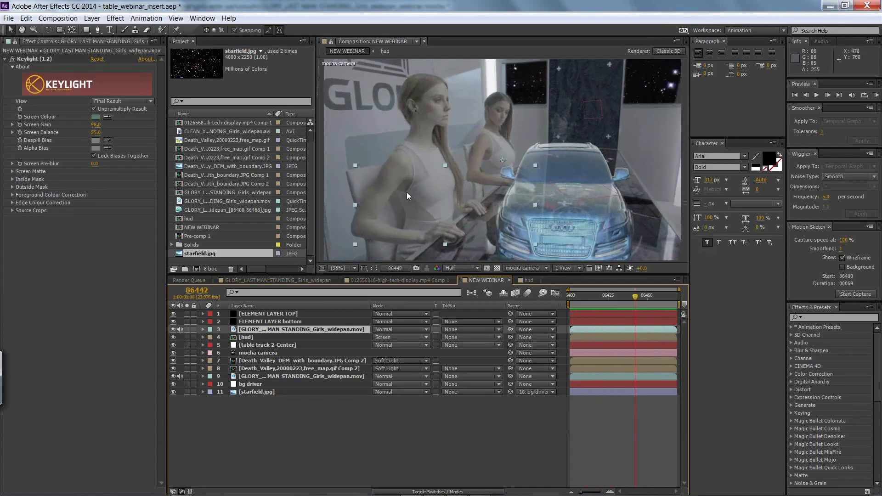
{"action": "left_click", "coordinate": [203, 330]}
{"action": "left_click", "coordinate": [211, 338]}
{"action": "left_click", "coordinate": [235, 345]}
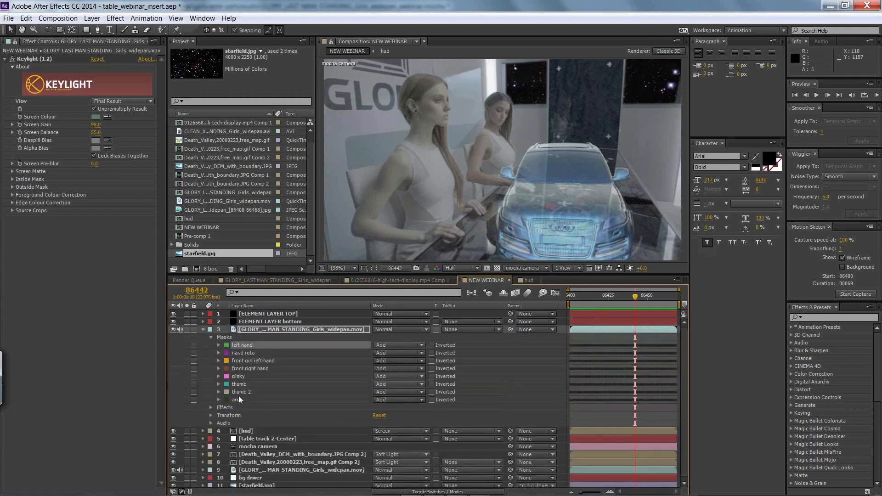
{"action": "left_click", "coordinate": [237, 398], "text": "shift"}
{"action": "left_click", "coordinate": [219, 345]}
{"action": "left_click", "coordinate": [384, 361]}
{"action": "left_click", "coordinate": [442, 359]}
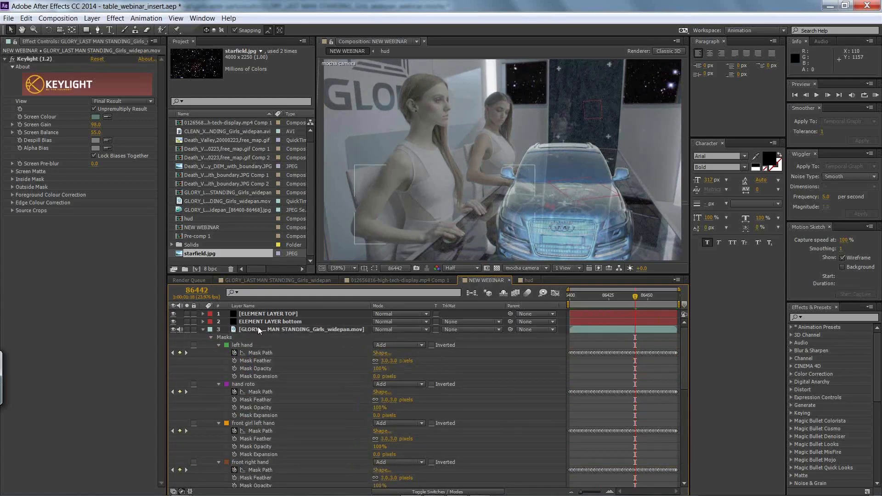
{"action": "left_click", "coordinate": [203, 329]}
Step: Play back the NEW WEBINAR composition, and the GLORY_LAST MAN STANDING_Girls_widepan composition for comparison
{"action": "key", "text": "space"}
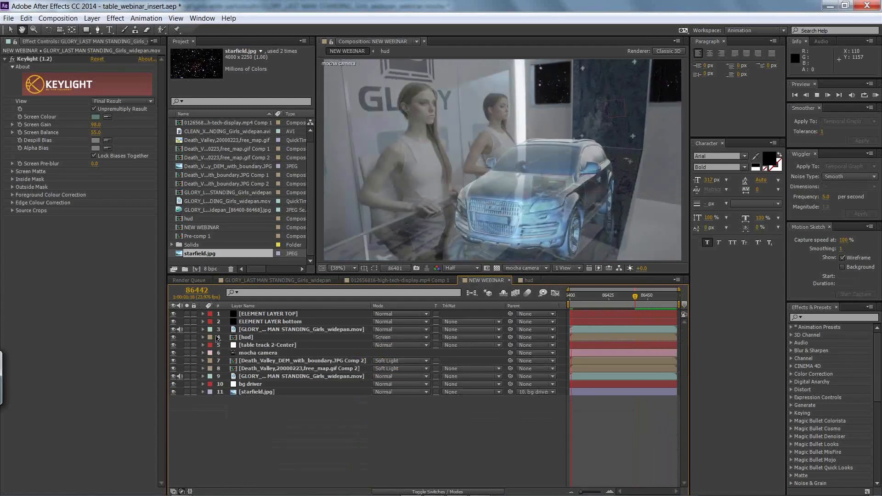
{"action": "key", "text": "space"}
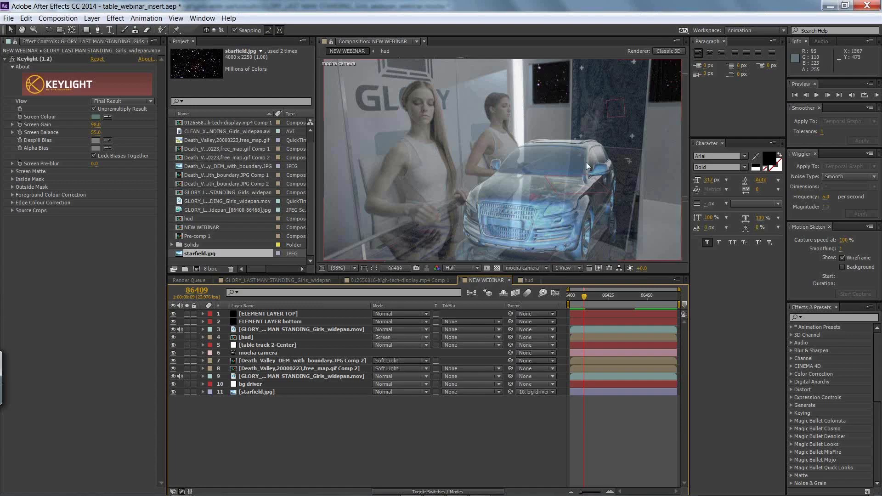
{"action": "left_click", "coordinate": [272, 279]}
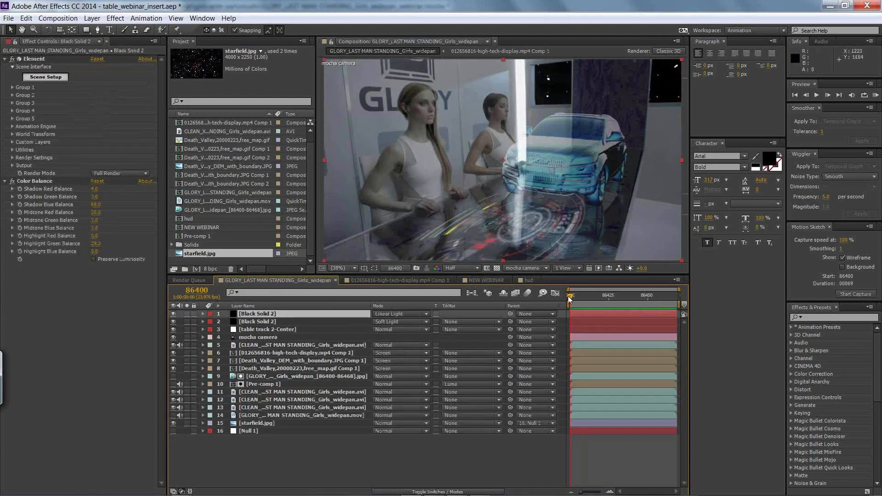
{"action": "key", "text": "space"}
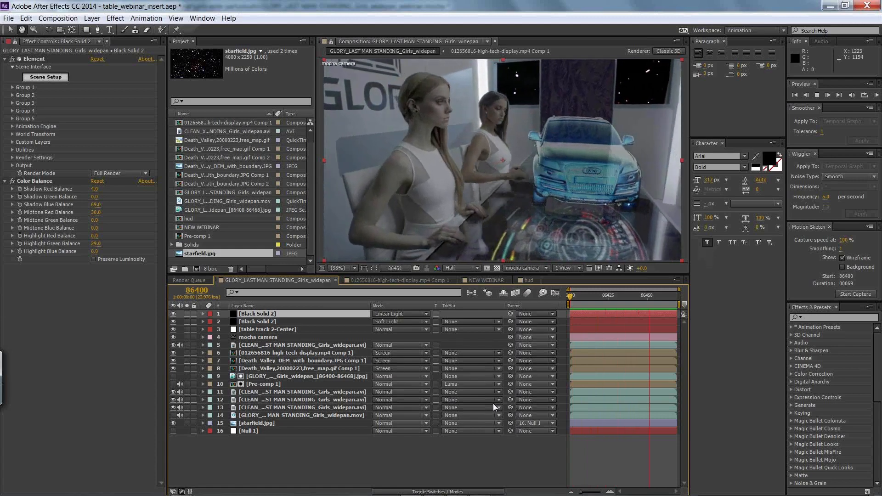
{"action": "key", "text": "space"}
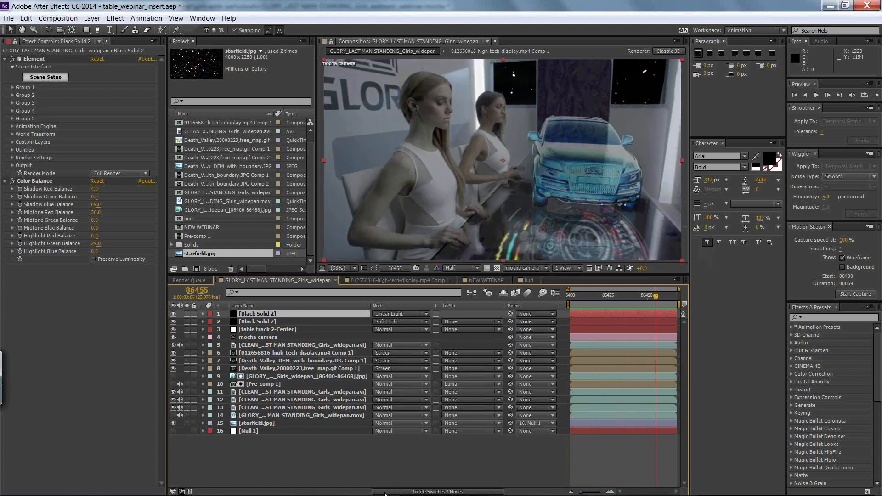
Step: Switch to Nuke to view the girls_wide_pan_nuke.nk composite, and return to After Effects
{"action": "key", "text": "alt+Tab"}
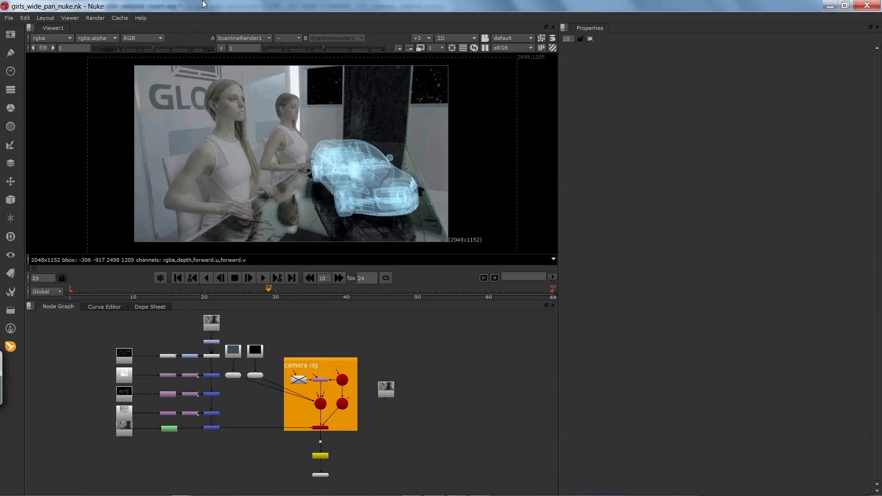
{"action": "mouse_move", "coordinate": [206, 494]}
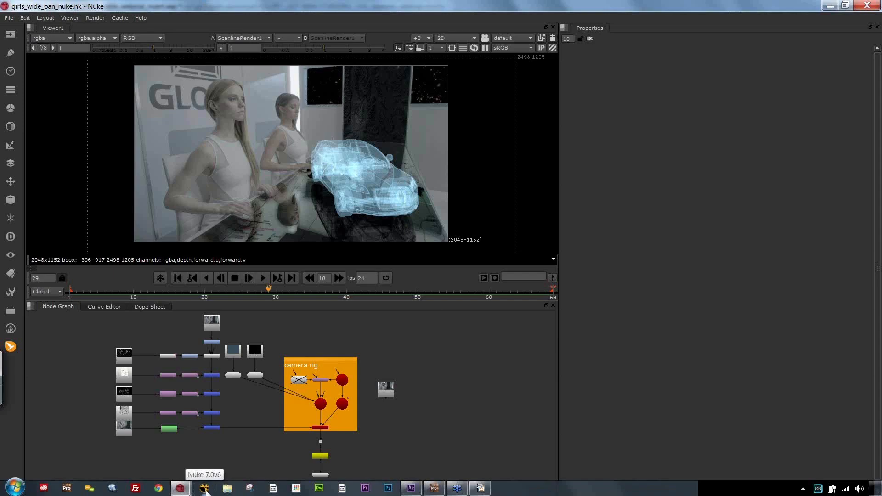
{"action": "key", "text": "alt+Tab"}
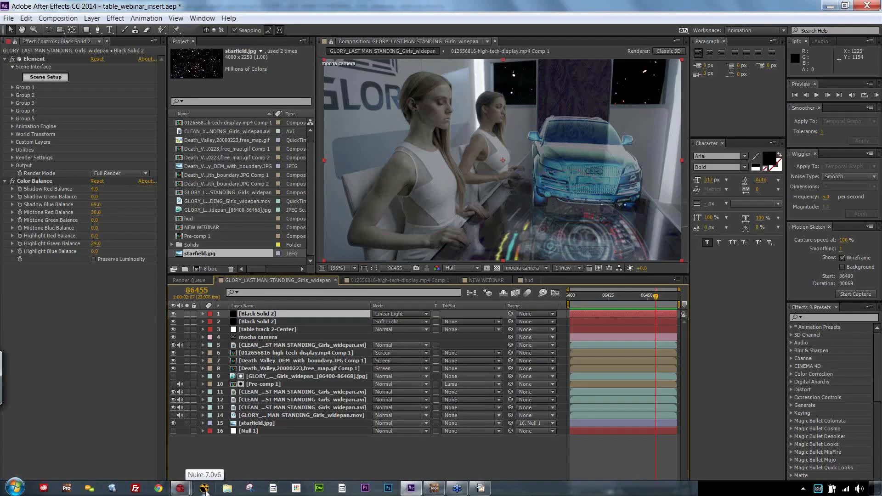
Step: Hide all layers of the GLORY_LAST MAN STANDING_Girls_widepan composition
{"action": "left_click", "coordinate": [311, 132]}
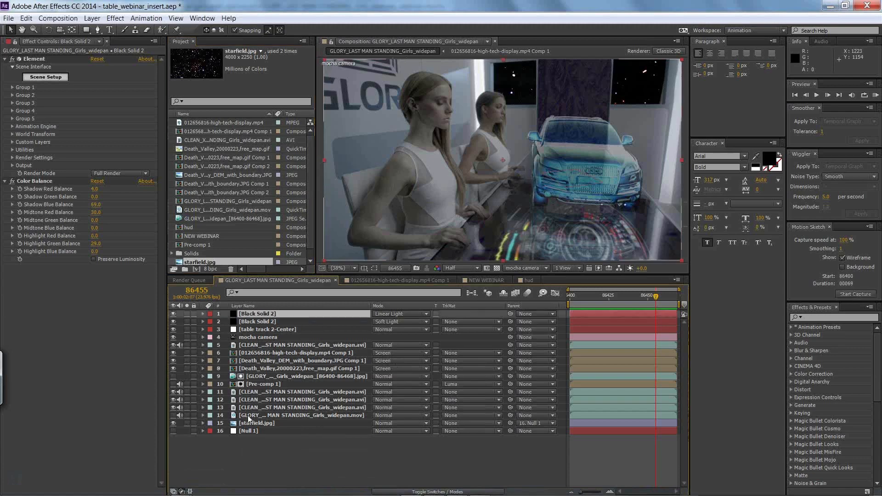
{"action": "left_click", "coordinate": [250, 431], "text": "shift"}
{"action": "left_click", "coordinate": [173, 317]}
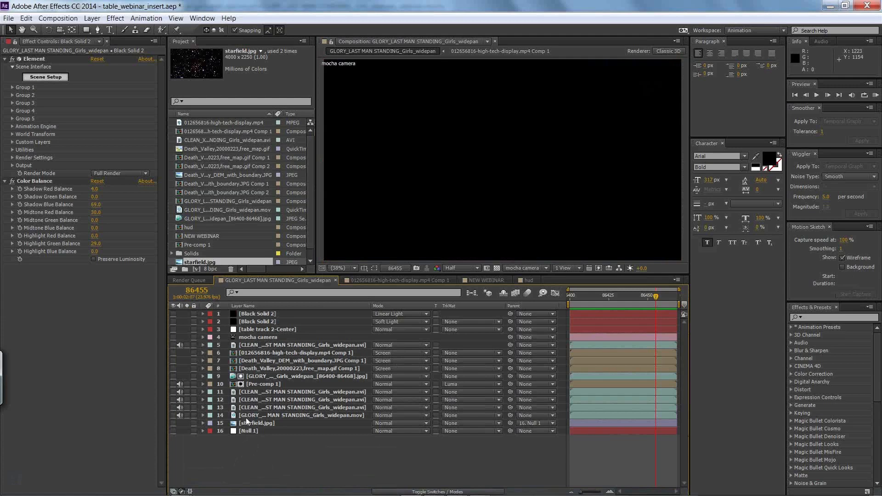
Step: Add the GLORY_LAST MAN STANDING_Girls_widepan.mov footage as the topmost layer of the composition
{"action": "scroll", "coordinate": [307, 219], "scroll_direction": "down", "scroll_amount": 1}
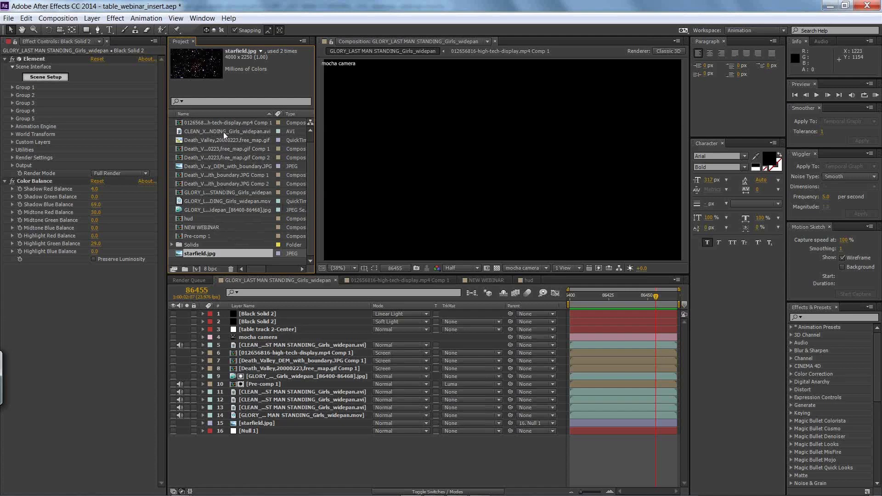
{"action": "left_click", "coordinate": [205, 209]}
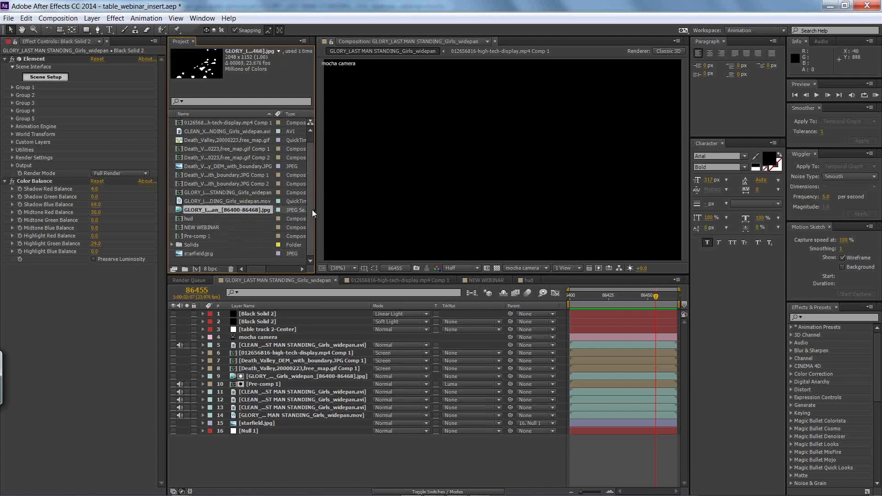
{"action": "scroll", "coordinate": [309, 199], "scroll_direction": "up", "scroll_amount": 1}
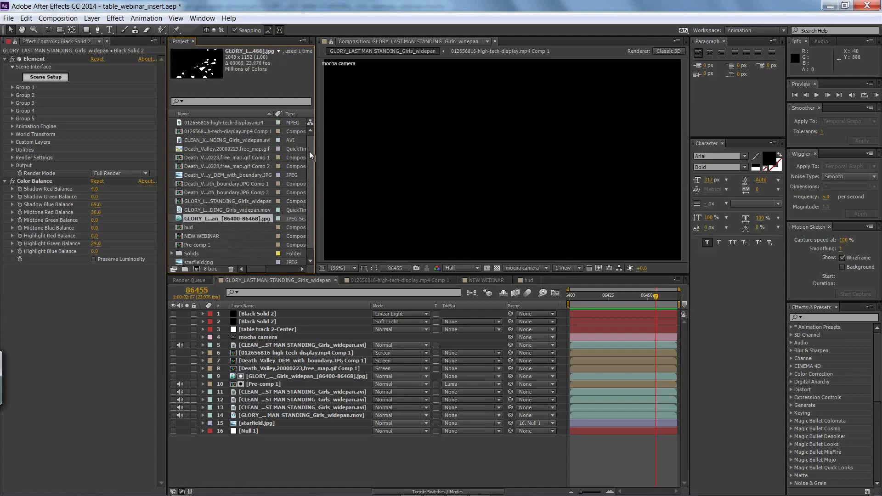
{"action": "scroll", "coordinate": [308, 165], "scroll_direction": "down", "scroll_amount": 1}
{"action": "left_click_drag", "start_coordinate": [206, 199], "coordinate": [272, 312]}
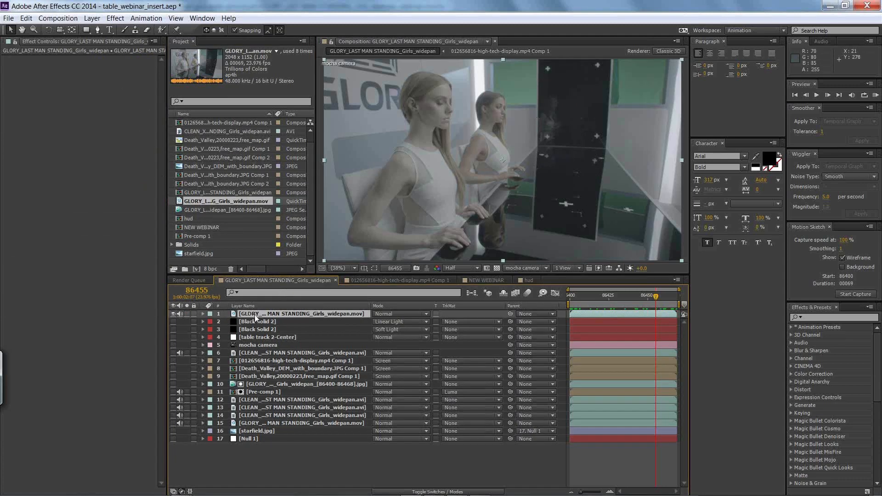
Step: Find the keying effects and apply Color Key to the new topmost footage layer
{"action": "left_click", "coordinate": [116, 18]}
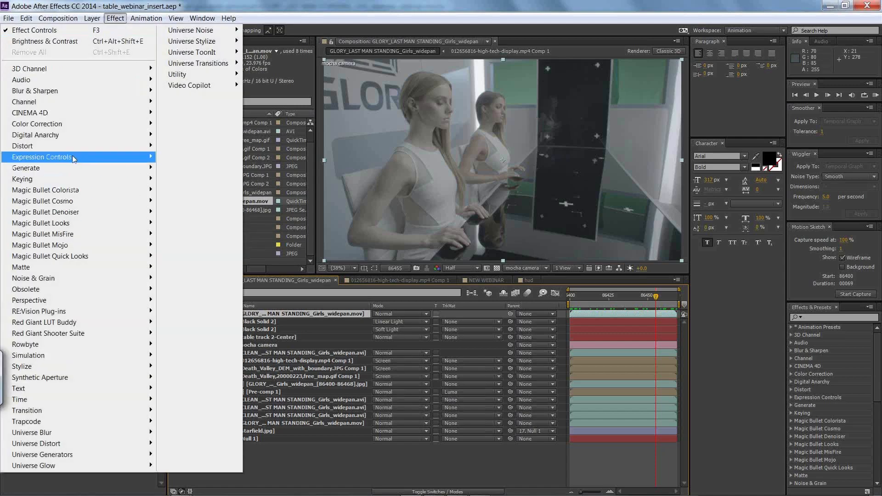
{"action": "mouse_move", "coordinate": [74, 173]}
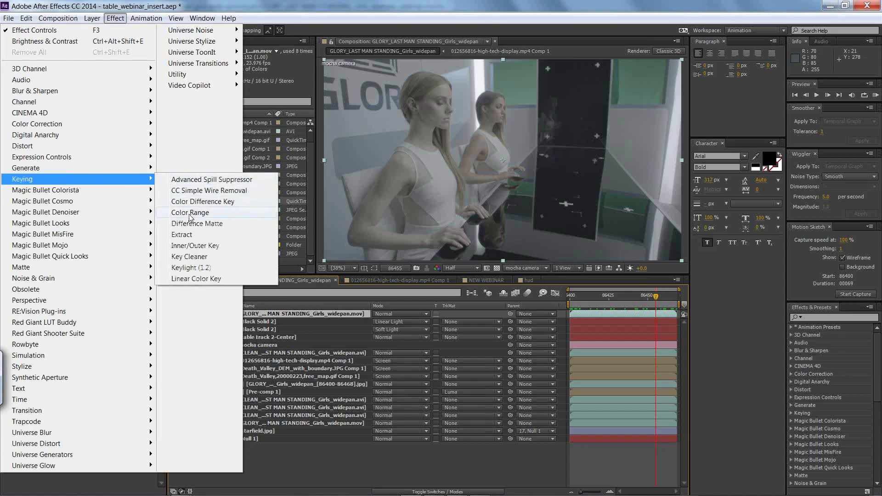
{"action": "left_click", "coordinate": [825, 317]}
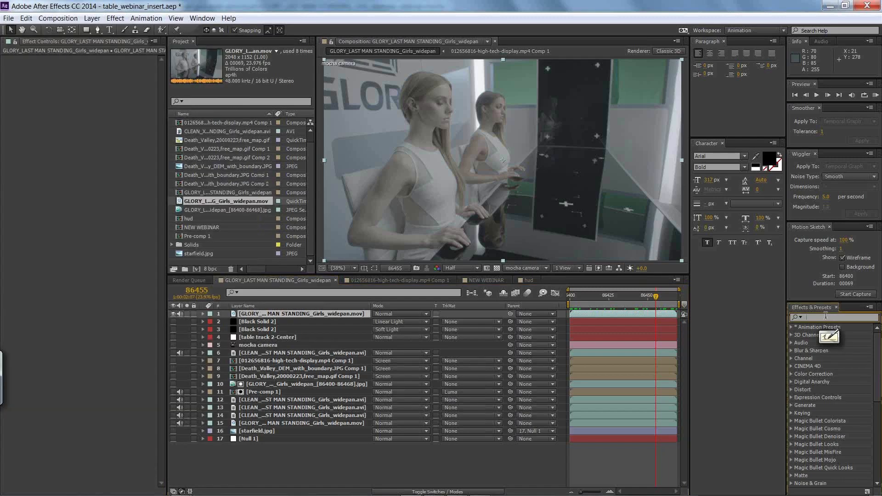
{"action": "type", "text": "key"}
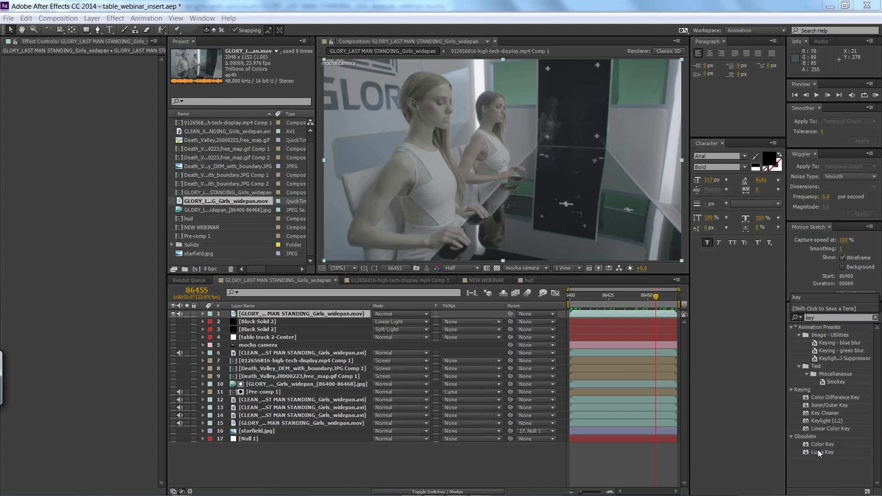
{"action": "left_click_drag", "start_coordinate": [819, 444], "coordinate": [305, 317]}
Step: Sample the key color from a tracking marker at the dark panel's right side and set Color Tolerance to 32
{"action": "left_click", "coordinate": [121, 64]}
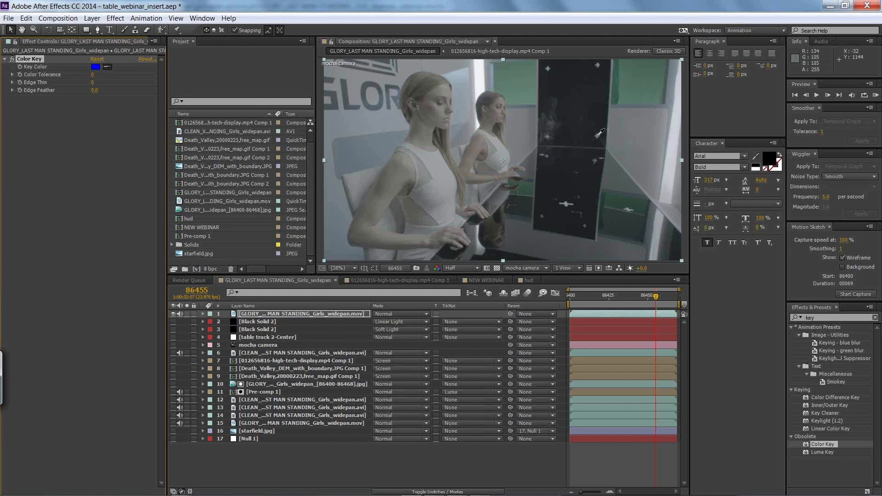
{"action": "left_click", "coordinate": [598, 136]}
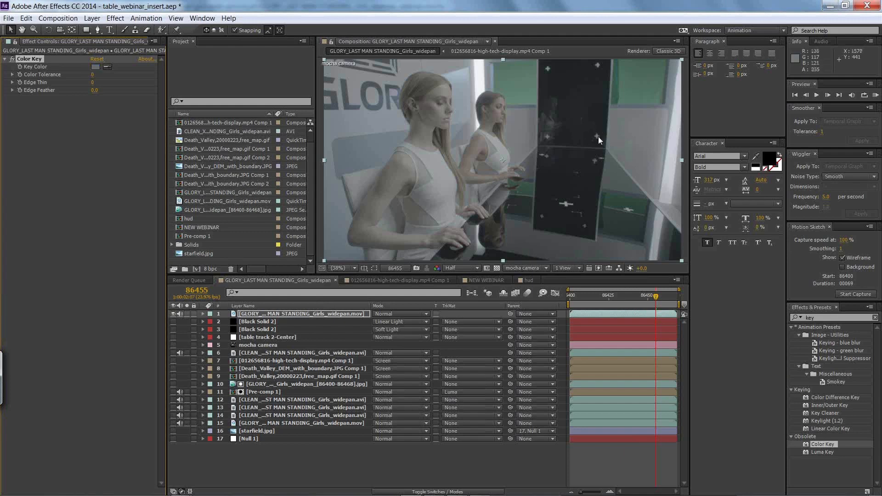
{"action": "left_click", "coordinate": [93, 74]}
{"action": "type", "text": "82"}
{"action": "key", "text": "Return"}
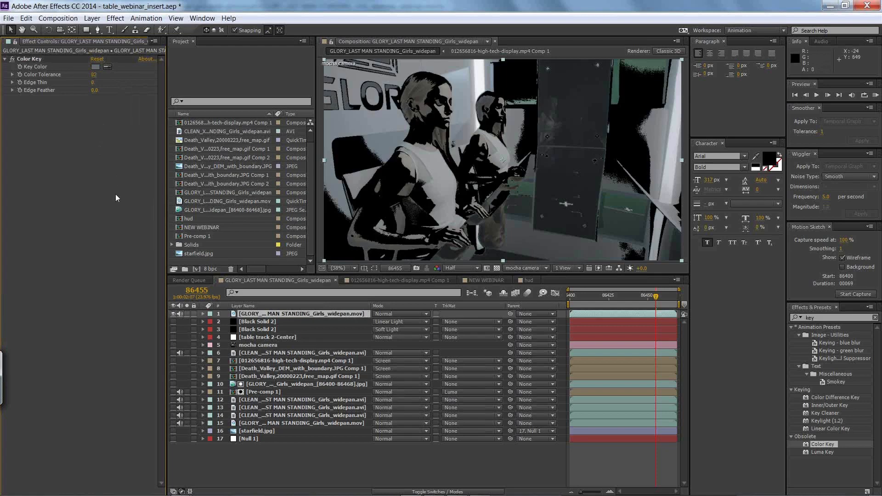
Step: Duplicate the Color Key effect and resample the first key's color from the cross marker in the dark panel's lower half
{"action": "left_click", "coordinate": [45, 59]}
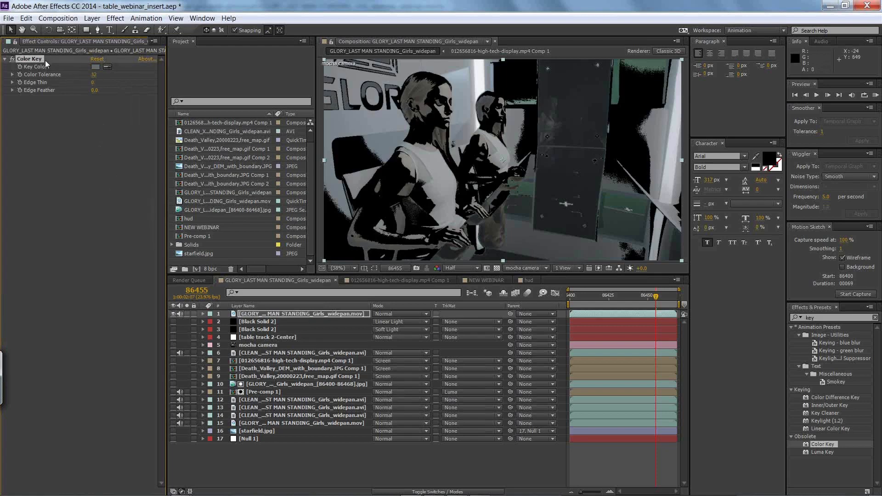
{"action": "key", "text": "ctrl+d"}
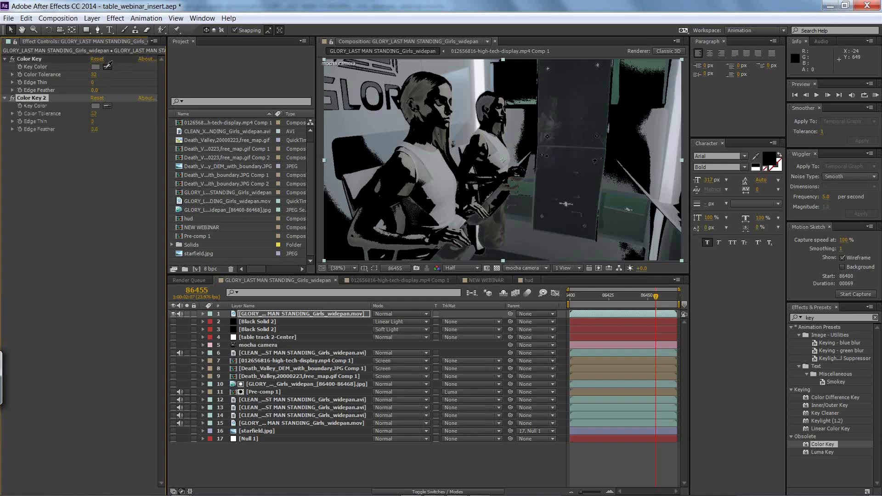
{"action": "left_click", "coordinate": [567, 205]}
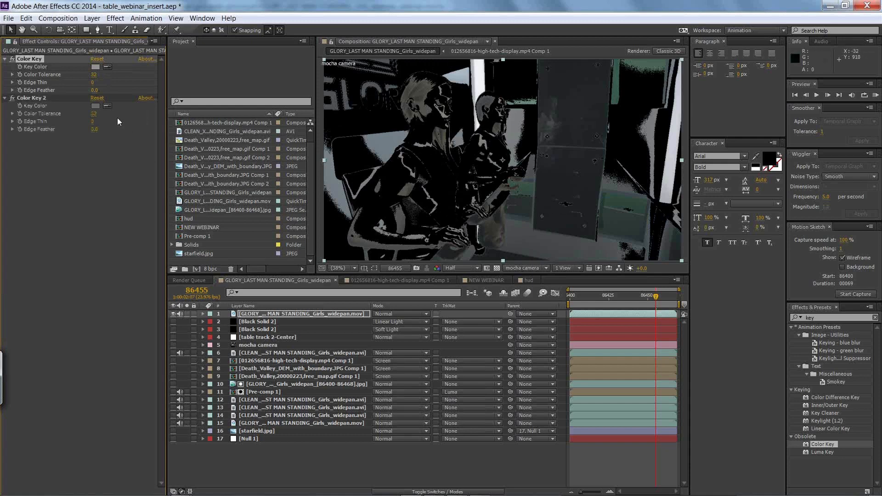
Step: Duplicate Color Key 2 and sample the copy's key color near the dark panel's lower left edge
{"action": "left_click", "coordinate": [36, 98]}
{"action": "key", "text": "ctrl+d"}
{"action": "left_click", "coordinate": [107, 145]}
{"action": "left_click", "coordinate": [544, 217]}
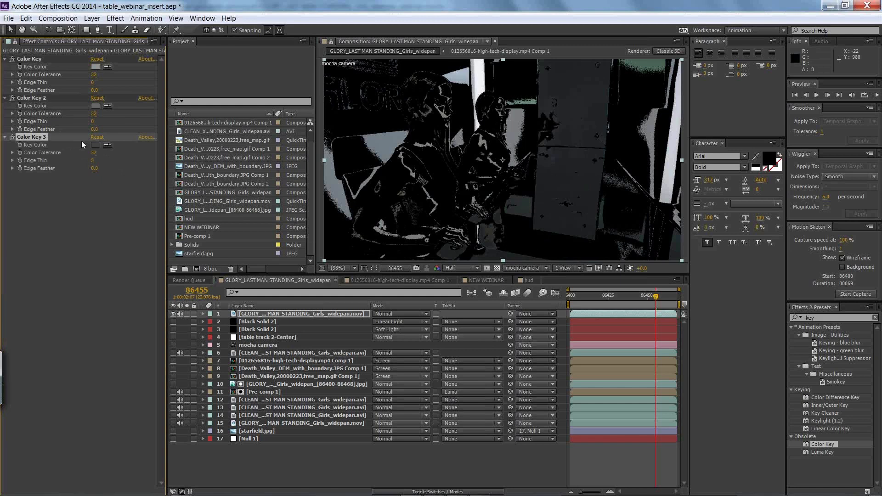
Step: Set Color Tolerance to 20 on all three Color Key effects
{"action": "left_click", "coordinate": [94, 153]}
{"action": "type", "text": "20"}
{"action": "key", "text": "Return"}
{"action": "left_click", "coordinate": [92, 114]}
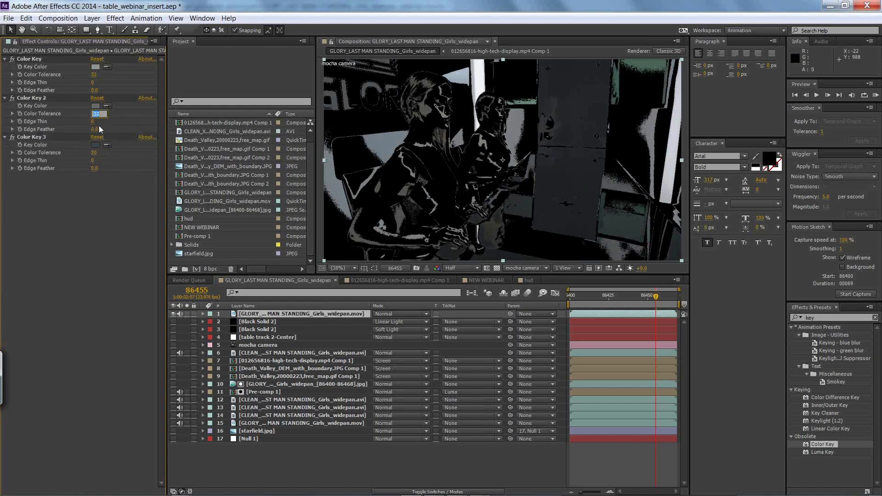
{"action": "type", "text": "2"}
{"action": "key", "text": "Return"}
{"action": "left_click", "coordinate": [95, 75]}
{"action": "type", "text": "20"}
{"action": "key", "text": "Return"}
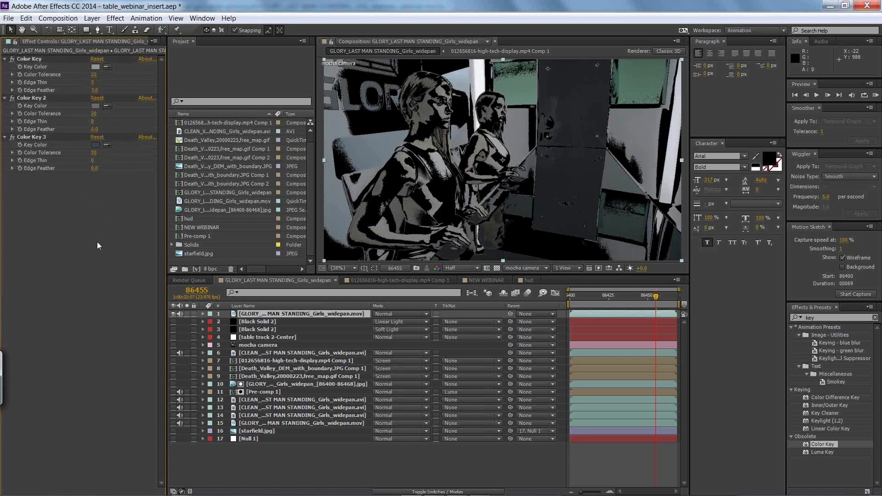
Step: Duplicate Color Key 3 and sample the copy's key color at the dark panel's right side, near its middle
{"action": "left_click", "coordinate": [38, 138]}
{"action": "key", "text": "ctrl+d"}
{"action": "left_click", "coordinate": [107, 183]}
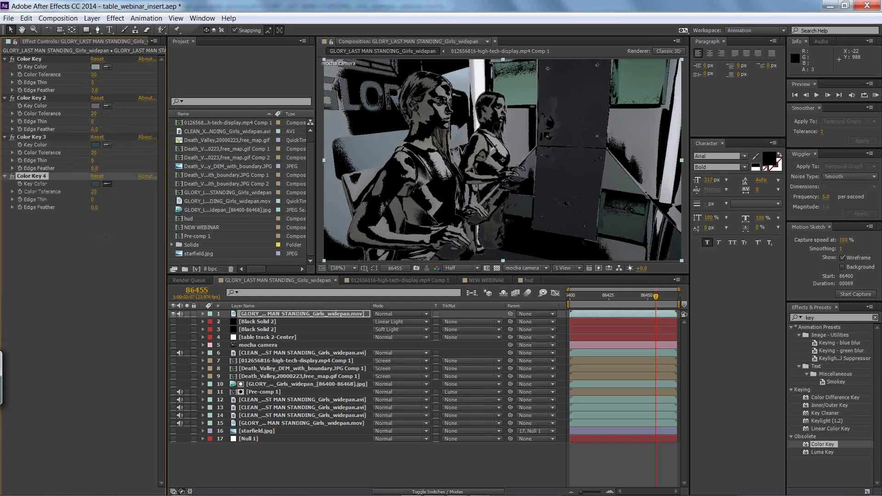
{"action": "left_click", "coordinate": [598, 143]}
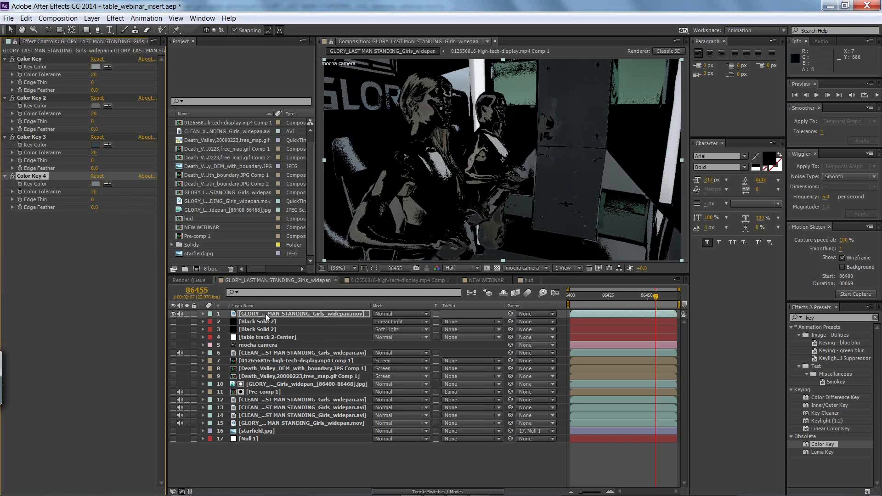
Step: Duplicate the keyed footage layer and offset the copy slightly to the left to fill the keyed-out marker holes
{"action": "key", "text": "ctrl+d"}
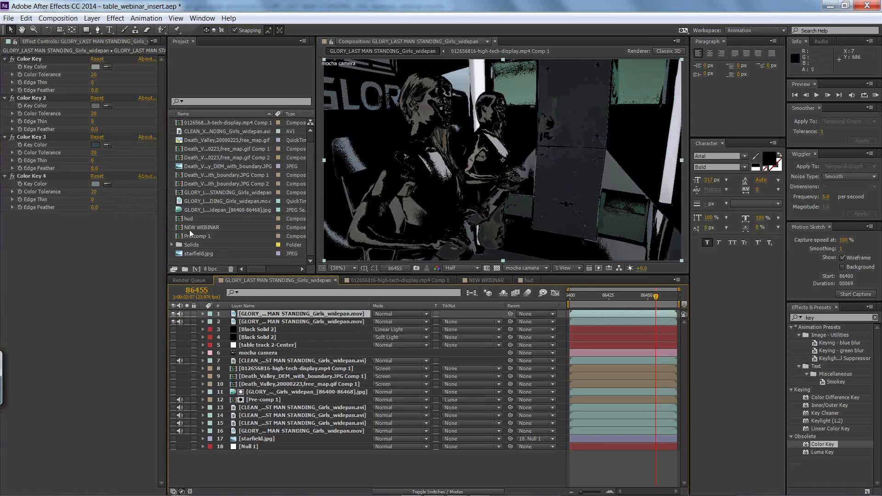
{"action": "left_click_drag", "start_coordinate": [562, 179], "coordinate": [548, 181]}
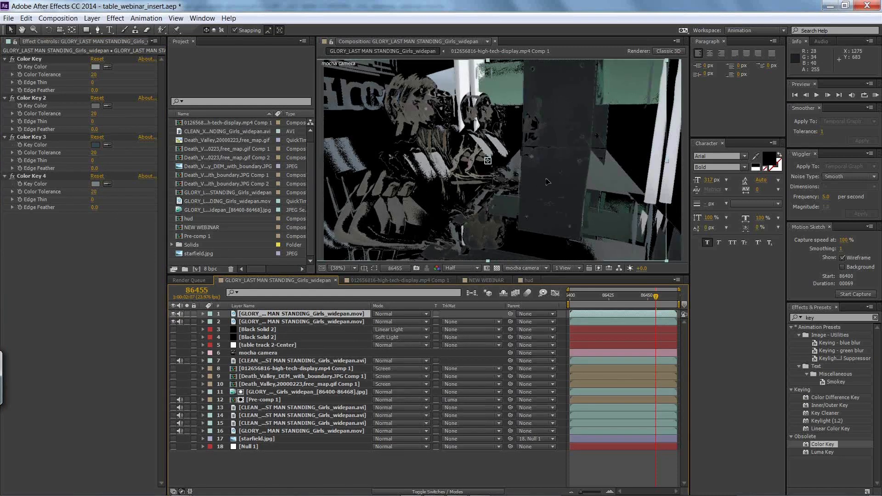
{"action": "left_click_drag", "start_coordinate": [547, 178], "coordinate": [555, 172]}
{"action": "key", "text": "Left"}
{"action": "key", "text": "Left"}
{"action": "key", "text": "Left"}
{"action": "key", "text": "Left"}
{"action": "key", "text": "Left"}
{"action": "key", "text": "Left"}
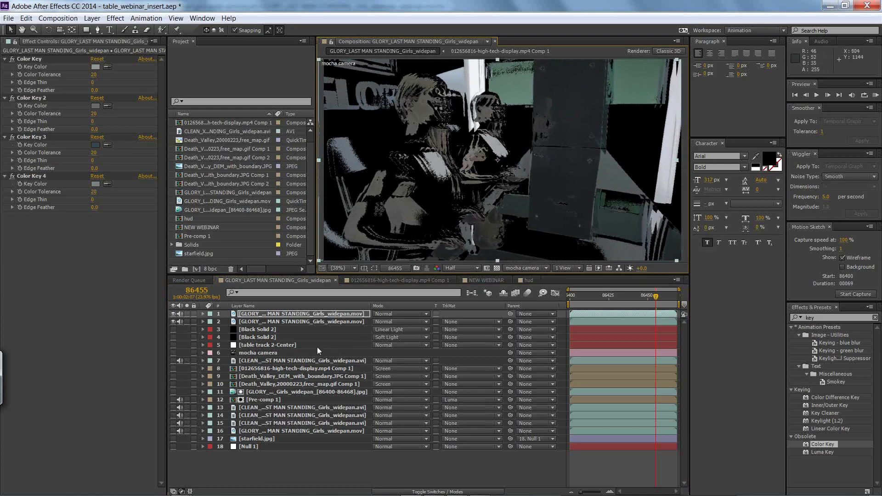
Step: Duplicate the offset layer again and nudge the new copy to the right to cover the remaining marker holes
{"action": "key", "text": "ctrl+d"}
{"action": "key", "text": "Right"}
{"action": "key", "text": "Right"}
{"action": "key", "text": "Right"}
{"action": "key", "text": "Right"}
{"action": "key", "text": "Right"}
{"action": "key", "text": "Right"}
{"action": "key", "text": "Right"}
{"action": "key", "text": "Right"}
{"action": "key", "text": "Right"}
{"action": "key", "text": "Right"}
{"action": "key", "text": "Right"}
{"action": "key", "text": "Right"}
{"action": "key", "text": "Right"}
{"action": "key", "text": "Right"}
{"action": "key", "text": "Right"}
{"action": "key", "text": "Right"}
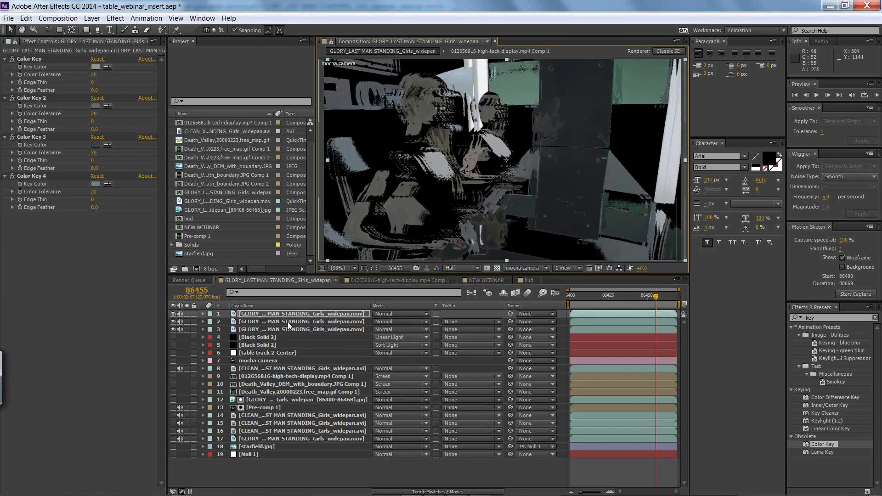
Step: Pre-compose the three keyed footage layers into a composition named "quick and dirty clean"
{"action": "left_click", "coordinate": [293, 328], "text": "shift"}
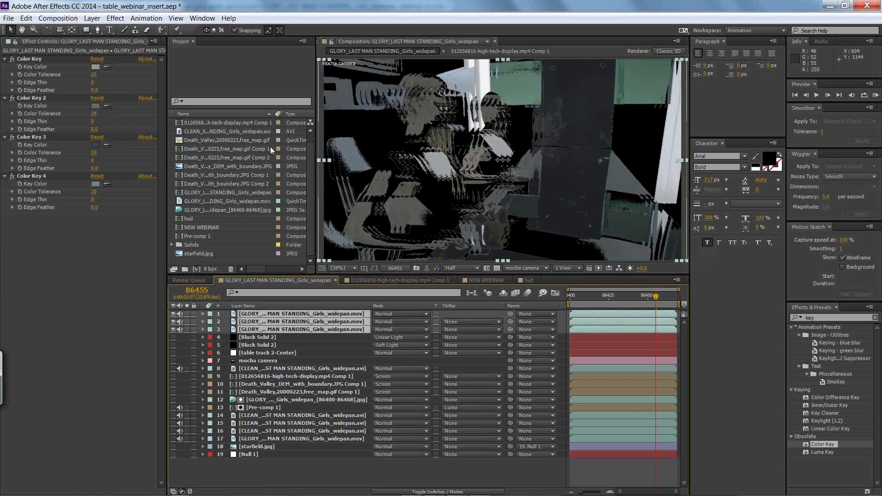
{"action": "left_click", "coordinate": [69, 17]}
{"action": "mouse_move", "coordinate": [91, 18]}
{"action": "left_click", "coordinate": [62, 395]}
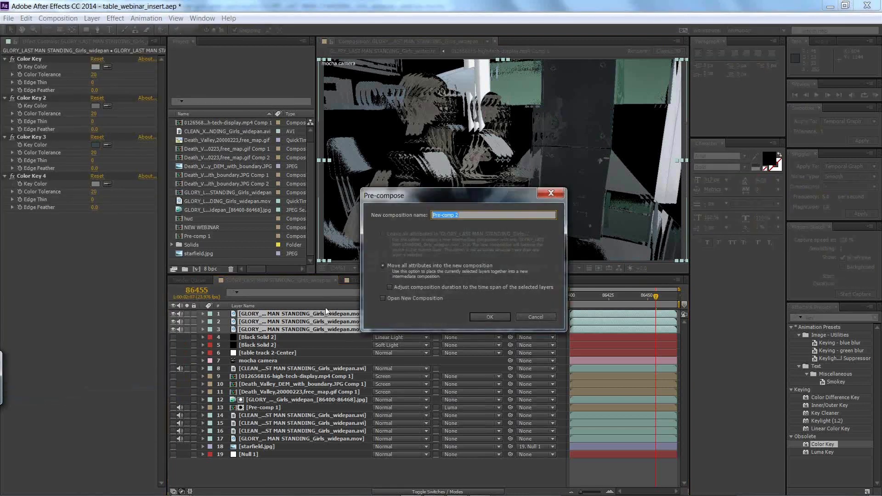
{"action": "type", "text": "quick and dirty clean"}
{"action": "left_click", "coordinate": [490, 317]}
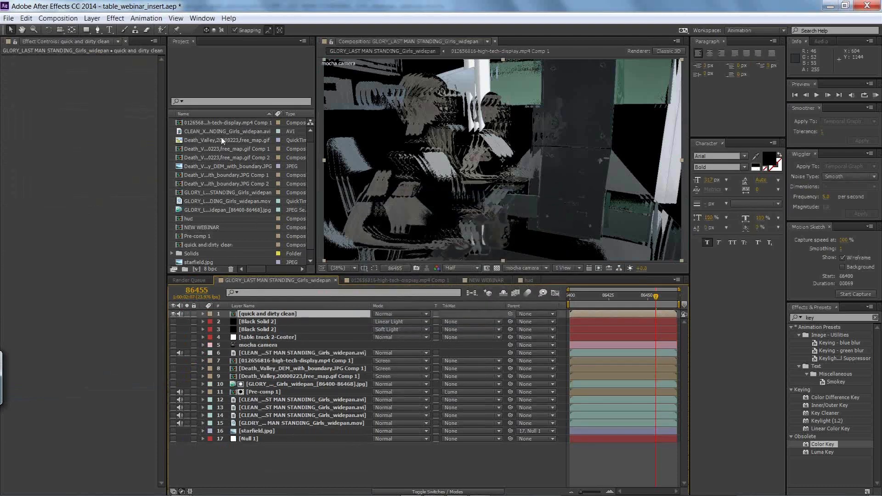
Step: Apply a Box Blur with a blur radius of 15 to the quick and dirty clean layer
{"action": "left_click", "coordinate": [115, 18]}
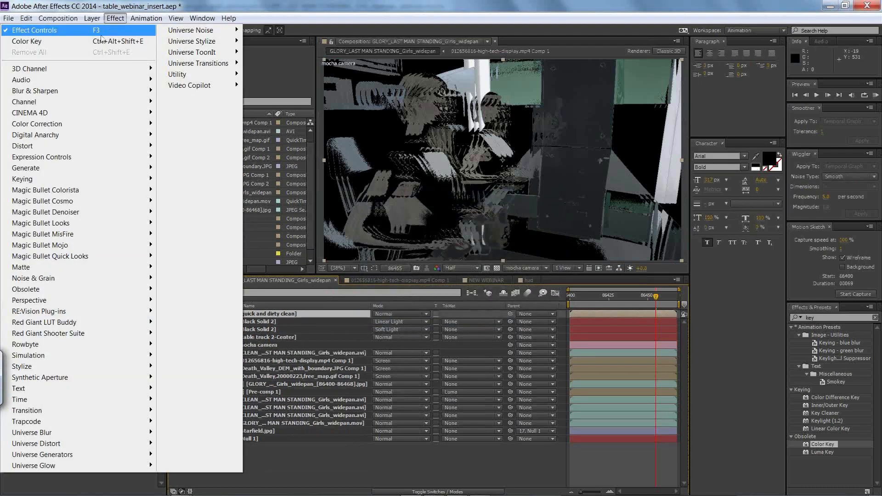
{"action": "mouse_move", "coordinate": [67, 90]}
{"action": "left_click", "coordinate": [196, 102]}
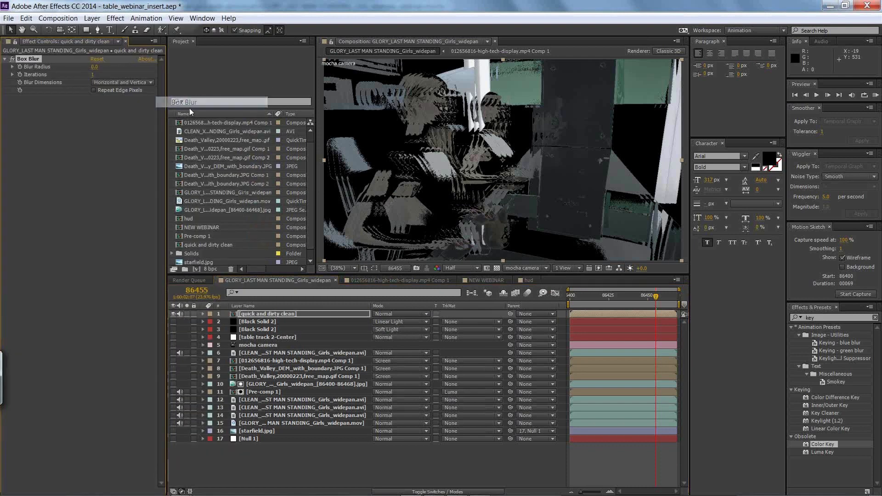
{"action": "left_click", "coordinate": [95, 66]}
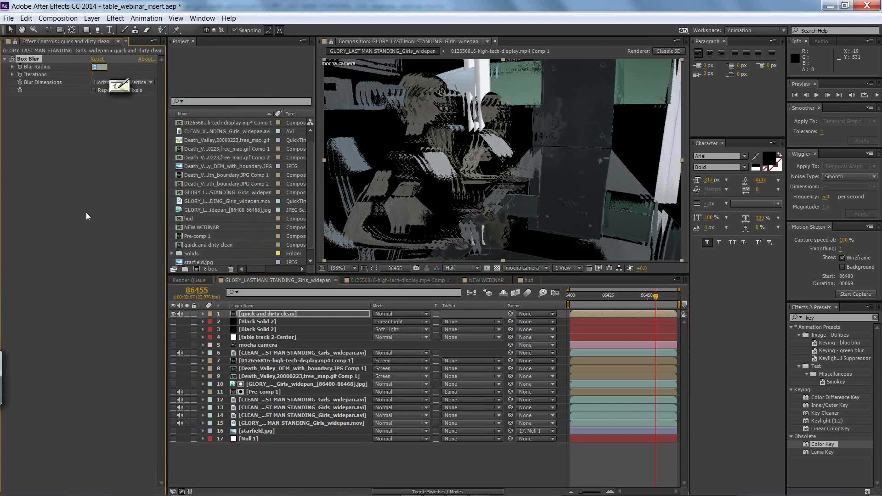
{"action": "type", "text": "15"}
{"action": "key", "text": "Return"}
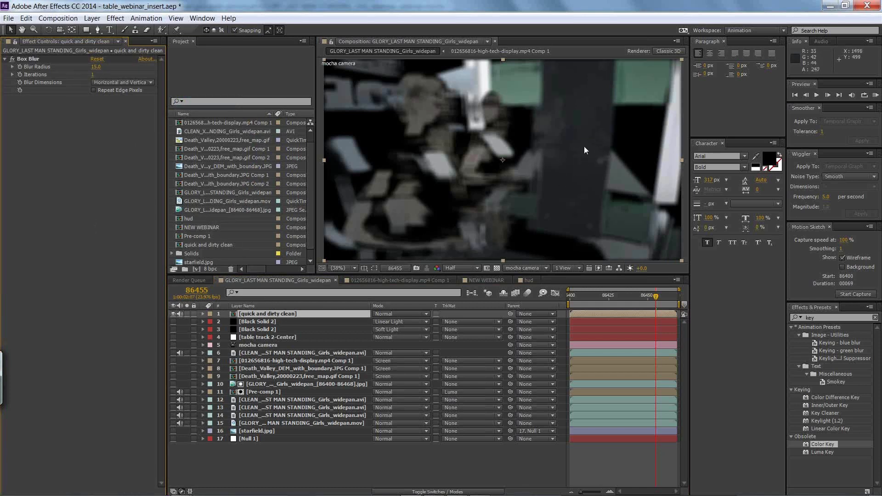
Step: Switch to mocha Pro, collapse and hide the hands layer group, and go to the clip's first frame
{"action": "key", "text": "alt+Tab"}
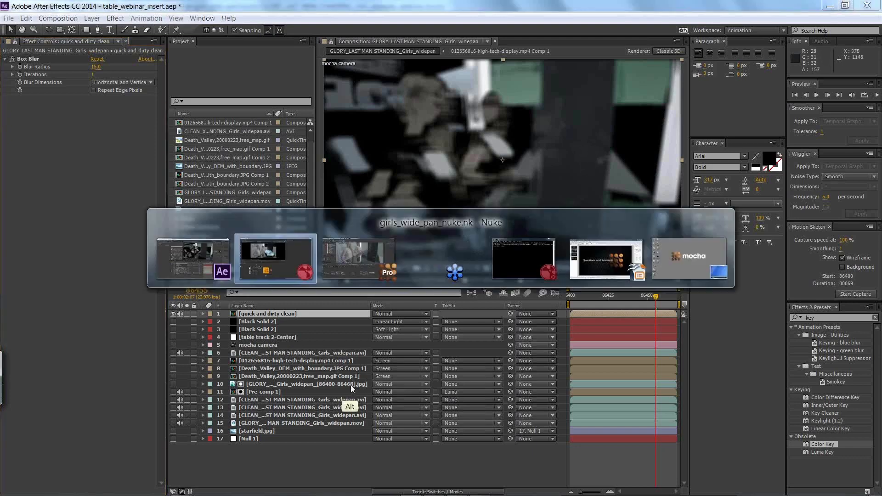
{"action": "key", "text": "alt+Tab"}
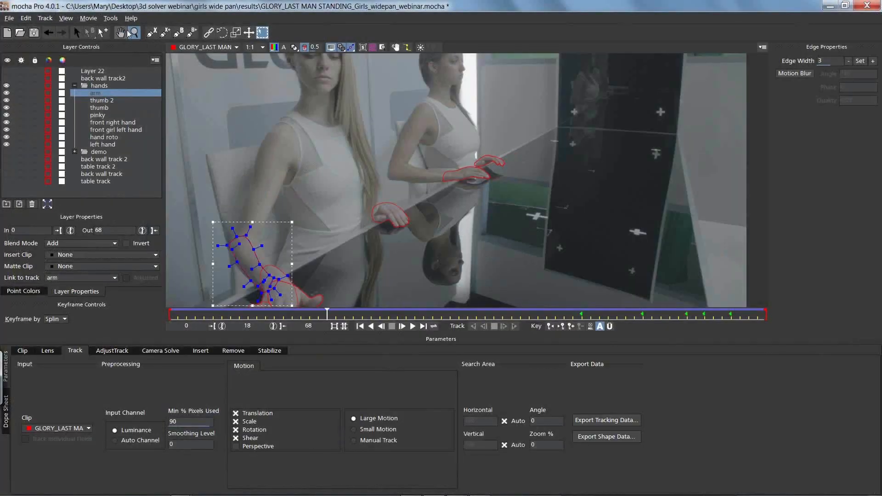
{"action": "scroll", "coordinate": [475, 127], "scroll_direction": "down", "scroll_amount": 2}
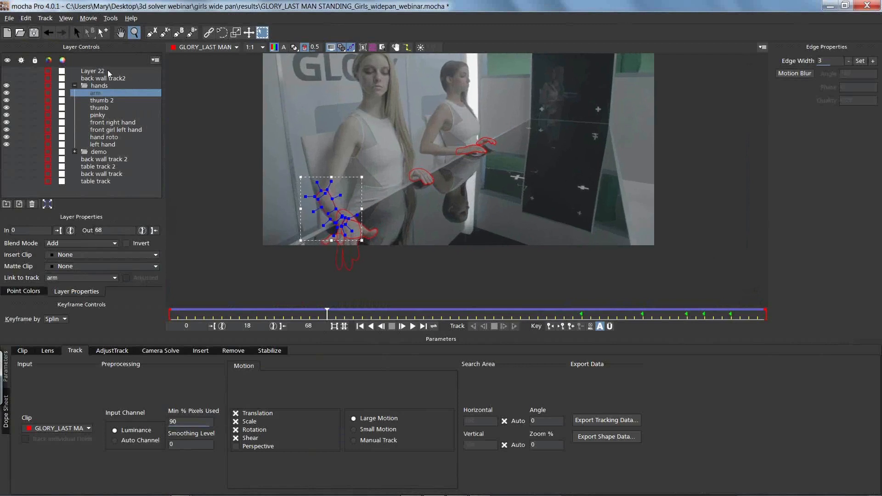
{"action": "left_click", "coordinate": [74, 86]}
{"action": "left_click", "coordinate": [5, 86]}
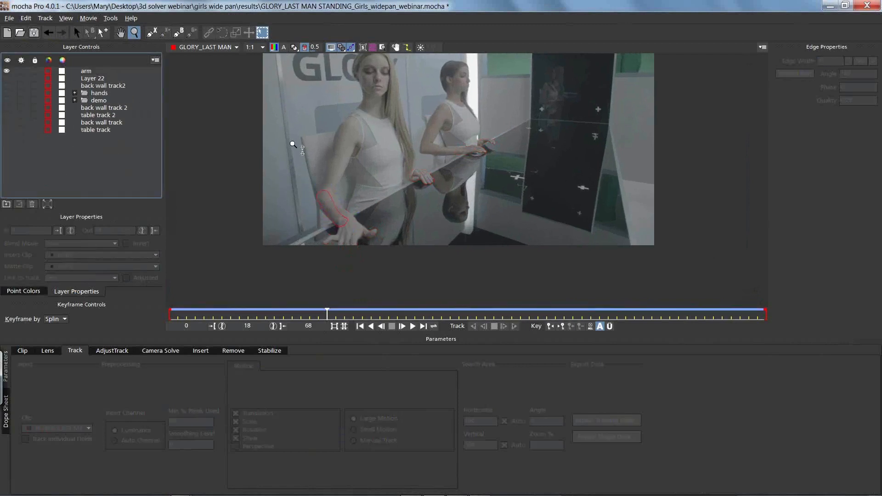
{"action": "left_click_drag", "start_coordinate": [327, 311], "coordinate": [142, 311]}
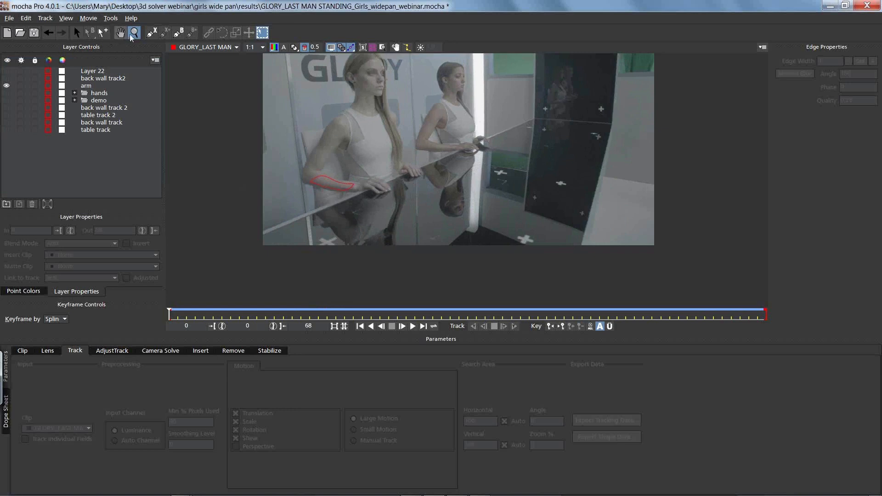
Step: Draw a closed X-spline on a new layer around the floor cross marker at the lower edge of the frame
{"action": "left_click", "coordinate": [152, 34]}
{"action": "left_click", "coordinate": [517, 227]}
{"action": "left_click", "coordinate": [503, 235]}
{"action": "left_click", "coordinate": [511, 252]}
{"action": "left_click", "coordinate": [533, 254]}
{"action": "left_click", "coordinate": [546, 242]}
{"action": "left_click", "coordinate": [546, 231]}
{"action": "left_click", "coordinate": [530, 227]}
{"action": "right_click", "coordinate": [515, 228]}
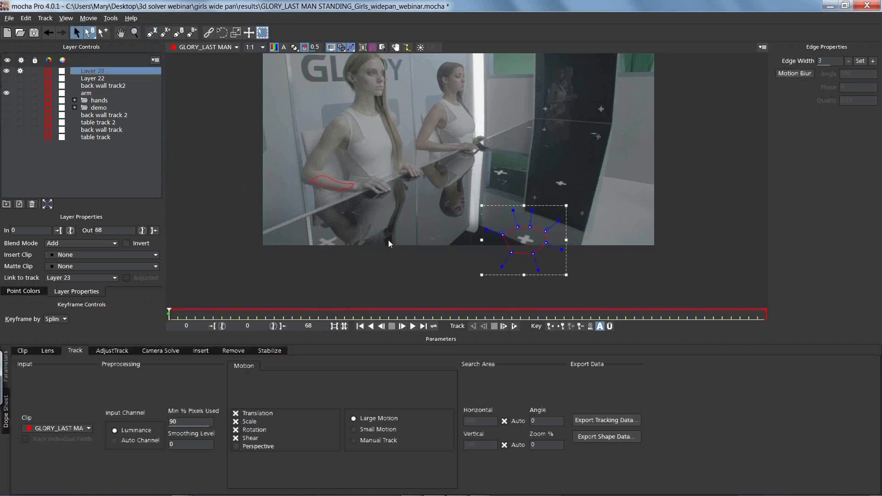
Step: Add an X-spline to the same layer around the cross marker on the green reflection beside the dark panel
{"action": "left_click", "coordinate": [165, 34]}
{"action": "left_click", "coordinate": [503, 163]}
{"action": "left_click", "coordinate": [490, 163]}
{"action": "left_click", "coordinate": [484, 177]}
{"action": "left_click", "coordinate": [495, 188]}
{"action": "left_click", "coordinate": [511, 186]}
{"action": "left_click", "coordinate": [517, 179]}
{"action": "left_click", "coordinate": [516, 169]}
{"action": "right_click", "coordinate": [507, 168]}
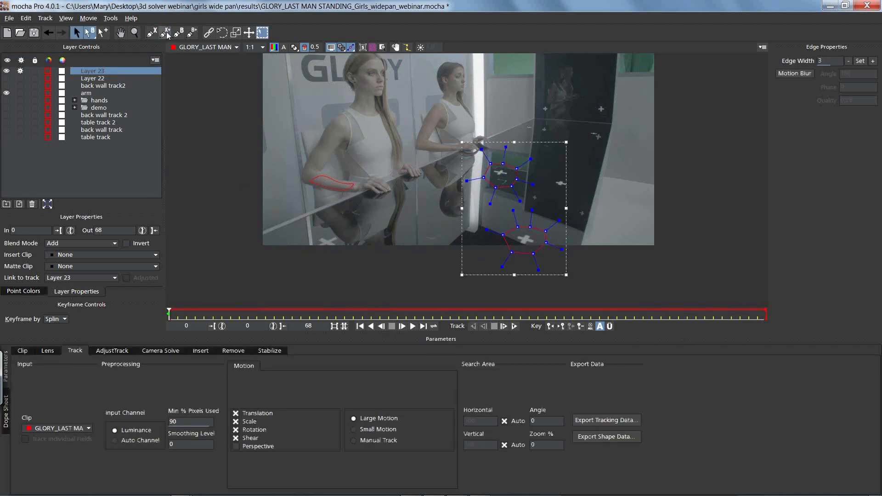
Step: Add an X-spline to the layer around the large cross marker on the lower half of the dark panel
{"action": "left_click", "coordinate": [167, 33]}
{"action": "left_click", "coordinate": [561, 175]}
{"action": "left_click", "coordinate": [551, 178]}
{"action": "left_click", "coordinate": [553, 190]}
{"action": "left_click", "coordinate": [575, 180]}
{"action": "right_click", "coordinate": [551, 180]}
Step: Add an X-spline to the layer around the table cross marker below the front girl's arm
{"action": "left_click", "coordinate": [165, 35]}
{"action": "left_click", "coordinate": [324, 227]}
{"action": "left_click", "coordinate": [307, 238]}
{"action": "left_click", "coordinate": [313, 253]}
{"action": "left_click", "coordinate": [324, 257]}
{"action": "left_click", "coordinate": [341, 232]}
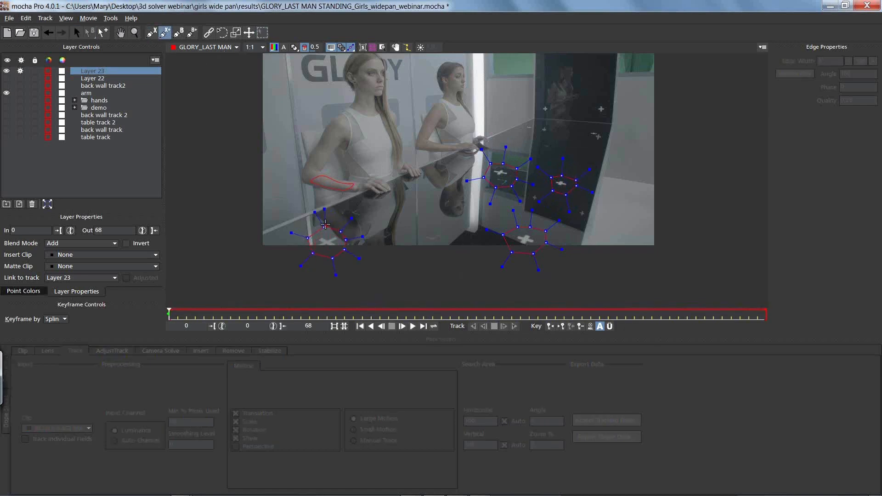
{"action": "right_click", "coordinate": [326, 225]}
Step: Add an X-spline to the layer around the cross marker near the dark panel's right edge, just below the bend
{"action": "key", "text": "x"}
{"action": "left_click_drag", "start_coordinate": [528, 131], "coordinate": [512, 168]}
{"action": "left_click", "coordinate": [165, 32]}
{"action": "left_click", "coordinate": [580, 163]}
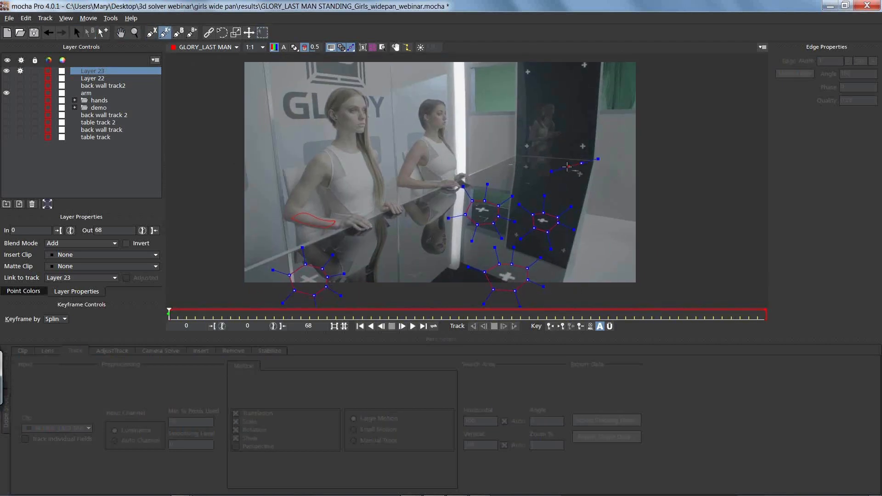
{"action": "left_click", "coordinate": [588, 174]}
{"action": "left_click", "coordinate": [586, 167]}
{"action": "right_click", "coordinate": [586, 167]}
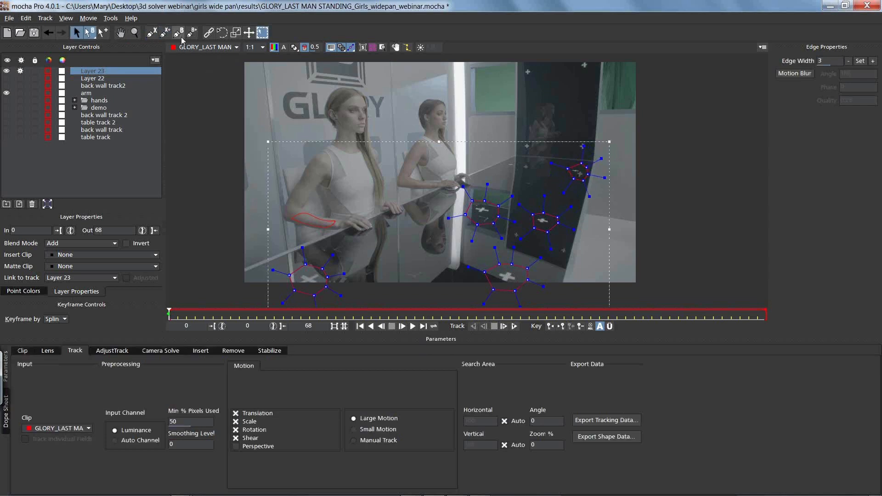
Step: Add an X-spline to the layer around the small marker beside the dark panel's left edge at the bend
{"action": "left_click", "coordinate": [165, 32]}
{"action": "left_click", "coordinate": [517, 160]}
{"action": "left_click", "coordinate": [505, 162]}
{"action": "left_click", "coordinate": [504, 169]}
{"action": "left_click", "coordinate": [514, 170]}
{"action": "left_click", "coordinate": [519, 166]}
{"action": "right_click", "coordinate": [519, 166]}
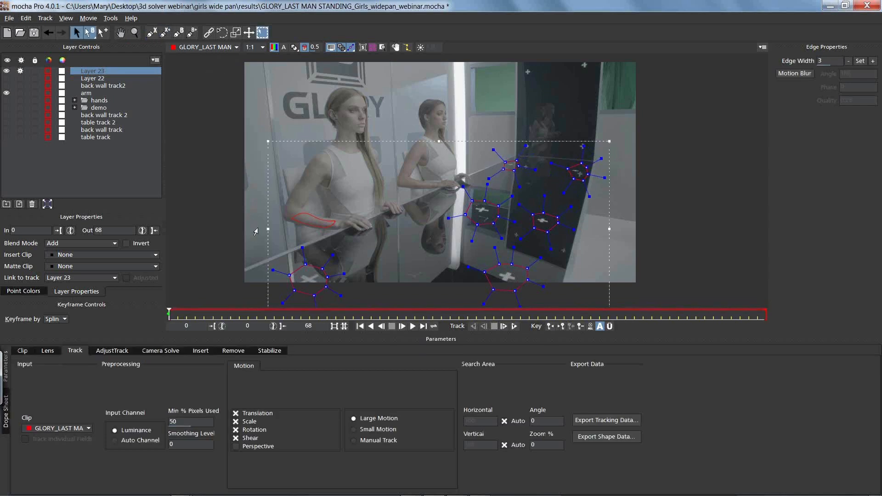
Step: Rename the new marker shapes layer "back markers"
{"action": "double_click", "coordinate": [97, 70]}
{"action": "type", "text": "bl"}
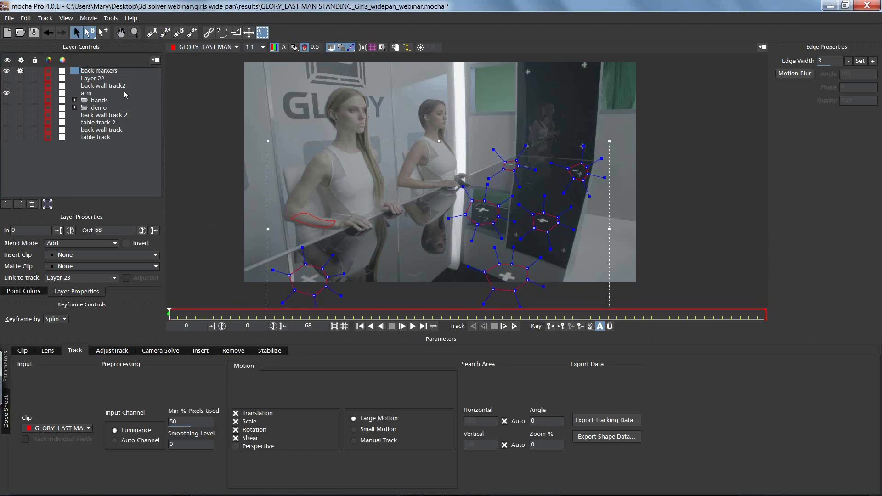
{"action": "left_click", "coordinate": [91, 79]}
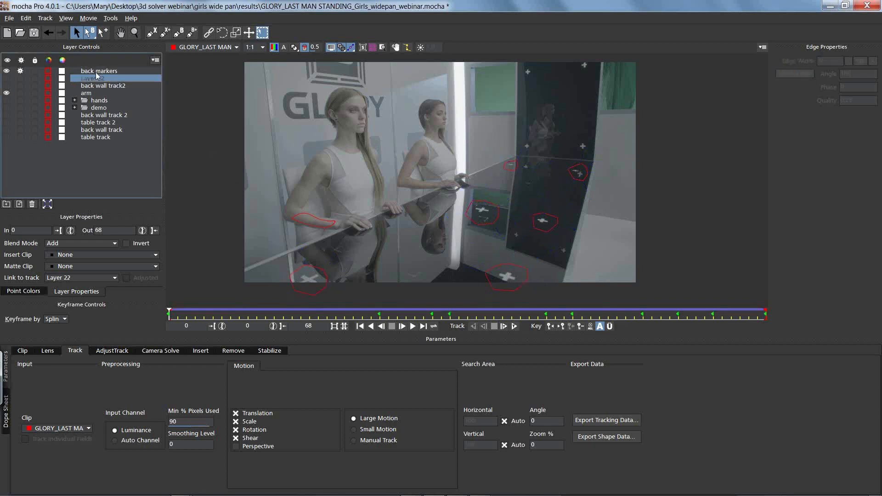
{"action": "left_click", "coordinate": [96, 72]}
Step: Link the back markers layer to the table track and shorten the spline handles on all its shapes
{"action": "left_click", "coordinate": [72, 279]}
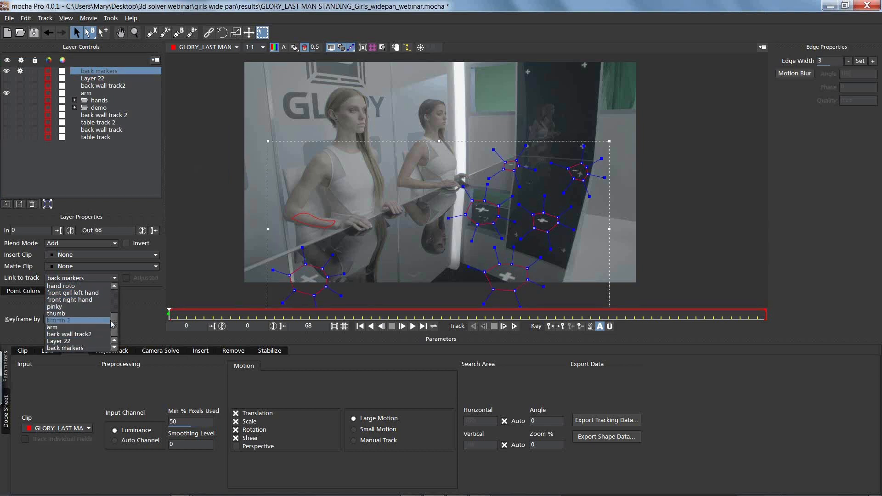
{"action": "left_click_drag", "start_coordinate": [116, 320], "coordinate": [116, 288]}
{"action": "left_click", "coordinate": [84, 294]}
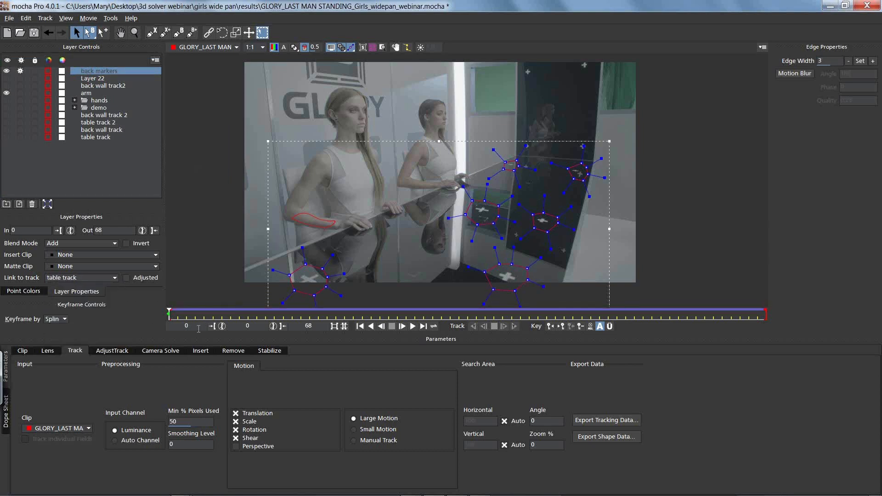
{"action": "mouse_move", "coordinate": [169, 313]}
{"action": "left_mouse_down"}
{"action": "mouse_move", "coordinate": [754, 310]}
{"action": "mouse_move", "coordinate": [170, 313]}
{"action": "left_mouse_up"}
{"action": "left_click_drag", "start_coordinate": [601, 158], "coordinate": [594, 162]}
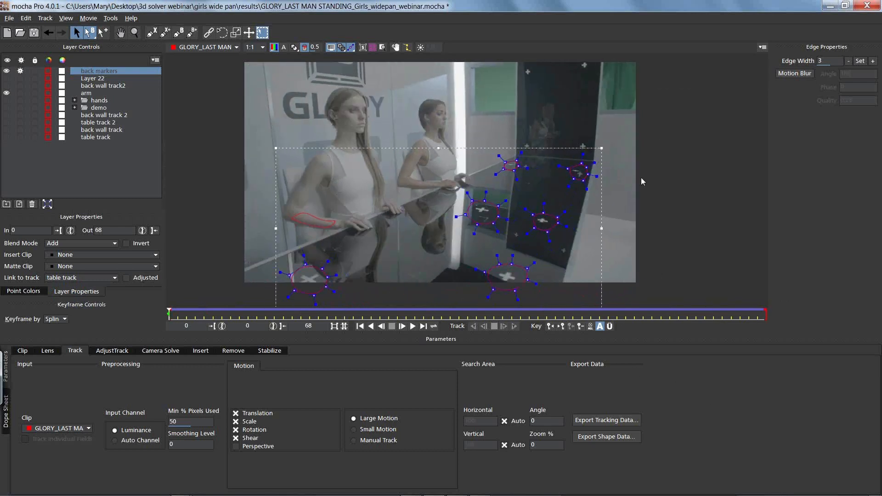
Step: Draw an X-spline on a new layer around the upper-left cross marker of the dark wall panel, adjusting its fit
{"action": "left_click", "coordinate": [152, 33]}
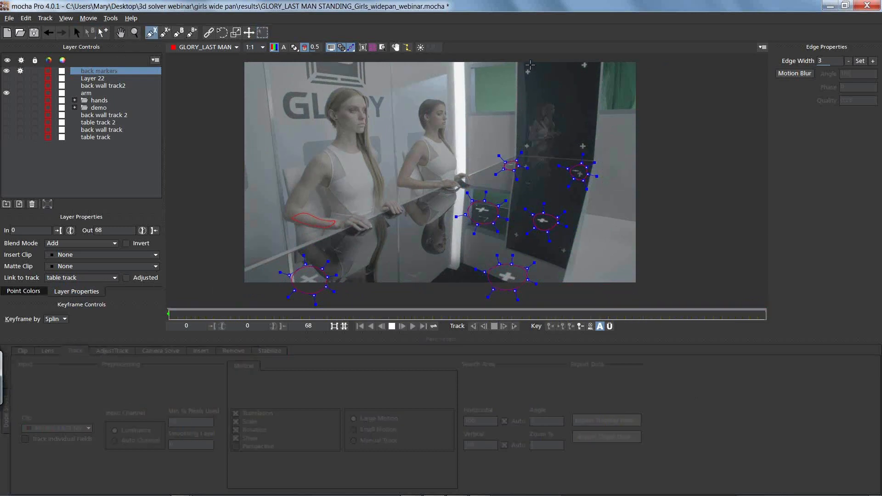
{"action": "left_click", "coordinate": [530, 65]}
{"action": "left_click", "coordinate": [521, 67]}
{"action": "left_click", "coordinate": [518, 78]}
{"action": "left_click", "coordinate": [526, 84]}
{"action": "left_click", "coordinate": [532, 81]}
{"action": "right_click", "coordinate": [530, 67]}
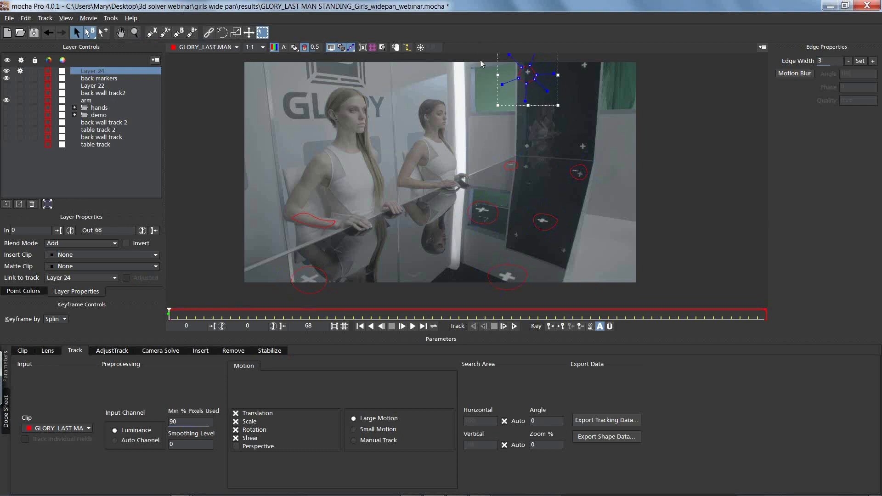
{"action": "left_click_drag", "start_coordinate": [532, 74], "coordinate": [533, 72]}
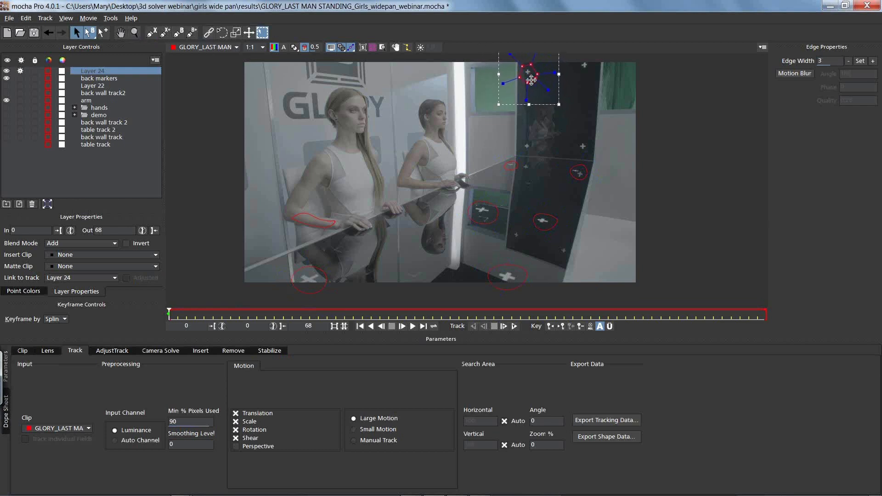
Step: Add an X-spline to the new layer around the dark panel's upper-right cross marker
{"action": "left_click", "coordinate": [164, 32]}
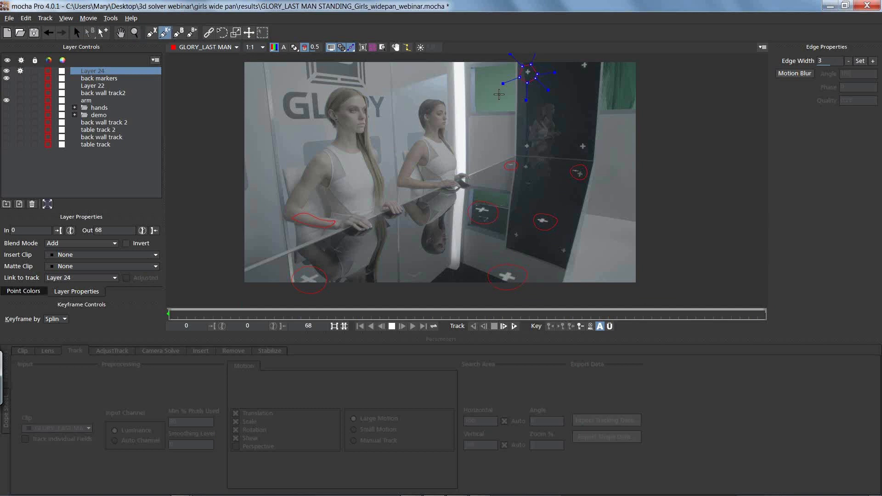
{"action": "left_click", "coordinate": [571, 64]}
{"action": "left_click", "coordinate": [585, 76]}
{"action": "left_click", "coordinate": [596, 67]}
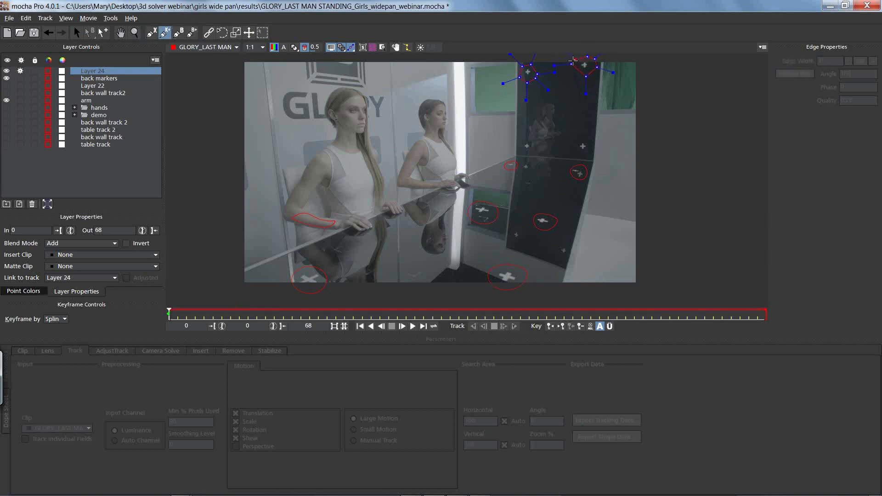
{"action": "right_click", "coordinate": [573, 60]}
Step: Add an X-spline to the layer around the right-hand cross marker just above the dark panel's bend
{"action": "left_click", "coordinate": [166, 32]}
{"action": "left_click", "coordinate": [581, 138]}
{"action": "left_click", "coordinate": [586, 154]}
{"action": "left_click", "coordinate": [591, 152]}
{"action": "left_click", "coordinate": [591, 145]}
{"action": "left_click", "coordinate": [587, 140]}
{"action": "right_click", "coordinate": [583, 137]}
Step: Add an X-spline to the layer around the left-hand cross marker just above the dark panel's bend
{"action": "left_click", "coordinate": [165, 32]}
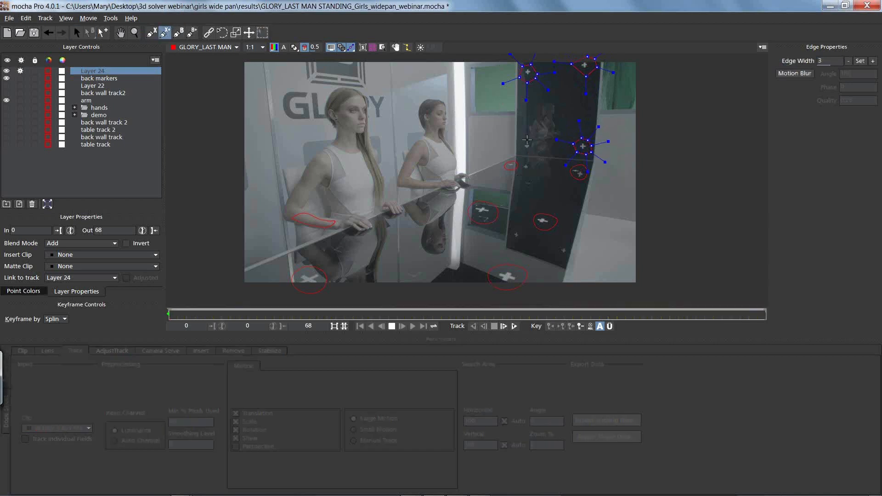
{"action": "left_click", "coordinate": [526, 139]}
{"action": "left_click", "coordinate": [517, 143]}
{"action": "left_click", "coordinate": [522, 152]}
{"action": "left_click", "coordinate": [531, 153]}
{"action": "left_click", "coordinate": [535, 150]}
{"action": "left_click", "coordinate": [537, 144]}
{"action": "left_click", "coordinate": [532, 142]}
{"action": "left_click", "coordinate": [526, 139]}
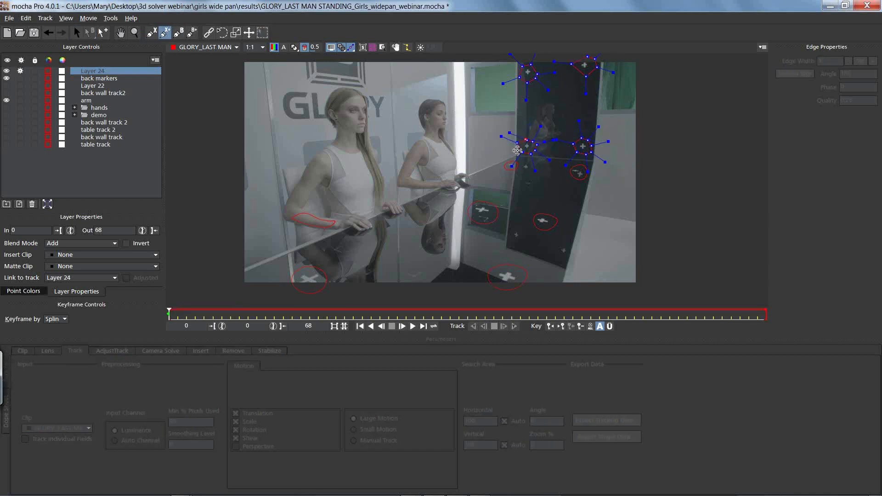
{"action": "right_click", "coordinate": [530, 175]}
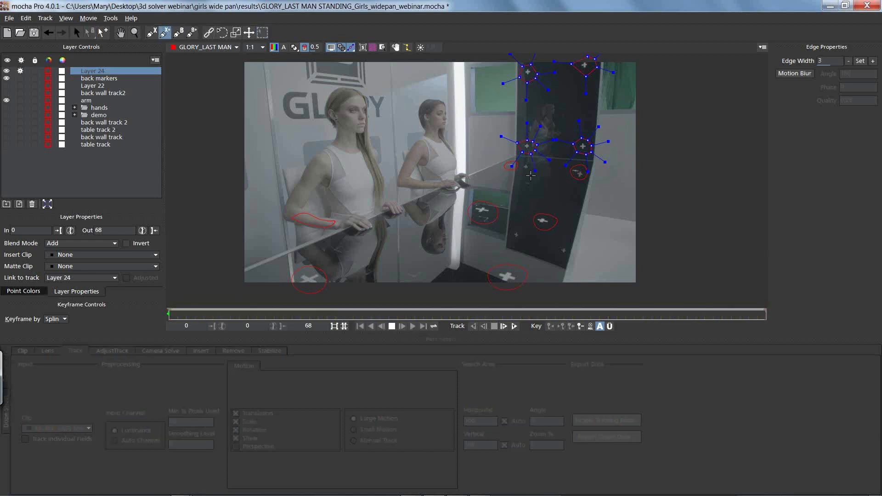
Step: Add an X-spline around the small marker just below the panel's bend on the left side and tighten its shape
{"action": "left_click", "coordinate": [520, 173]}
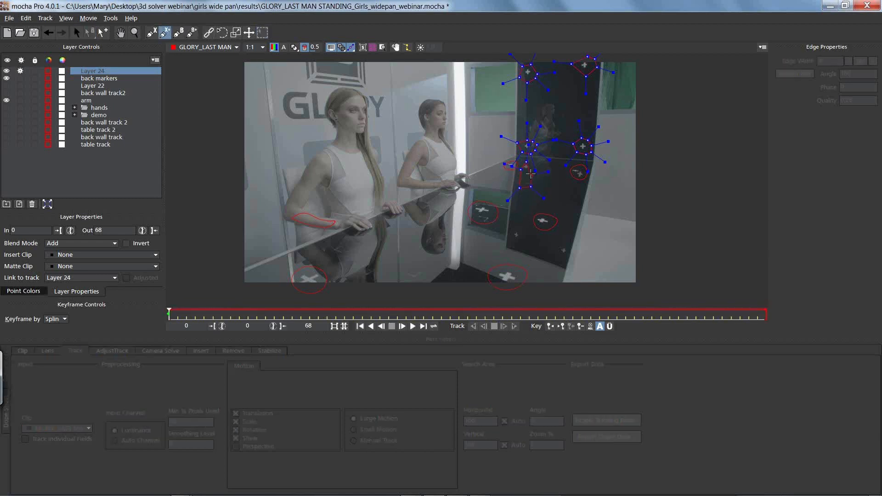
{"action": "left_click", "coordinate": [526, 161]}
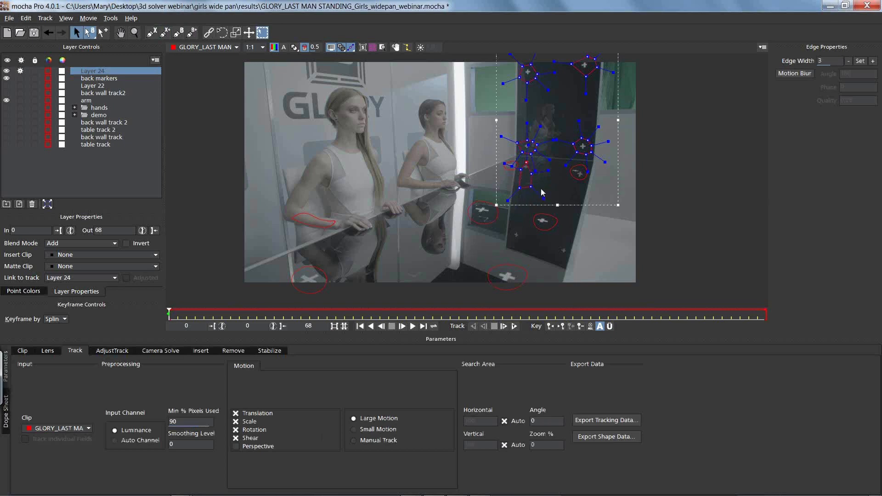
{"action": "left_click_drag", "start_coordinate": [503, 163], "coordinate": [523, 160]}
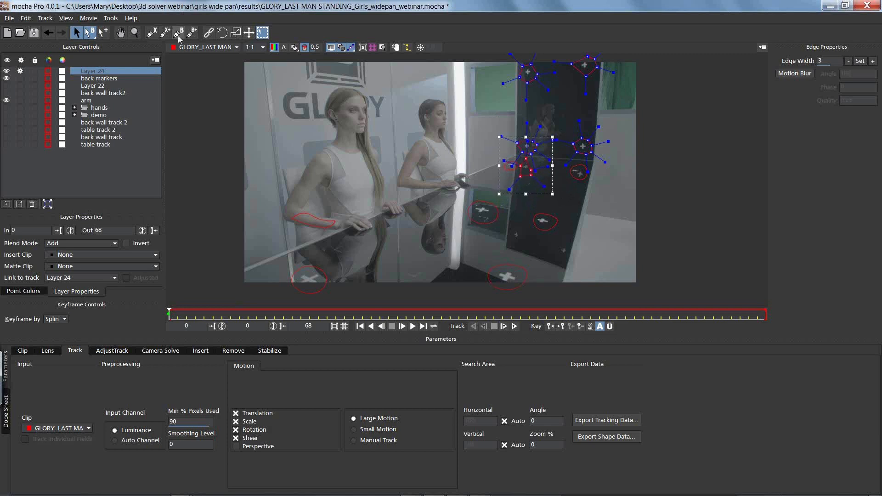
Step: Add an X-spline to the layer around the dark panel's lower-right marker
{"action": "left_click", "coordinate": [164, 32]}
{"action": "left_click", "coordinate": [561, 240]}
{"action": "left_click", "coordinate": [556, 249]}
{"action": "left_click", "coordinate": [562, 260]}
{"action": "left_click", "coordinate": [573, 259]}
{"action": "left_click", "coordinate": [579, 253]}
{"action": "left_click", "coordinate": [576, 245]}
{"action": "right_click", "coordinate": [563, 240]}
Step: Add an X-spline to the layer around the dark panel's lower-left marker
{"action": "left_click", "coordinate": [165, 32]}
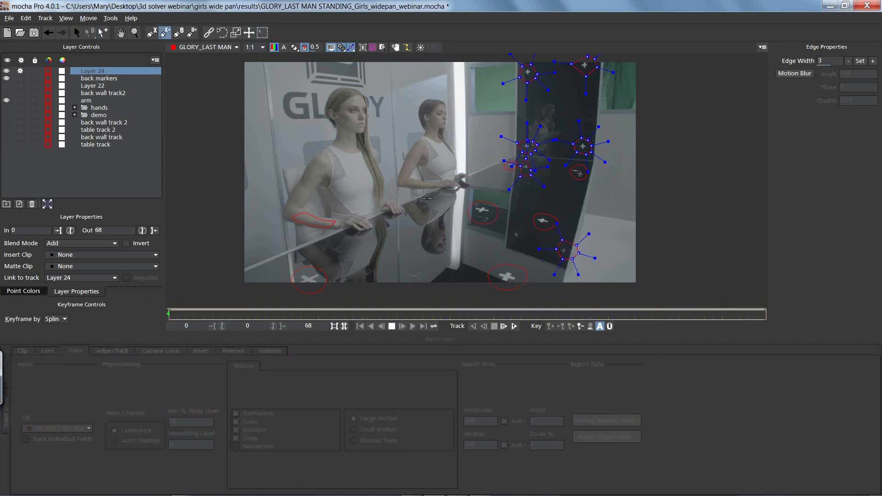
{"action": "left_click", "coordinate": [517, 229]}
{"action": "left_click", "coordinate": [522, 244]}
{"action": "left_click", "coordinate": [528, 239]}
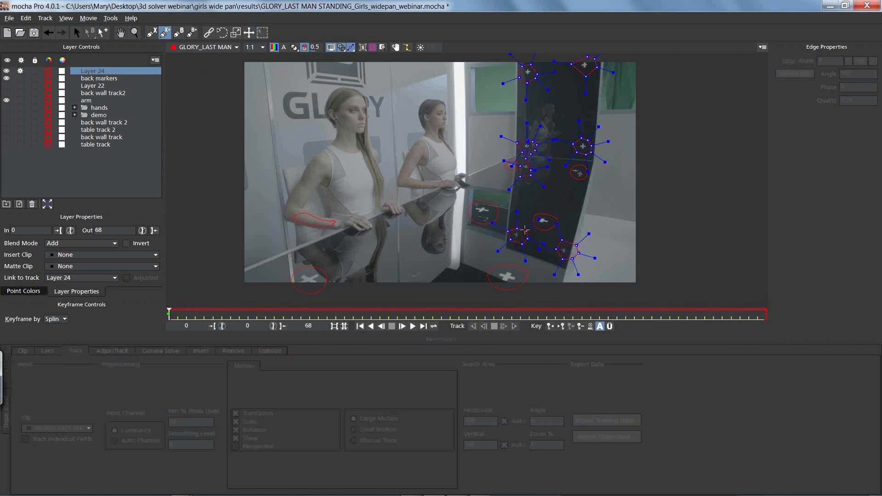
{"action": "left_click", "coordinate": [525, 230]}
{"action": "right_click", "coordinate": [517, 229]}
Step: Rename the new layer "wall markers" and link it to the back wall track
{"action": "double_click", "coordinate": [100, 72]}
{"action": "type", "text": "wakl"}
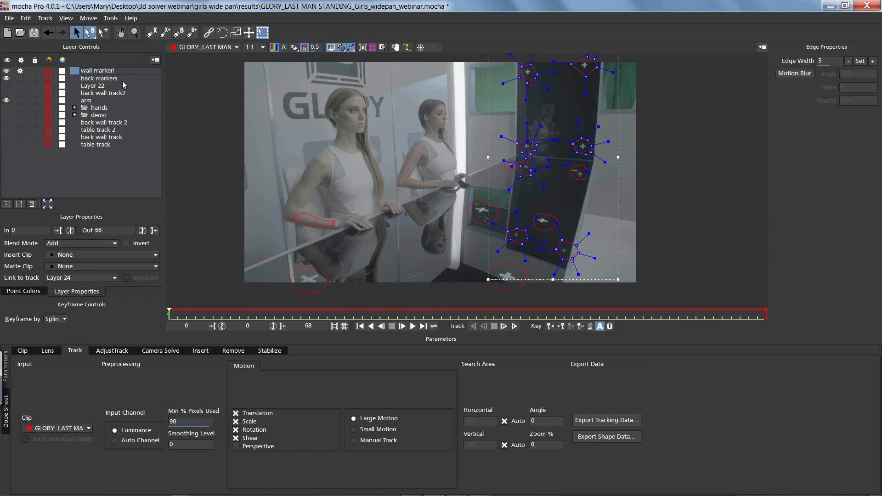
{"action": "left_click", "coordinate": [61, 278]}
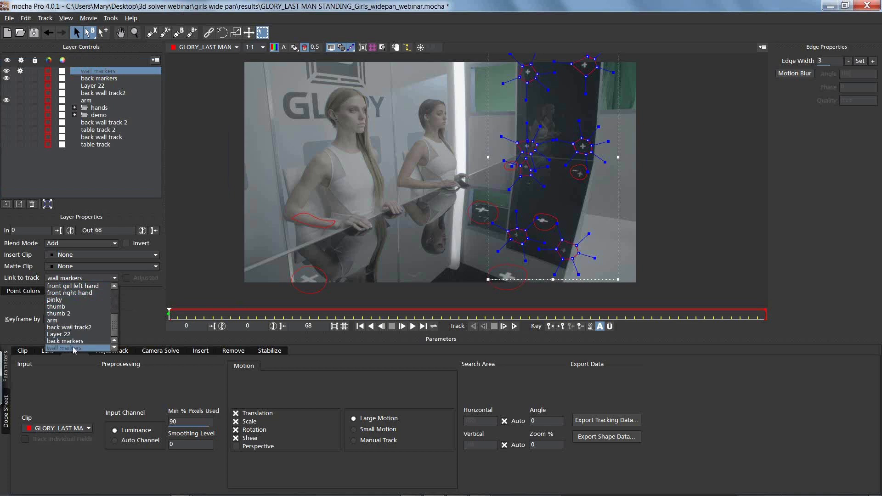
{"action": "left_click_drag", "start_coordinate": [115, 324], "coordinate": [111, 291]}
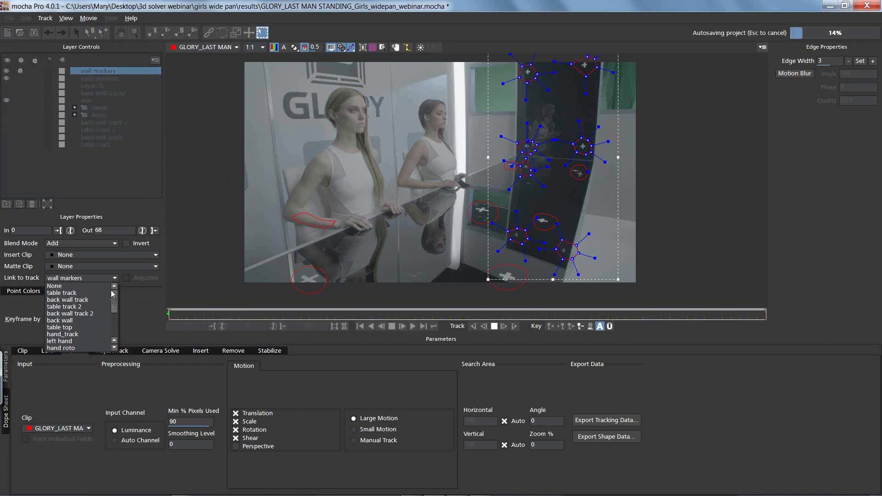
{"action": "left_click", "coordinate": [82, 299]}
Step: On the last frame, stretch the back markers shape at the dark panel's right edge to cover its marker
{"action": "left_click_drag", "start_coordinate": [169, 314], "coordinate": [854, 278]}
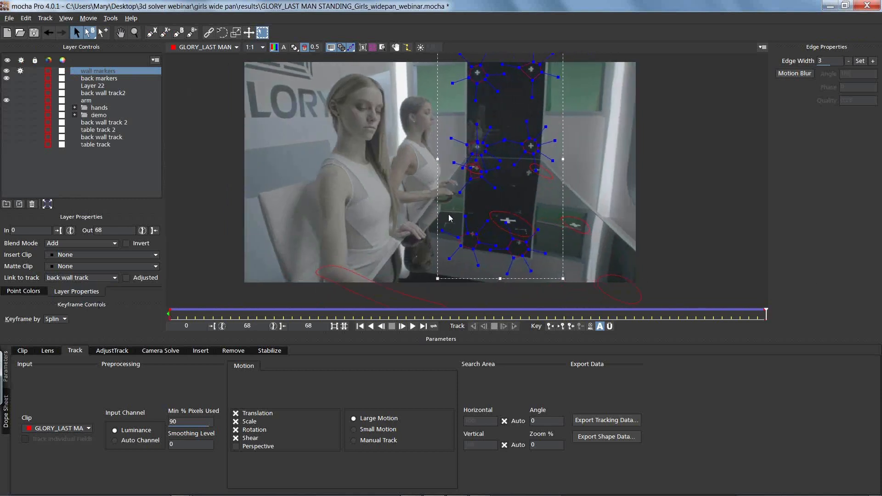
{"action": "left_click_drag", "start_coordinate": [543, 278], "coordinate": [530, 245]}
{"action": "left_click", "coordinate": [560, 192]}
{"action": "left_click", "coordinate": [514, 164]}
{"action": "left_click", "coordinate": [530, 167]}
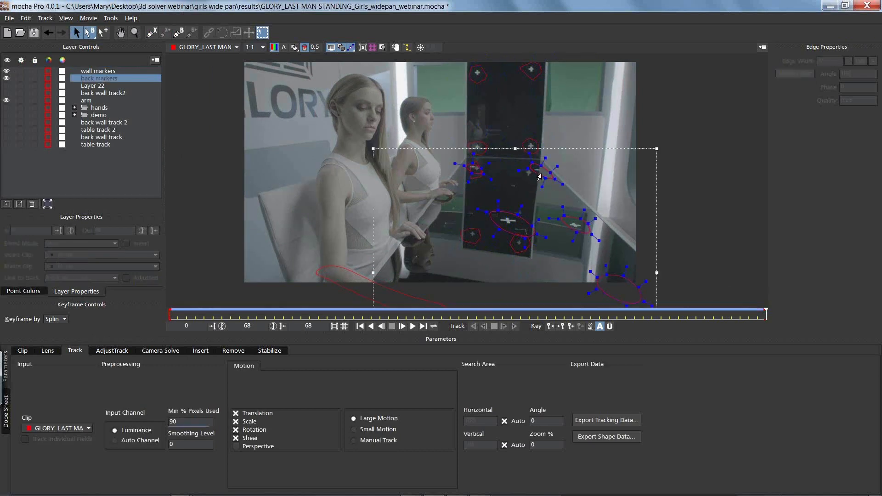
{"action": "left_click_drag", "start_coordinate": [528, 169], "coordinate": [514, 172]}
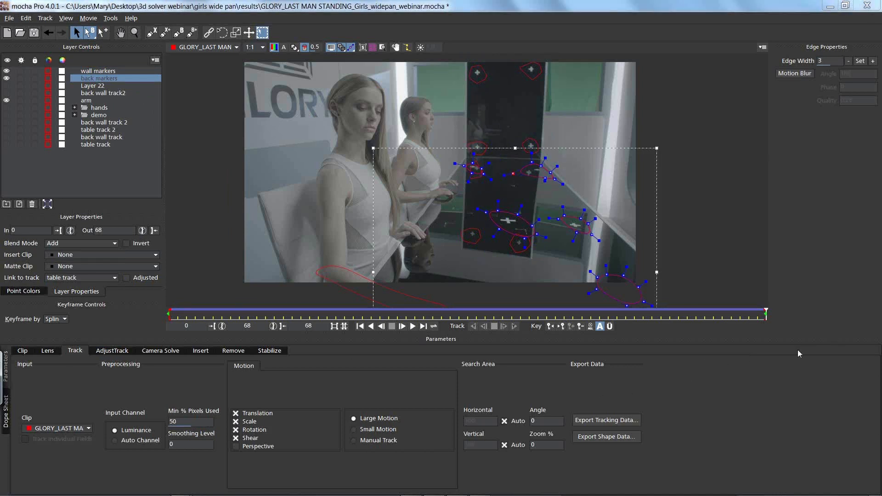
Step: With the arm layer hidden, copy the marker shapes to the clipboard as mocha shape data for AE and switch to After Effects
{"action": "left_click", "coordinate": [598, 437]}
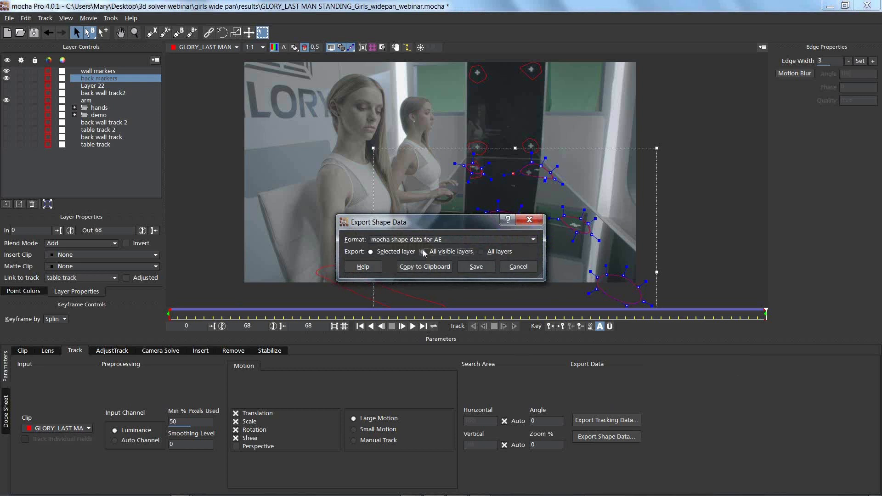
{"action": "left_click", "coordinate": [517, 267]}
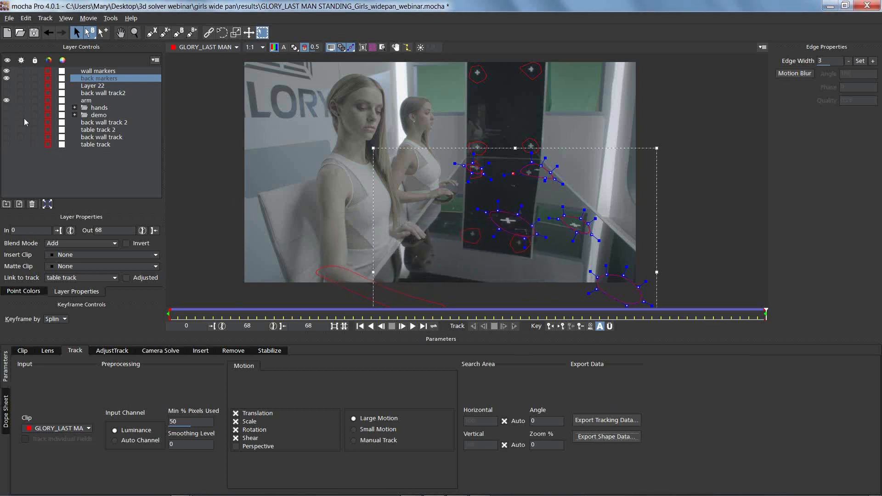
{"action": "left_click", "coordinate": [589, 437]}
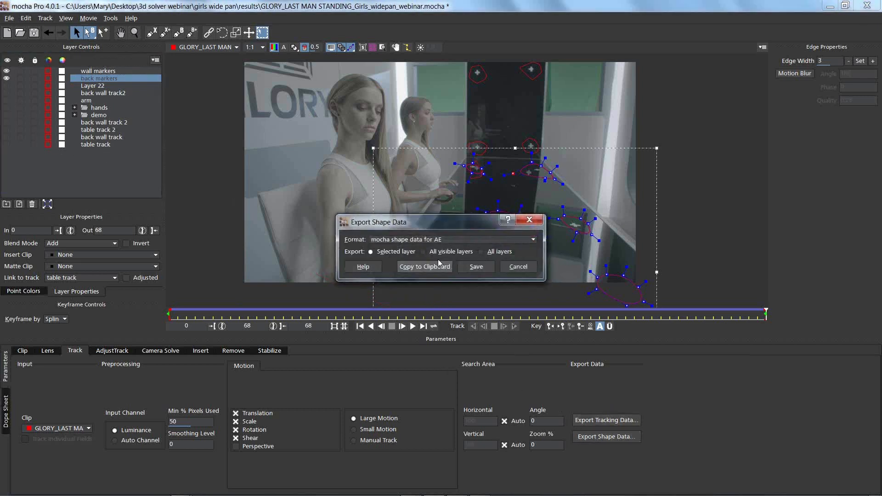
{"action": "left_click", "coordinate": [423, 267]}
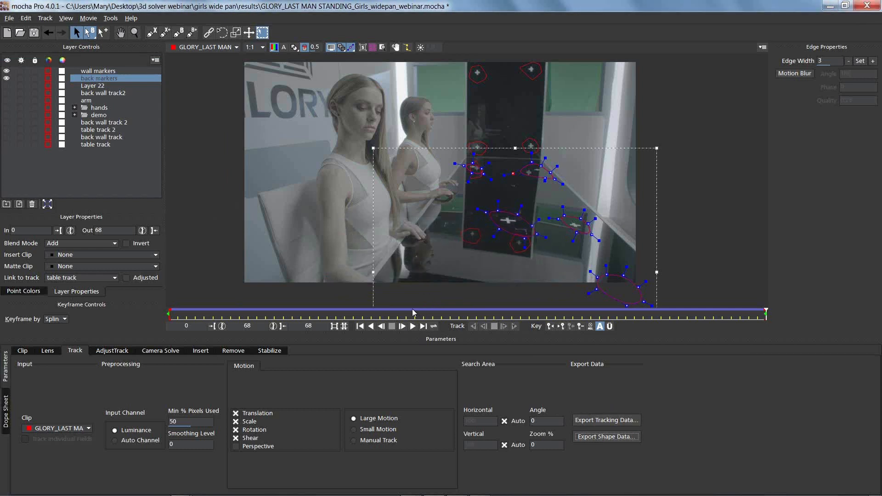
{"action": "key", "text": "alt+Tab"}
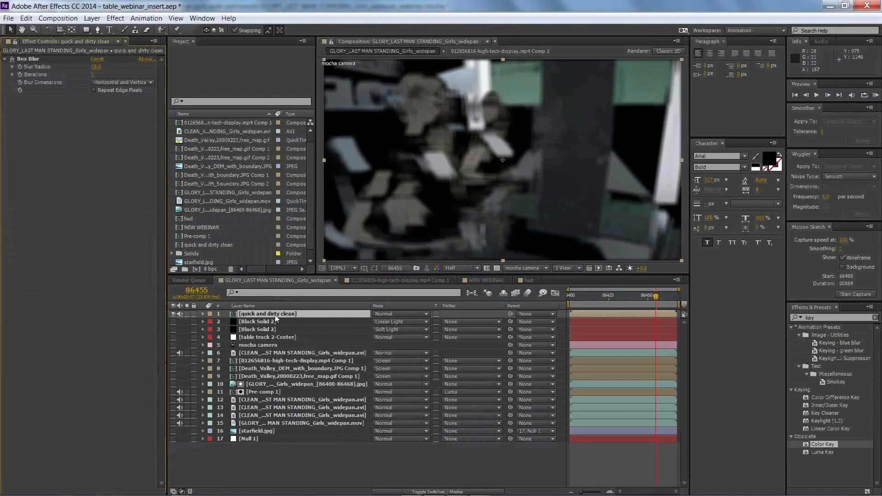
Step: Create a comp-size white solid and paste the copied mocha marker masks onto it
{"action": "left_click", "coordinate": [92, 18]}
{"action": "mouse_move", "coordinate": [69, 30]}
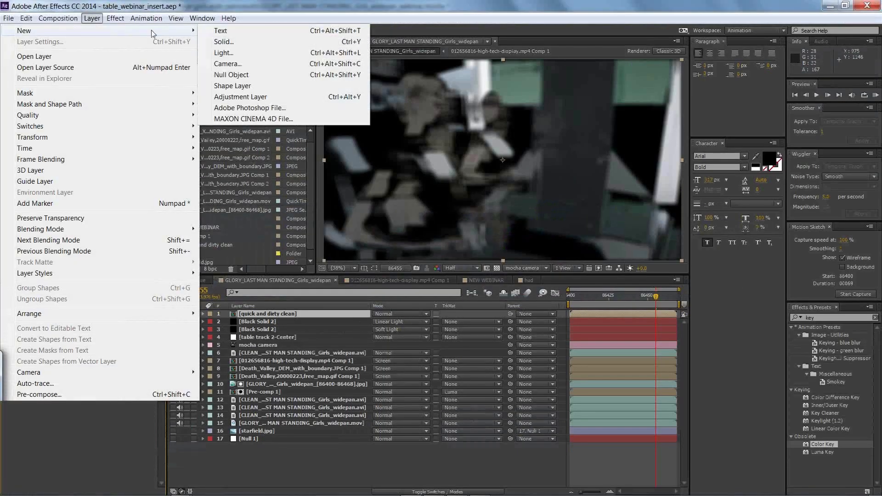
{"action": "left_click", "coordinate": [260, 46]}
{"action": "left_click", "coordinate": [365, 299]}
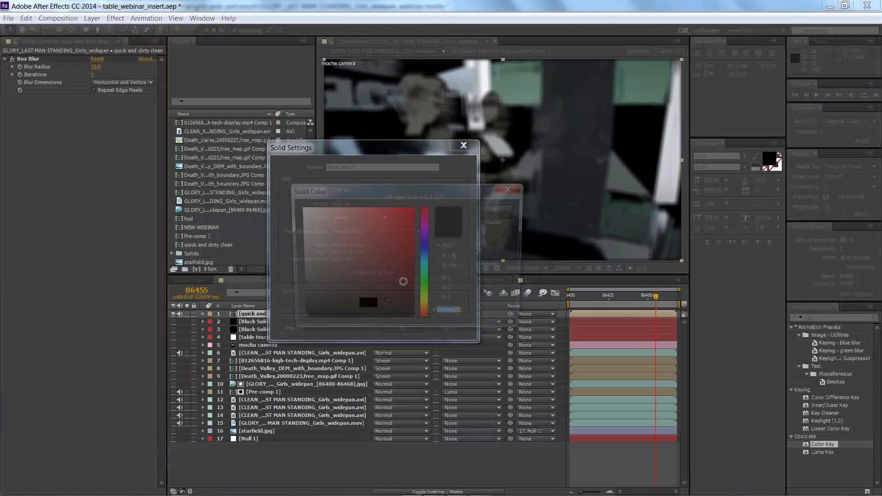
{"action": "left_click_drag", "start_coordinate": [352, 238], "coordinate": [288, 211]}
{"action": "left_click", "coordinate": [499, 208]}
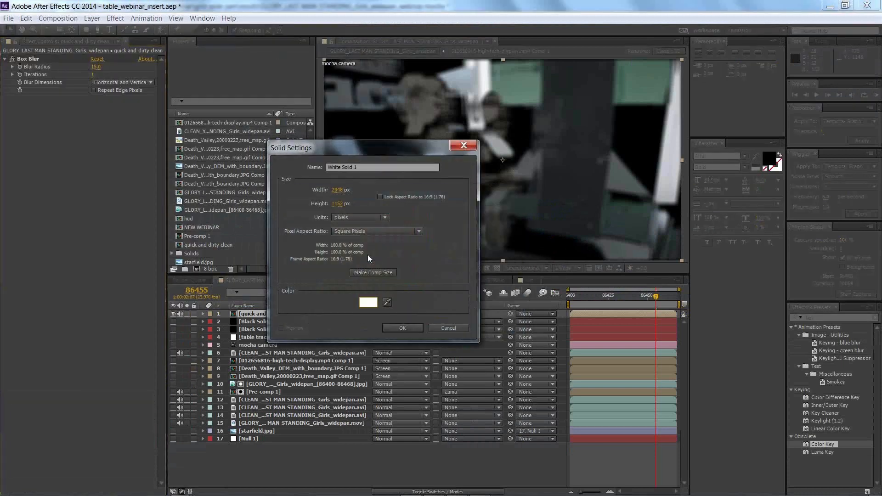
{"action": "left_click", "coordinate": [388, 327]}
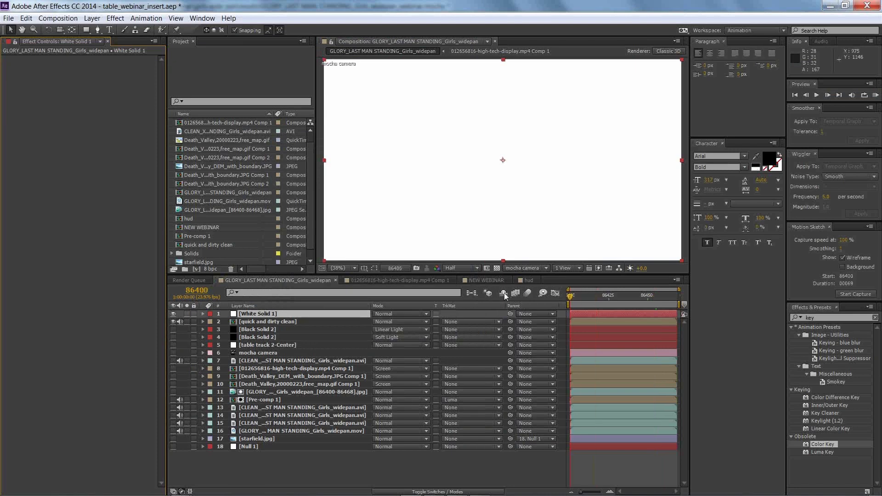
{"action": "left_click", "coordinate": [26, 18]}
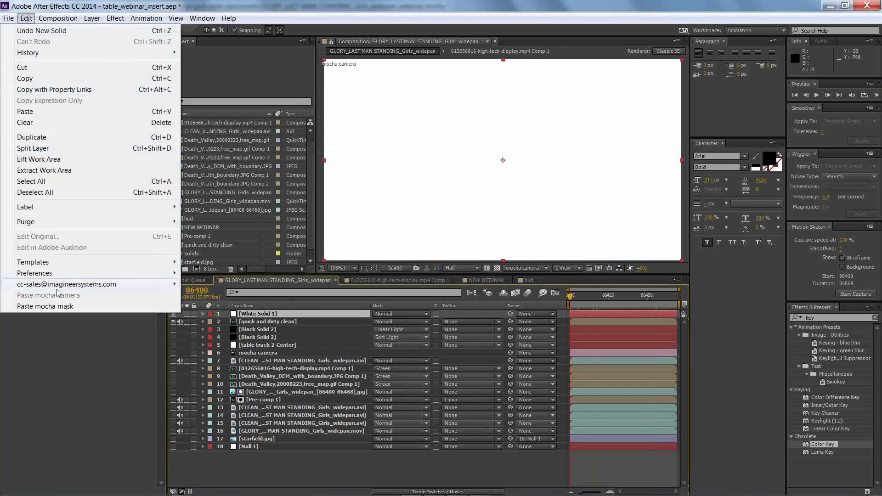
{"action": "left_click", "coordinate": [60, 306]}
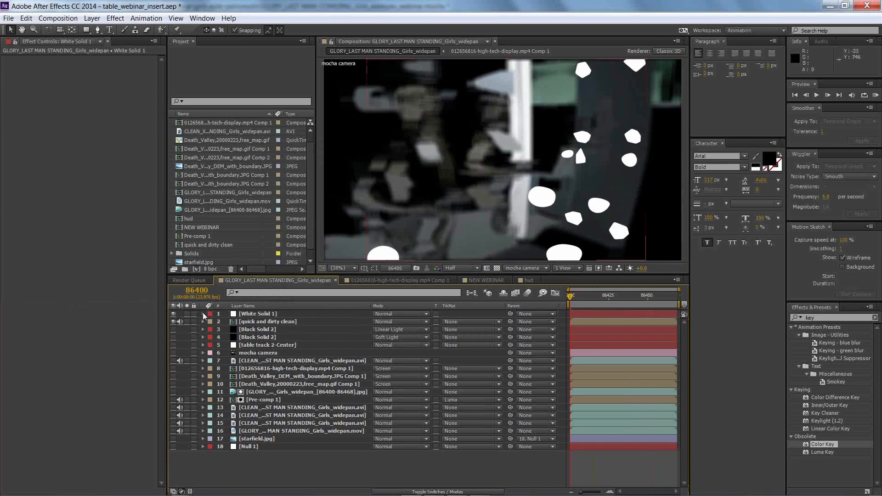
Step: Set the mask feather of all back markers and wall markers masks on White Solid 1 to 15 pixels
{"action": "left_click", "coordinate": [202, 313]}
{"action": "left_click", "coordinate": [239, 331]}
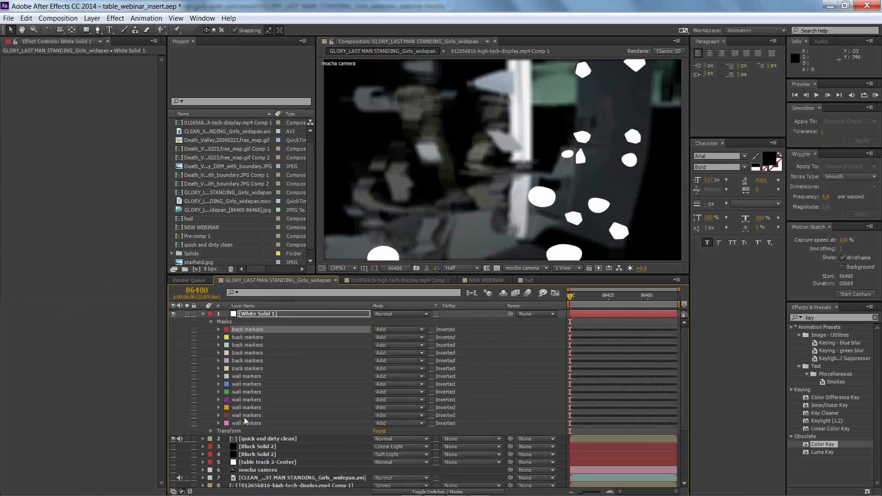
{"action": "left_click", "coordinate": [245, 422], "text": "shift"}
{"action": "left_click", "coordinate": [219, 330]}
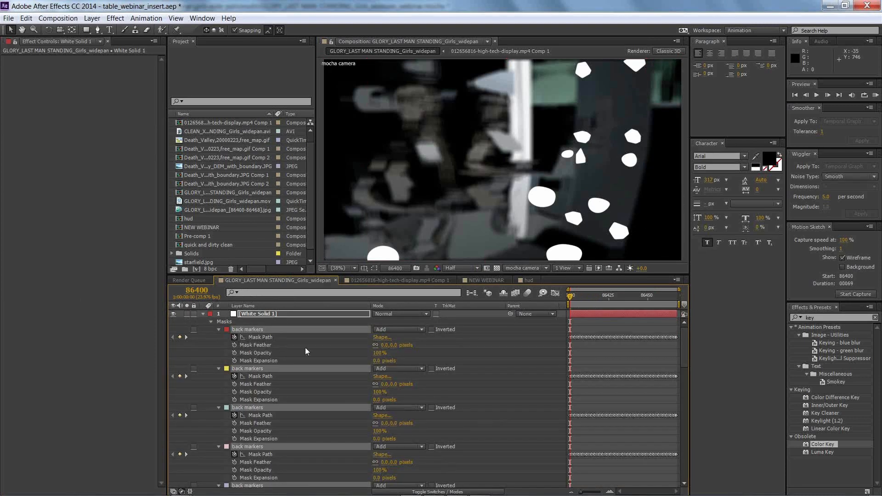
{"action": "left_click", "coordinate": [387, 345]}
{"action": "type", "text": "15"}
{"action": "key", "text": "Return"}
{"action": "left_click", "coordinate": [202, 313]}
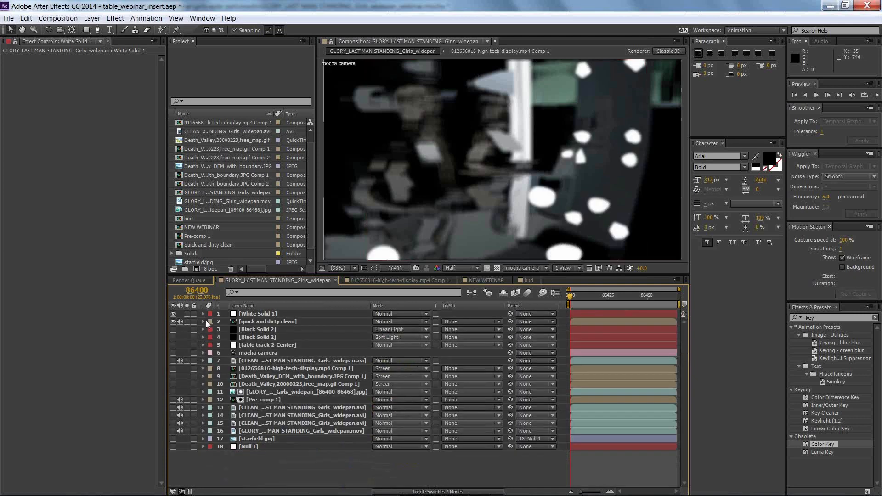
Step: Use White Solid 1 as alpha matte for the quick and dirty clean layer and move both layers directly below Pre-comp 1
{"action": "left_click", "coordinate": [248, 321]}
{"action": "left_click", "coordinate": [453, 321]}
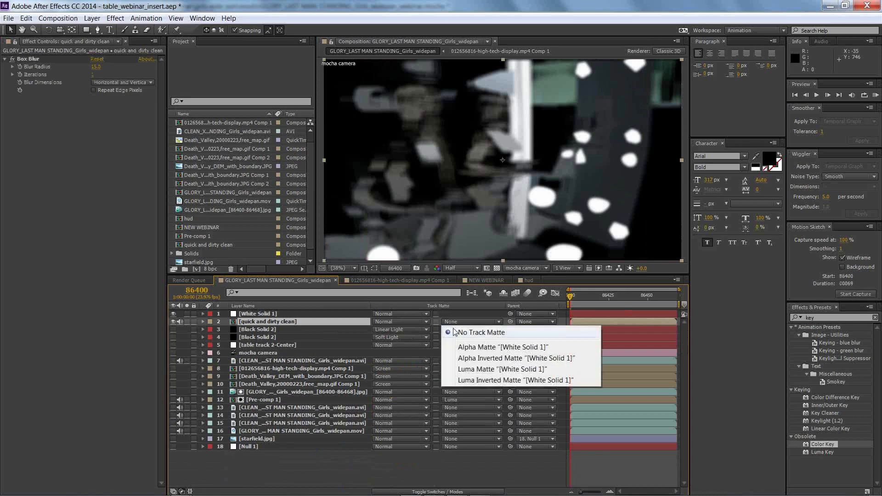
{"action": "left_click", "coordinate": [454, 347]}
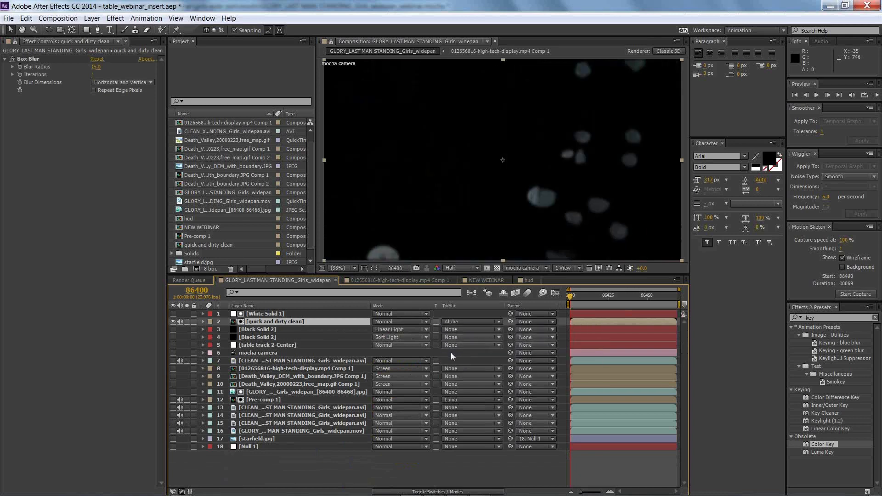
{"action": "left_click", "coordinate": [282, 314]}
{"action": "left_click", "coordinate": [279, 322], "text": "shift"}
{"action": "left_click_drag", "start_coordinate": [281, 322], "coordinate": [270, 408]}
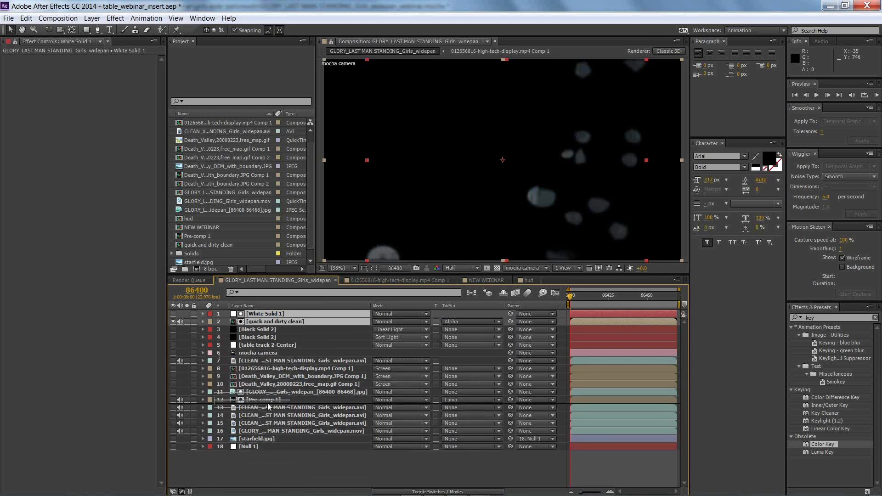
Step: Turn on the visibility of all layers above White Solid 1 and keep the matte solid hidden
{"action": "left_click_drag", "start_coordinate": [174, 314], "coordinate": [173, 395]}
{"action": "left_click", "coordinate": [174, 392]}
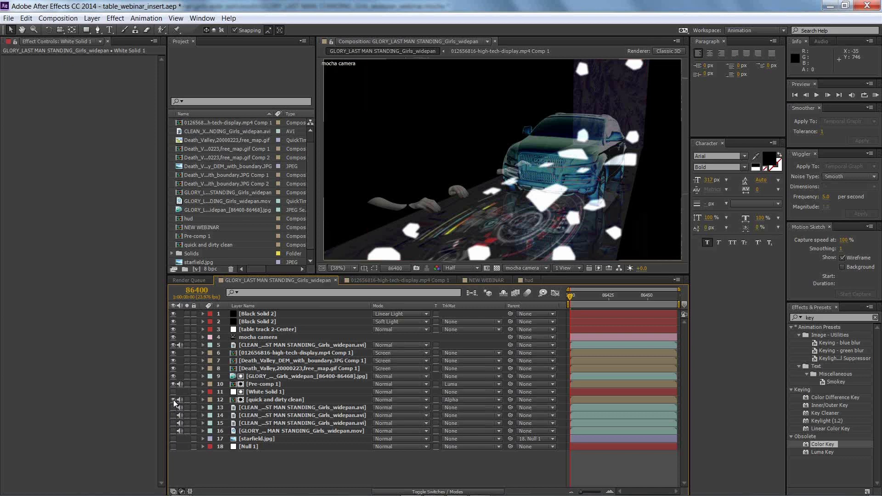
{"action": "left_click", "coordinate": [174, 314]}
{"action": "left_click", "coordinate": [173, 315]}
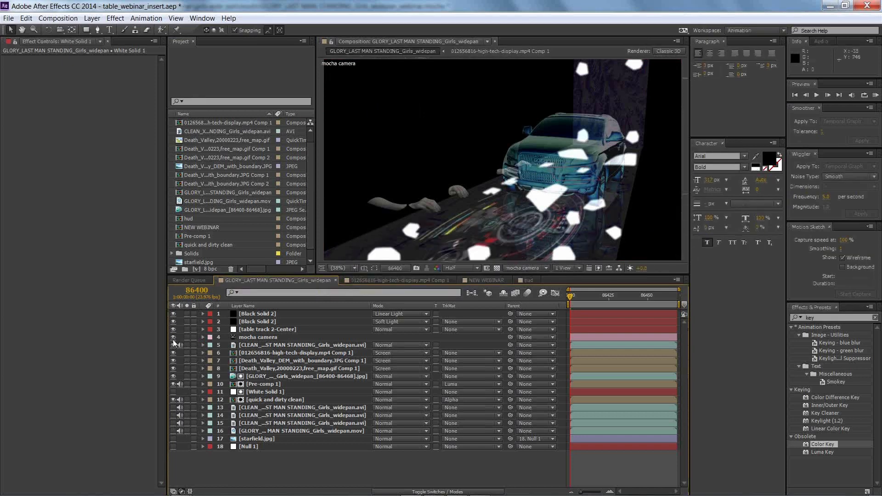
{"action": "left_click", "coordinate": [173, 391]}
Step: Check the NEW WEBINAR composition, return to GLORY_LAST MAN STANDING_Girls_widepan, and hide the JPG sequence layer above Pre-comp 1
{"action": "left_click", "coordinate": [489, 281]}
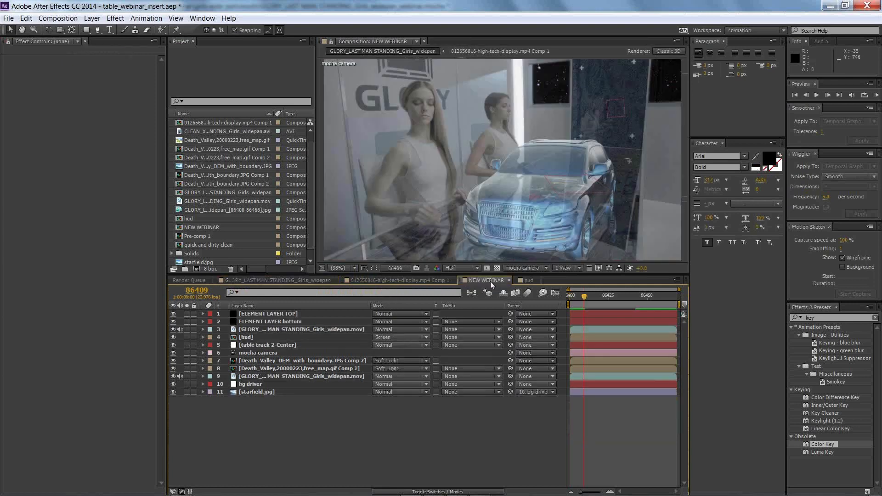
{"action": "left_click", "coordinate": [277, 281]}
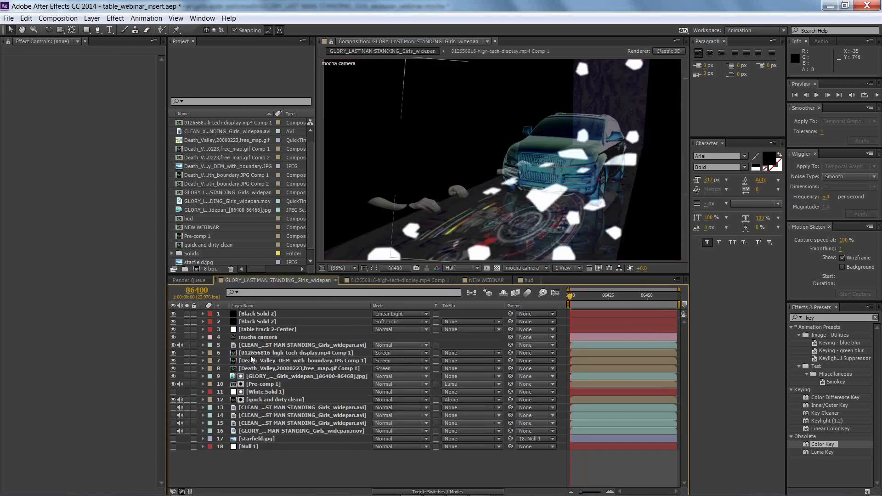
{"action": "left_click", "coordinate": [174, 376]}
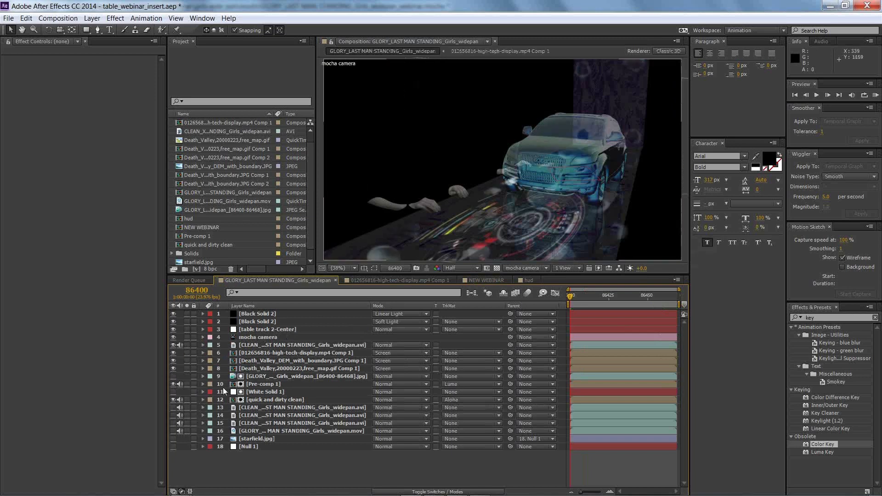
Step: Examine the effects on Pre-comp 1, quick and dirty clean, the JPG sequence and the clean and original footage layers
{"action": "left_click", "coordinate": [253, 386]}
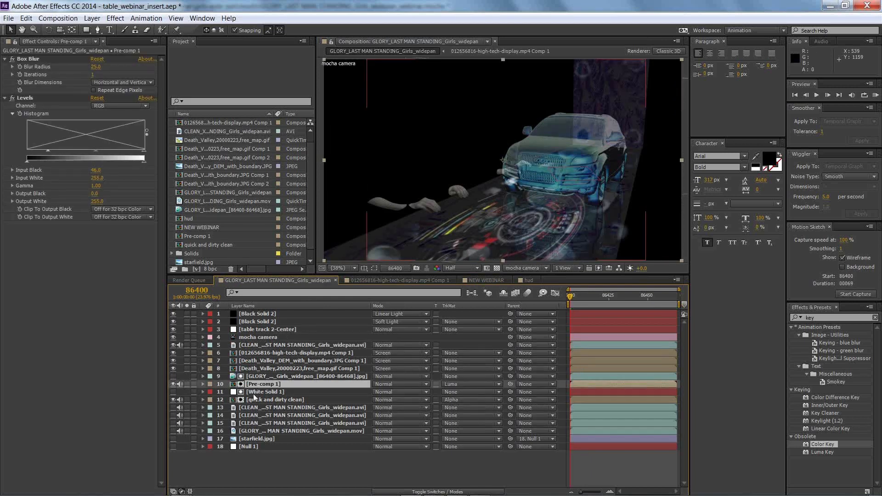
{"action": "left_click", "coordinate": [254, 400]}
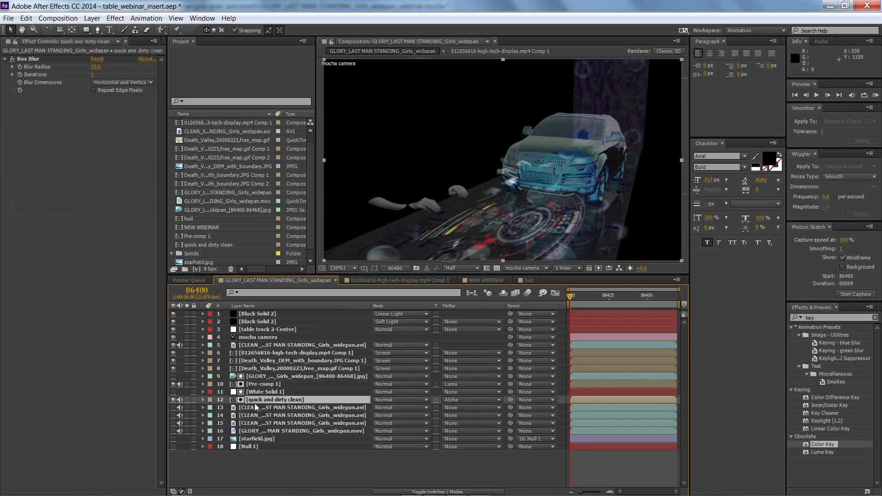
{"action": "left_click", "coordinate": [251, 431]}
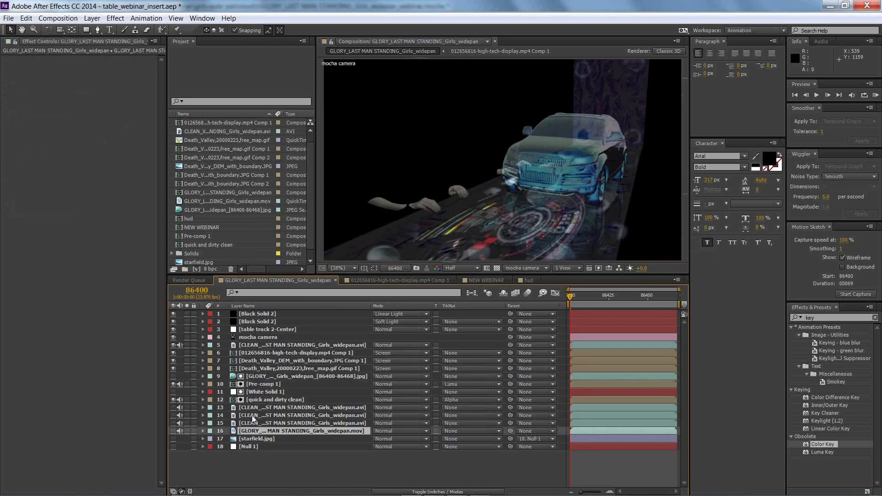
{"action": "left_click", "coordinate": [254, 415]}
{"action": "left_click", "coordinate": [253, 408]}
{"action": "left_click", "coordinate": [252, 423]}
{"action": "left_click", "coordinate": [252, 431]}
{"action": "left_click", "coordinate": [249, 346]}
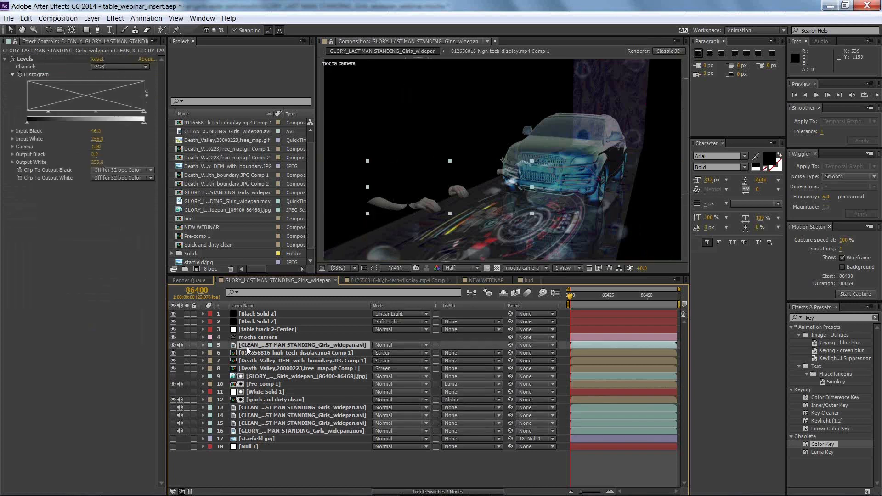
{"action": "left_click", "coordinate": [252, 378]}
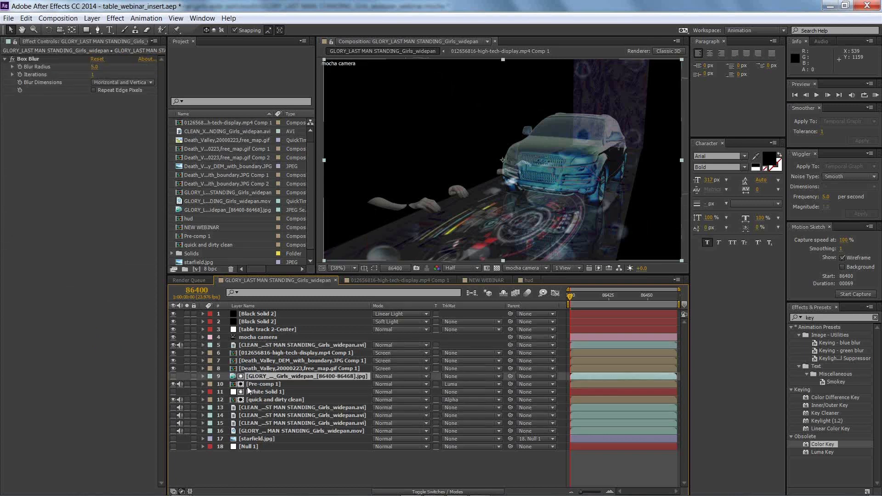
{"action": "left_click", "coordinate": [250, 385]}
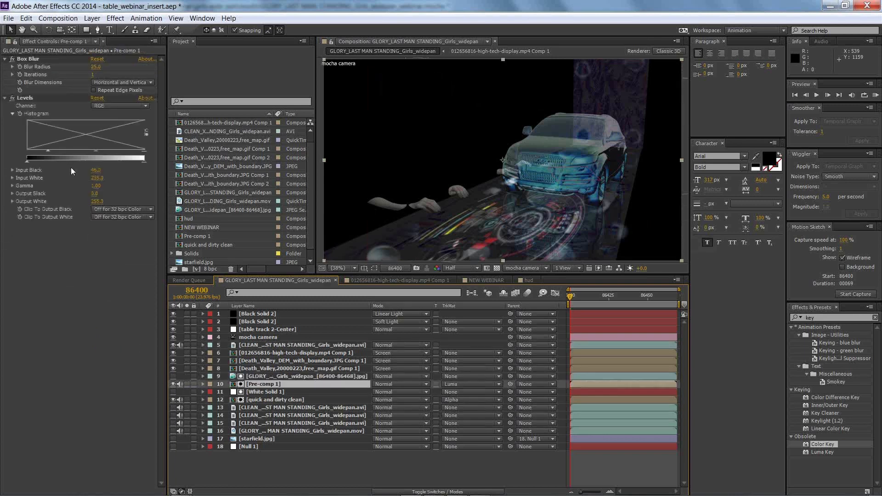
Step: Lower the Levels output white on Pre-comp 1 to 10 and hide the layer
{"action": "left_click", "coordinate": [174, 383]}
{"action": "left_click", "coordinate": [174, 384]}
{"action": "left_click_drag", "start_coordinate": [144, 161], "coordinate": [50, 162]}
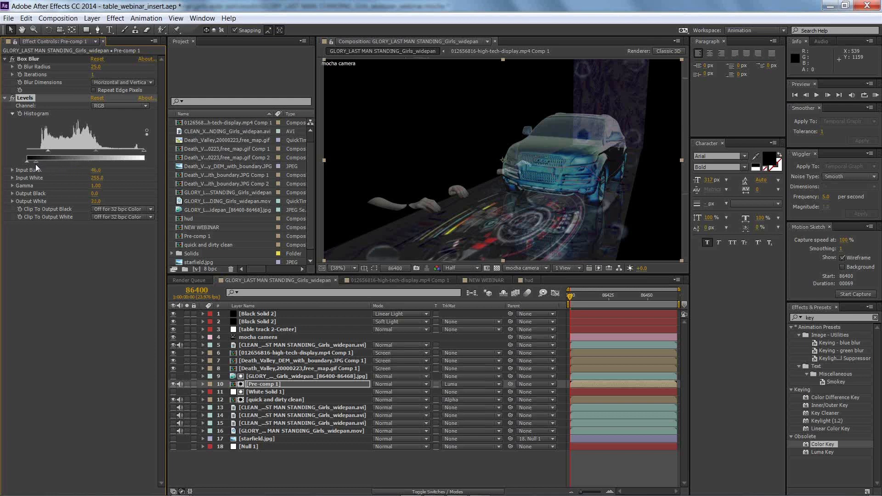
{"action": "left_click", "coordinate": [173, 384]}
{"action": "left_click", "coordinate": [173, 373]}
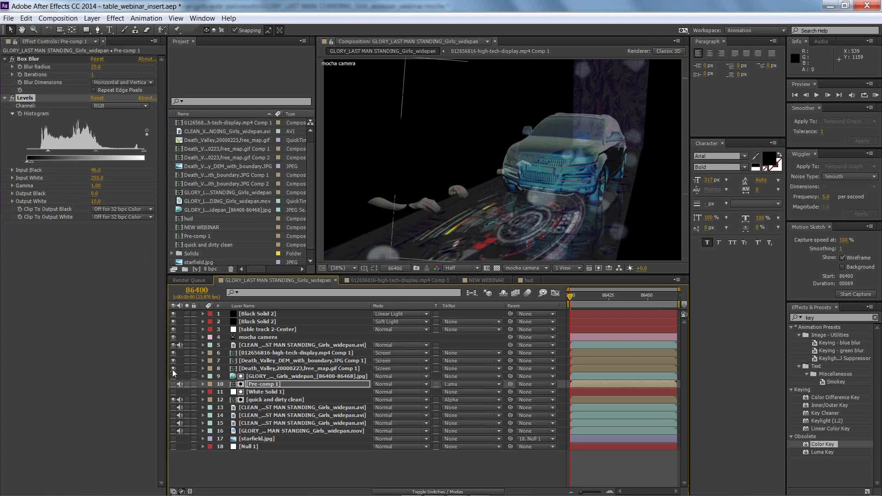
{"action": "left_click", "coordinate": [173, 375]}
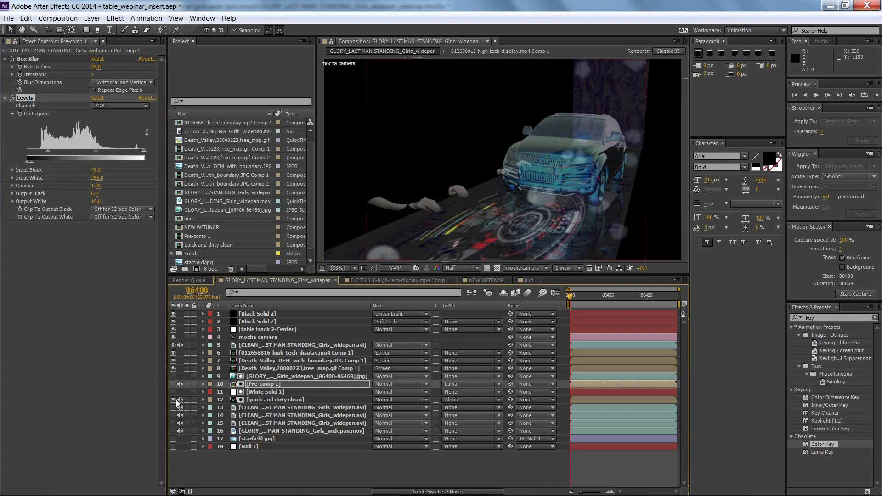
Step: Copy the Levels effect from Pre-comp 1 to quick and dirty clean and set its gamma to 1.54
{"action": "left_click", "coordinate": [173, 400]}
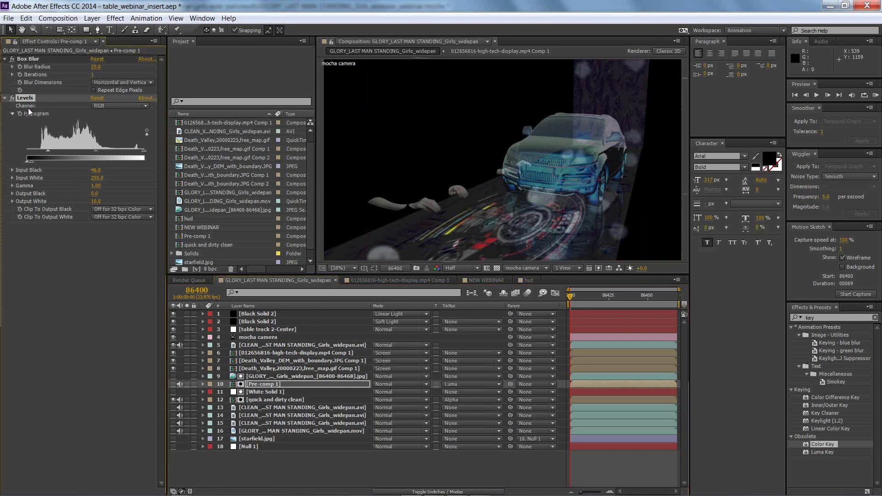
{"action": "left_click", "coordinate": [258, 399]}
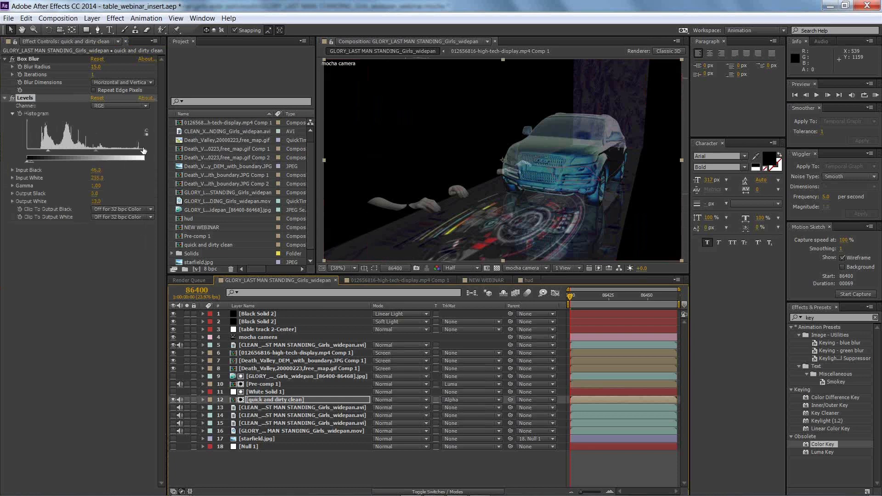
{"action": "mouse_move", "coordinate": [96, 150]}
{"action": "left_mouse_down"}
{"action": "mouse_move", "coordinate": [86, 153]}
{"action": "mouse_move", "coordinate": [94, 160]}
{"action": "left_mouse_up"}
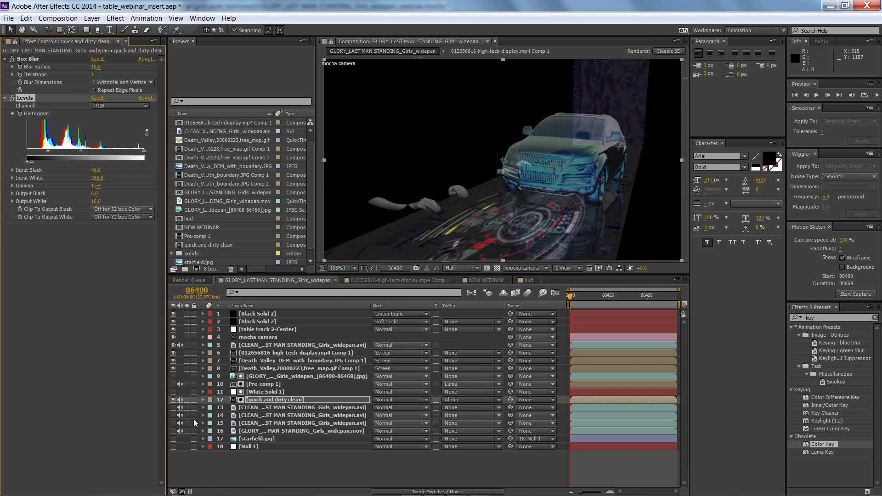
Step: Show layers 14 to 18 and preview the composite from the first frame with the quick and dirty clean layer hidden
{"action": "left_click", "coordinate": [171, 447]}
{"action": "left_click_drag", "start_coordinate": [173, 441], "coordinate": [174, 418]}
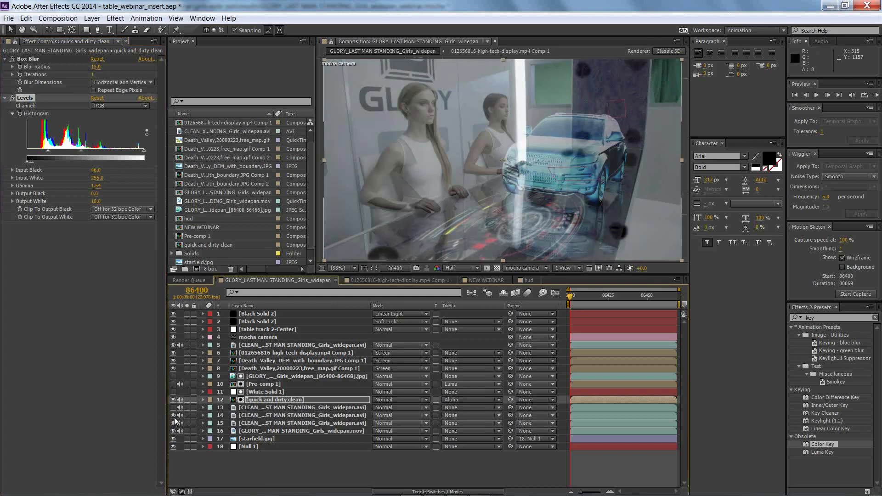
{"action": "left_click", "coordinate": [173, 399]}
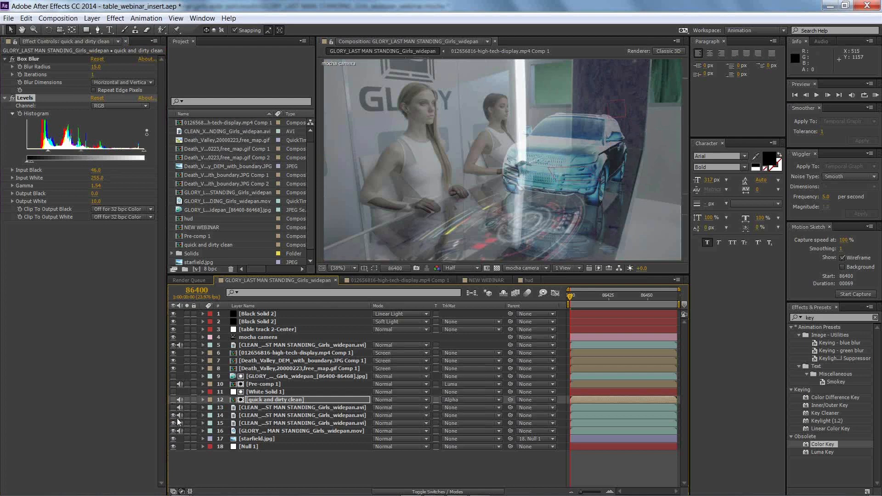
{"action": "key", "text": "space"}
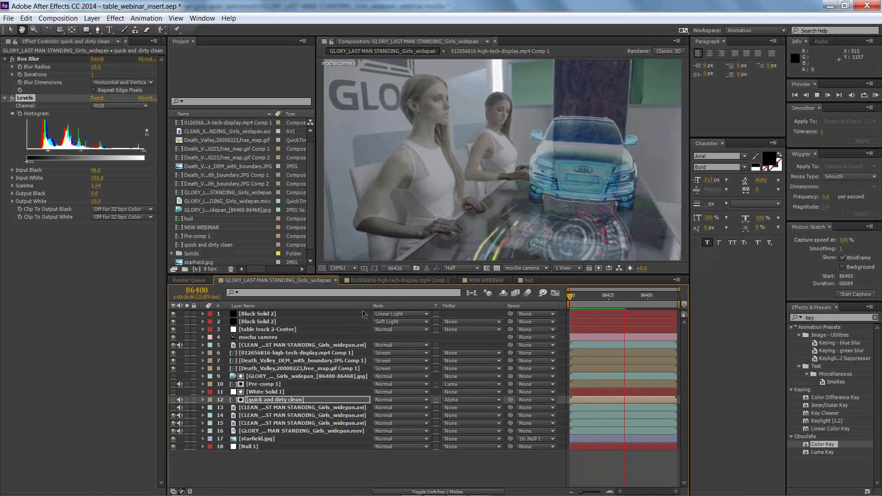
{"action": "key", "text": "space"}
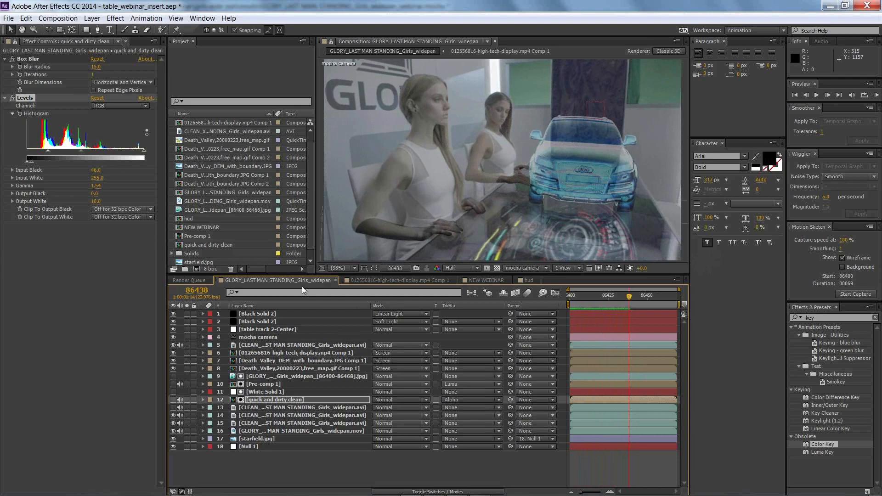
{"action": "key", "text": "Home"}
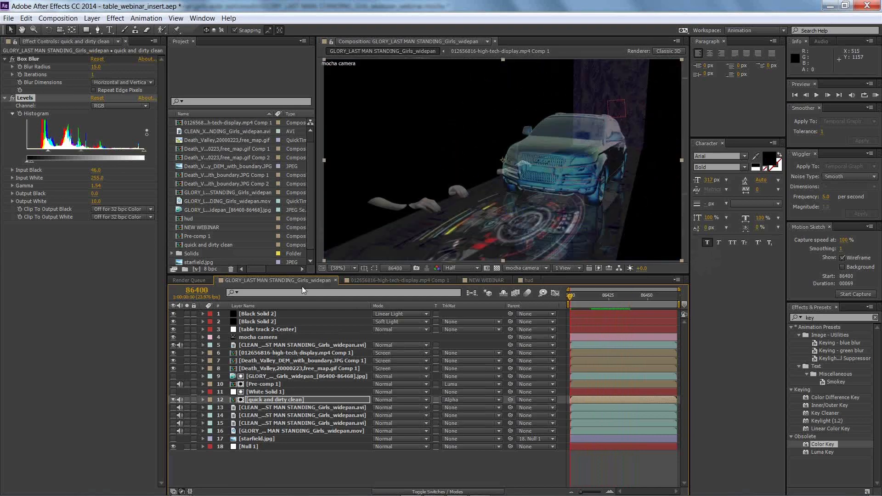
Step: Undo the recent layer visibility changes and the Levels adjustments on quick and dirty clean and Pre-comp 1
{"action": "key", "text": "ctrl+Up"}
{"action": "key", "text": "ctrl+Up"}
{"action": "key", "text": "ctrl+z"}
{"action": "key", "text": "ctrl+z"}
{"action": "key", "text": "ctrl+z"}
{"action": "key", "text": "ctrl+z"}
{"action": "key", "text": "ctrl+z"}
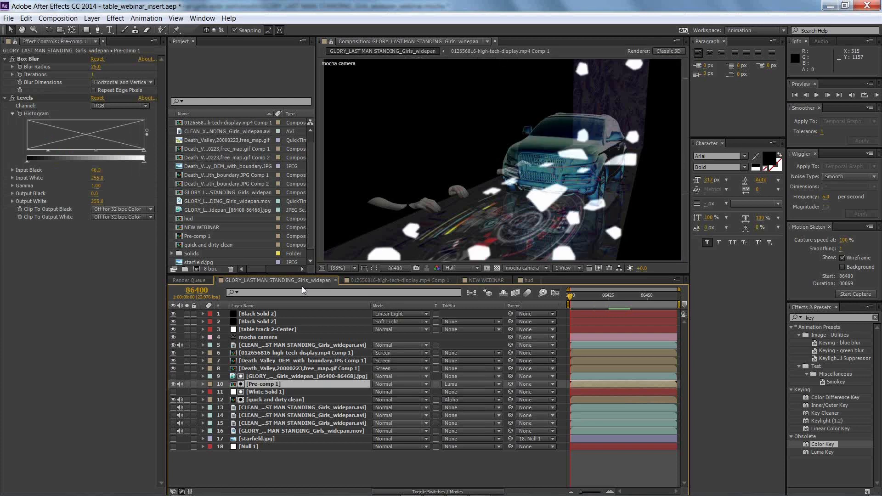
Step: Undo the earlier layer visibility, Levels and reflection changes in the GLORY_LAST MAN STANDING_Girls_widepan composition
{"action": "key", "text": "ctrl+z"}
{"action": "key", "text": "ctrl+z"}
{"action": "key", "text": "ctrl+z"}
{"action": "key", "text": "ctrl+z"}
{"action": "key", "text": "ctrl+z"}
{"action": "key", "text": "ctrl+z"}
{"action": "key", "text": "ctrl+z"}
{"action": "key", "text": "ctrl+z"}
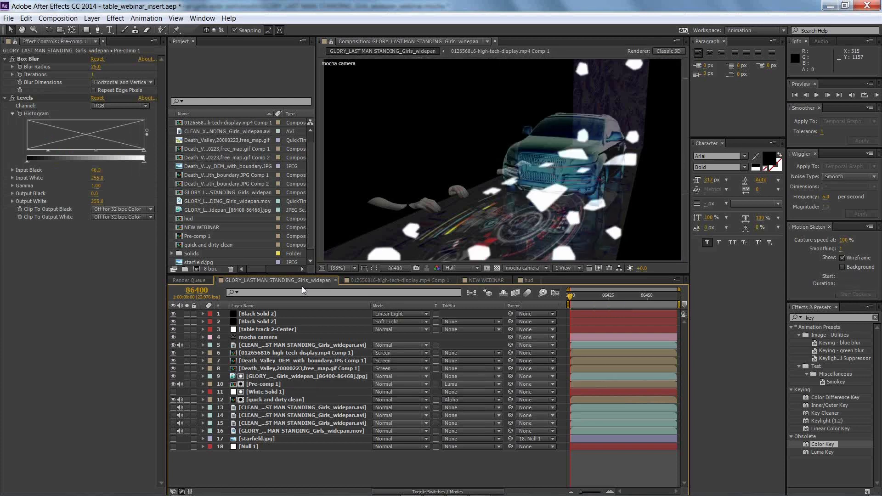
{"action": "key", "text": "ctrl+z"}
{"action": "key", "text": "ctrl+z"}
{"action": "key", "text": "ctrl+z"}
{"action": "key", "text": "ctrl+z"}
{"action": "key", "text": "ctrl+z"}
{"action": "key", "text": "ctrl+z"}
{"action": "key", "text": "ctrl+z"}
{"action": "key", "text": "ctrl+z"}
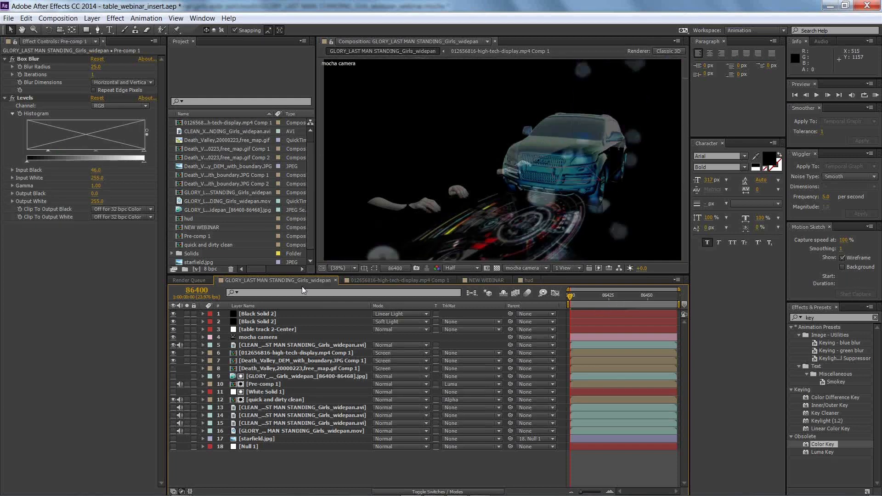
{"action": "key", "text": "ctrl+z"}
{"action": "key", "text": "ctrl+z"}
{"action": "key", "text": "ctrl+z"}
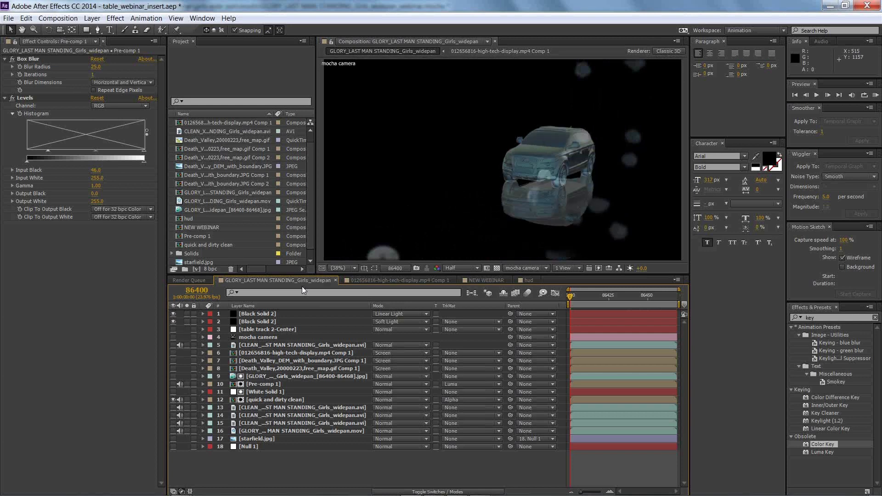
Step: In the NEW WEBINAR composition, insert the CLEAN_X clip below footage layer 9, alpha-matte it with that layer, and preview the result
{"action": "left_click", "coordinate": [402, 281]}
{"action": "left_click", "coordinate": [471, 281]}
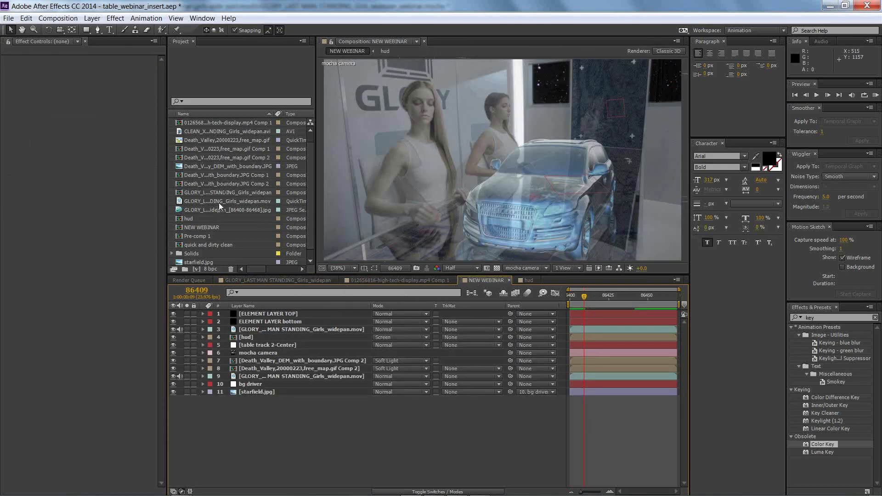
{"action": "left_click_drag", "start_coordinate": [241, 133], "coordinate": [291, 384]}
{"action": "left_click", "coordinate": [458, 385]}
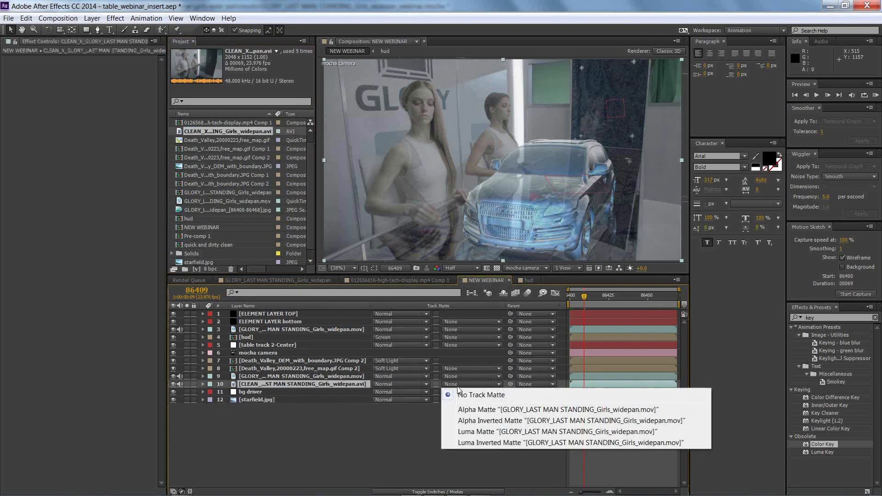
{"action": "left_click", "coordinate": [464, 409]}
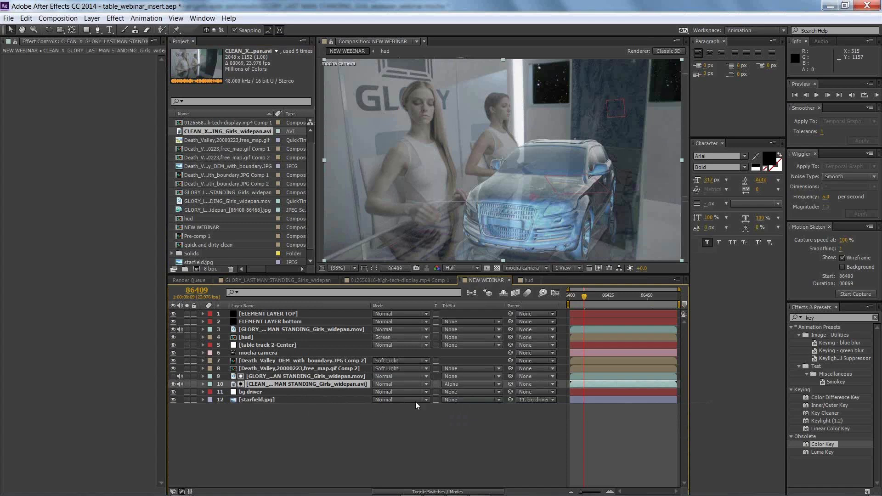
{"action": "key", "text": "space"}
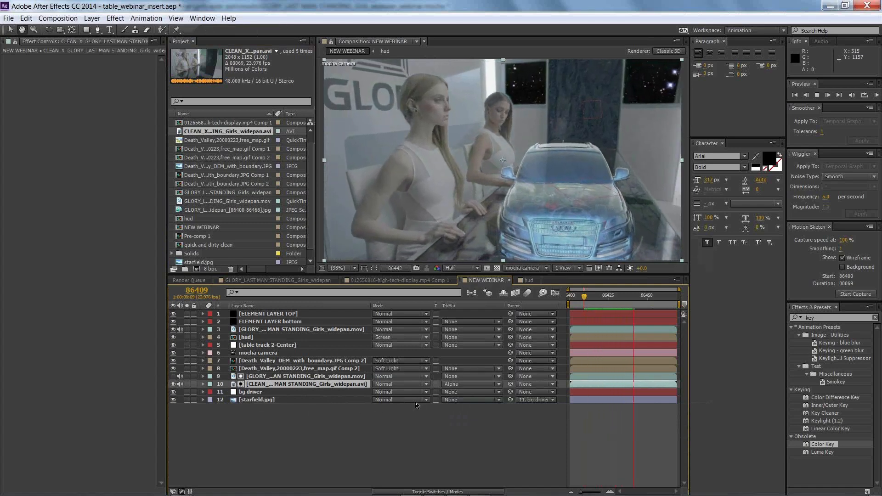
{"action": "key", "text": "space"}
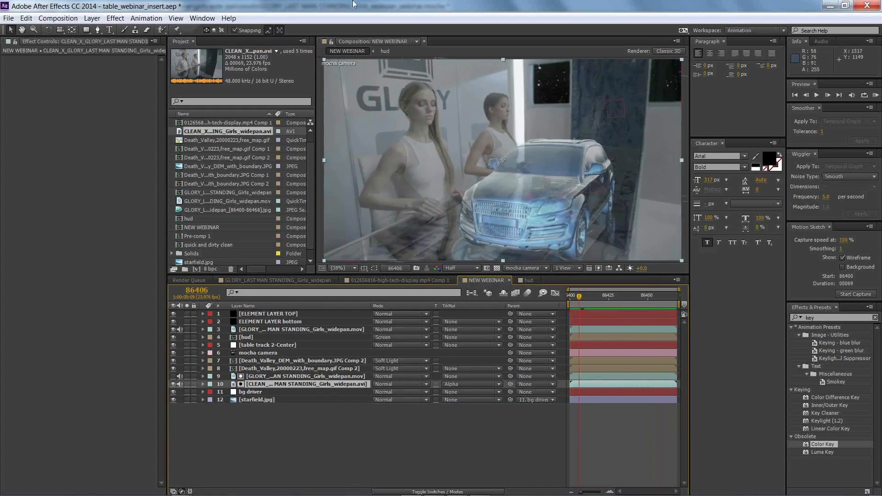
Step: Switch to Nuke and display the Read7 clean plate in the viewer
{"action": "key", "text": "alt+Tab"}
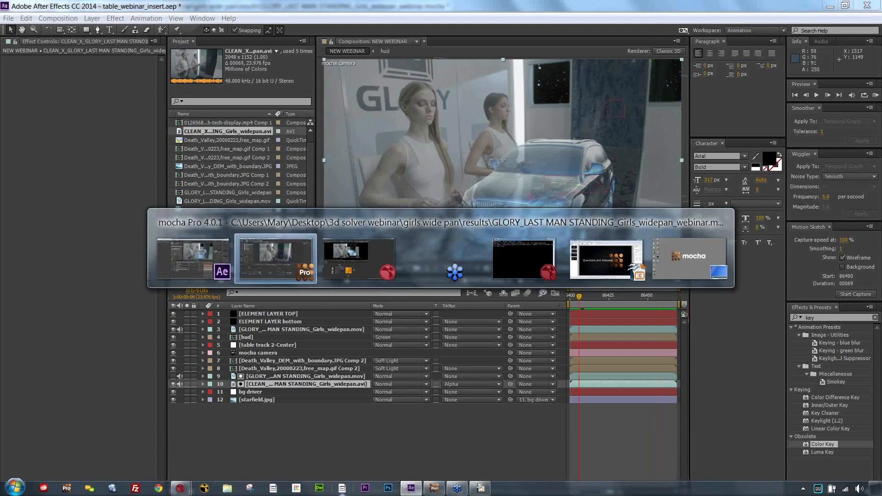
{"action": "key", "text": "alt+Tab"}
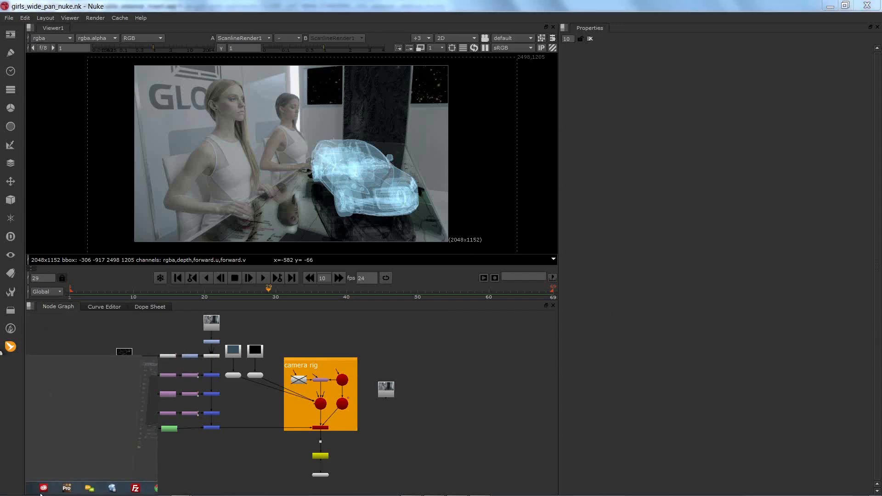
{"action": "left_click_drag", "start_coordinate": [259, 341], "coordinate": [303, 352]}
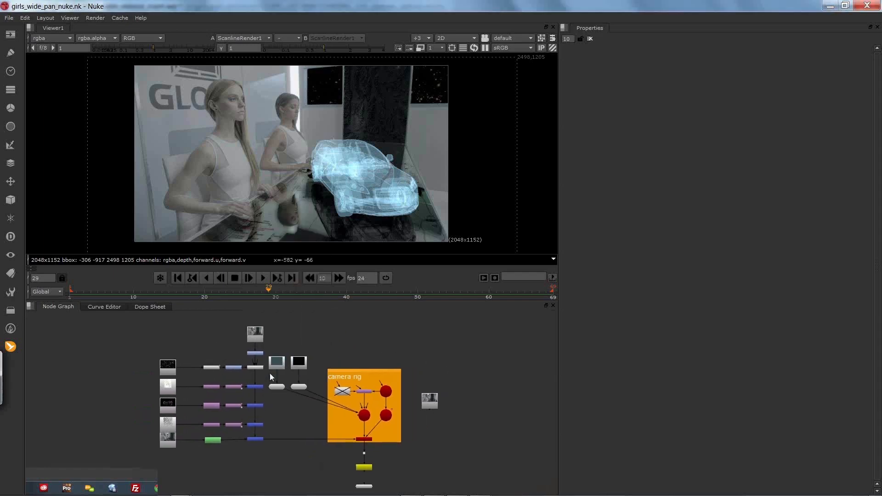
{"action": "left_click_drag", "start_coordinate": [145, 328], "coordinate": [323, 381]}
{"action": "key", "text": "f"}
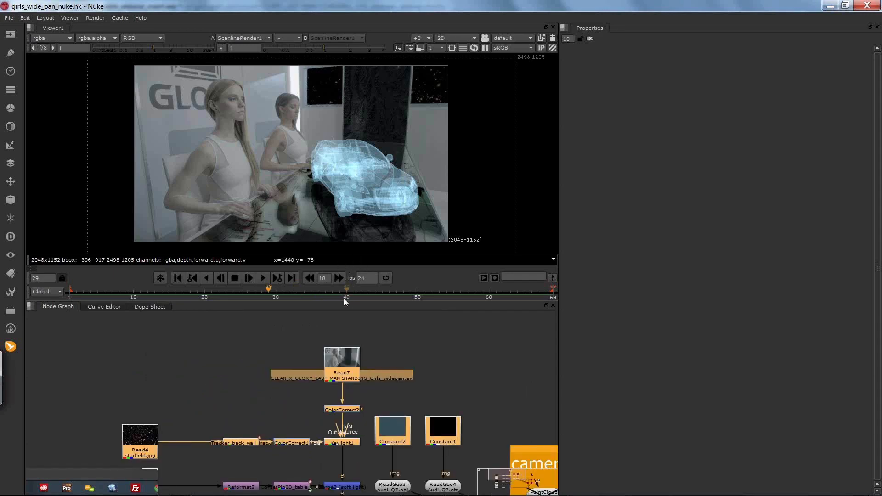
{"action": "left_click", "coordinate": [413, 370]}
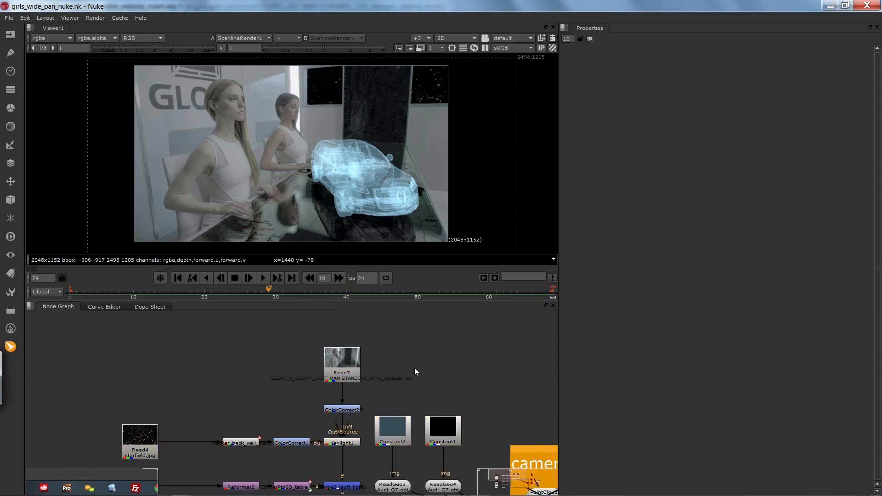
{"action": "left_click", "coordinate": [358, 366]}
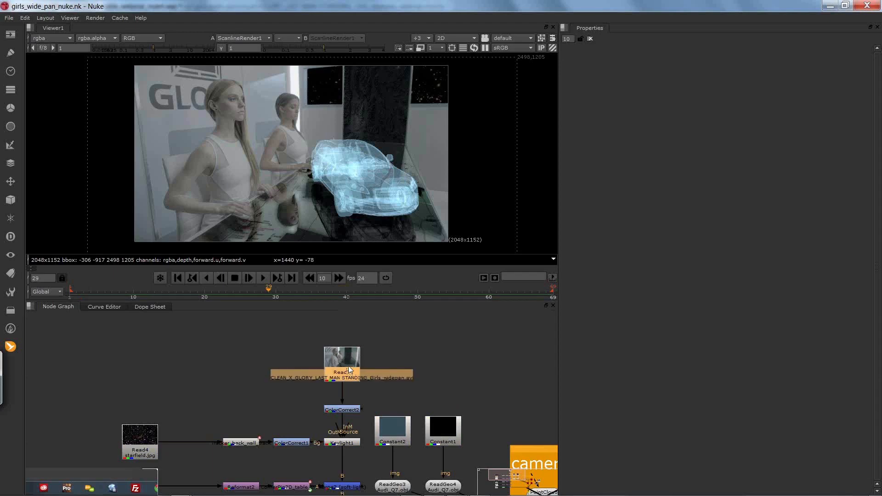
{"action": "key", "text": "1"}
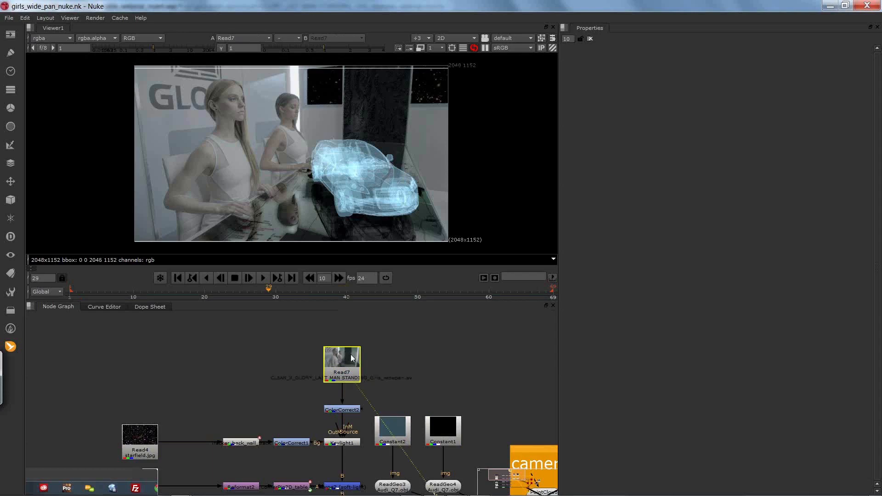
{"action": "left_click", "coordinate": [355, 363]}
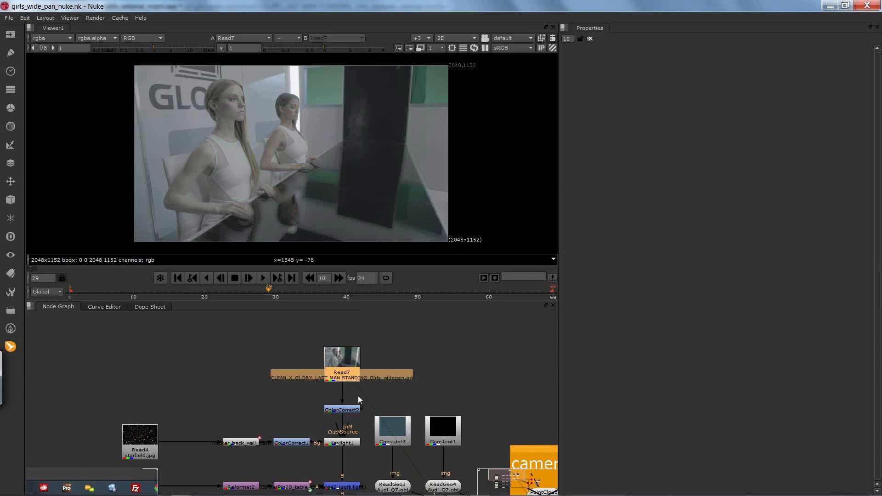
Step: Open the Tracker_back_wall_track node's properties, rewind to the start of the clip, and delete that node from the starfield branch
{"action": "key", "text": "x"}
{"action": "left_click", "coordinate": [407, 421]}
{"action": "left_click", "coordinate": [260, 404]}
{"action": "mouse_move", "coordinate": [246, 379]}
{"action": "left_mouse_down"}
{"action": "mouse_move", "coordinate": [256, 329]}
{"action": "mouse_move", "coordinate": [244, 384]}
{"action": "left_mouse_up"}
{"action": "left_click_drag", "start_coordinate": [299, 387], "coordinate": [280, 360]}
{"action": "left_click", "coordinate": [204, 335]}
{"action": "left_click", "coordinate": [261, 344]}
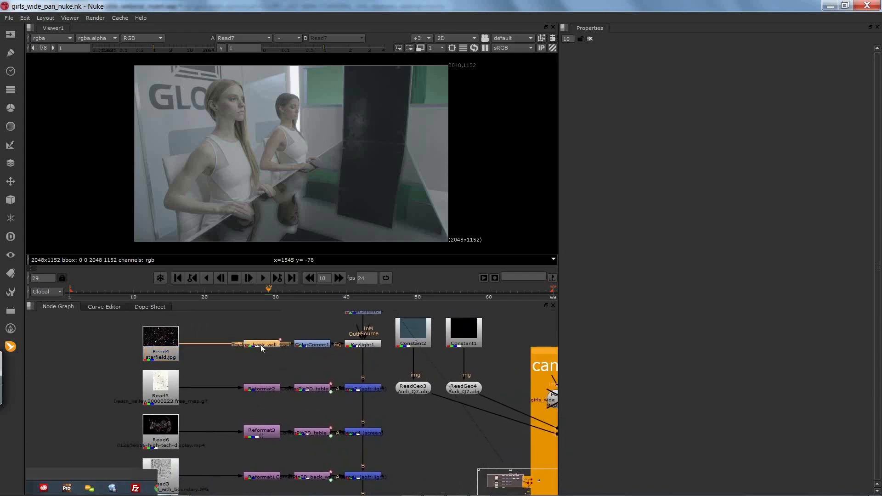
{"action": "double_click", "coordinate": [262, 345]}
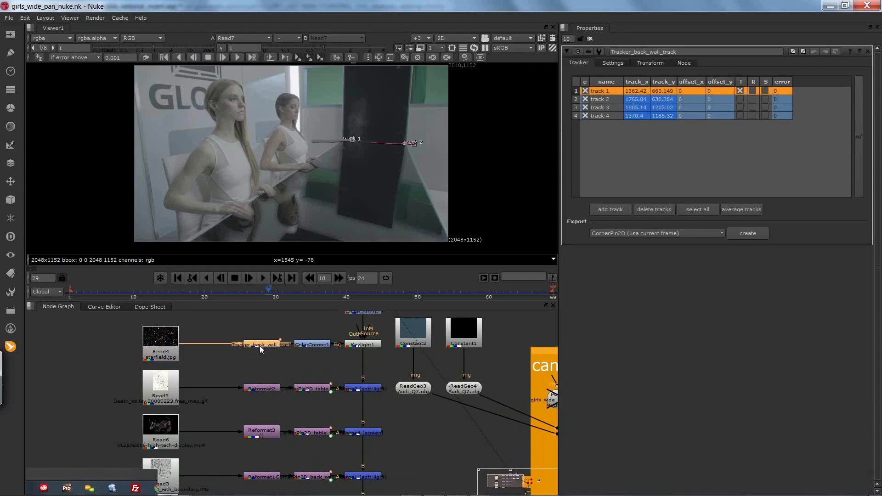
{"action": "left_click_drag", "start_coordinate": [263, 292], "coordinate": [65, 296]}
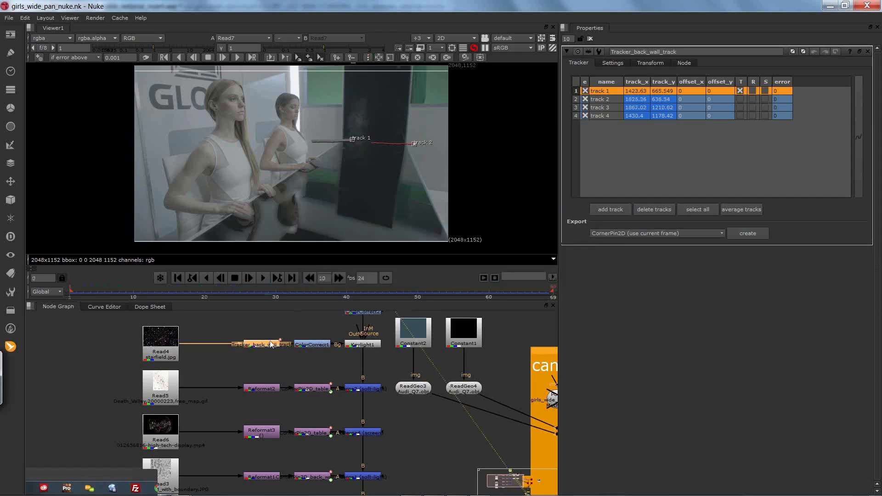
{"action": "key", "text": "Delete"}
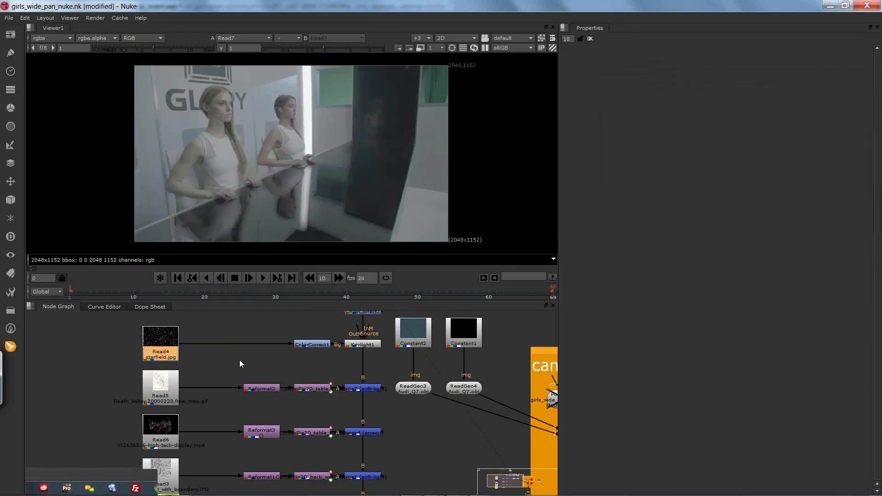
Step: Switch to mocha Pro, select the back wall track layer, and show only the back wall track and table track layers
{"action": "key", "text": "alt+Tab"}
{"action": "key", "text": "alt+Tab"}
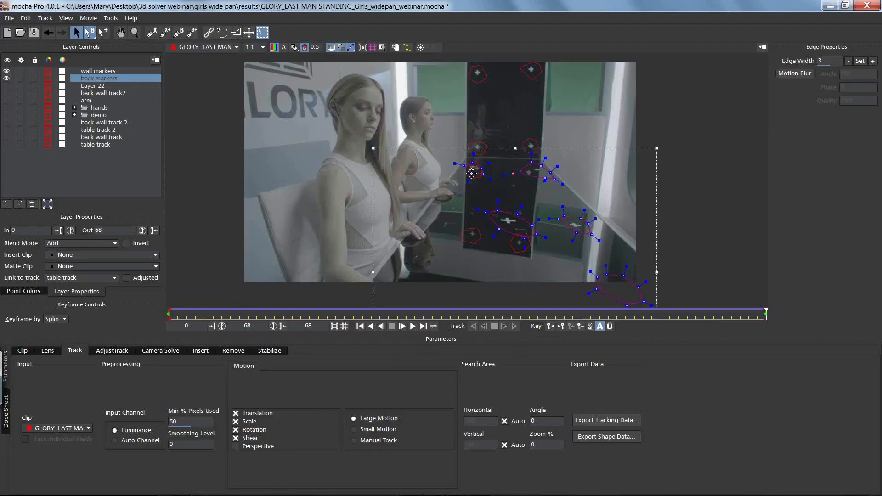
{"action": "left_click", "coordinate": [101, 137]}
{"action": "left_click", "coordinate": [7, 137]}
{"action": "left_click", "coordinate": [7, 78]}
{"action": "left_click", "coordinate": [6, 71]}
{"action": "left_click", "coordinate": [6, 144]}
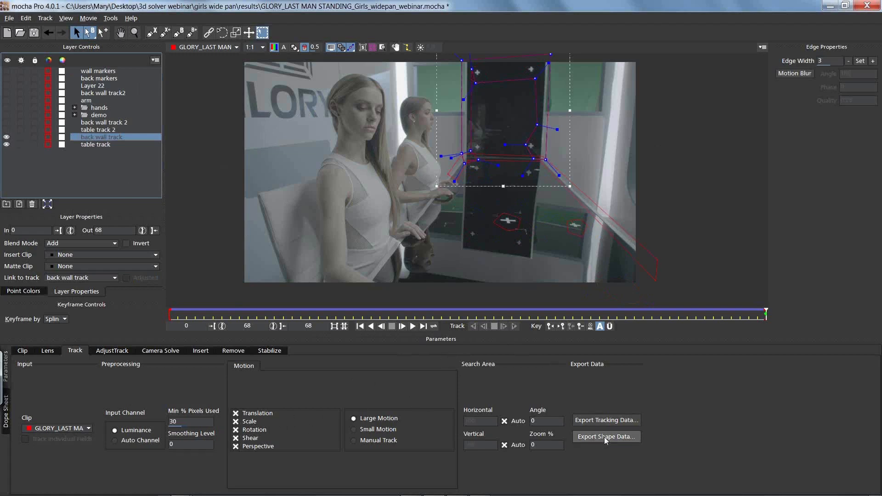
Step: Export the back wall track's tracking data to the clipboard in Nuke 7 Tracker (*.nk) format
{"action": "left_click", "coordinate": [593, 420]}
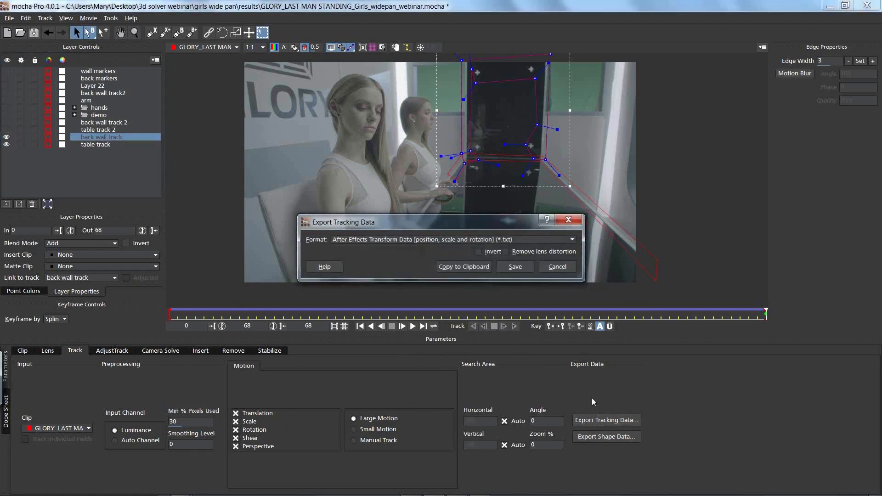
{"action": "left_click", "coordinate": [444, 235]}
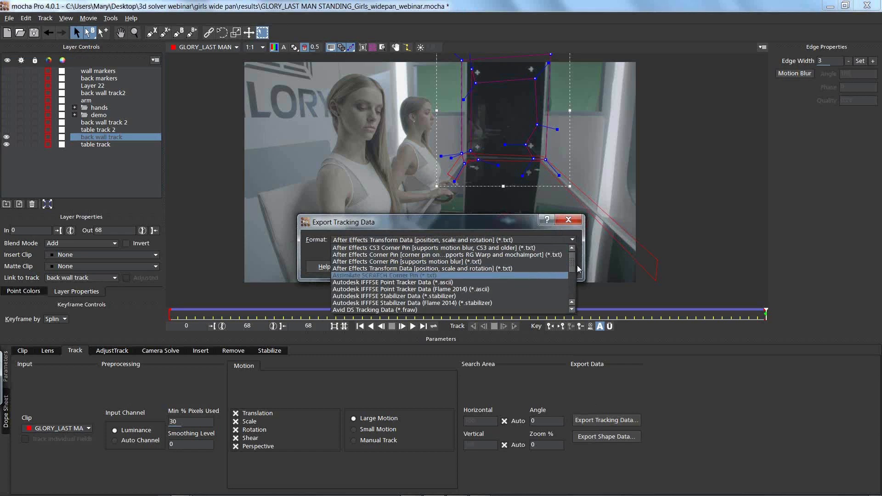
{"action": "scroll", "coordinate": [551, 276], "scroll_direction": "down", "scroll_amount": 5}
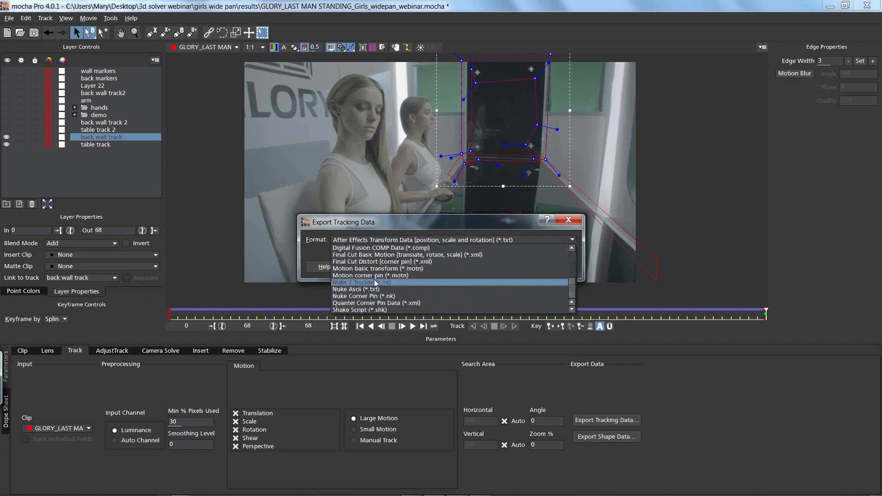
{"action": "left_click", "coordinate": [376, 282]}
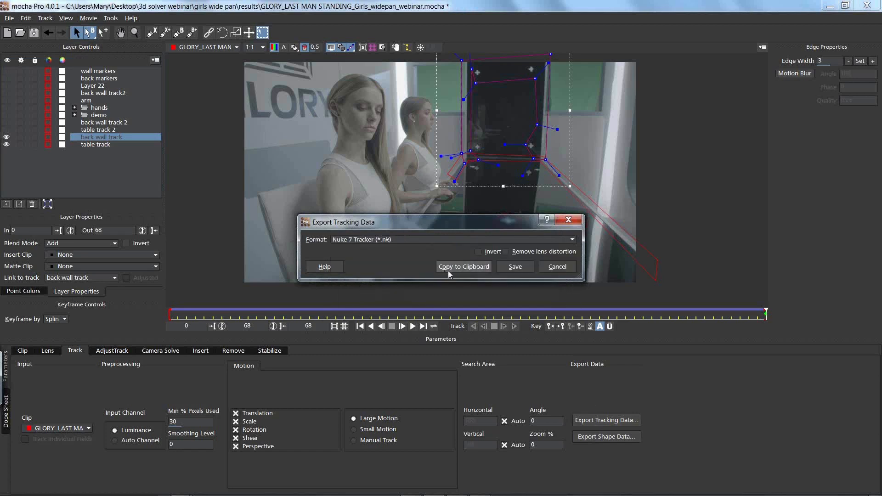
{"action": "left_click", "coordinate": [449, 270]}
Step: Return to Nuke, paste the tracker after the starfield Read4 node, and position it in line before ColorCorrect1
{"action": "key", "text": "alt+Tab"}
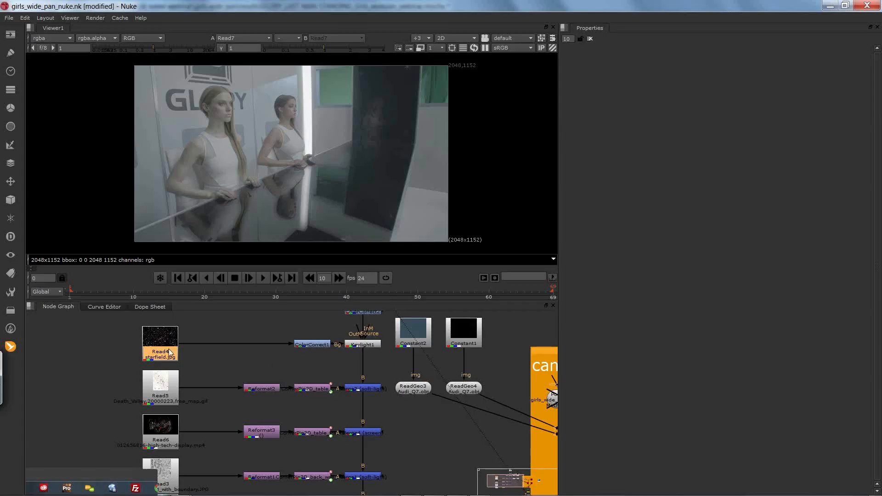
{"action": "key", "text": "ctrl+v"}
{"action": "mouse_move", "coordinate": [169, 351]}
{"action": "left_mouse_down"}
{"action": "mouse_move", "coordinate": [220, 339]}
{"action": "mouse_move", "coordinate": [172, 347]}
{"action": "left_mouse_up"}
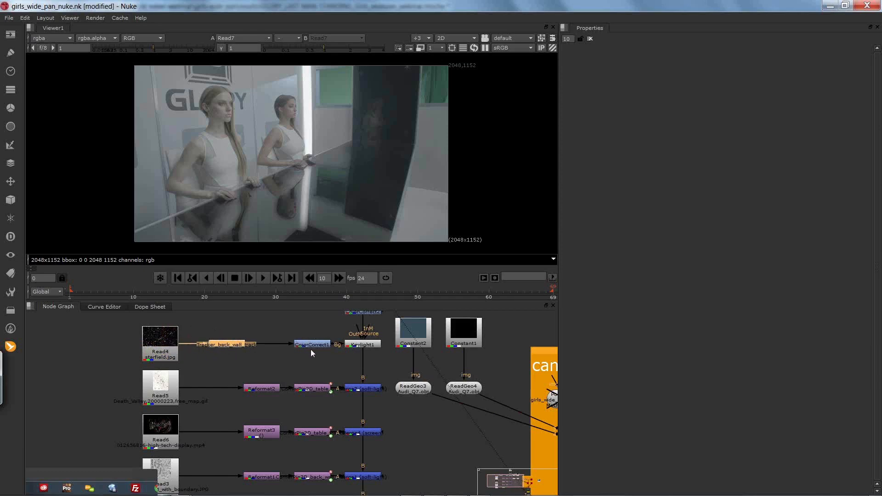
{"action": "left_click_drag", "start_coordinate": [227, 346], "coordinate": [247, 345]}
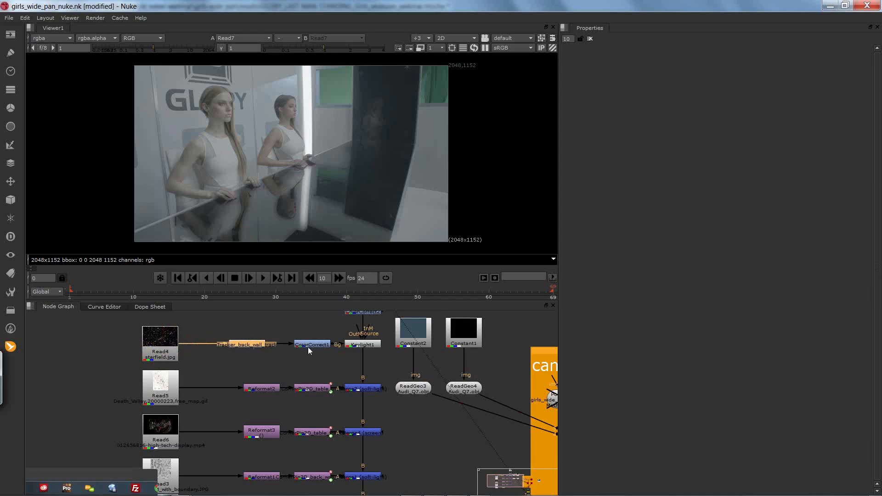
Step: Display the Keylight1 output in the viewer and open the pasted back wall tracker's properties
{"action": "left_click", "coordinate": [356, 347]}
{"action": "key", "text": "1"}
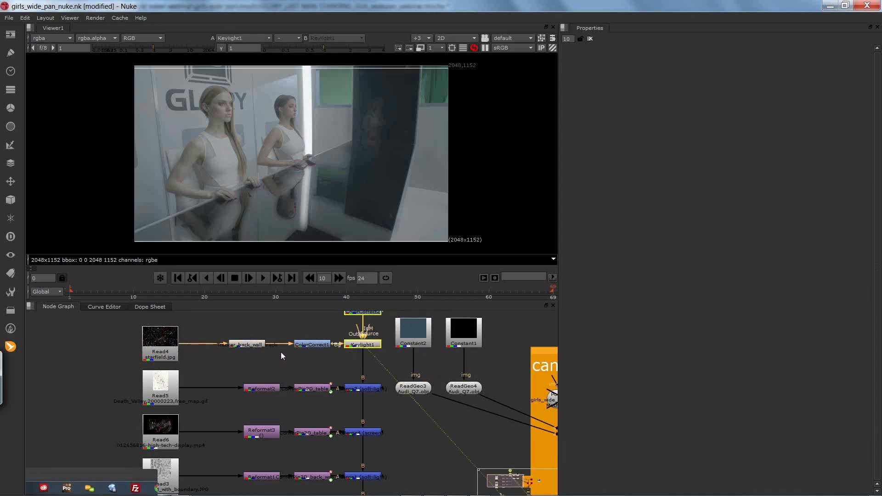
{"action": "double_click", "coordinate": [253, 344]}
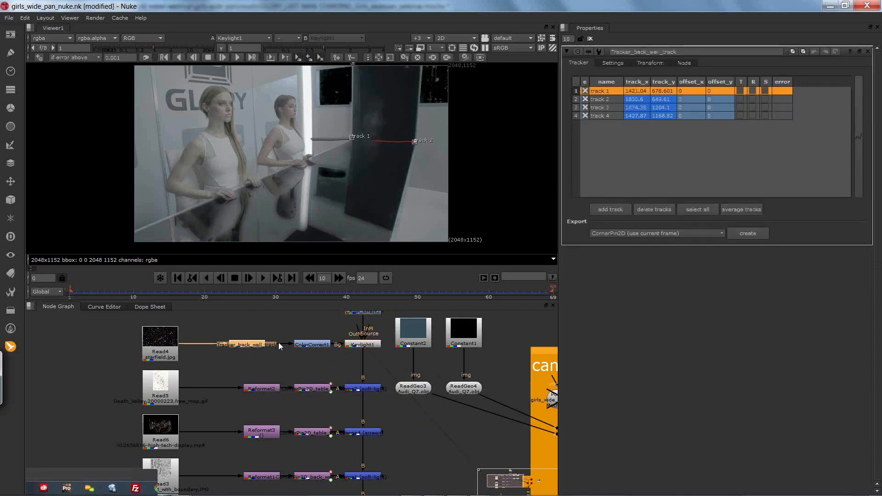
{"action": "key", "text": "space"}
{"action": "key", "text": "space"}
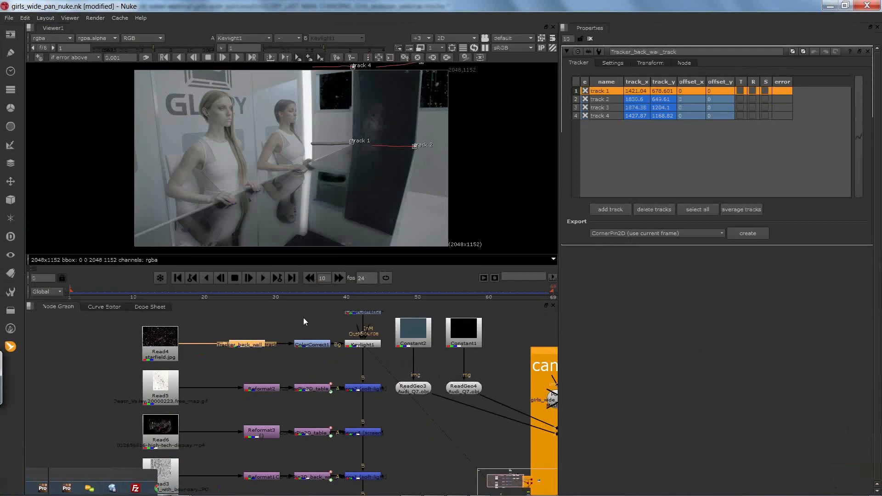
Step: Play through the keyed starfield composite to check the back wall track, stop playback, and return to frame 1
{"action": "left_click", "coordinate": [263, 279]}
{"action": "left_click", "coordinate": [262, 279]}
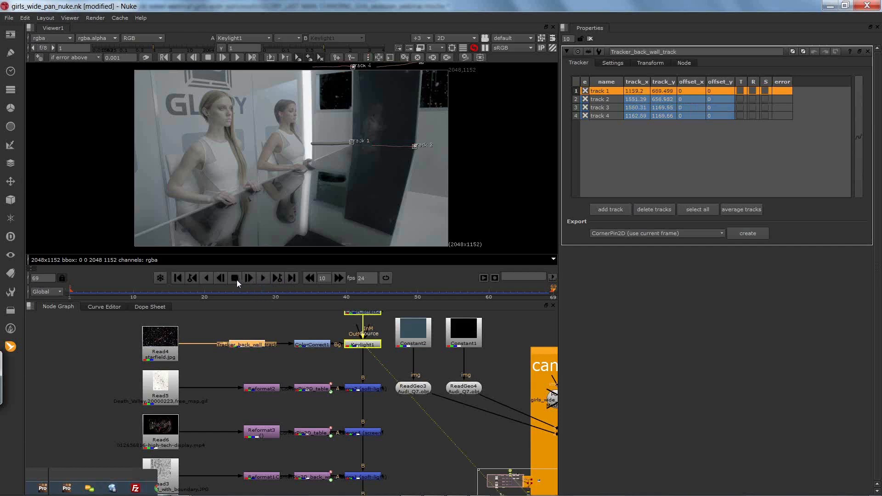
{"action": "left_click", "coordinate": [260, 280]}
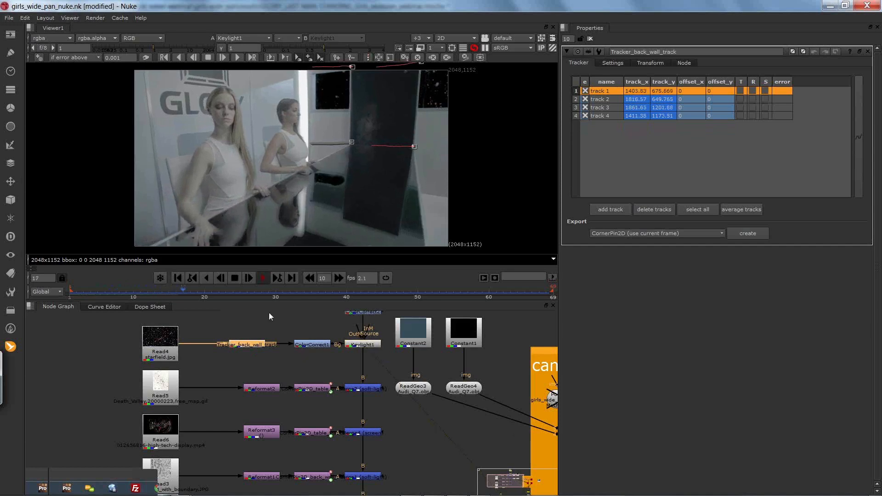
{"action": "left_click", "coordinate": [234, 277]}
{"action": "left_click_drag", "start_coordinate": [189, 293], "coordinate": [112, 295]}
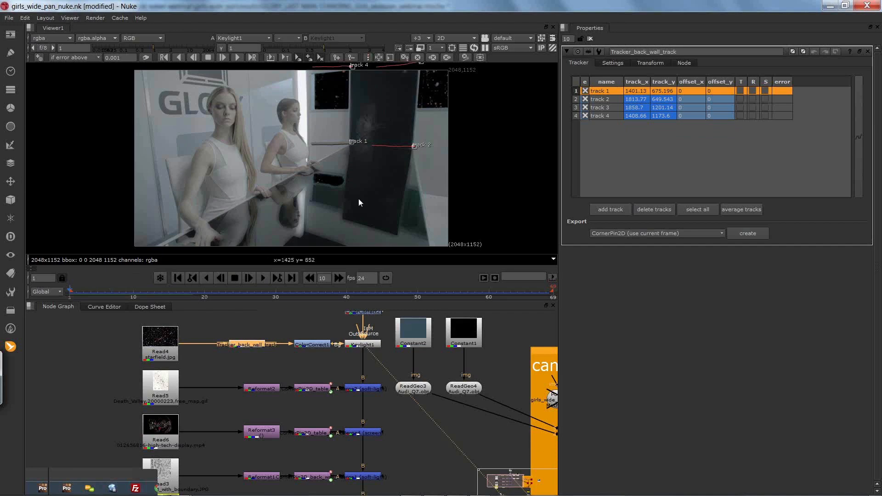
Step: Move Reformat2 closer to the Read5 map node and display Read5 in the viewer
{"action": "left_click_drag", "start_coordinate": [242, 365], "coordinate": [312, 412]}
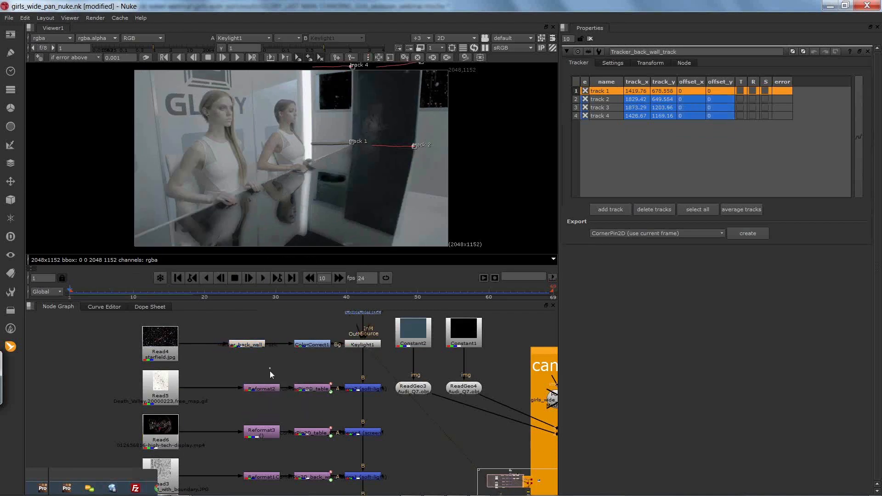
{"action": "left_click_drag", "start_coordinate": [248, 389], "coordinate": [230, 390]}
{"action": "left_click", "coordinate": [164, 398]}
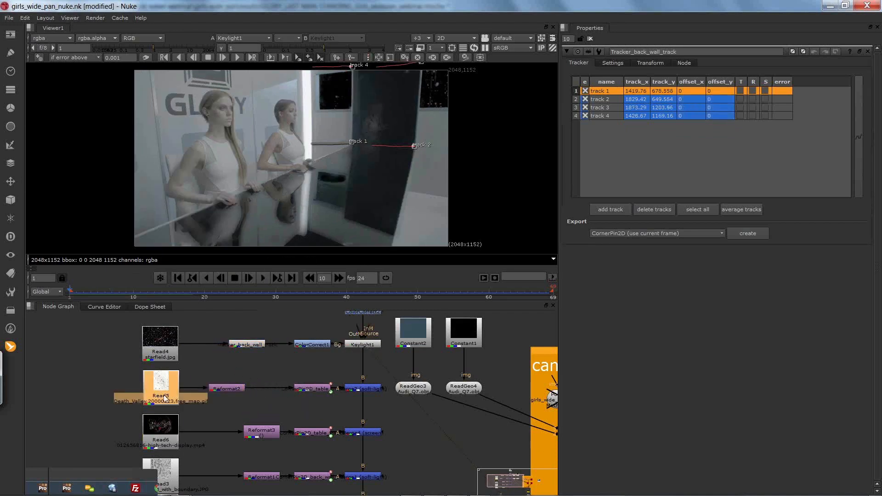
{"action": "key", "text": "1"}
{"action": "left_click", "coordinate": [195, 388]}
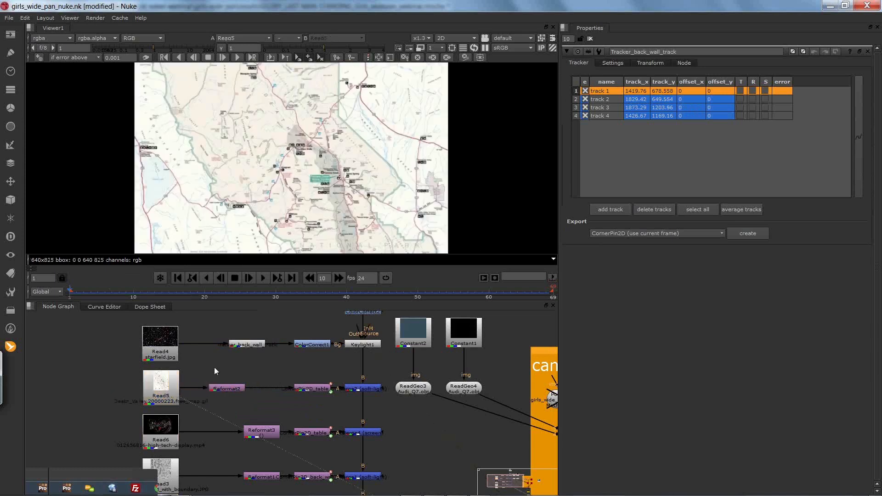
Step: View the outputs of Reformat2 and the table track corner pin node in turn
{"action": "left_click", "coordinate": [231, 388]}
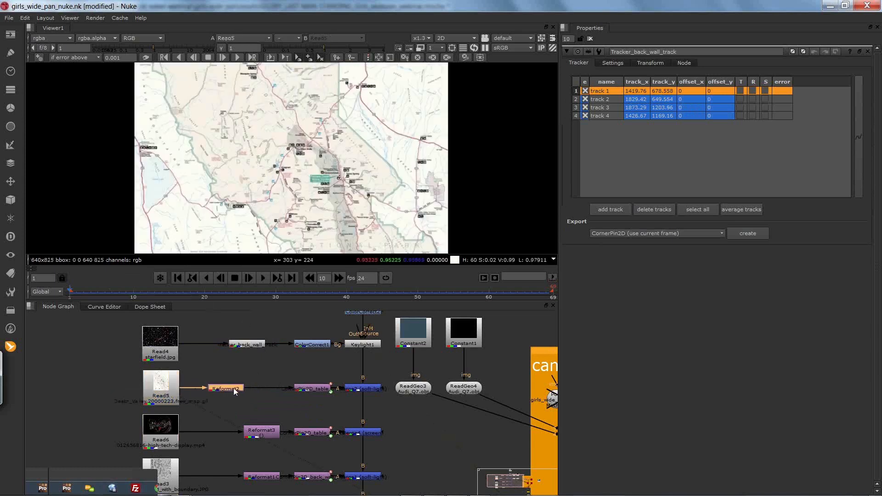
{"action": "key", "text": "1"}
{"action": "left_click", "coordinate": [236, 394]}
{"action": "left_click", "coordinate": [308, 389]}
{"action": "key", "text": "1"}
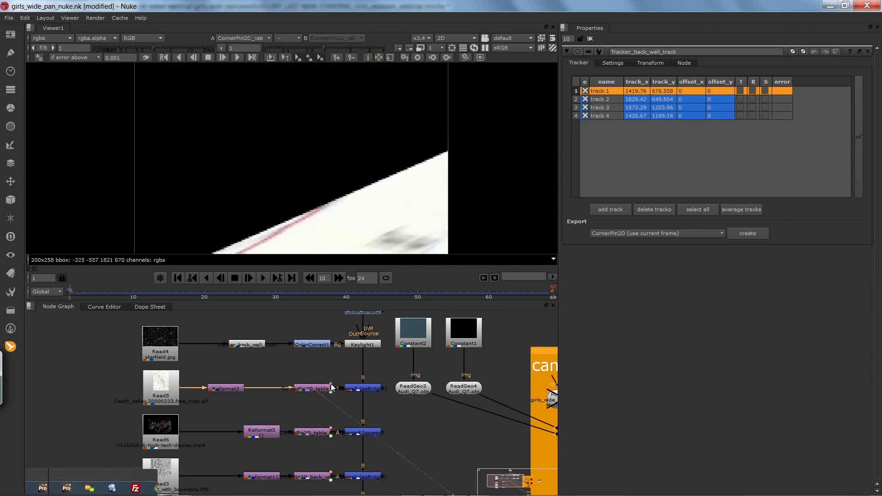
Step: Display the Merge2 composite and delete the table track corner pin node between Reformat2 and Merge2
{"action": "left_click", "coordinate": [356, 389]}
{"action": "key", "text": "1"}
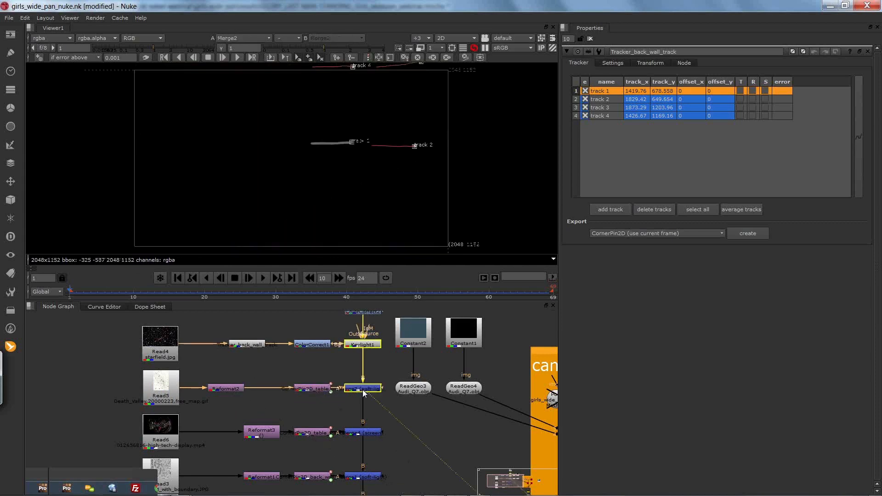
{"action": "left_click_drag", "start_coordinate": [318, 387], "coordinate": [299, 386]}
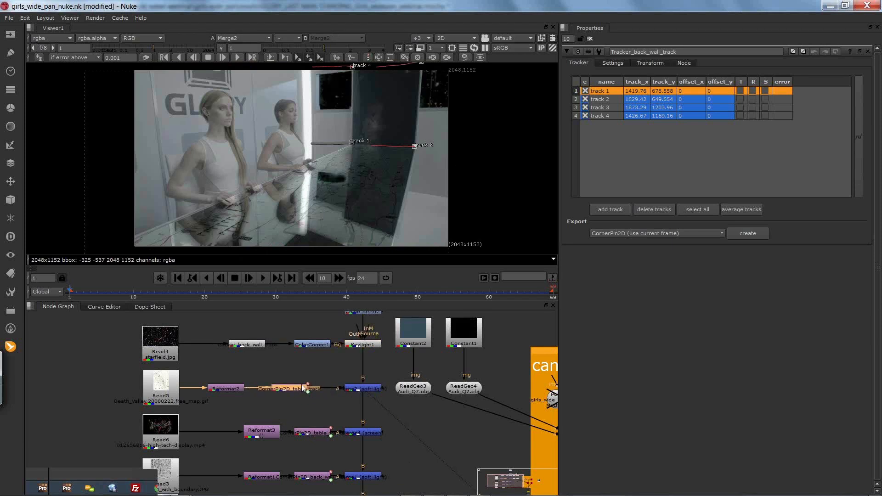
{"action": "key", "text": "Delete"}
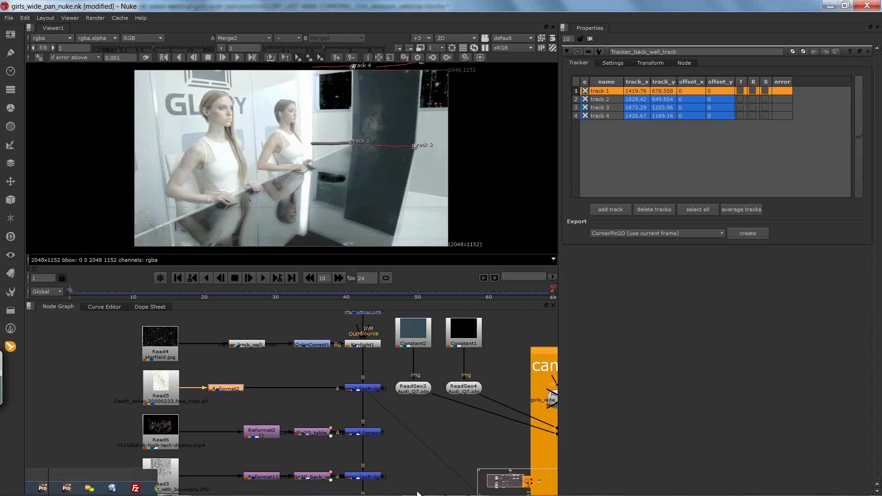
Step: Switch to mocha Pro and export the table track's tracking data to the clipboard in Nuke Corner Pin (*.nk) format
{"action": "key", "text": "alt+Tab"}
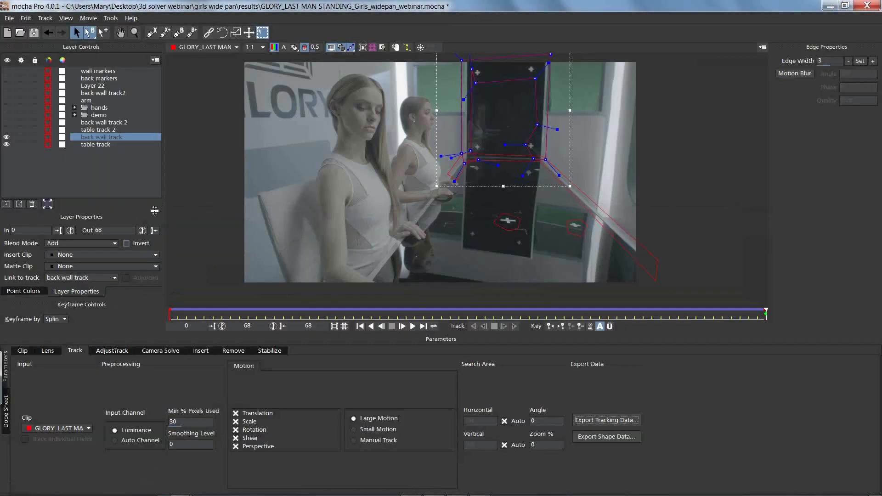
{"action": "left_click", "coordinate": [92, 145]}
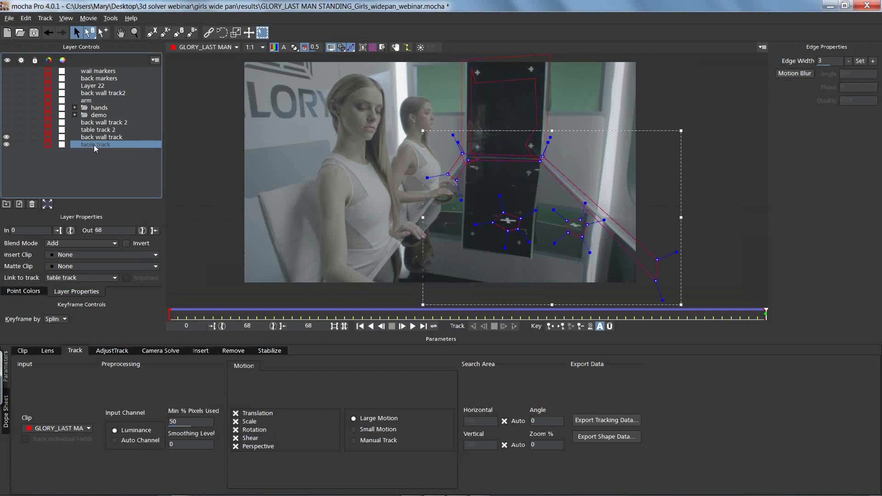
{"action": "left_click", "coordinate": [601, 420]}
{"action": "left_click", "coordinate": [406, 238]}
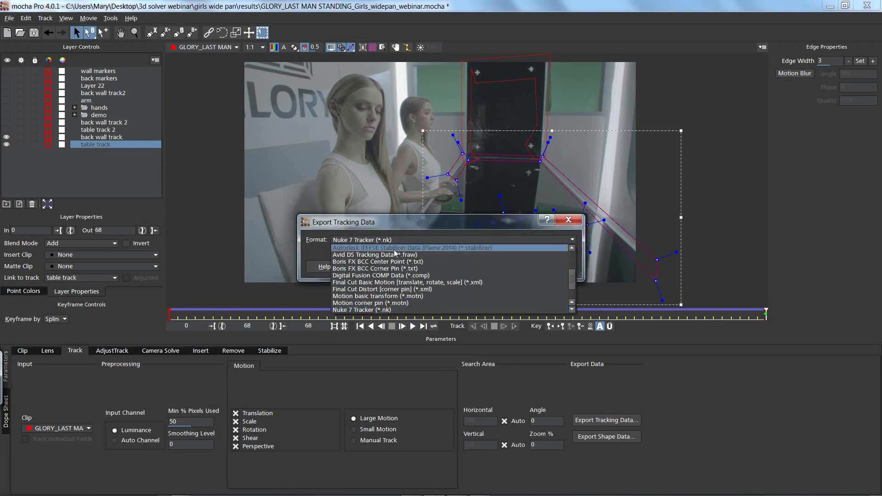
{"action": "scroll", "coordinate": [572, 277], "scroll_direction": "down", "scroll_amount": 2}
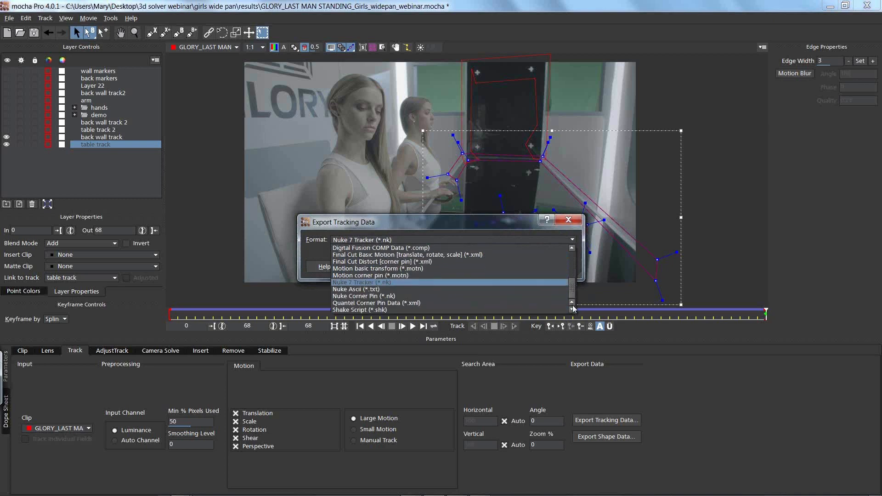
{"action": "left_click", "coordinate": [432, 296]}
{"action": "left_click", "coordinate": [436, 263]}
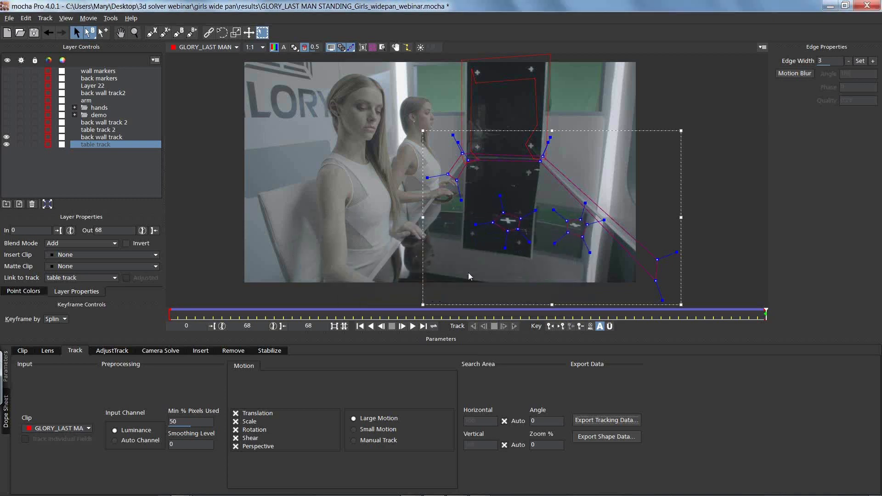
Step: Return to Nuke, paste the table corner pin after Reformat2, and position it in line before Merge2
{"action": "key", "text": "alt+Tab"}
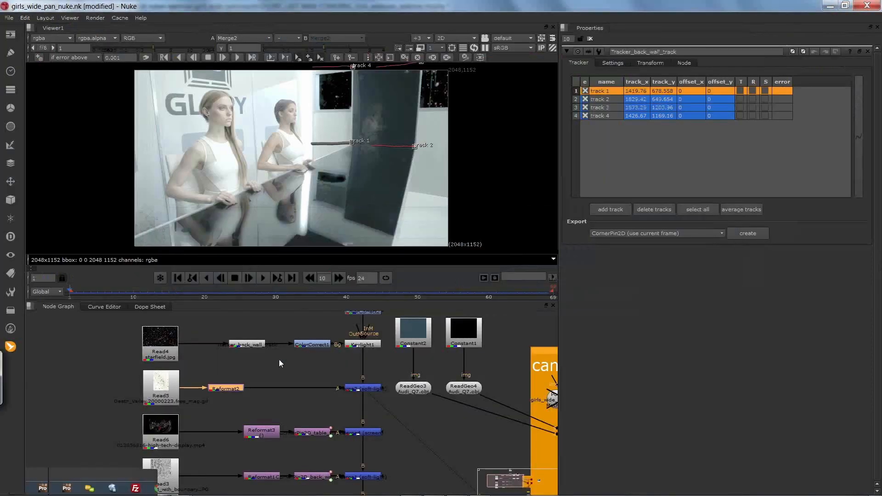
{"action": "key", "text": "ctrl+v"}
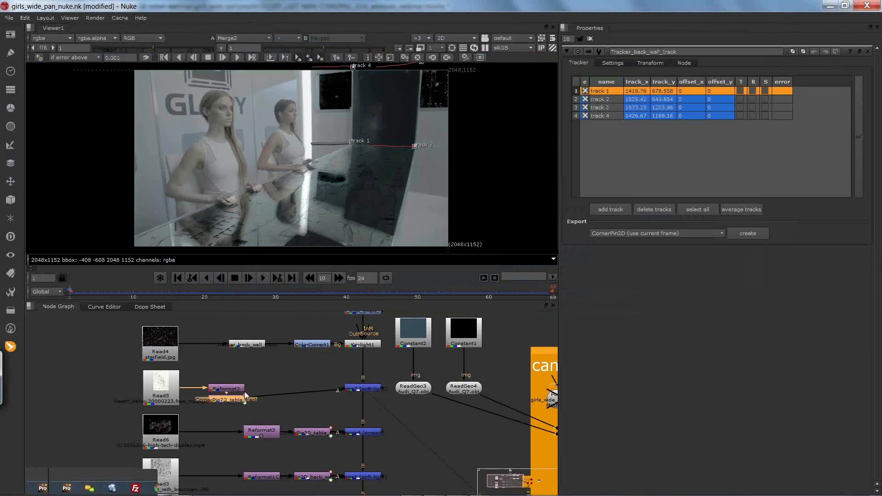
{"action": "left_click_drag", "start_coordinate": [313, 387], "coordinate": [304, 388]}
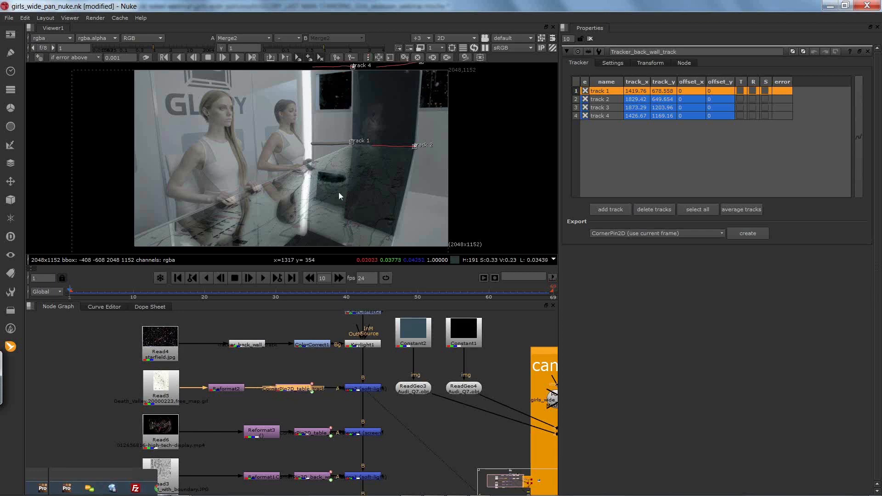
Step: Shift Reformat3 and its table corner pin node closer to Read6 in the high-tech display branch
{"action": "left_click_drag", "start_coordinate": [259, 431], "coordinate": [232, 430]}
{"action": "left_click", "coordinate": [308, 434]}
{"action": "left_click_drag", "start_coordinate": [310, 436], "coordinate": [288, 437]}
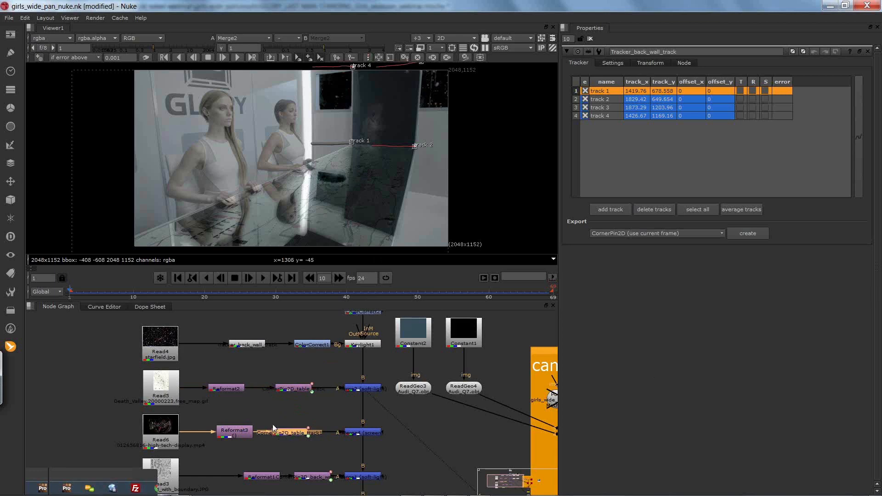
Step: Display the Merge1 output in the viewer and briefly play the composite to check the tracked table graphics
{"action": "left_click", "coordinate": [369, 476]}
{"action": "key", "text": "1"}
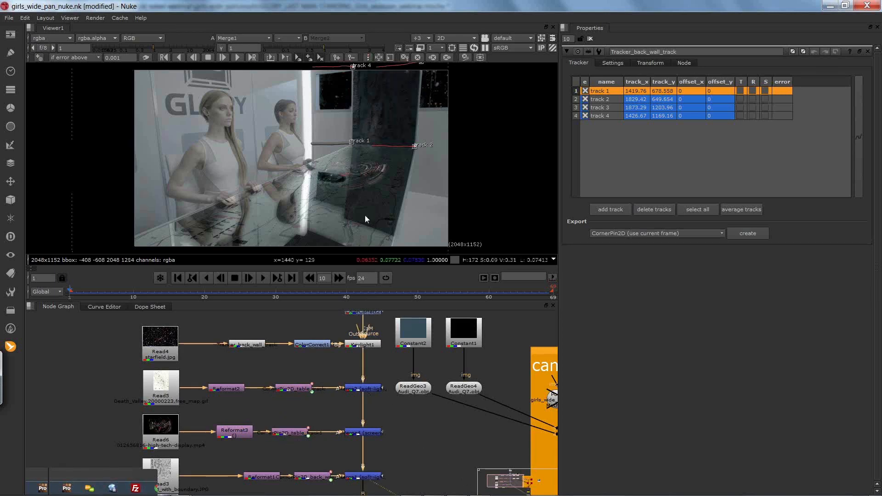
{"action": "left_click", "coordinate": [260, 281]}
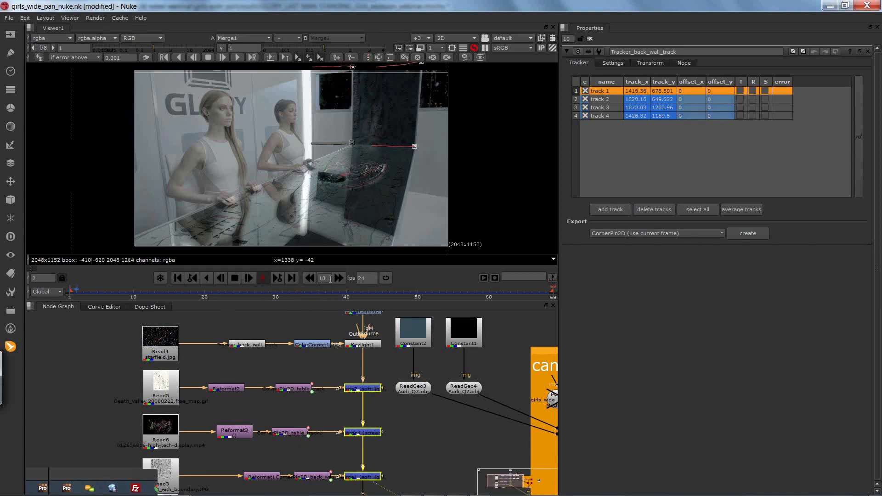
{"action": "left_click", "coordinate": [237, 280]}
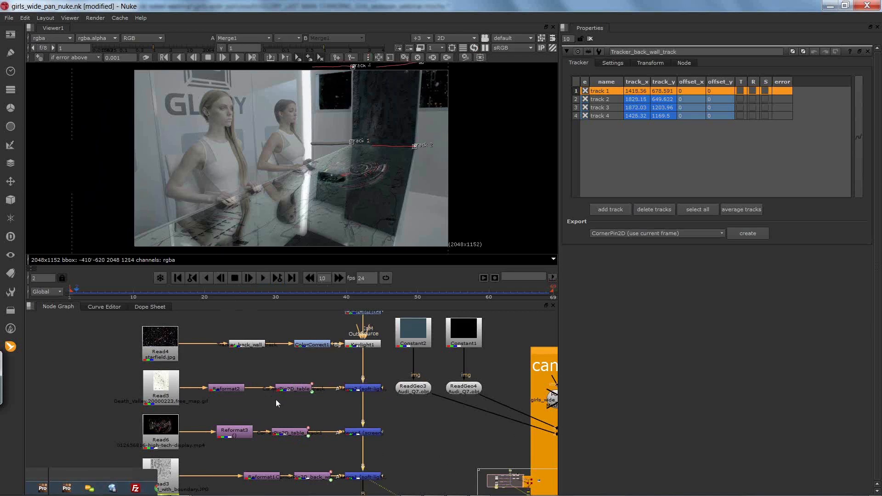
Step: Locate the Read1 clean plate branch at the end of the node tree and open Read1's properties
{"action": "mouse_move", "coordinate": [291, 413]}
{"action": "left_mouse_down"}
{"action": "mouse_move", "coordinate": [296, 381]}
{"action": "mouse_move", "coordinate": [280, 345]}
{"action": "left_mouse_up"}
{"action": "left_click_drag", "start_coordinate": [289, 419], "coordinate": [287, 387]}
{"action": "left_click_drag", "start_coordinate": [276, 433], "coordinate": [290, 423]}
{"action": "left_click", "coordinate": [288, 426]}
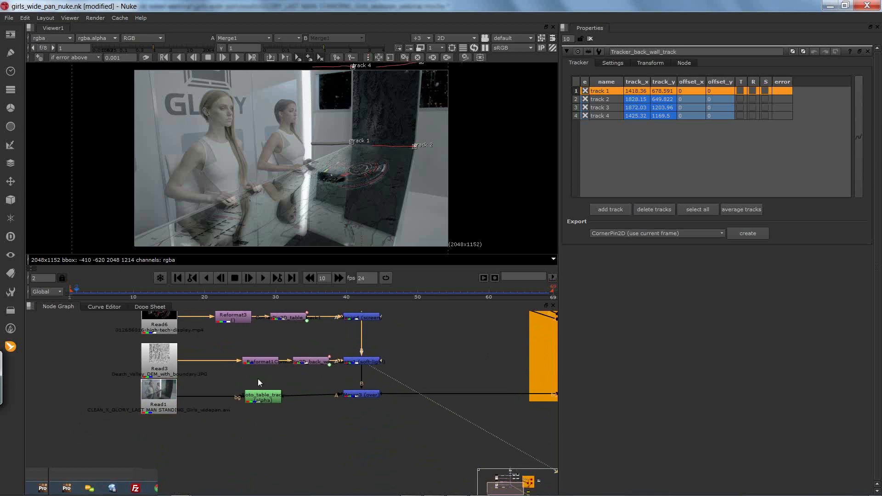
{"action": "left_click_drag", "start_coordinate": [271, 390], "coordinate": [304, 406]}
{"action": "left_click", "coordinate": [192, 414]}
{"action": "left_click_drag", "start_coordinate": [193, 411], "coordinate": [196, 405]}
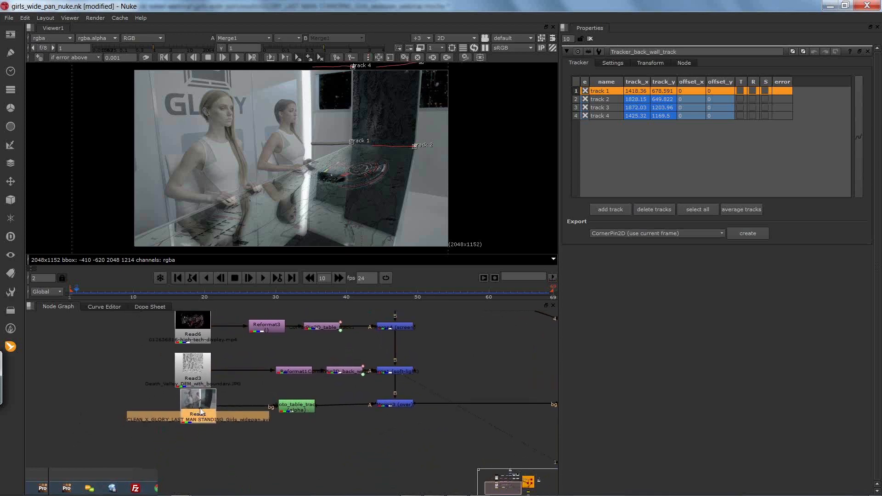
{"action": "left_click_drag", "start_coordinate": [334, 420], "coordinate": [199, 405]}
{"action": "mouse_move", "coordinate": [274, 410]}
{"action": "left_mouse_down"}
{"action": "mouse_move", "coordinate": [233, 418]}
{"action": "mouse_move", "coordinate": [224, 403]}
{"action": "mouse_move", "coordinate": [235, 402]}
{"action": "mouse_move", "coordinate": [225, 409]}
{"action": "mouse_move", "coordinate": [225, 396]}
{"action": "mouse_move", "coordinate": [233, 418]}
{"action": "mouse_move", "coordinate": [272, 414]}
{"action": "left_mouse_up"}
{"action": "left_click", "coordinate": [96, 394]}
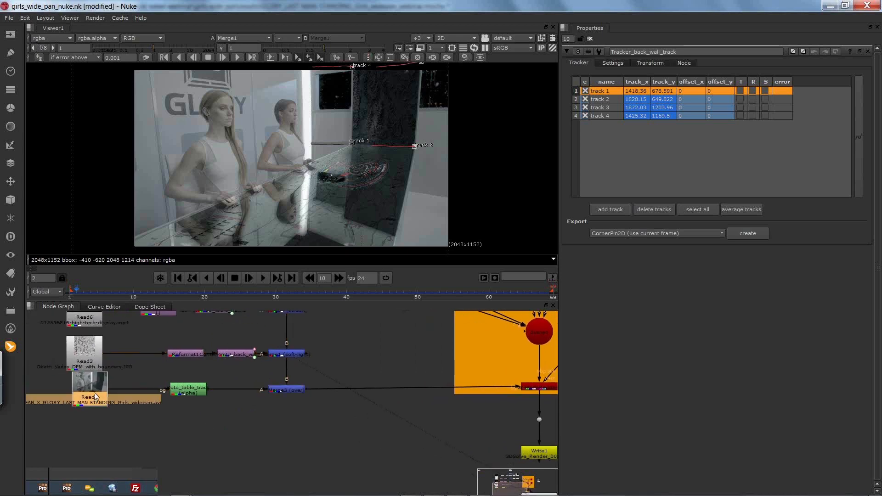
{"action": "double_click", "coordinate": [93, 388]}
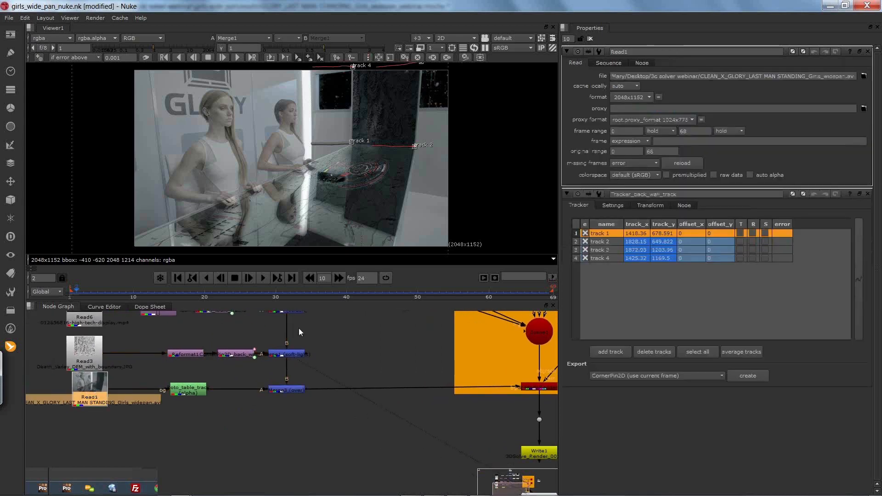
Step: Delete the existing table track roto node between Read1 and the over merge
{"action": "left_click", "coordinate": [189, 392]}
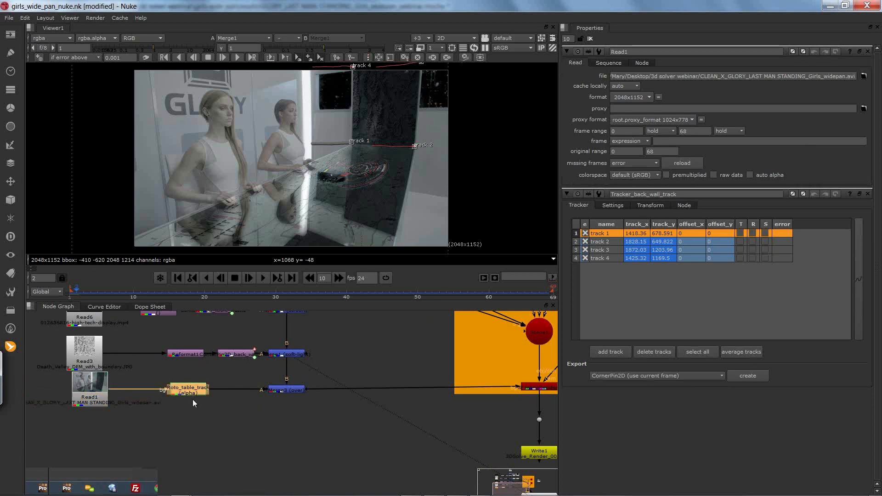
{"action": "key", "text": "Delete"}
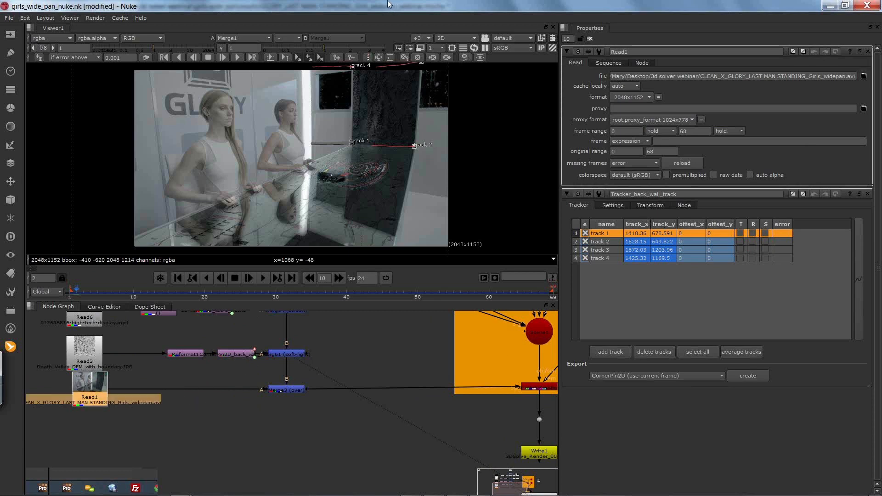
Step: Switch to mocha Pro, show only the hands layer group, and go to frame 0
{"action": "key", "text": "alt+Tab"}
{"action": "key", "text": "alt+Tab"}
{"action": "key", "text": "alt+Tab"}
{"action": "key", "text": "alt+Tab"}
{"action": "key", "text": "alt+Tab"}
{"action": "key", "text": "alt+Tab"}
{"action": "key", "text": "alt+Tab"}
{"action": "key", "text": "alt+Tab"}
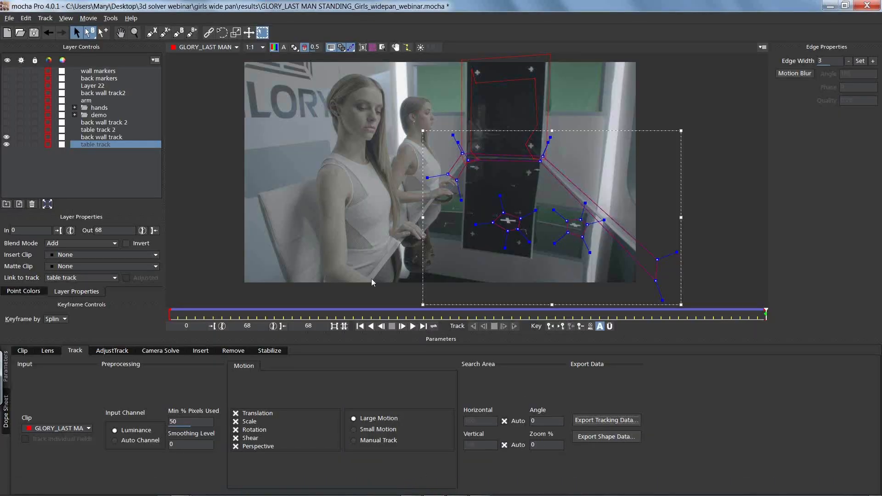
{"action": "left_click", "coordinate": [7, 144]}
{"action": "left_click", "coordinate": [7, 136]}
{"action": "left_click", "coordinate": [8, 107]}
{"action": "left_click_drag", "start_coordinate": [512, 315], "coordinate": [157, 300]}
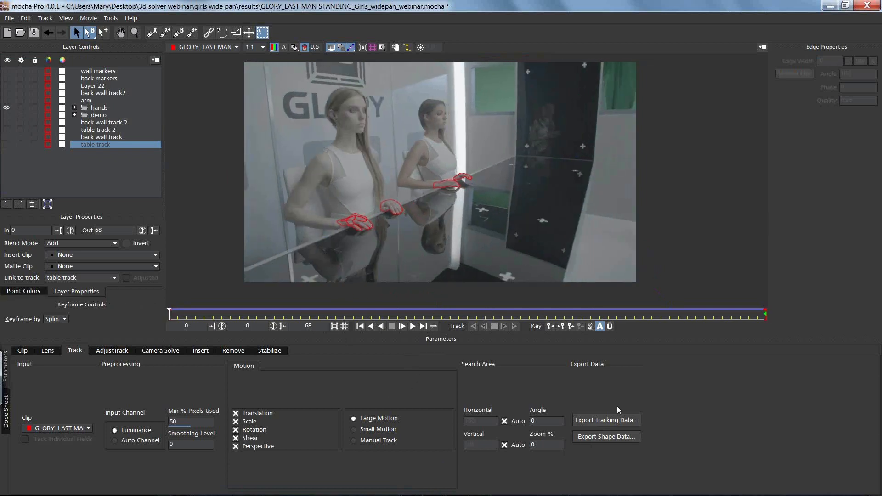
Step: Export the shape data of all visible layers to the clipboard as Nuke v6.2+ RotoPaint [Transform & Shape] (*.nk)
{"action": "left_click", "coordinate": [602, 437]}
{"action": "left_click", "coordinate": [416, 240]}
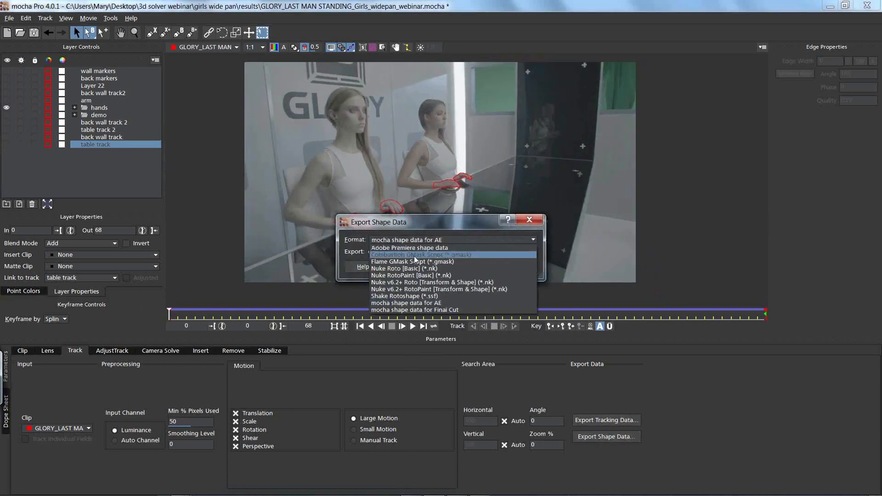
{"action": "left_click", "coordinate": [411, 289]}
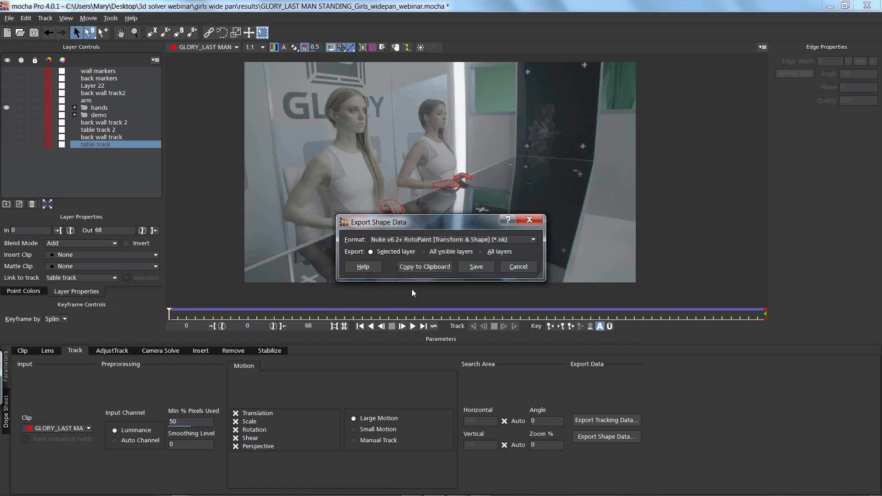
{"action": "left_click", "coordinate": [426, 266]}
Step: Return to Nuke, paste the hands roto node in line between Read1 and the over merge, and open its properties
{"action": "key", "text": "alt+Tab"}
{"action": "key", "text": "alt+Tab"}
{"action": "key", "text": "alt+Tab"}
{"action": "key", "text": "alt+Tab"}
{"action": "key", "text": "alt+Tab"}
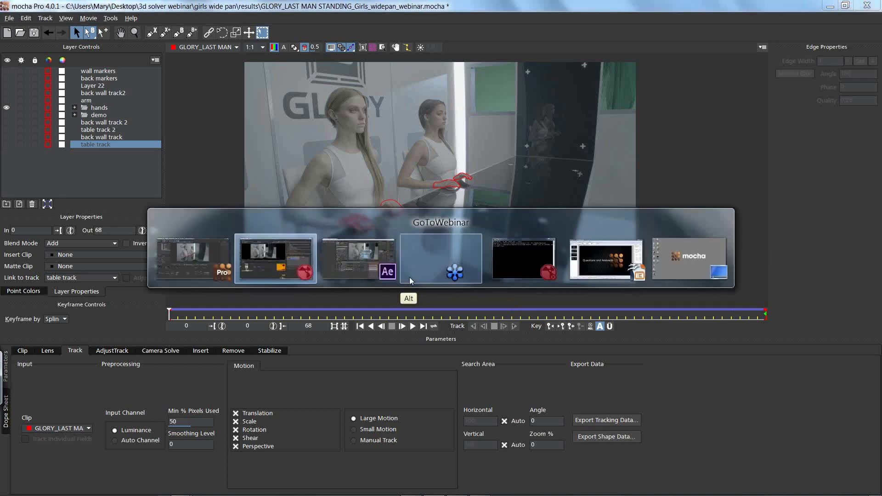
{"action": "key", "text": "alt+Tab"}
{"action": "key", "text": "alt+Tab"}
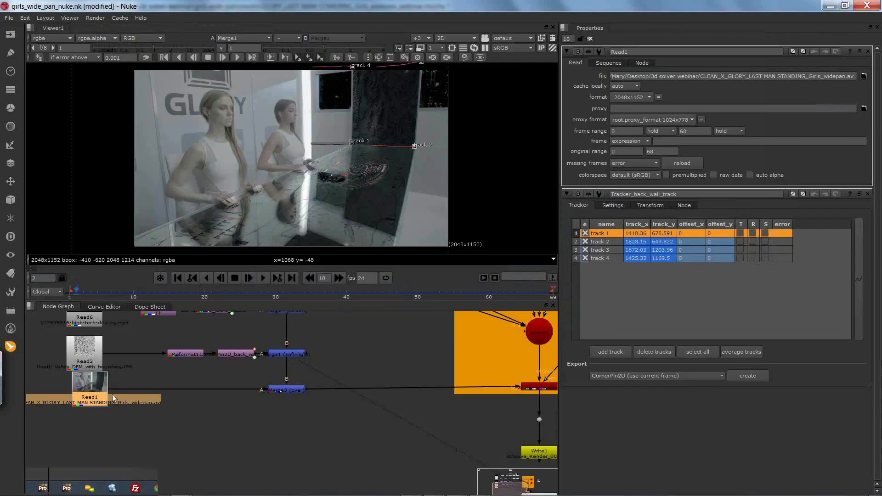
{"action": "left_click", "coordinate": [24, 18]}
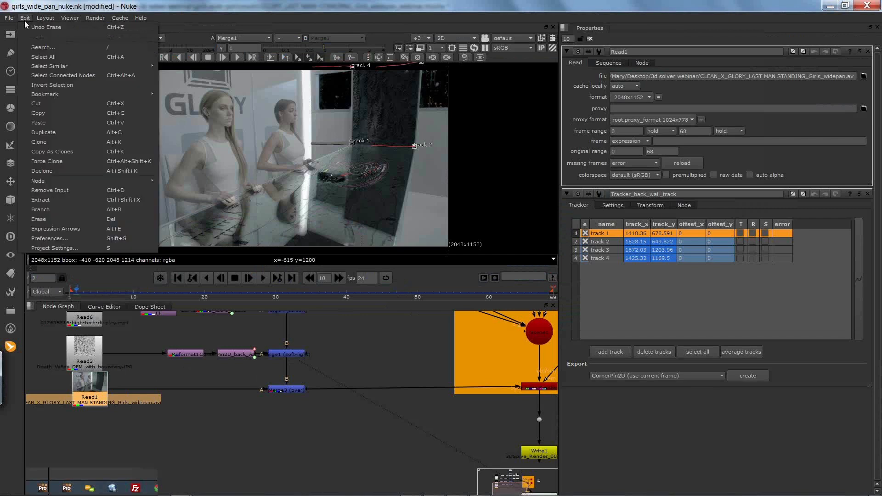
{"action": "left_click", "coordinate": [48, 122]}
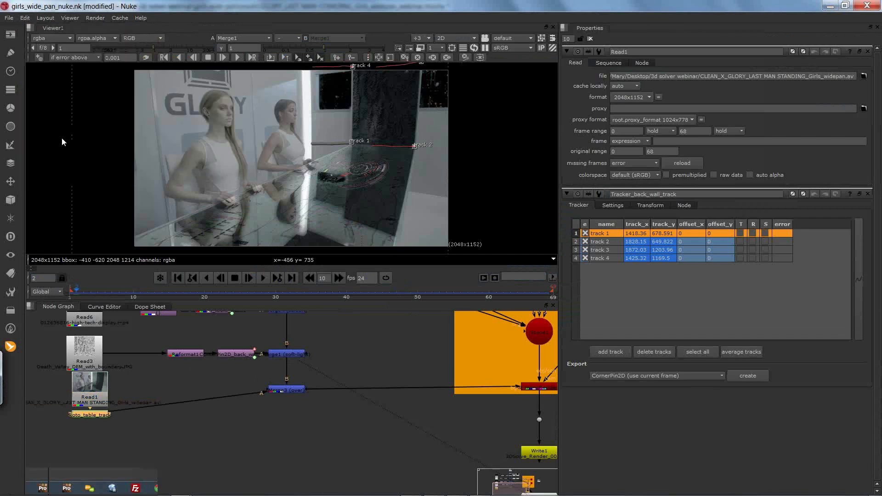
{"action": "left_click_drag", "start_coordinate": [104, 413], "coordinate": [186, 392]}
{"action": "double_click", "coordinate": [193, 390]}
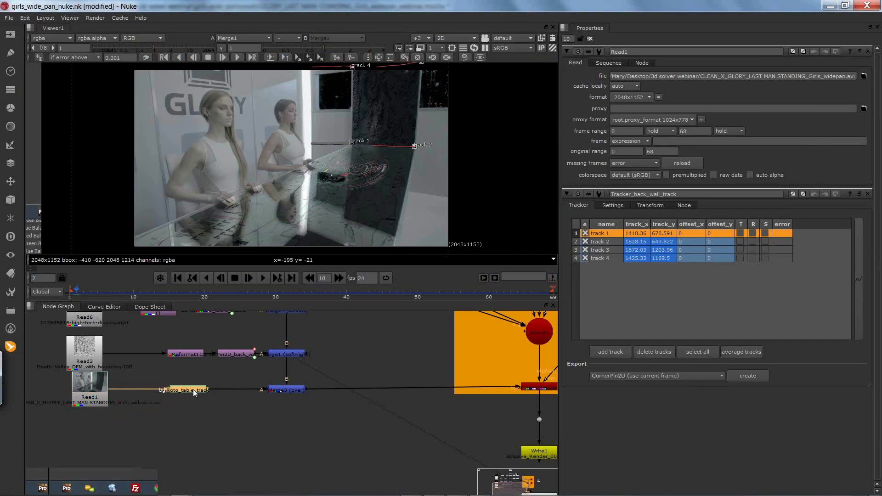
Step: Set the hands roto node's output to alpha and its premultiply to rgba
{"action": "left_click", "coordinate": [640, 89]}
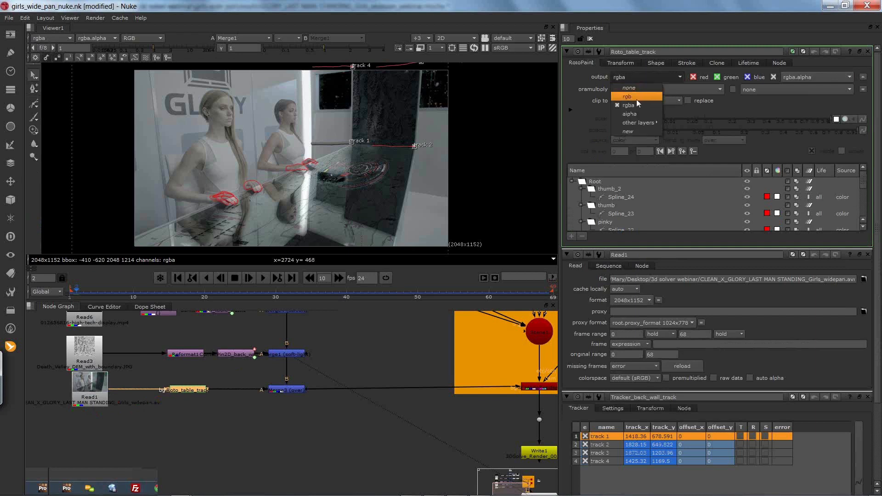
{"action": "left_click", "coordinate": [636, 114]}
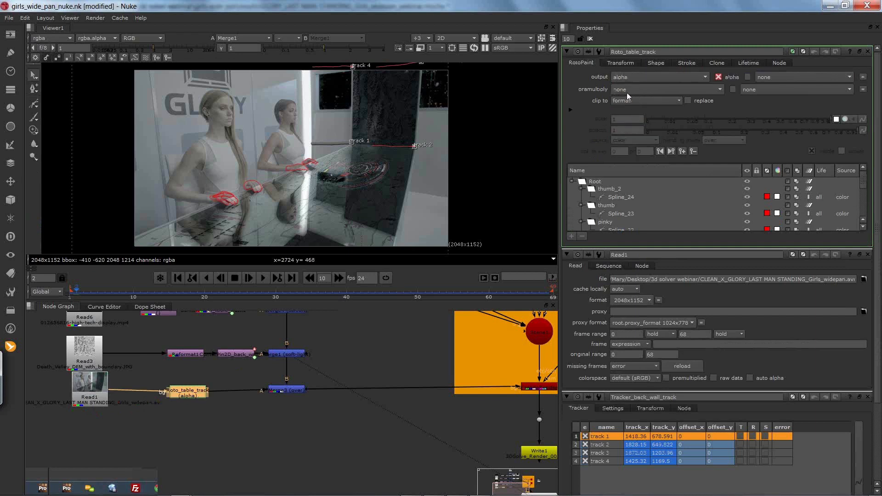
{"action": "left_click", "coordinate": [630, 92]}
{"action": "left_click", "coordinate": [629, 122]}
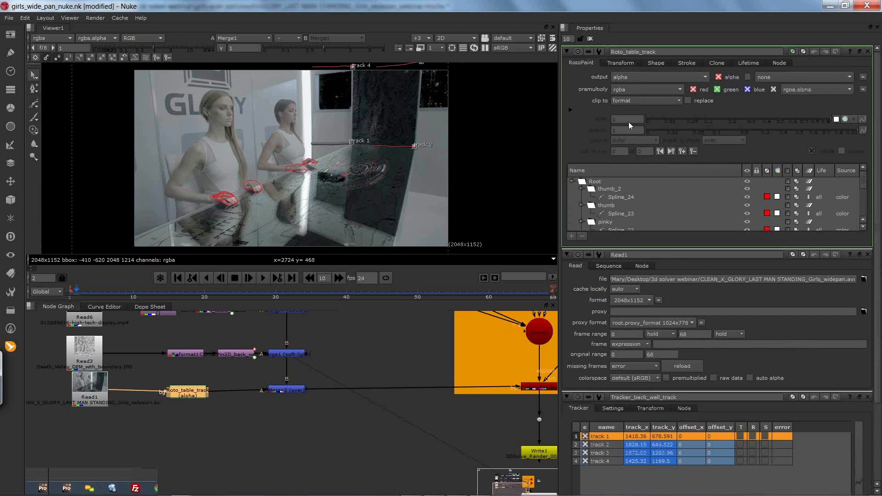
{"action": "left_click", "coordinate": [241, 433]}
Step: View the over merge fed by the hands roto and scrub the timeline to check the hands against the table, ending on frame 1
{"action": "mouse_move", "coordinate": [76, 290]}
{"action": "left_mouse_down"}
{"action": "mouse_move", "coordinate": [292, 291]}
{"action": "mouse_move", "coordinate": [148, 292]}
{"action": "left_mouse_up"}
{"action": "left_click", "coordinate": [282, 390]}
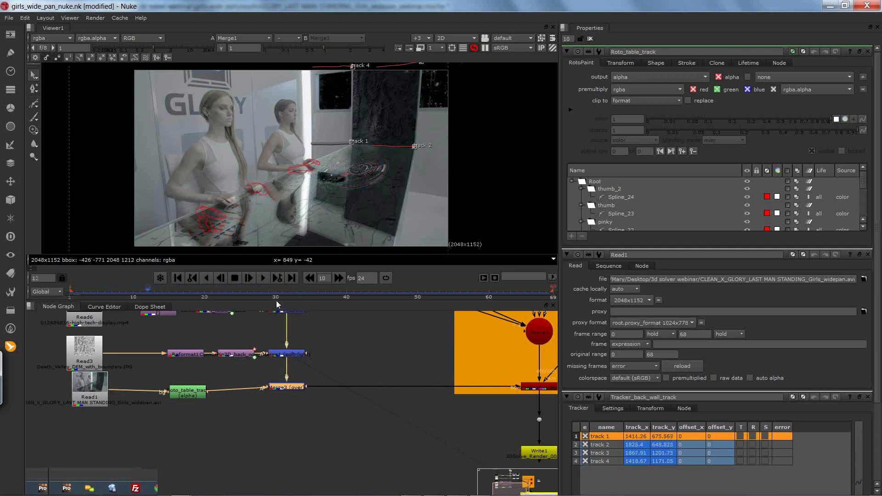
{"action": "left_click", "coordinate": [294, 388]}
{"action": "key", "text": "1"}
{"action": "left_click", "coordinate": [254, 290]}
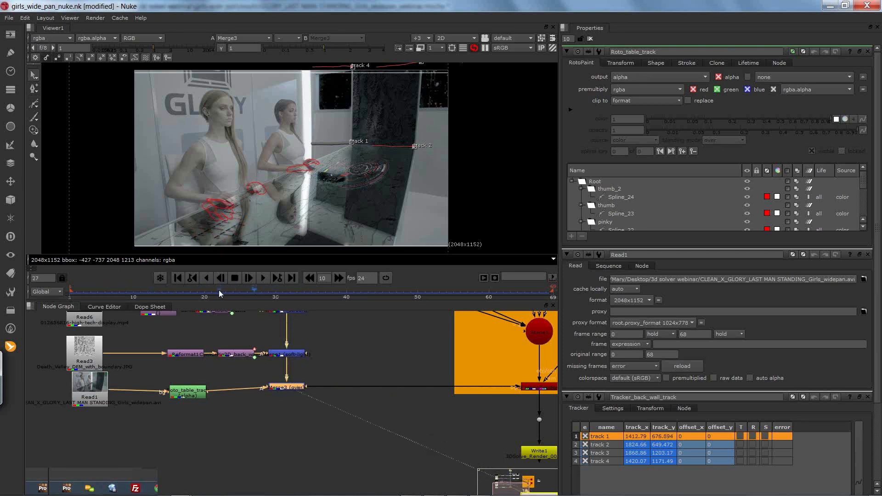
{"action": "left_click_drag", "start_coordinate": [164, 293], "coordinate": [72, 293]}
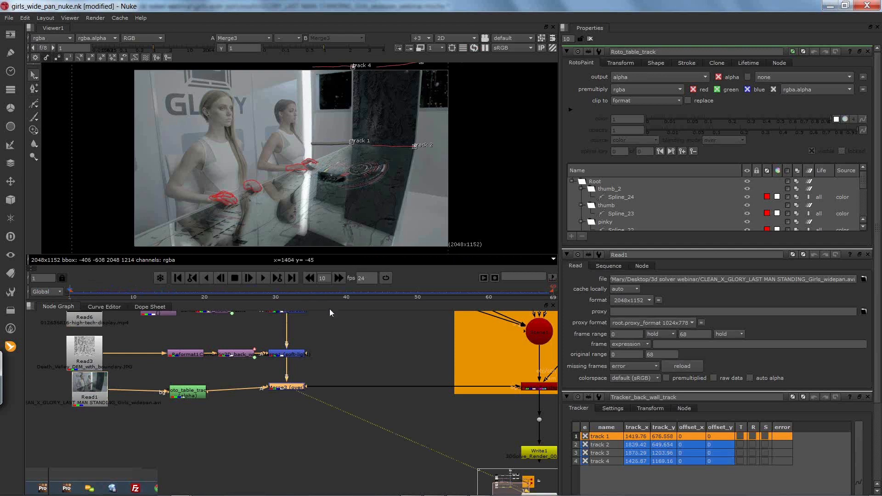
Step: View the output of the camera rig's ScanlineRender node
{"action": "left_click_drag", "start_coordinate": [364, 382], "coordinate": [281, 454]}
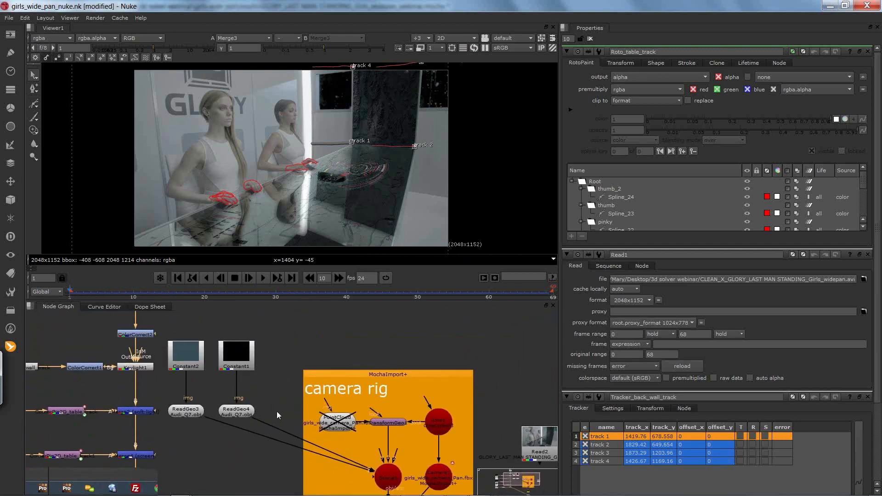
{"action": "left_click_drag", "start_coordinate": [277, 411], "coordinate": [286, 399]}
{"action": "left_click_drag", "start_coordinate": [303, 455], "coordinate": [263, 328]}
{"action": "left_click", "coordinate": [355, 398]}
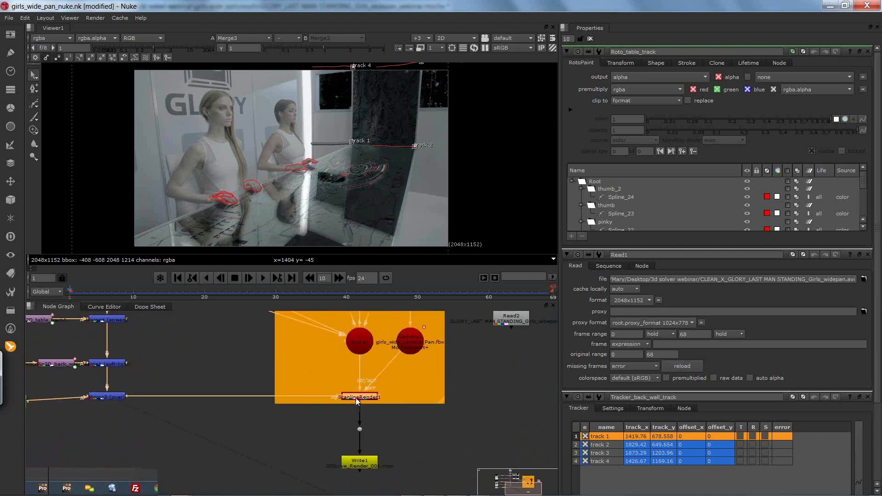
{"action": "key", "text": "1"}
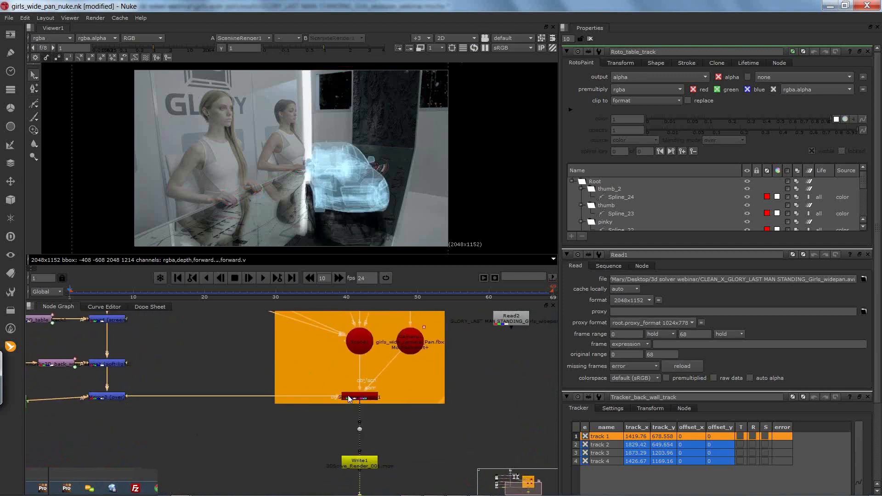
{"action": "key", "text": "x"}
{"action": "left_click", "coordinate": [335, 396]}
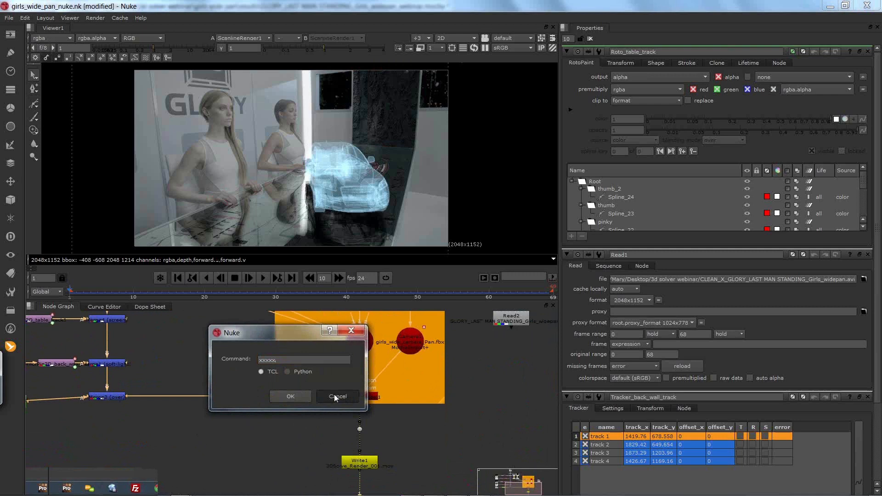
Step: Examine the two Audi_Q7.obj ReadGeo nodes, their source file settings and the Constant nodes that colour them
{"action": "left_click_drag", "start_coordinate": [254, 383], "coordinate": [272, 401]}
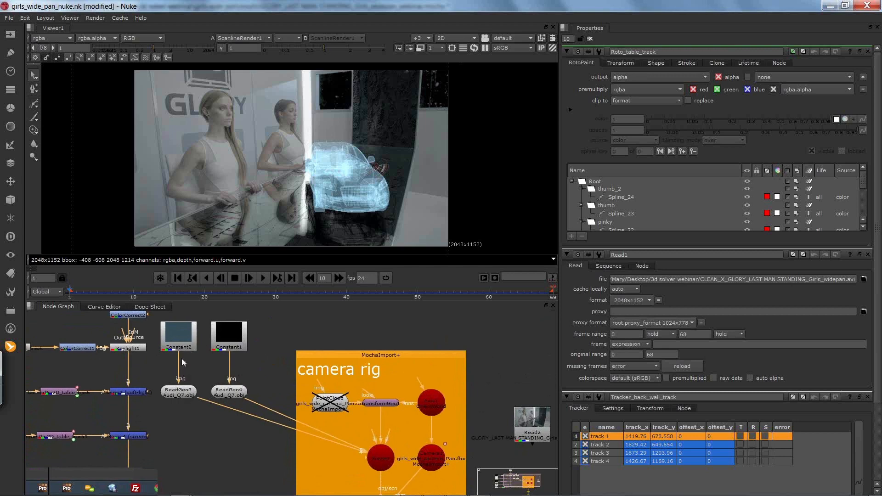
{"action": "mouse_move", "coordinate": [199, 365]}
{"action": "left_mouse_down"}
{"action": "mouse_move", "coordinate": [196, 347]}
{"action": "mouse_move", "coordinate": [188, 358]}
{"action": "left_mouse_up"}
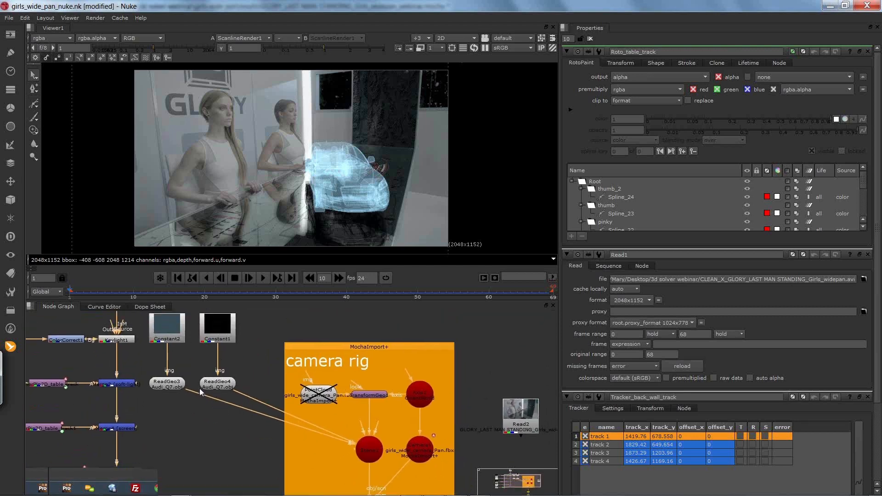
{"action": "left_click_drag", "start_coordinate": [239, 407], "coordinate": [227, 377]}
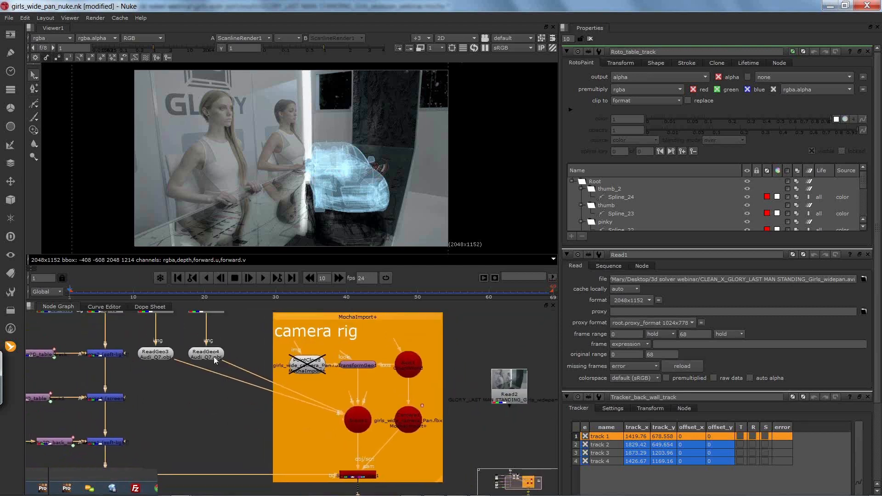
{"action": "left_click", "coordinate": [212, 355]}
{"action": "left_click", "coordinate": [862, 76]}
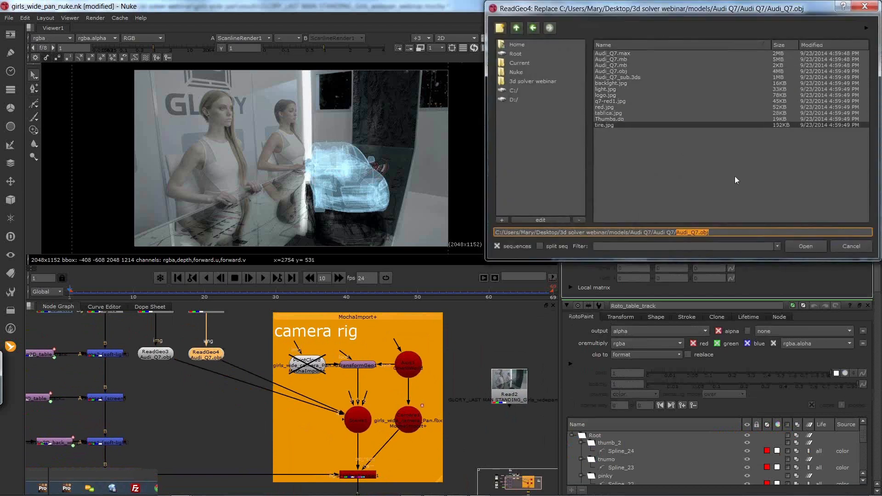
{"action": "left_click", "coordinate": [851, 247]}
{"action": "left_click", "coordinate": [168, 355]}
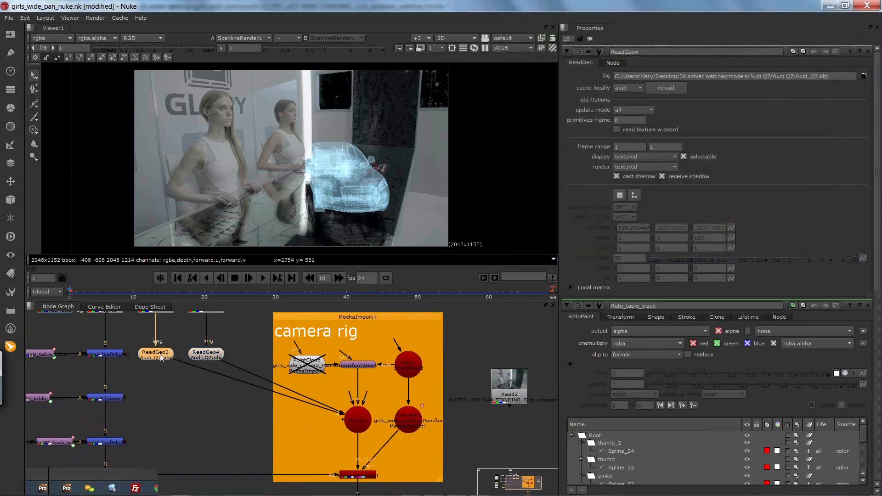
{"action": "left_click_drag", "start_coordinate": [270, 349], "coordinate": [270, 379]}
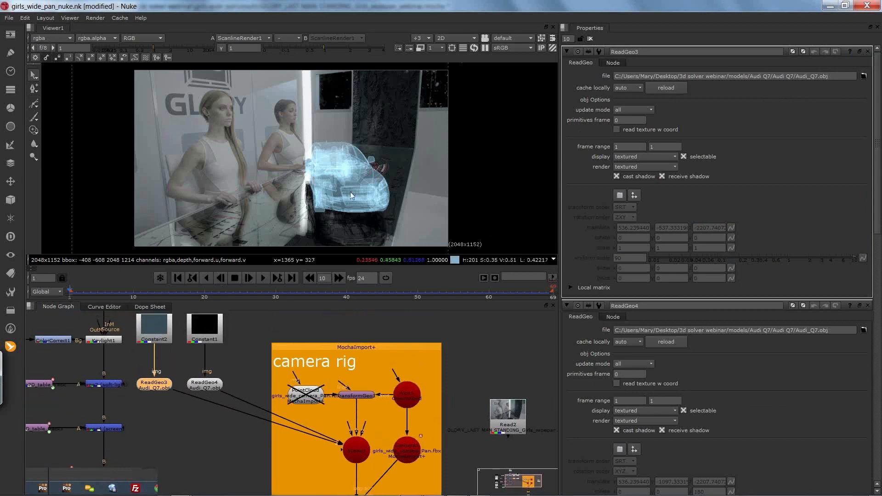
{"action": "left_click", "coordinate": [214, 387]}
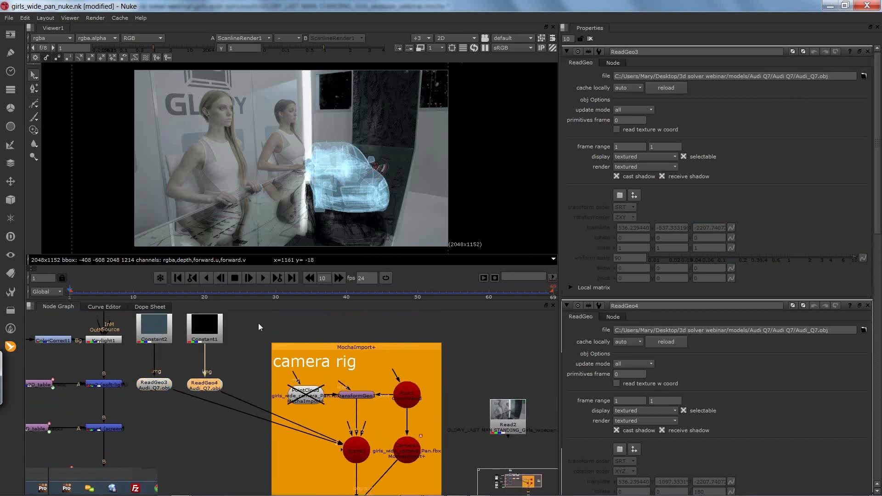
{"action": "left_click", "coordinate": [212, 334]}
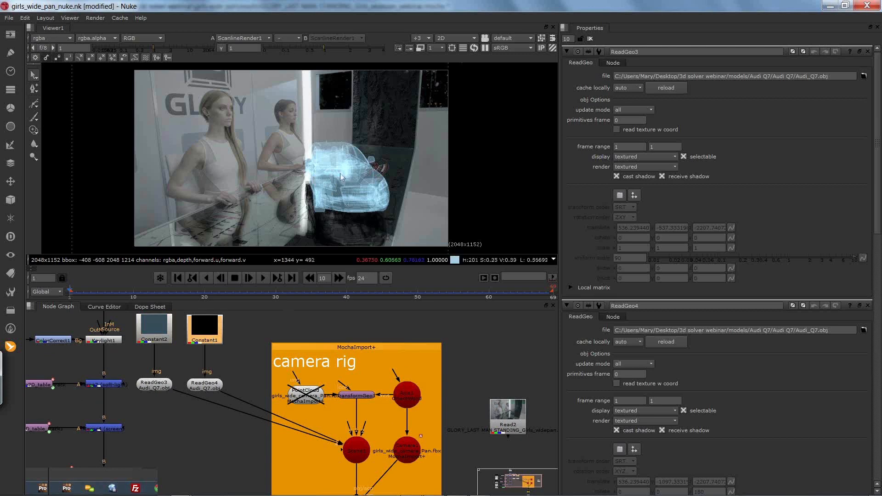
Step: Select Scene1 and examine how the car geometry and camera connect to the ScanlineRender node in the camera rig
{"action": "left_click_drag", "start_coordinate": [351, 342], "coordinate": [322, 276]}
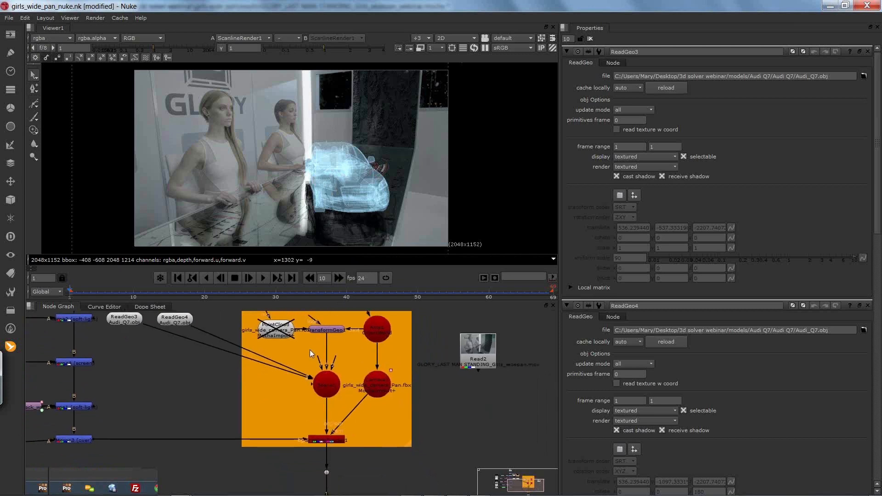
{"action": "left_click", "coordinate": [326, 383]}
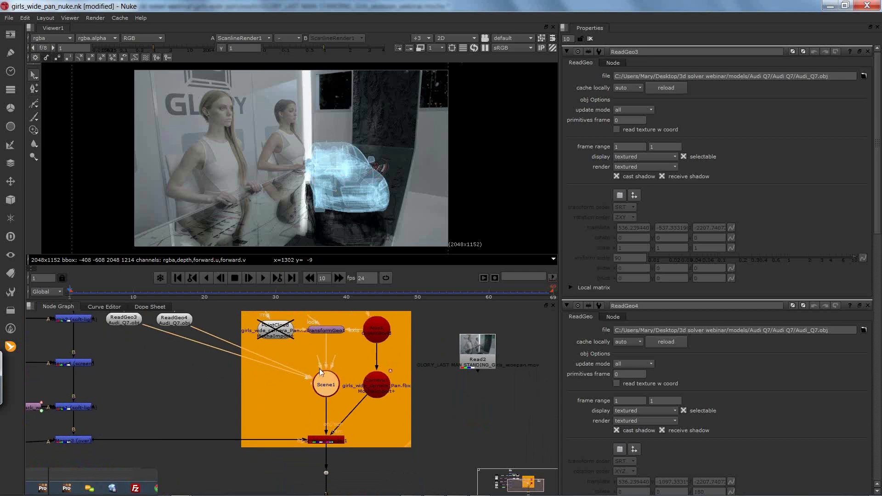
{"action": "left_click_drag", "start_coordinate": [319, 368], "coordinate": [324, 393]}
{"action": "left_click_drag", "start_coordinate": [386, 430], "coordinate": [325, 394]}
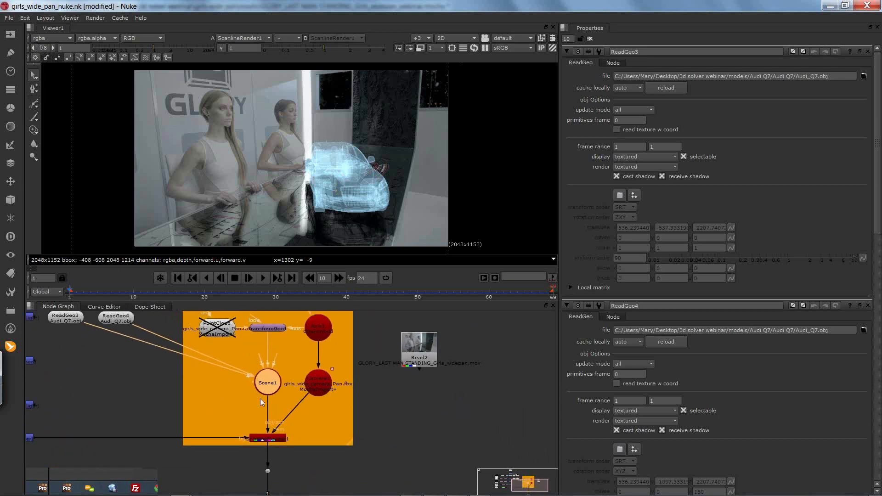
{"action": "left_click_drag", "start_coordinate": [383, 357], "coordinate": [334, 387]}
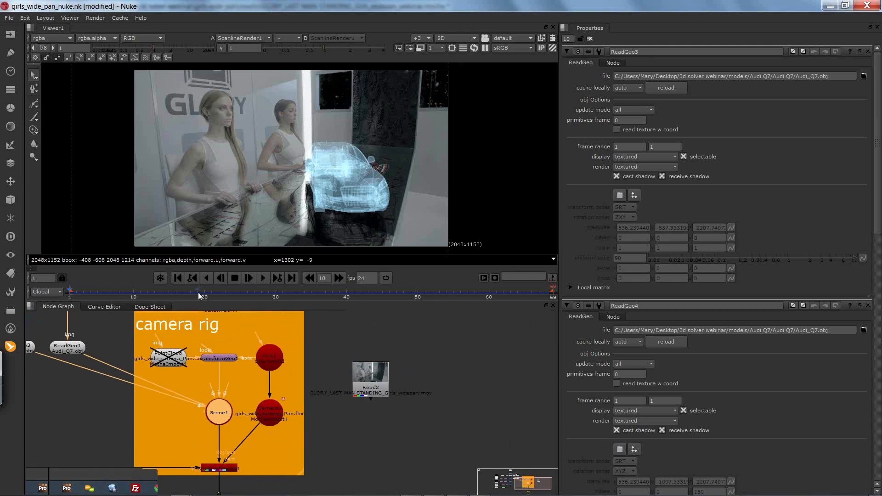
Step: With Read2 selected, create a MochaImport+ full camera rig from girls_wide_camera_Pan.fbx in the girls wide pan folder of 3d solver webinar
{"action": "left_click_drag", "start_coordinate": [371, 381], "coordinate": [396, 361]}
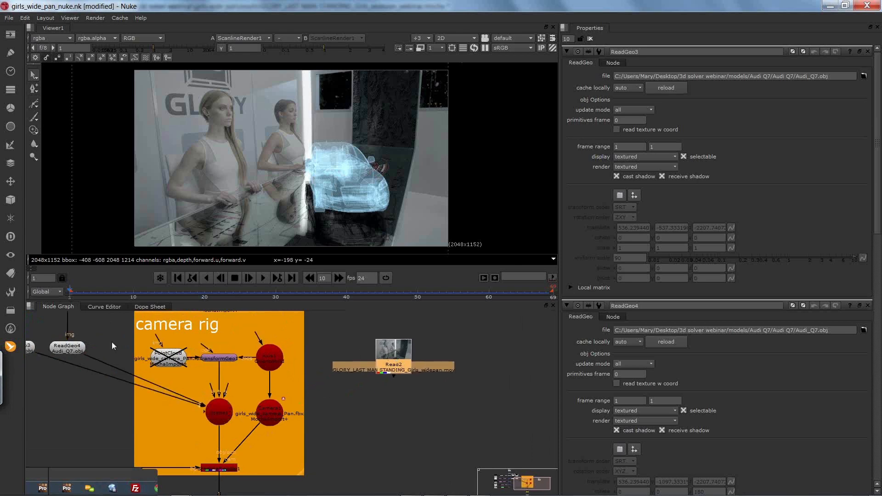
{"action": "left_click", "coordinate": [16, 348]}
{"action": "mouse_move", "coordinate": [55, 346]}
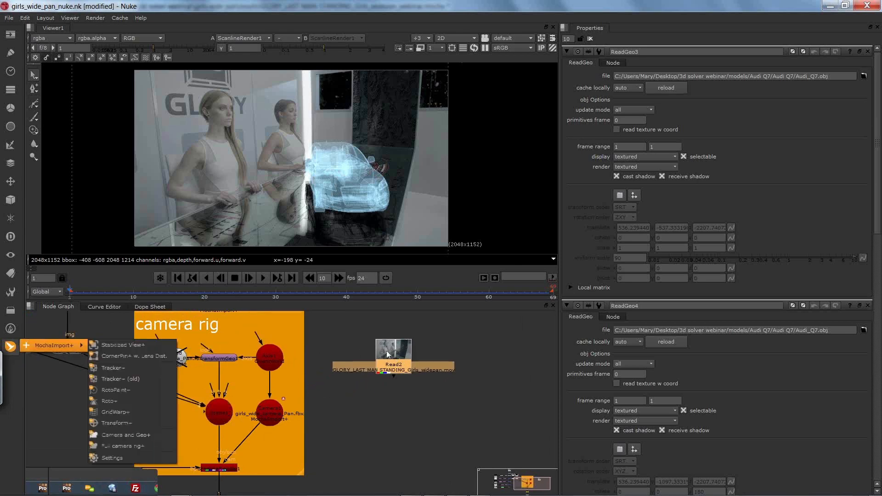
{"action": "left_click", "coordinate": [140, 445]}
{"action": "left_click_drag", "start_coordinate": [235, 253], "coordinate": [358, 185]}
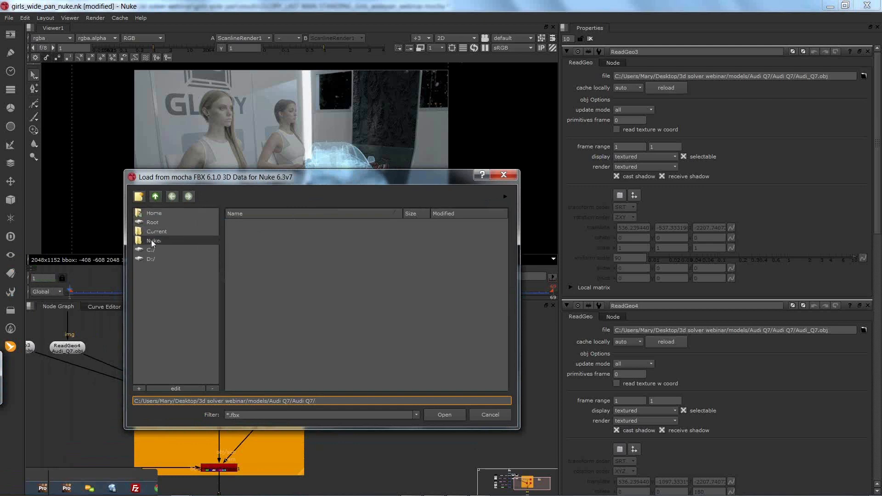
{"action": "left_click", "coordinate": [156, 197]}
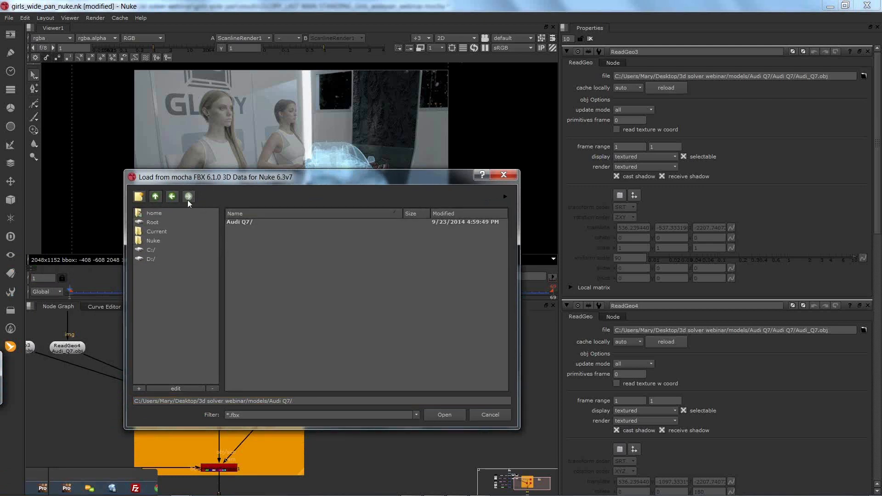
{"action": "left_click", "coordinate": [154, 214]}
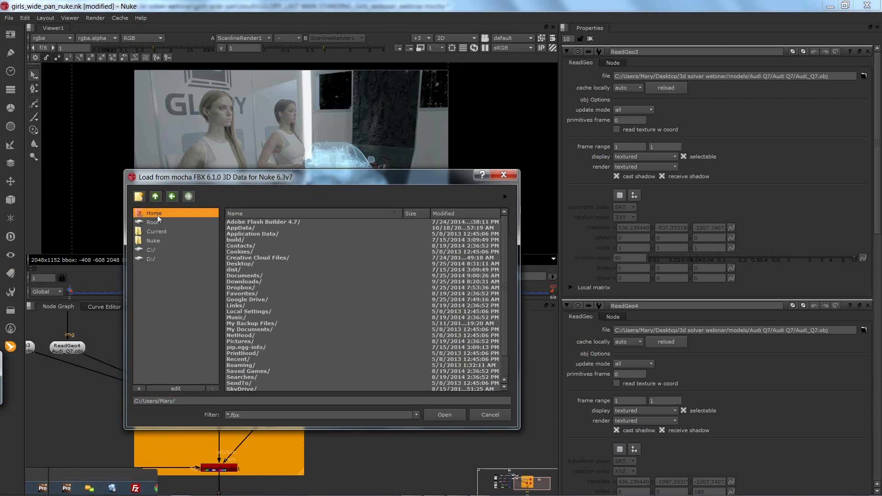
{"action": "double_click", "coordinate": [246, 263]}
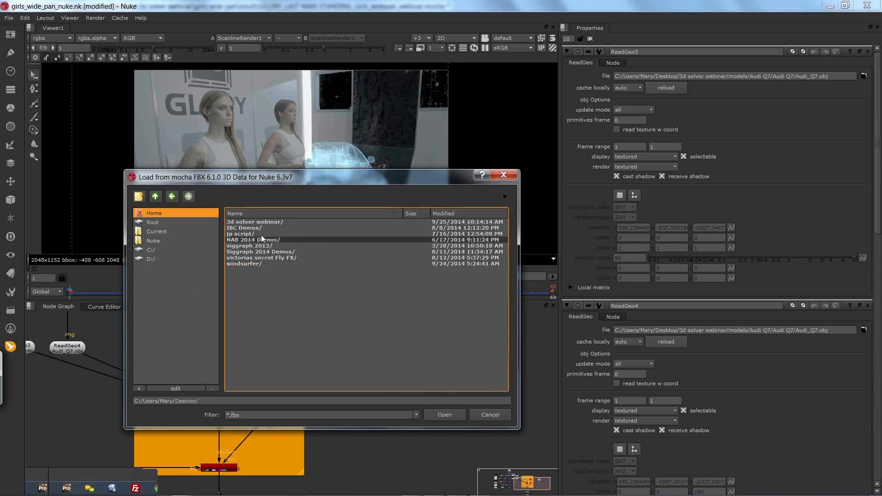
{"action": "double_click", "coordinate": [255, 220]}
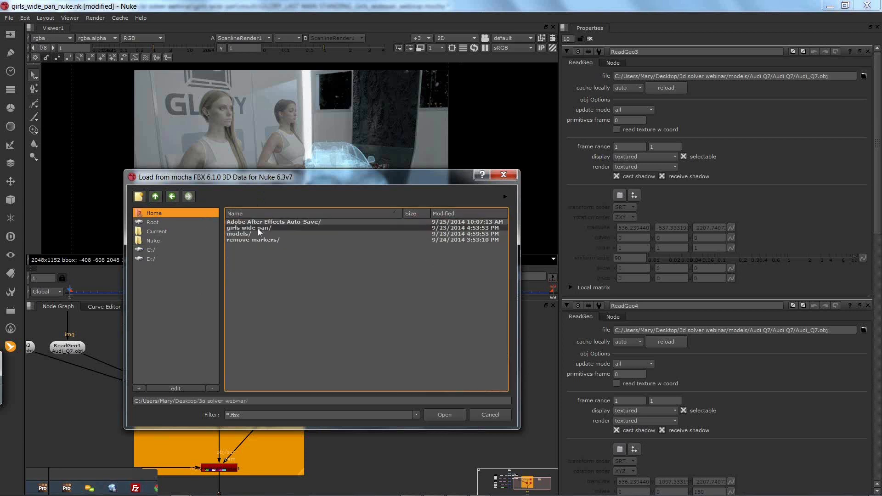
{"action": "double_click", "coordinate": [253, 228]}
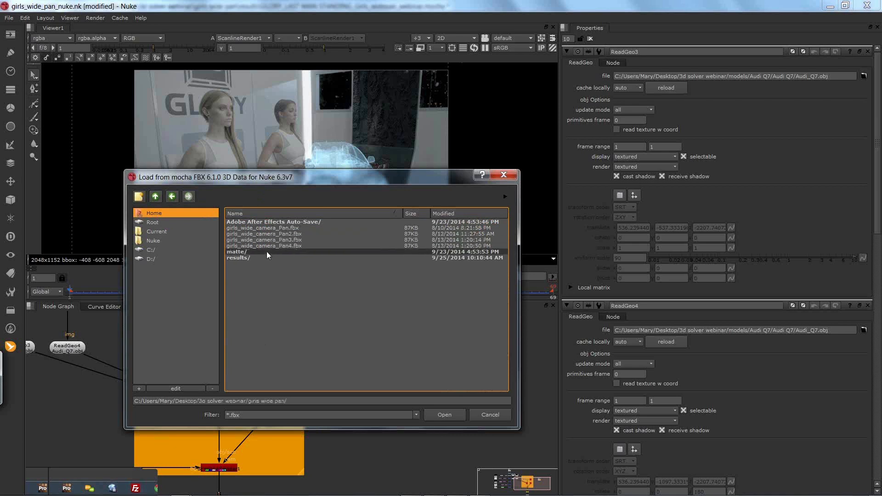
{"action": "left_click", "coordinate": [263, 227]}
{"action": "left_click", "coordinate": [450, 415]}
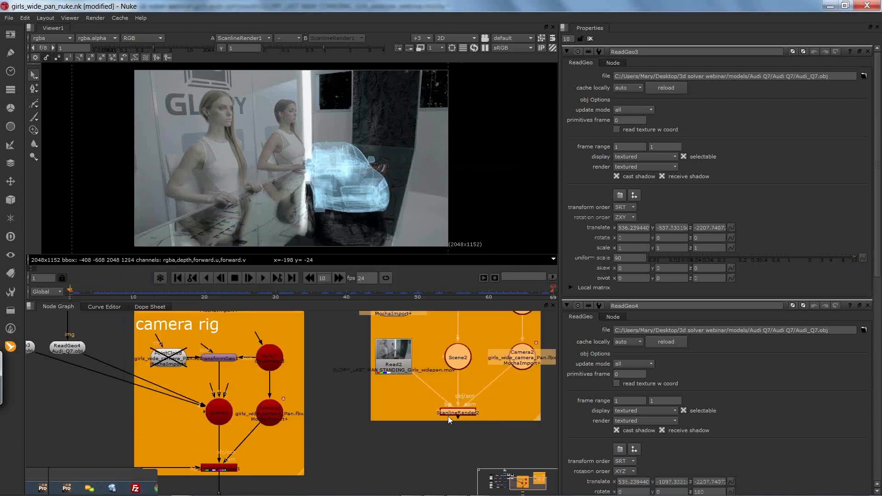
Step: Display the Write1 output in the viewer
{"action": "left_click_drag", "start_coordinate": [437, 347], "coordinate": [349, 366]}
{"action": "left_click_drag", "start_coordinate": [258, 427], "coordinate": [294, 390]}
{"action": "left_click", "coordinate": [323, 414]}
{"action": "key", "text": "1"}
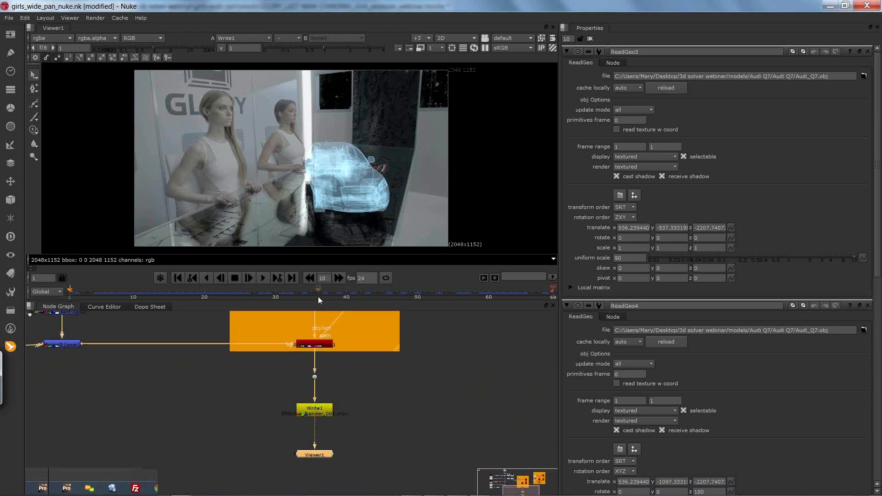
Step: Scrub through the final composite and preview its playback from the start of the timeline
{"action": "left_click", "coordinate": [155, 298]}
{"action": "mouse_move", "coordinate": [154, 298]}
{"action": "left_mouse_down"}
{"action": "mouse_move", "coordinate": [133, 290]}
{"action": "mouse_move", "coordinate": [92, 297]}
{"action": "left_mouse_up"}
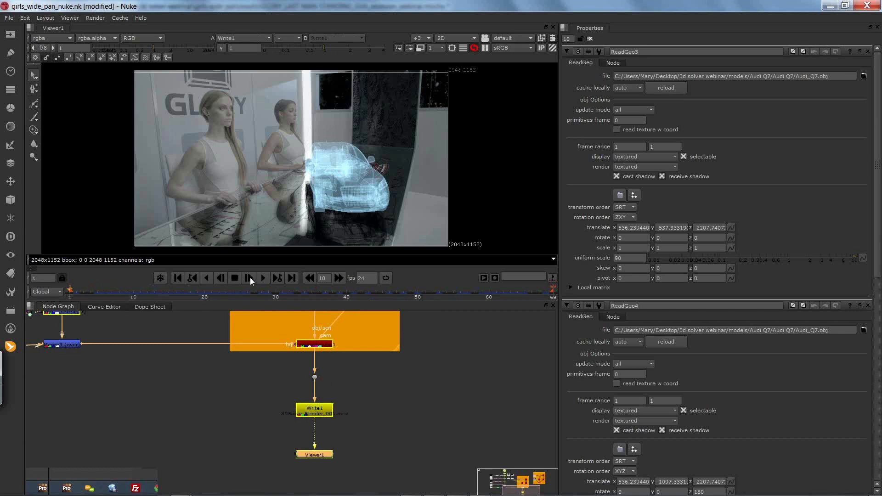
{"action": "left_click", "coordinate": [262, 278]}
{"action": "left_click", "coordinate": [66, 291]}
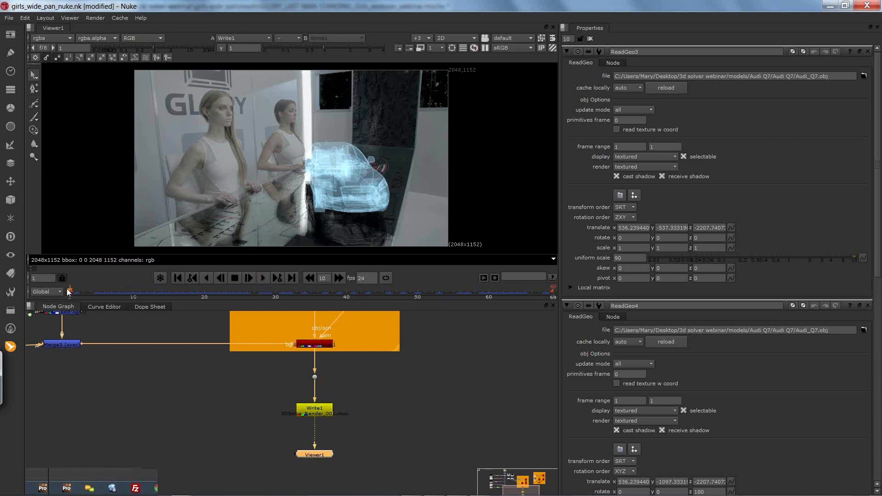
{"action": "left_click", "coordinate": [484, 277]}
{"action": "left_click", "coordinate": [525, 341]}
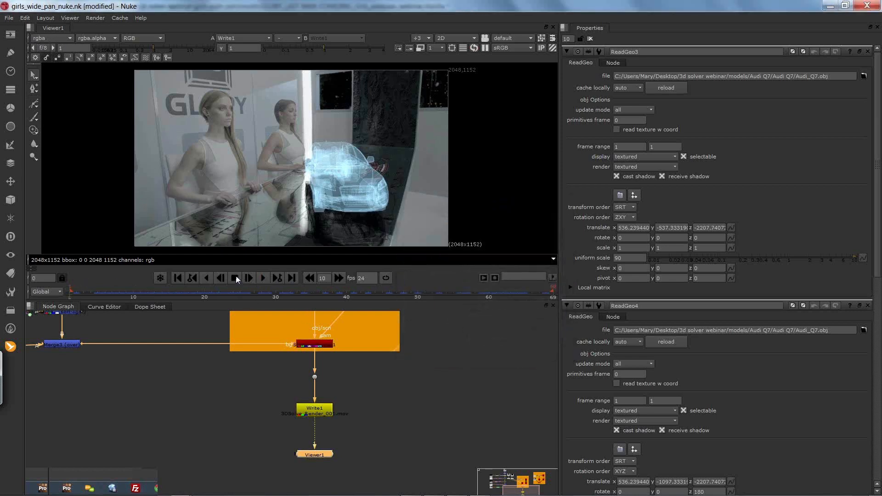
Step: Check the Write1 composite by stepping through its opening frames, jumping to the last frame and returning to frame 1
{"action": "left_click", "coordinate": [249, 279]}
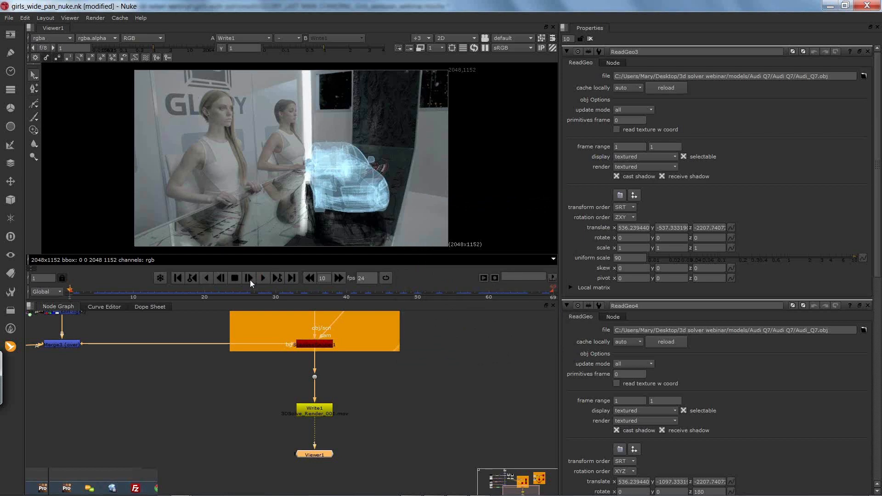
{"action": "left_click", "coordinate": [262, 279]}
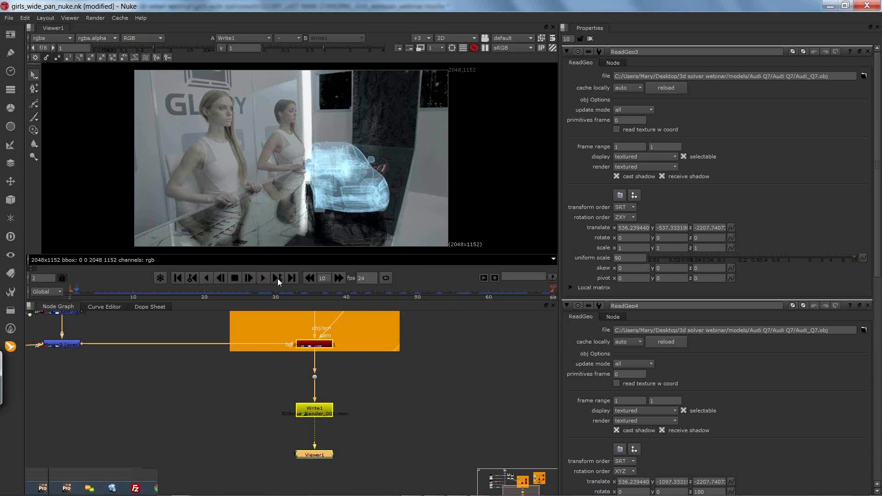
{"action": "left_click", "coordinate": [292, 278]}
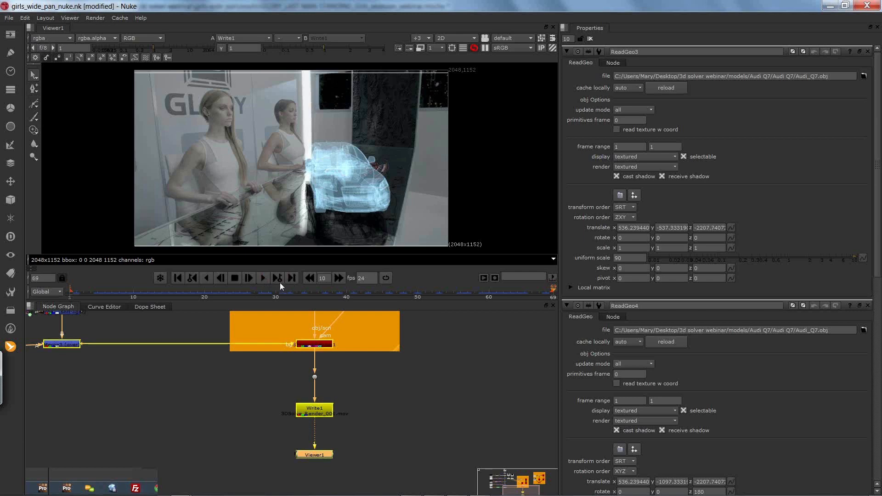
{"action": "left_click_drag", "start_coordinate": [155, 291], "coordinate": [127, 290]}
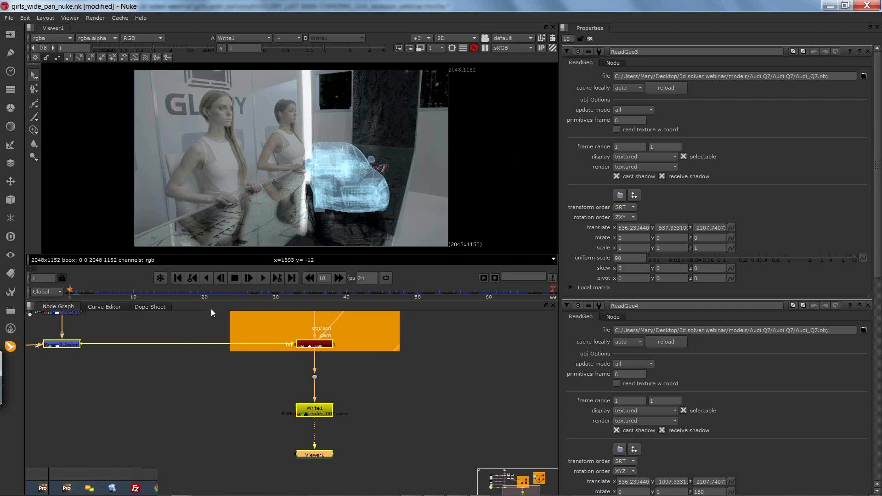
Step: Examine the merge branches, car geometry and camera rig in the node tree, and switch to the NEW WEBINAR composition in After Effects
{"action": "left_click_drag", "start_coordinate": [196, 349], "coordinate": [266, 430]}
{"action": "left_click_drag", "start_coordinate": [186, 319], "coordinate": [252, 391]}
{"action": "left_click_drag", "start_coordinate": [233, 358], "coordinate": [287, 425]}
{"action": "left_click_drag", "start_coordinate": [204, 360], "coordinate": [259, 401]}
{"action": "left_click_drag", "start_coordinate": [230, 461], "coordinate": [241, 316]}
{"action": "left_click_drag", "start_coordinate": [373, 392], "coordinate": [280, 368]}
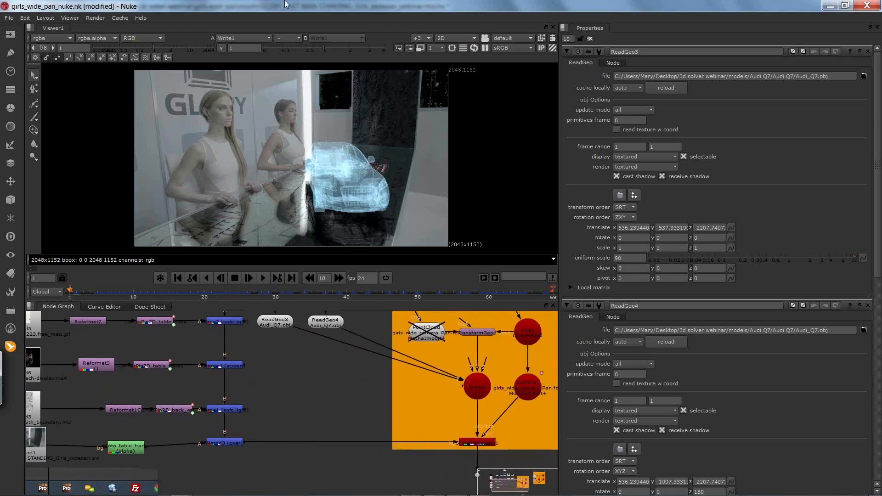
{"action": "key", "text": "alt+Tab"}
{"action": "key", "text": "Tab"}
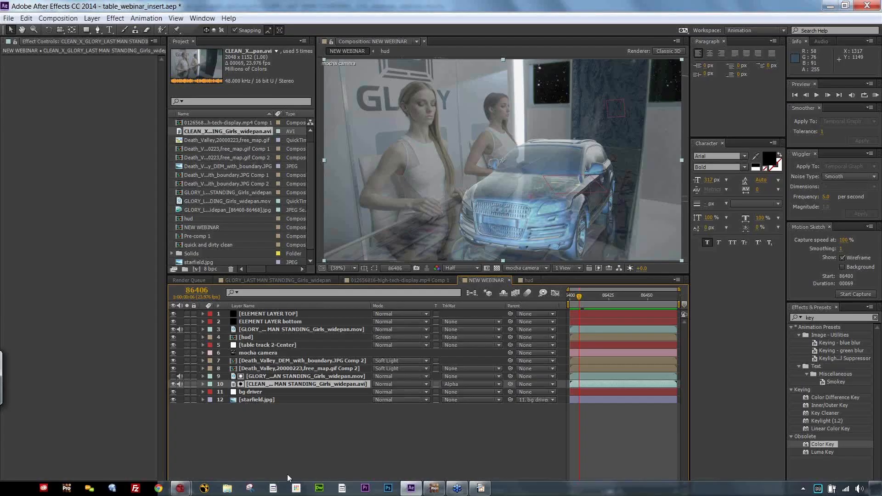
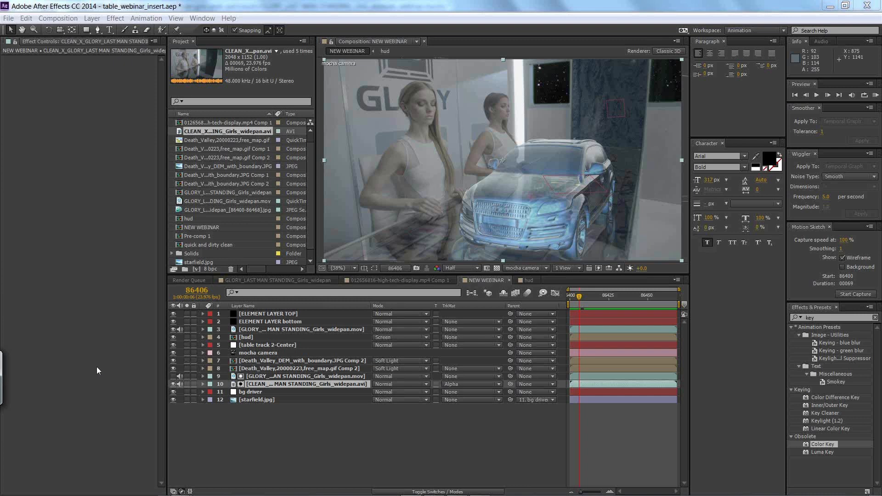
{"action": "left_click", "coordinate": [136, 20]}
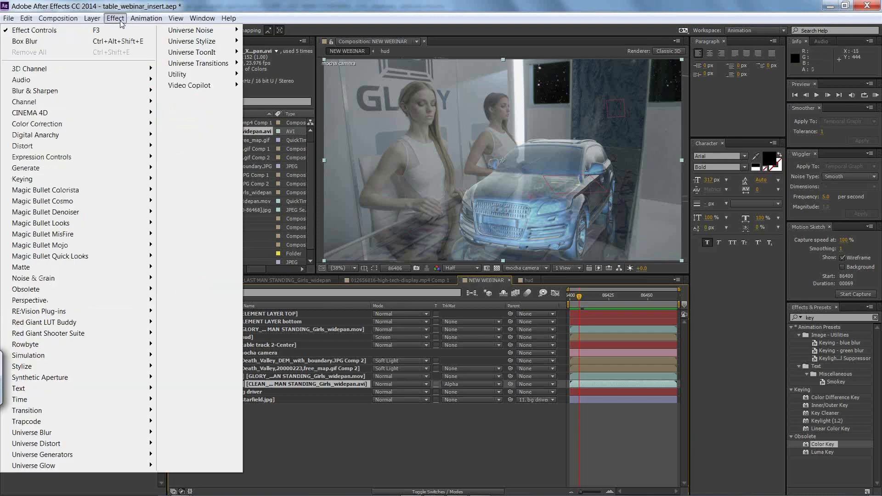
{"action": "mouse_move", "coordinate": [9, 20]}
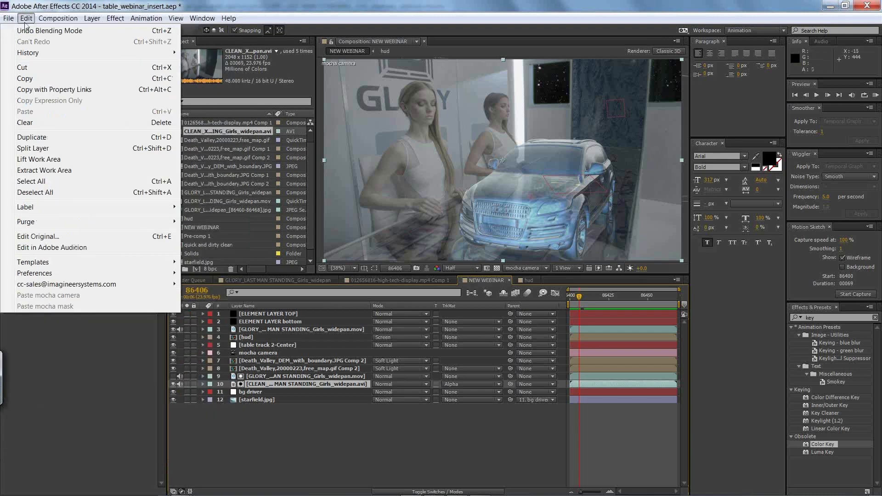
{"action": "mouse_move", "coordinate": [202, 19]}
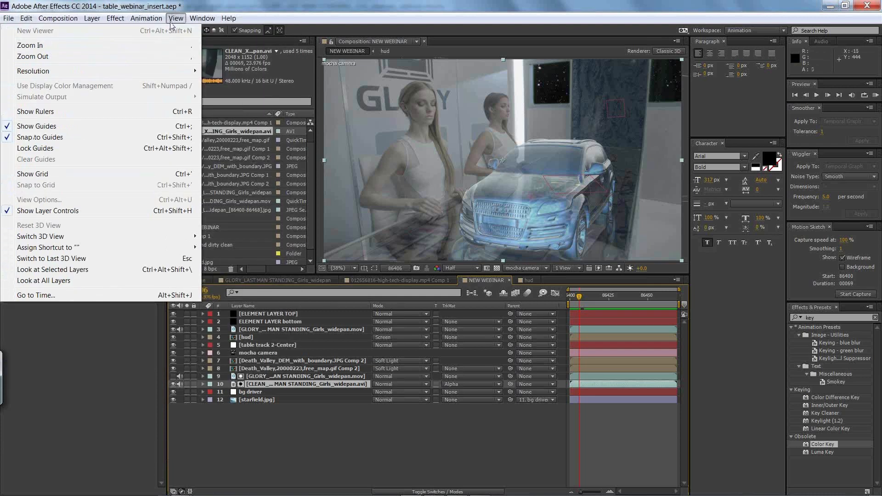
{"action": "mouse_move", "coordinate": [147, 24]}
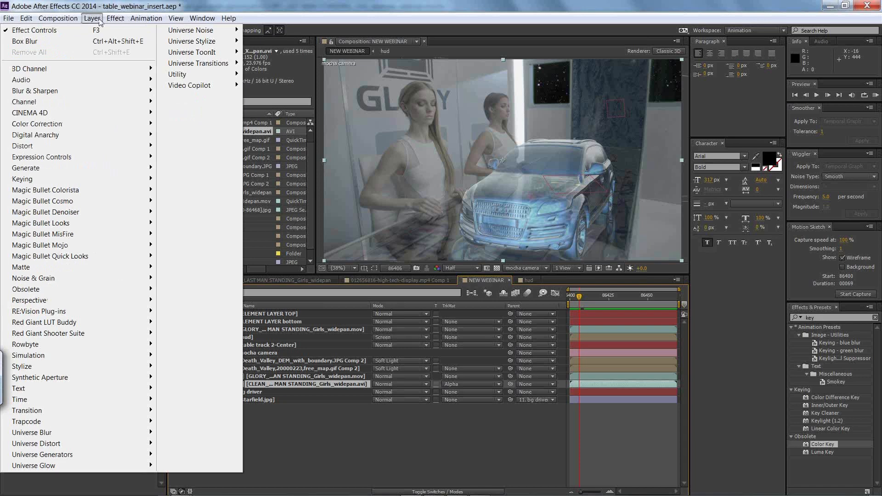
{"action": "mouse_move", "coordinate": [68, 21]}
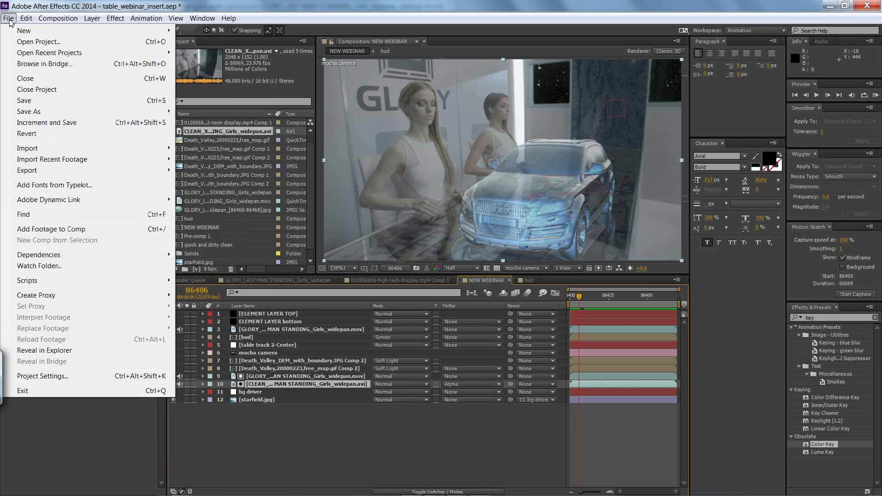
{"action": "left_click", "coordinate": [750, 3]}
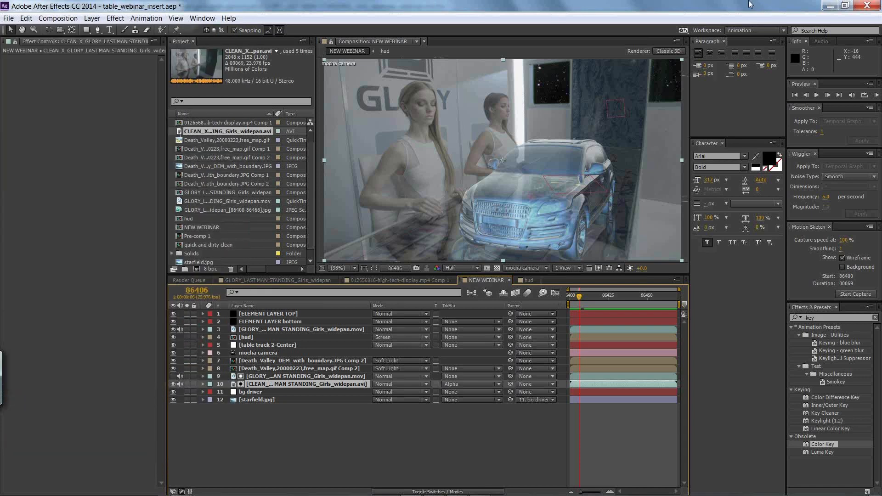
Step: Search the effects and presets for "import", and clear the search term
{"action": "left_click_drag", "start_coordinate": [825, 317], "coordinate": [747, 313]}
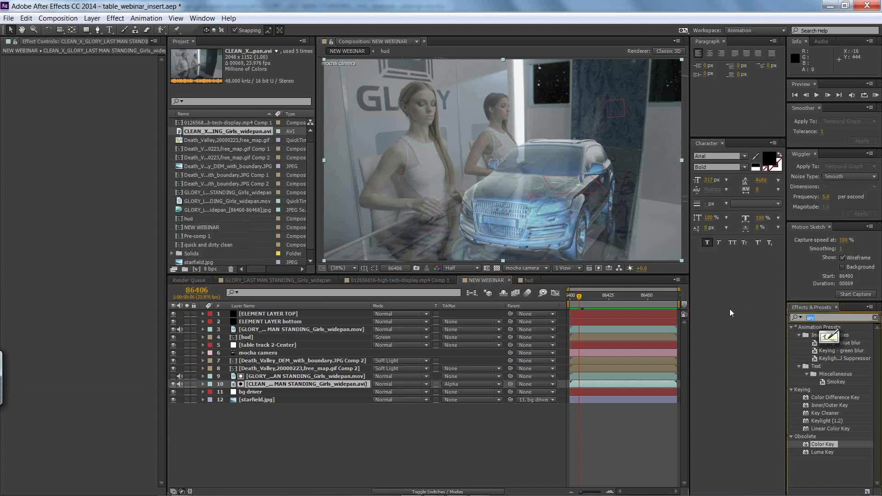
{"action": "type", "text": "import"}
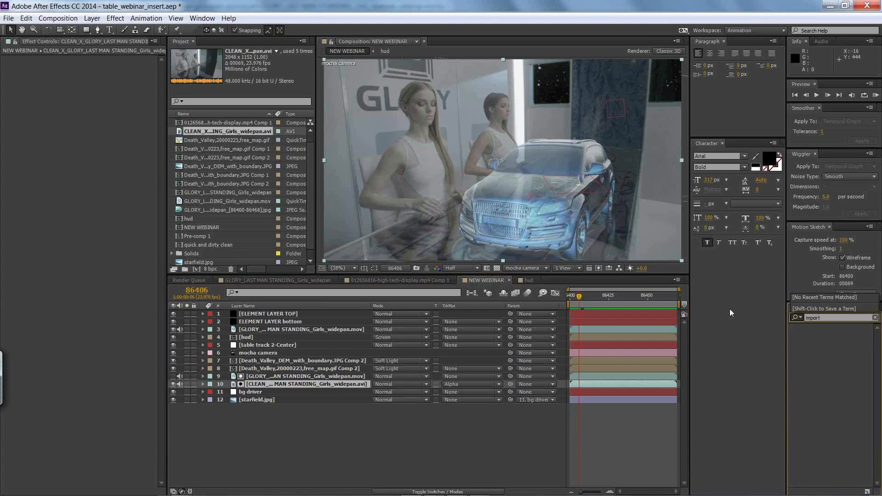
{"action": "type", "text": "+"}
{"action": "key", "text": "BackSpace"}
{"action": "key", "text": "BackSpace"}
{"action": "key", "text": "BackSpace"}
{"action": "key", "text": "BackSpace"}
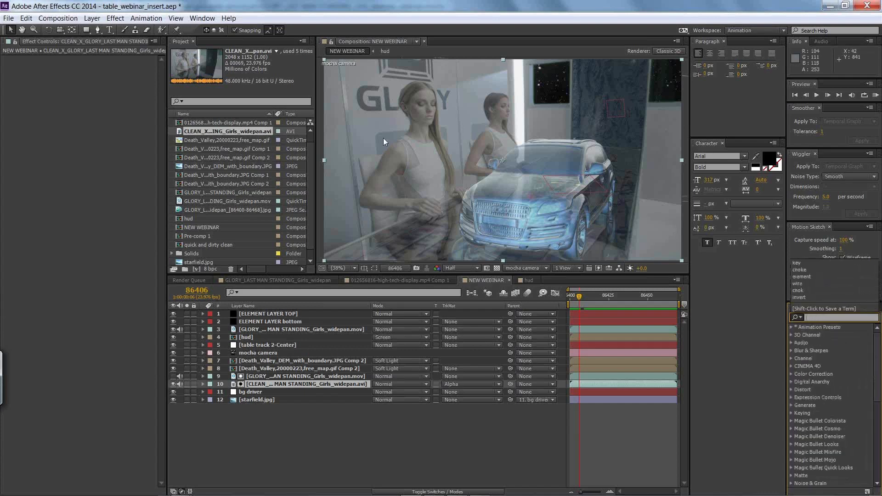
{"action": "left_click", "coordinate": [202, 18]}
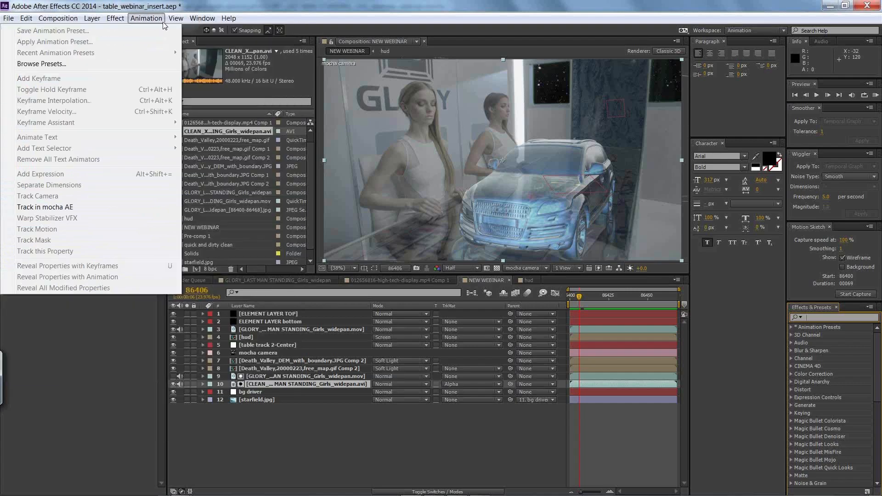
{"action": "left_click", "coordinate": [180, 12]}
{"action": "left_click", "coordinate": [9, 19]}
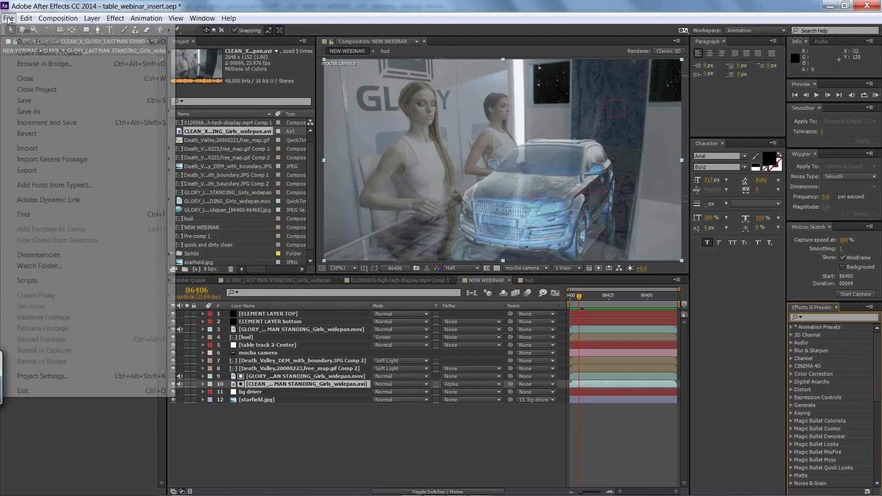
{"action": "left_click", "coordinate": [218, 3]}
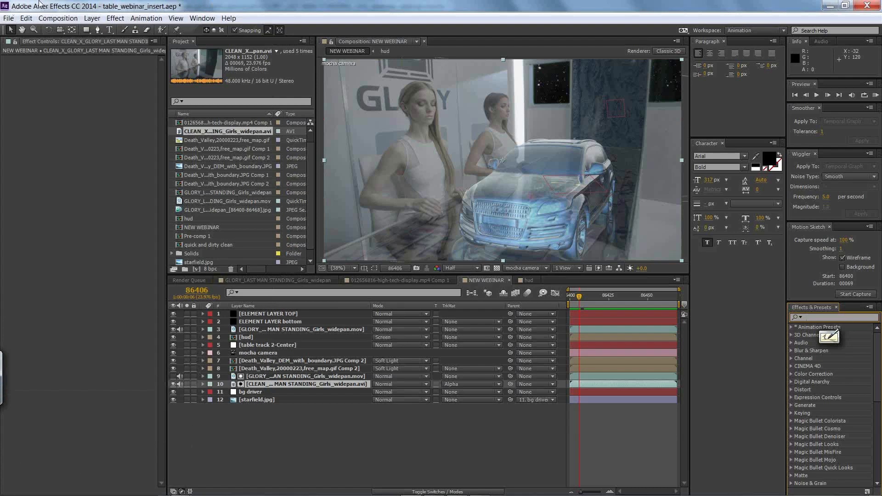
Step: Switch to the desktop, launch the separate Adobe After Effects CC version, and dismiss the duplicate Mettle FreeForm Pro plug-in warning
{"action": "key", "text": "alt+Tab"}
{"action": "key", "text": "alt+Tab"}
{"action": "key", "text": "alt+Tab"}
{"action": "key", "text": "alt+Tab"}
{"action": "key", "text": "alt+Tab"}
{"action": "key", "text": "alt+Tab"}
{"action": "key", "text": "alt+Tab"}
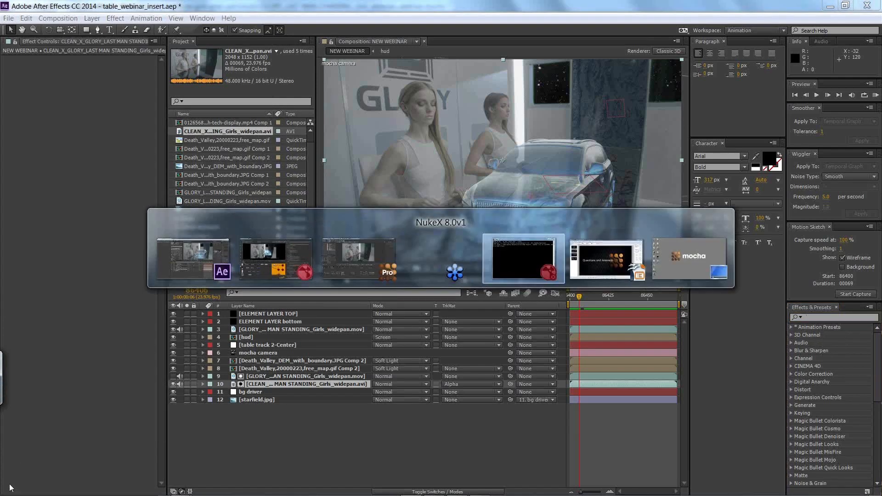
{"action": "key", "text": "alt+Tab"}
{"action": "key", "text": "alt+Tab"}
{"action": "key", "text": "alt+Tab"}
{"action": "key", "text": "alt+Tab"}
{"action": "key", "text": "alt+Tab"}
{"action": "key", "text": "alt+Tab"}
{"action": "key", "text": "alt+Tab"}
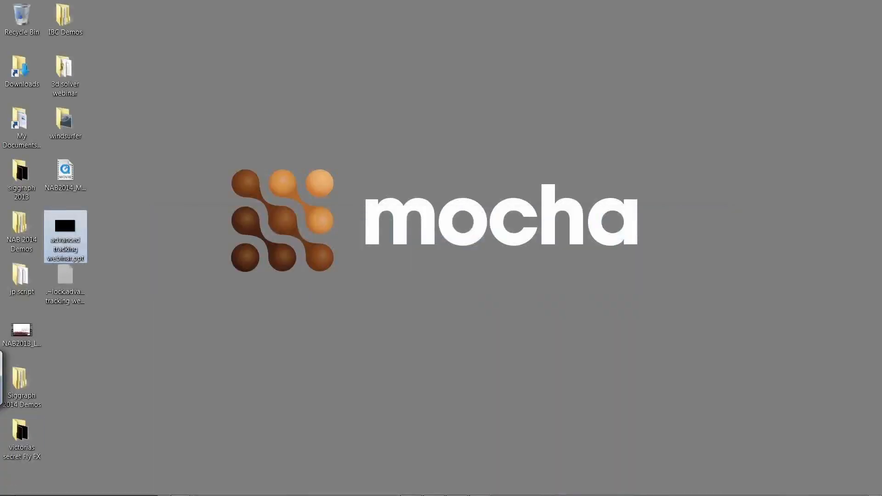
{"action": "left_click", "coordinate": [15, 488]}
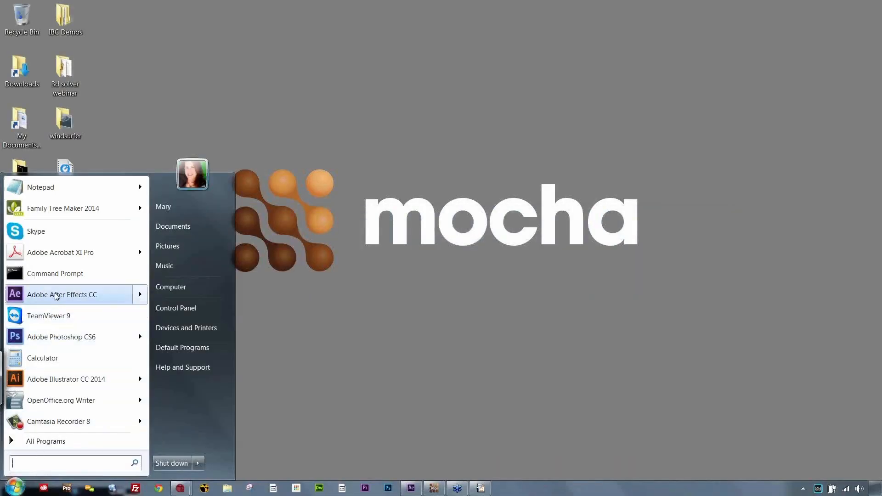
{"action": "mouse_move", "coordinate": [140, 297]}
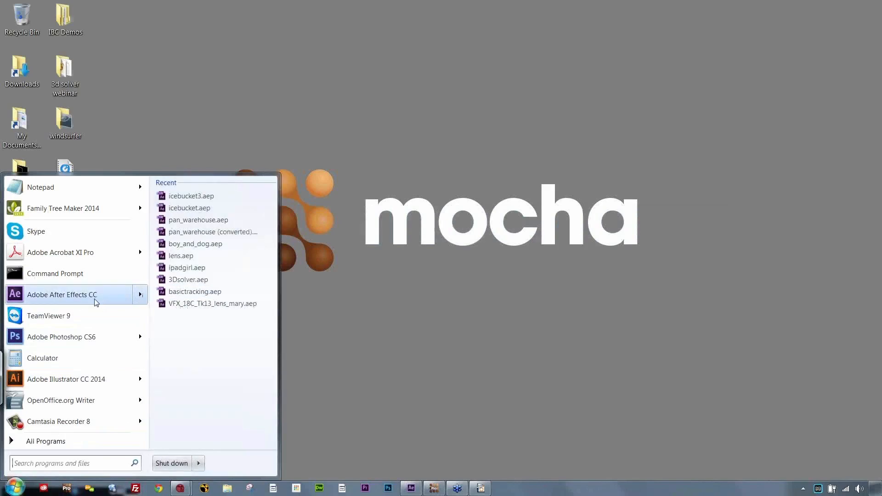
{"action": "left_click", "coordinate": [76, 299]}
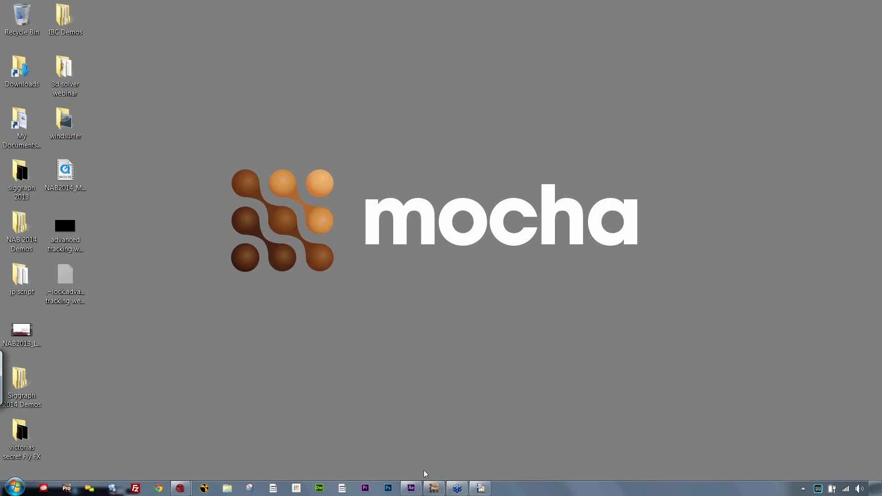
{"action": "mouse_move", "coordinate": [410, 491]}
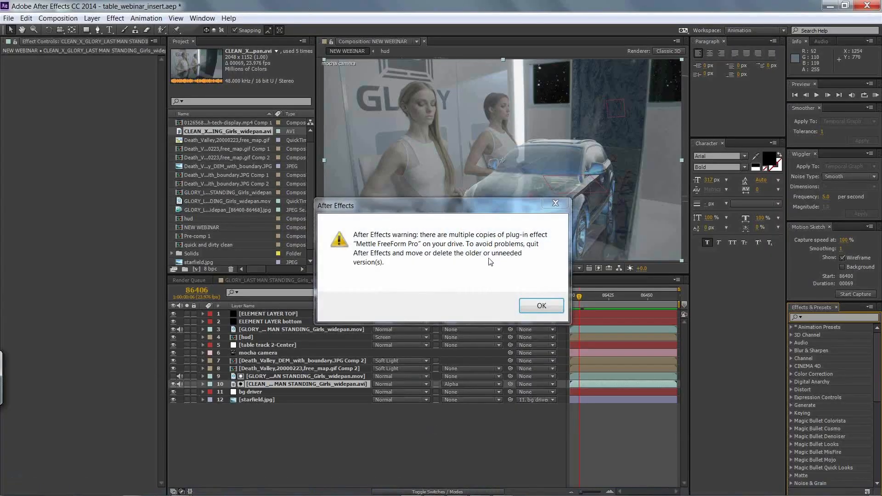
{"action": "left_click", "coordinate": [533, 305]}
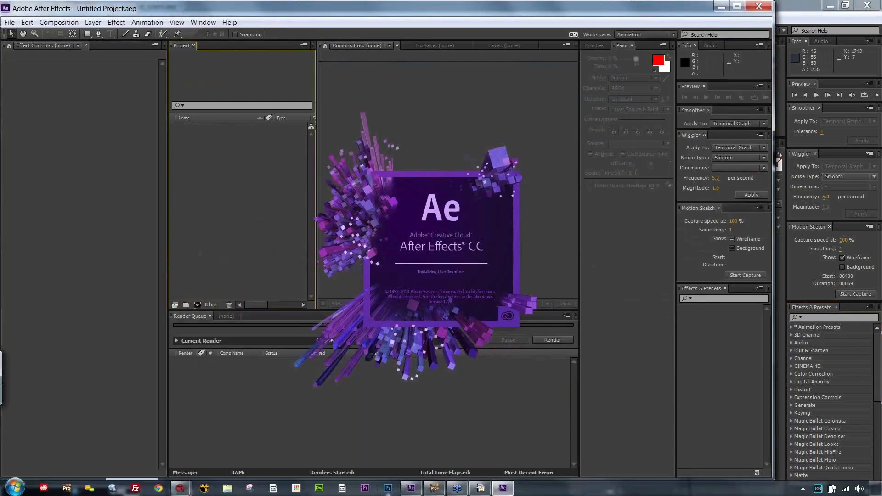
Step: Switch to the GLORY_LAST MAN STANDING_Girls_widepan_webinar project in mocha Pro and hide the hands layer group
{"action": "left_click", "coordinate": [412, 489]}
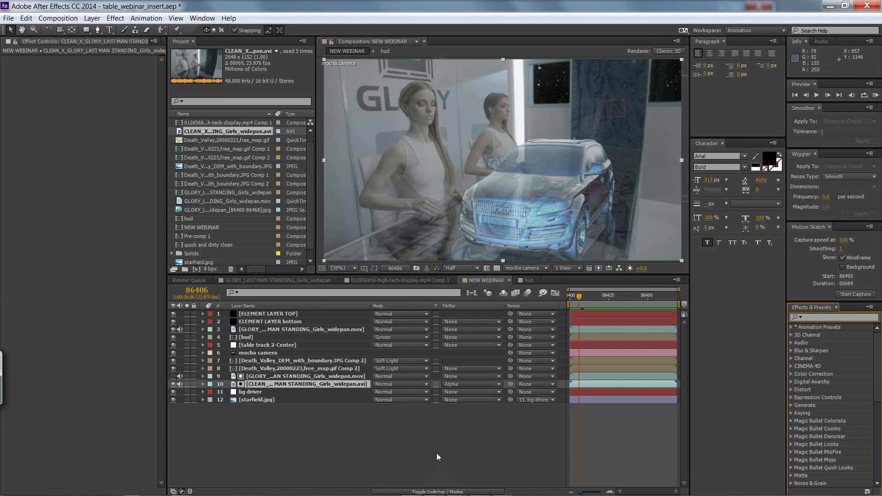
{"action": "key", "text": "alt+Tab"}
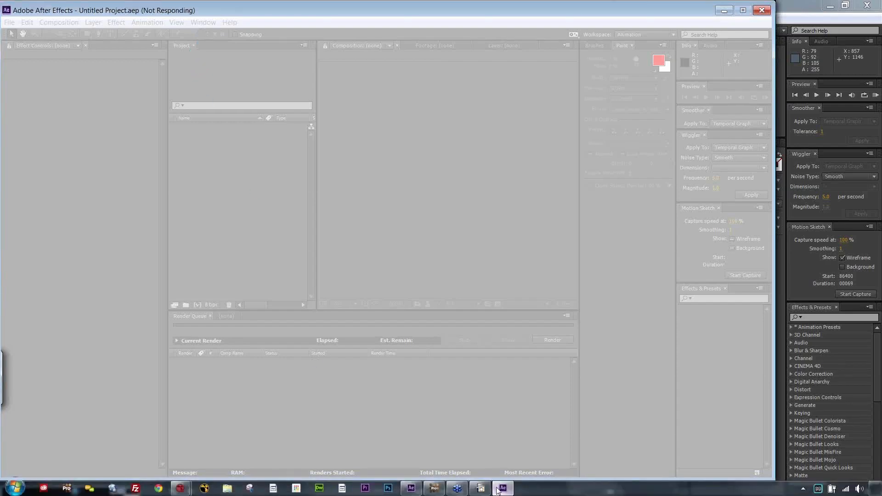
{"action": "left_click", "coordinate": [433, 489]}
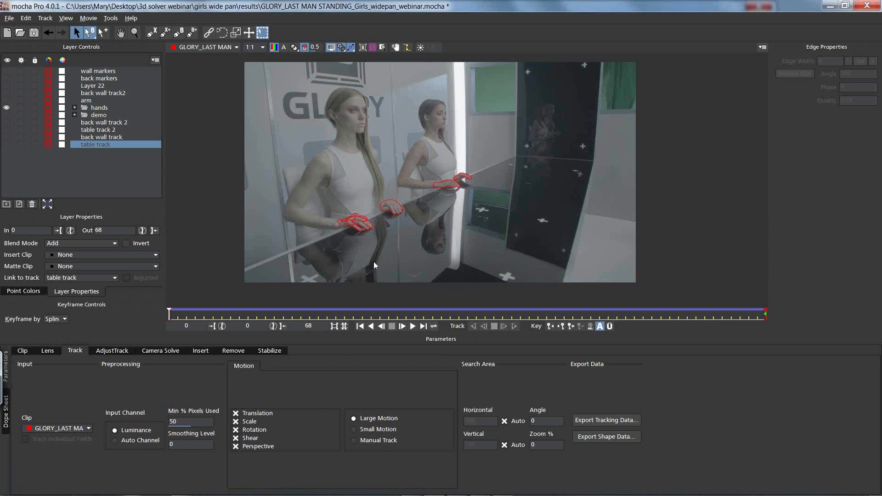
{"action": "left_click", "coordinate": [7, 108]}
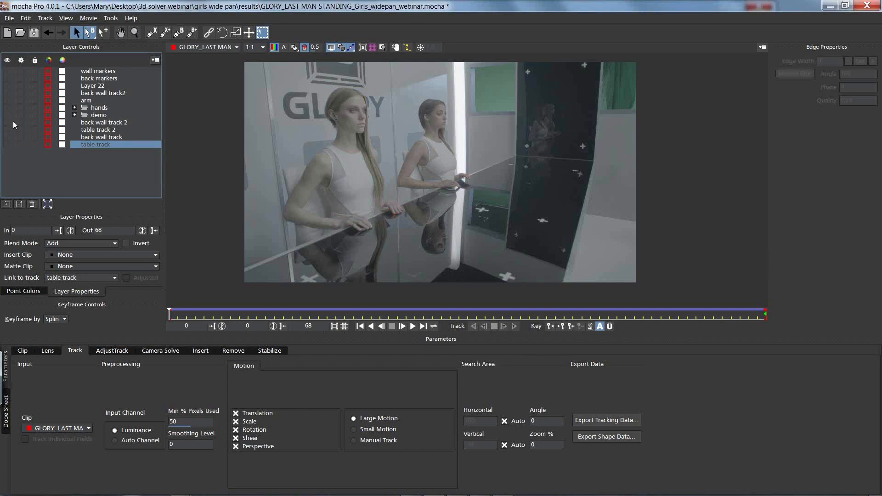
Step: Review the Clip, Track and AdjustTrack settings of the project
{"action": "left_click", "coordinate": [22, 353]}
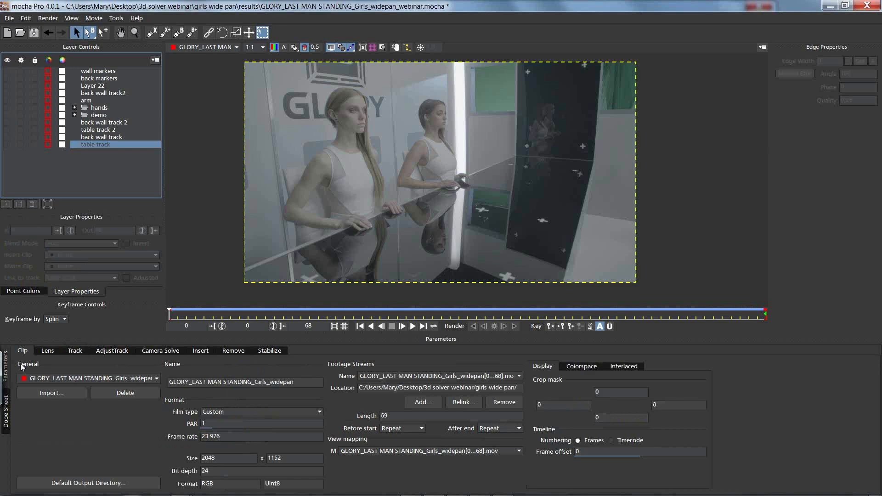
{"action": "left_click", "coordinate": [76, 352]}
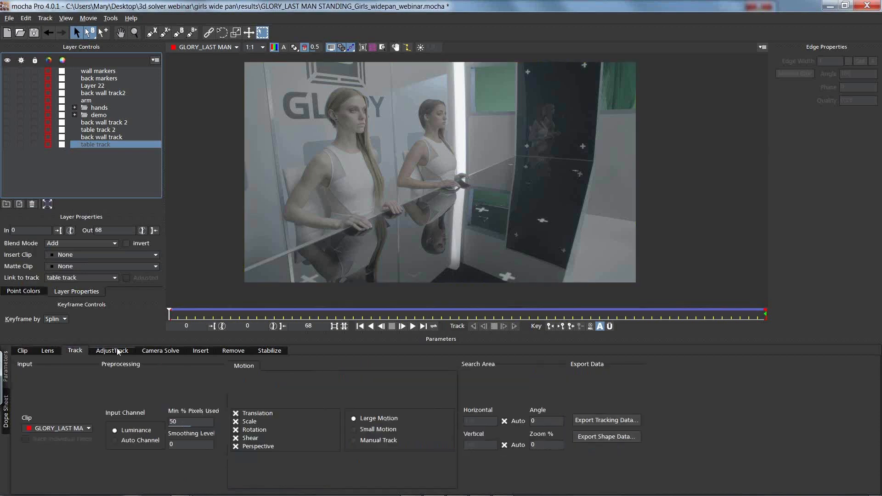
{"action": "left_click", "coordinate": [117, 350]}
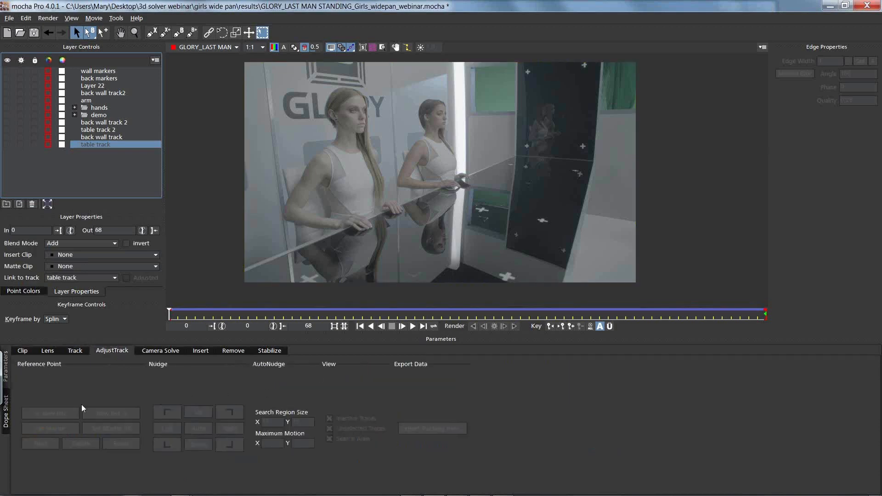
{"action": "left_click", "coordinate": [74, 351]}
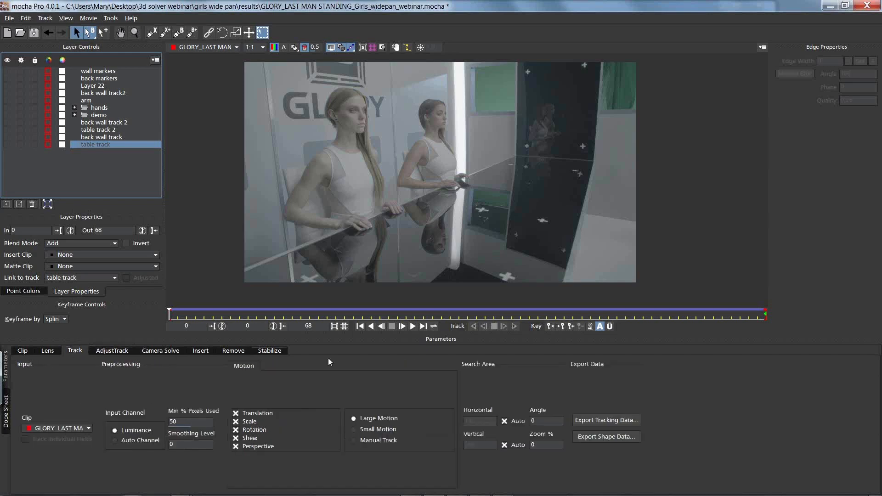
Step: Inspect the export options for the table track's tracking data and shape data without exporting anything
{"action": "left_click", "coordinate": [602, 420]}
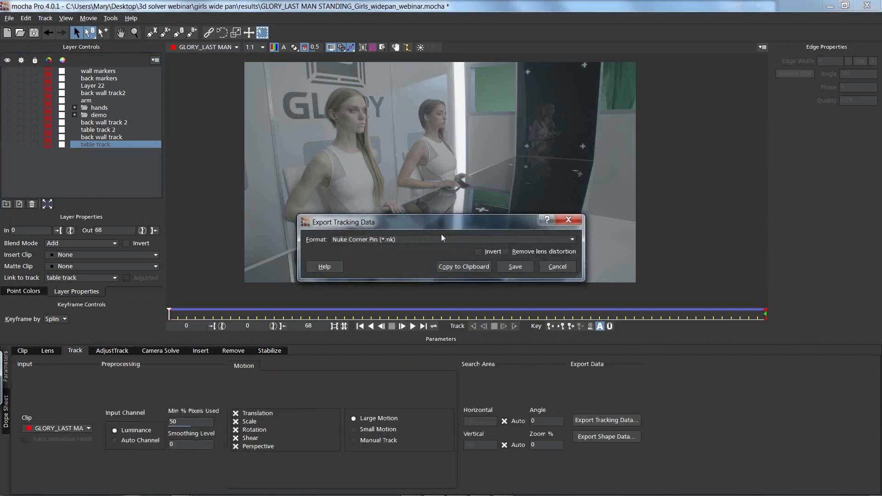
{"action": "left_click", "coordinate": [568, 219]}
{"action": "left_click", "coordinate": [606, 436]}
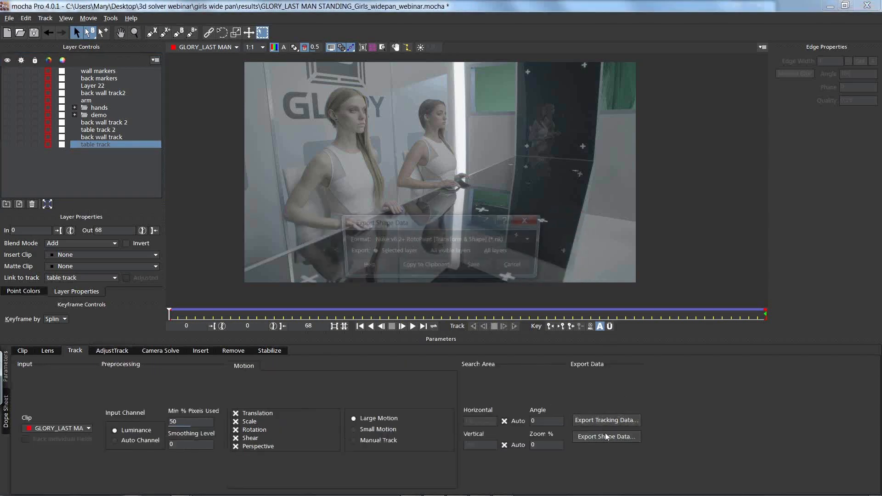
{"action": "left_click", "coordinate": [524, 220]}
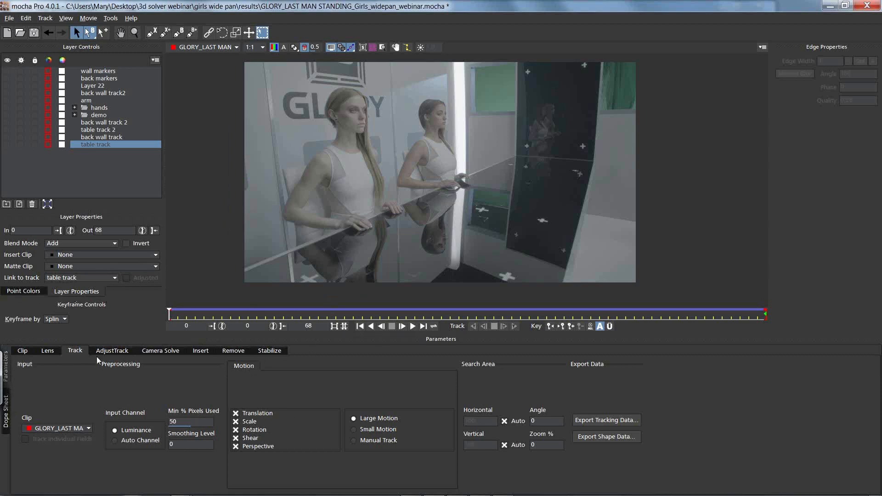
Step: Examine the Clip, Lens, Track, AdjustTrack and Camera Solve modules to compare their parameters and export options
{"action": "left_click", "coordinate": [23, 351]}
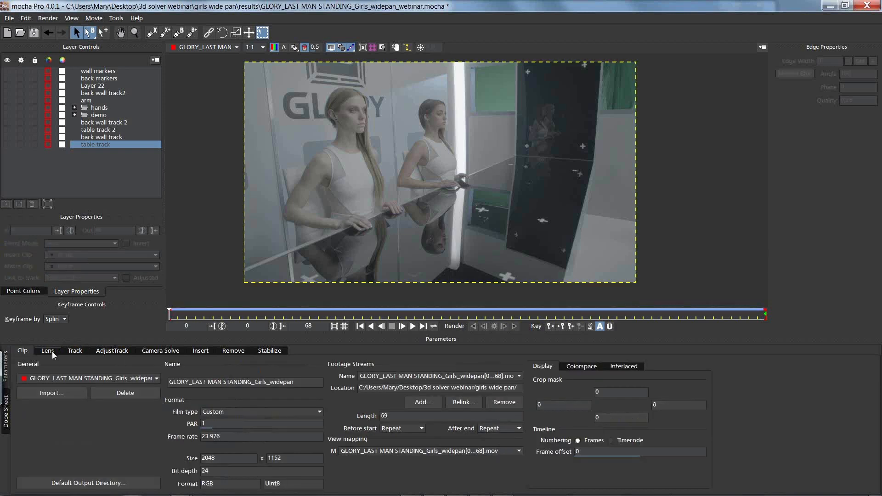
{"action": "left_click", "coordinate": [76, 351]}
{"action": "left_click", "coordinate": [109, 351]}
{"action": "left_click", "coordinate": [152, 350]}
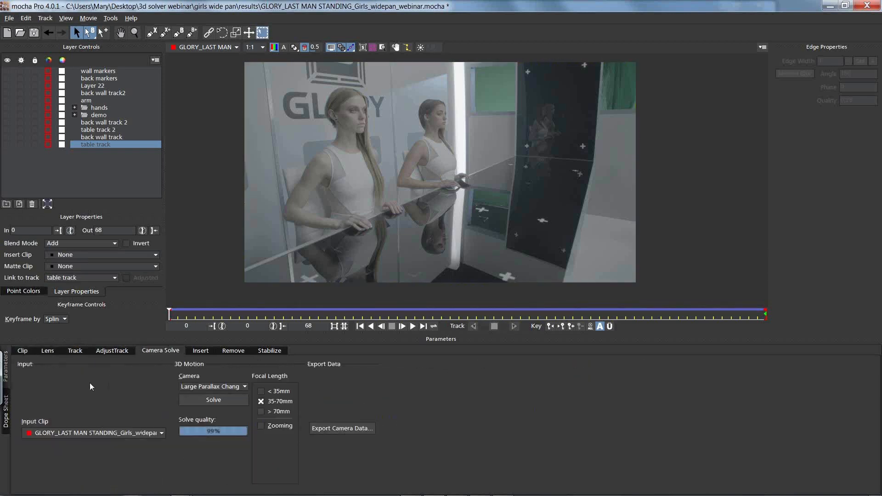
{"action": "left_click", "coordinate": [47, 351]}
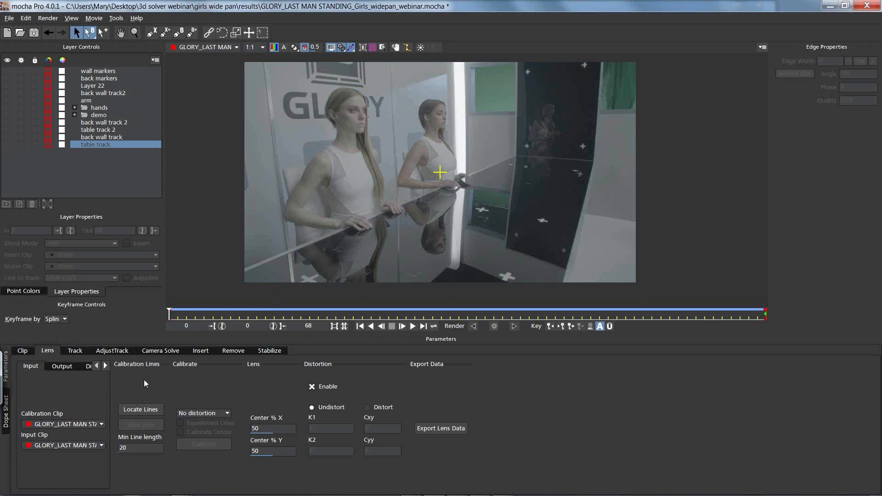
{"action": "left_click", "coordinate": [73, 351]}
{"action": "left_click", "coordinate": [109, 351]}
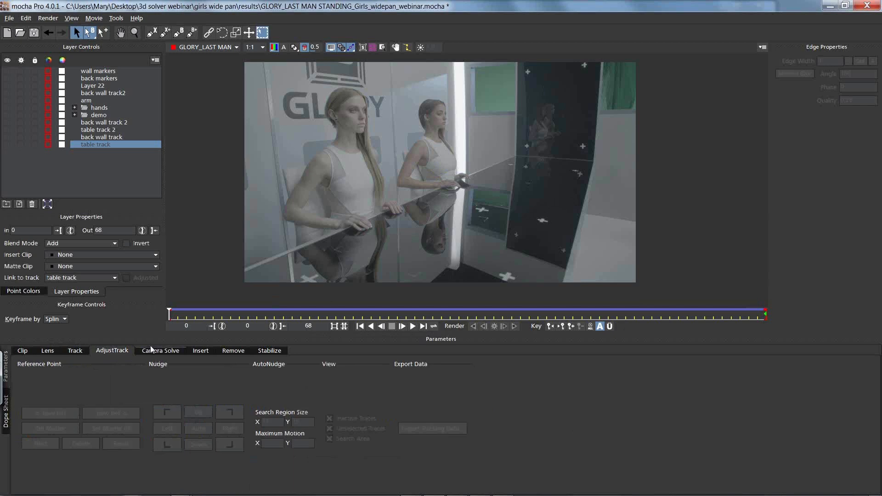
{"action": "left_click", "coordinate": [157, 351]}
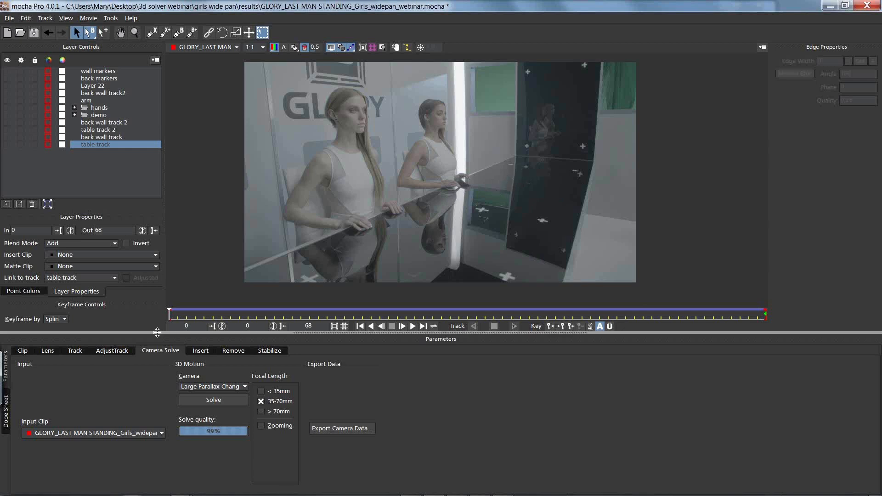
Step: Look through the Track, Clip, AdjustTrack, Insert, Remove and Stabilize modules to compare their parameters and export options
{"action": "left_click", "coordinate": [81, 351]}
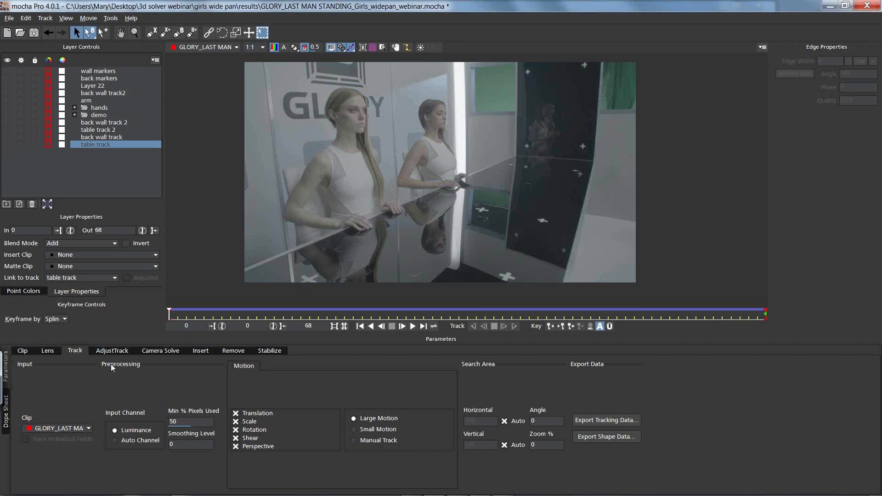
{"action": "left_click", "coordinate": [30, 351]}
{"action": "left_click", "coordinate": [75, 350]}
{"action": "left_click", "coordinate": [112, 350]}
{"action": "left_click", "coordinate": [202, 350]}
{"action": "left_click", "coordinate": [234, 350]}
{"action": "left_click", "coordinate": [270, 350]}
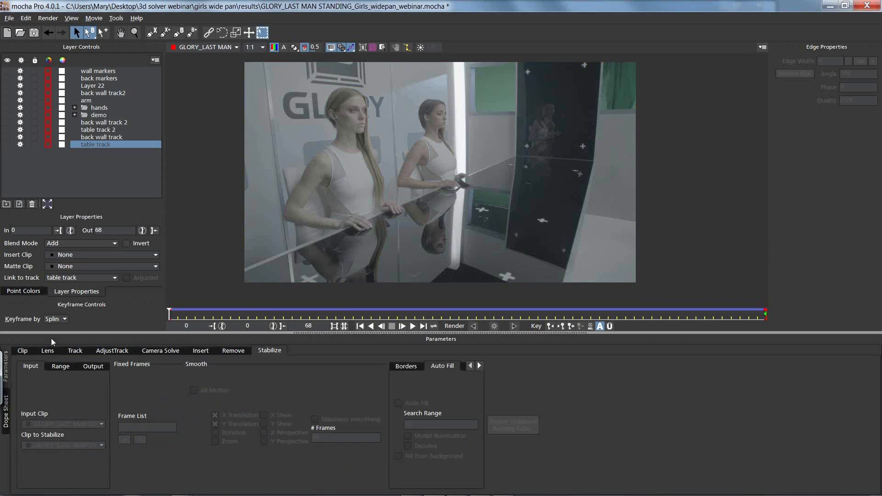
{"action": "left_click", "coordinate": [213, 353]}
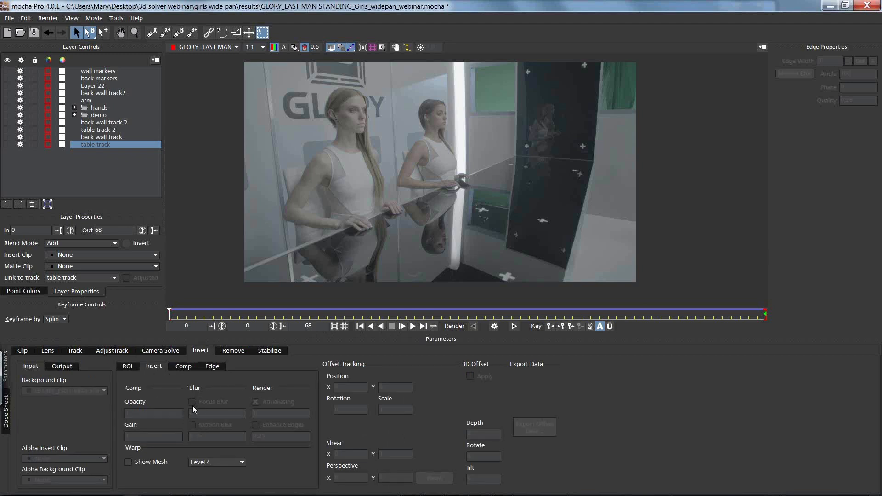
{"action": "left_click", "coordinate": [230, 350]}
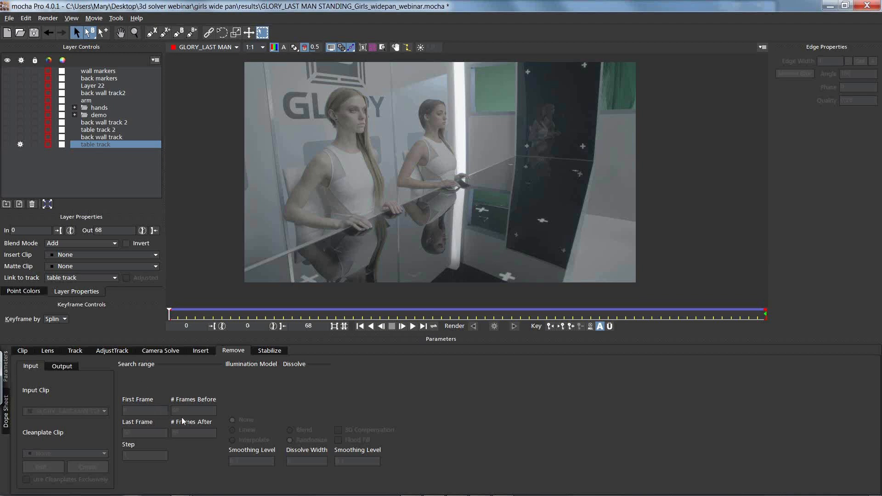
{"action": "left_click", "coordinate": [272, 350]}
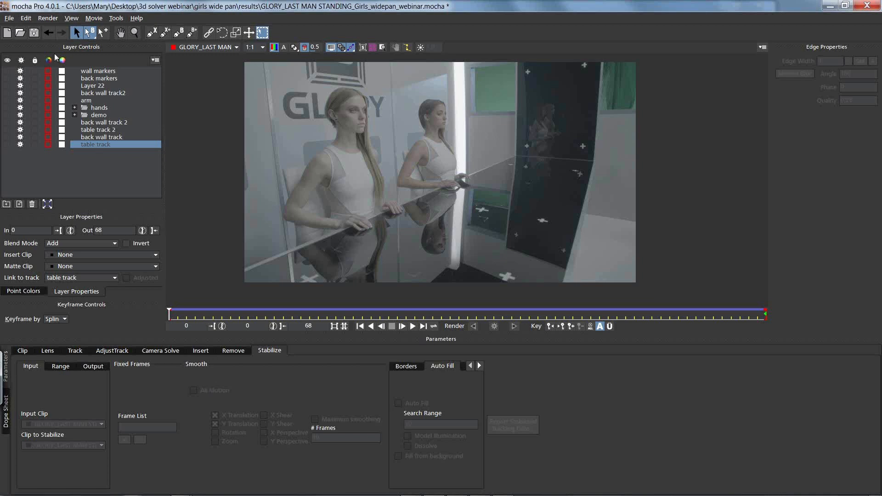
Step: Open the key shortcut preferences and examine the AdjustTrack module's shortcuts, including the nudge actions
{"action": "left_click", "coordinate": [9, 17]}
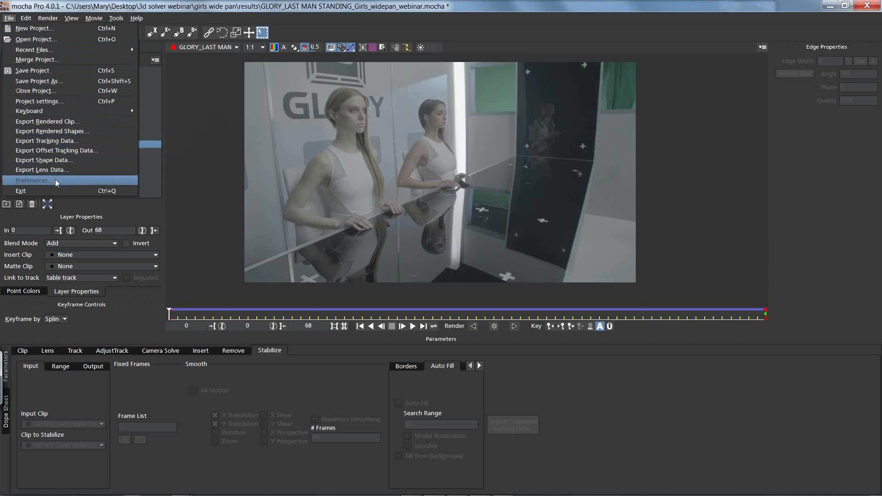
{"action": "left_click", "coordinate": [56, 180]}
{"action": "left_click", "coordinate": [591, 167]}
{"action": "left_click", "coordinate": [590, 167]}
{"action": "left_click", "coordinate": [557, 168]}
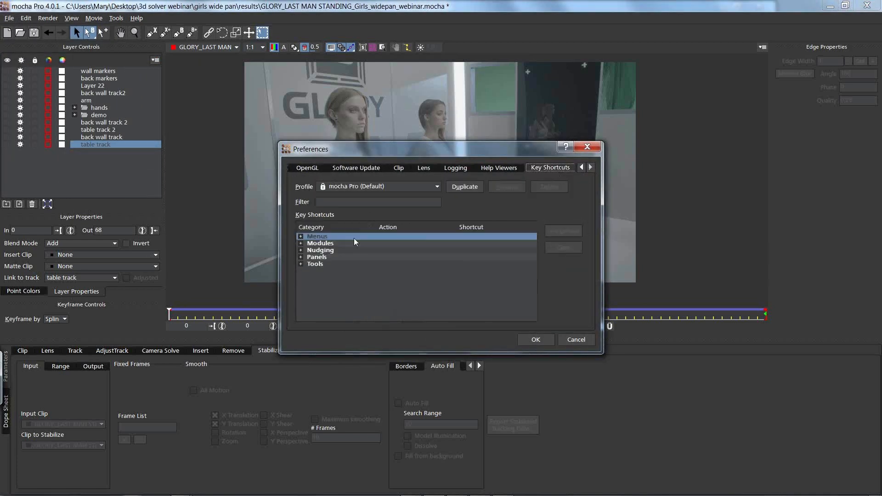
{"action": "left_click", "coordinate": [301, 251]}
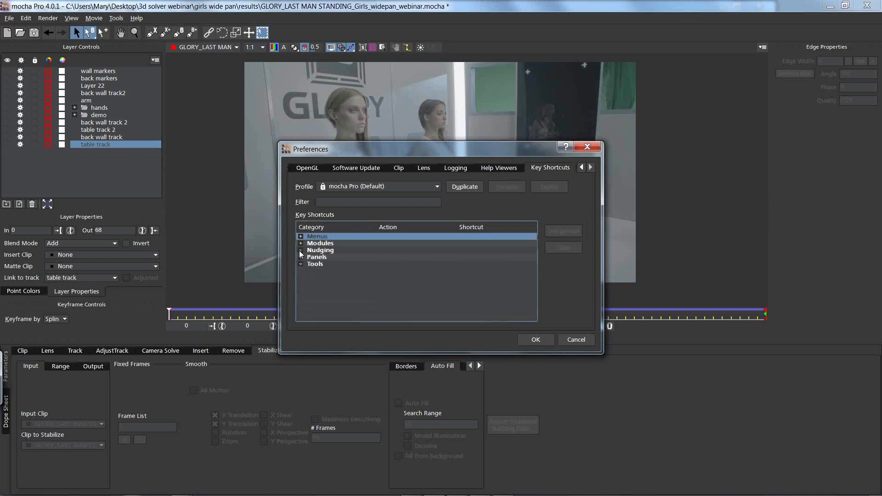
{"action": "left_click", "coordinate": [300, 243]}
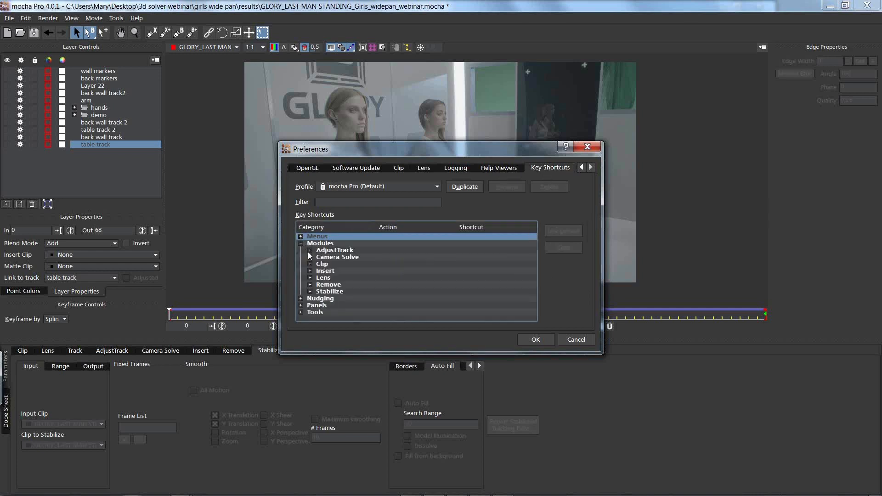
{"action": "left_click", "coordinate": [310, 250]}
{"action": "mouse_move", "coordinate": [534, 251]}
{"action": "left_mouse_down"}
{"action": "mouse_move", "coordinate": [533, 271]}
{"action": "mouse_move", "coordinate": [531, 255]}
{"action": "left_mouse_up"}
{"action": "left_click", "coordinate": [403, 284]}
{"action": "left_click", "coordinate": [404, 298]}
{"action": "left_click", "coordinate": [399, 277]}
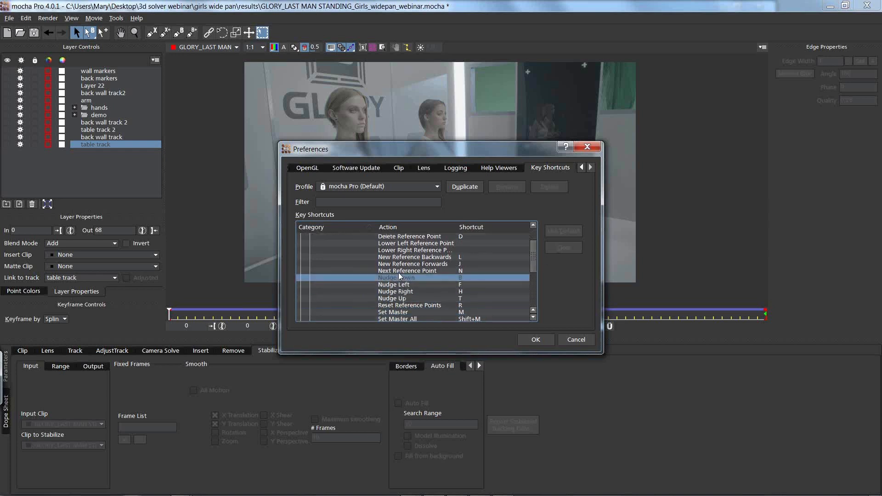
Step: Browse the After Effects, Nuke, Fusion and Cinema 4D shortcut profiles, reselect mocha Pro (Default), and cancel the preferences
{"action": "left_click", "coordinate": [351, 187]}
{"action": "left_click", "coordinate": [350, 203]}
{"action": "left_click", "coordinate": [356, 186]}
{"action": "left_click", "coordinate": [354, 225]}
{"action": "left_click", "coordinate": [352, 187]}
{"action": "left_click", "coordinate": [348, 219]}
{"action": "left_click", "coordinate": [354, 188]}
{"action": "left_click", "coordinate": [350, 210]}
{"action": "left_click", "coordinate": [354, 186]}
{"action": "left_click", "coordinate": [351, 204]}
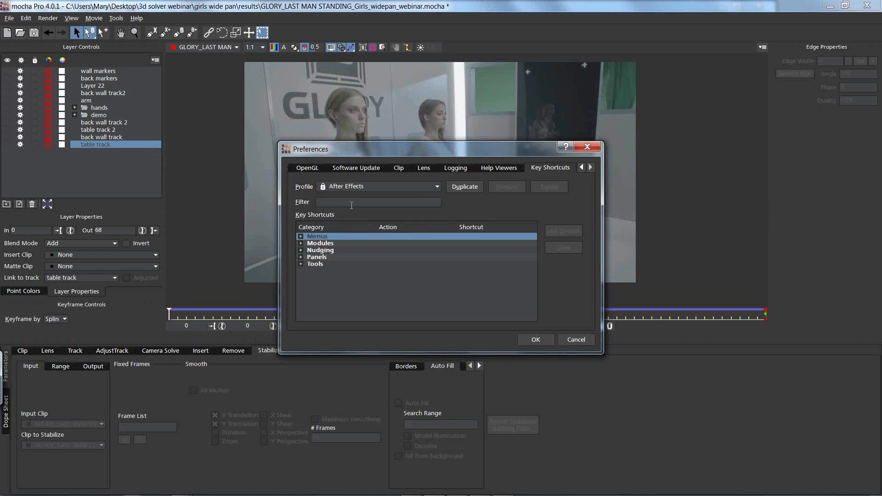
{"action": "left_click", "coordinate": [390, 187]}
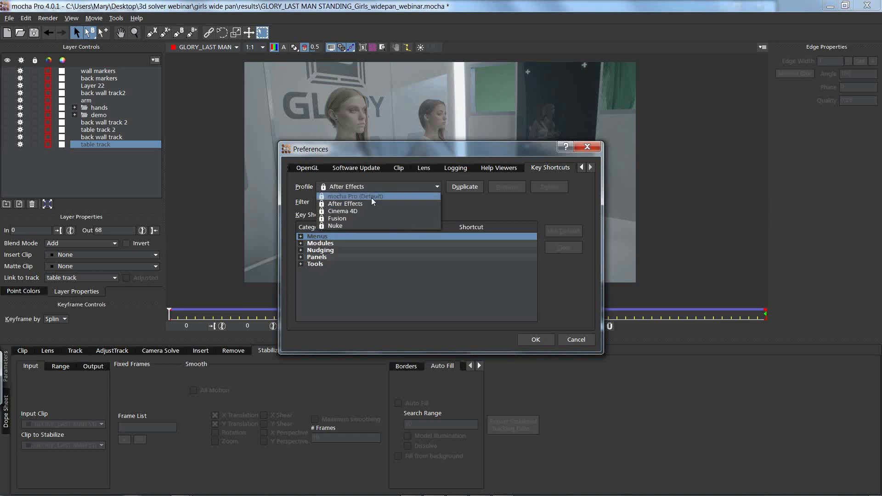
{"action": "left_click", "coordinate": [370, 196]}
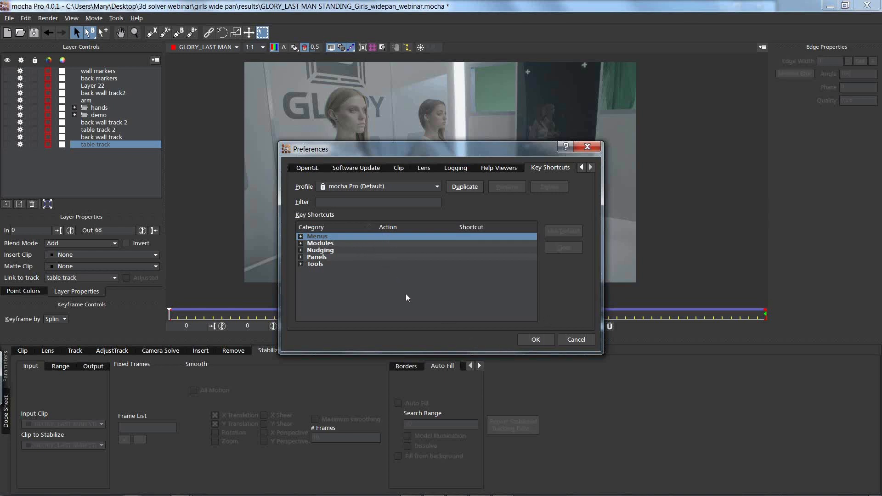
{"action": "left_click", "coordinate": [573, 340]}
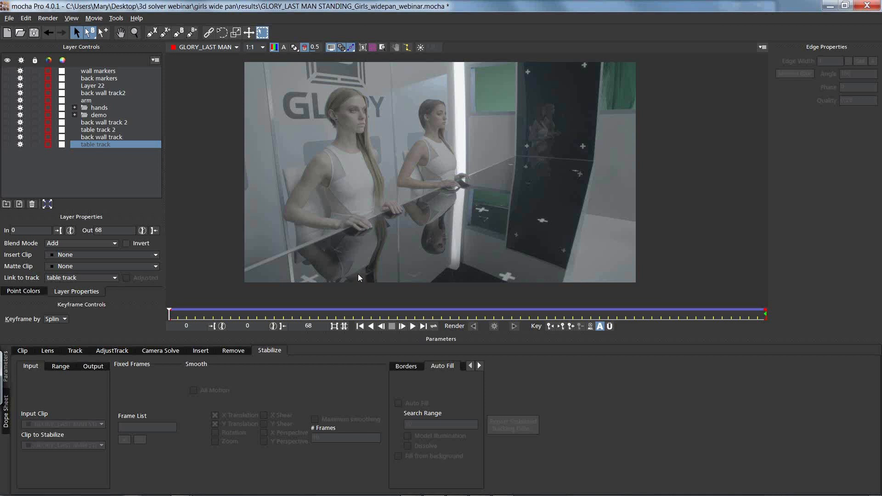
Step: Scrub the mocha clip to its last frame, switch to After Effects, and preview the NEW WEBINAR composition from frame 86400
{"action": "left_click_drag", "start_coordinate": [350, 310], "coordinate": [772, 321]}
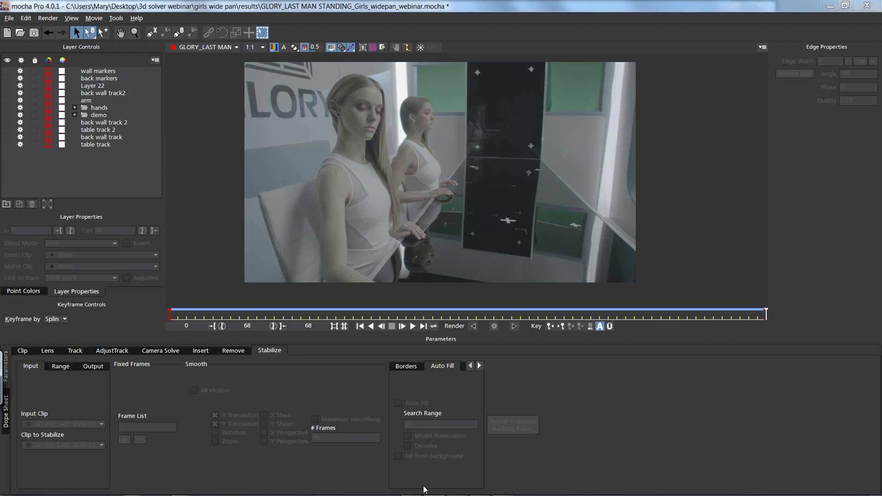
{"action": "key", "text": "alt+Tab"}
{"action": "key", "text": "alt+Tab"}
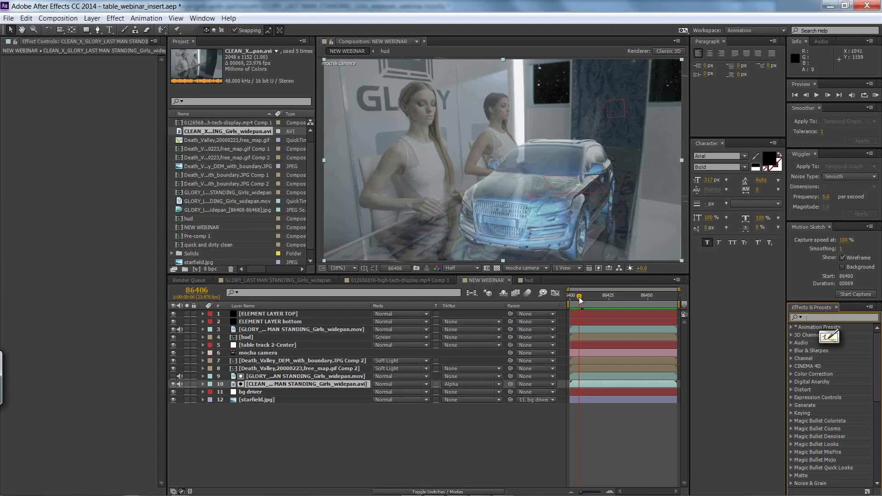
{"action": "left_click_drag", "start_coordinate": [578, 296], "coordinate": [560, 300]}
{"action": "key", "text": "space"}
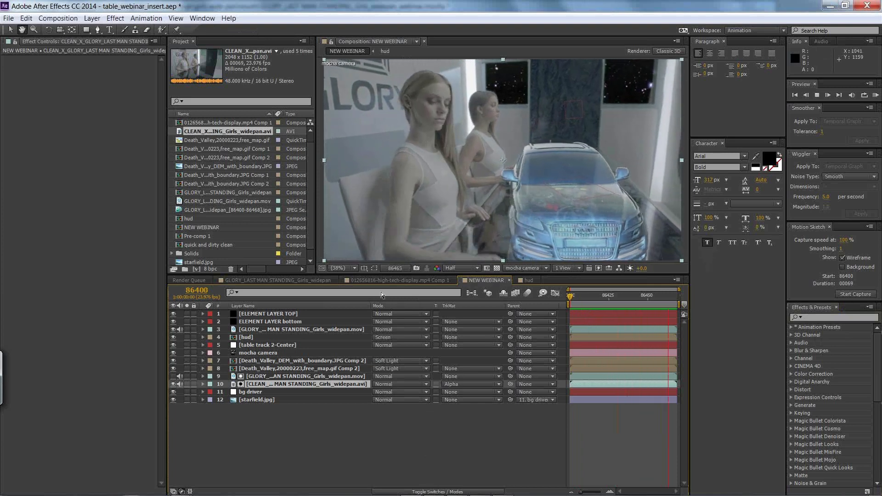
{"action": "key", "text": "space"}
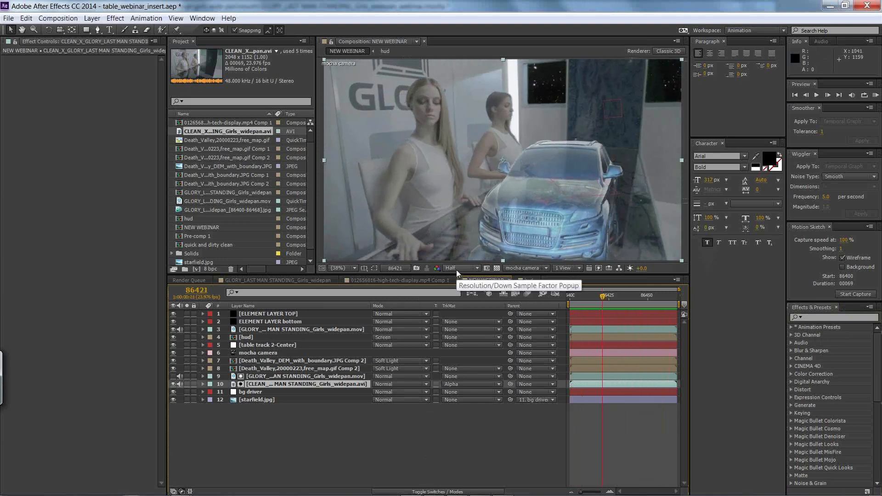
Step: Enlarge the composition viewer by shrinking the timeline and project areas, and play back the composite
{"action": "left_click", "coordinate": [352, 269]}
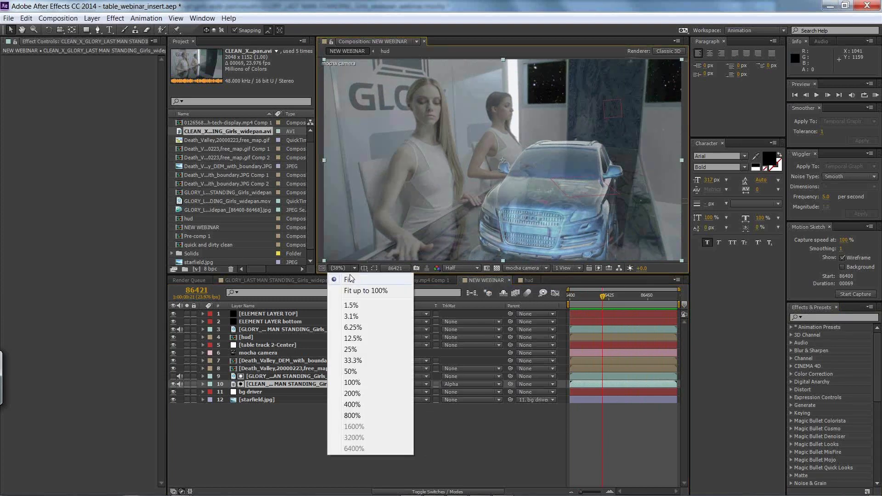
{"action": "left_click", "coordinate": [433, 419]}
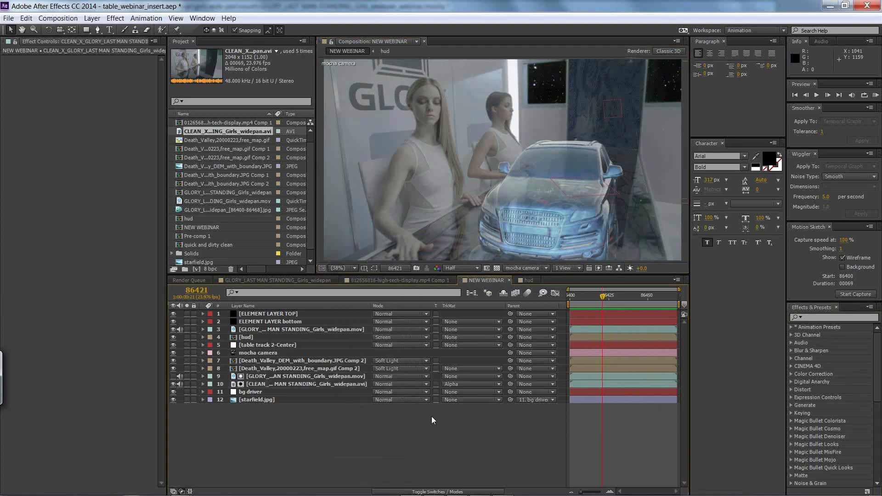
{"action": "left_click_drag", "start_coordinate": [423, 279], "coordinate": [349, 398]}
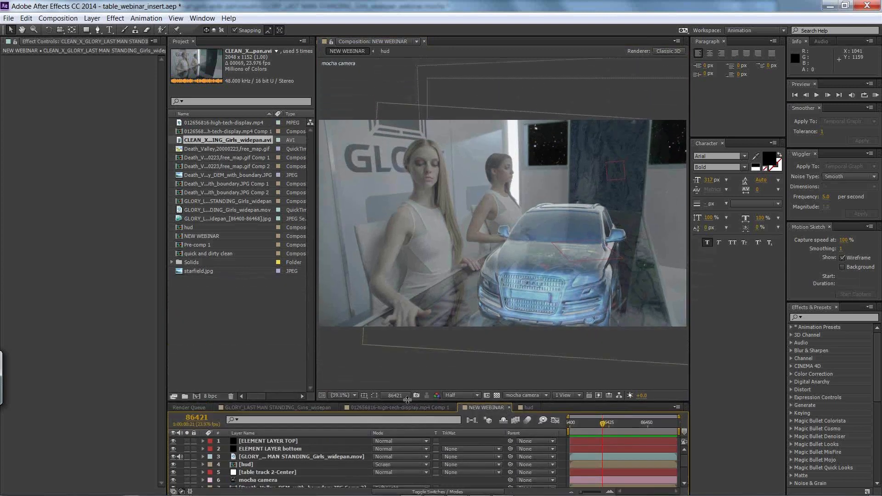
{"action": "left_click_drag", "start_coordinate": [317, 282], "coordinate": [211, 280]}
{"action": "key", "text": "space"}
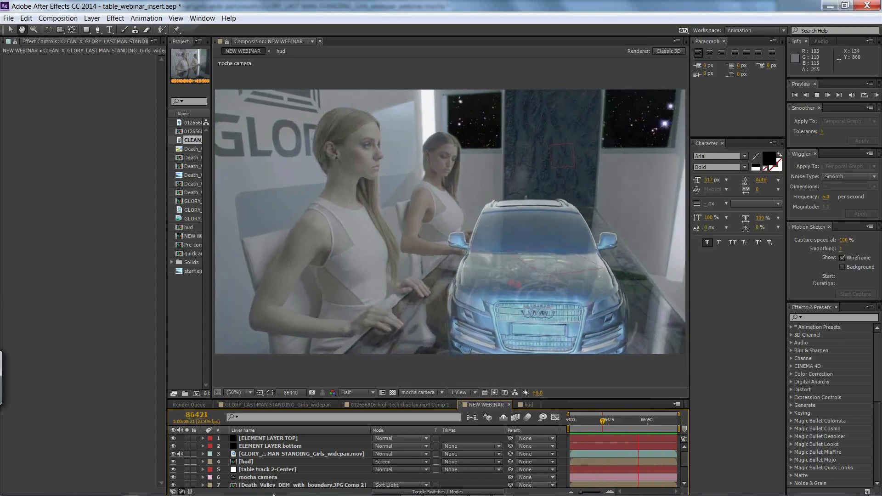
Step: Switch to Google Chrome and close every page except the mocha Current Version Downloads page
{"action": "key", "text": "alt+Tab"}
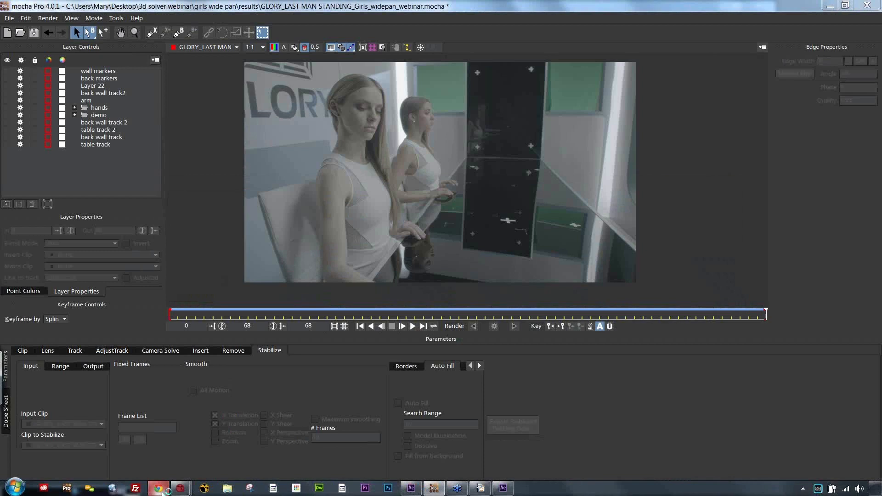
{"action": "left_click", "coordinate": [161, 490]}
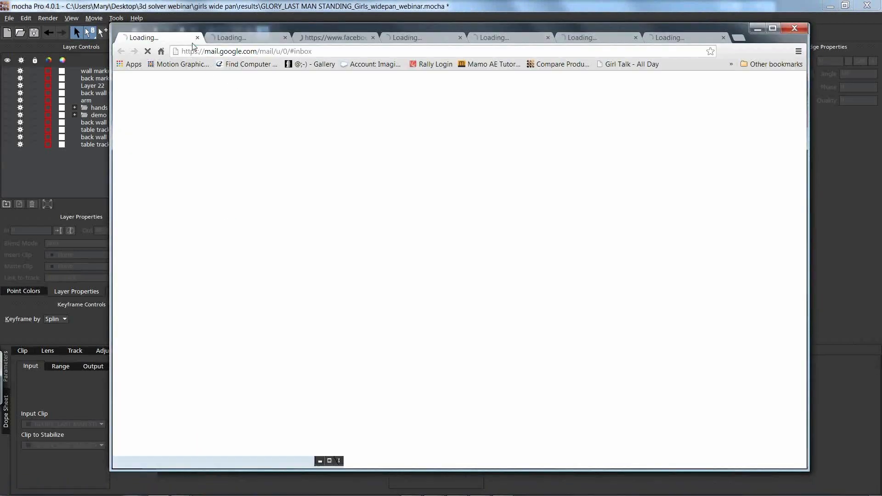
{"action": "left_click", "coordinate": [198, 39]}
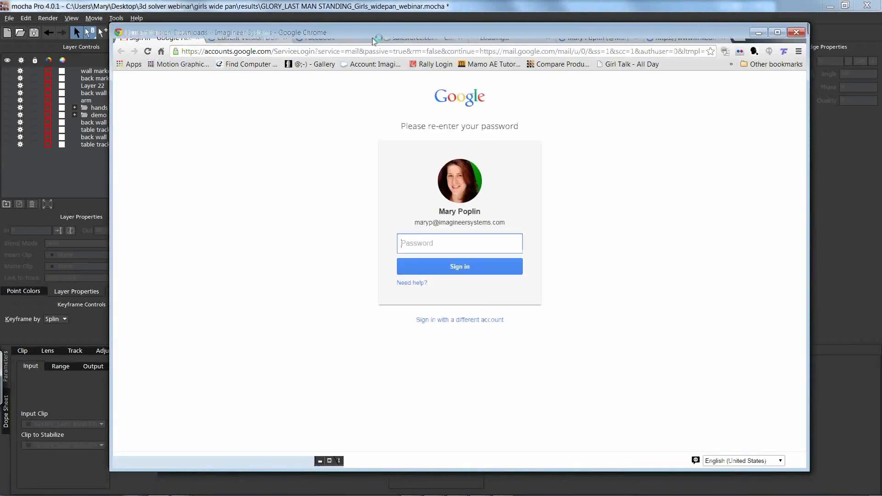
{"action": "left_click", "coordinate": [373, 38]}
{"action": "left_click", "coordinate": [372, 38]}
{"action": "left_click", "coordinate": [372, 38]}
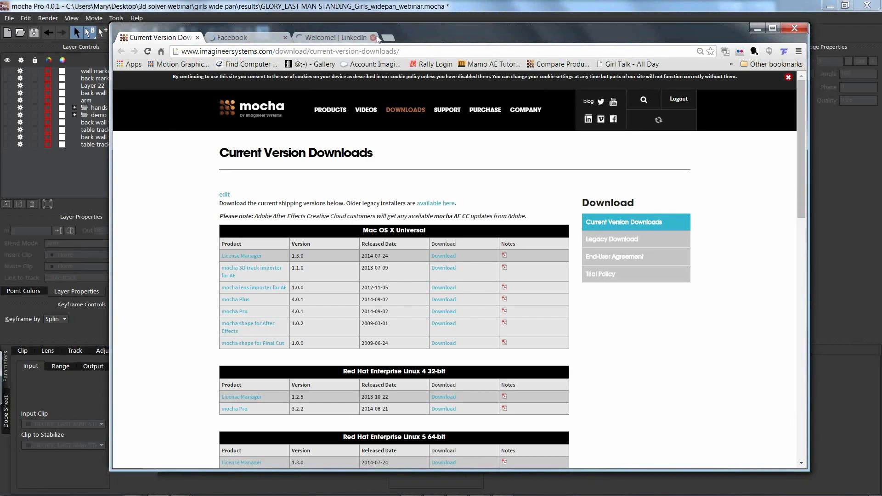
{"action": "left_click", "coordinate": [372, 38]}
{"action": "left_click", "coordinate": [285, 38]}
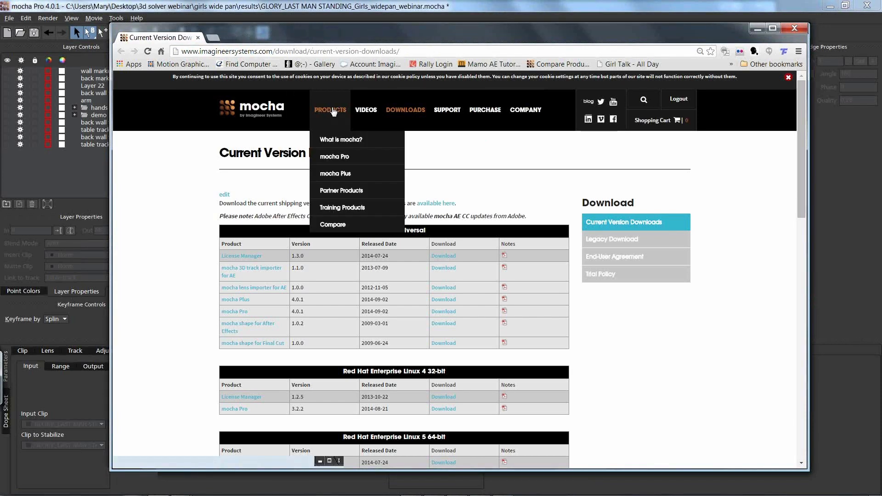
Step: Go to the Imagineer Systems home page and view the mocha Pro and mocha Plus product pages in a maximized window
{"action": "left_click", "coordinate": [263, 109]}
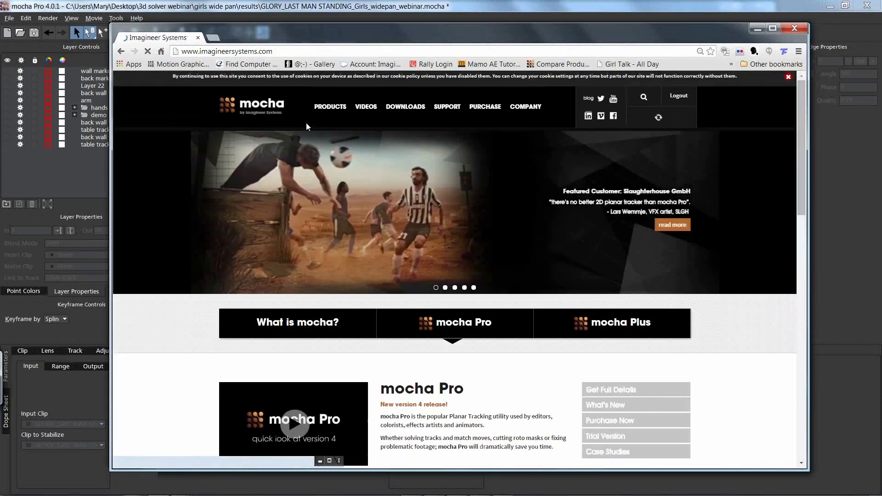
{"action": "mouse_move", "coordinate": [310, 119]}
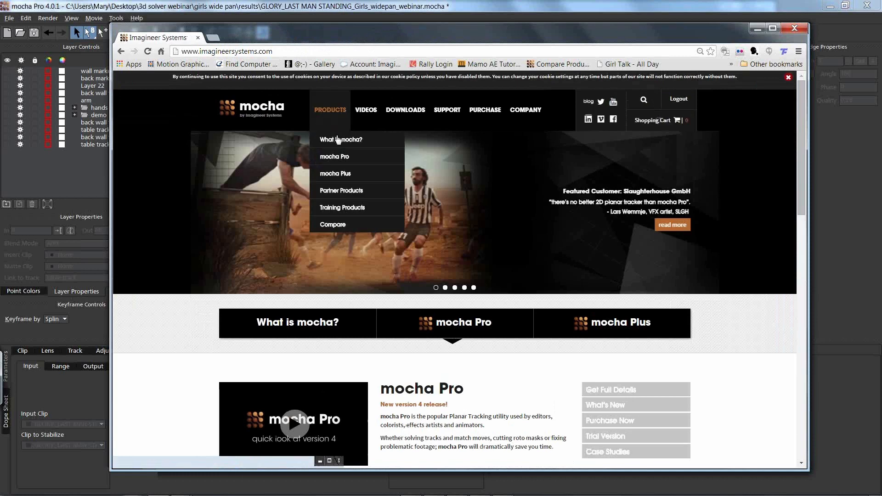
{"action": "left_click", "coordinate": [343, 158]}
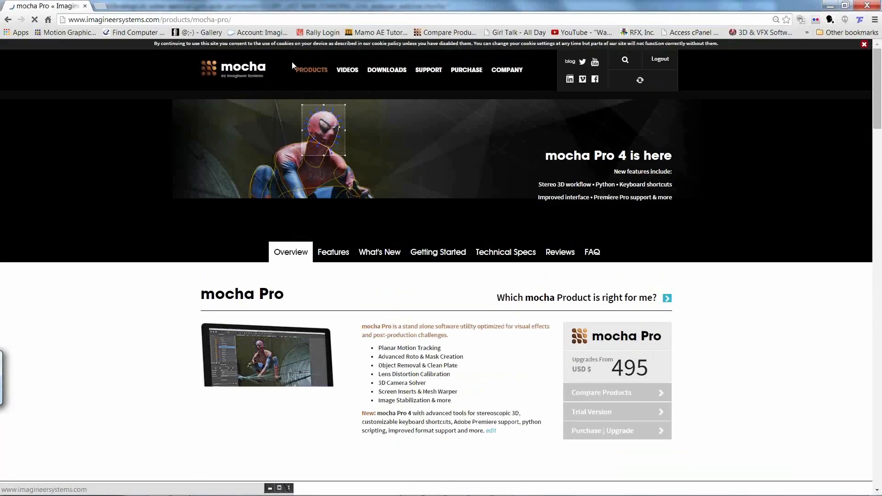
{"action": "mouse_move", "coordinate": [311, 79]}
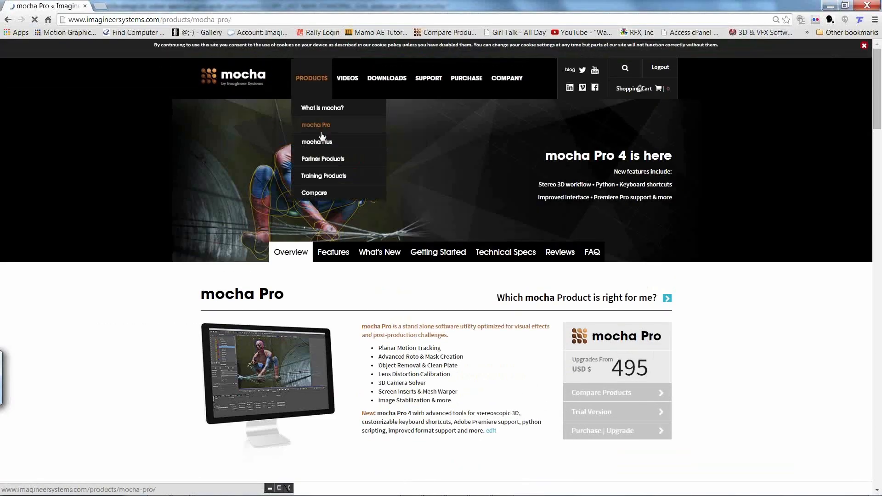
{"action": "left_click", "coordinate": [325, 143]}
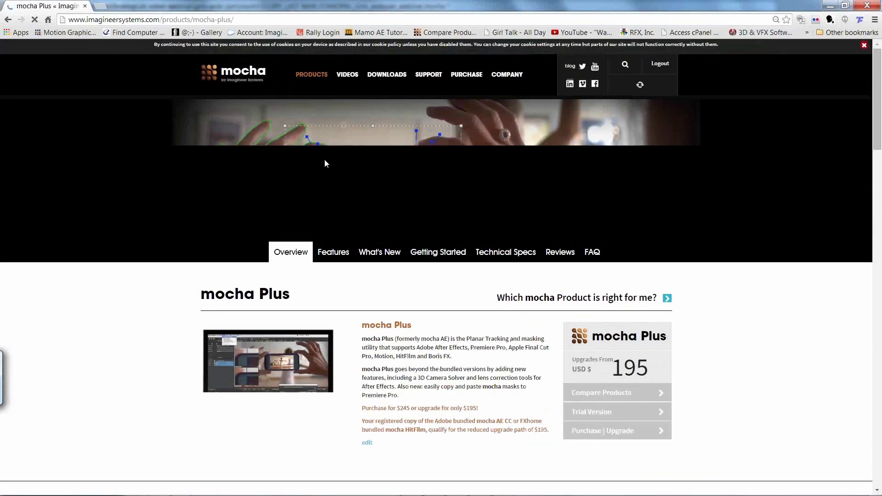
Step: Return to the mocha Pro product page and view its overview section
{"action": "mouse_move", "coordinate": [309, 83]}
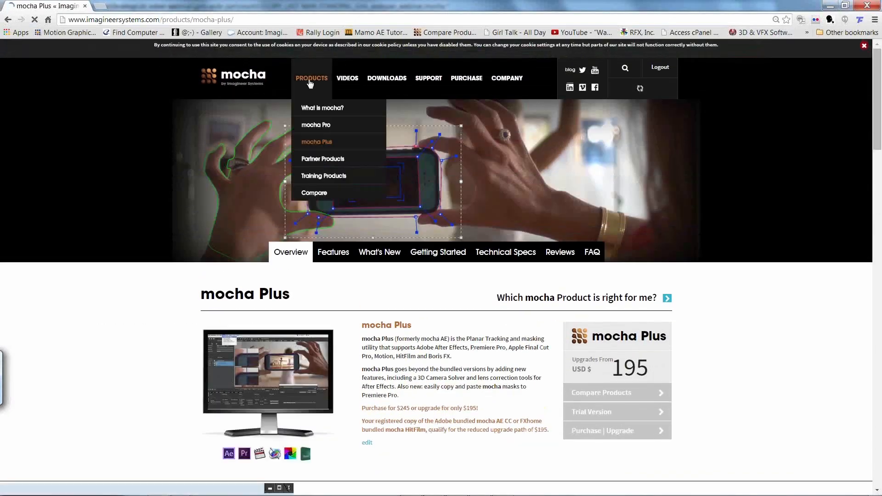
{"action": "left_click", "coordinate": [321, 126]}
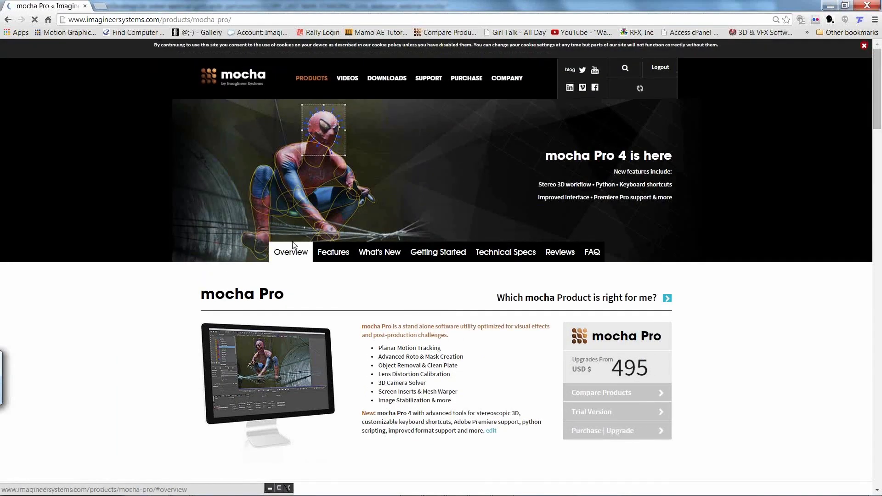
{"action": "left_click", "coordinate": [875, 159]}
{"action": "left_click_drag", "start_coordinate": [876, 159], "coordinate": [838, 70]}
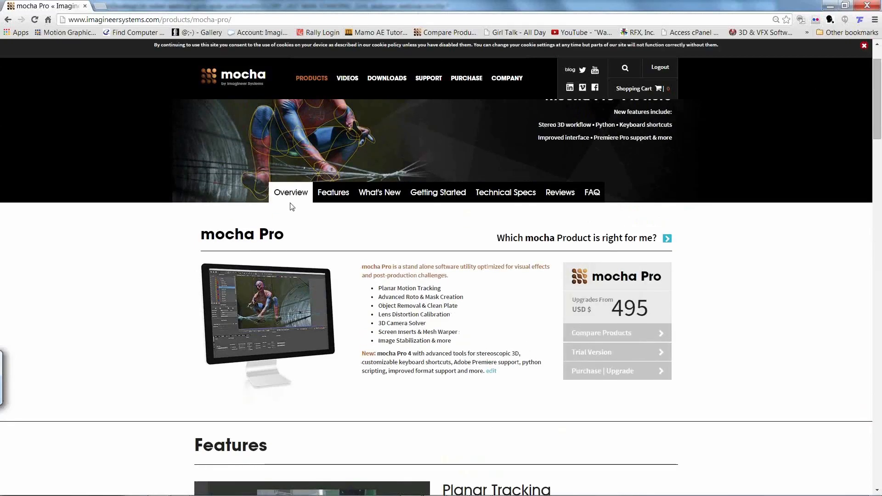
Step: Open the mocha Plus product page and look through its overview
{"action": "mouse_move", "coordinate": [310, 79]}
{"action": "left_click", "coordinate": [320, 144]}
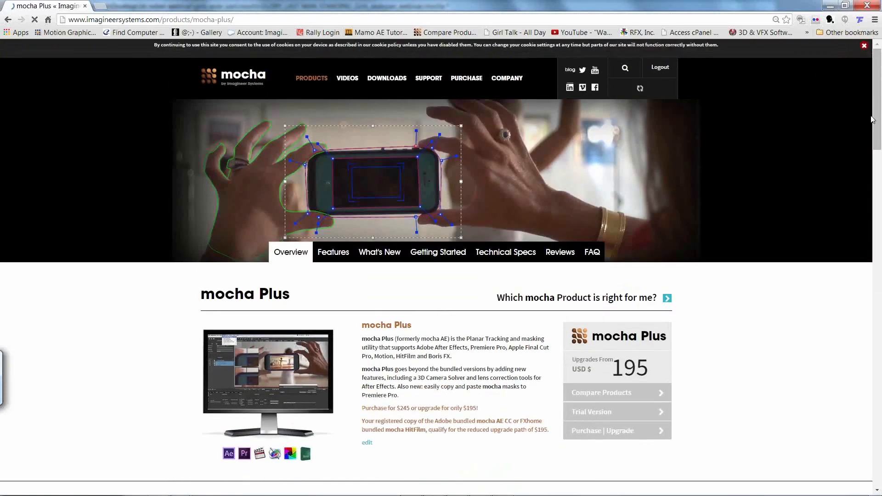
{"action": "left_click_drag", "start_coordinate": [874, 131], "coordinate": [817, 108]}
Step: View the site's Videos page and the support Forums page listing the mocha product forums
{"action": "mouse_move", "coordinate": [347, 78]}
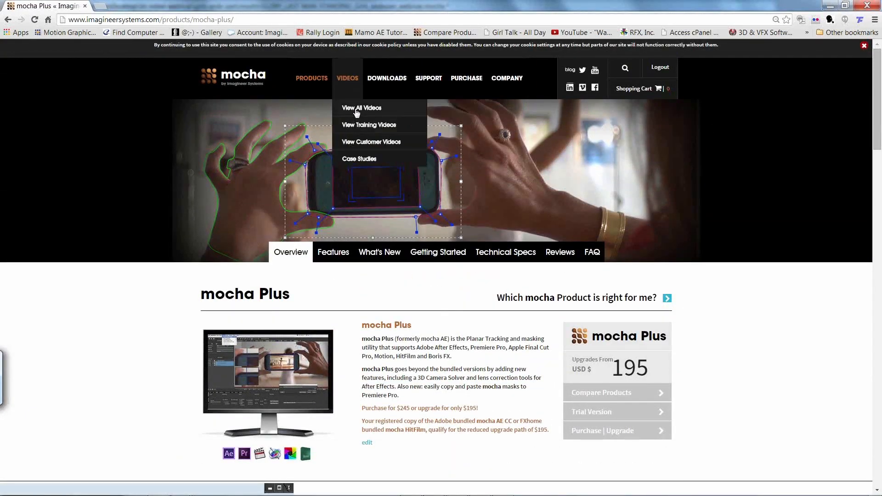
{"action": "left_click", "coordinate": [348, 81]}
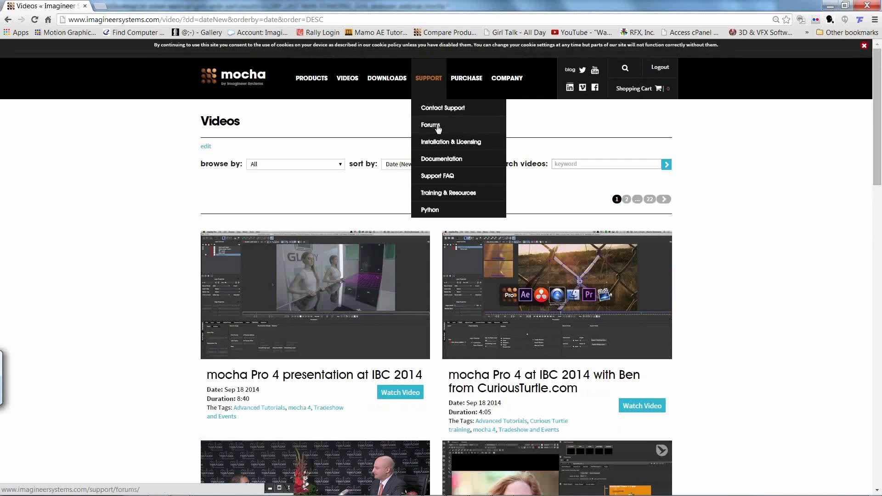
{"action": "left_click", "coordinate": [440, 128]}
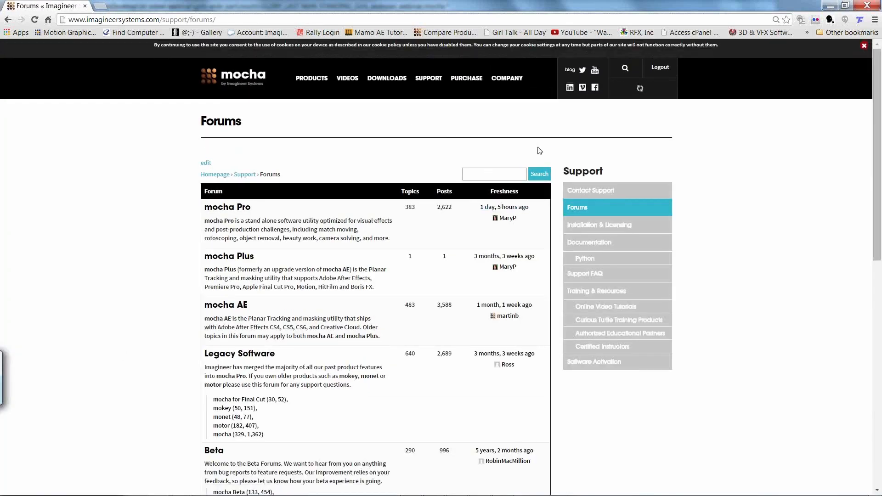
{"action": "left_click_drag", "start_coordinate": [877, 116], "coordinate": [847, 107]}
Step: Open the Support FAQ page and look through its list of questions
{"action": "mouse_move", "coordinate": [410, 98]}
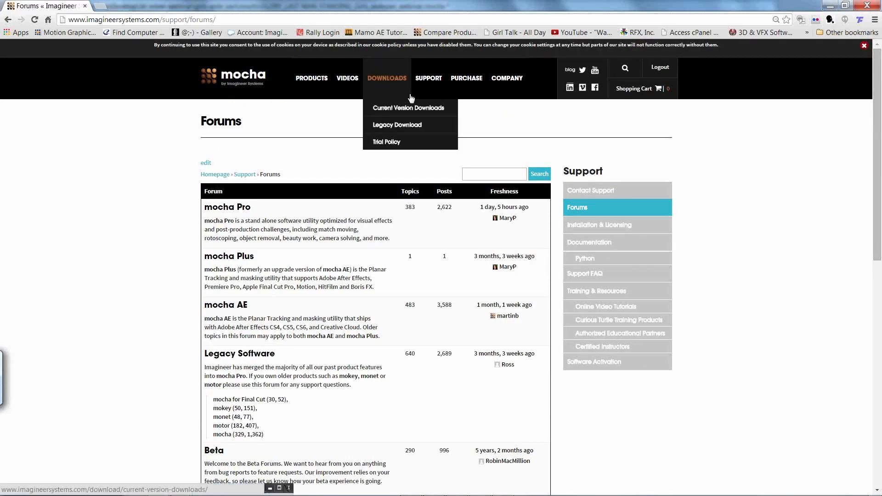
{"action": "mouse_move", "coordinate": [428, 85]}
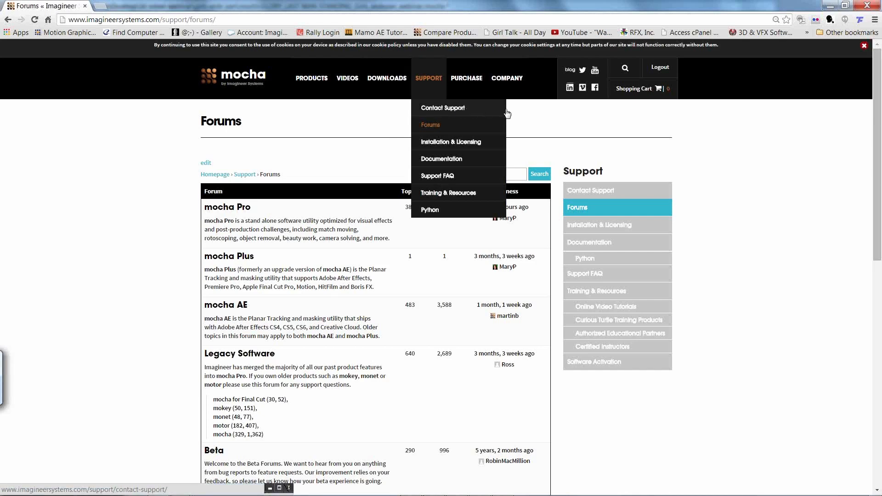
{"action": "left_click", "coordinate": [469, 178]}
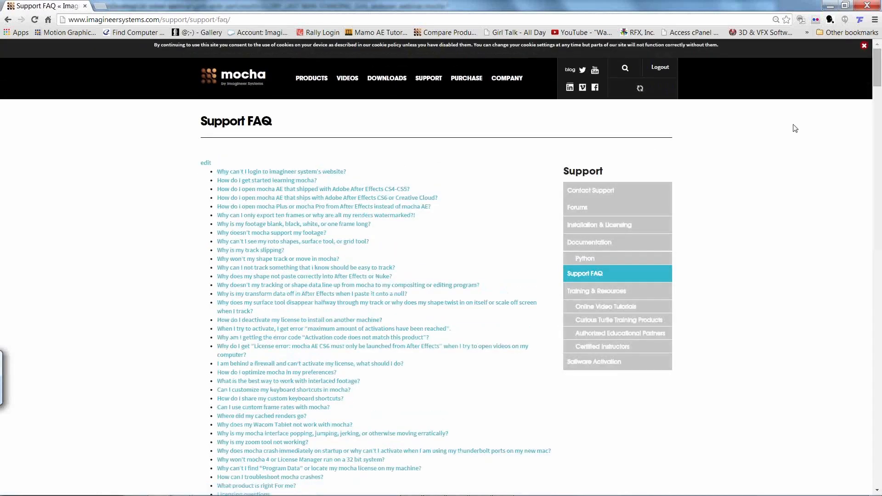
{"action": "mouse_move", "coordinate": [877, 68]}
{"action": "left_mouse_down"}
{"action": "mouse_move", "coordinate": [874, 94]}
{"action": "mouse_move", "coordinate": [861, 70]}
{"action": "left_mouse_up"}
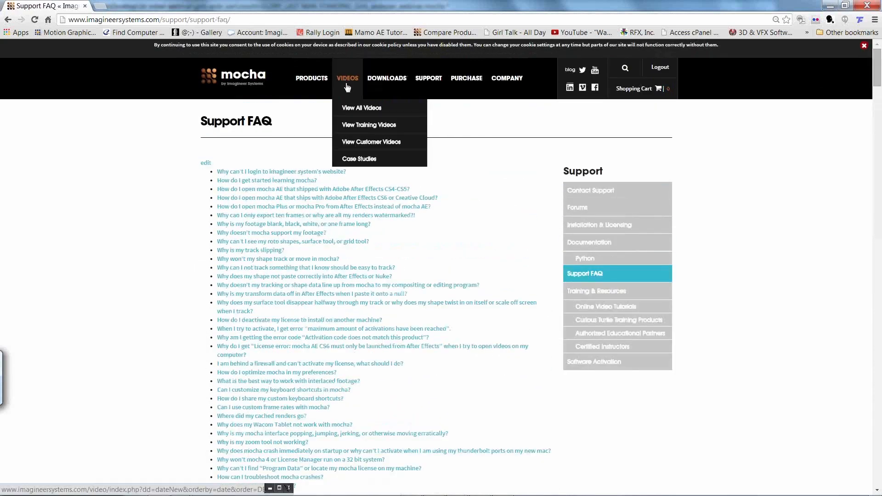
Step: Open the page of all videos, review the browse categories and filter the videos by mocha Fundamentals
{"action": "left_click", "coordinate": [356, 108]}
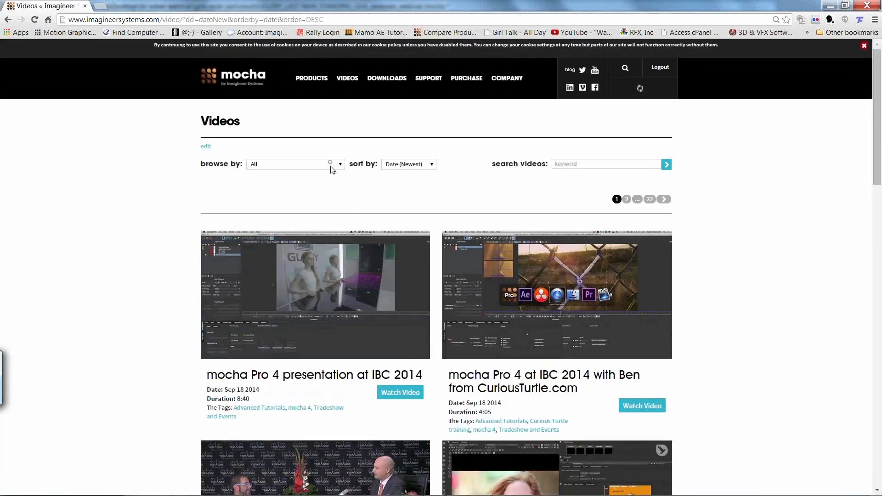
{"action": "left_click", "coordinate": [331, 164]}
{"action": "scroll", "coordinate": [334, 256], "scroll_direction": "down", "scroll_amount": 10}
{"action": "scroll", "coordinate": [334, 257], "scroll_direction": "up", "scroll_amount": 10}
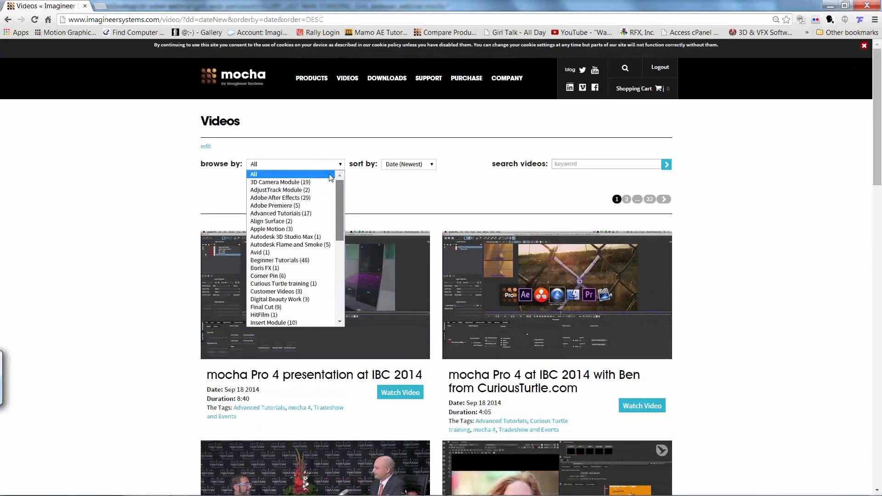
{"action": "left_click", "coordinate": [382, 146]}
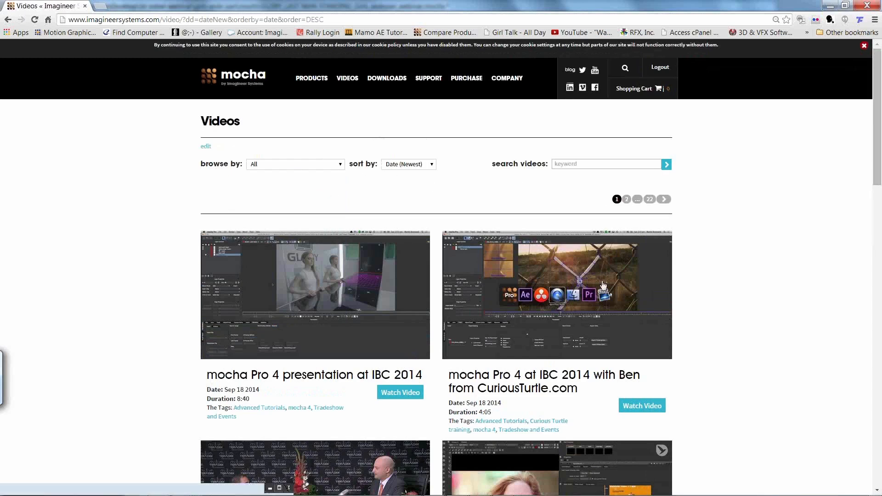
{"action": "left_click", "coordinate": [333, 166]}
{"action": "scroll", "coordinate": [341, 208], "scroll_direction": "down", "scroll_amount": 6}
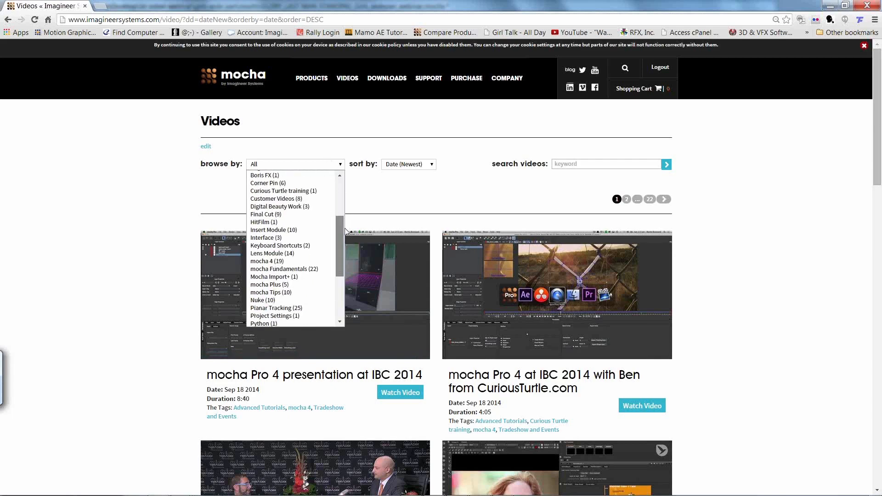
{"action": "left_click", "coordinate": [307, 229]}
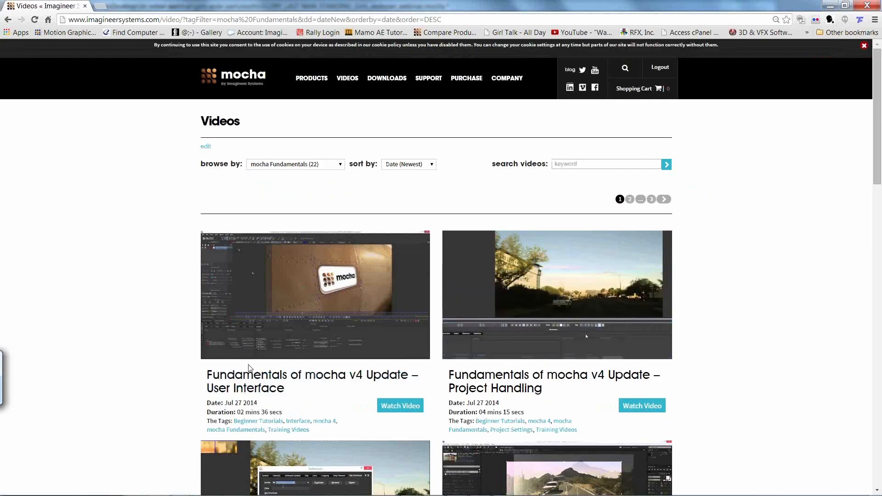
Step: Return to the Imagineer Systems home page and minimize the browser to switch back to mocha Pro
{"action": "left_click", "coordinate": [259, 92]}
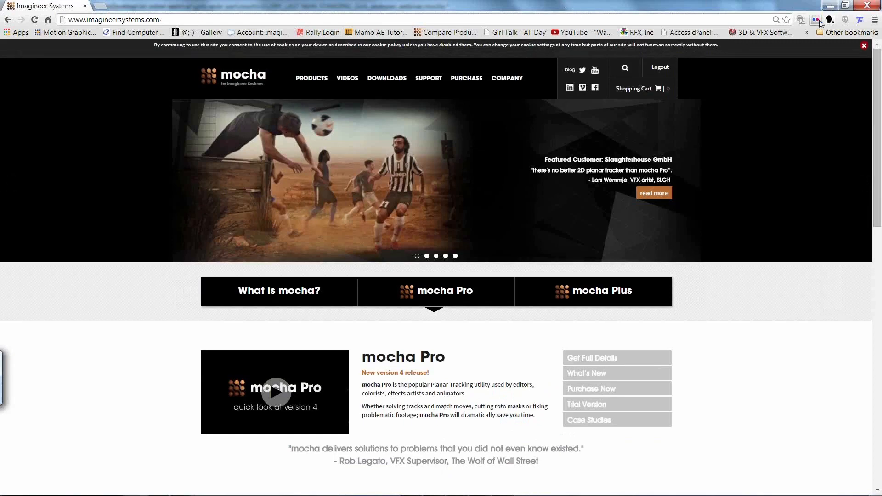
{"action": "left_click", "coordinate": [828, 6]}
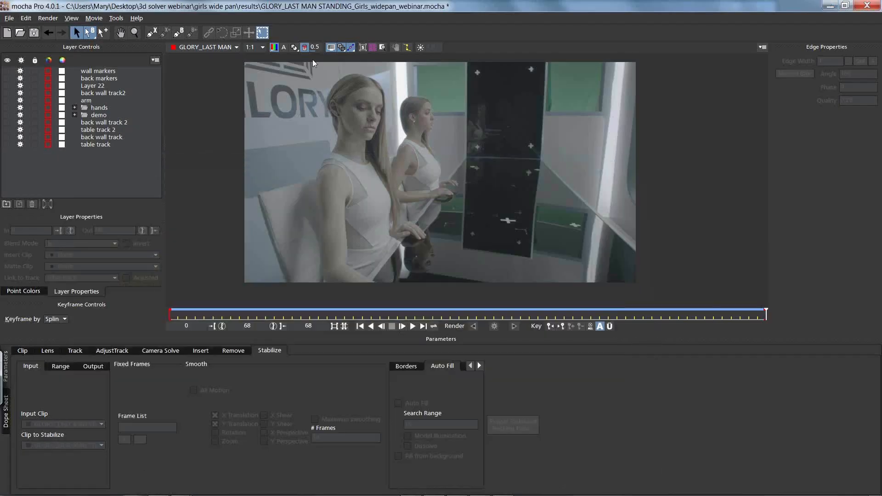